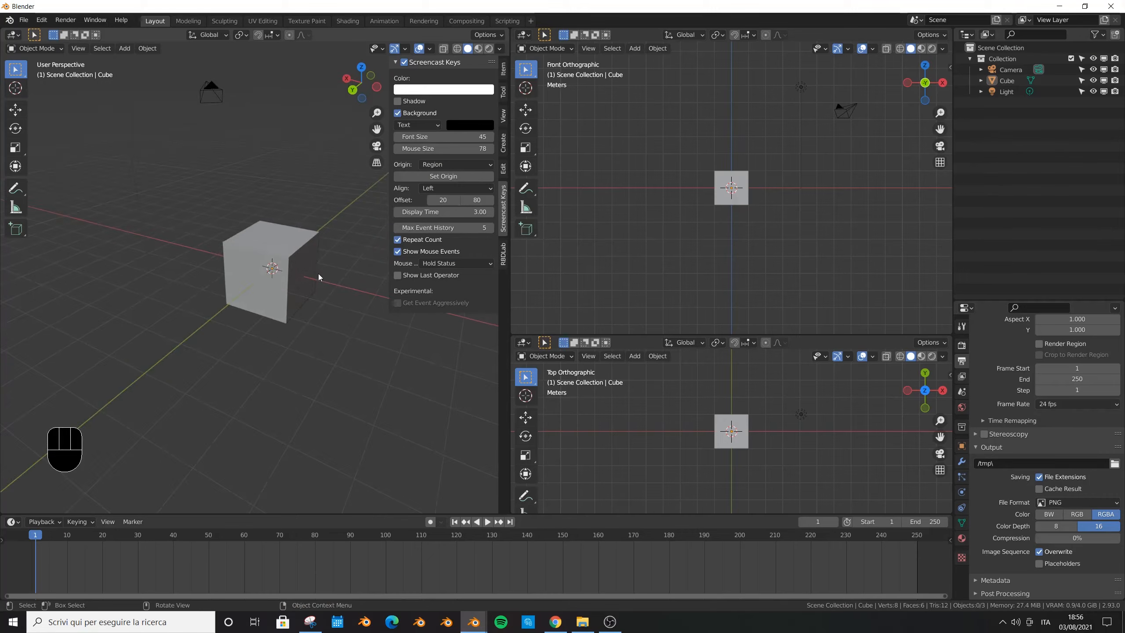
# - Install the RBDLab-1.0.3.zip add-on from the Downloads folder through the preferences
pyautogui.moveTo(309, 259); pyautogui.dragTo(295, 268, button='middle')
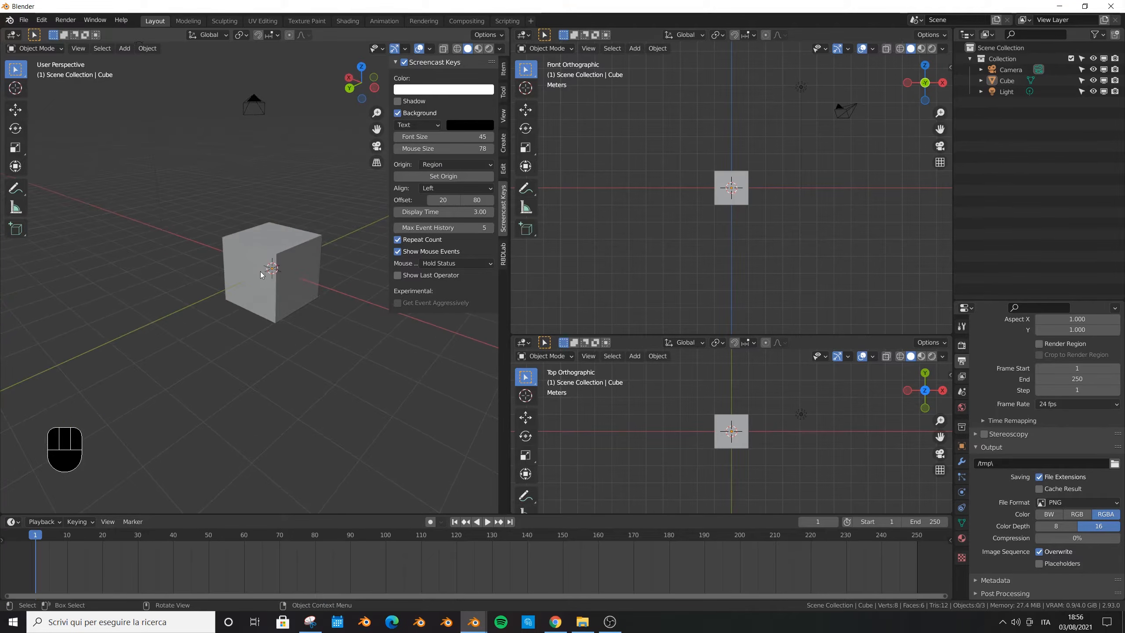
pyautogui.scroll(1, 271, 273)
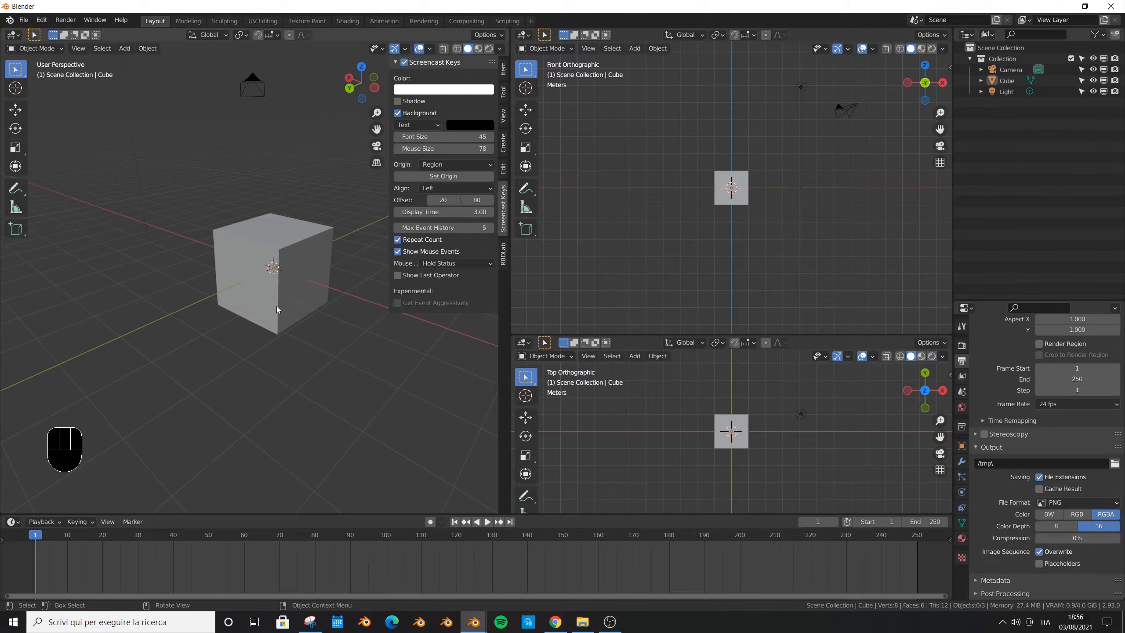
pyautogui.click(41, 20)
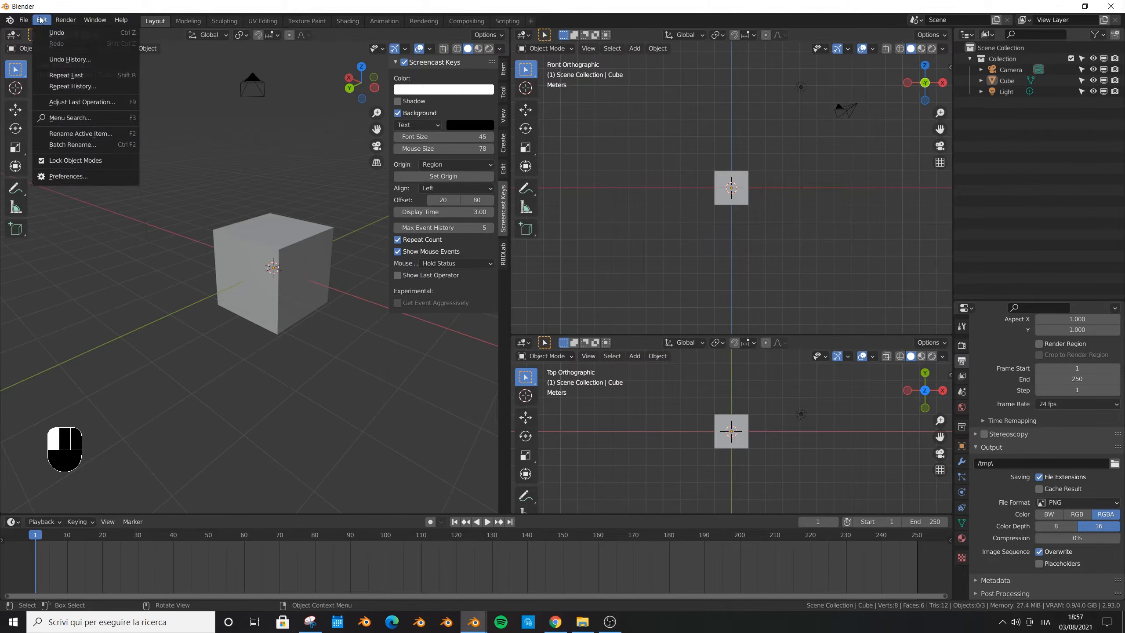
pyautogui.click(92, 176)
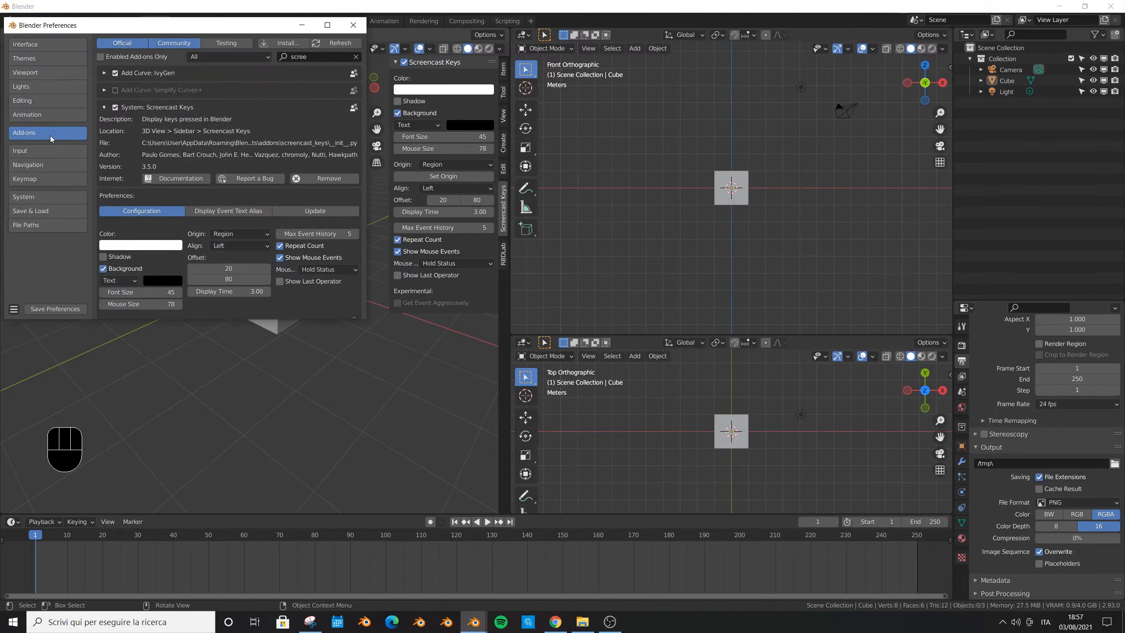
pyautogui.click(292, 44)
pyautogui.click(325, 25)
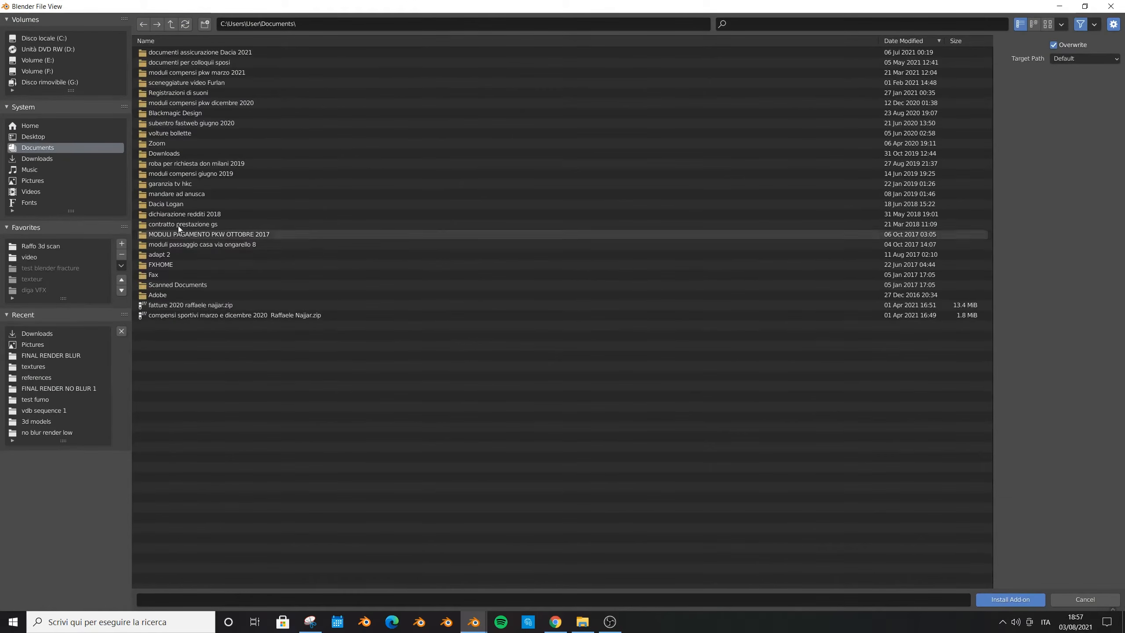
pyautogui.click(45, 157)
pyautogui.scroll(-20, 433, 286)
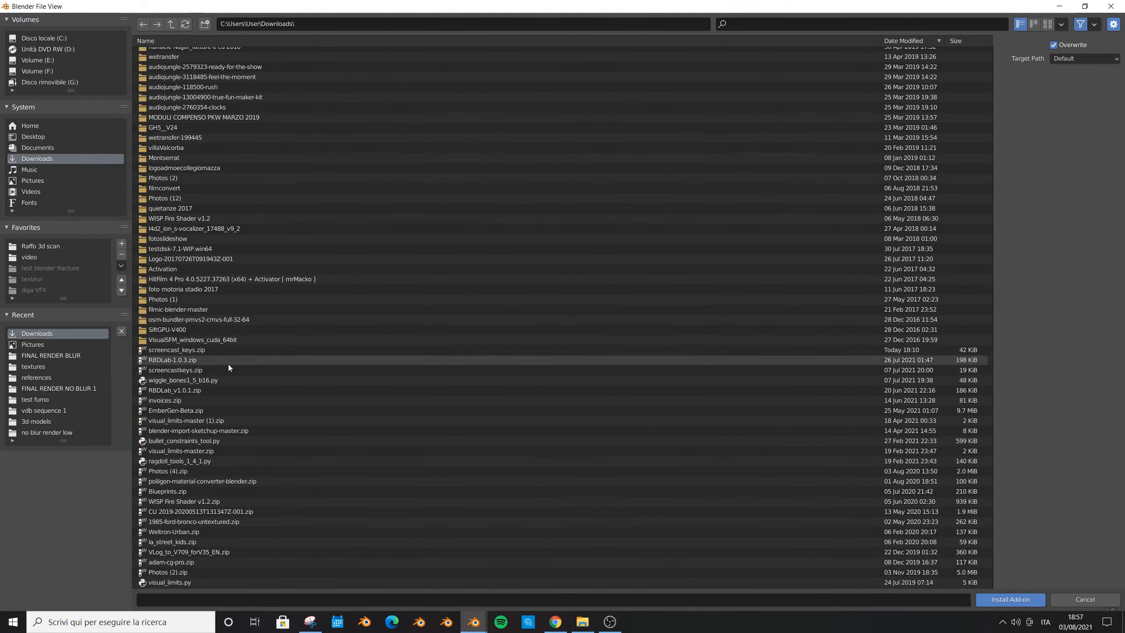
pyautogui.click(181, 360)
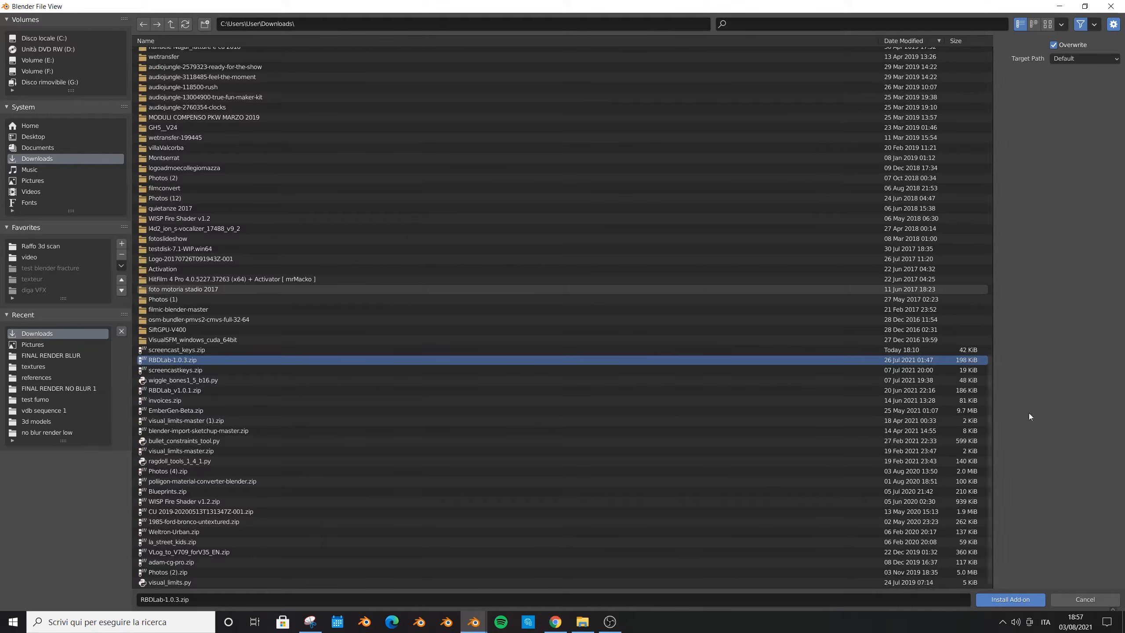
pyautogui.click(1027, 601)
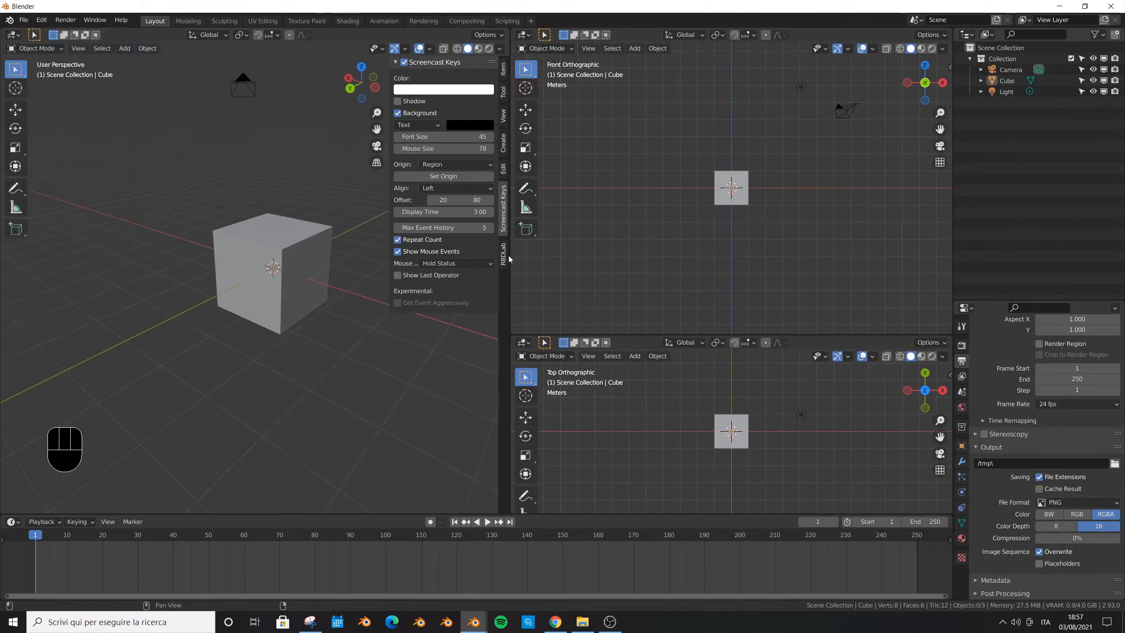
# - Widen the perspective viewport and show the RBDLab add-on settings in its sidebar, wide enough to read the option names
pyautogui.moveTo(510, 222); pyautogui.dragTo(653, 248)
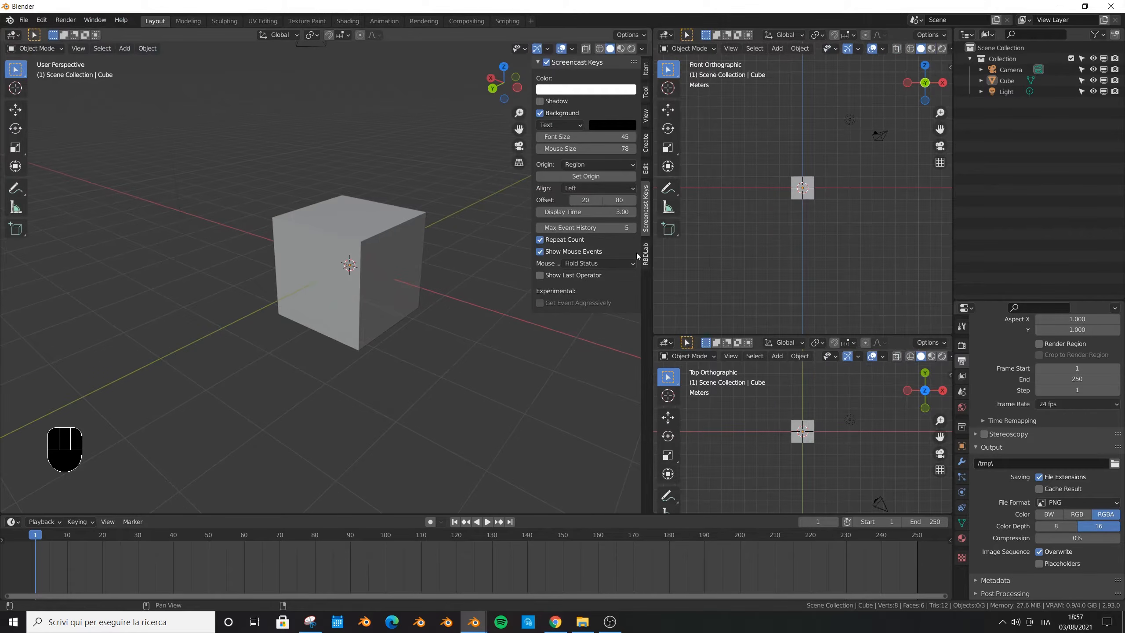
pyautogui.press('n')
pyautogui.press('n')
pyautogui.press('n')
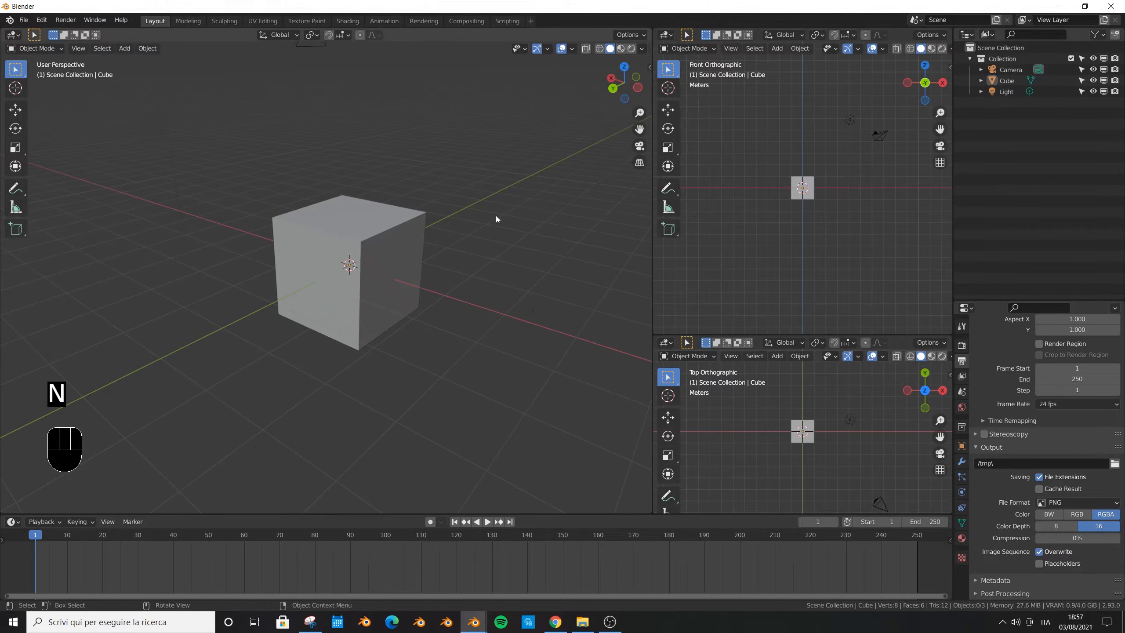
pyautogui.press('n')
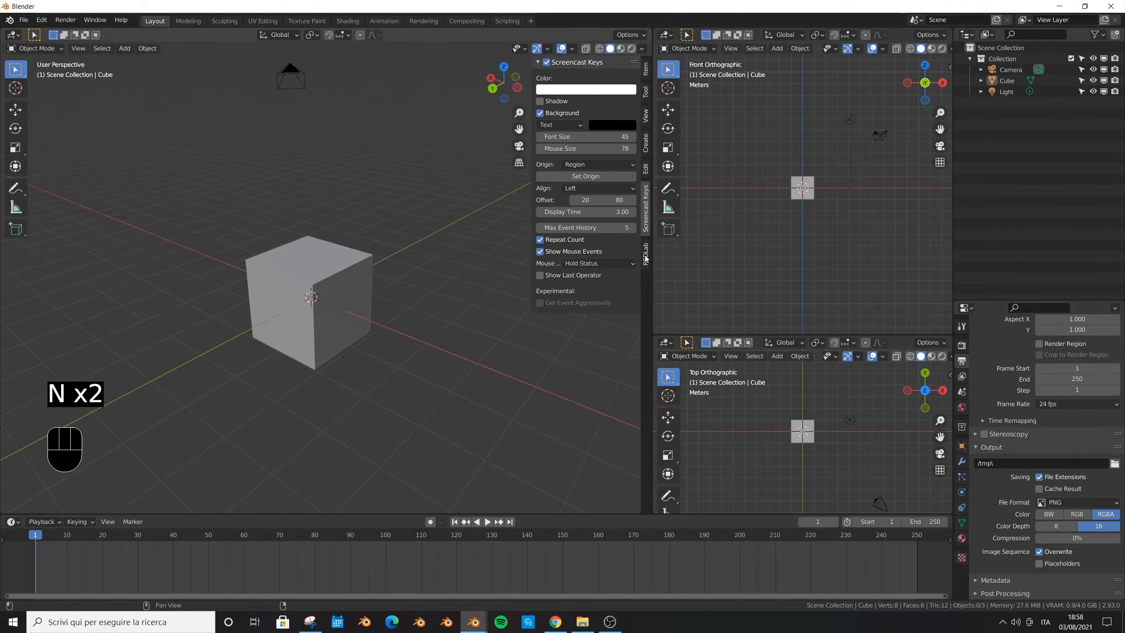
pyautogui.click(646, 260)
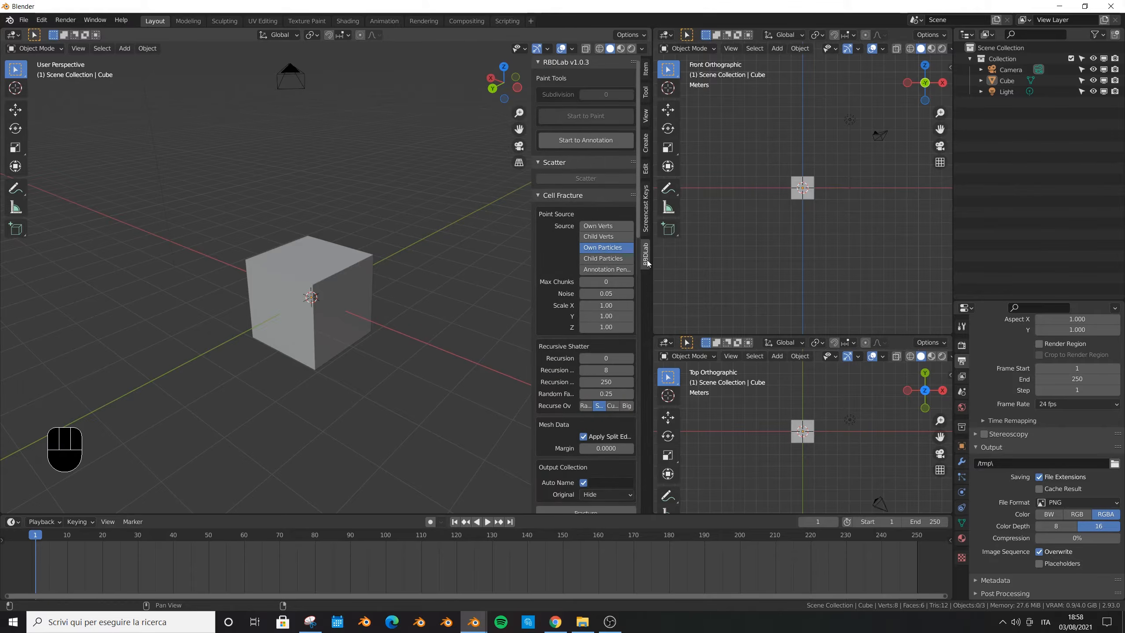
pyautogui.moveTo(531, 256); pyautogui.dragTo(494, 248)
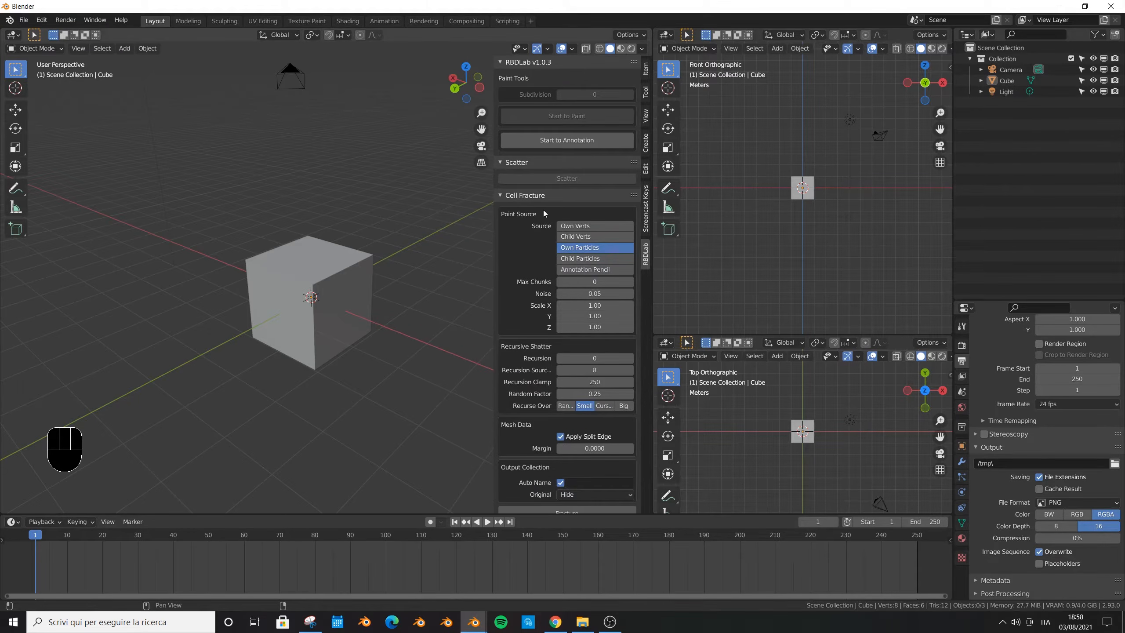
pyautogui.scroll(-15, 544, 218)
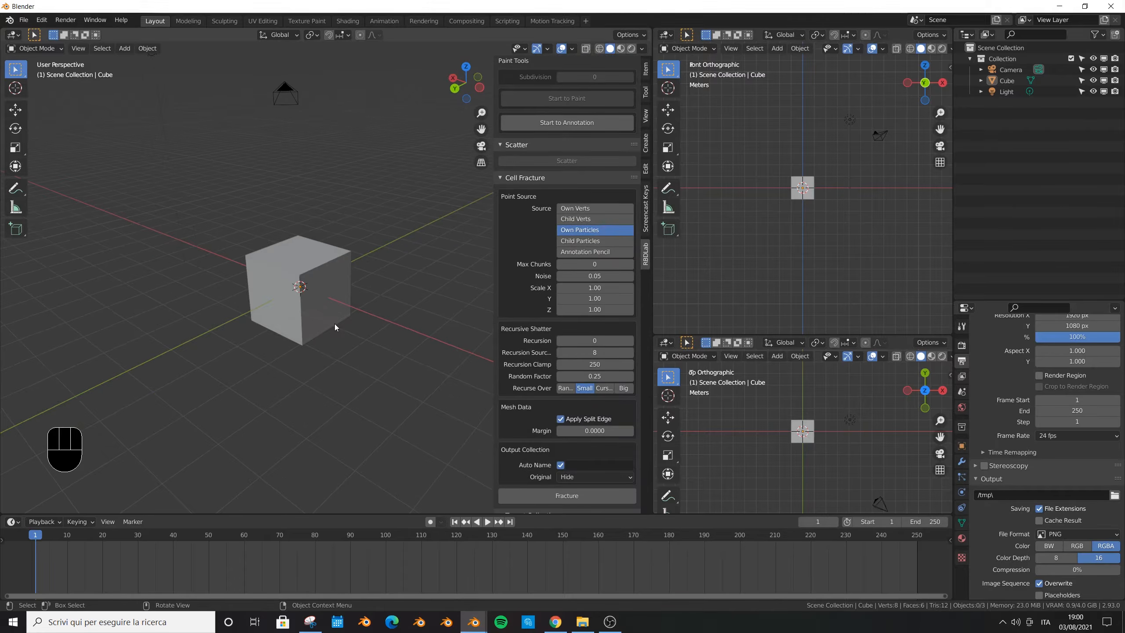
# - Add a Motion Tracking workspace from the VFX templates and enlarge its movie clip area
pyautogui.click(585, 21)
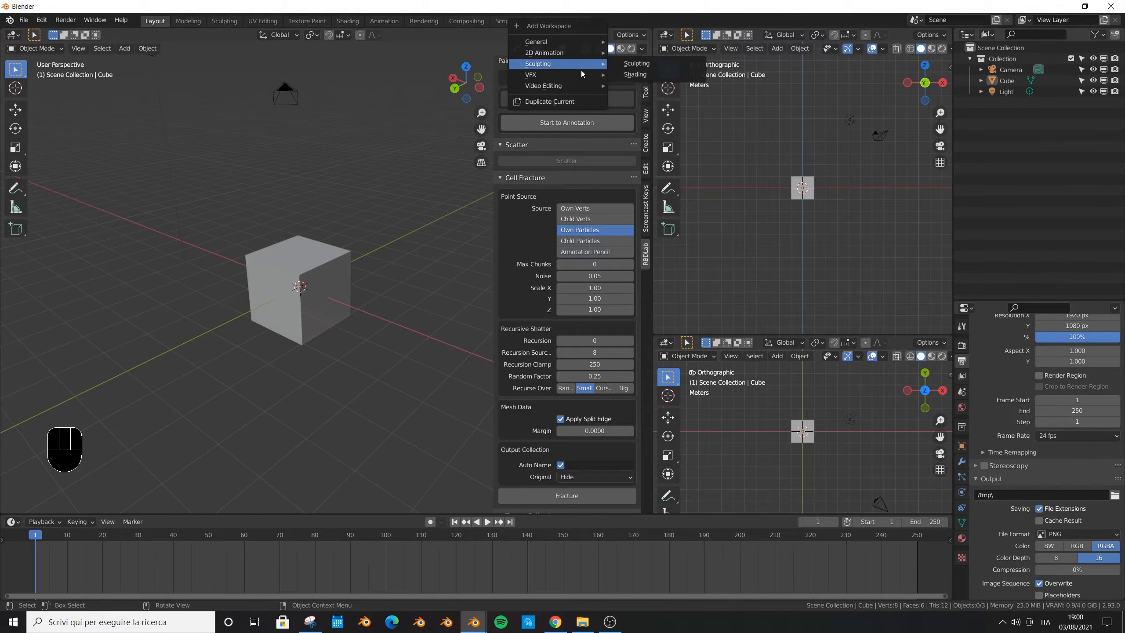
pyautogui.moveTo(581, 75)
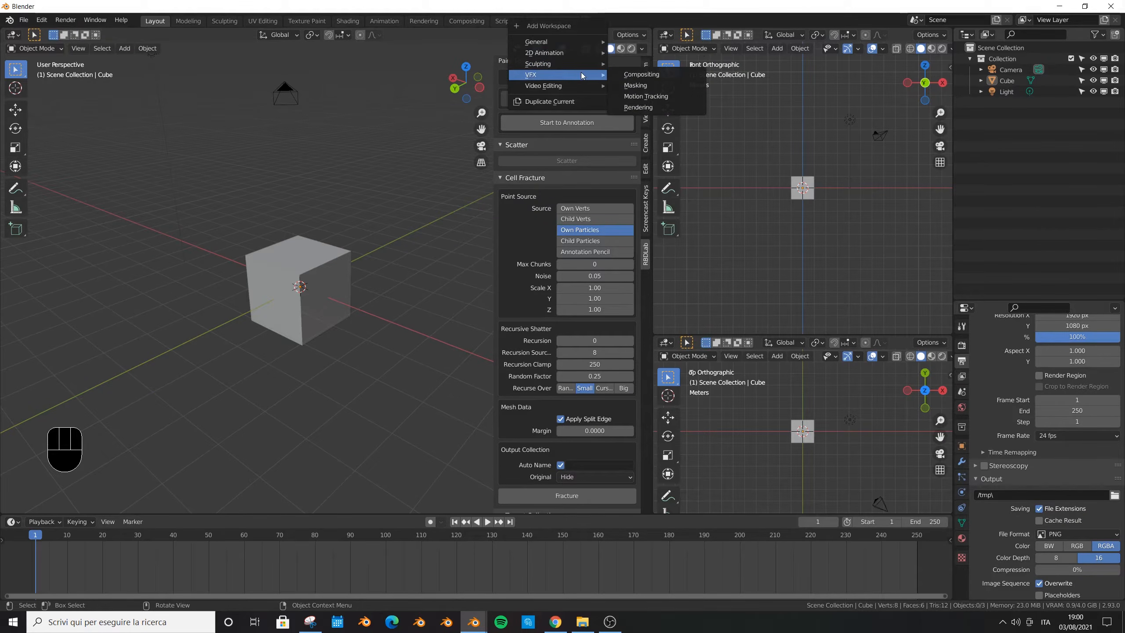
pyautogui.click(664, 103)
pyautogui.moveTo(565, 194); pyautogui.dragTo(563, 100)
# - Load all PNG frames from the "sequenza senza color" folder on Volume F as the tracking clip
pyautogui.click(459, 110)
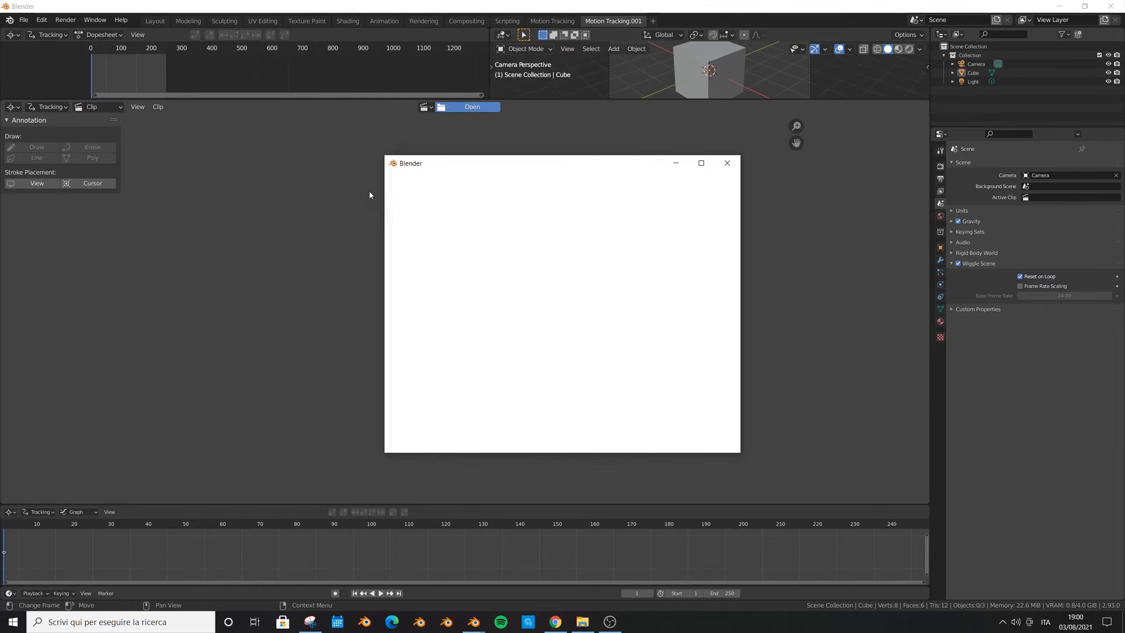
pyautogui.click(704, 166)
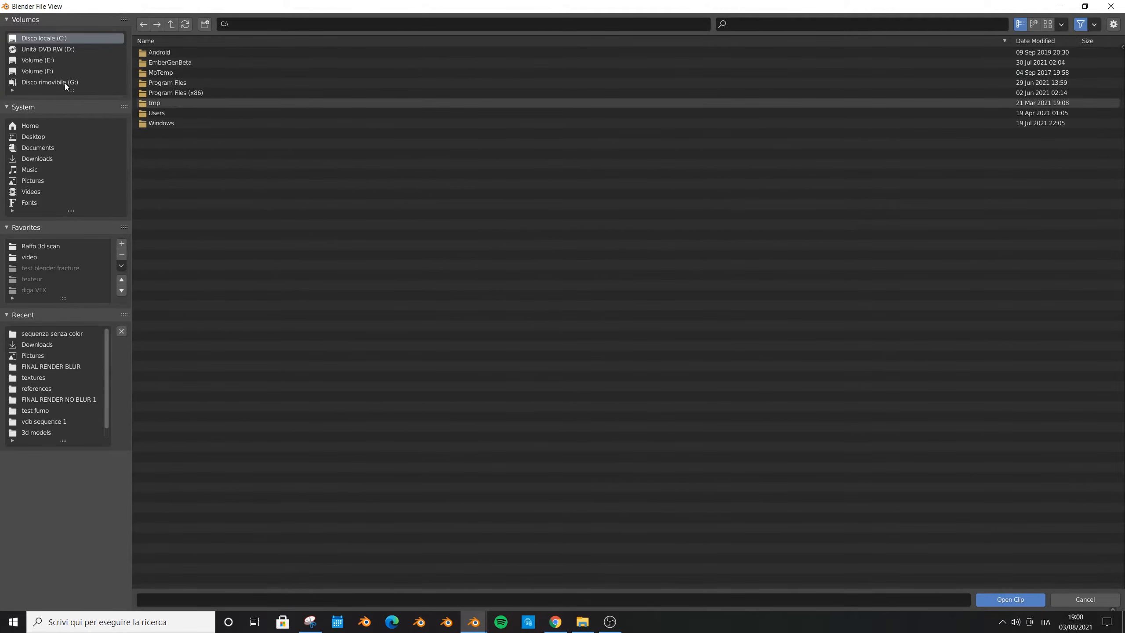
pyautogui.click(49, 71)
pyautogui.click(171, 164)
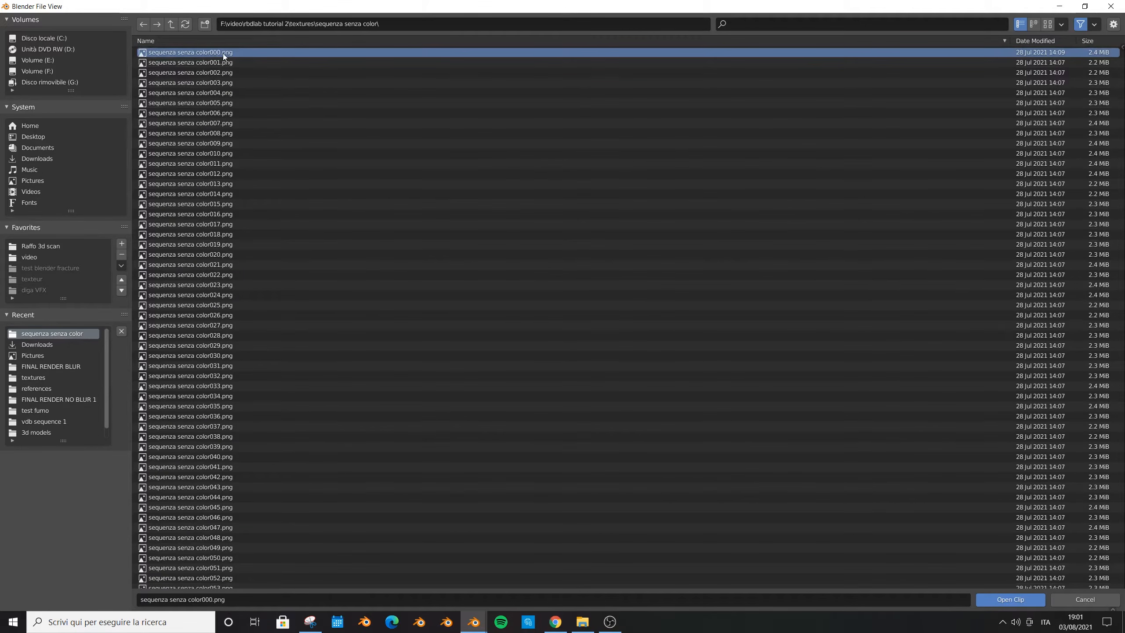
pyautogui.press('a')
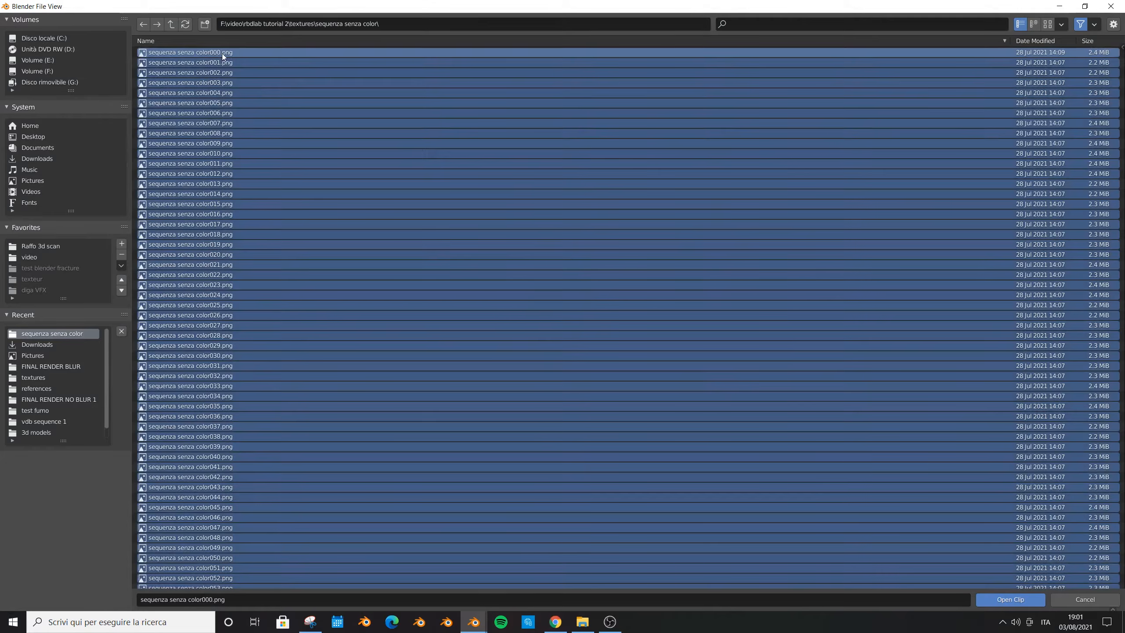
pyautogui.click(1007, 598)
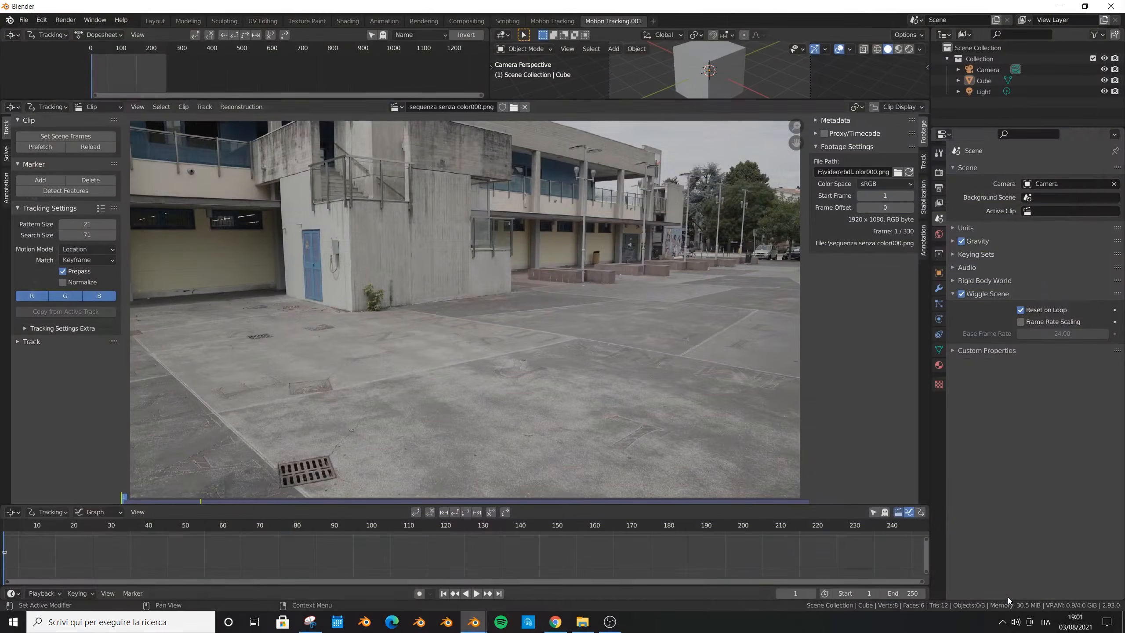
# - Set the output frame rate to 25 fps and match the scene's frame range to the clip
pyautogui.scroll(-1, 556, 441)
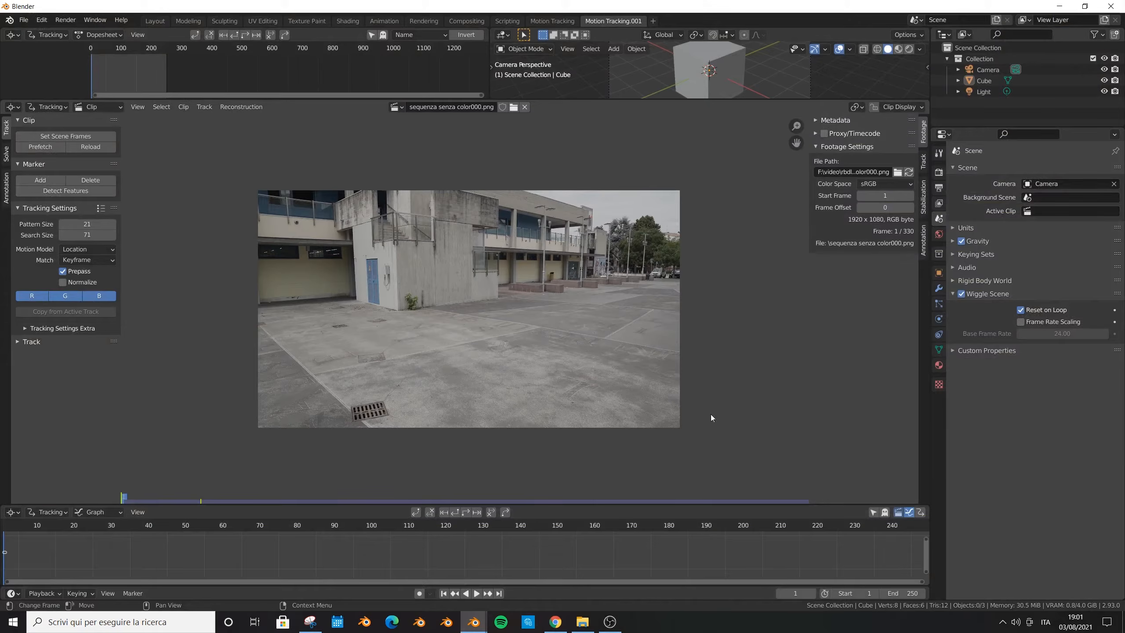
pyautogui.click(939, 173)
pyautogui.click(941, 188)
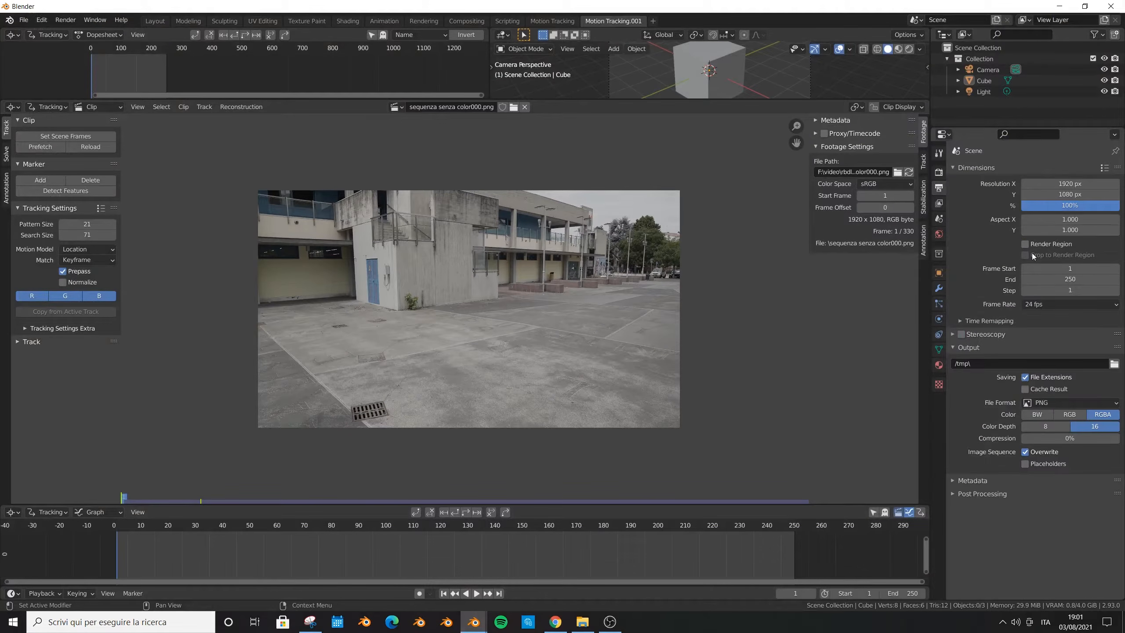
pyautogui.click(1039, 307)
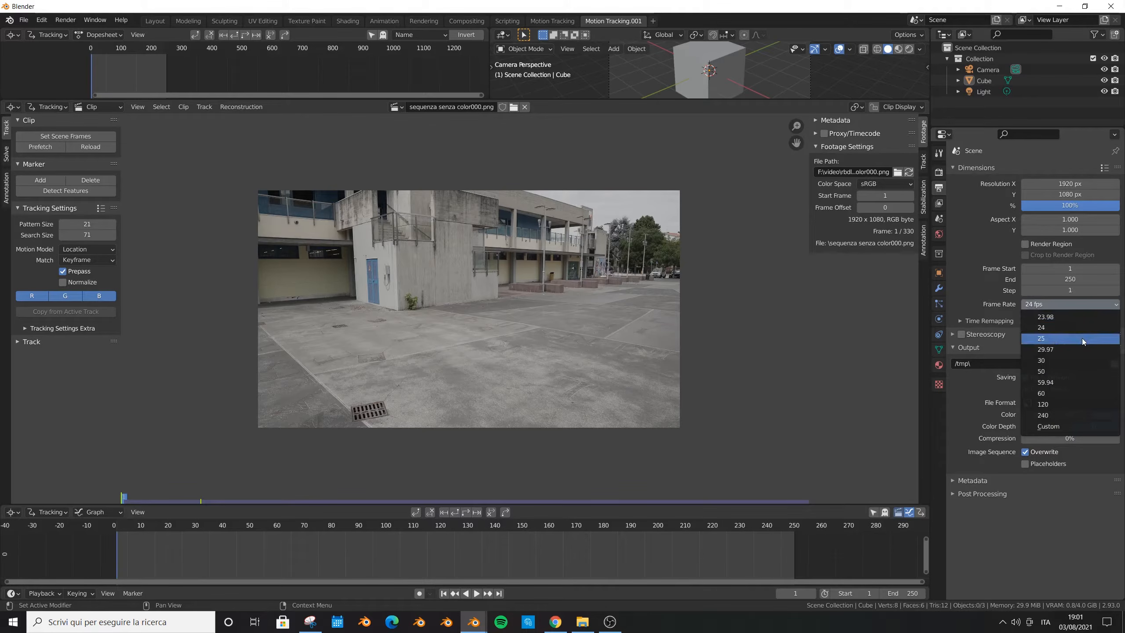
pyautogui.click(1042, 338)
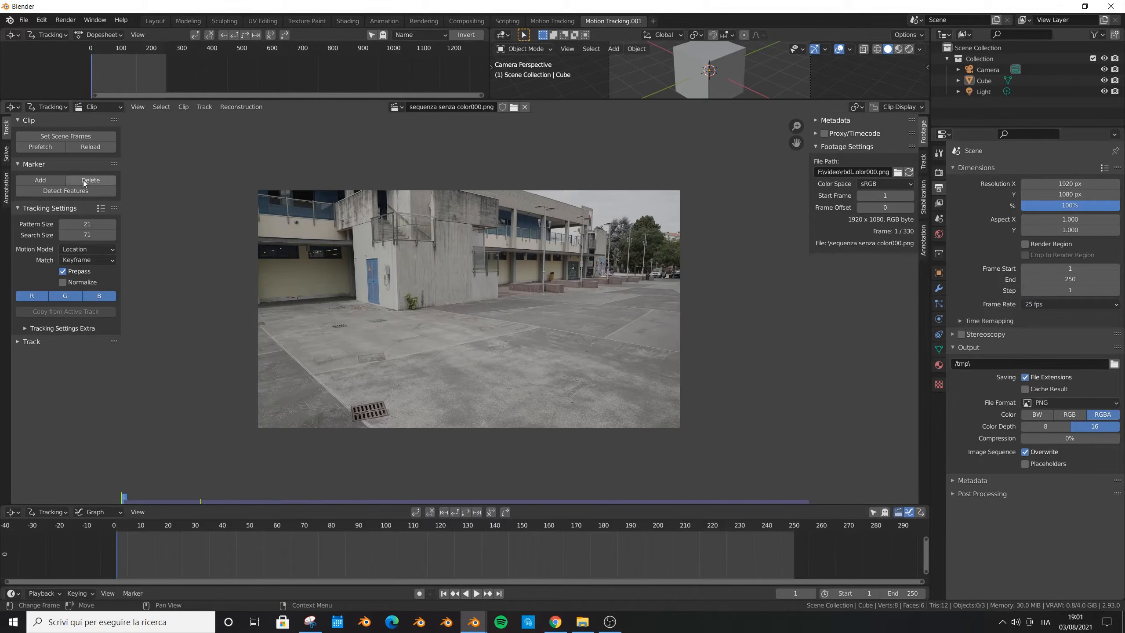
pyautogui.click(75, 136)
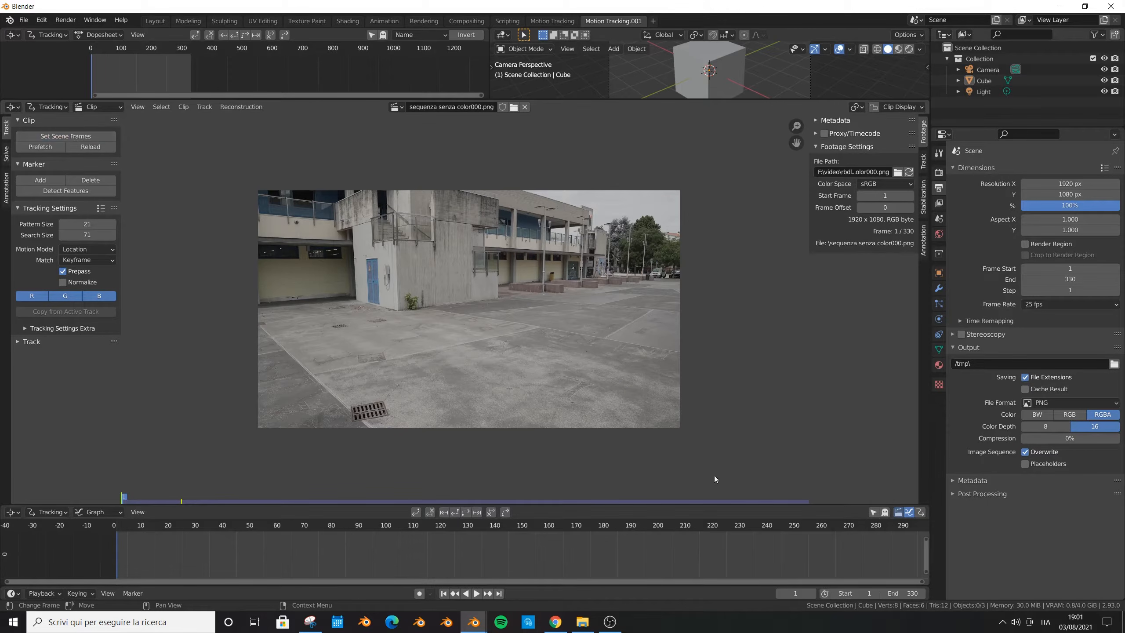
# - Prefetch the clip's frames and set the tracking motion model to Perspective
pyautogui.click(56, 148)
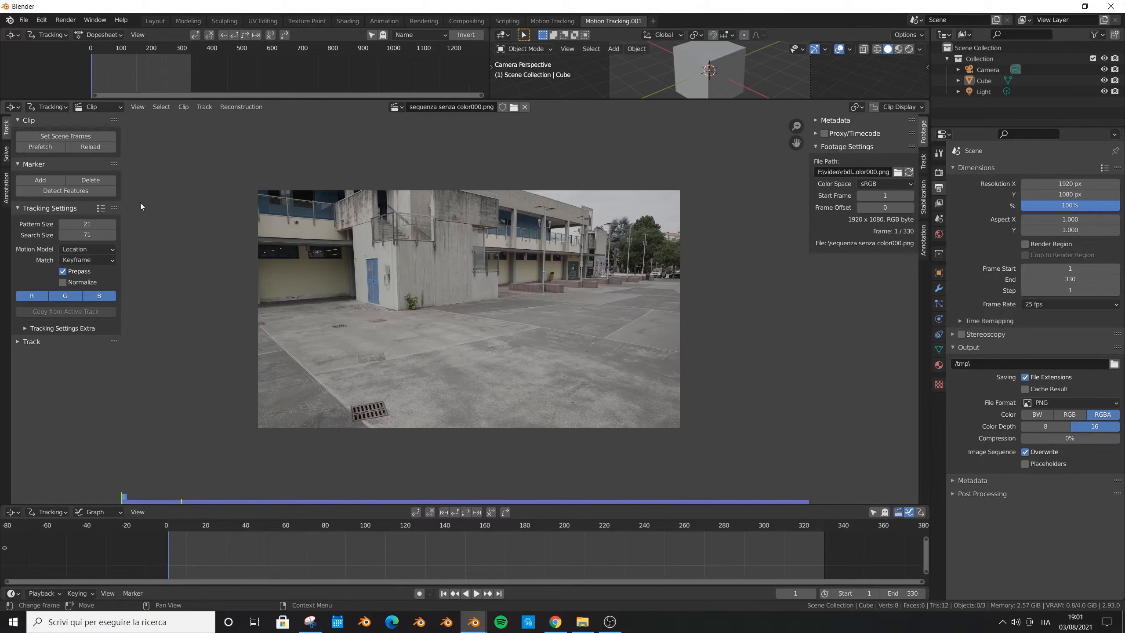
pyautogui.click(104, 250)
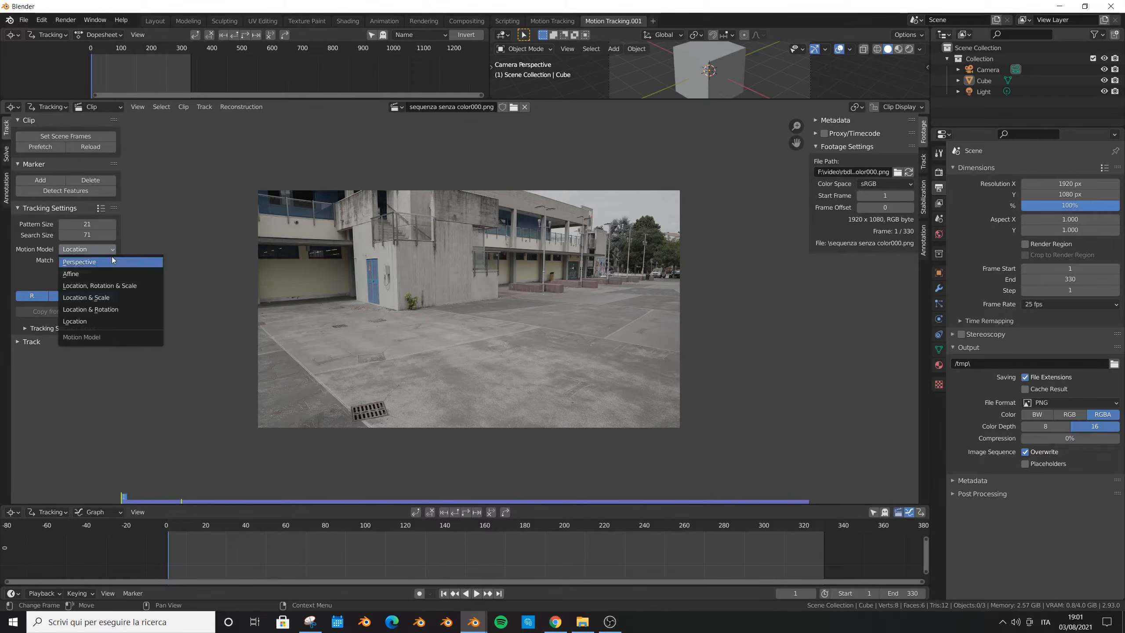
pyautogui.click(114, 260)
# - Detect features at frame 0 and track the markers forward through the whole clip
pyautogui.moveTo(655, 499); pyautogui.dragTo(65, 333)
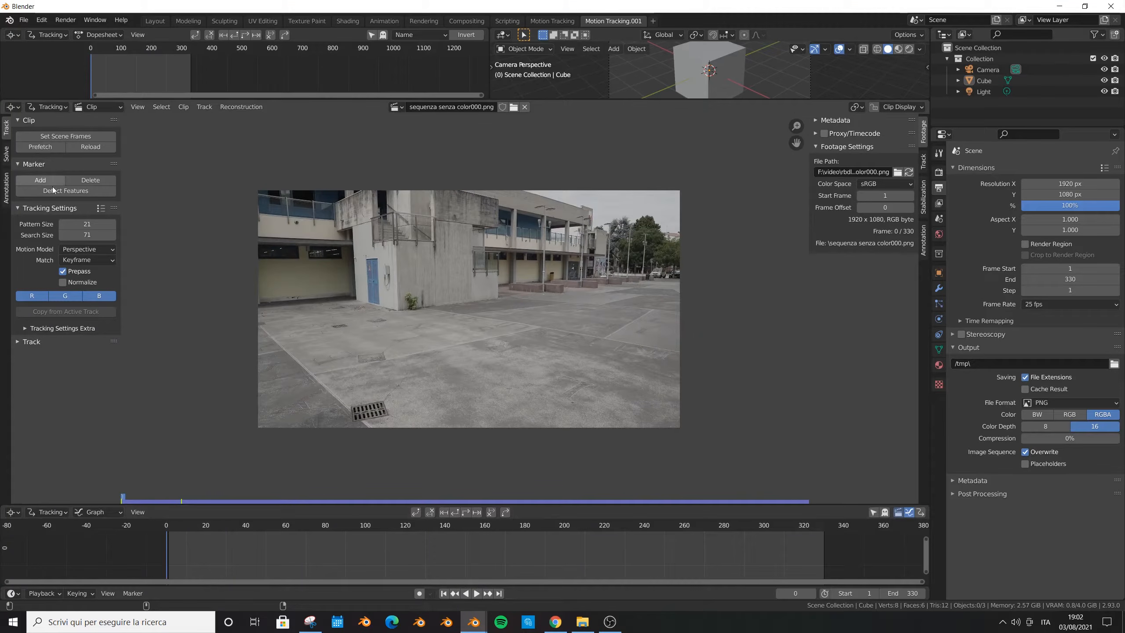
pyautogui.click(70, 190)
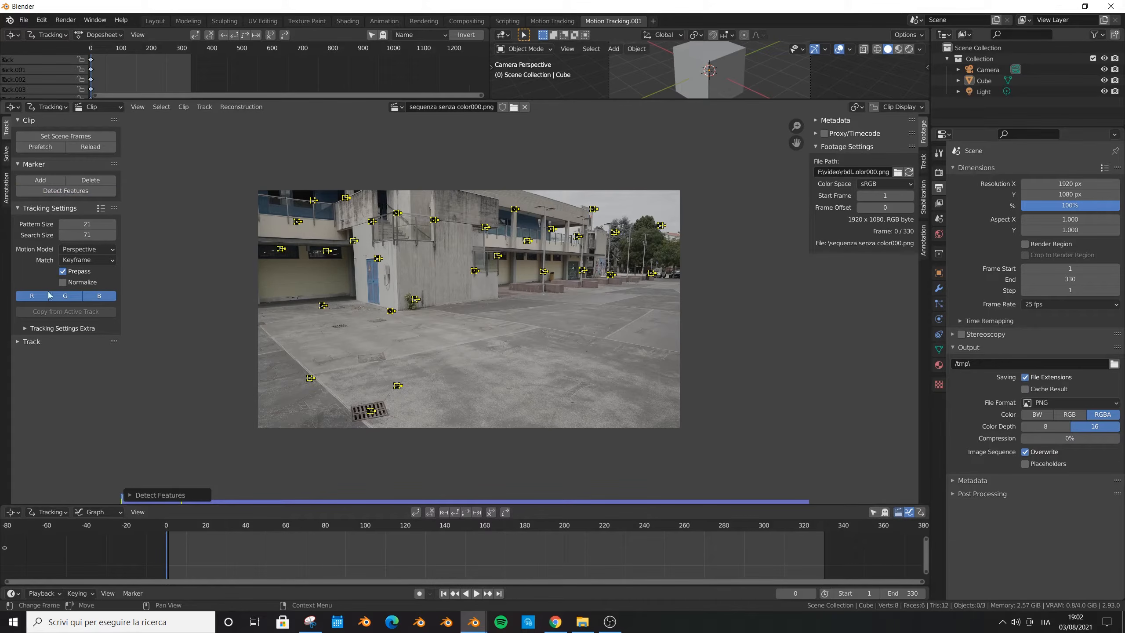
pyautogui.click(20, 345)
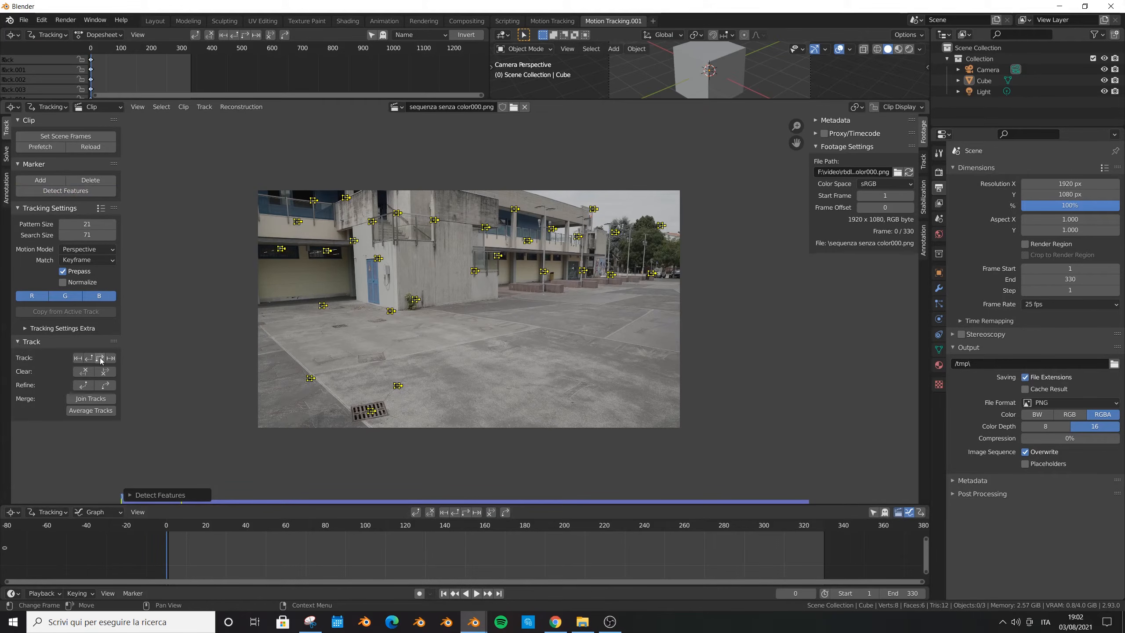
pyautogui.click(100, 359)
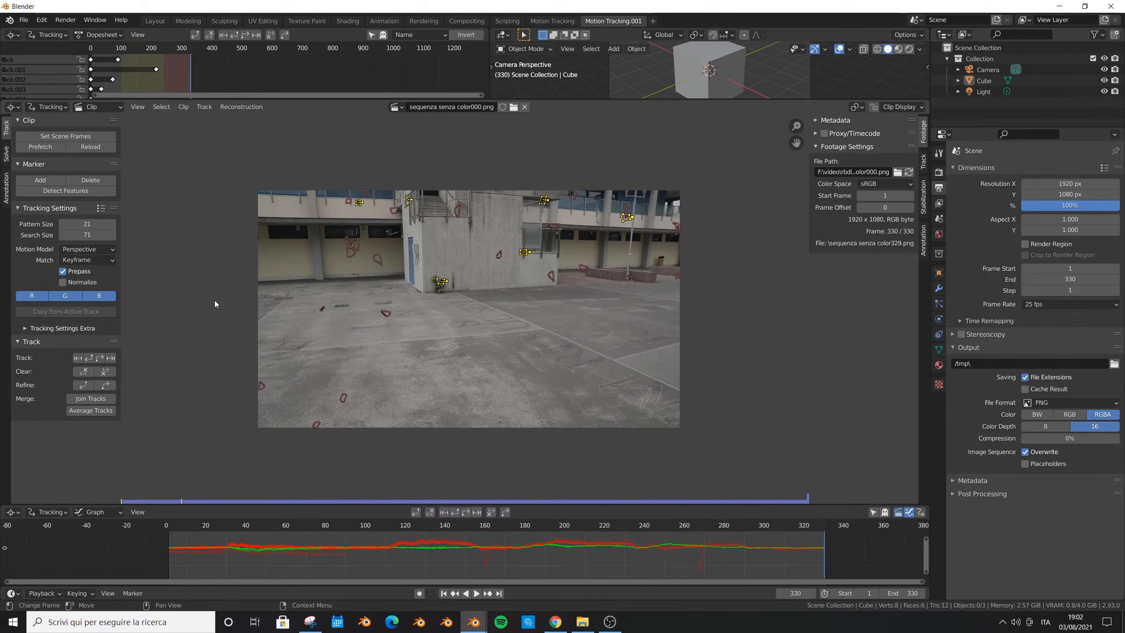
# - Detect features on the last frame, track them backward through the clip, and enlarge the tracking graph area
pyautogui.click(60, 193)
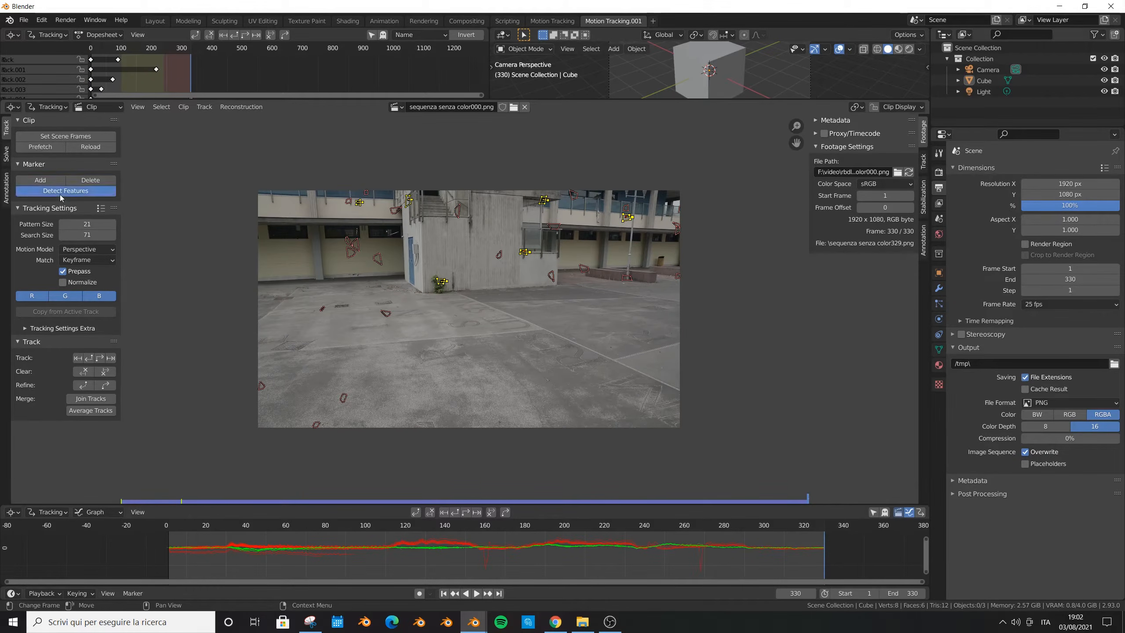
pyautogui.click(89, 358)
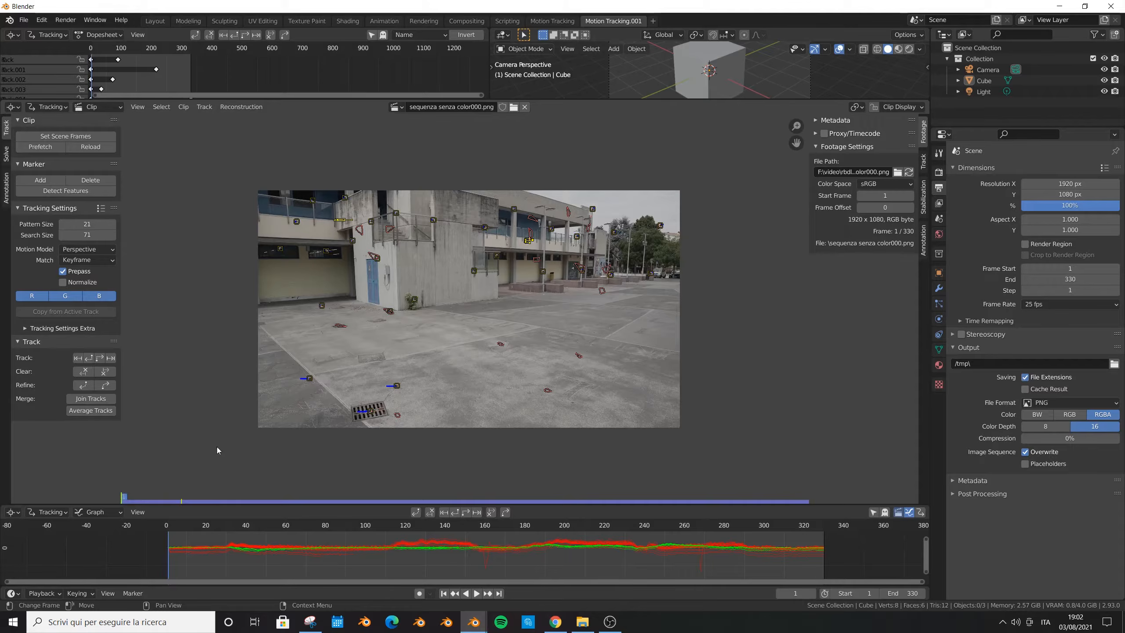
pyautogui.moveTo(204, 506); pyautogui.dragTo(204, 446)
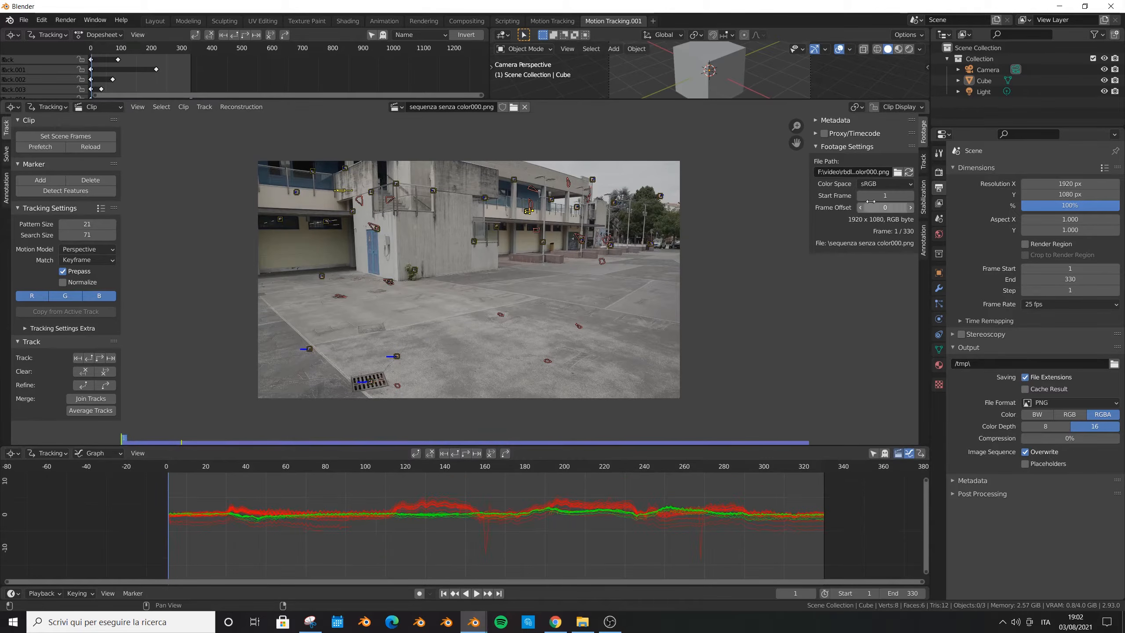
# - Solve the camera motion from the tracked markers
pyautogui.click(6, 155)
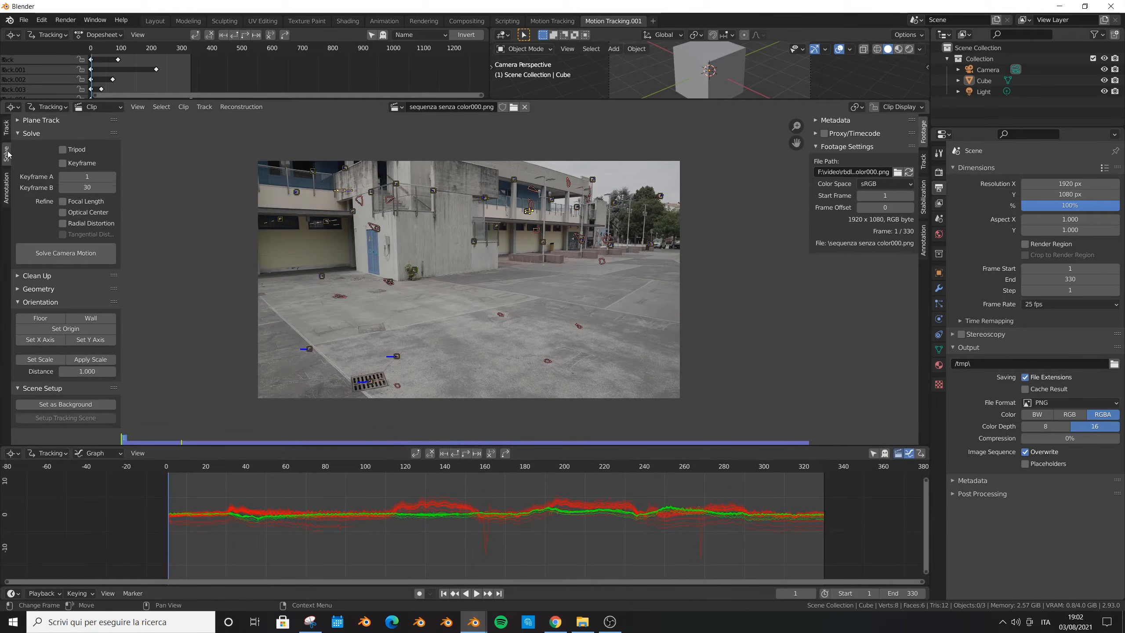
pyautogui.click(42, 256)
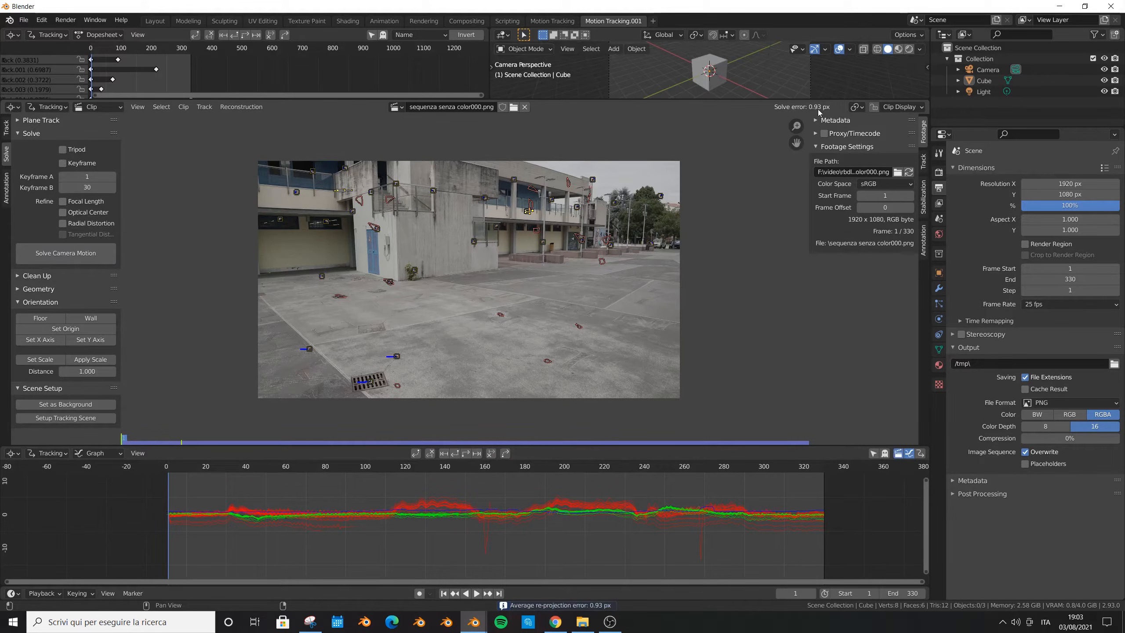
pyautogui.click(444, 320)
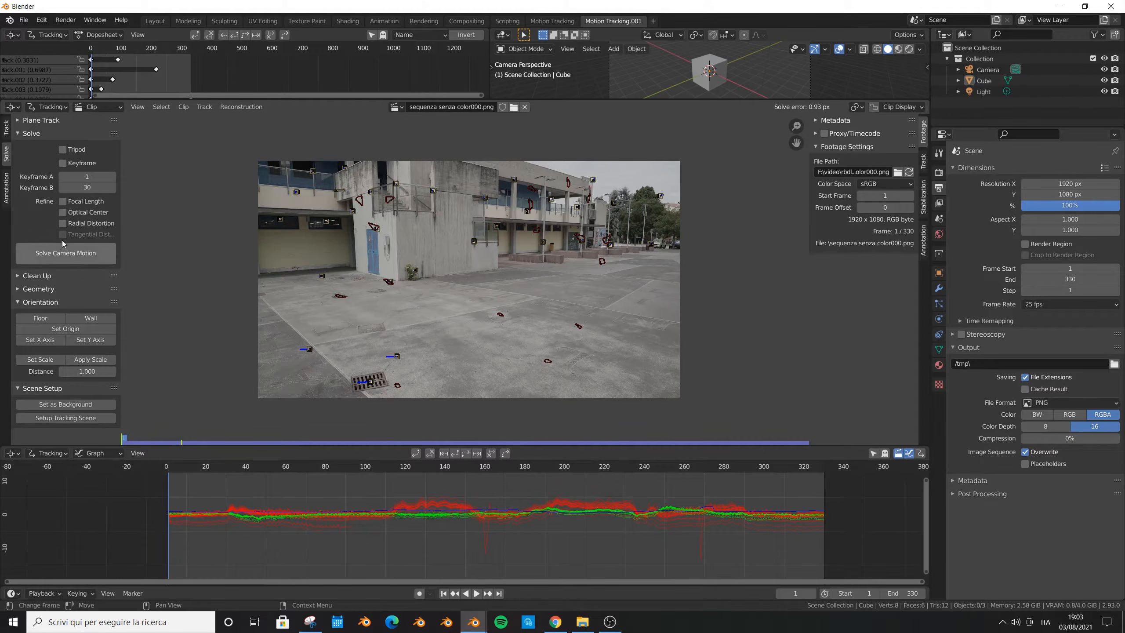
# - Filter the tracks with a clean-up error of 0.010 and delete the problematic track
pyautogui.click(21, 278)
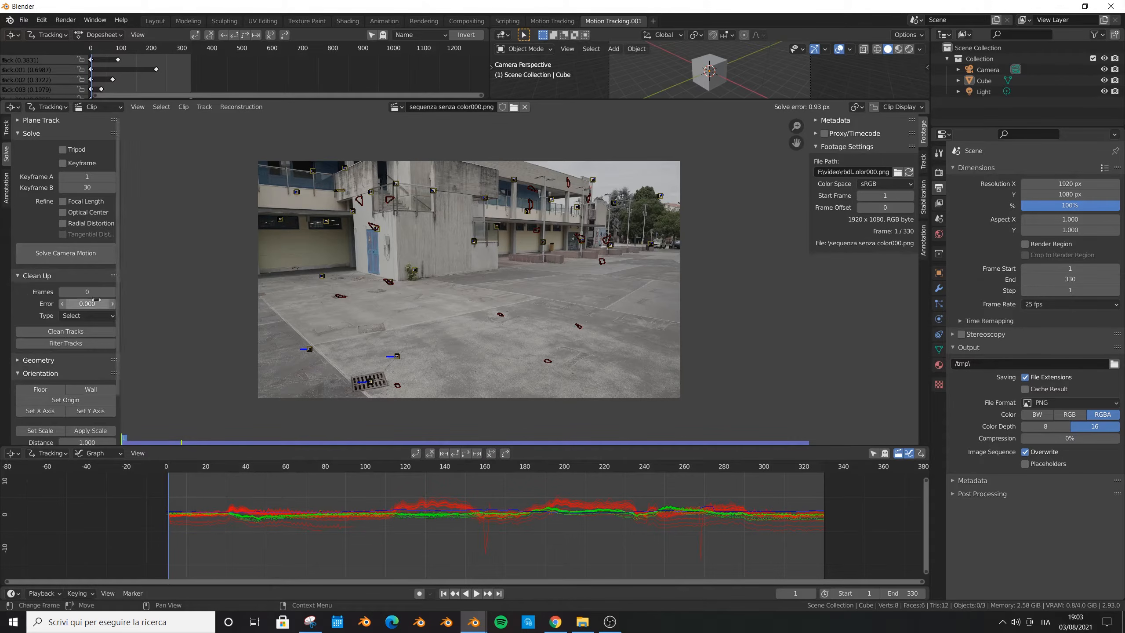
pyautogui.click(94, 304)
pyautogui.write('0.')
pyautogui.press('Return')
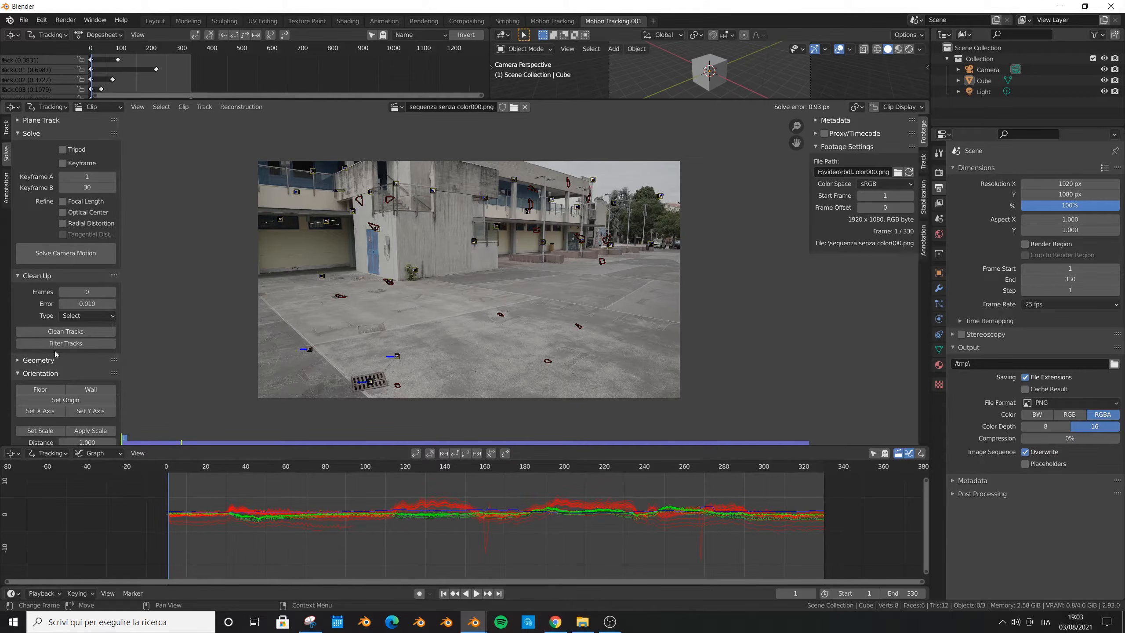
pyautogui.click(63, 346)
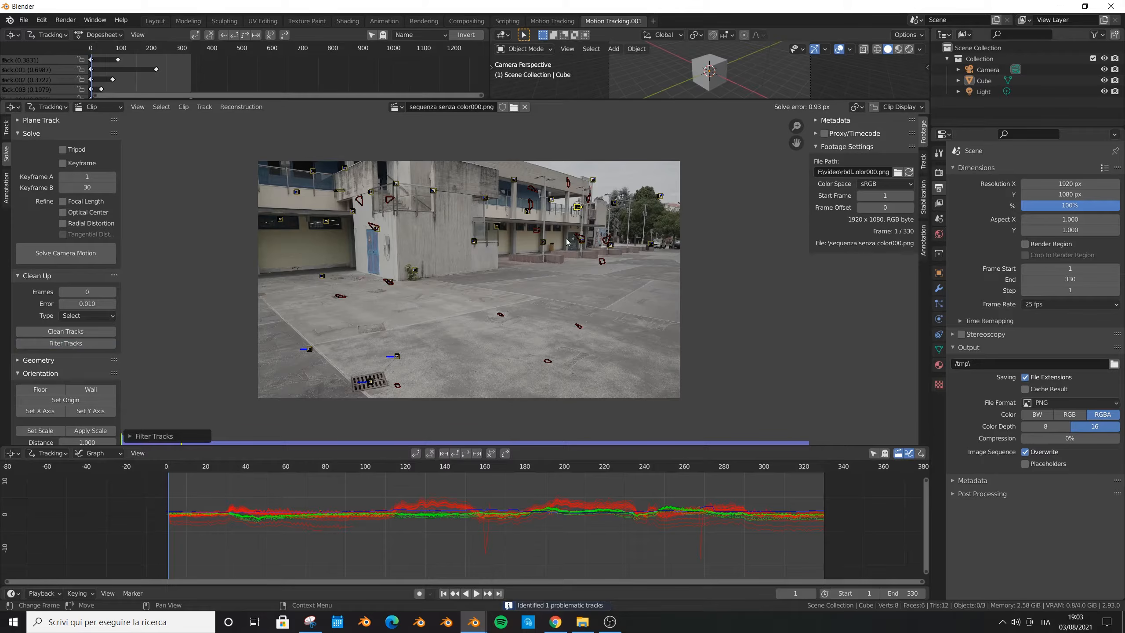
pyautogui.press('x')
pyautogui.click(504, 250)
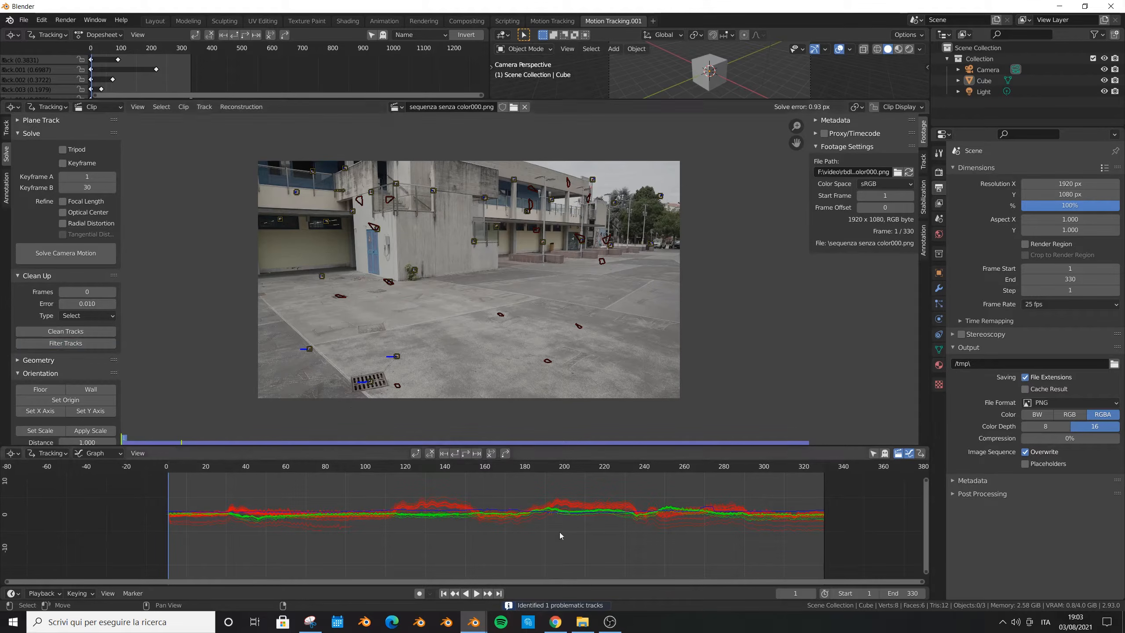
# - Solve the camera motion again and save the project as rbd tutorial official.blend in the rbdlab tutorial 2 folder
pyautogui.click(69, 253)
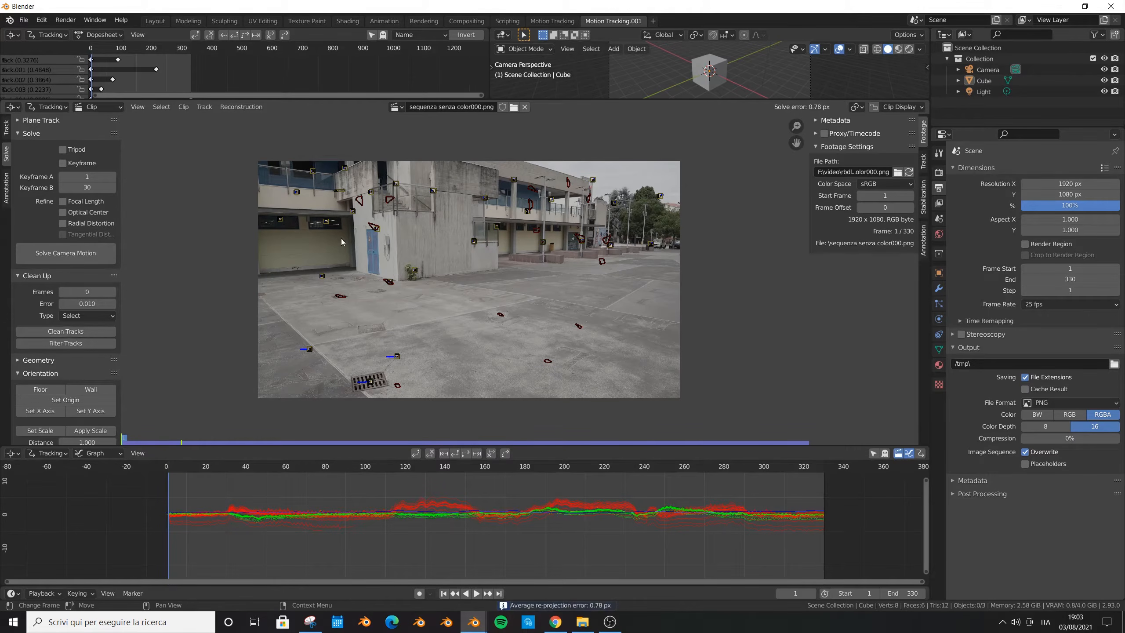
pyautogui.hotkey('ctrl', 's')
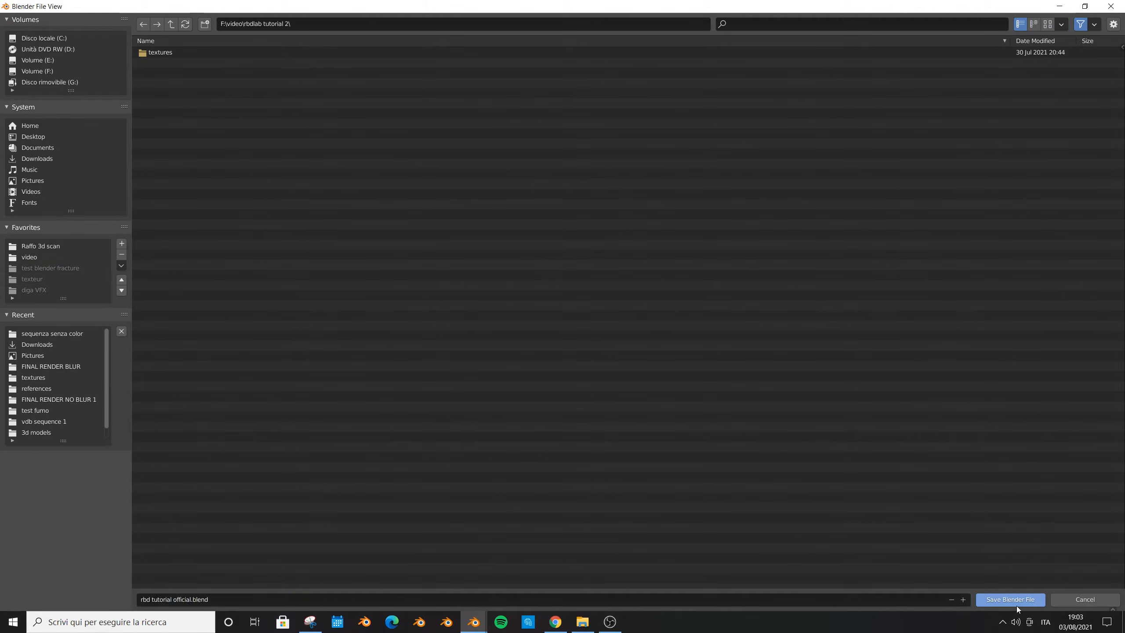
pyautogui.click(1016, 604)
# - Set the scene origin at frame 95 on the ground marker in the middle of the courtyard
pyautogui.scroll(3, 443, 281)
pyautogui.moveTo(135, 481); pyautogui.dragTo(292, 479)
pyautogui.moveTo(437, 480); pyautogui.dragTo(127, 487)
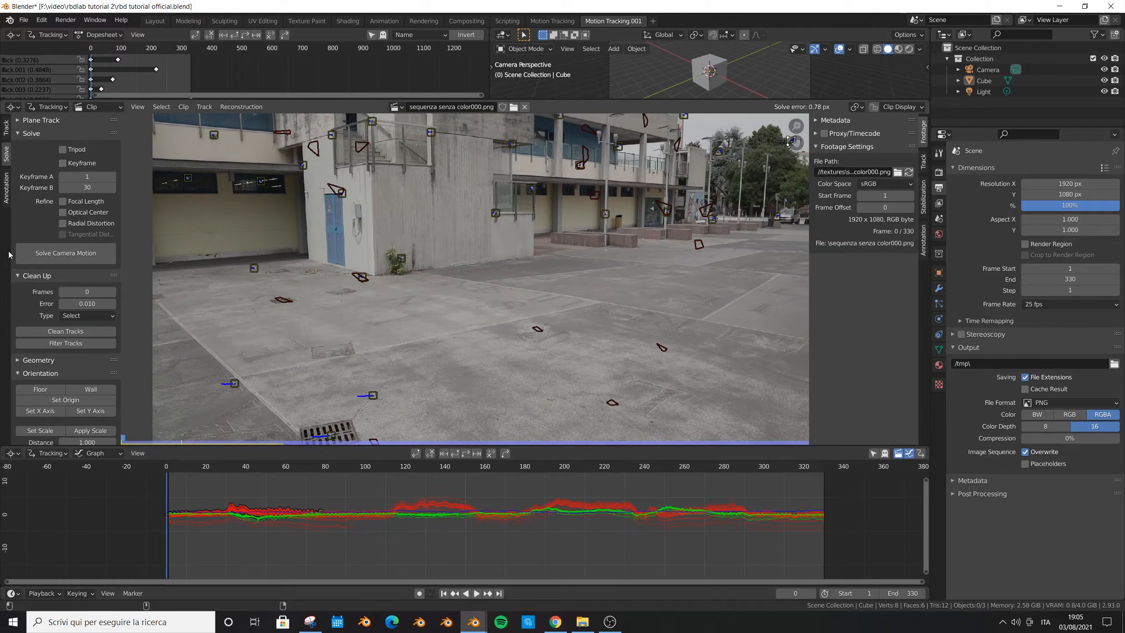
pyautogui.scroll(-1, 8, 262)
pyautogui.scroll(1, 12, 165)
pyautogui.scroll(-3, 39, 314)
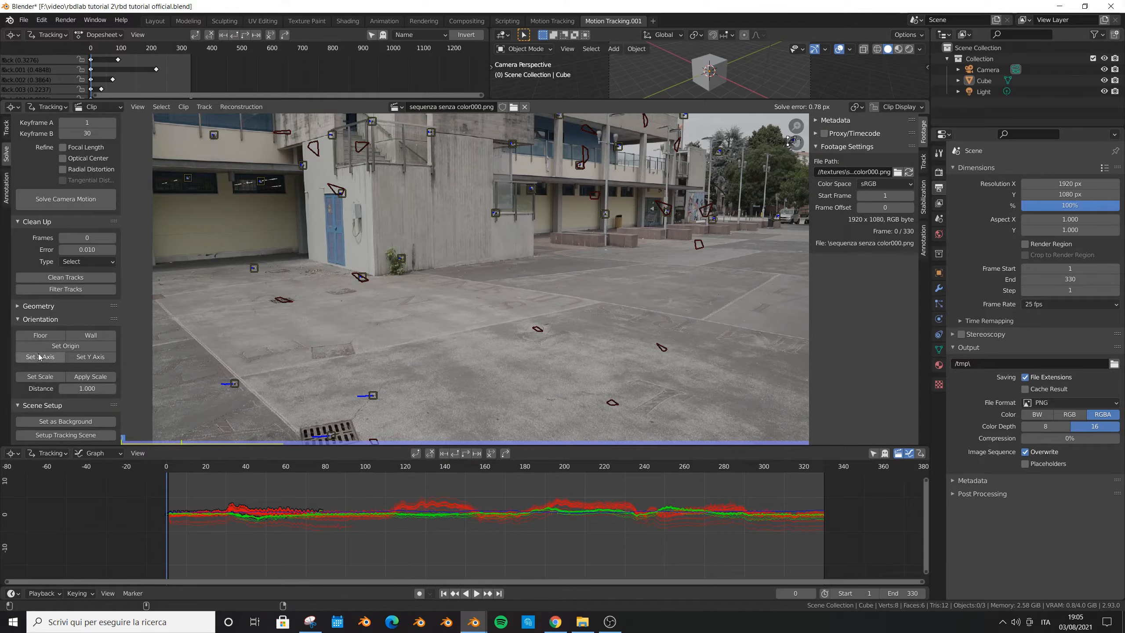
pyautogui.moveTo(191, 481); pyautogui.dragTo(357, 481)
pyautogui.click(515, 337)
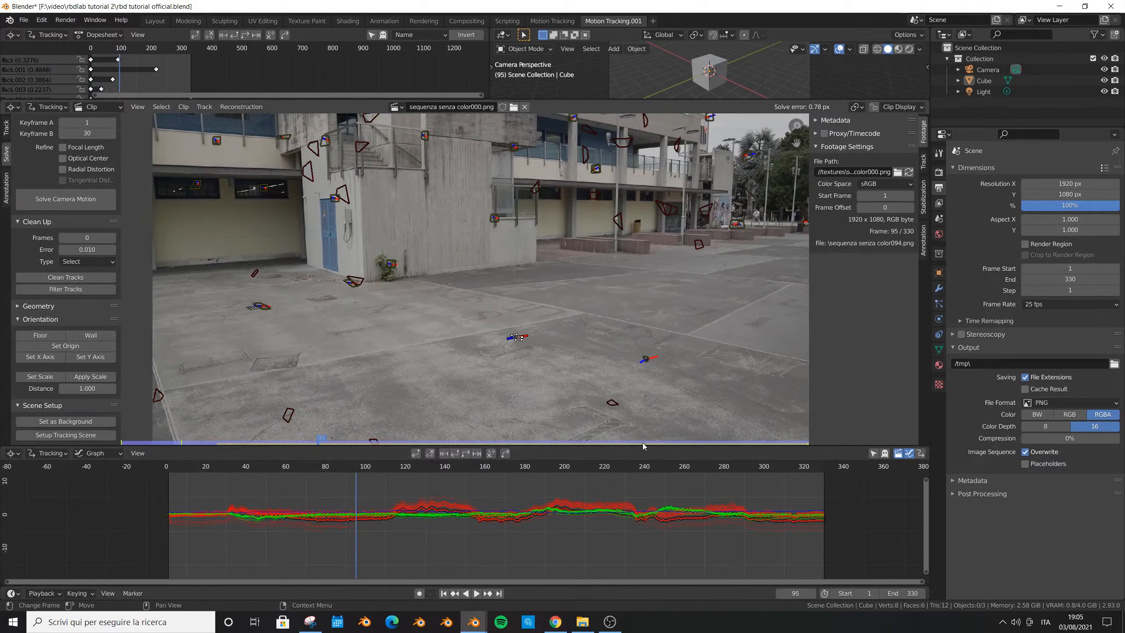
pyautogui.click(61, 349)
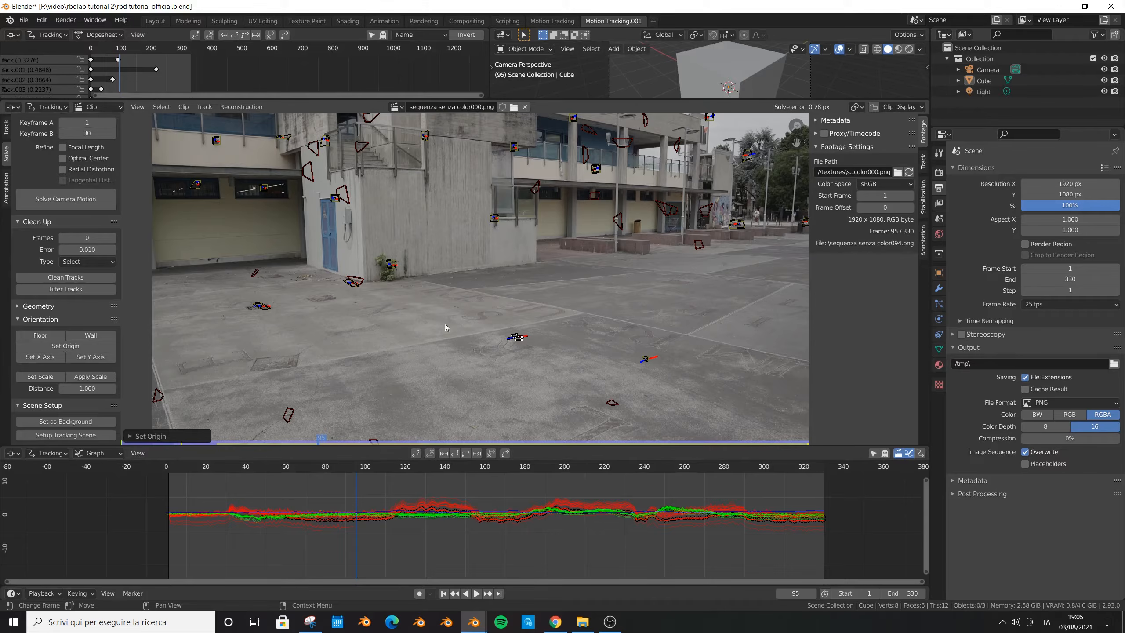
# - Set the X axis using the ground marker at the base of the building, beside the corner with the plant
pyautogui.scroll(3, 364, 295)
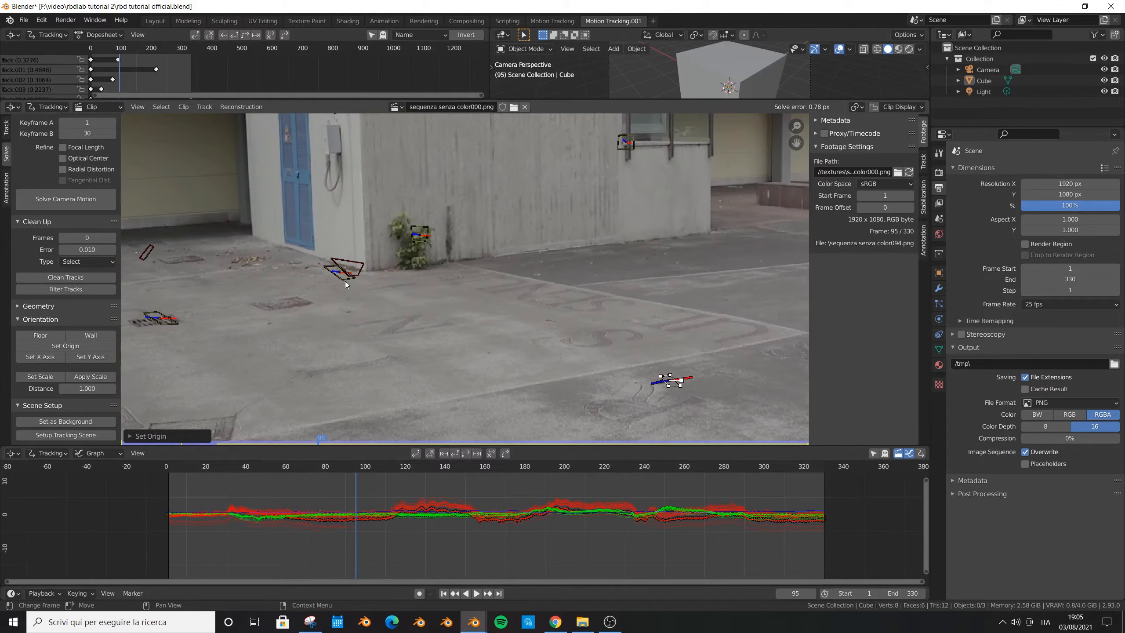
pyautogui.click(344, 269)
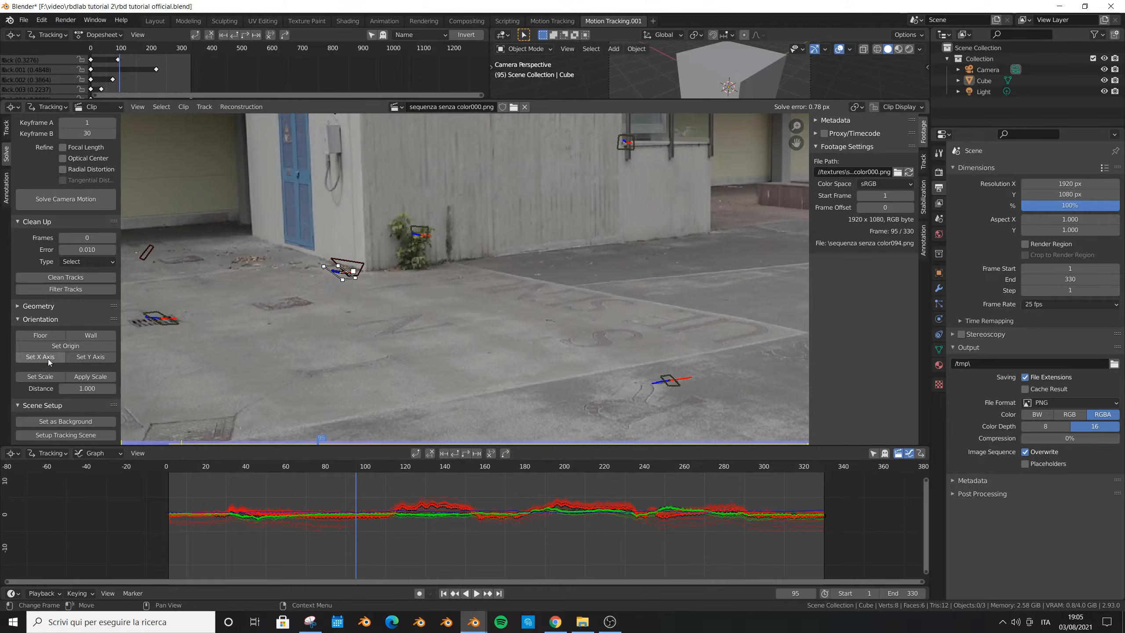
pyautogui.click(41, 357)
pyautogui.press('Home')
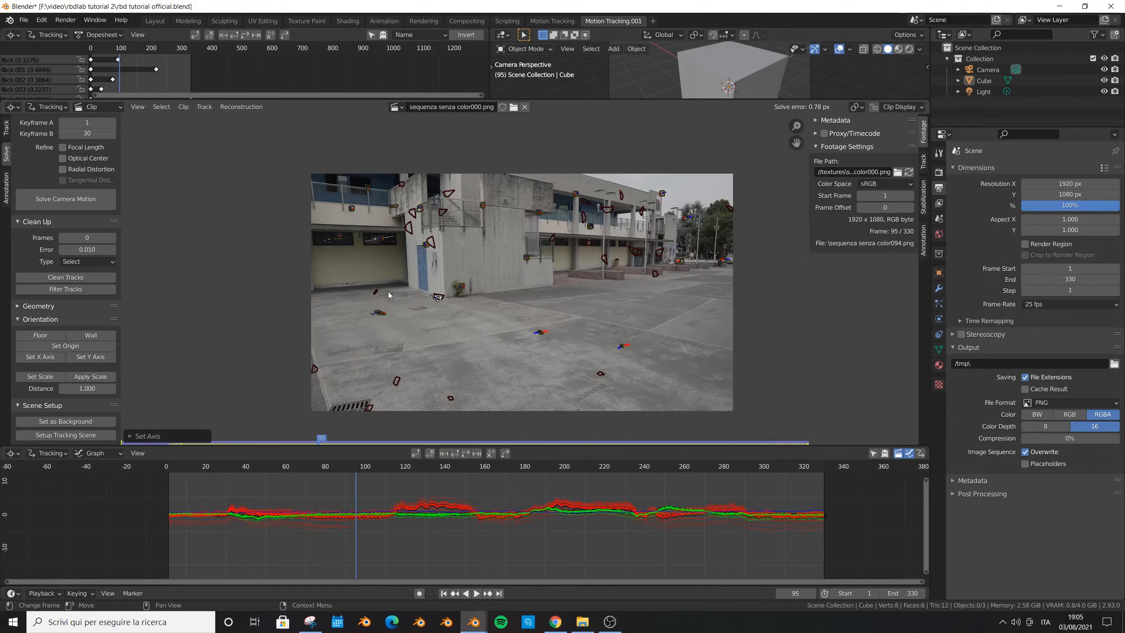
# - Set the clip as the camera background and set up the tracking scene, enlarging the 3D viewport above the clip
pyautogui.click(56, 421)
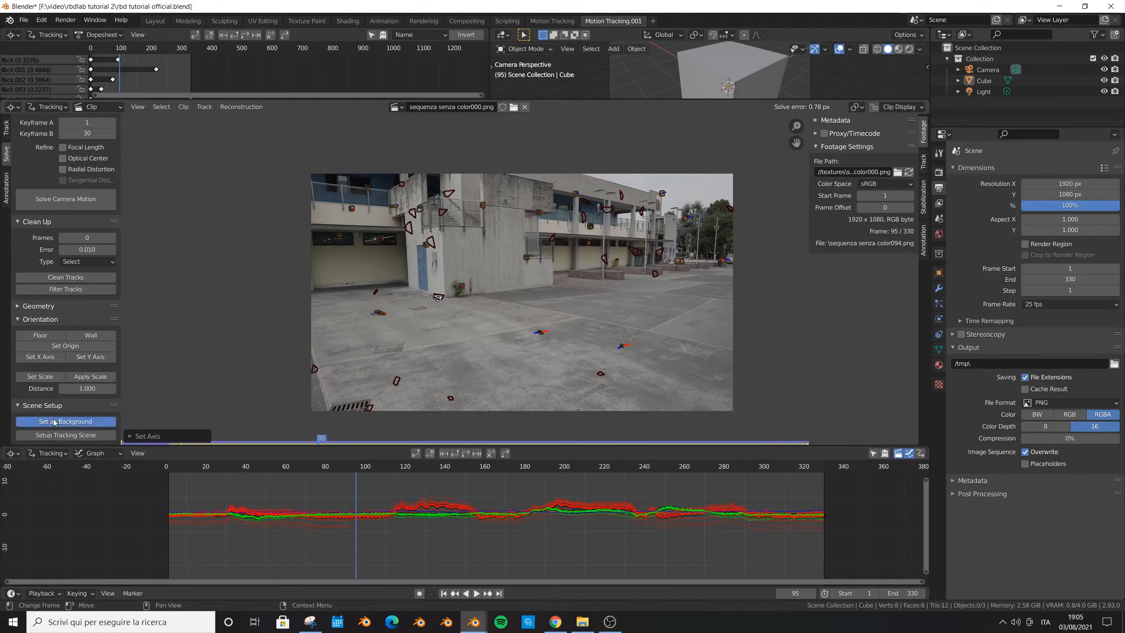
pyautogui.click(72, 436)
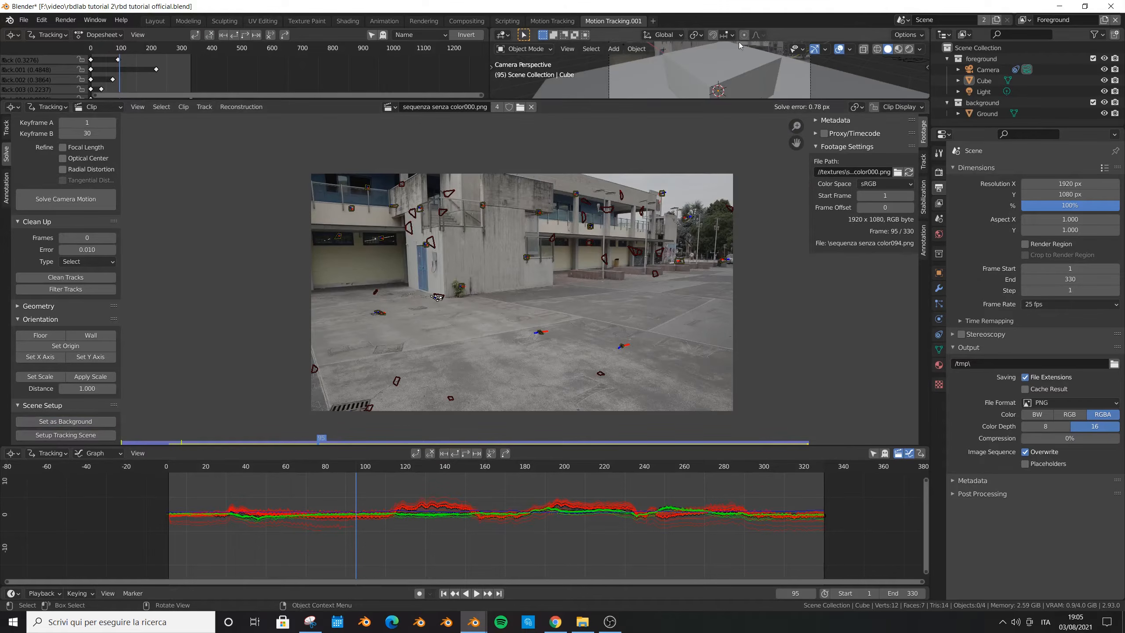
pyautogui.moveTo(681, 104); pyautogui.dragTo(684, 300)
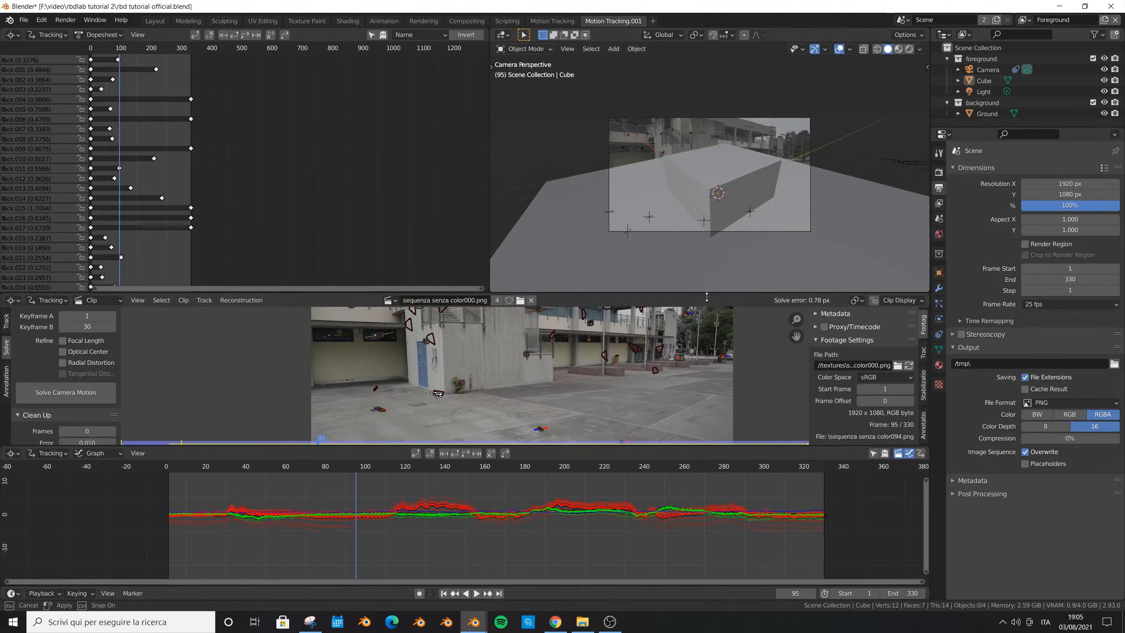
pyautogui.scroll(-1, 721, 186)
# - Play and scrub the clip to check the cube against the footage, ending at frame 95, and save the project
pyautogui.click(335, 473)
pyautogui.press('space')
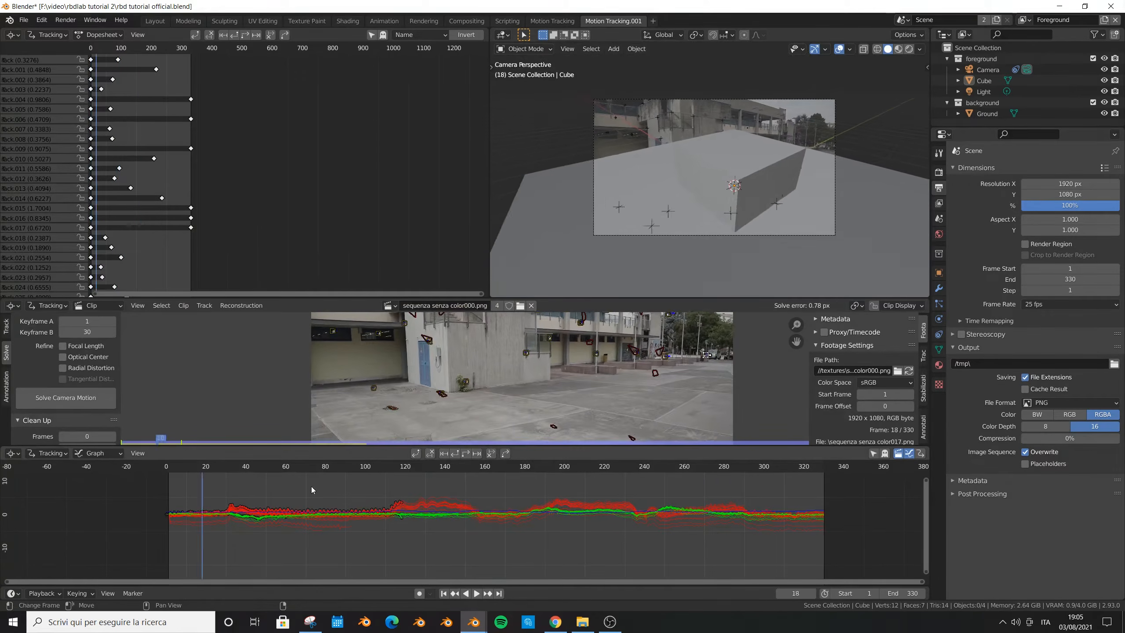
pyautogui.moveTo(297, 504); pyautogui.dragTo(355, 473)
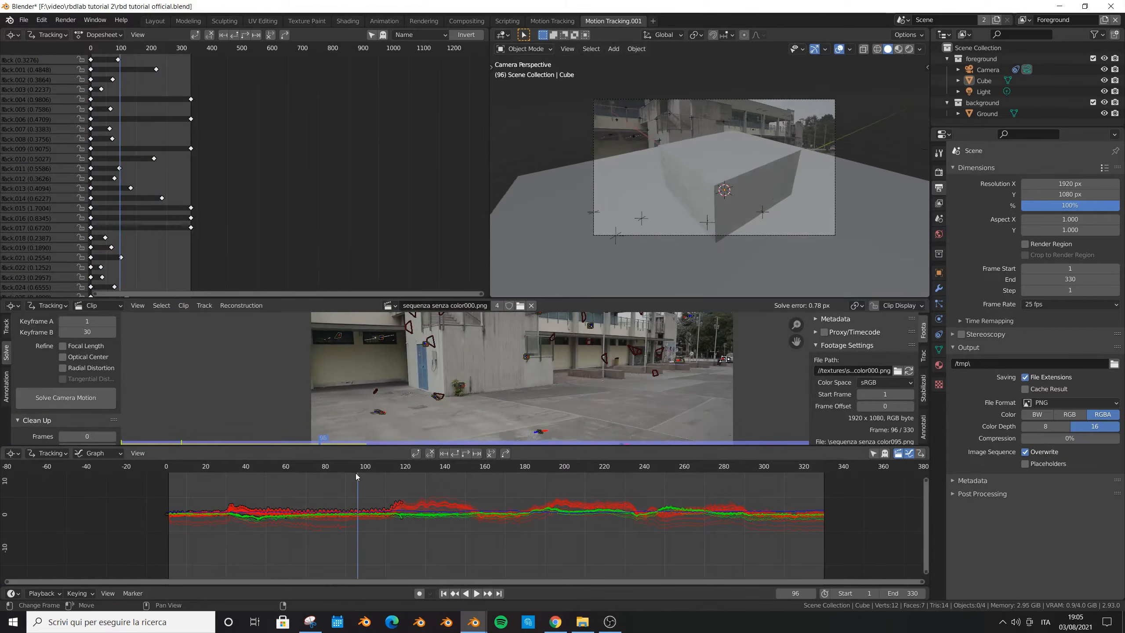
pyautogui.hotkey('ctrl', 's')
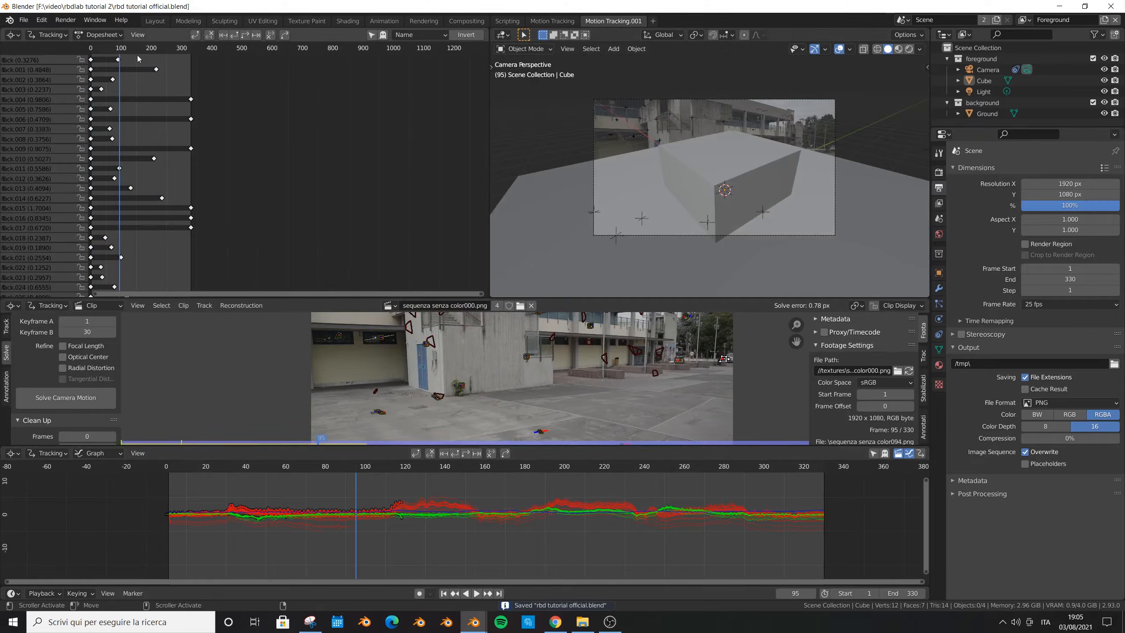
# - Switch to the Layout workspace and show the camera view in the front viewport, with its toolbar and gizmos hidden
pyautogui.click(156, 22)
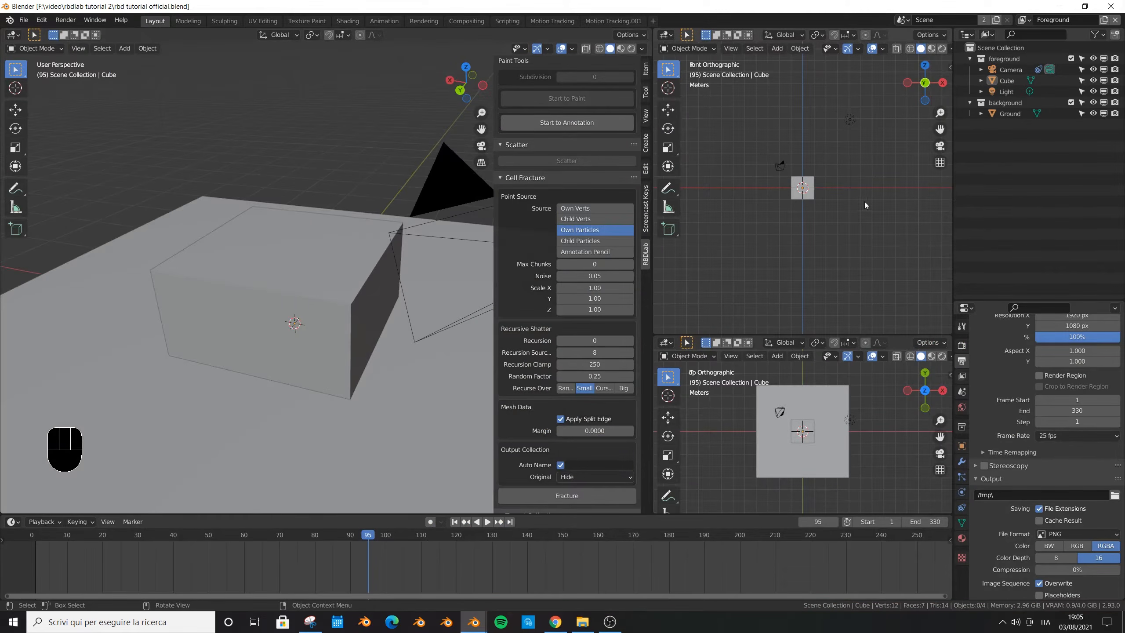
pyautogui.moveTo(789, 196); pyautogui.dragTo(792, 196, button='middle')
pyautogui.press('KP_0')
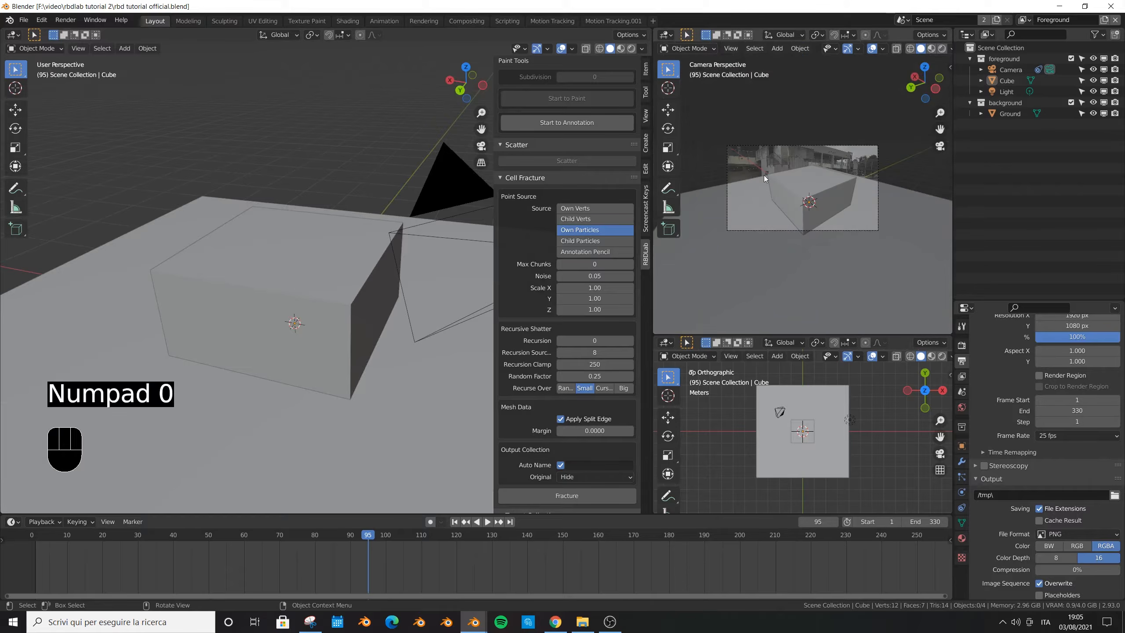
pyautogui.press('t')
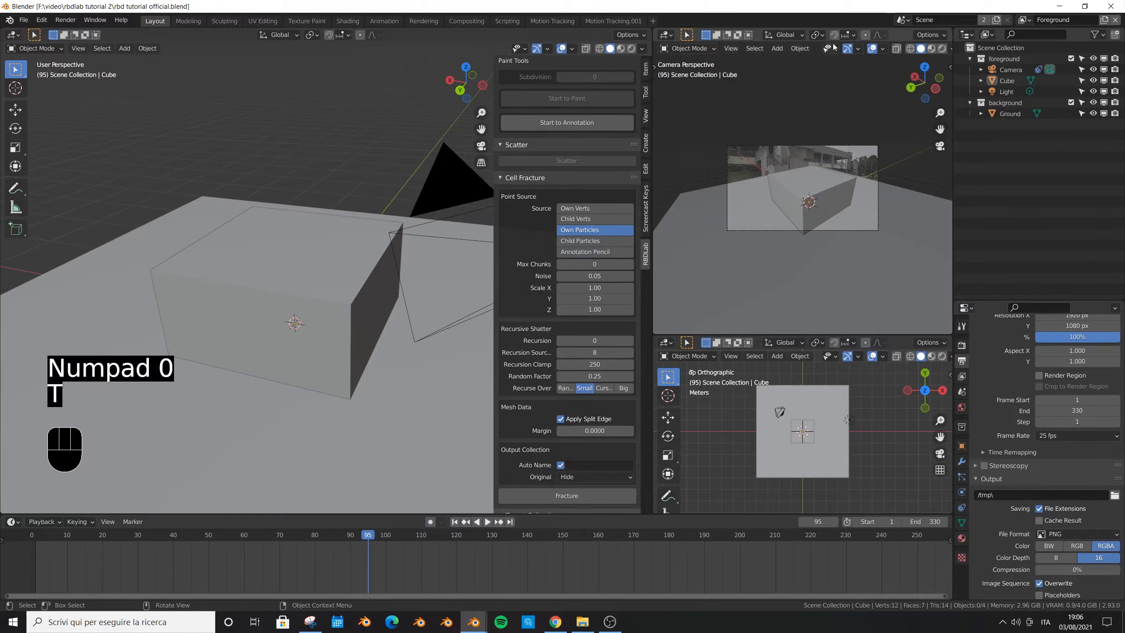
pyautogui.click(847, 48)
pyautogui.scroll(3, 809, 150)
pyautogui.keyDown('shift'); pyautogui.moveTo(788, 215); pyautogui.dragTo(799, 227, button='middle'); pyautogui.keyUp('shift')
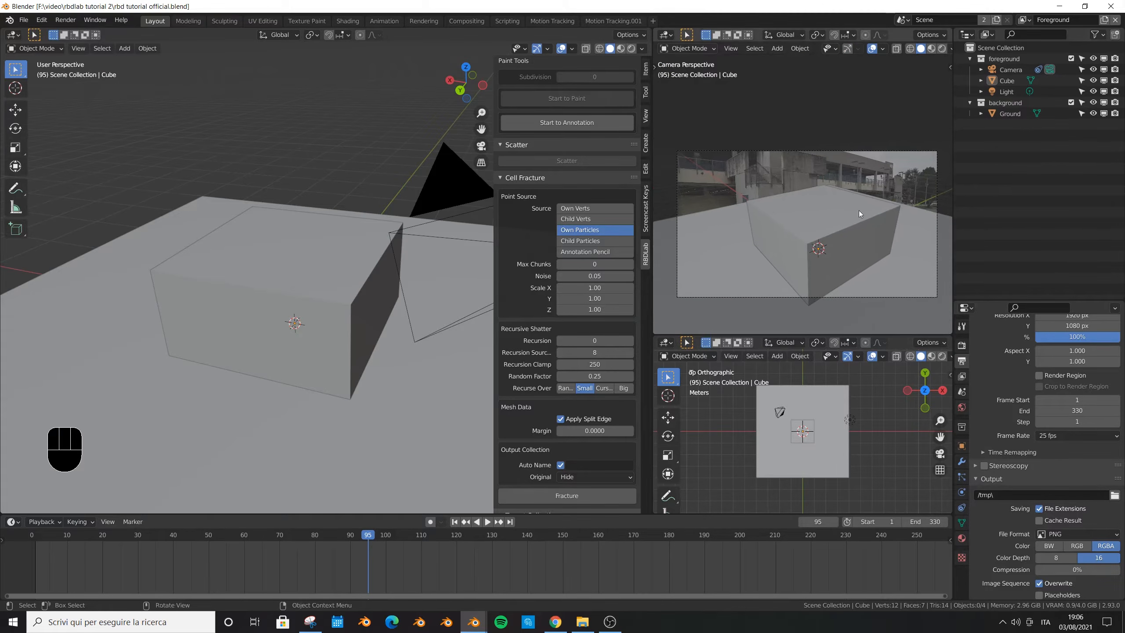
pyautogui.press('Home')
# - Select the camera and set its viewport passepartout to 1.000
pyautogui.click(1012, 70)
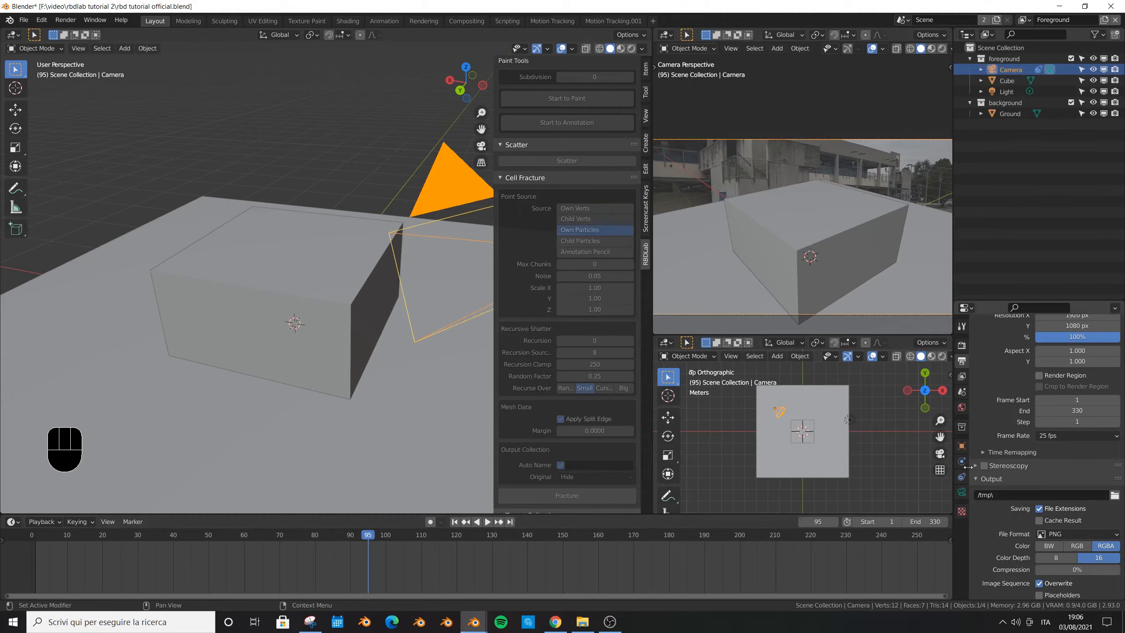
pyautogui.click(962, 491)
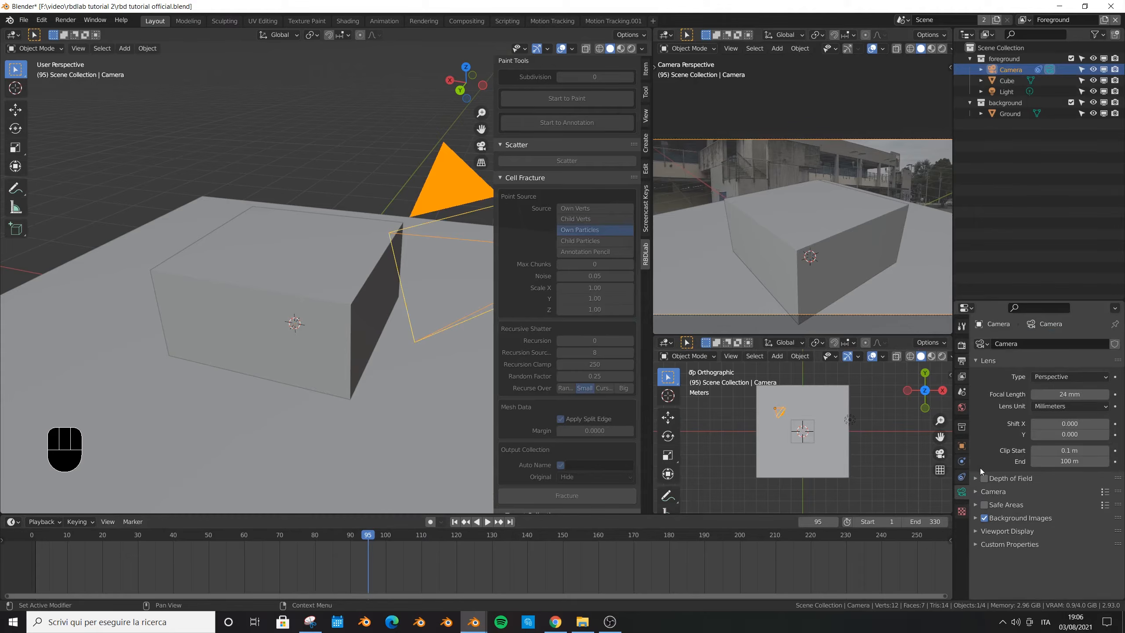
pyautogui.click(975, 531)
pyautogui.scroll(-2, 976, 534)
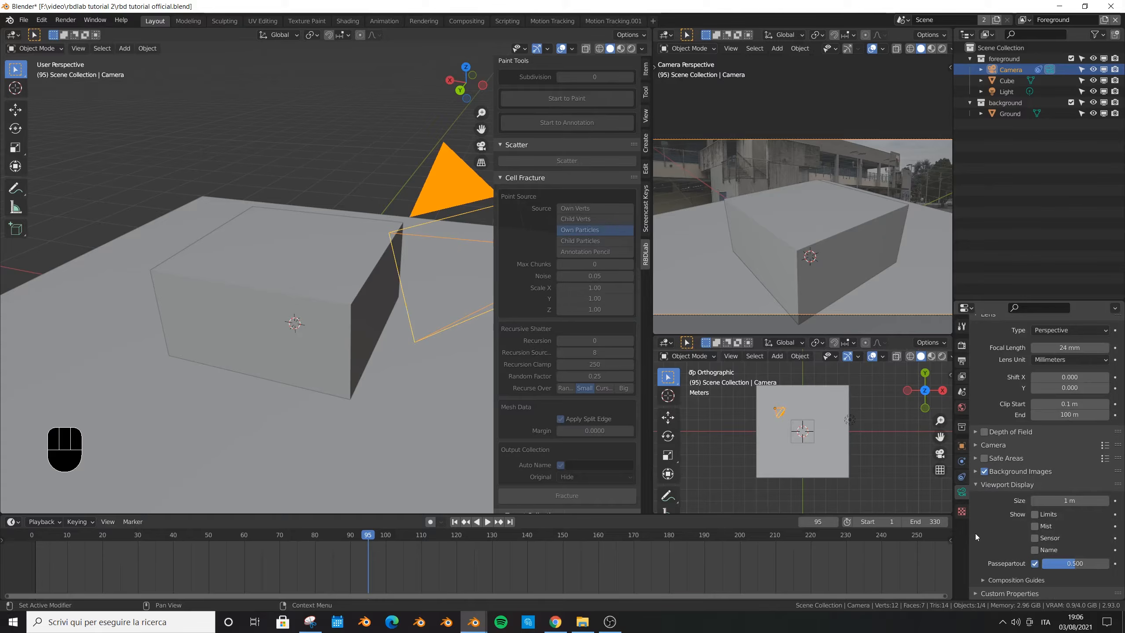
pyautogui.moveTo(1076, 563); pyautogui.dragTo(1107, 564)
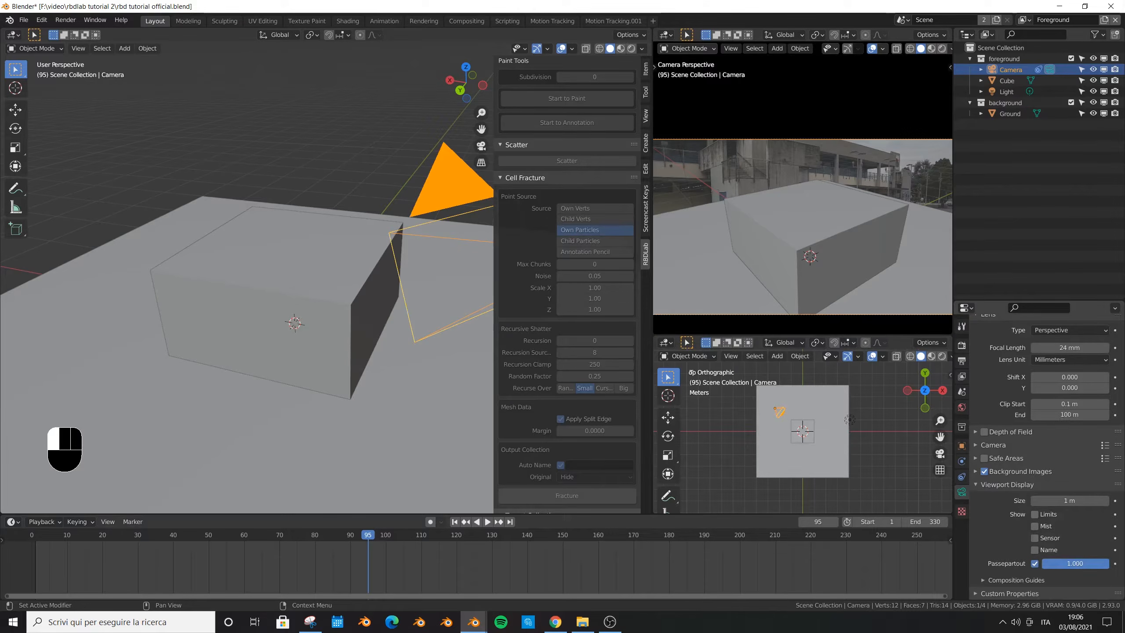
# - Play the animation through the camera view to check the tracking, and return the playhead to frame 0
pyautogui.scroll(-2, 871, 239)
pyautogui.keyDown('shift'); pyautogui.moveTo(868, 241); pyautogui.dragTo(853, 193, button='middle'); pyautogui.keyUp('shift')
pyautogui.press('space')
pyautogui.press('space')
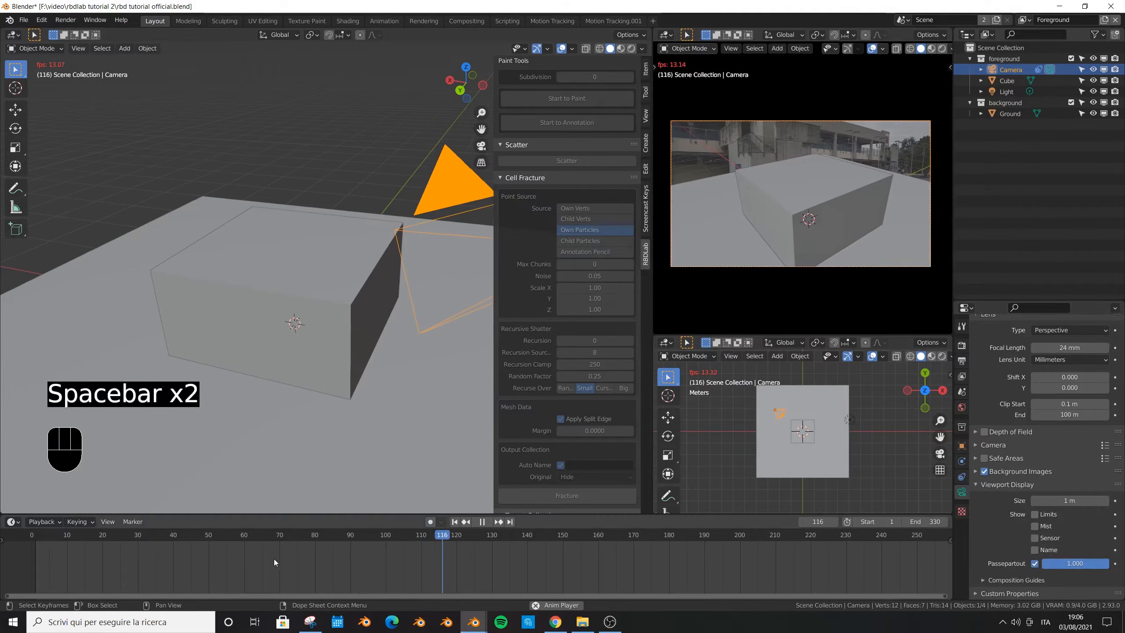
pyautogui.press('space')
pyautogui.scroll(-4, 236, 560)
pyautogui.moveTo(389, 538); pyautogui.dragTo(61, 505)
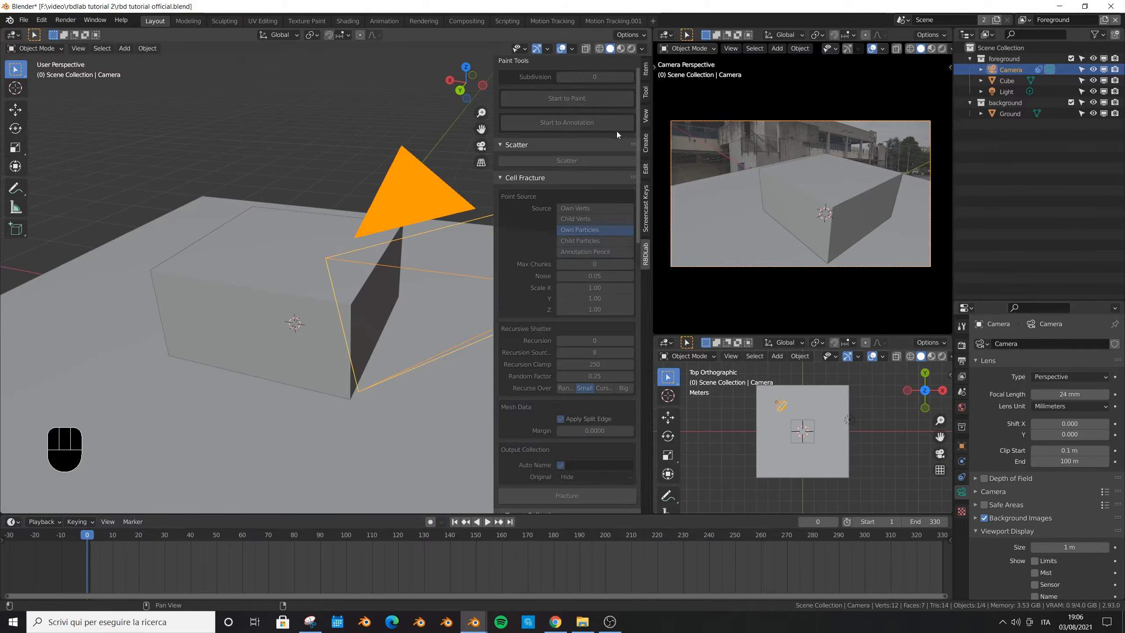
# - Enable the Motion Tracking overlay in the main viewport and view the track points beside the cube and ground plane
pyautogui.click(573, 49)
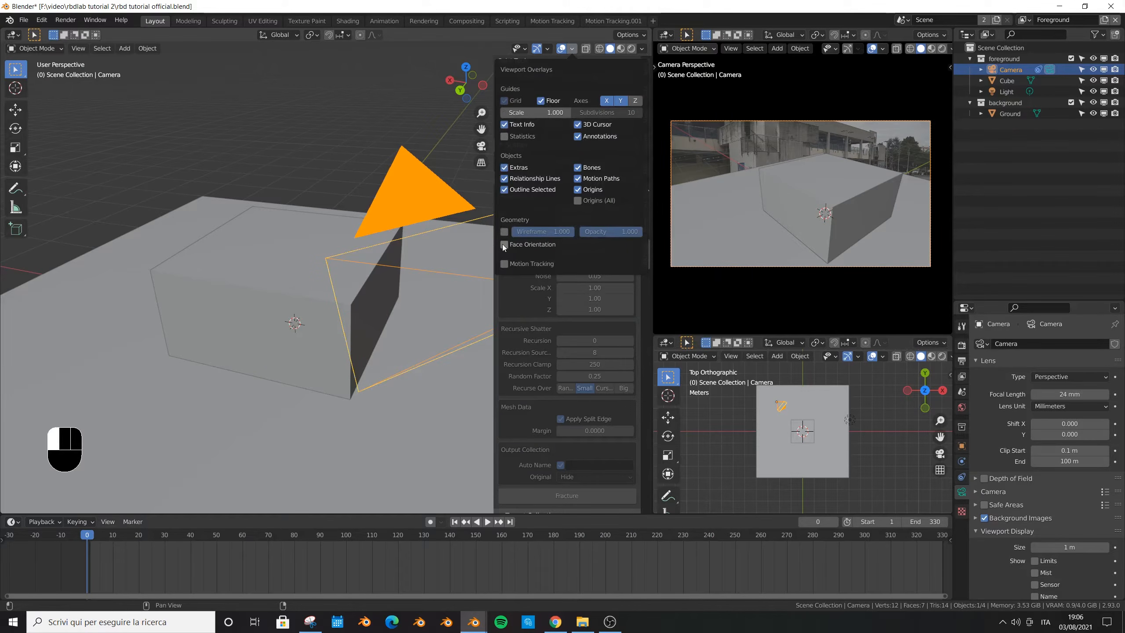
pyautogui.click(504, 263)
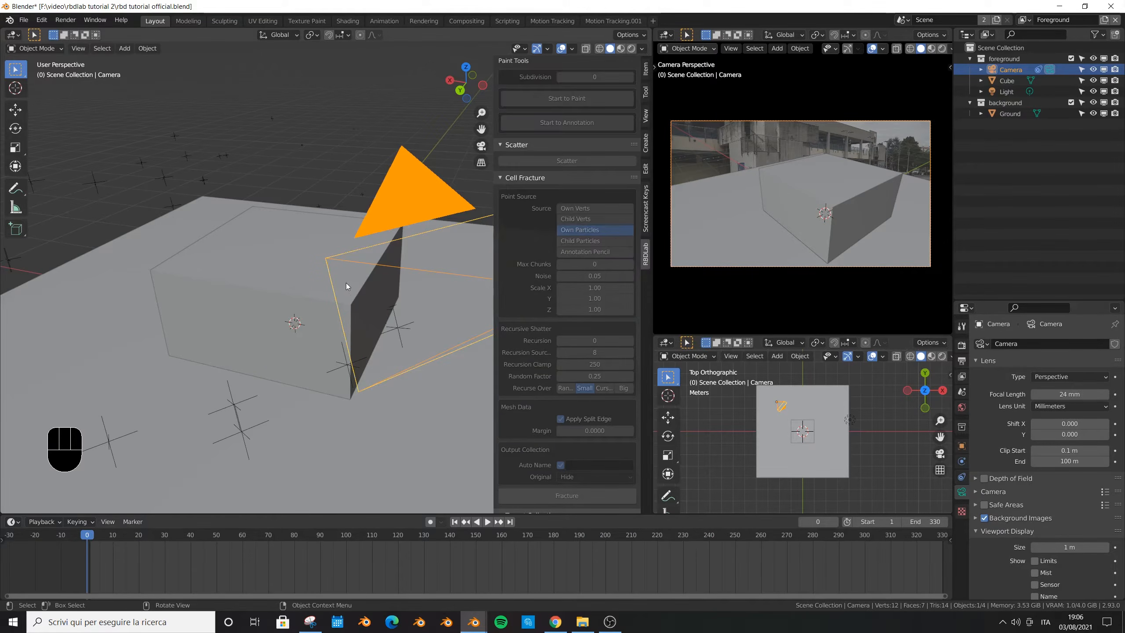
pyautogui.scroll(-4, 347, 286)
pyautogui.moveTo(346, 286); pyautogui.dragTo(266, 374, button='middle')
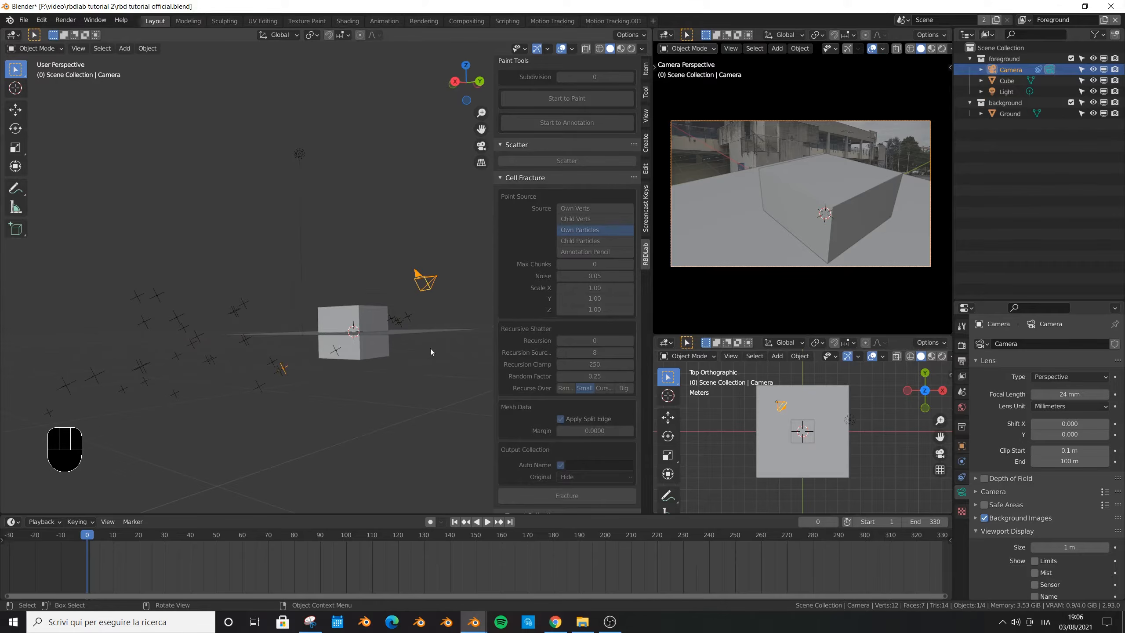
# - Add a new VFX Motion Tracking workspace and load the sequenza senza color000.png clip in its clip editor
pyautogui.press('r')
pyautogui.rightClick(359, 353)
pyautogui.click(653, 21)
pyautogui.moveTo(650, 77)
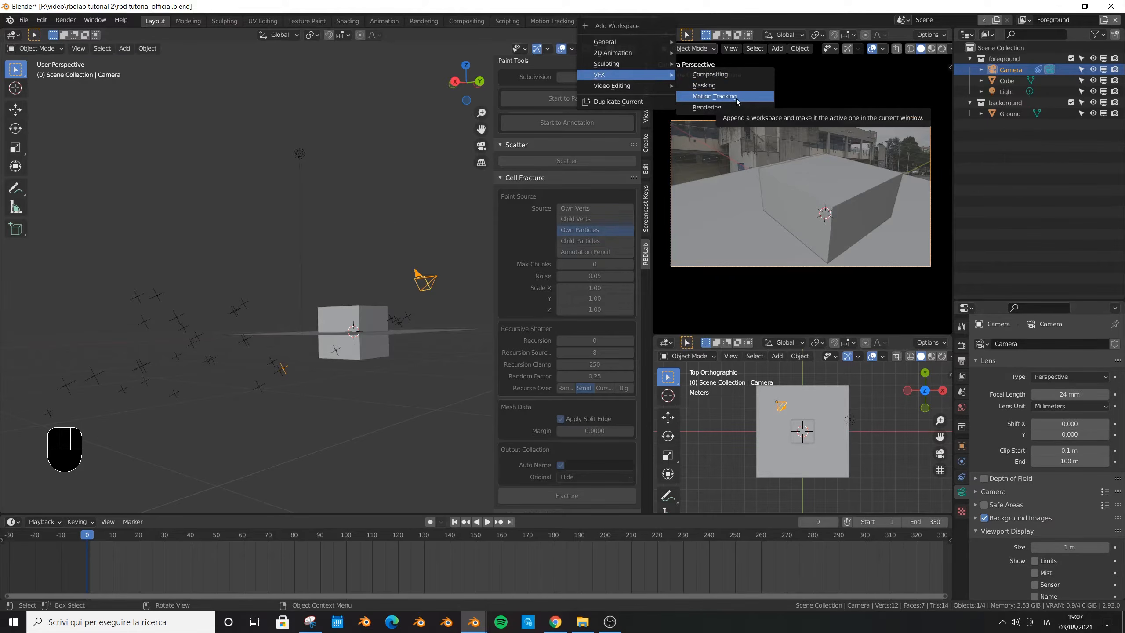
pyautogui.click(714, 96)
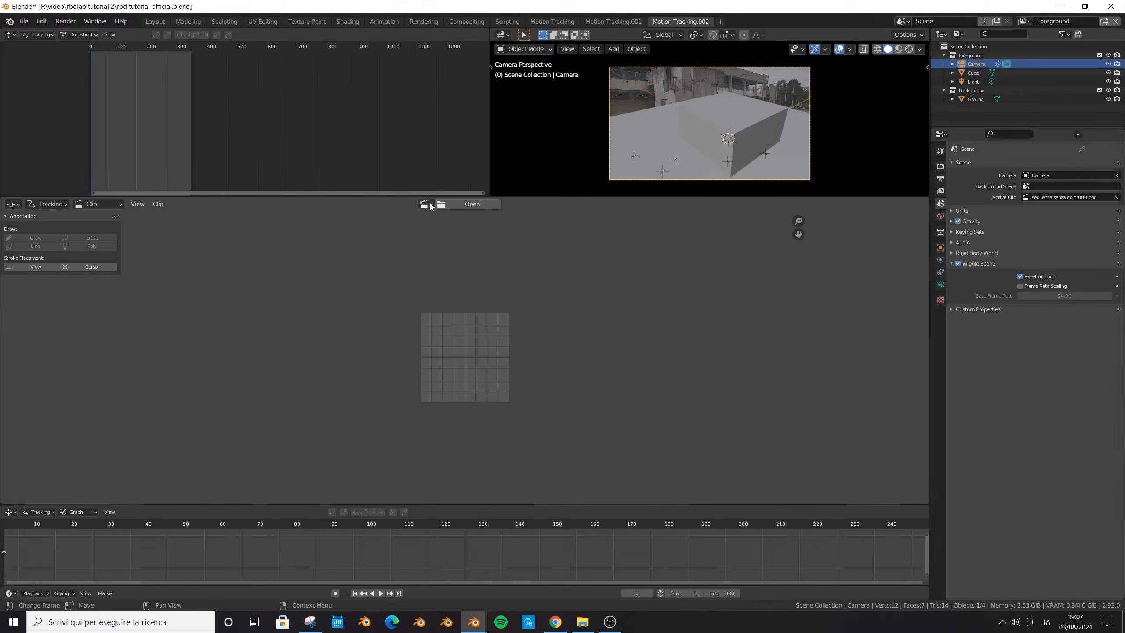
pyautogui.click(428, 204)
pyautogui.click(449, 221)
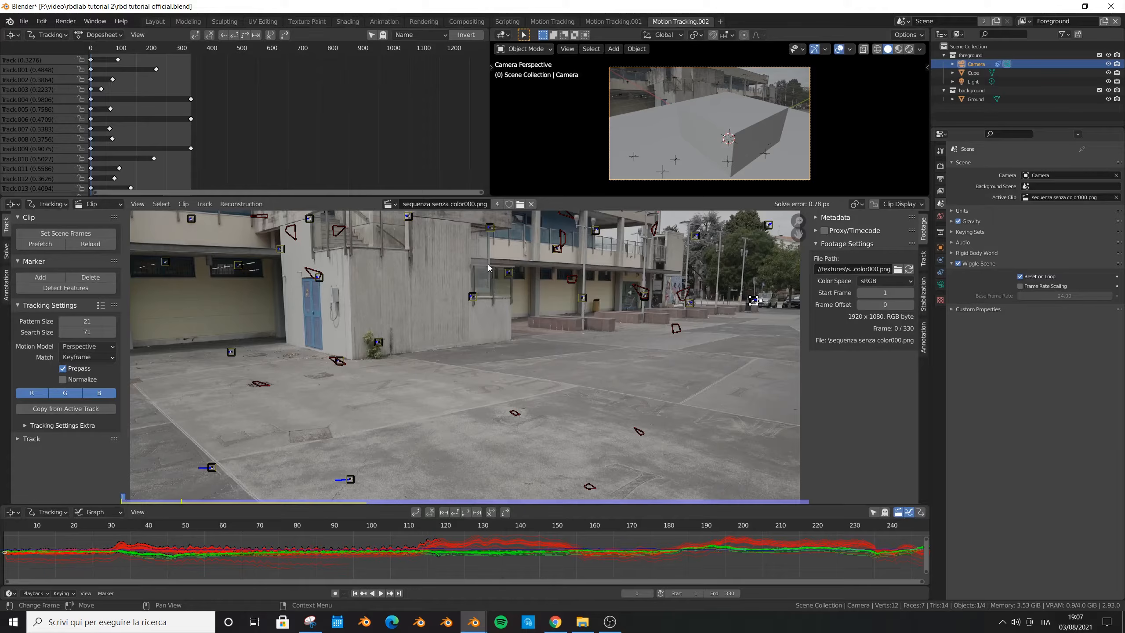
# - Save the file and enlarge the clip editor area so the whole footage frame can be seen
pyautogui.hotkey('ctrl', 's')
pyautogui.moveTo(576, 196); pyautogui.dragTo(576, 135)
pyautogui.scroll(-1, 459, 333)
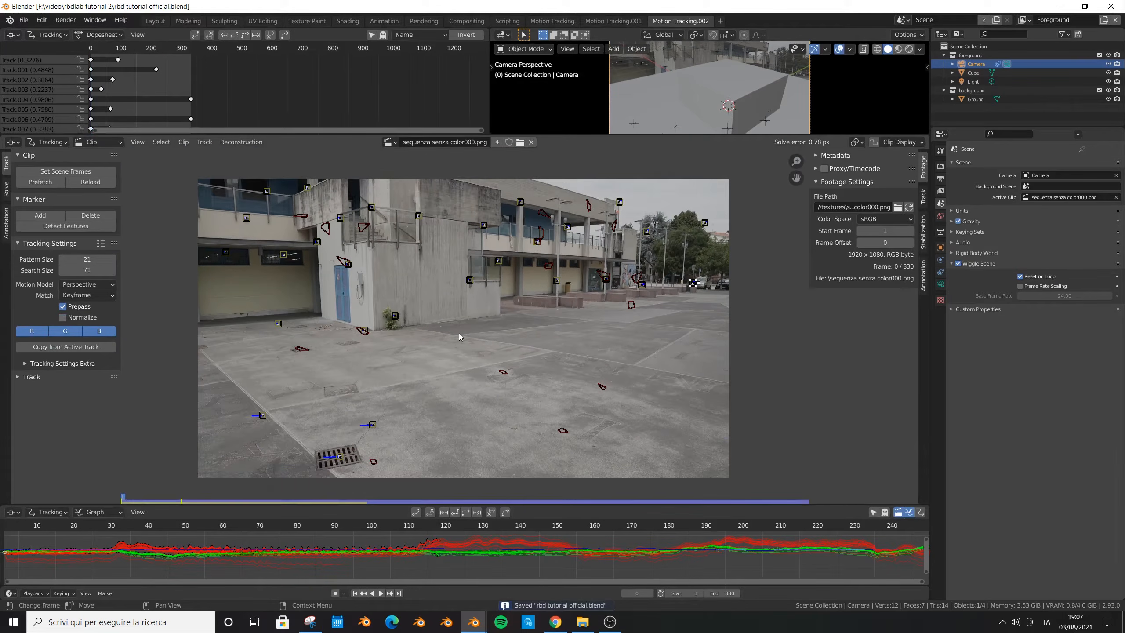
pyautogui.scroll(2, 459, 333)
# - Select three track markers on the courtyard ground and set them as the Floor in the solve orientation
pyautogui.click(545, 400)
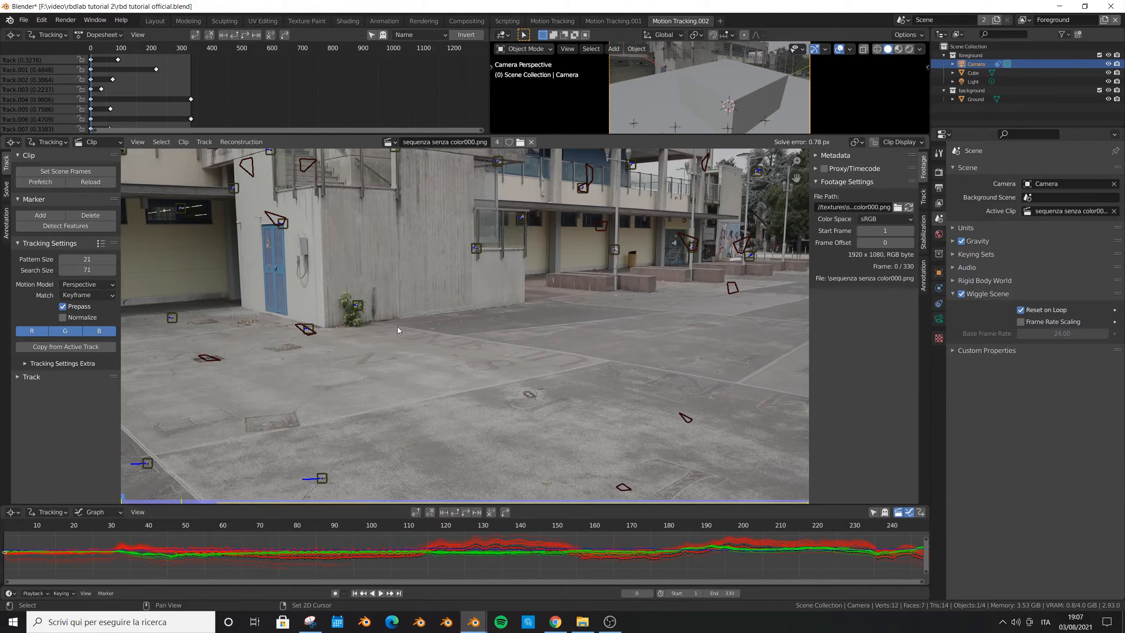
pyautogui.click(317, 330)
pyautogui.keyDown('shift'); pyautogui.click(329, 469); pyautogui.keyUp('shift')
pyautogui.scroll(-2, 225, 372)
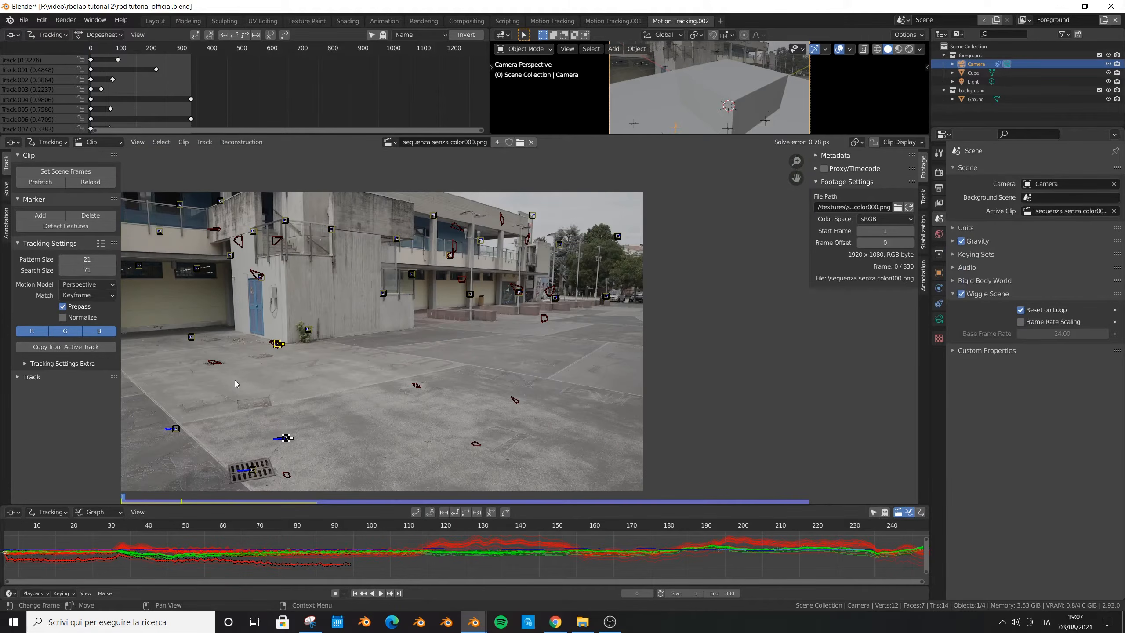
pyautogui.click(5, 191)
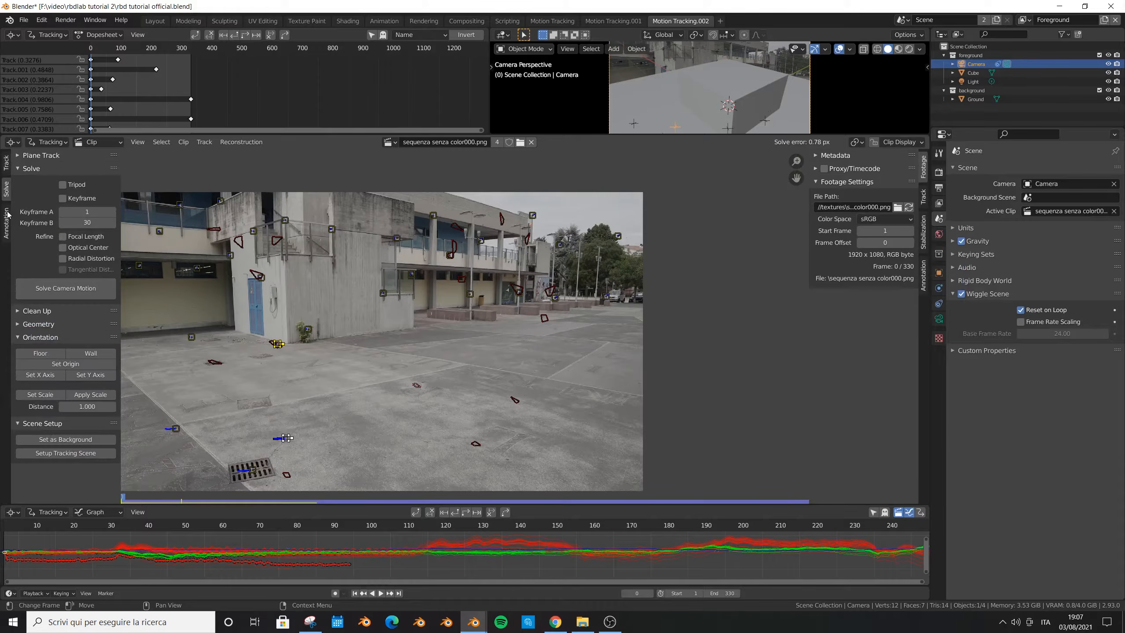
pyautogui.click(46, 354)
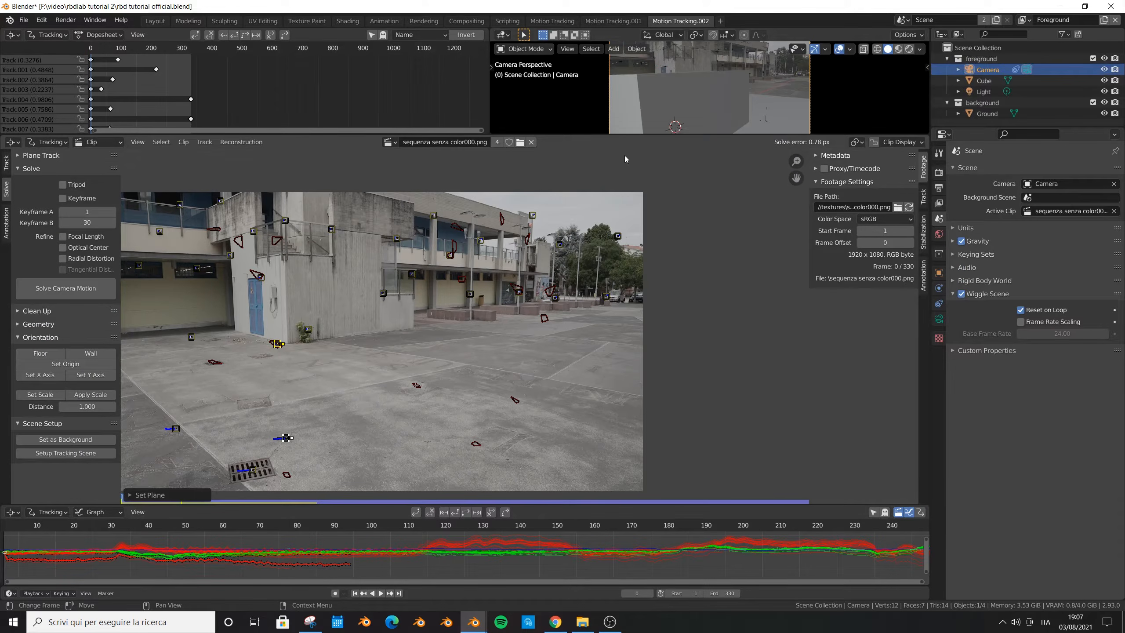
# - Return to the Layout workspace, save the file, and play the animation in the maximized camera view to check the new orientation
pyautogui.click(153, 21)
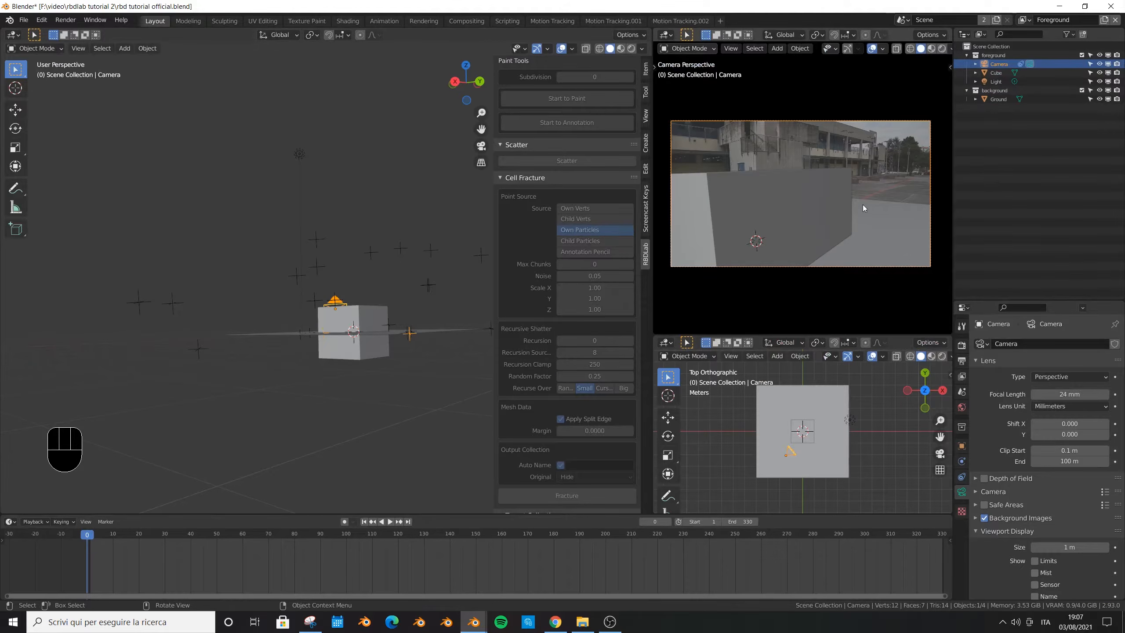
pyautogui.hotkey('ctrl', 'space')
pyautogui.hotkey('ctrl', 's')
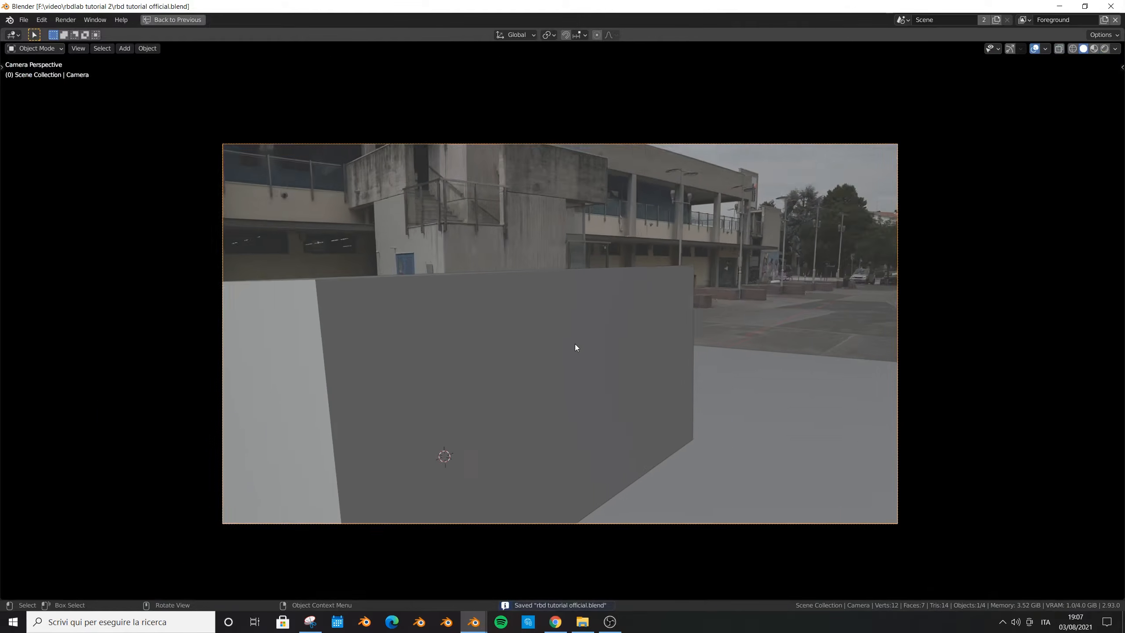
pyautogui.hotkey('ctrl', 'space')
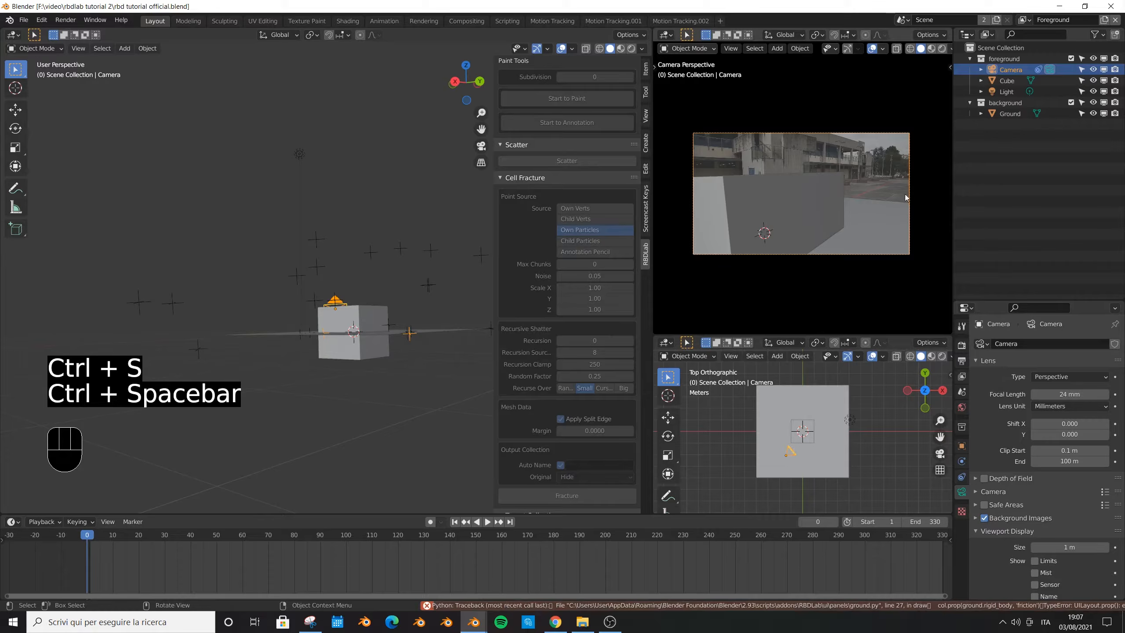
pyautogui.hotkey('ctrl', 'space')
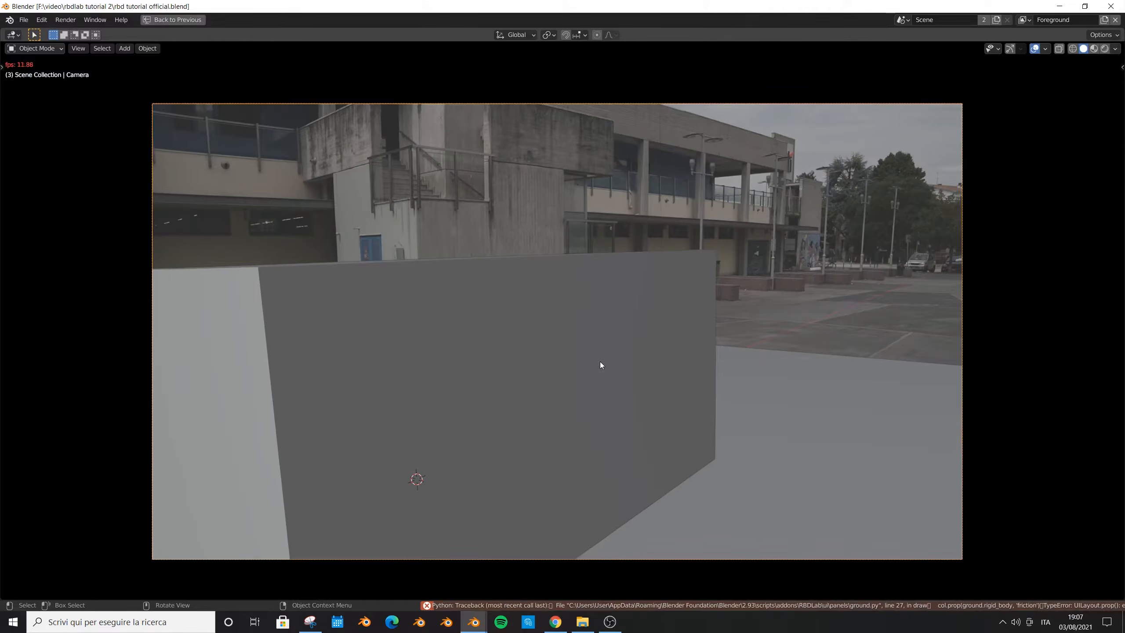
pyautogui.hotkey('ctrl', 'space')
# - Move the cube and Ground plane together in the horizontal plane so they sit out in the courtyard in the camera view
pyautogui.press('g')
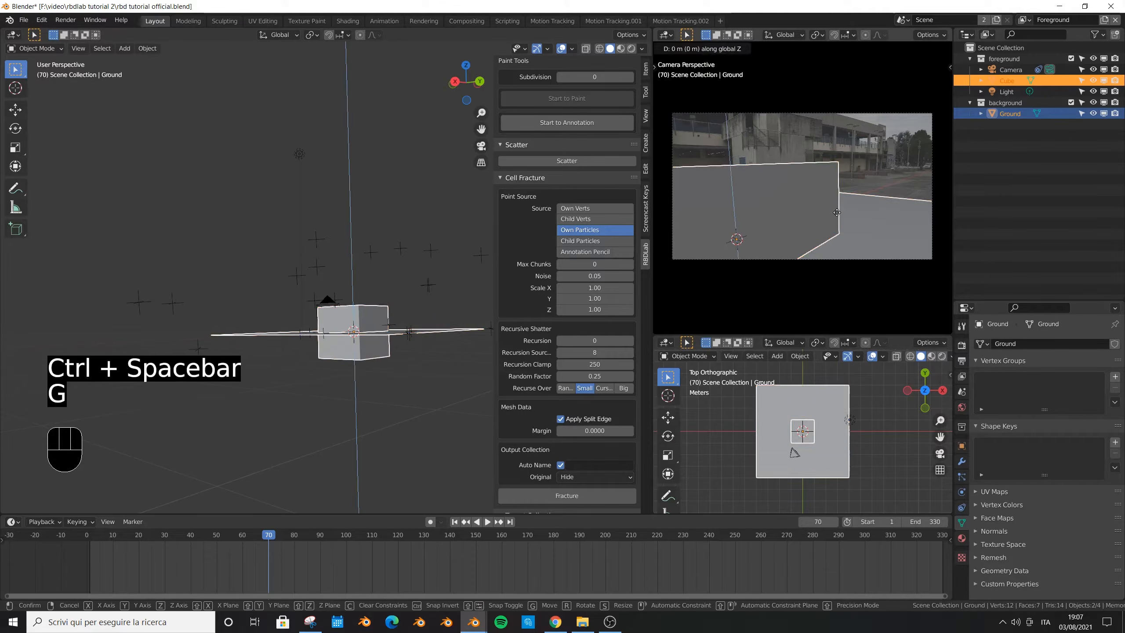
pyautogui.press('g')
pyautogui.hotkey('shift', 'z')
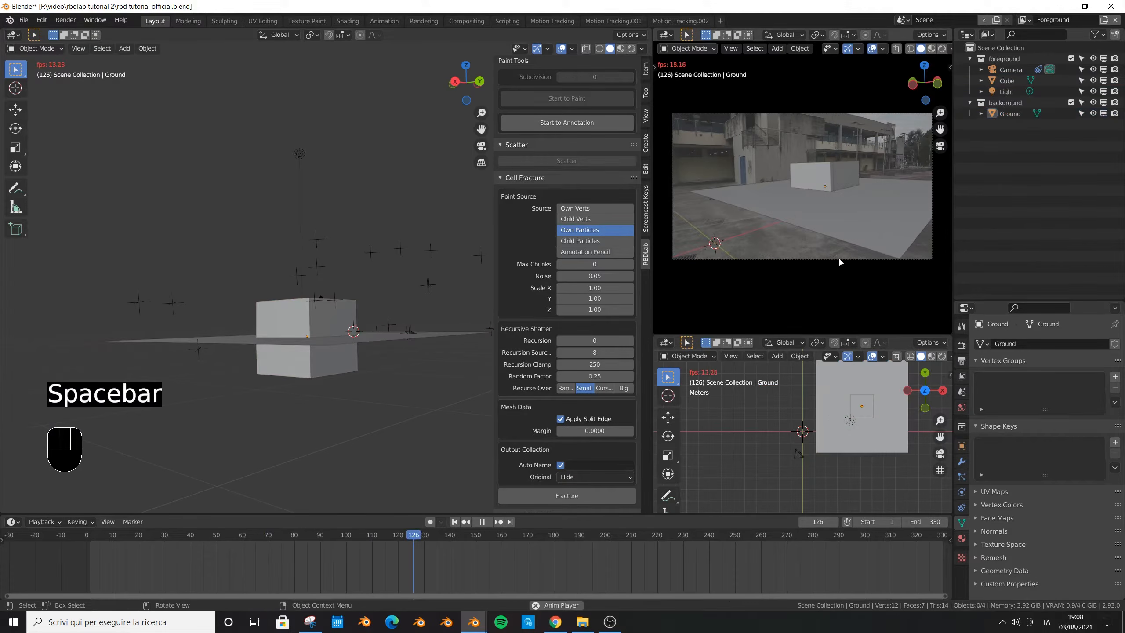
# - Play the animation in the maximized camera view to check the new placement, select the cube and save the file
pyautogui.hotkey('ctrl', 'space')
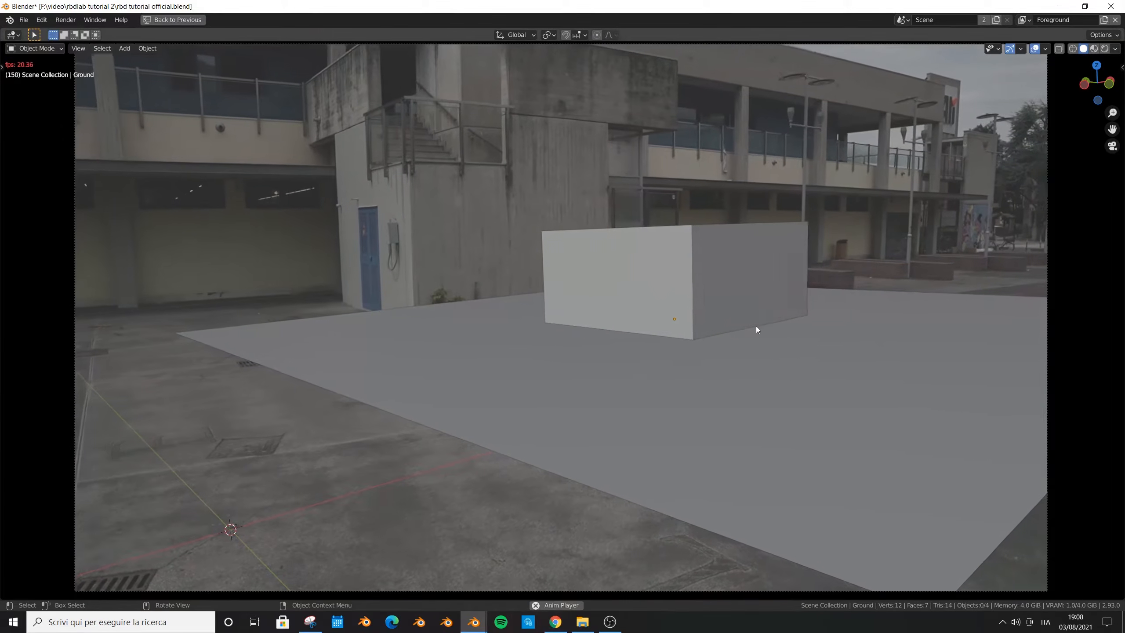
pyautogui.press('space')
pyautogui.hotkey('ctrl', 'space')
pyautogui.hotkey('ctrl', 's')
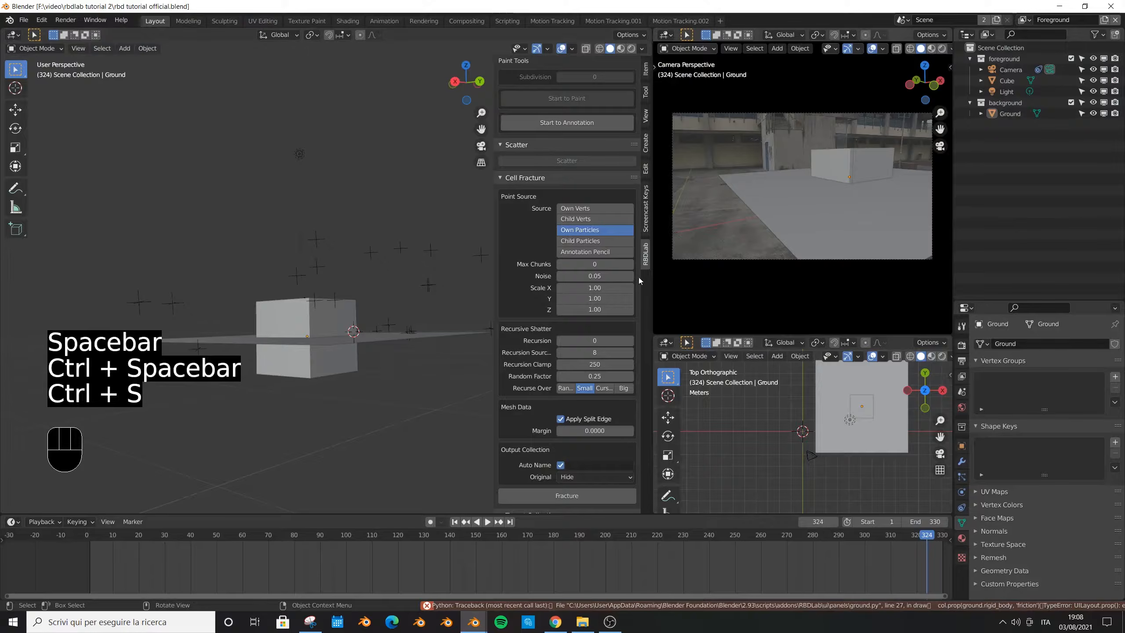
pyautogui.moveTo(304, 349); pyautogui.dragTo(290, 320, button='middle')
pyautogui.click(313, 340)
pyautogui.hotkey('ctrl', 's')
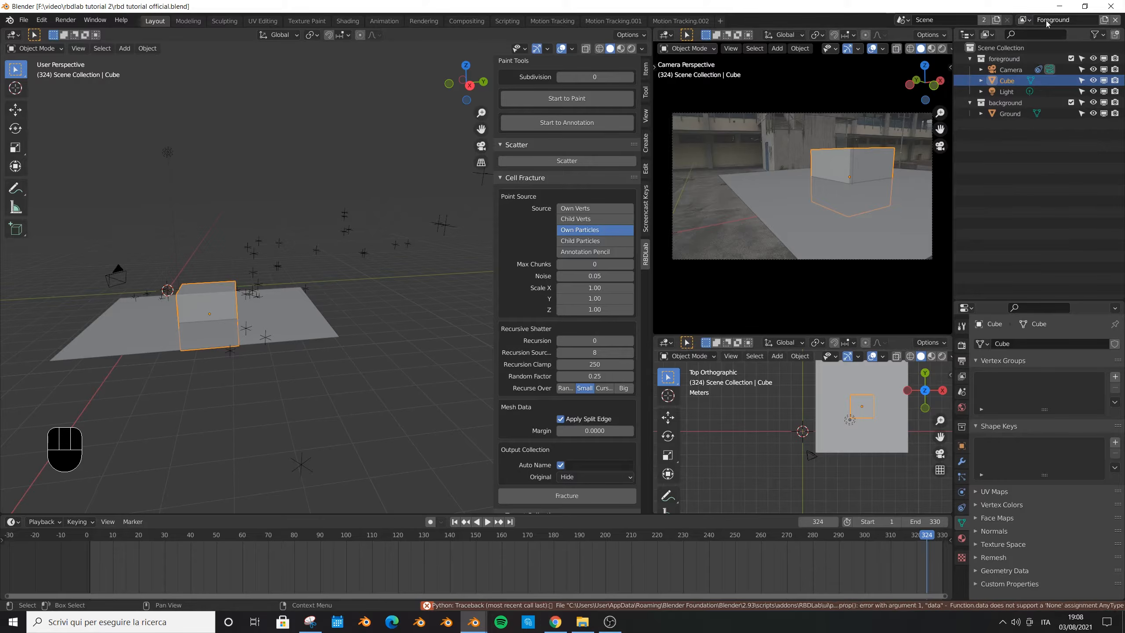
# - Delete the Foreground view layer, keep Background as the active view layer, and save the file
pyautogui.click(1115, 22)
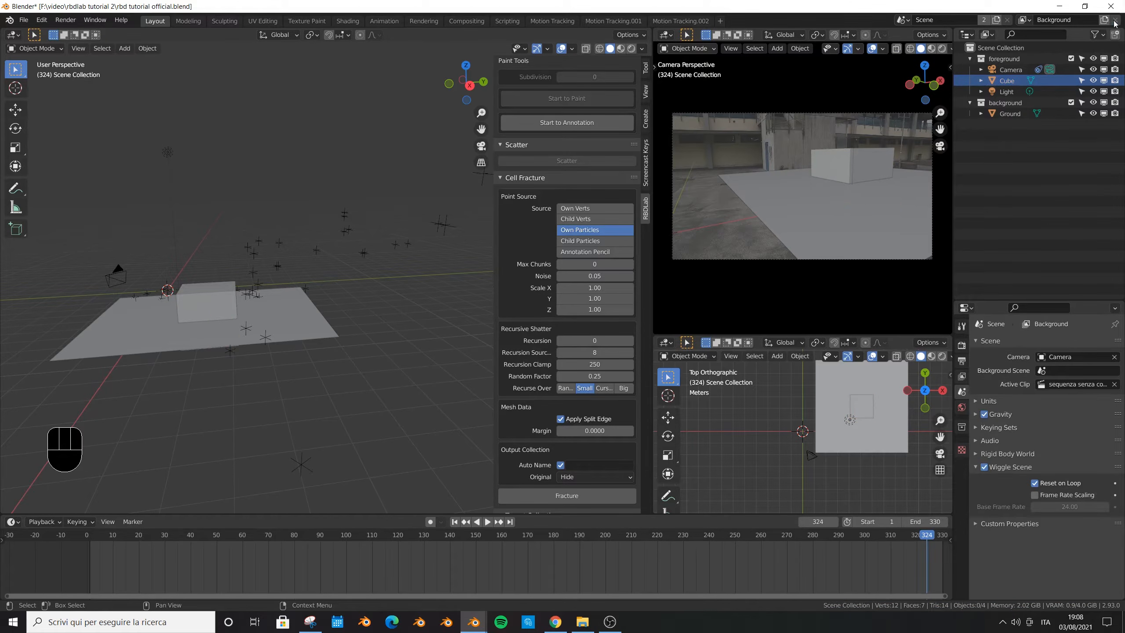
pyautogui.click(1027, 20)
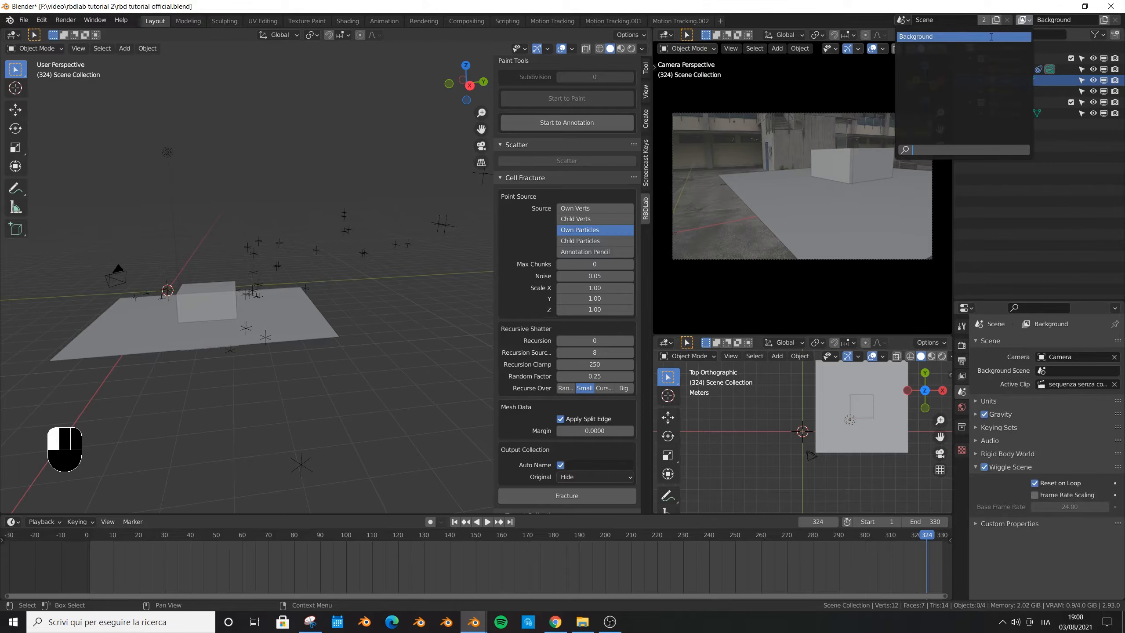
pyautogui.click(964, 37)
pyautogui.hotkey('ctrl', 's')
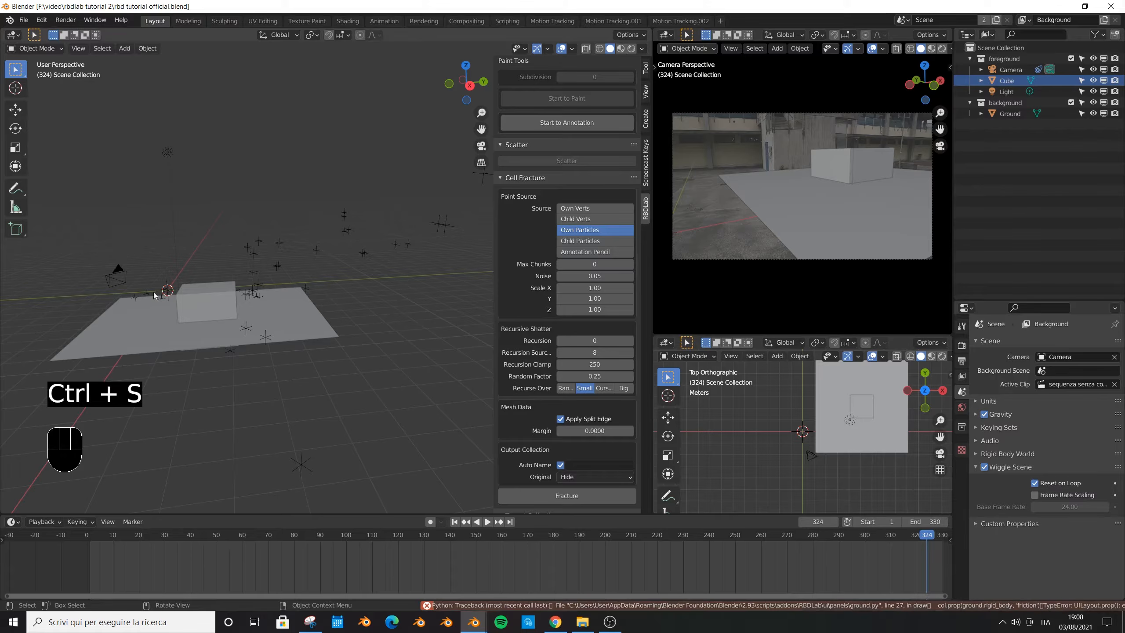
# - Change the main viewport to the Compositor, deselect all nodes of the tracking setup and save the file
pyautogui.click(13, 35)
pyautogui.click(52, 101)
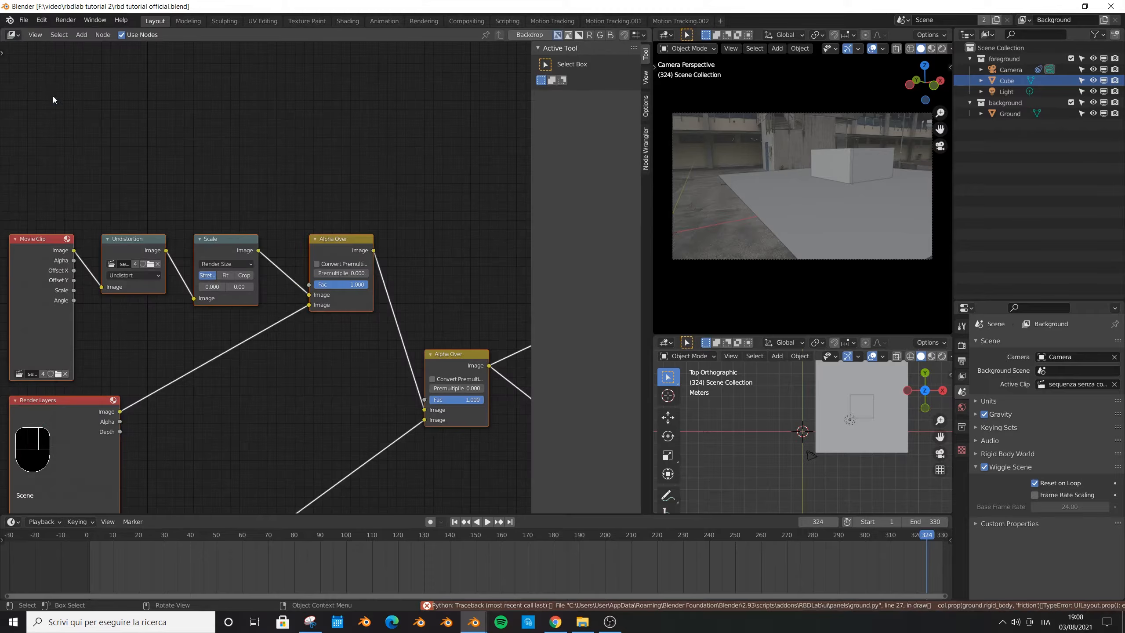
pyautogui.scroll(-2, 393, 304)
pyautogui.scroll(-1, 282, 289)
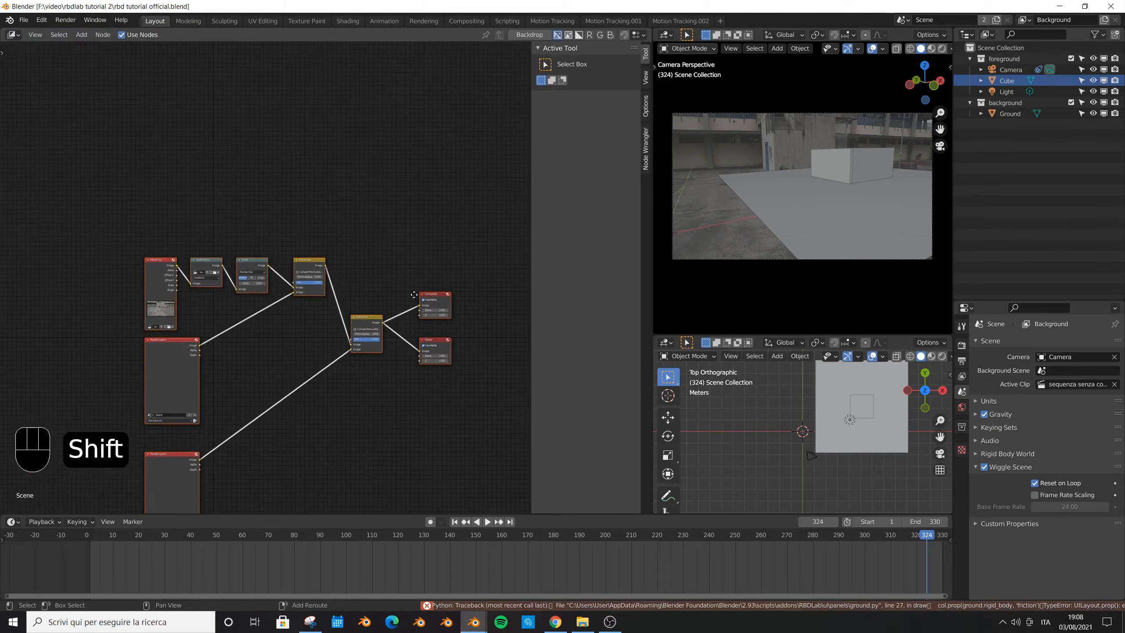
pyautogui.keyDown('shift'); pyautogui.scroll(-2, 295, 337); pyautogui.keyUp('shift')
pyautogui.keyDown('shift'); pyautogui.scroll(-3, 315, 457); pyautogui.keyUp('shift')
pyautogui.scroll(1, 286, 266)
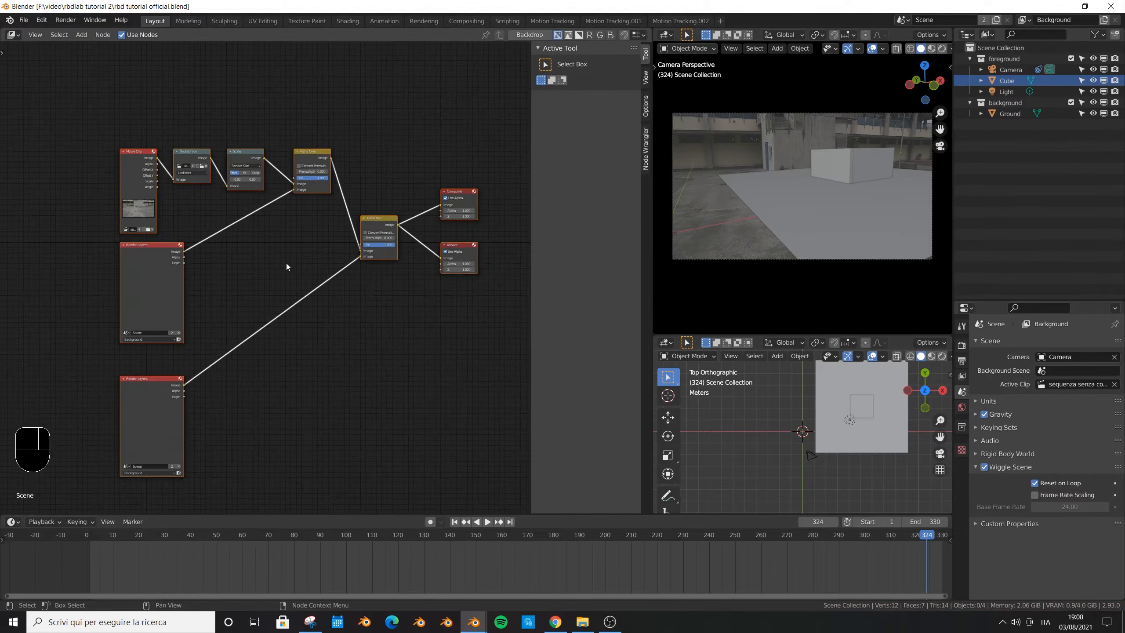
pyautogui.click(408, 348)
pyautogui.hotkey('ctrl', 's')
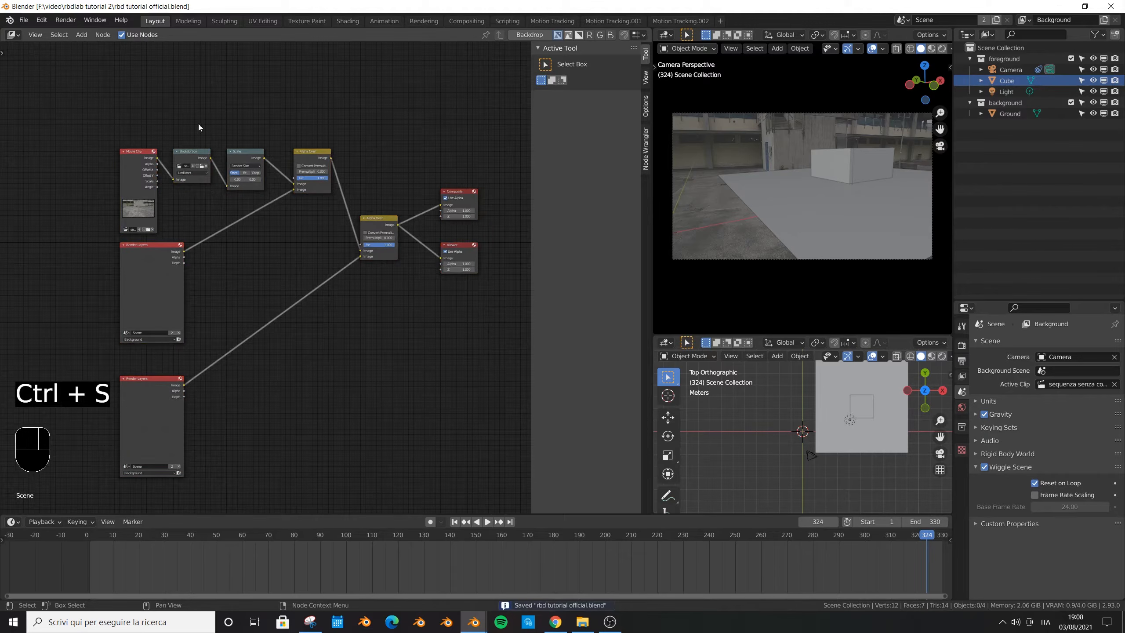
# - Delete the Movie Clip, Undistortion, Scale and first Alpha Over nodes from the compositing tree
pyautogui.scroll(3, 220, 112)
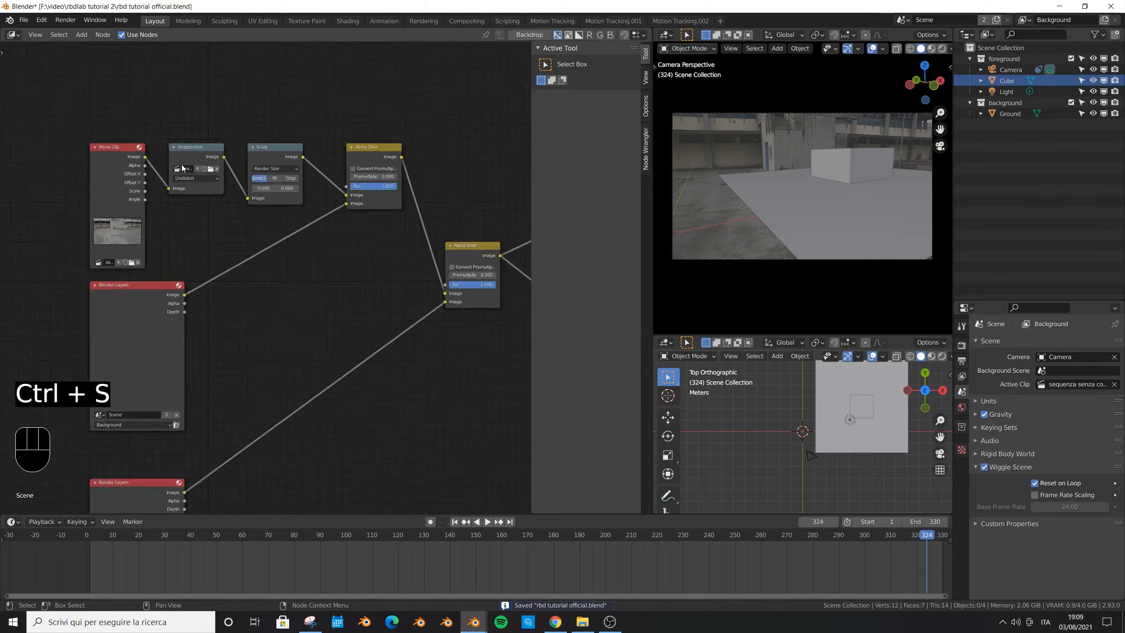
pyautogui.moveTo(445, 143); pyautogui.dragTo(72, 273)
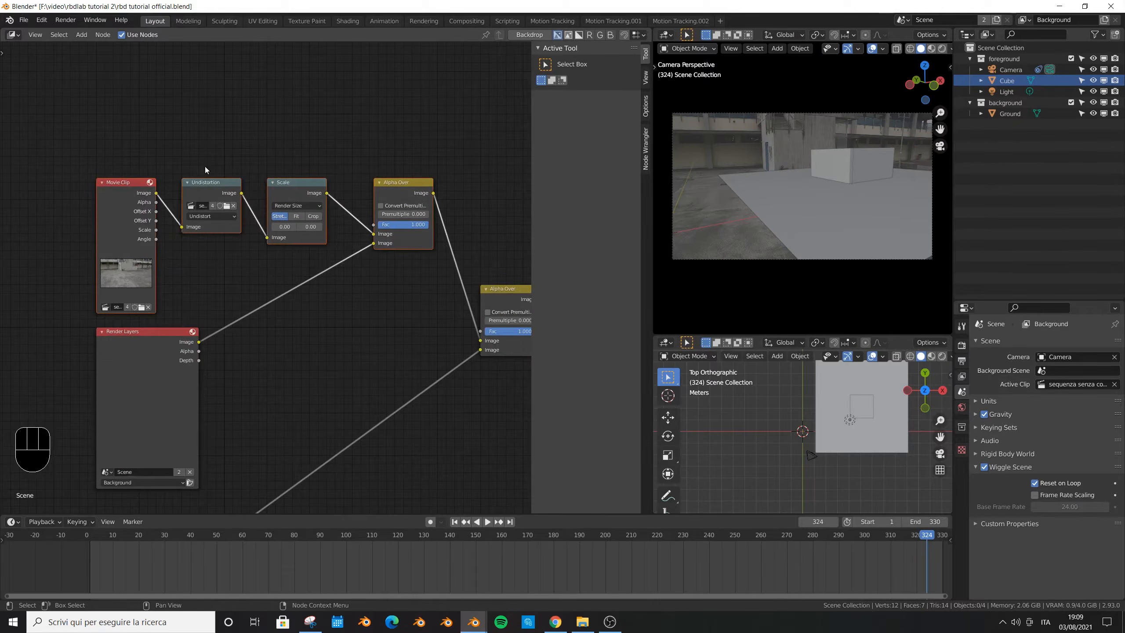
pyautogui.press('x')
# - Connect the upper Render Layers node's Image output to the first Image input of the remaining Alpha Over node
pyautogui.scroll(-3, 251, 304)
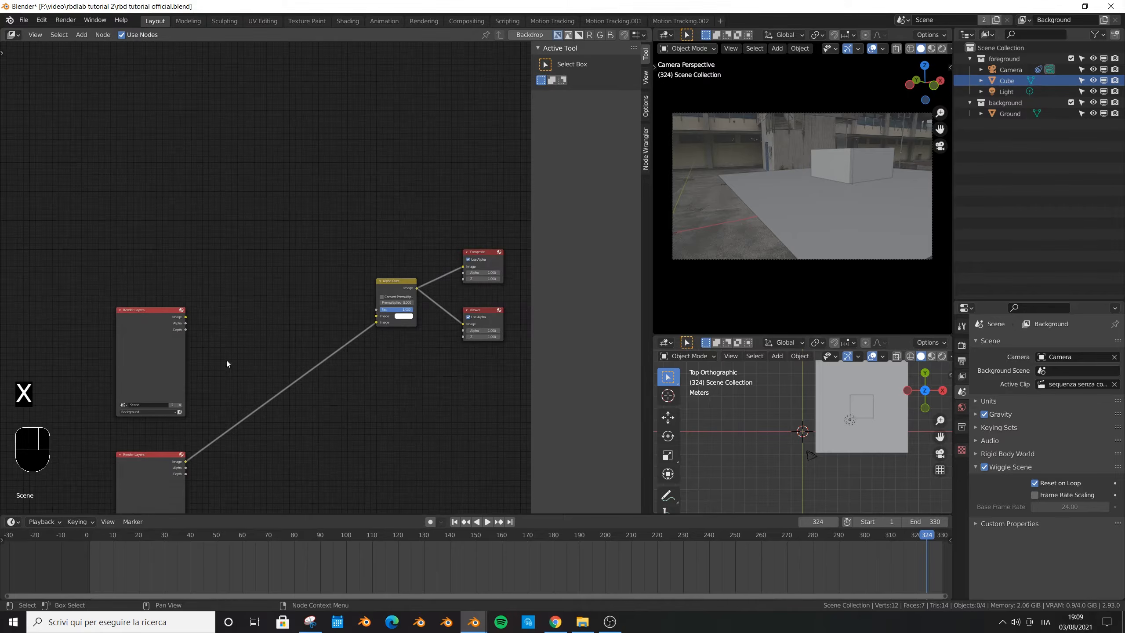
pyautogui.keyDown('shift'); pyautogui.scroll(-3, 271, 369); pyautogui.keyUp('shift')
pyautogui.scroll(2, 88, 201)
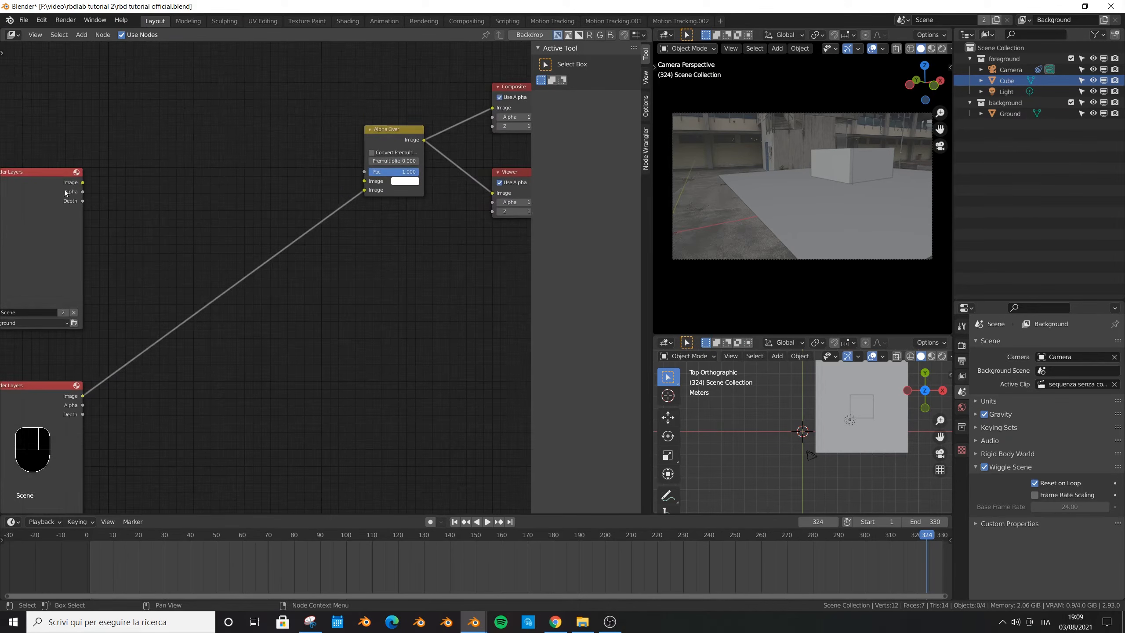
pyautogui.moveTo(81, 183); pyautogui.dragTo(363, 181)
pyautogui.scroll(-7, 437, 230)
pyautogui.scroll(7, 171, 451)
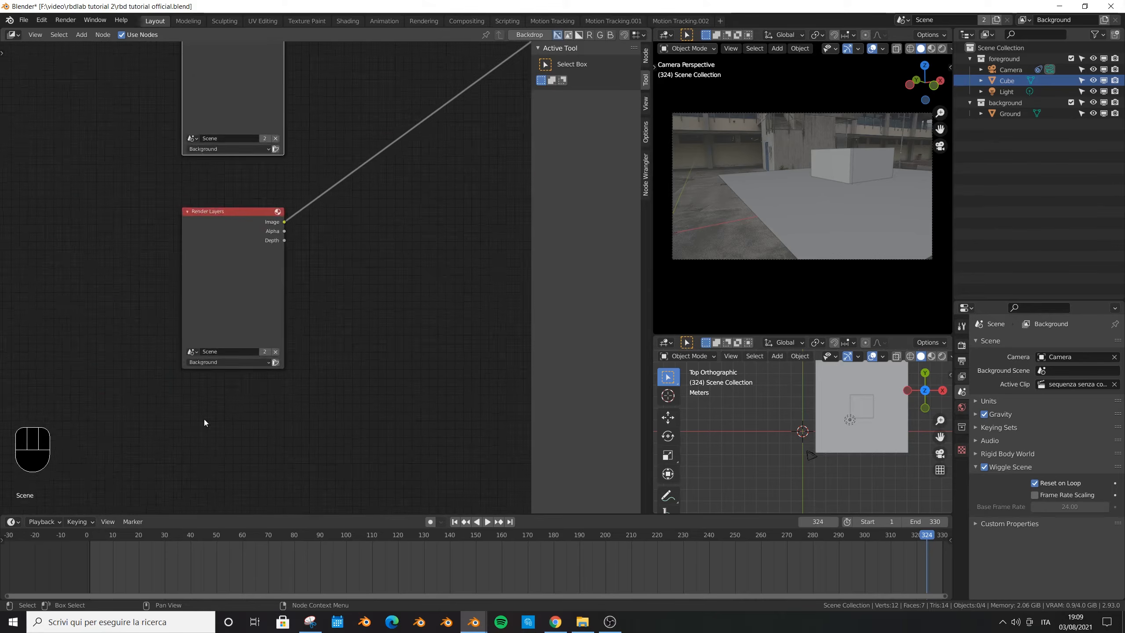
# - Hide the node editor's sidebar, check the lower Render Layers node, deselect all nodes and save the file
pyautogui.scroll(5, 235, 372)
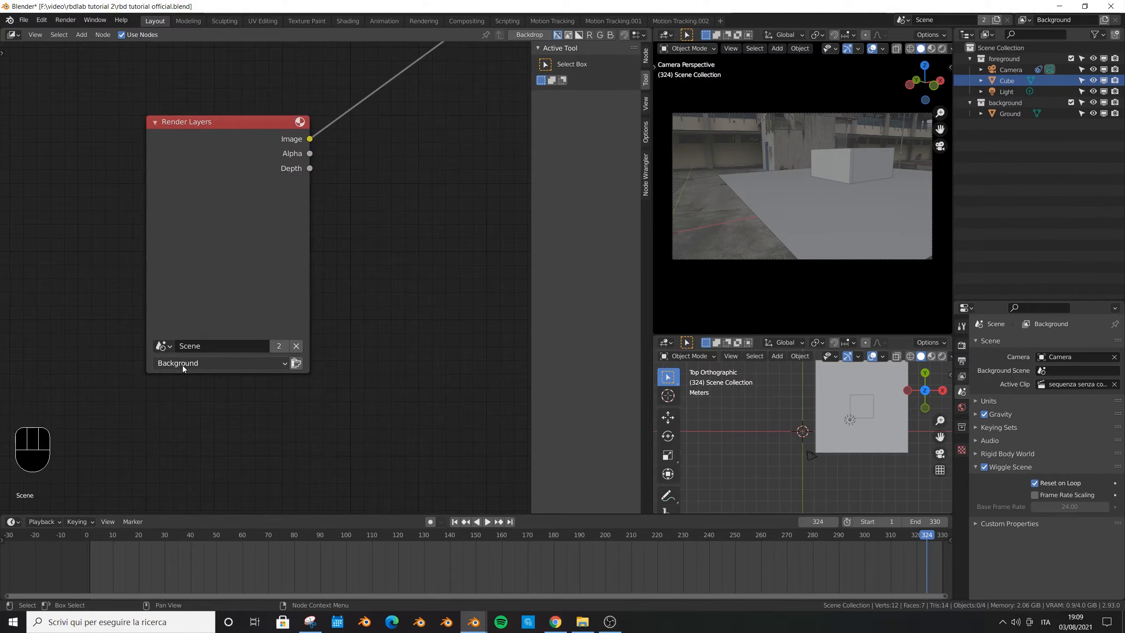
pyautogui.scroll(-2, 183, 366)
pyautogui.press('n')
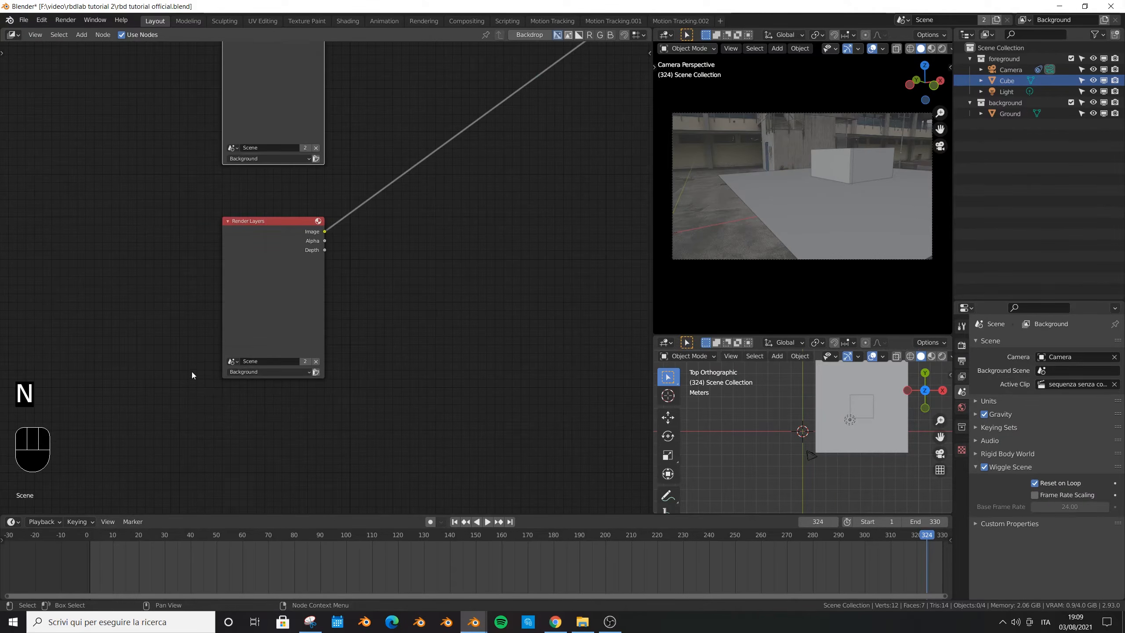
pyautogui.scroll(-3, 147, 401)
pyautogui.moveTo(328, 348); pyautogui.dragTo(222, 454, button='middle')
pyautogui.scroll(1, 271, 415)
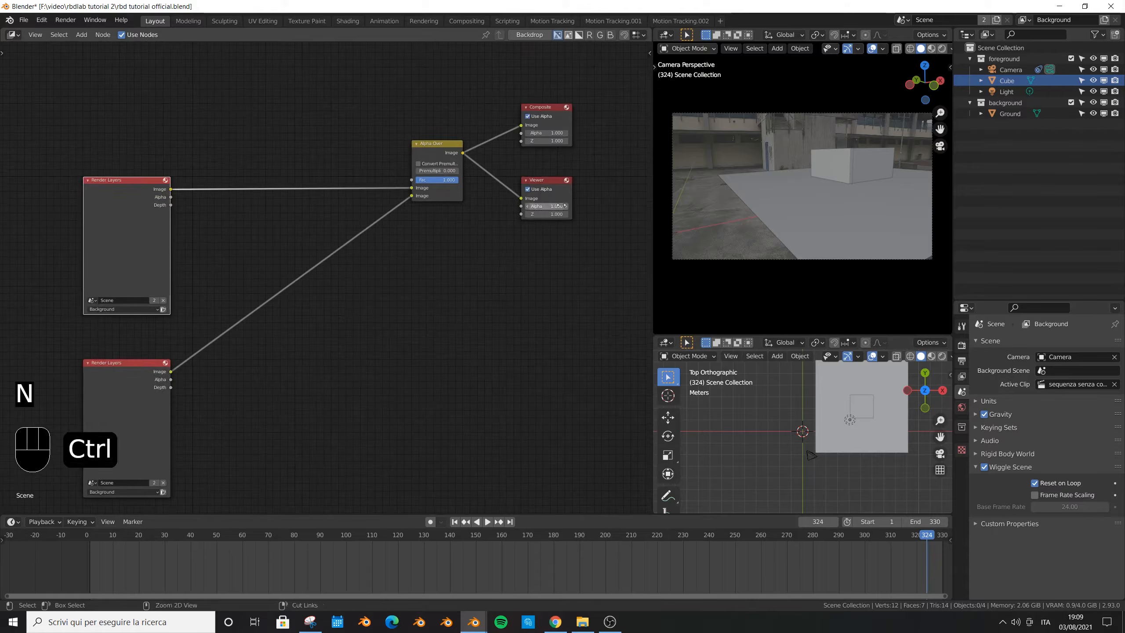
pyautogui.hotkey('ctrl', 's')
pyautogui.click(431, 278)
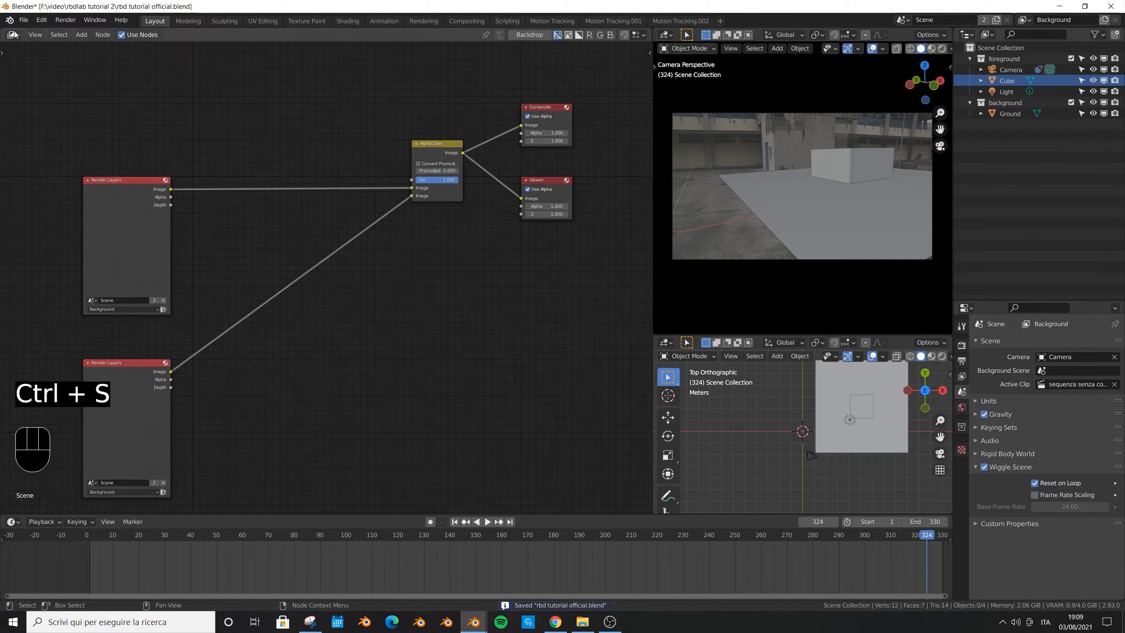
# - Change the Compositor area back to the 3D Viewport, save the file and show the scene's render properties
pyautogui.click(13, 35)
pyautogui.click(31, 65)
pyautogui.hotkey('ctrl', 's')
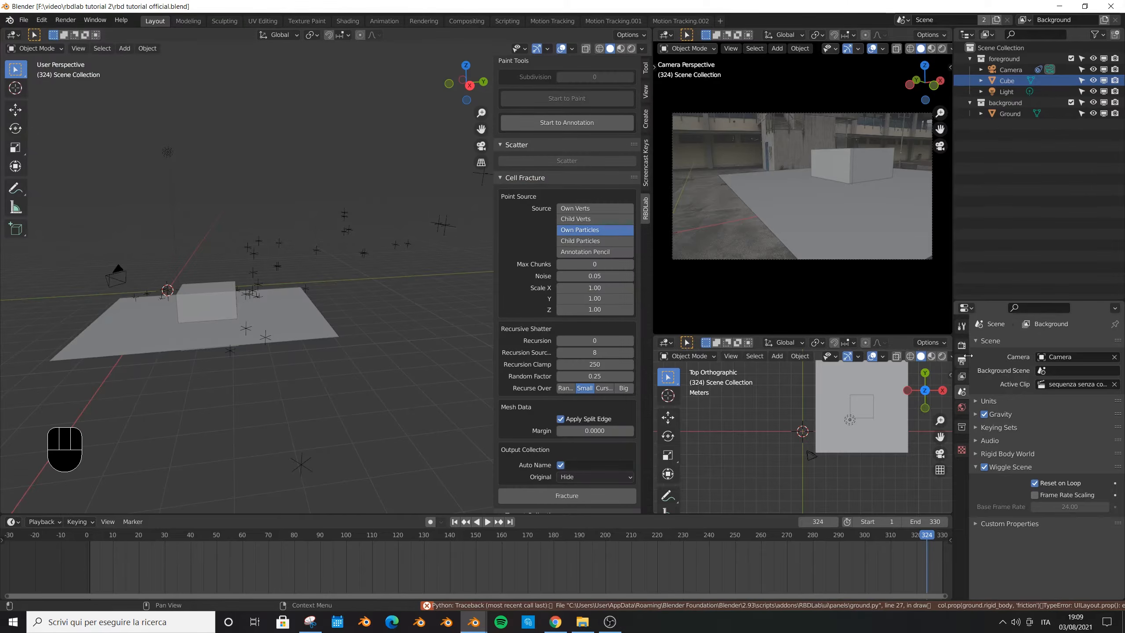
pyautogui.click(964, 359)
pyautogui.click(963, 346)
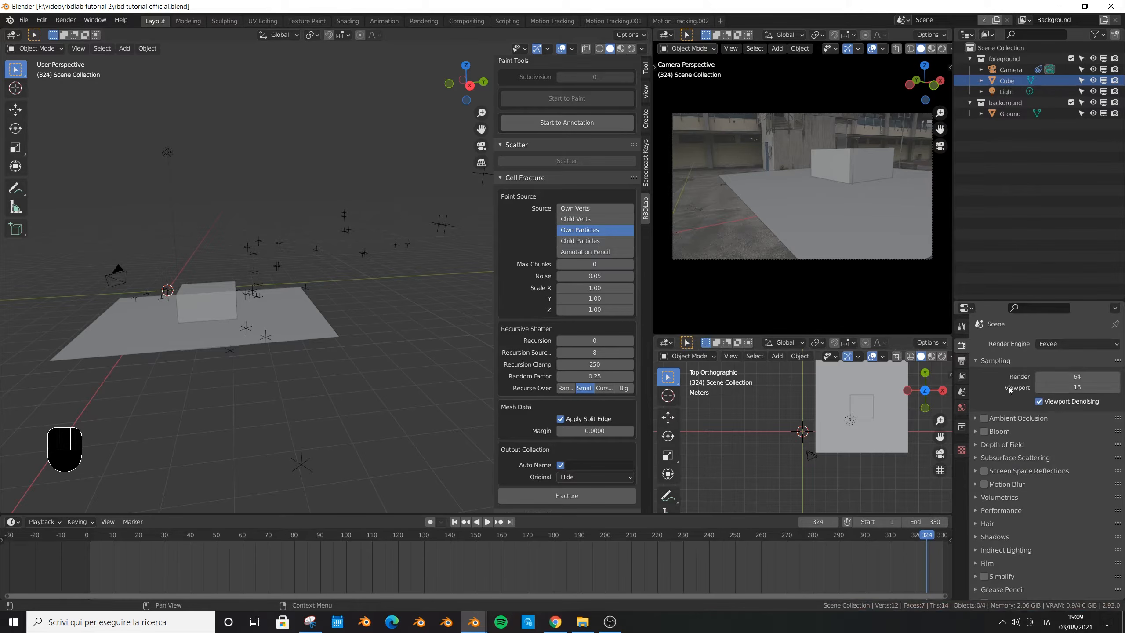
# - Test-render frame 324 and close the render window
pyautogui.press('F12')
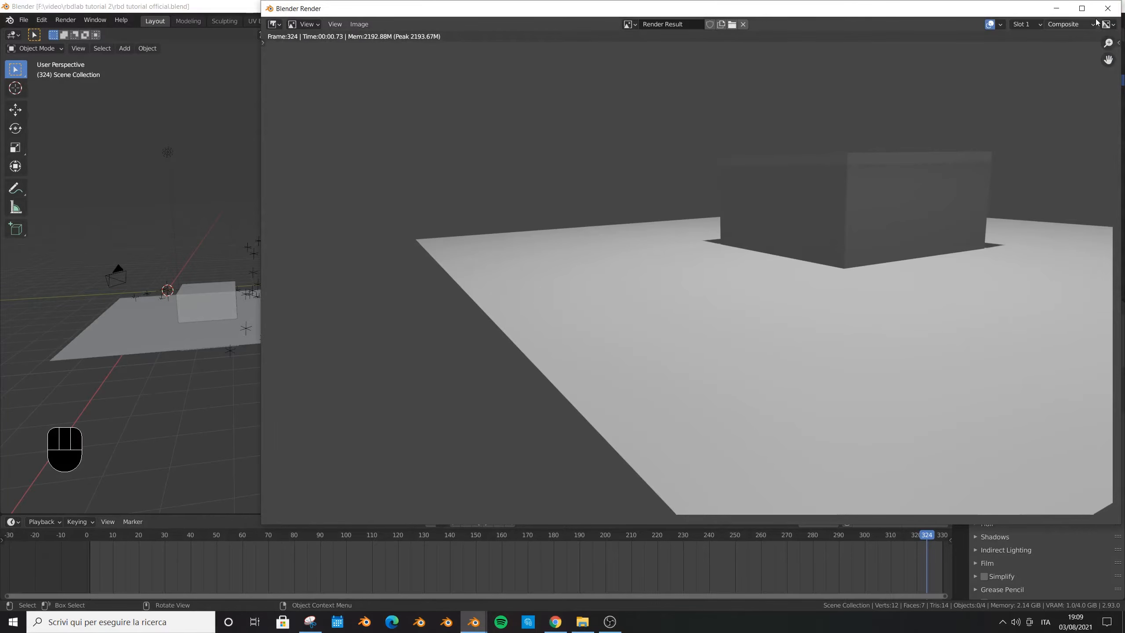
pyautogui.click(1108, 7)
# - Enable Transparent film and set Overscan to 5.58%, then save the file and test-render the frame
pyautogui.scroll(-2, 976, 371)
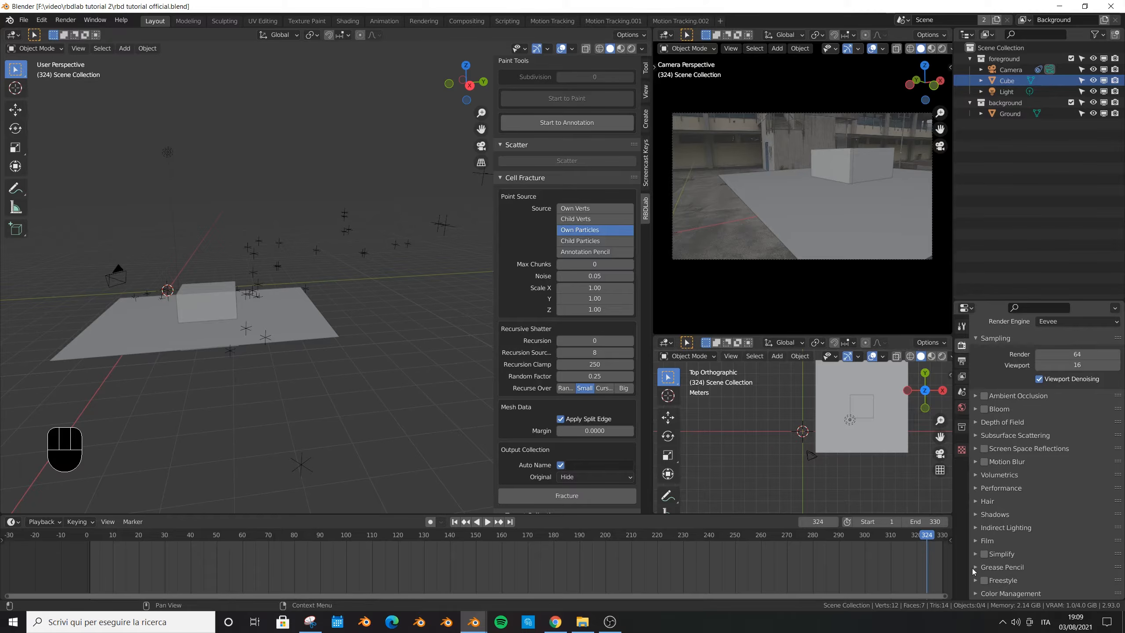
pyautogui.click(992, 541)
pyautogui.scroll(-4, 1016, 569)
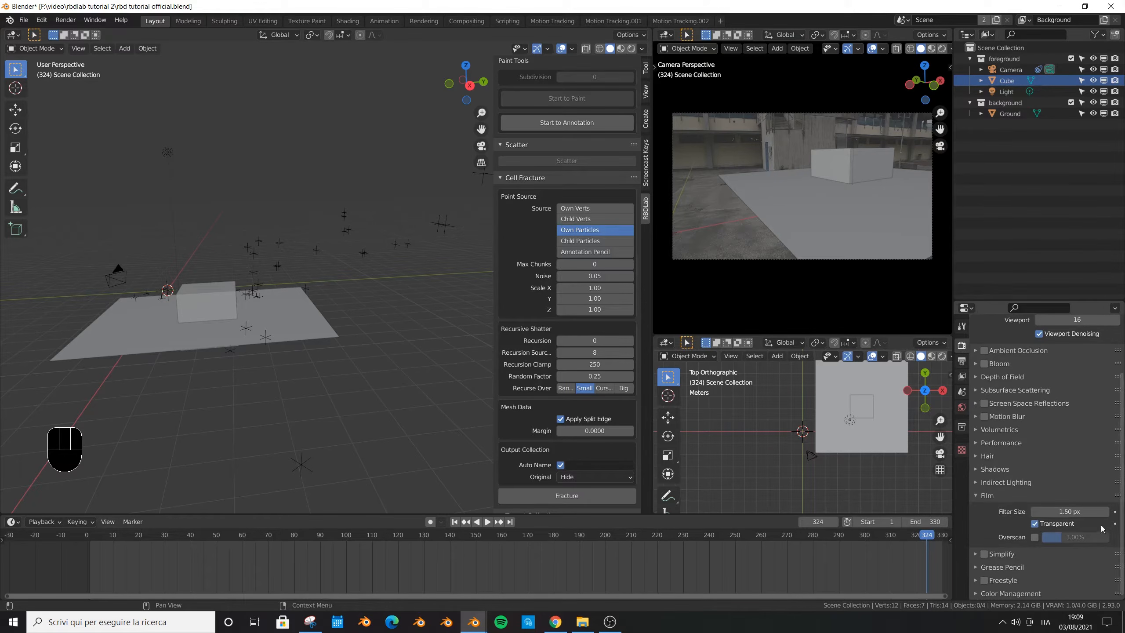
pyautogui.click(1035, 537)
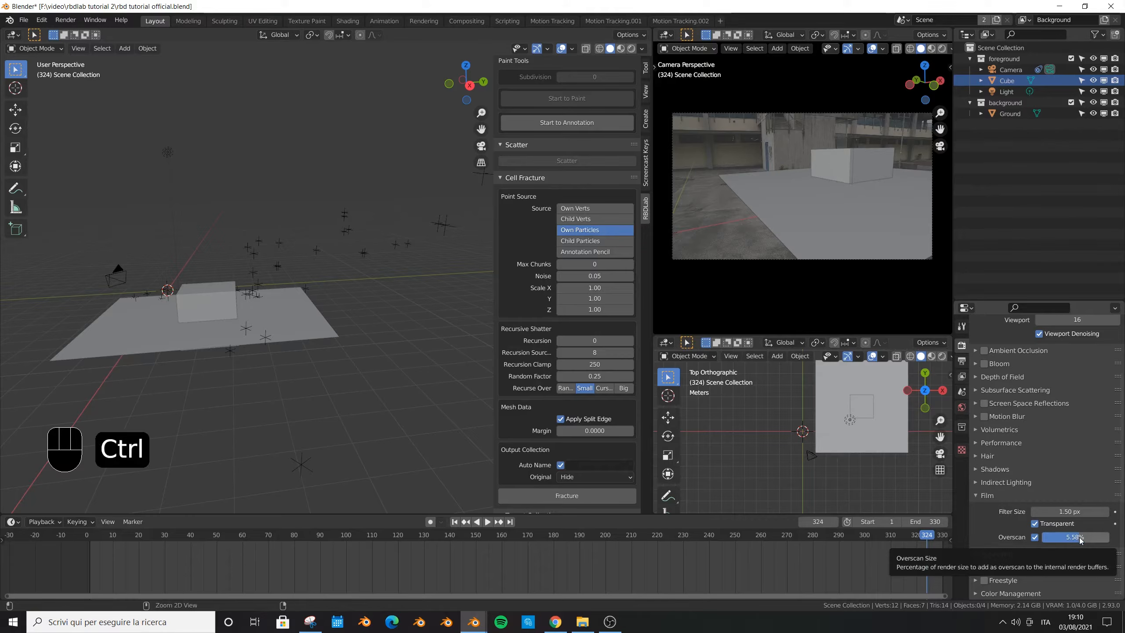
pyautogui.hotkey('ctrl', 's')
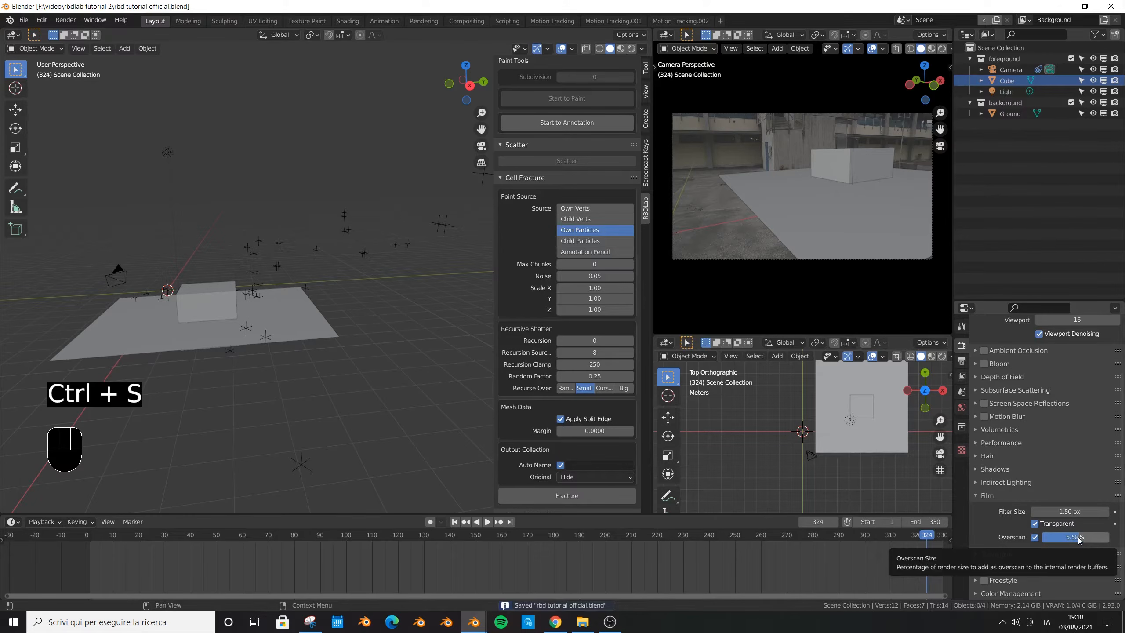
pyautogui.press('F12')
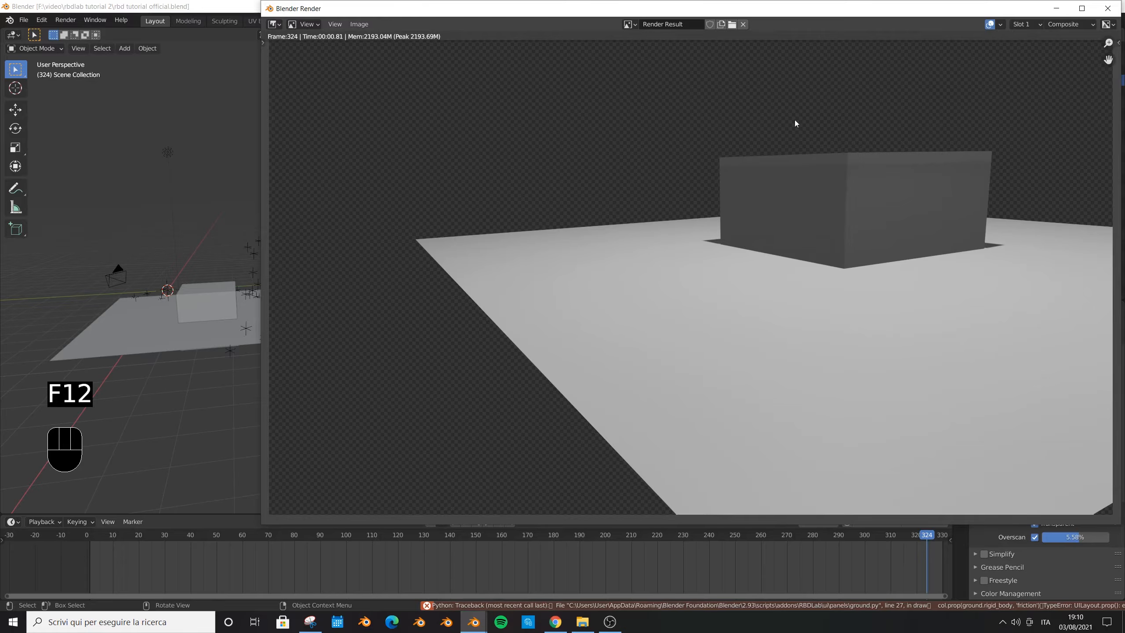
pyautogui.press('Escape')
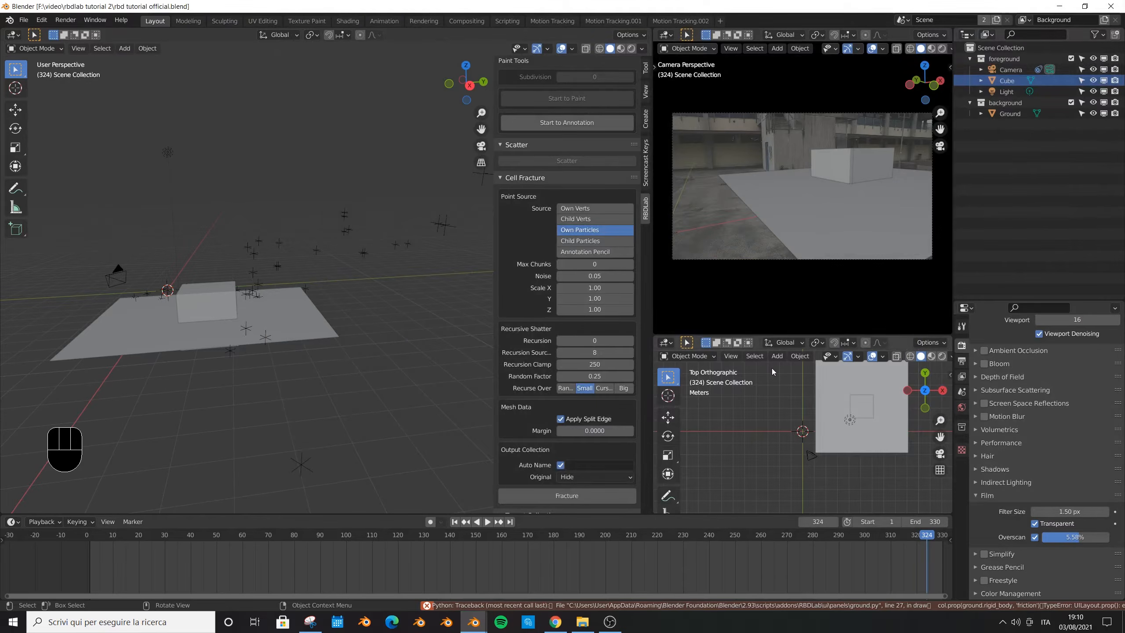
# - Set the opacity of the Camera's background movie clip to 1.000 and save the file
pyautogui.click(1010, 71)
pyautogui.click(962, 493)
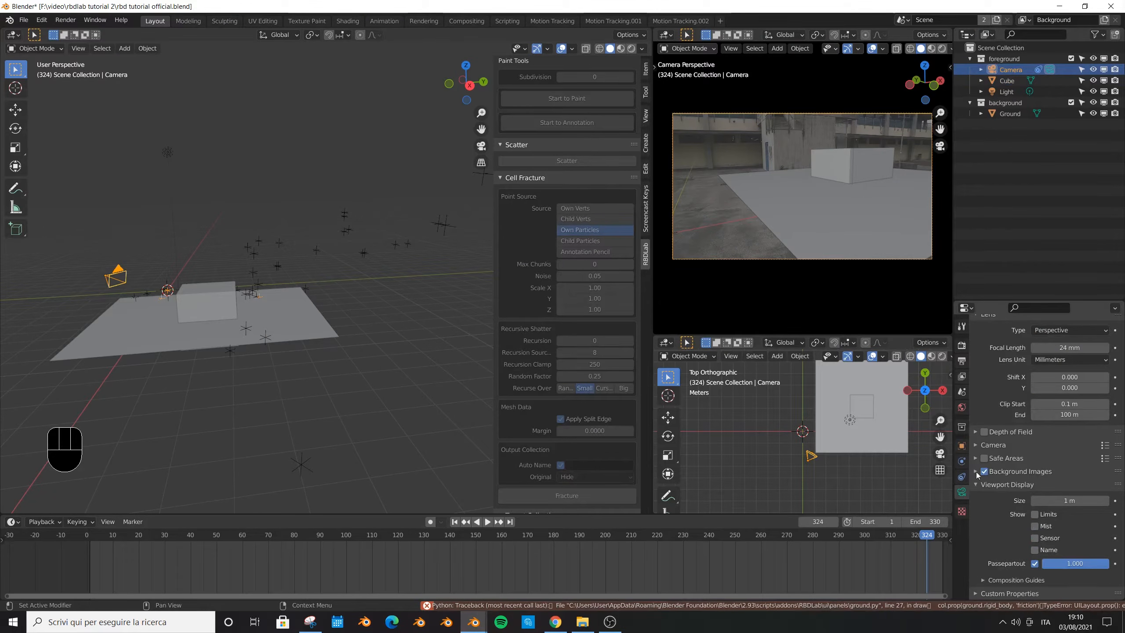
pyautogui.click(975, 471)
pyautogui.scroll(-9, 974, 475)
pyautogui.moveTo(1076, 467)
pyautogui.mouseDown()
pyautogui.moveTo(1110, 467)
pyautogui.moveTo(1095, 467)
pyautogui.mouseUp()
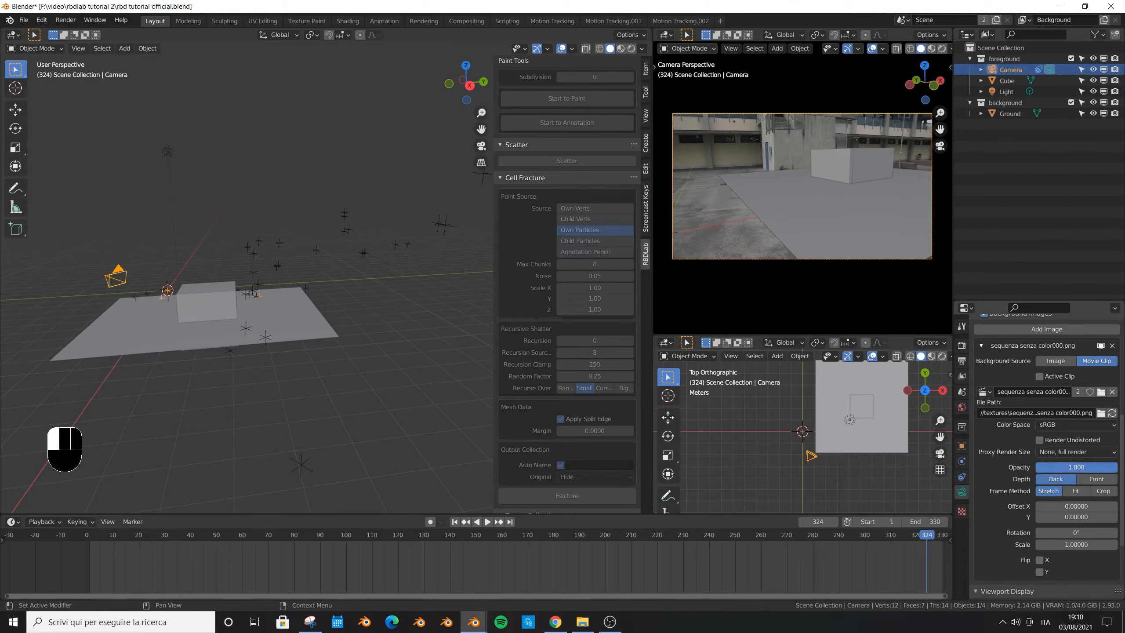
pyautogui.hotkey('ctrl', 's')
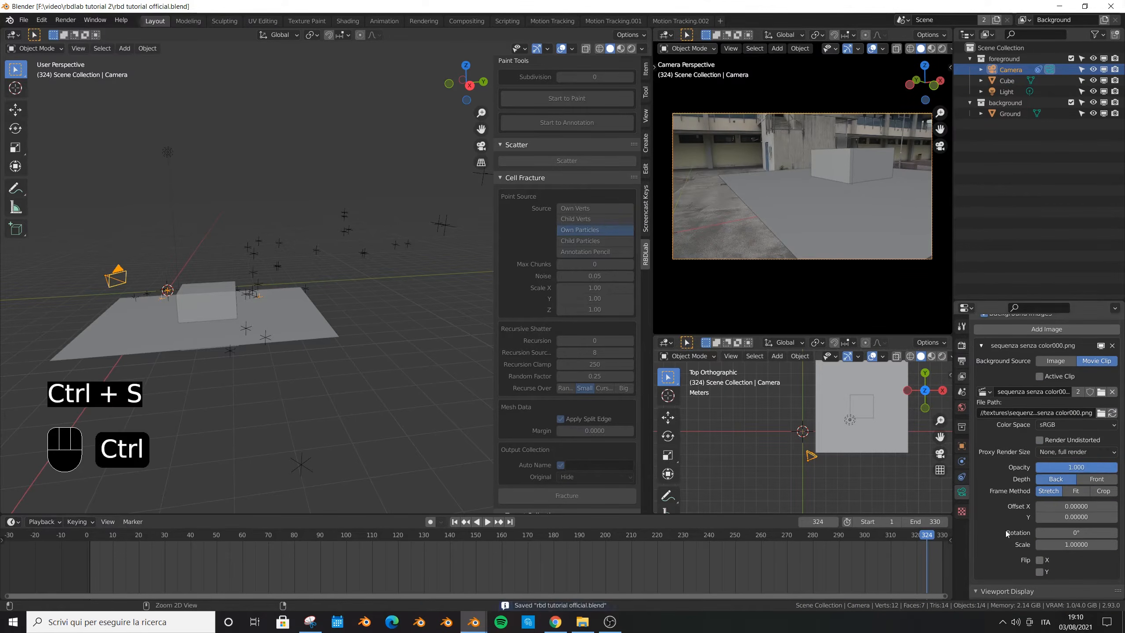
# - Show the Holdout and Indirect Only toggles in the Outliner and switch the camera view to Rendered shading
pyautogui.click(1102, 37)
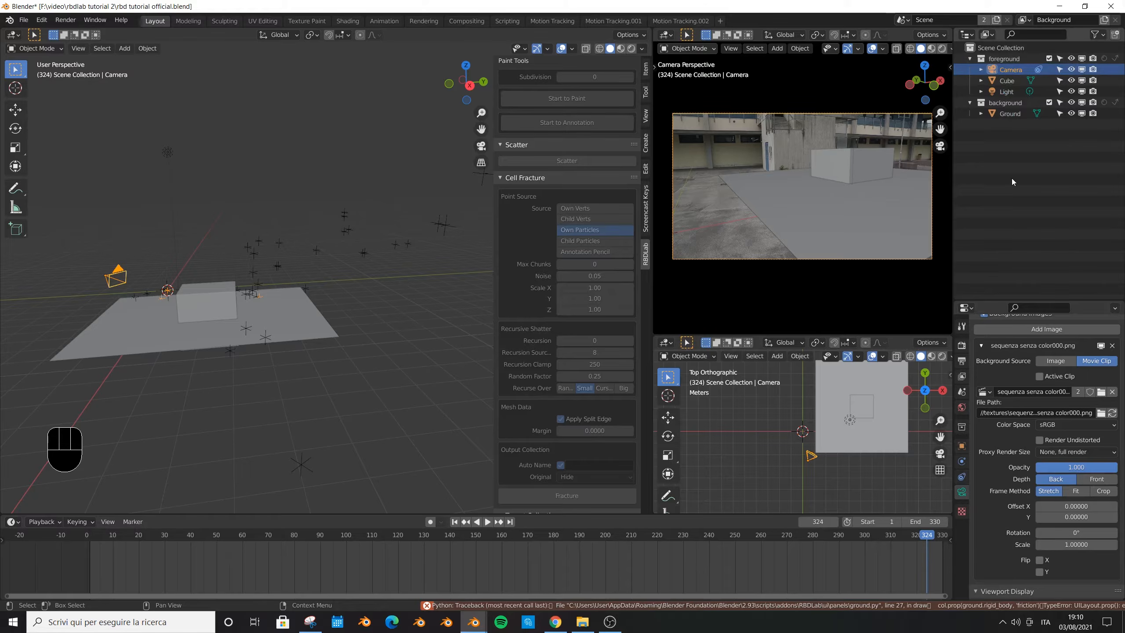
pyautogui.click(944, 51)
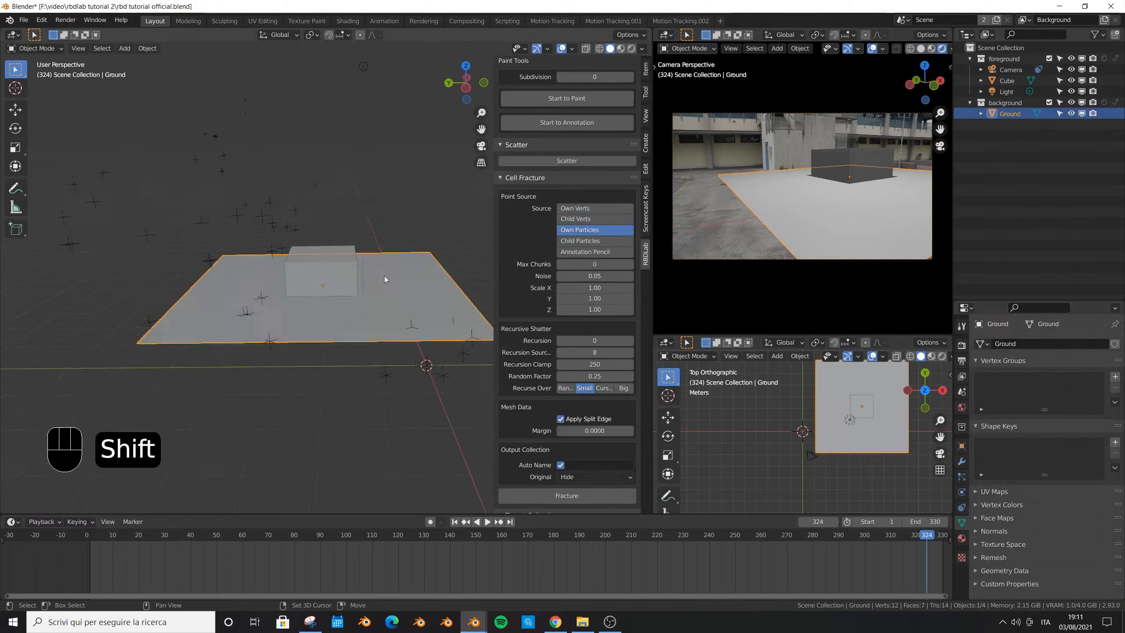
# - Move the Ground plane horizontally, with global Z locked, to cover more of the foreground in the camera view
pyautogui.moveTo(385, 276); pyautogui.dragTo(358, 288, button='middle')
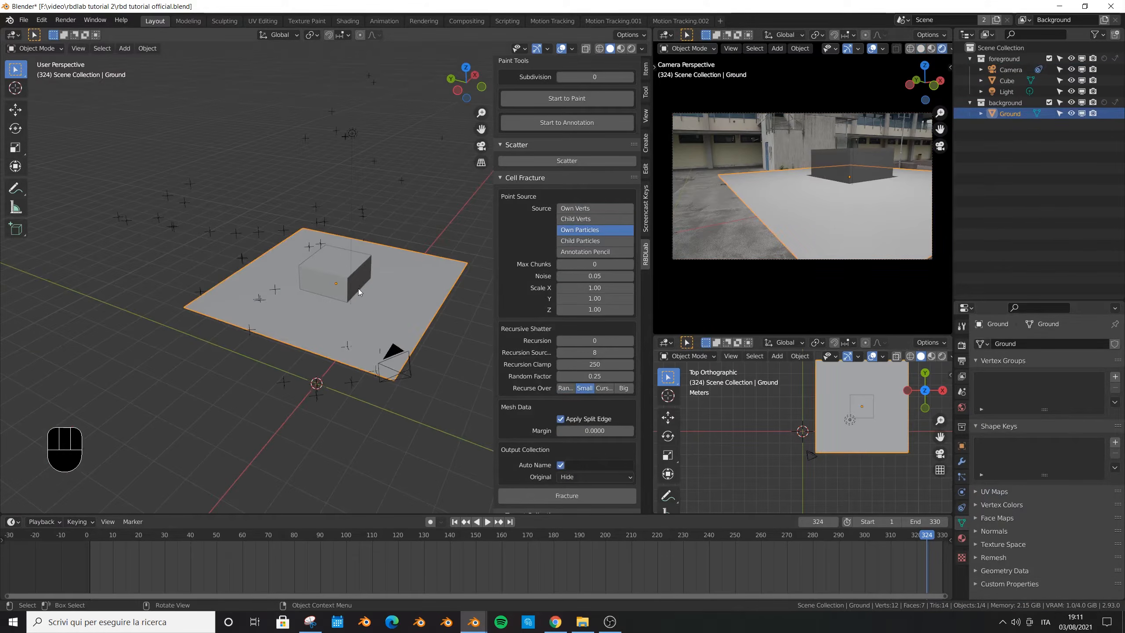
pyautogui.press('g')
pyautogui.hotkey('shift', 'z')
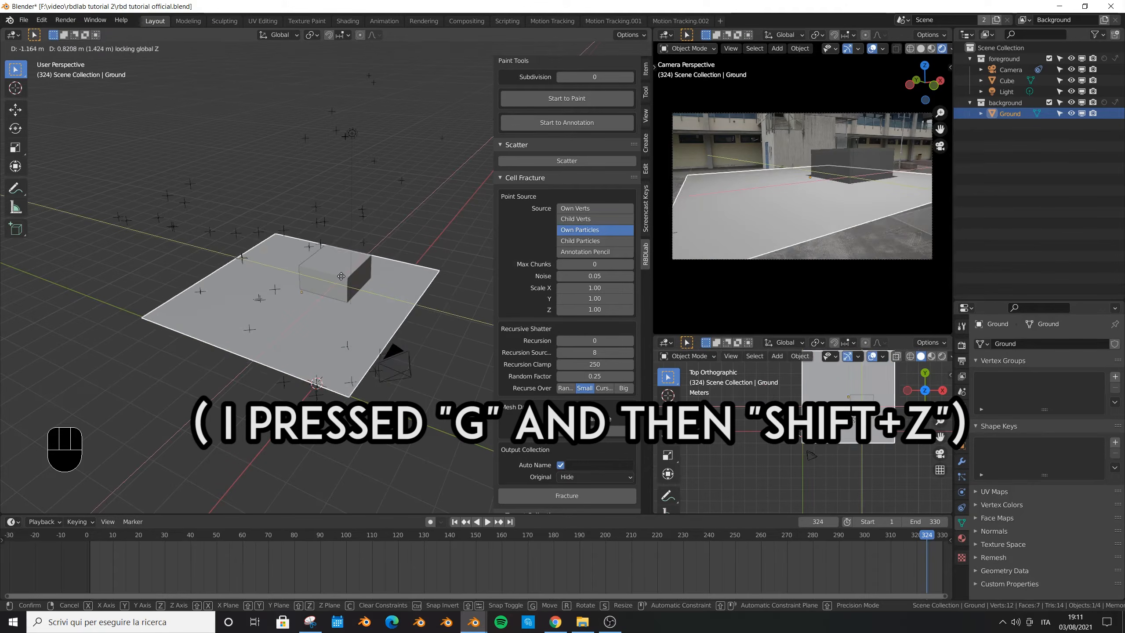
pyautogui.click(361, 288)
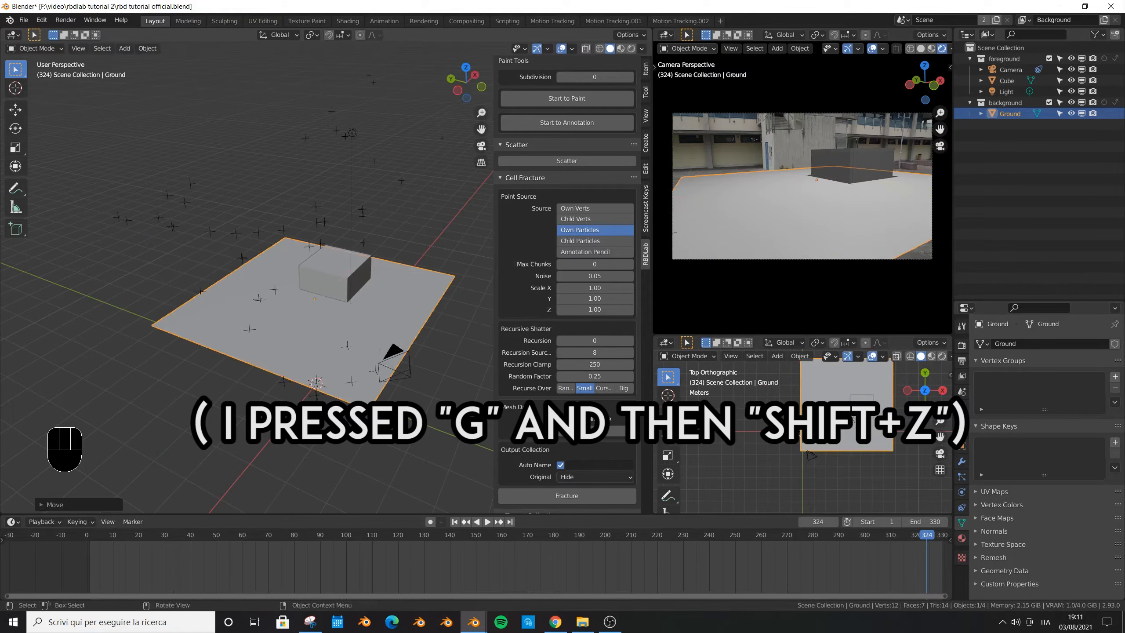
# - Switch the camera view to Wireframe shading and scrub the timeline back to frame 230
pyautogui.moveTo(699, 536); pyautogui.dragTo(815, 544)
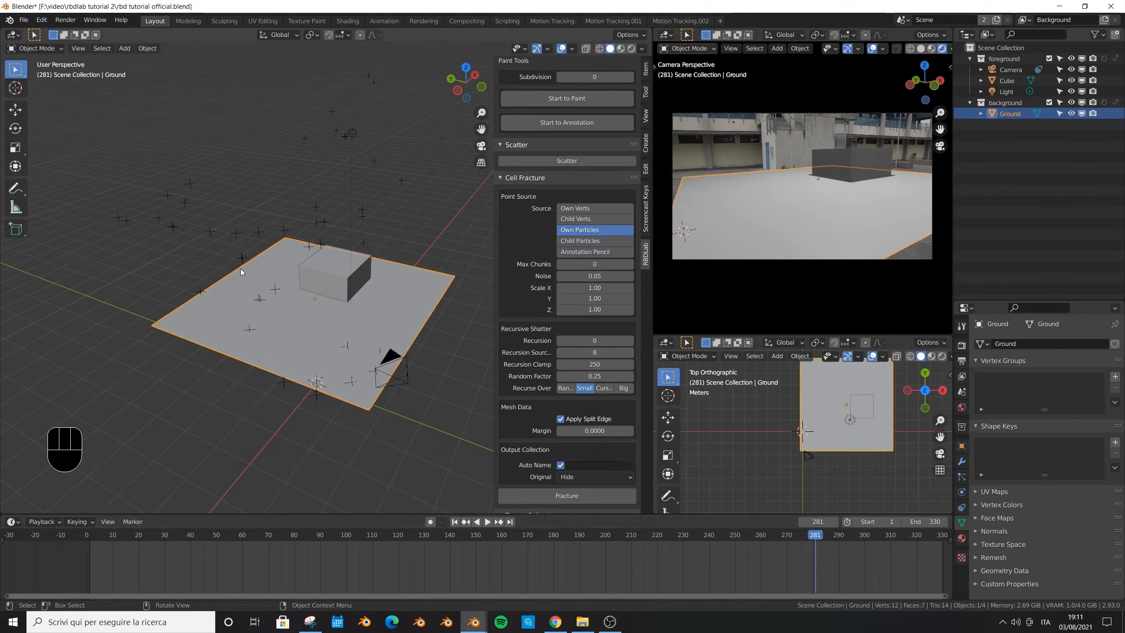
pyautogui.click(911, 49)
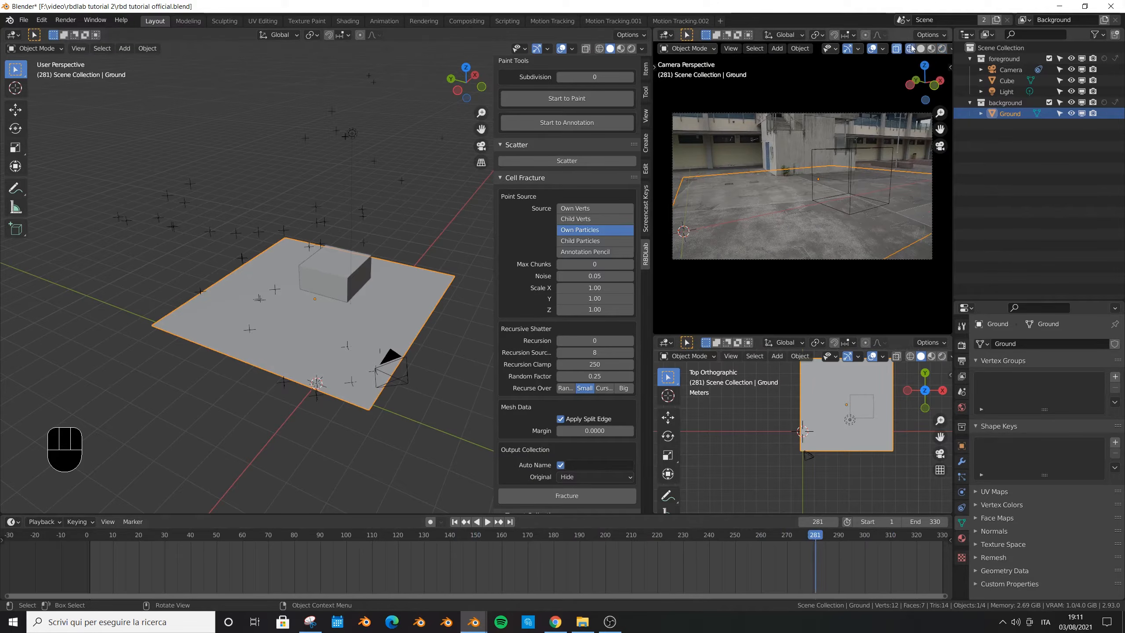
pyautogui.moveTo(815, 536); pyautogui.dragTo(685, 540)
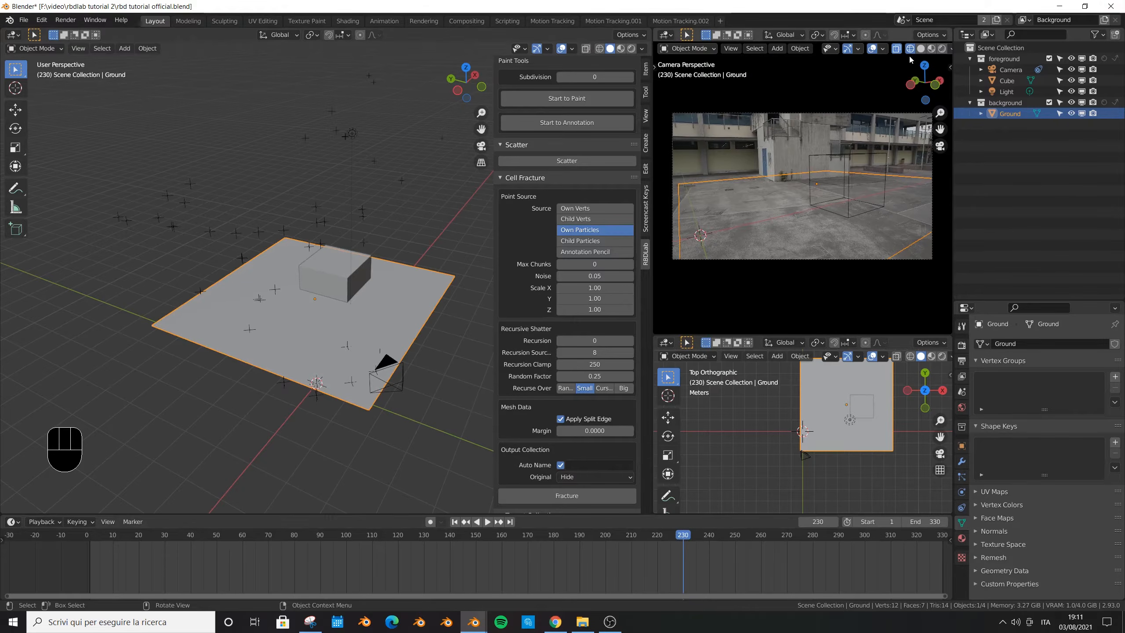
pyautogui.press('g')
pyautogui.hotkey('shift', 'z')
pyautogui.rightClick(389, 323)
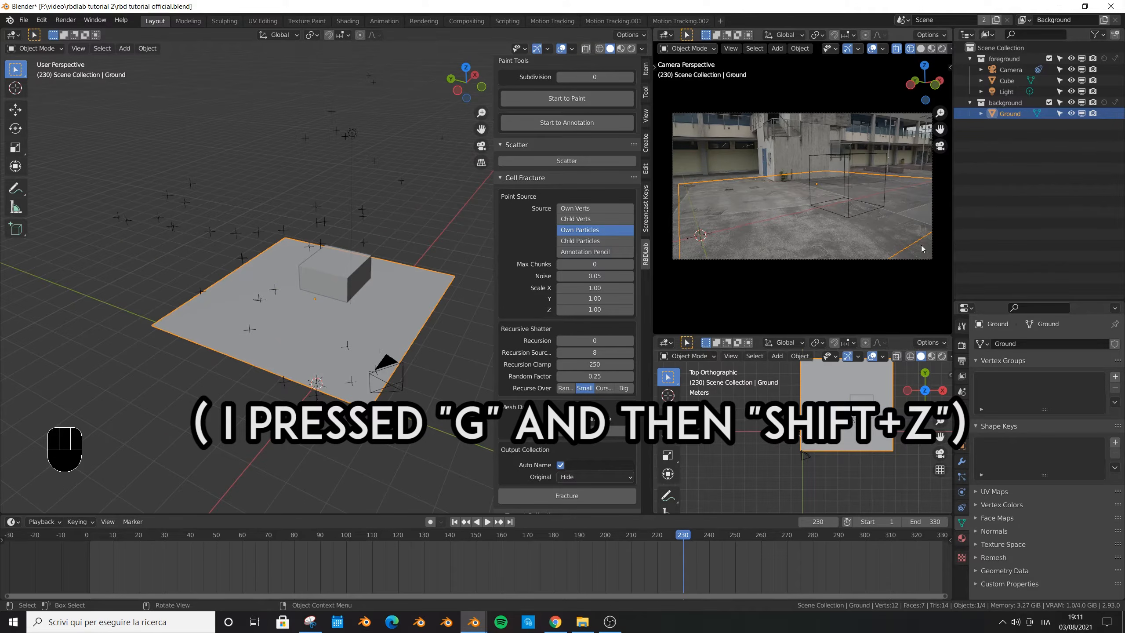
# - Move the Ground plane horizontally with global Z locked and scale it up to cover more of the courtyard floor
pyautogui.press('g')
pyautogui.hotkey('shift', 'z')
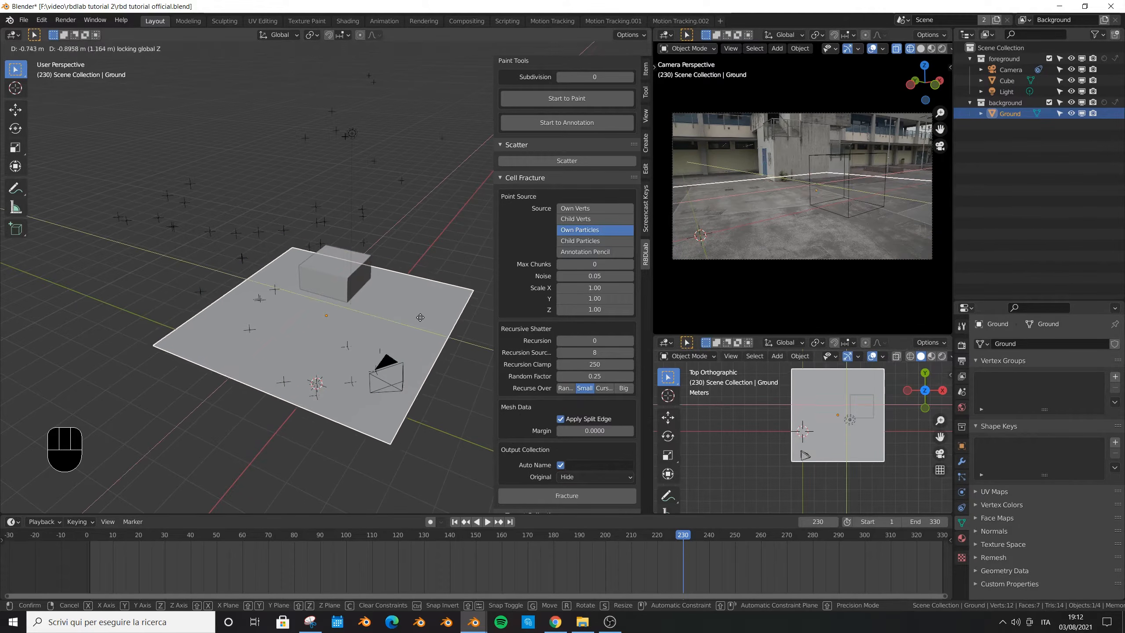
pyautogui.click(424, 321)
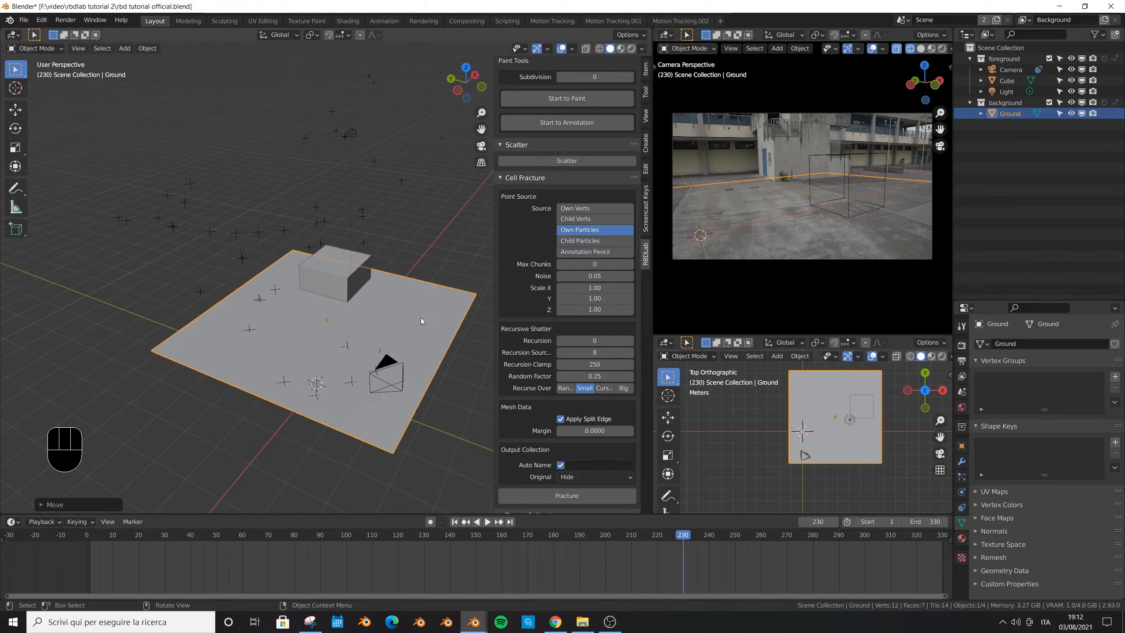
pyautogui.scroll(3, 822, 178)
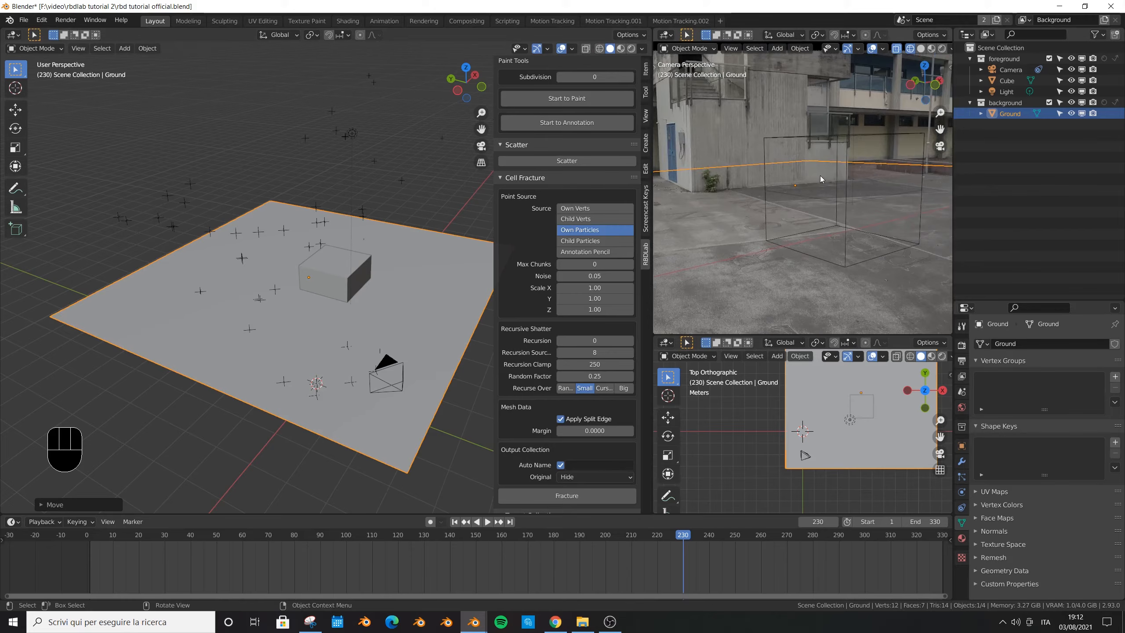
pyautogui.scroll(-1, 840, 164)
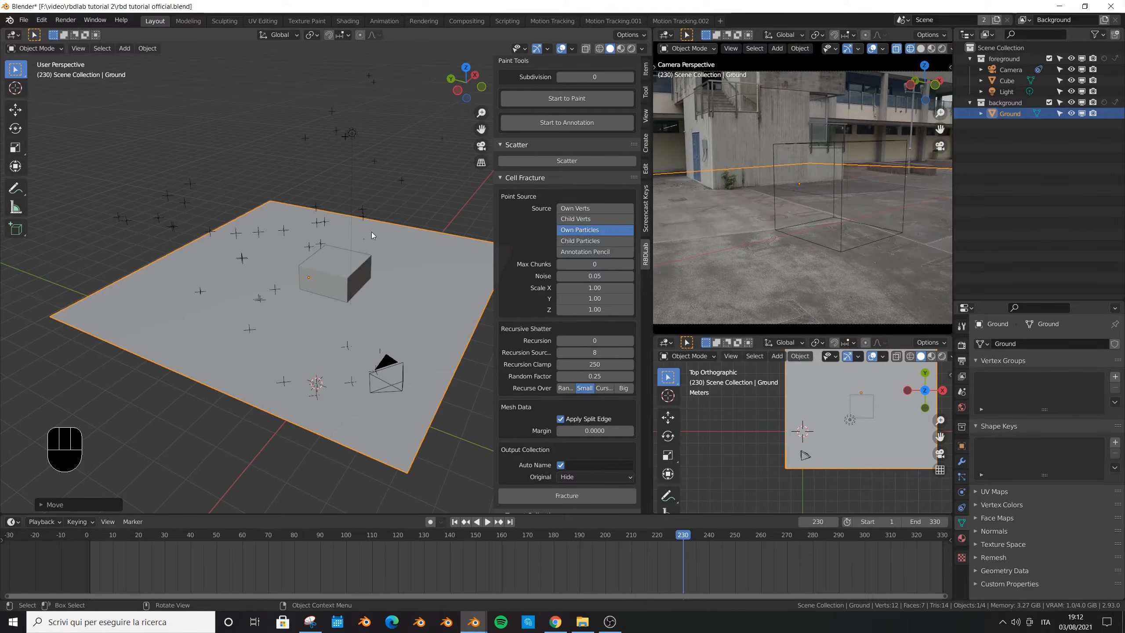
# - Subdivide the Ground mesh twice in Edit Mode and return to Object Mode
pyautogui.press('Tab')
pyautogui.rightClick(354, 240)
pyautogui.click(353, 239)
pyautogui.rightClick(354, 239)
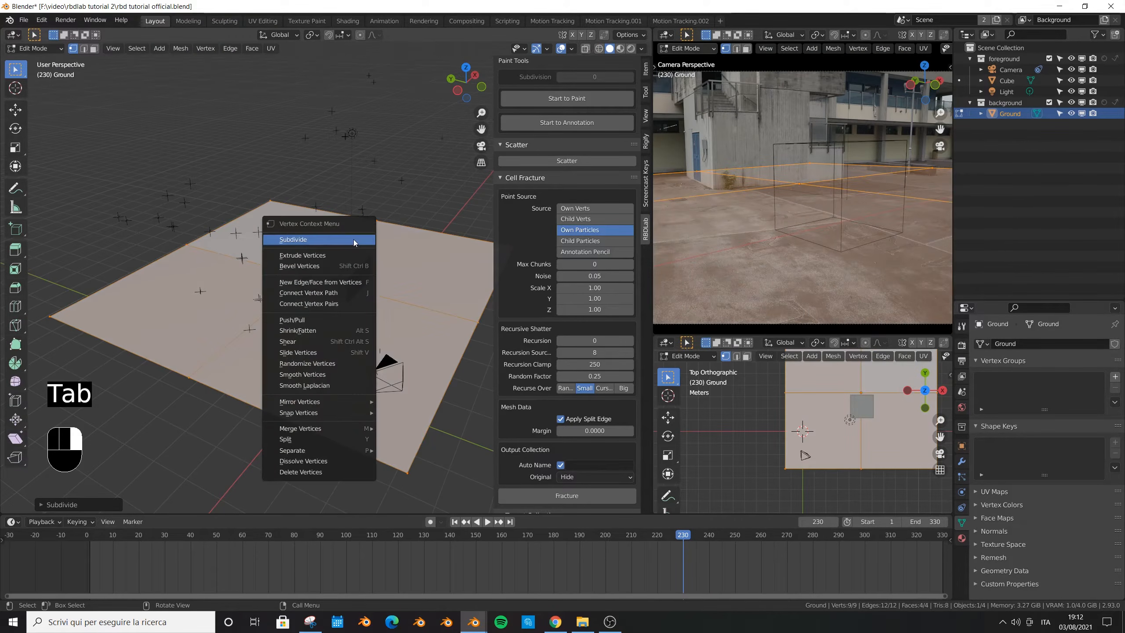
pyautogui.click(355, 240)
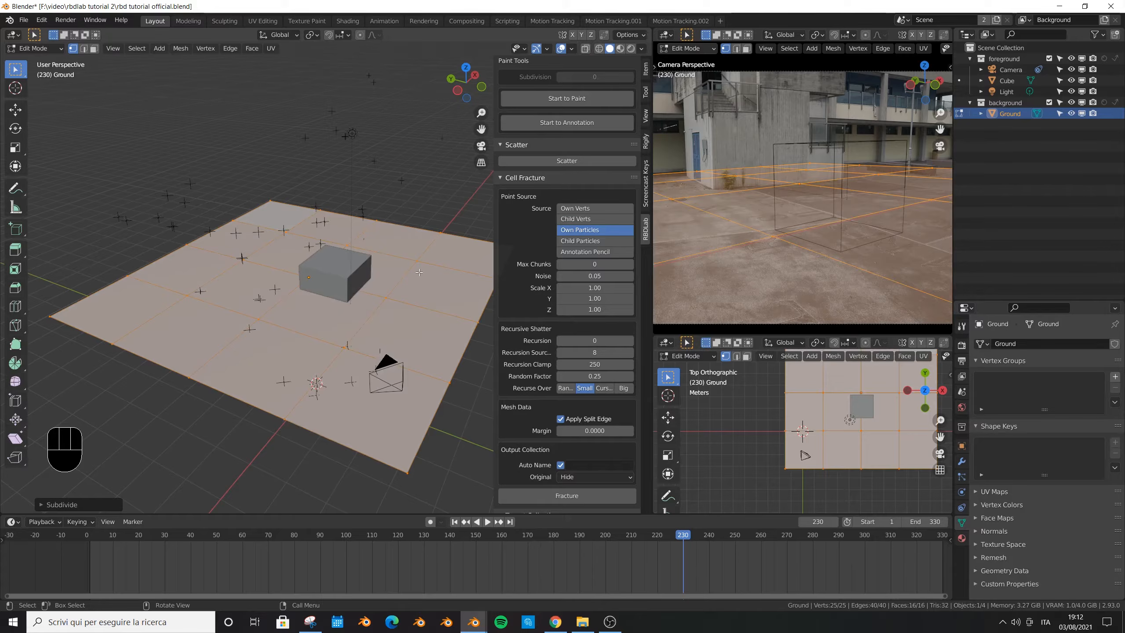
pyautogui.press('Tab')
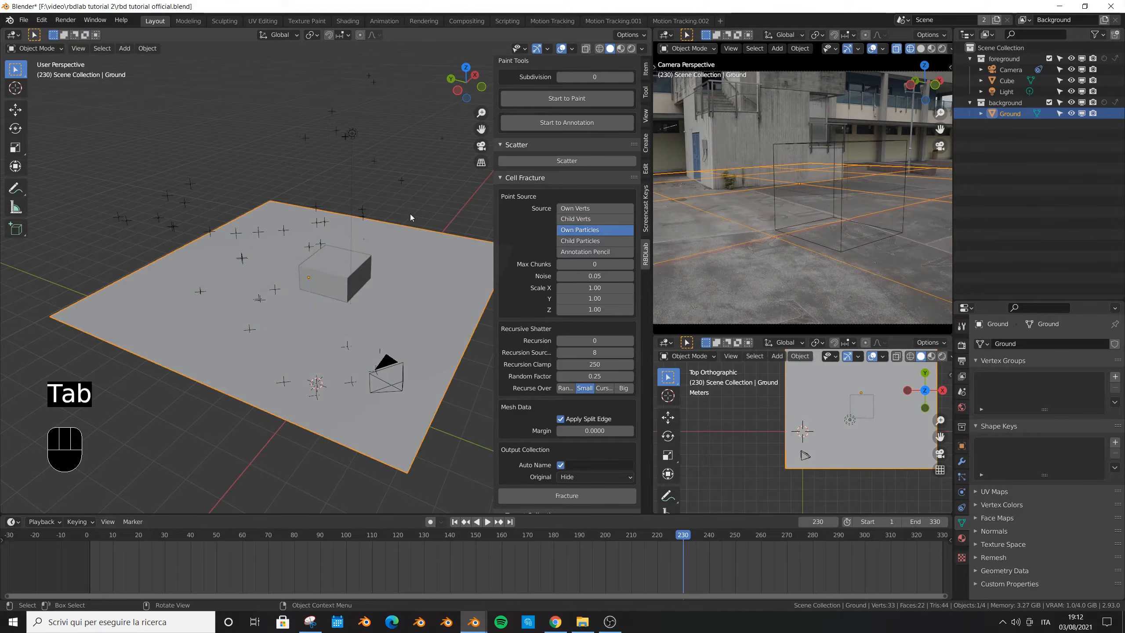
# - Rotate the Ground plane clockwise about the global Z axis to align its grid with the courtyard's pavement lines
pyautogui.press('r')
pyautogui.press('z')
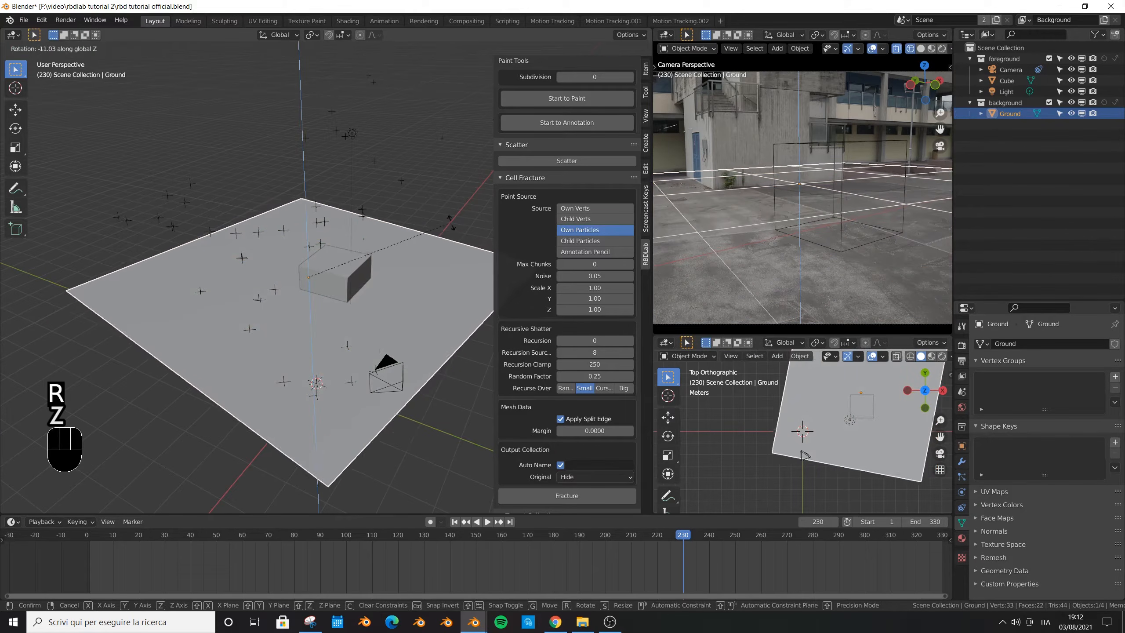
pyautogui.click(442, 232)
# - Fine-tune the Ground plane's rotation by about -1.1 degrees around global Z in the maximized camera view, and save the file
pyautogui.keyDown('shift'); pyautogui.moveTo(729, 186); pyautogui.dragTo(814, 208, button='middle'); pyautogui.keyUp('shift')
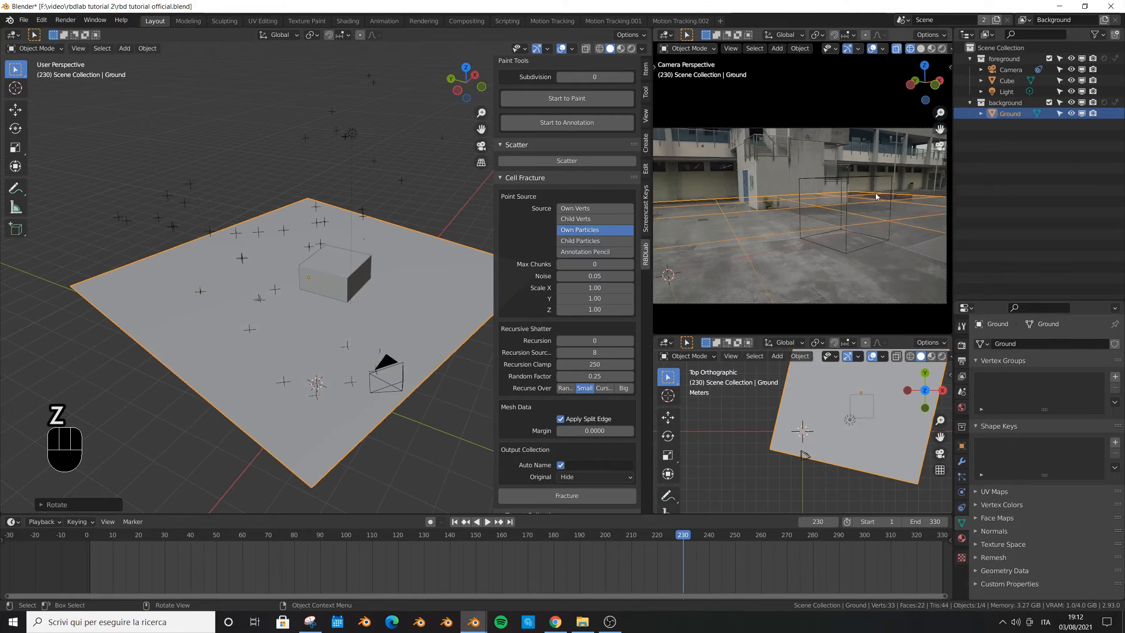
pyautogui.hotkey('ctrl', 'space')
pyautogui.scroll(-4, 556, 263)
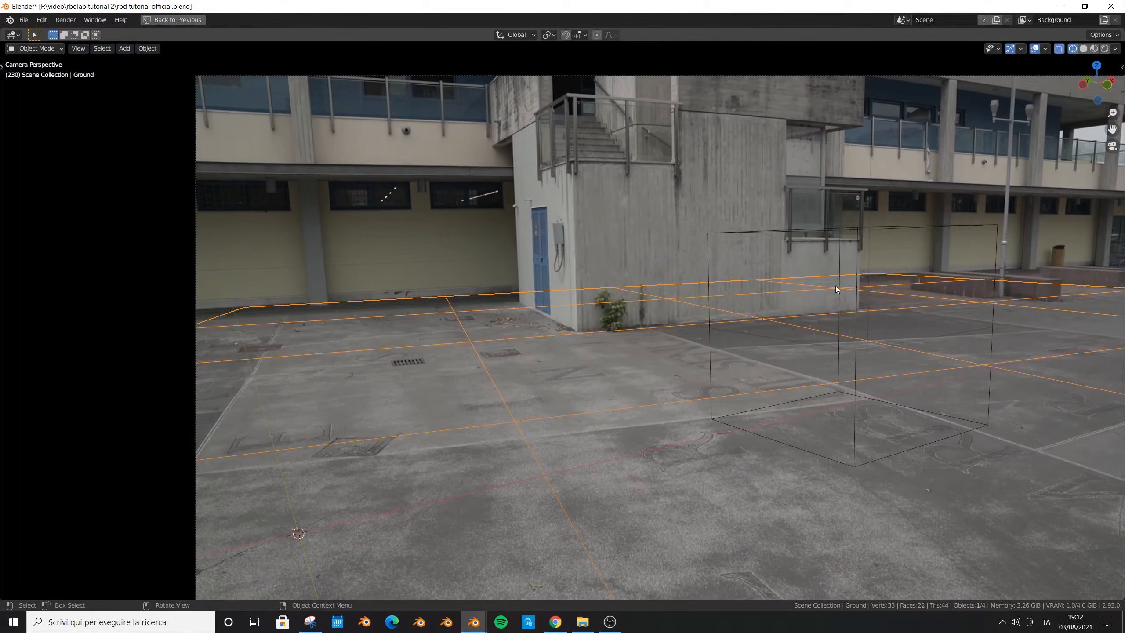
pyautogui.press('r')
pyautogui.press('z')
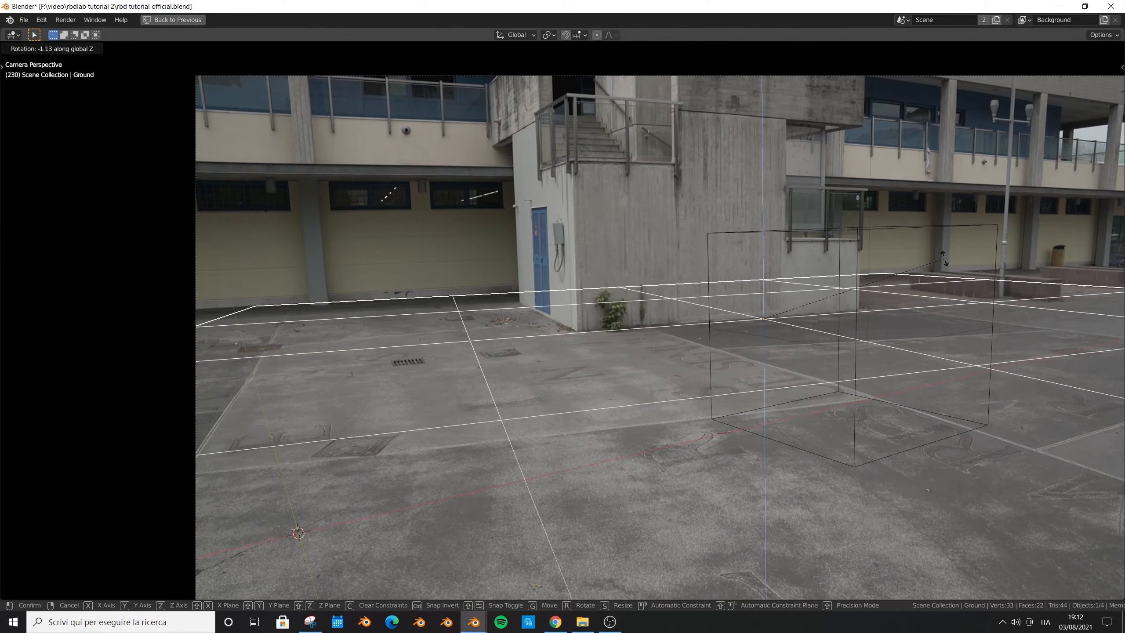
pyautogui.click(946, 258)
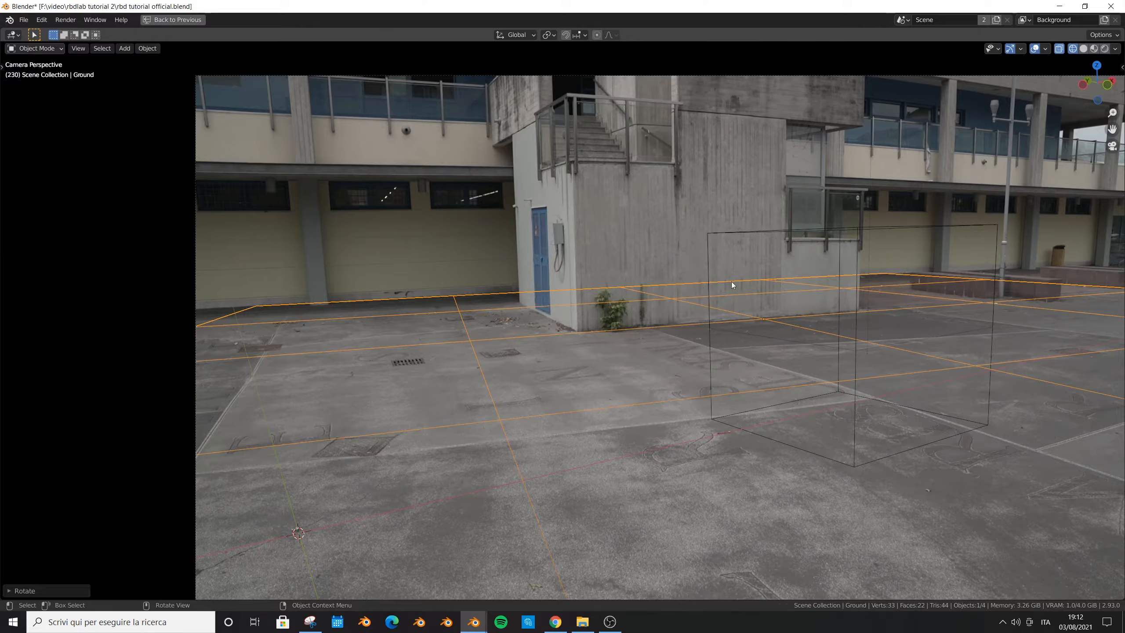
pyautogui.hotkey('ctrl', 'space')
pyautogui.hotkey('ctrl', 's')
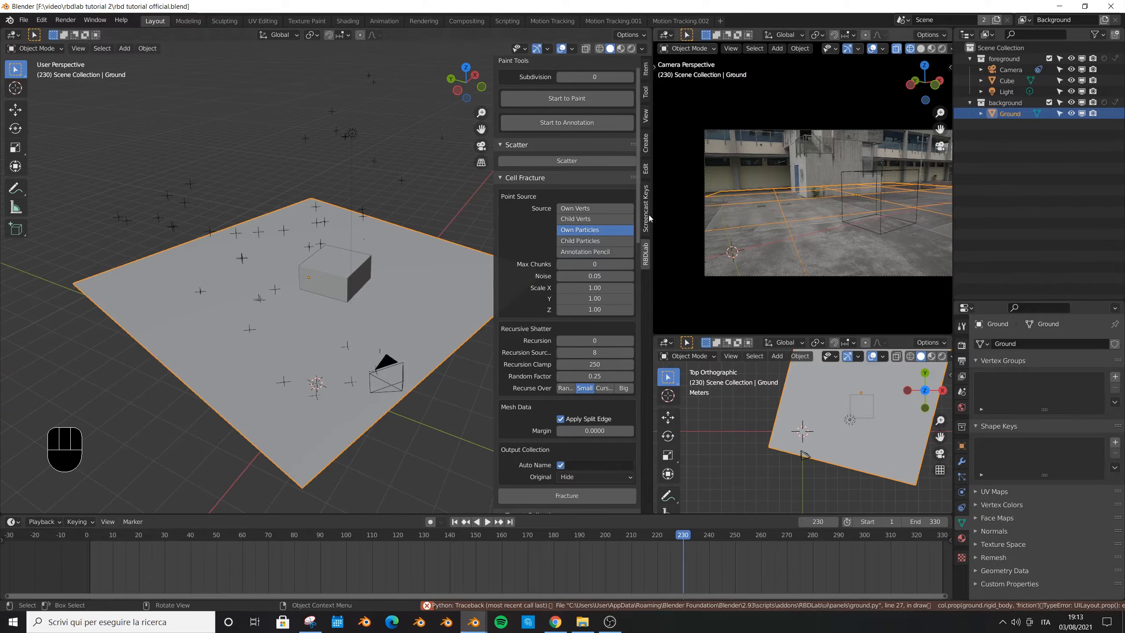
# - Shift the Ground plane in the negative direction along its local X axis
pyautogui.press('g')
pyautogui.press('x')
pyautogui.press('x')
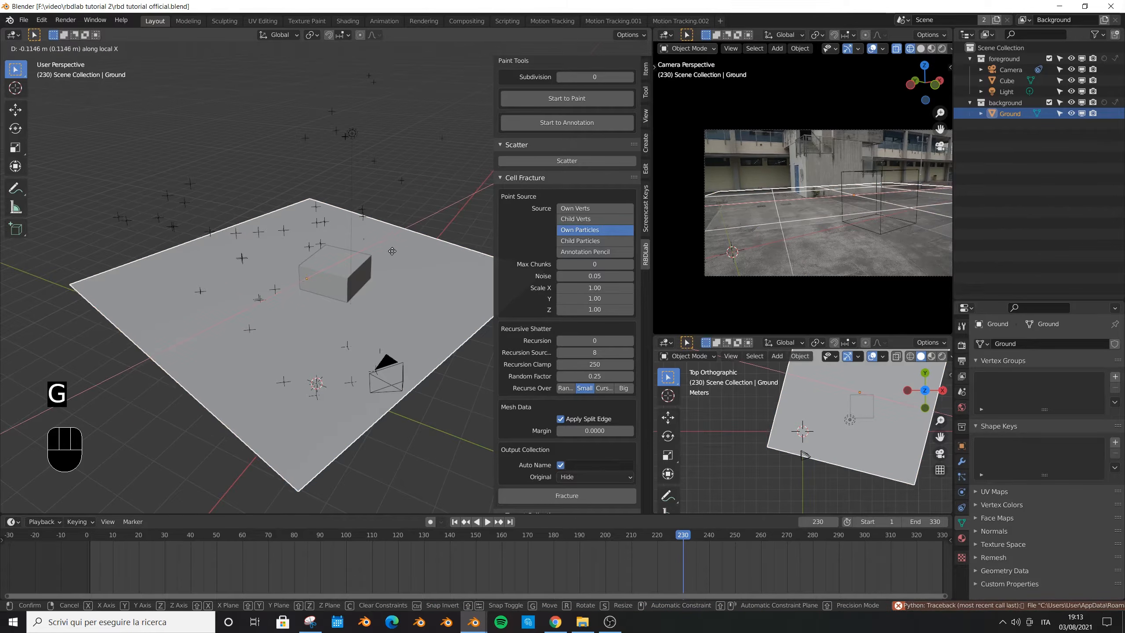
pyautogui.click(365, 255)
pyautogui.press('s')
# - Scale the Ground plane down slightly along its local X axis to fit the courtyard's pavement lines
pyautogui.scroll(10, 932, 194)
pyautogui.scroll(2, 788, 169)
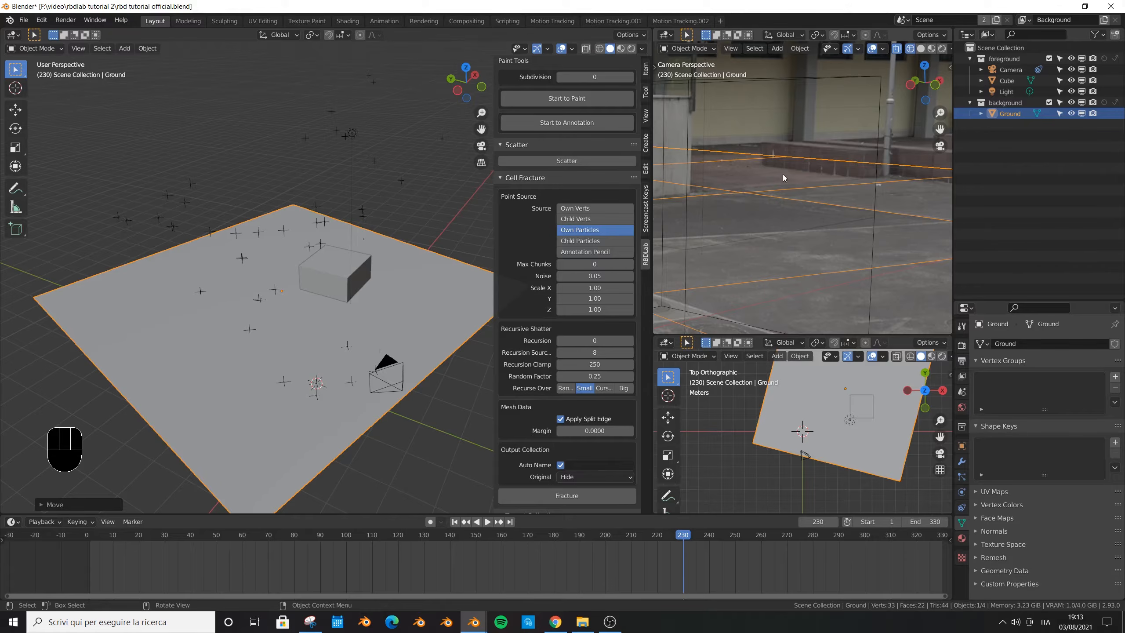
pyautogui.scroll(-8, 838, 163)
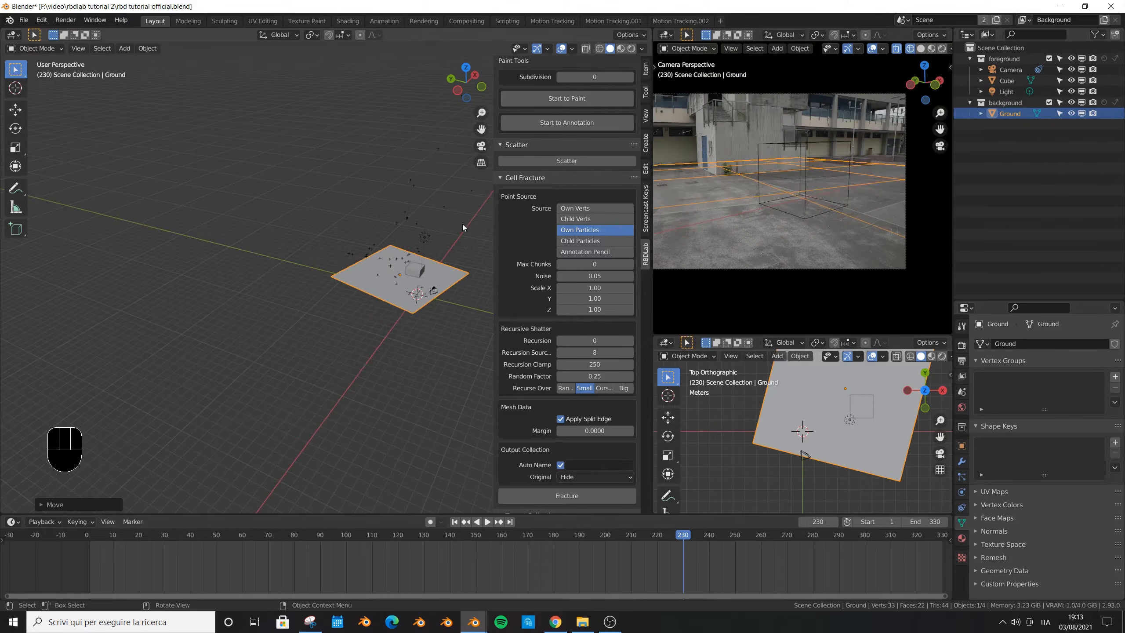
pyautogui.press('s')
pyautogui.press('y')
pyautogui.press('y')
pyautogui.press('y')
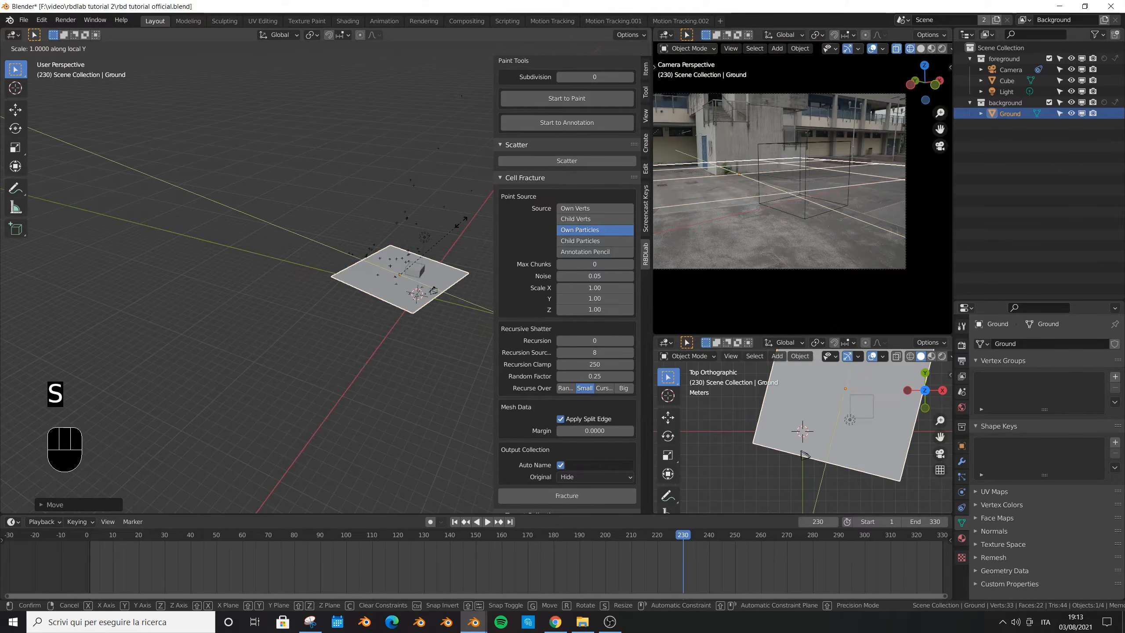
pyautogui.press('x')
pyautogui.press('x')
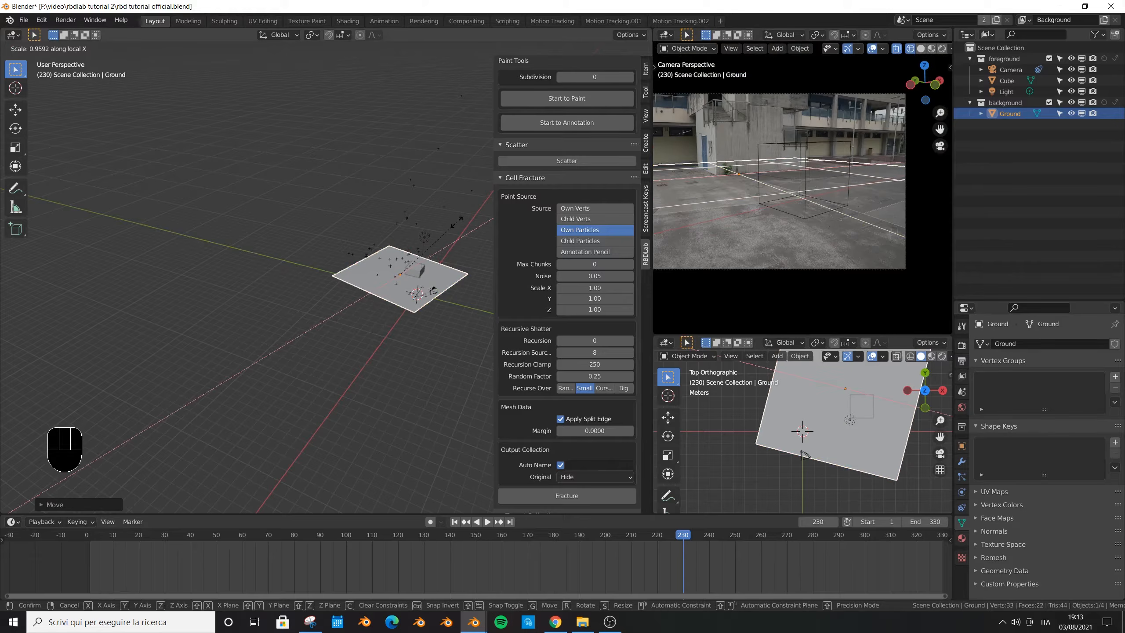
pyautogui.click(452, 230)
# - Move the Ground plane about -0.2 m along its local X axis and save the file
pyautogui.press('g')
pyautogui.press('y')
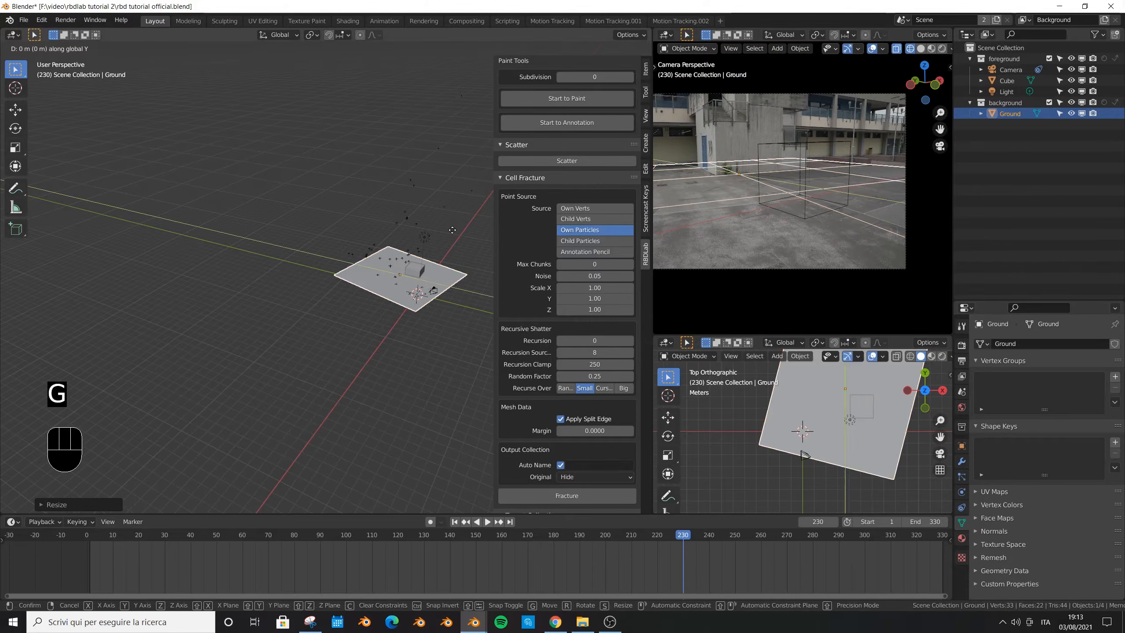
pyautogui.press('x')
pyautogui.press('x')
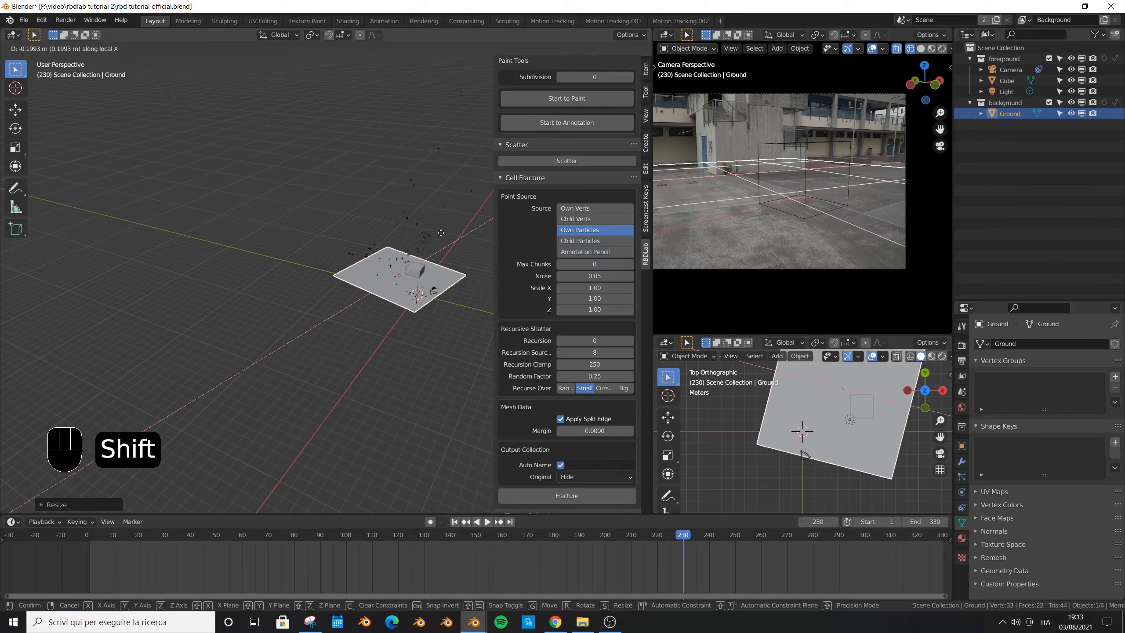
pyautogui.click(430, 235)
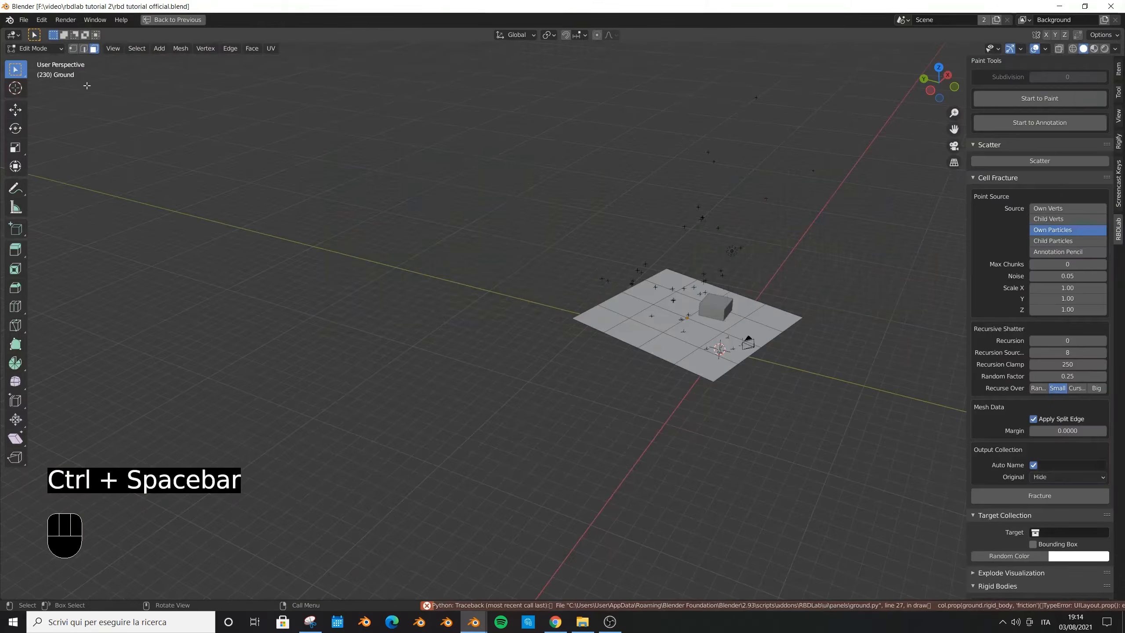
# - In Edit Mode, select the Ground's edge loop beside the building and move it along local X to the wall's corner
pyautogui.hotkey('ctrl', 'space')
pyautogui.keyDown('alt'); pyautogui.click(833, 176); pyautogui.keyUp('alt')
pyautogui.scroll(4, 832, 177)
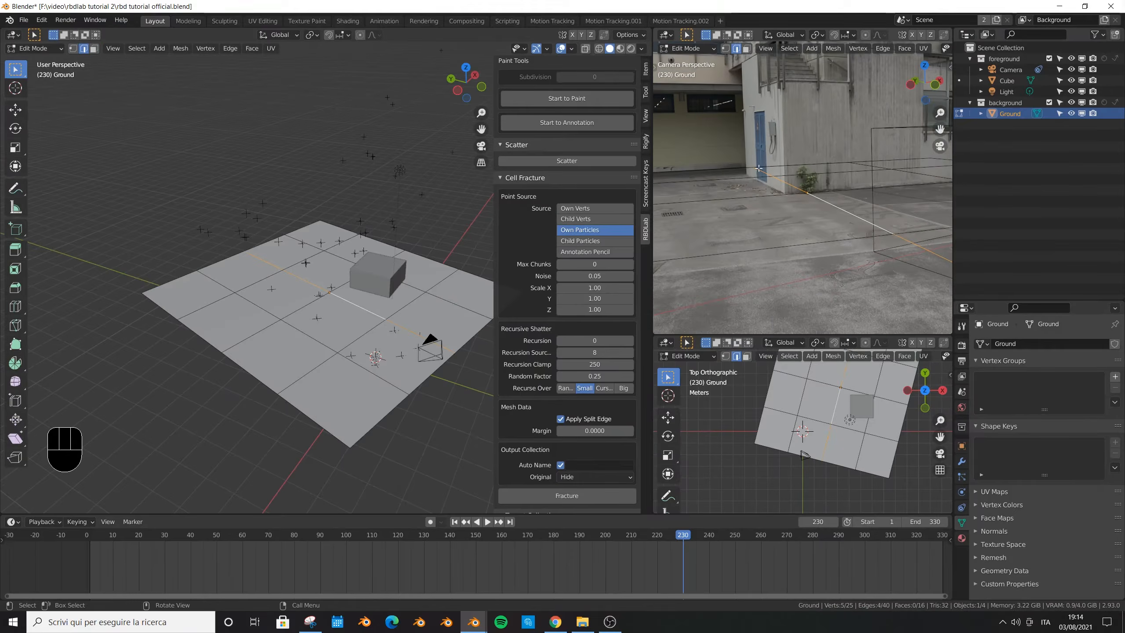
pyautogui.press('g')
pyautogui.press('x')
pyautogui.press('x')
pyautogui.click(806, 184)
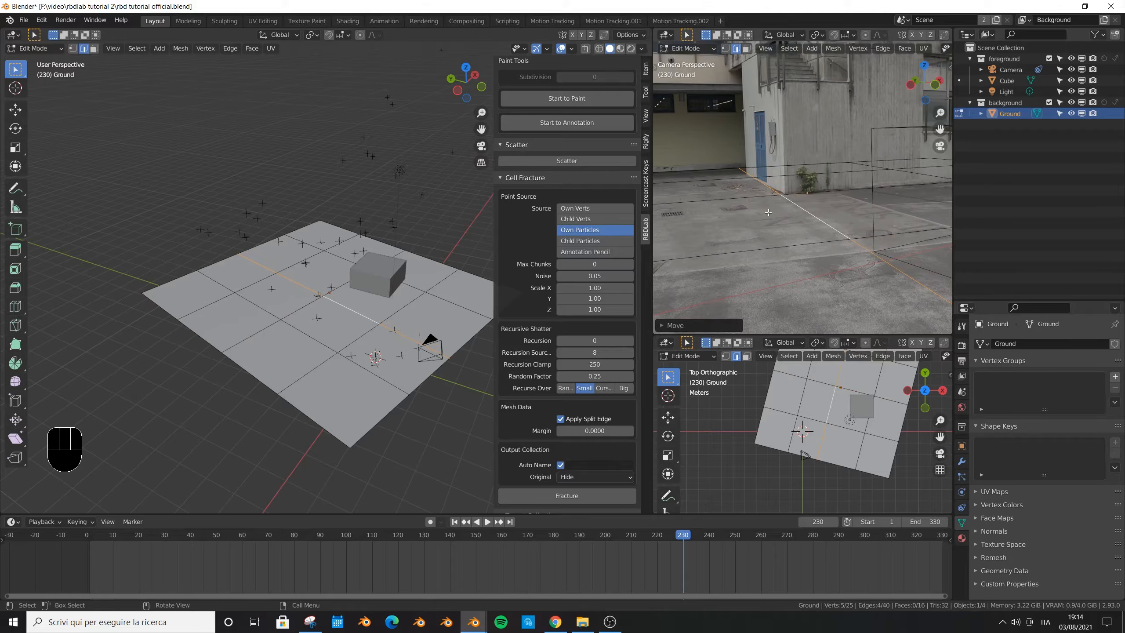
# - Circle-select the four Ground faces lying under the building behind its corner and delete them
pyautogui.click(806, 184)
pyautogui.keyDown('shift'); pyautogui.moveTo(806, 184); pyautogui.dragTo(744, 190, button='middle'); pyautogui.keyUp('shift')
pyautogui.keyDown('shift'); pyautogui.moveTo(950, 179); pyautogui.dragTo(890, 187, button='middle'); pyautogui.keyUp('shift')
pyautogui.scroll(-3, 886, 193)
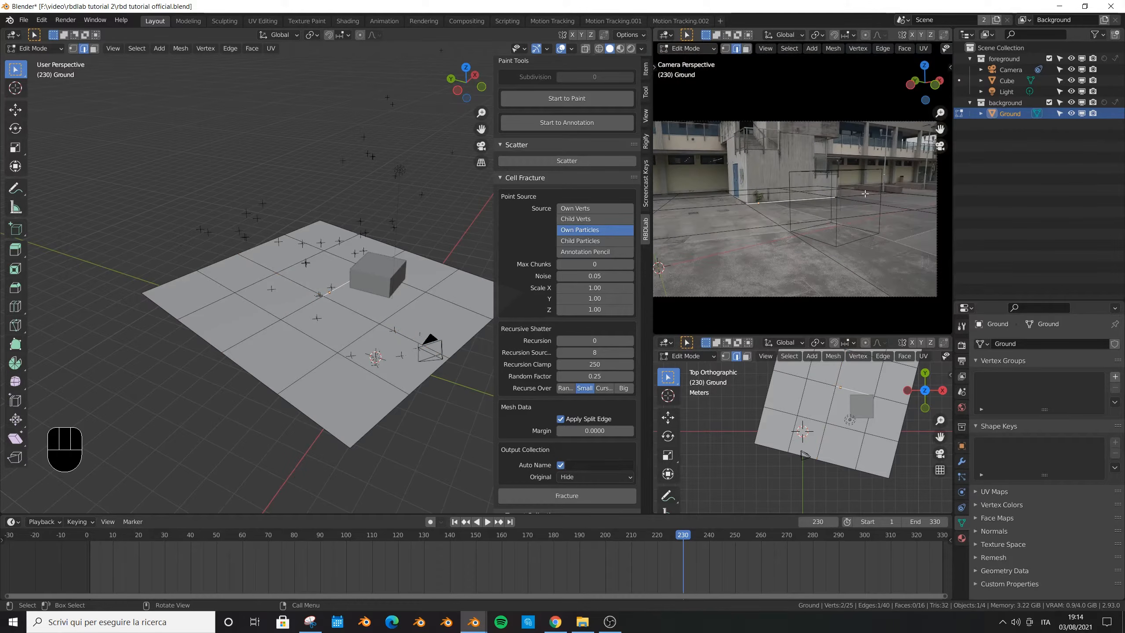
pyautogui.scroll(2, 793, 173)
pyautogui.press('3')
pyautogui.press('c')
pyautogui.moveTo(870, 195); pyautogui.dragTo(758, 199)
pyautogui.rightClick(774, 195)
pyautogui.press('x')
pyautogui.click(796, 209)
pyautogui.scroll(-2, 768, 229)
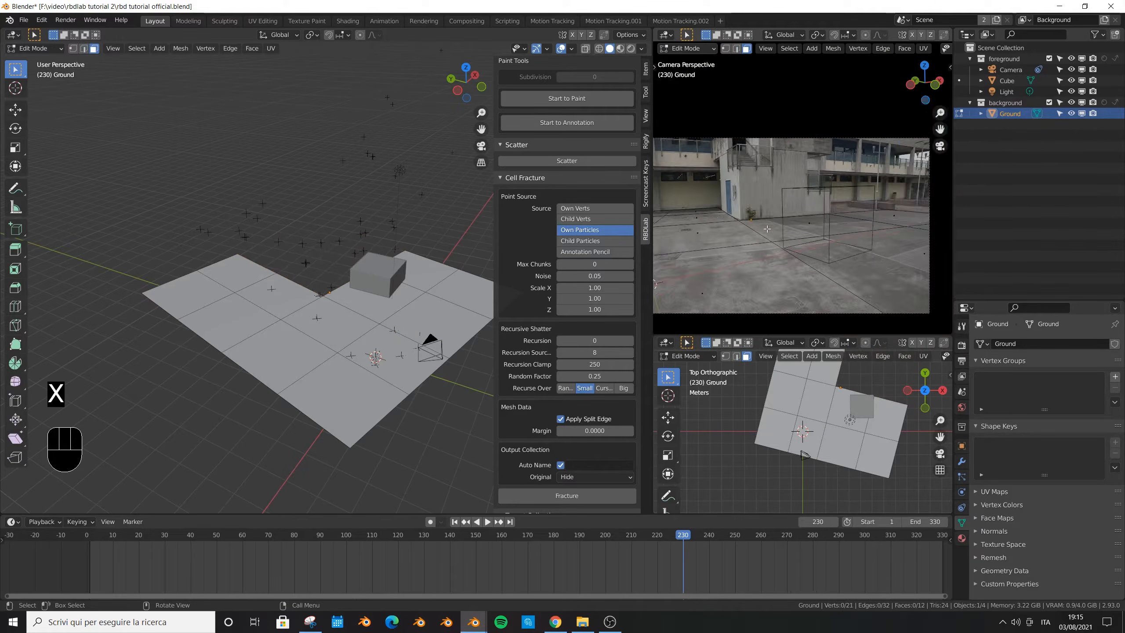
# - Switch the camera view to solid shading and return the Ground to Object Mode
pyautogui.scroll(-1, 767, 229)
pyautogui.scroll(-2, 892, 48)
pyautogui.scroll(1, 891, 60)
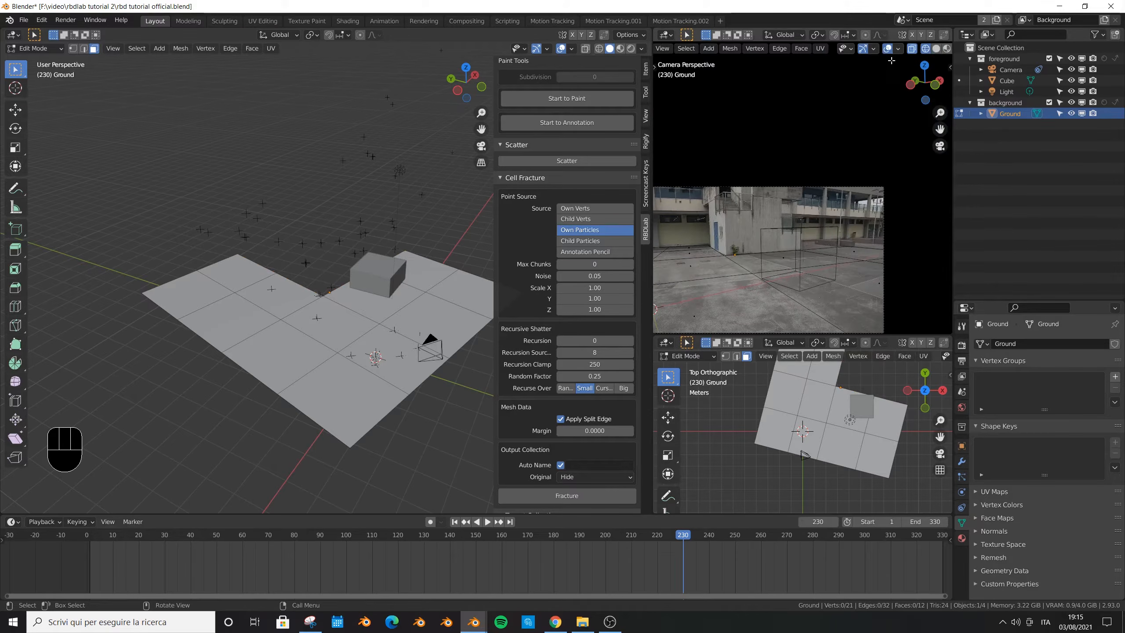
pyautogui.click(936, 49)
pyautogui.scroll(-1, 809, 227)
pyautogui.scroll(1, 810, 227)
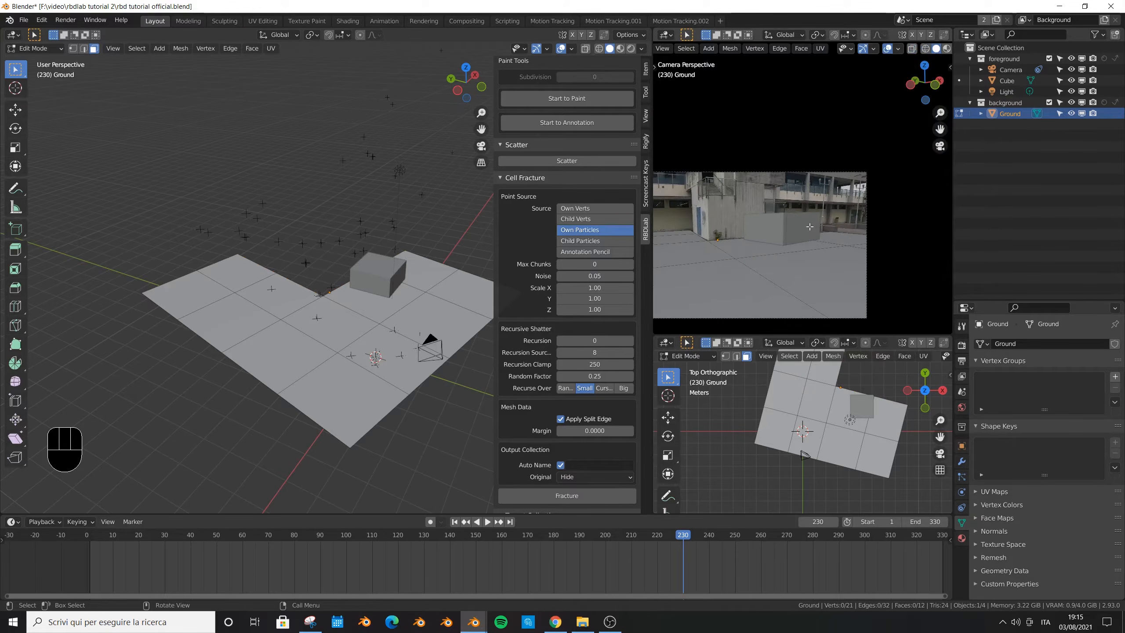
pyautogui.press('Tab')
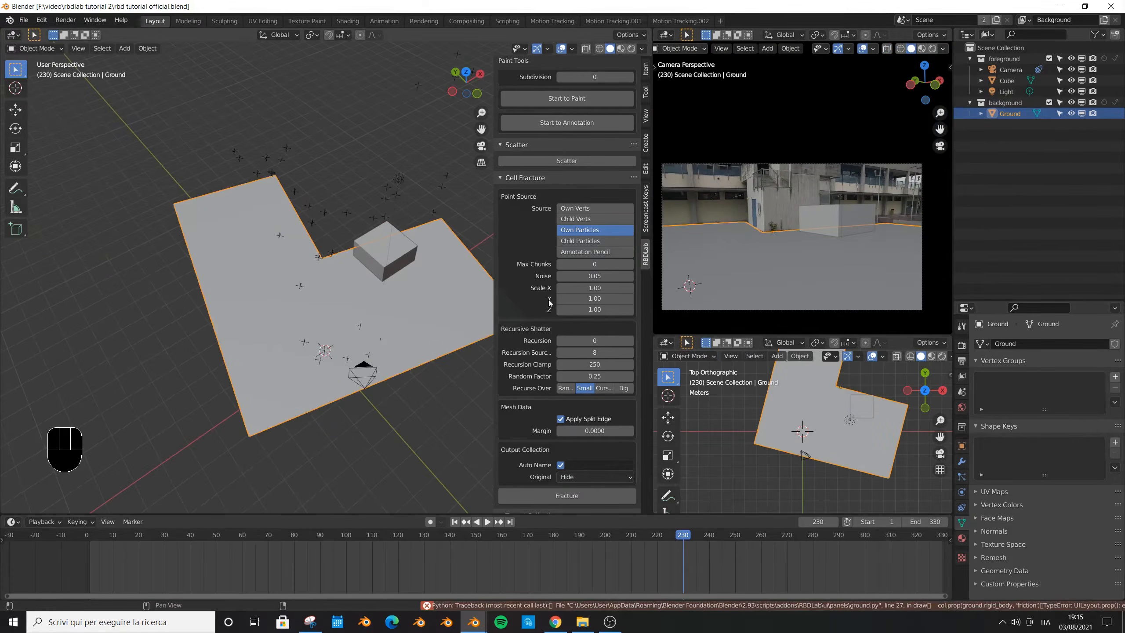
# - Play the shot from its start to check the Ground's alignment, stop at frame 0, and save the file
pyautogui.press('space')
pyautogui.moveTo(684, 537); pyautogui.dragTo(33, 571)
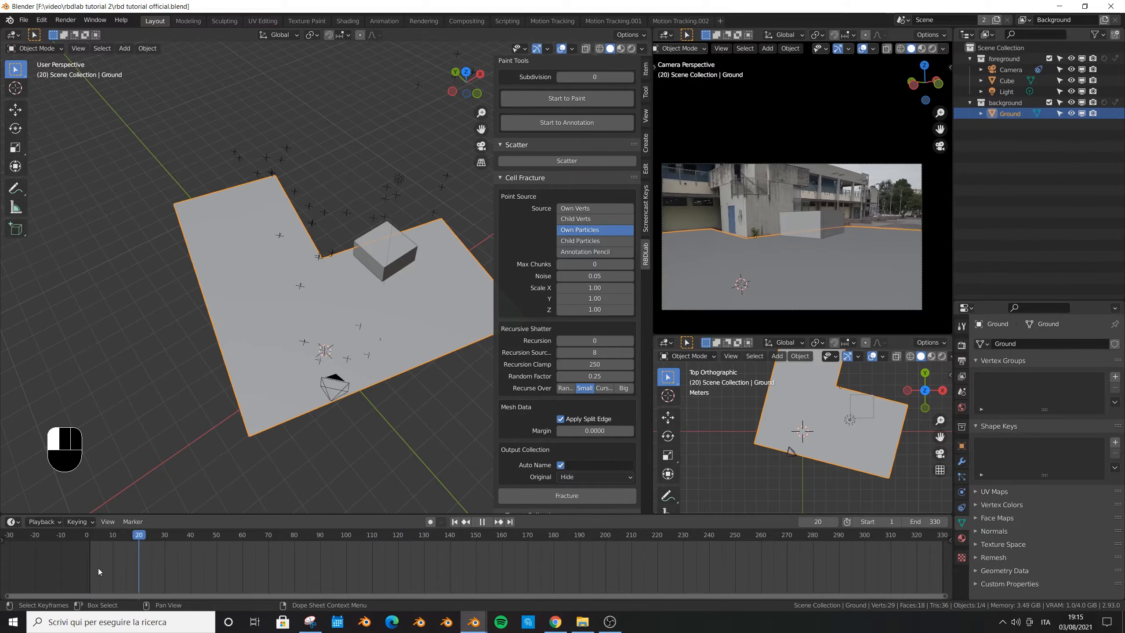
pyautogui.press('Escape')
pyautogui.hotkey('ctrl', 's')
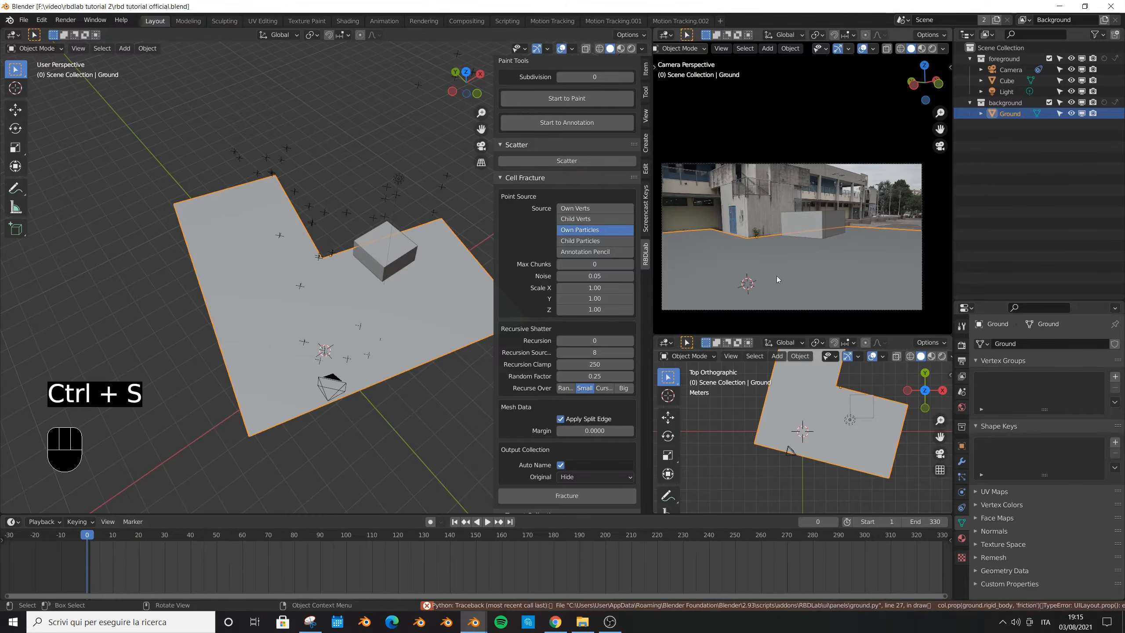
# - Delete the reference Cube from the scene and save the file
pyautogui.click(831, 224)
pyautogui.press('x')
pyautogui.click(829, 241)
pyautogui.hotkey('ctrl', 's')
pyautogui.hotkey('ctrl', 's')
# - Rename the Ground object to floor and save the file
pyautogui.click(1010, 102)
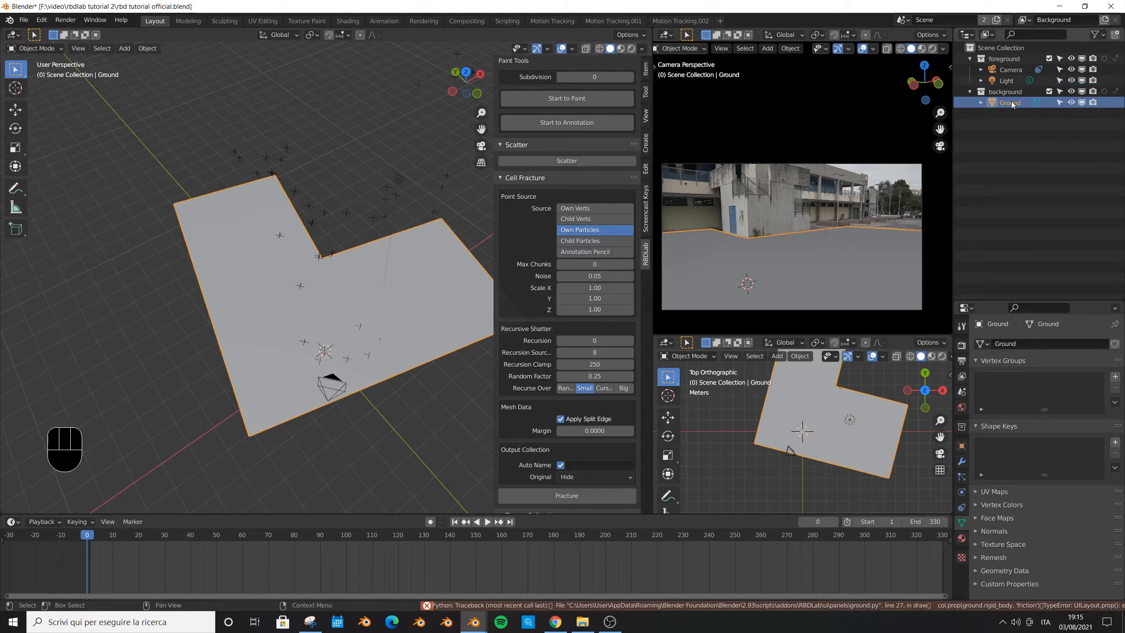
pyautogui.write('floor')
pyautogui.press('Return')
pyautogui.hotkey('ctrl', 's')
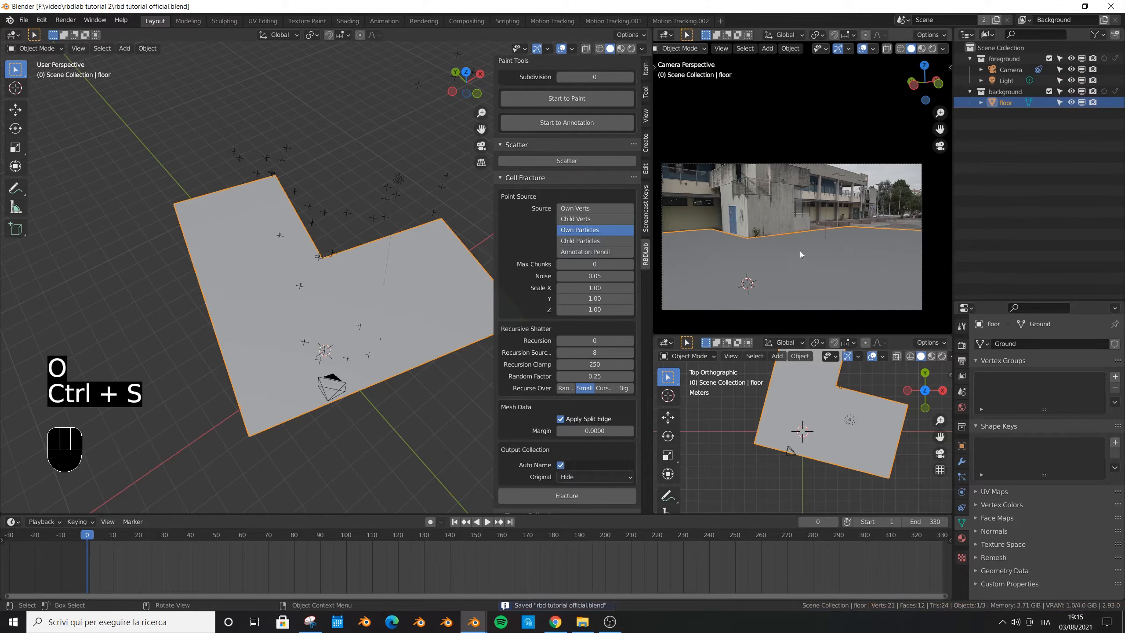
# - In Edit Mode, bevel the floor's lengthwise middle edge loop into a wide strip of faces across the courtyard
pyautogui.press('Tab')
pyautogui.keyDown('alt'); pyautogui.click(808, 200); pyautogui.keyUp('alt')
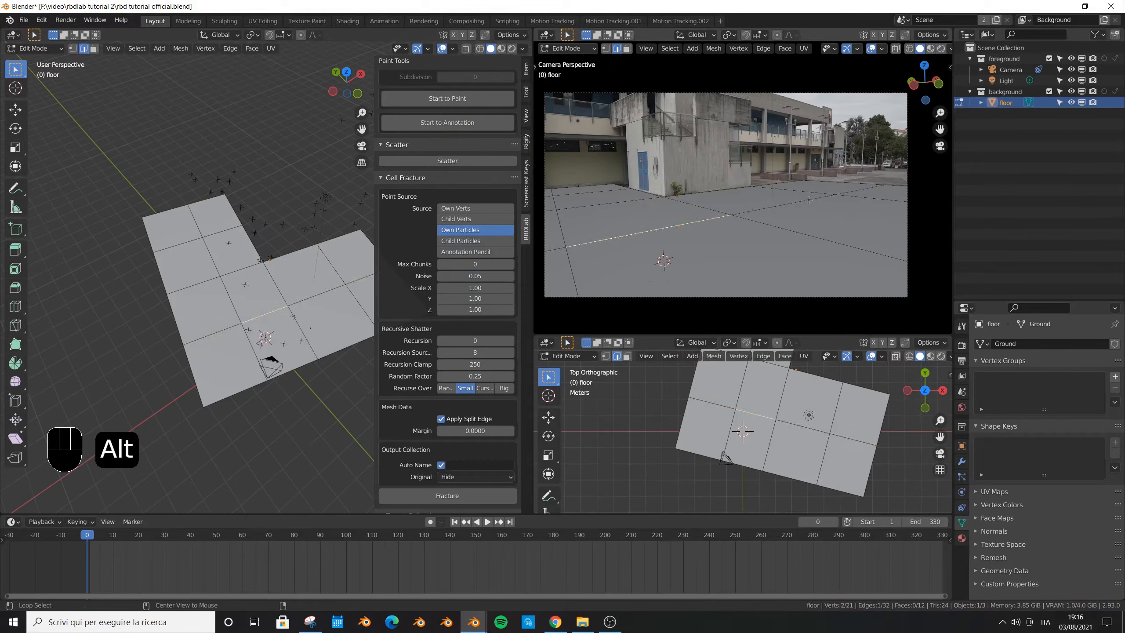
pyautogui.keyDown('alt'); pyautogui.click(771, 209); pyautogui.keyUp('alt')
pyautogui.click(911, 49)
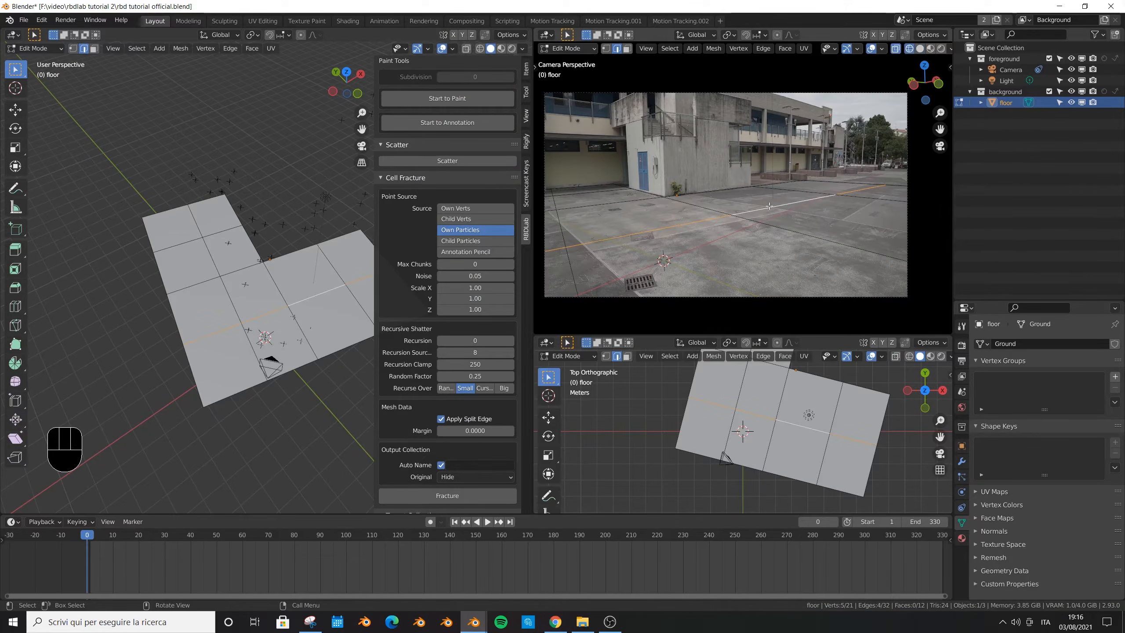
pyautogui.click(919, 50)
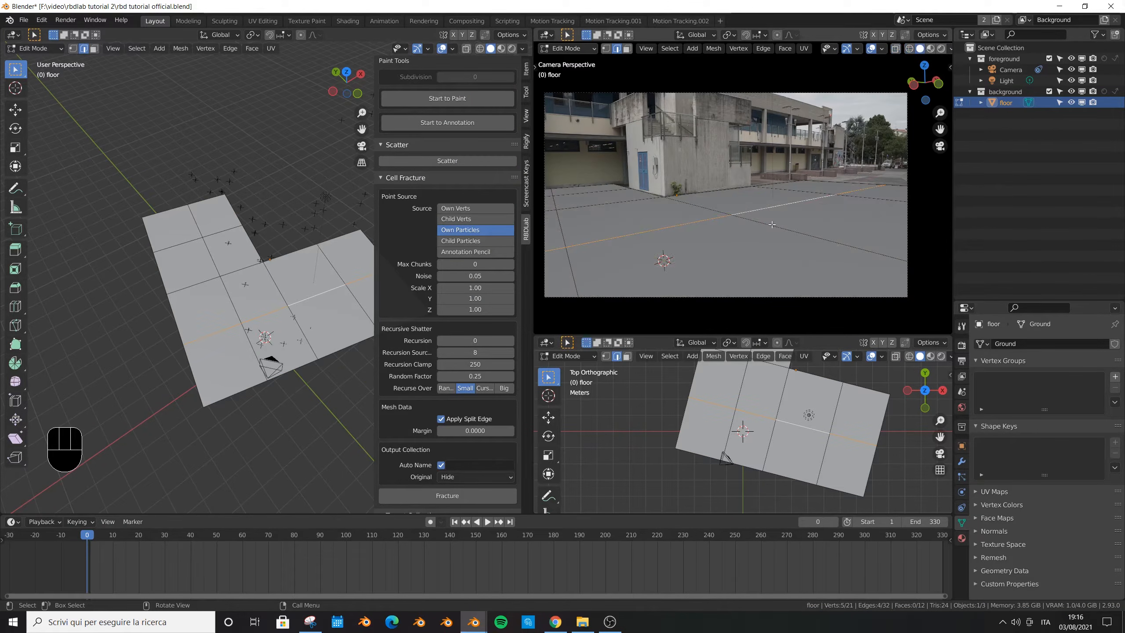
pyautogui.hotkey('ctrl', 'b')
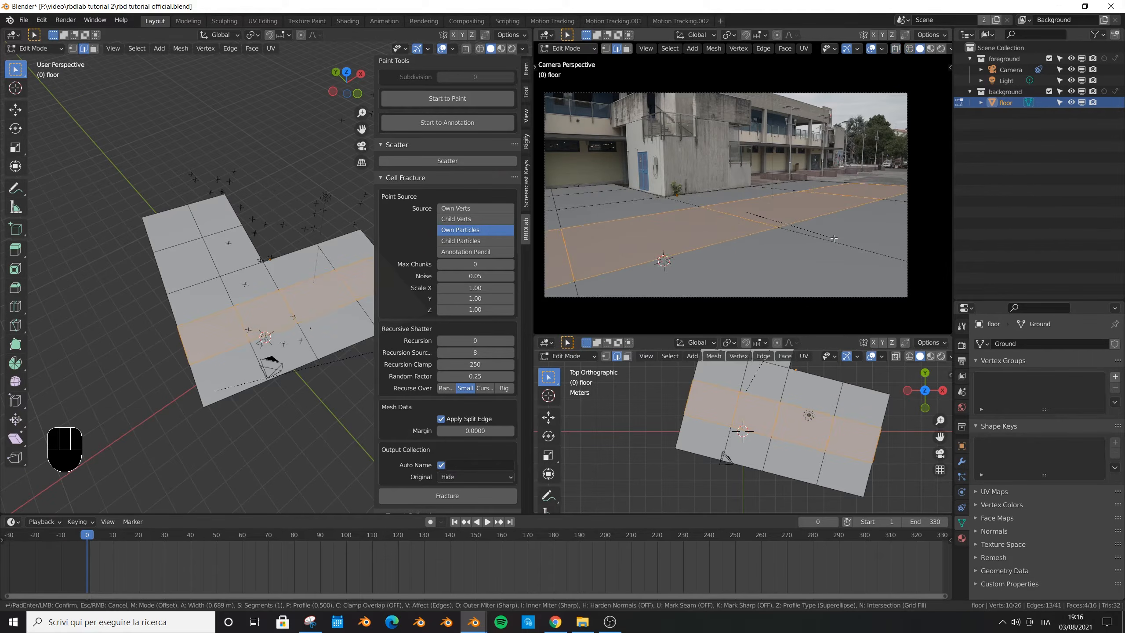
pyautogui.click(842, 269)
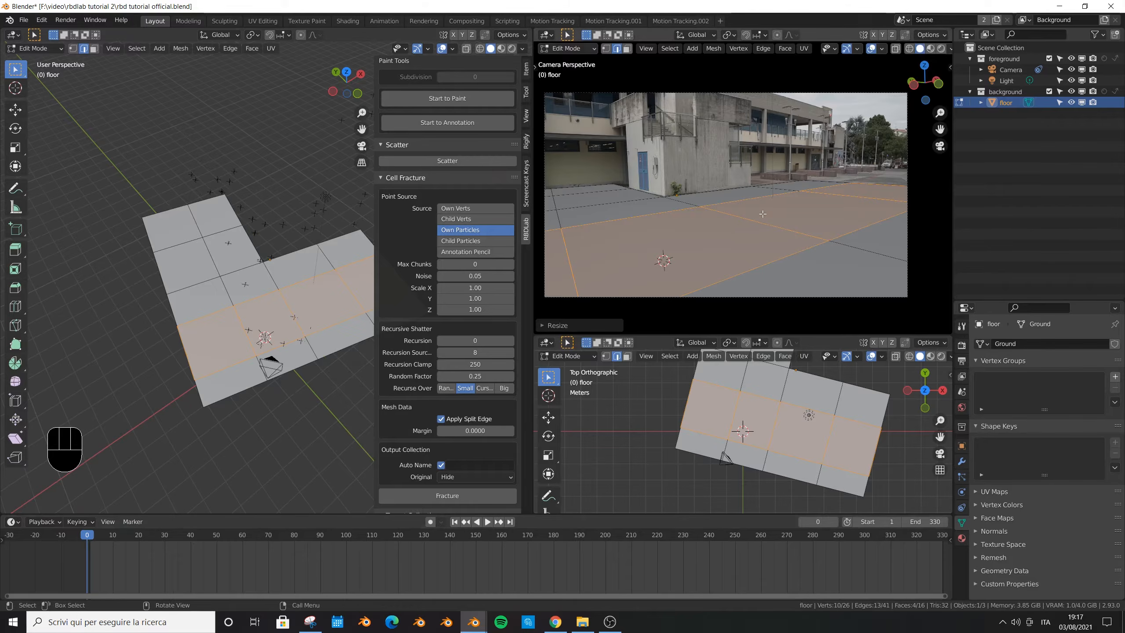
# - Select the two adjacent central faces of the floor's strip, preview the shot to check their coverage, and save the file
pyautogui.press('3')
pyautogui.click(809, 211)
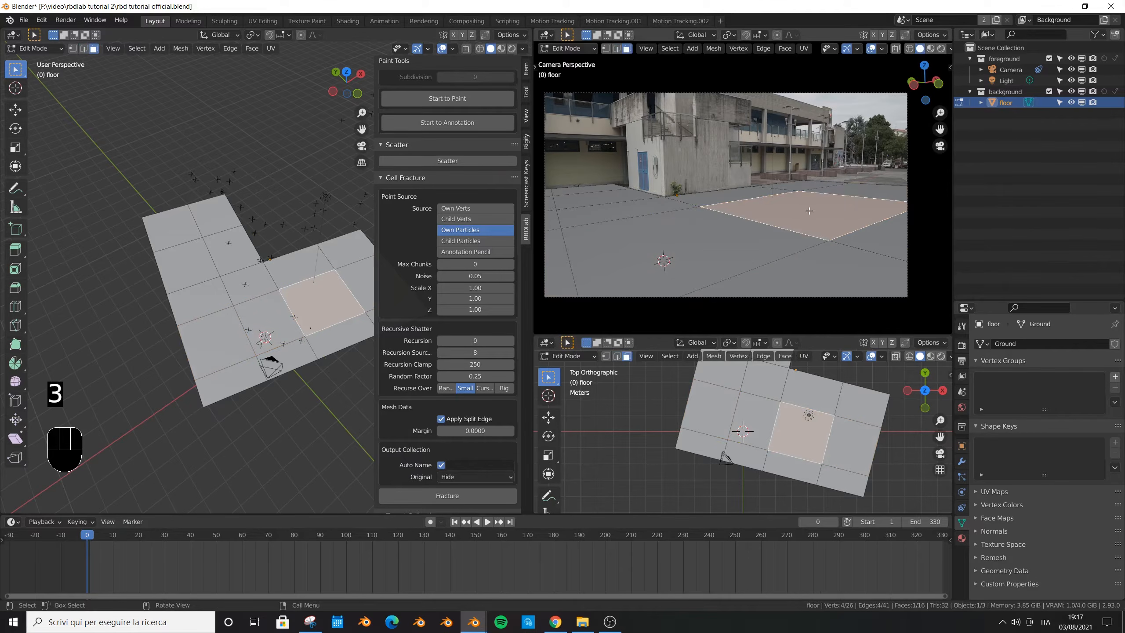
pyautogui.keyDown('shift'); pyautogui.click(763, 235); pyautogui.keyUp('shift')
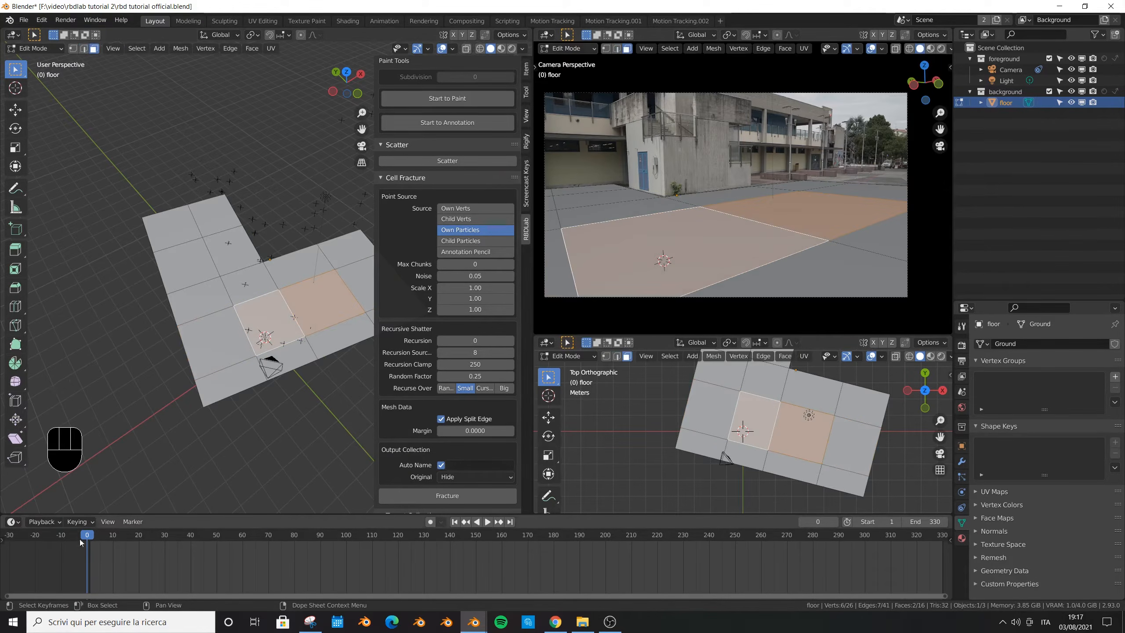
pyautogui.press('space')
pyautogui.press('Escape')
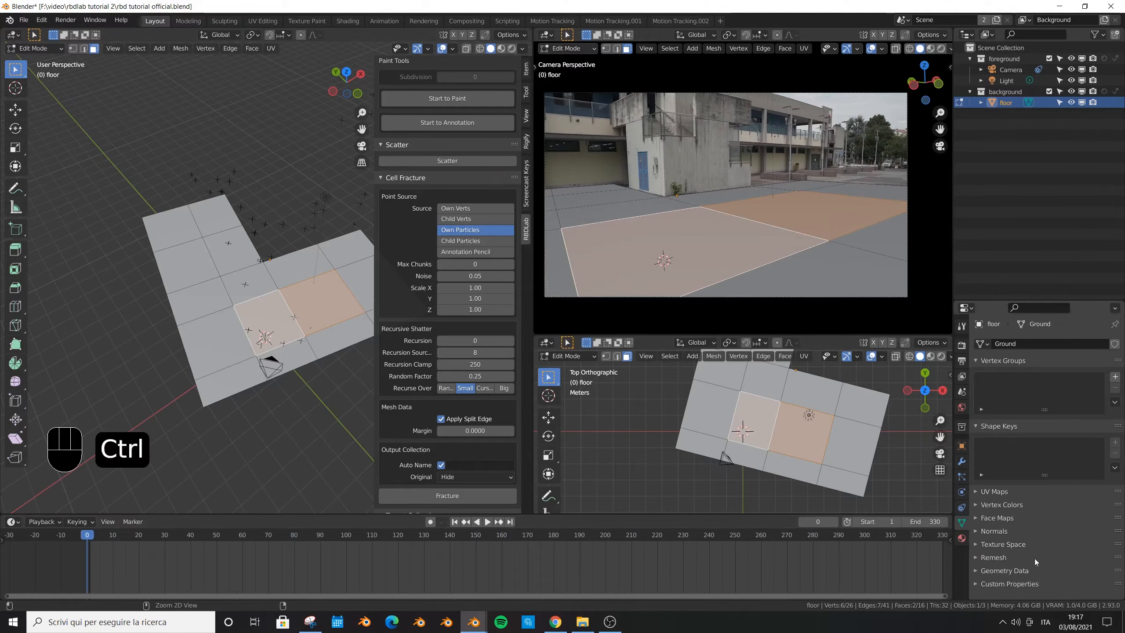
pyautogui.hotkey('ctrl', 's')
# - Add a loop cut across the strip face nearest the camera, dividing it roughly in half
pyautogui.click(618, 235)
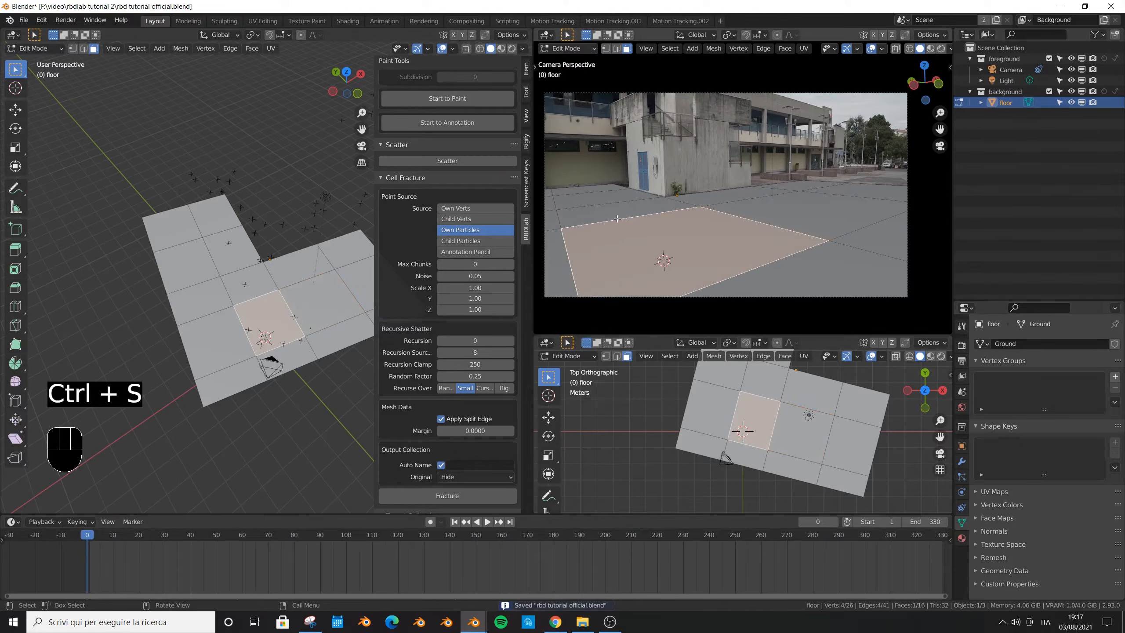
pyautogui.hotkey('ctrl', 'r')
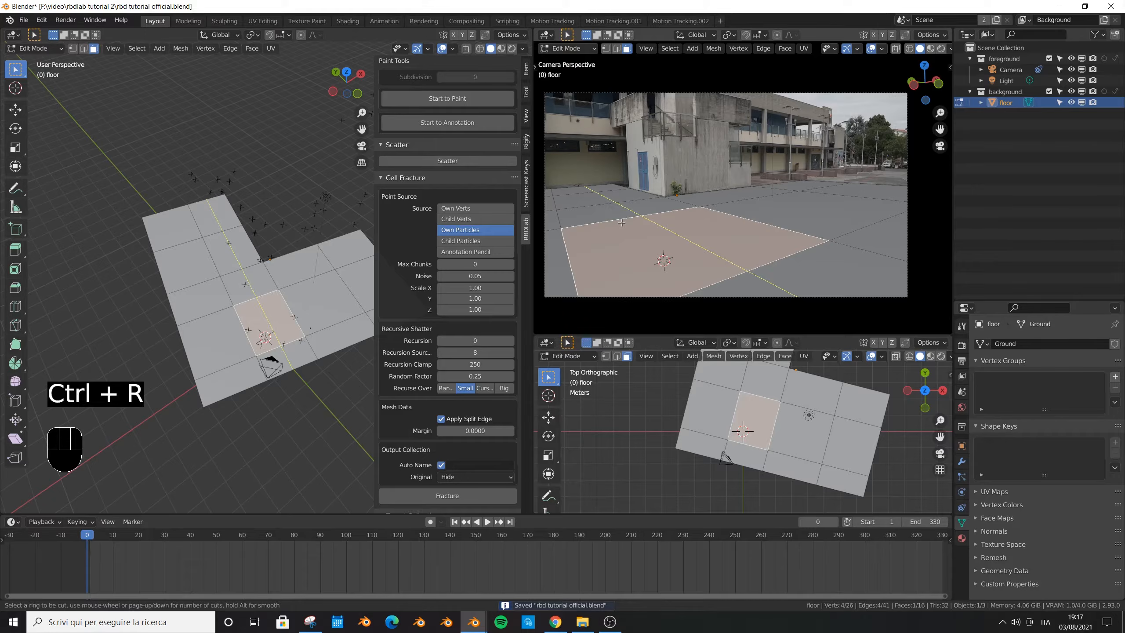
pyautogui.click(620, 220)
pyautogui.click(664, 245)
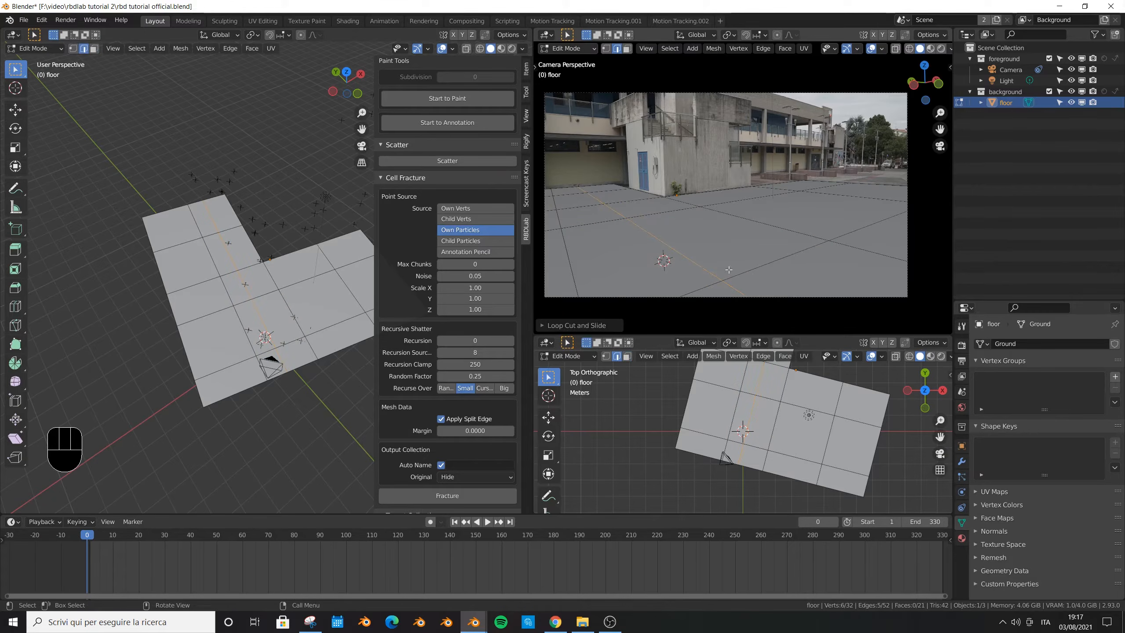
# - Select the central strip face and the adjoining half face, separate them into their own object, and return to Object Mode
pyautogui.press('3')
pyautogui.click(780, 218)
pyautogui.keyDown('shift'); pyautogui.click(722, 246); pyautogui.keyUp('shift')
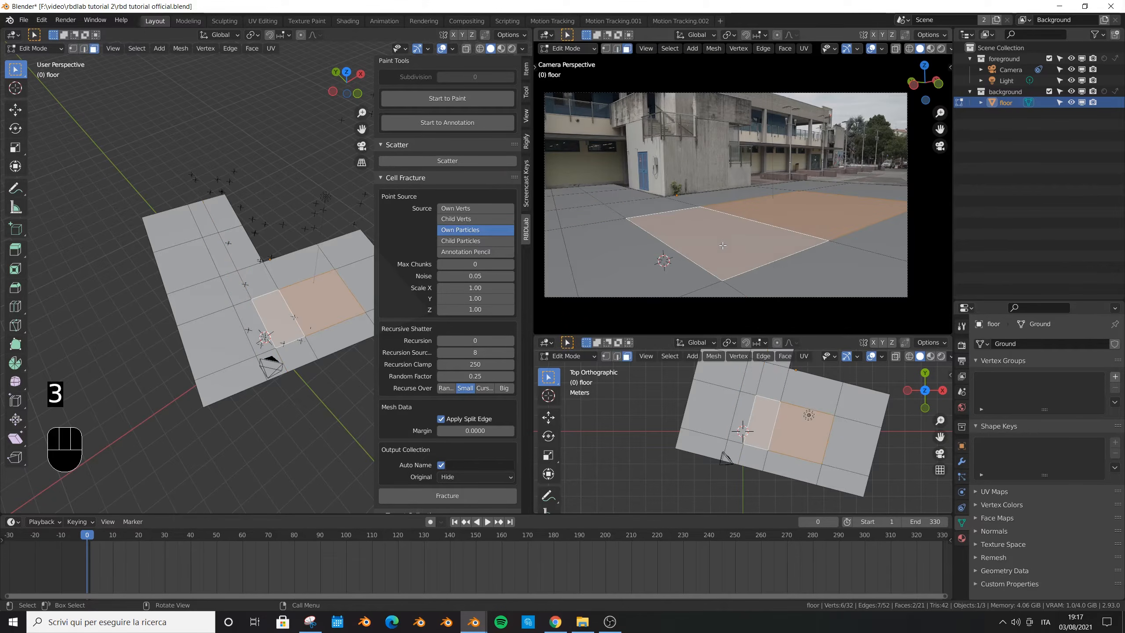
pyautogui.press('p')
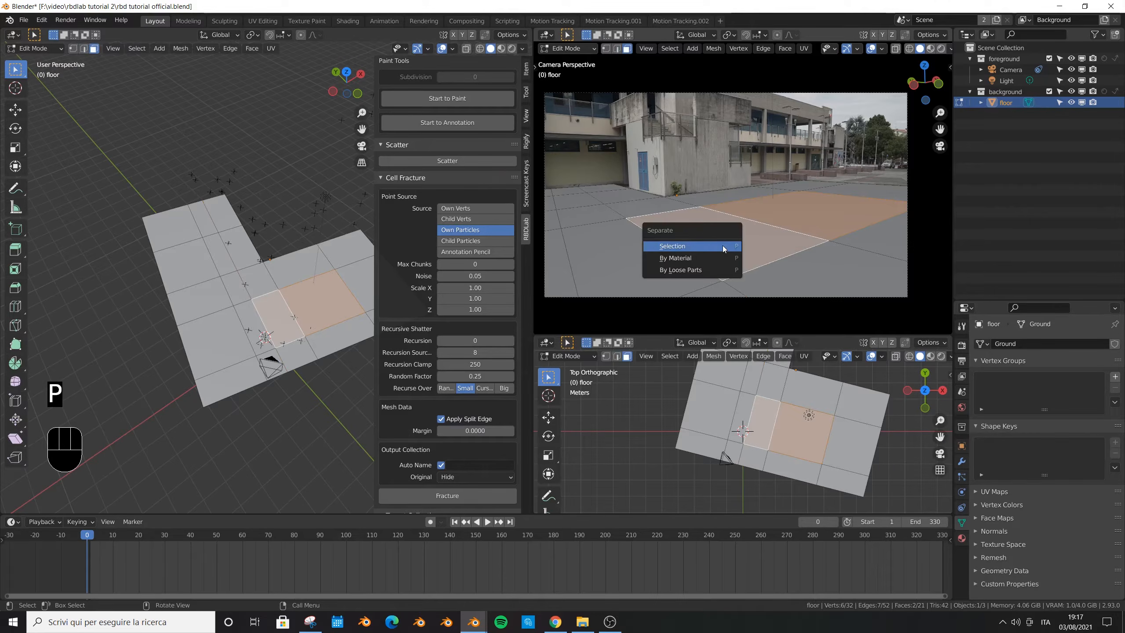
pyautogui.click(698, 248)
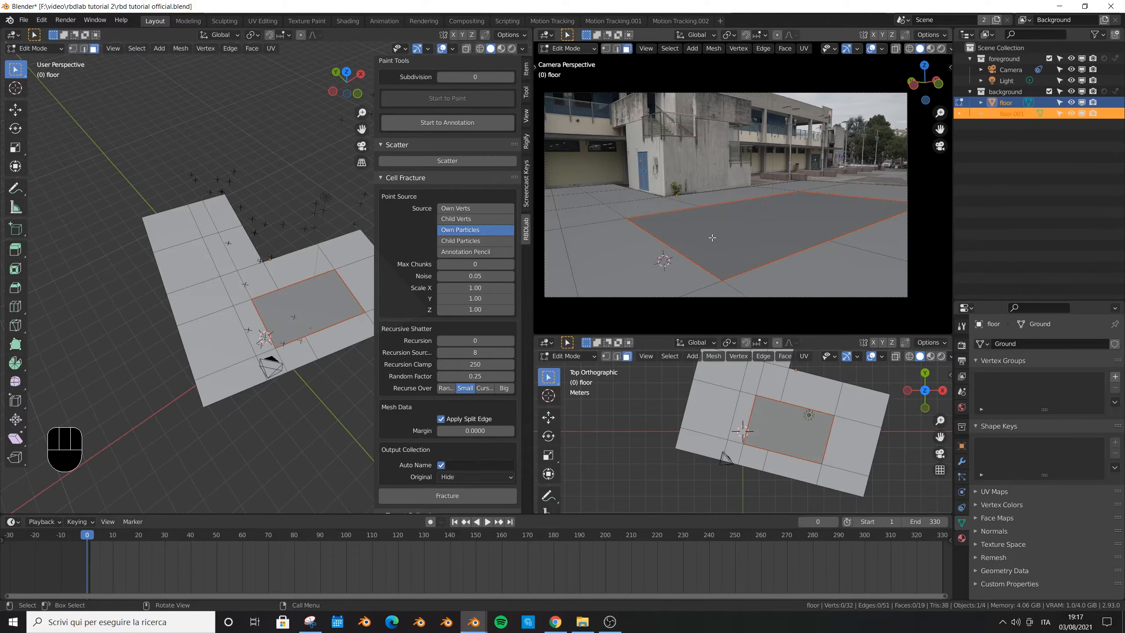
pyautogui.press('Tab')
# - Test-move the floor and its cut-out piece separately, cancelling each move, return to the camera view, and save the file
pyautogui.click(728, 234)
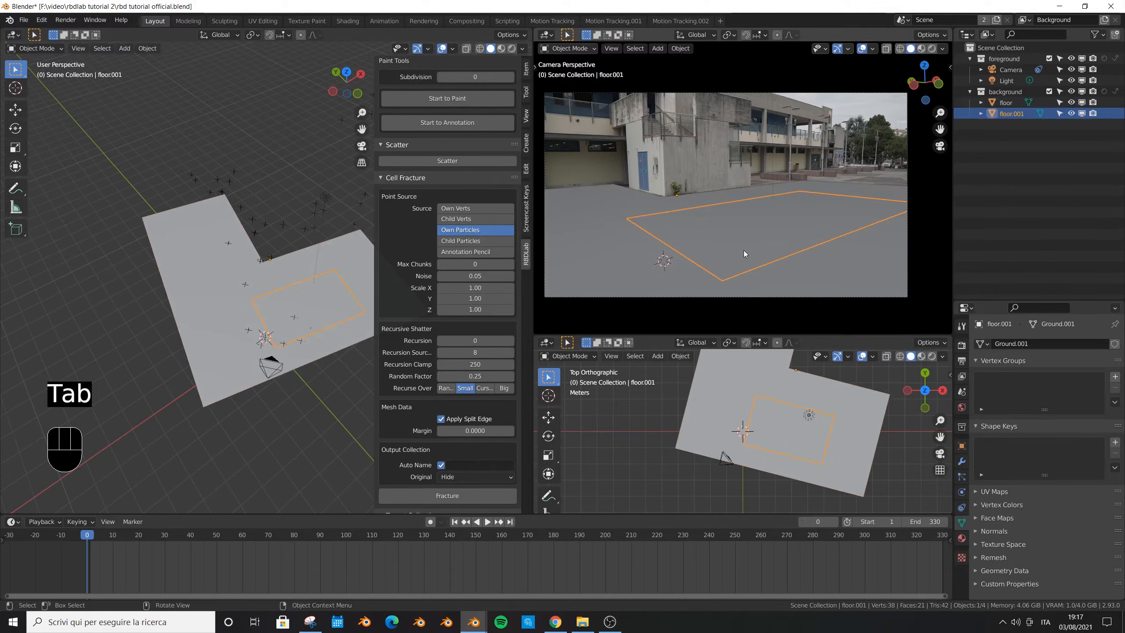
pyautogui.press('g')
pyautogui.rightClick(740, 223)
pyautogui.moveTo(732, 233); pyautogui.dragTo(675, 255, button='middle')
pyautogui.press('g')
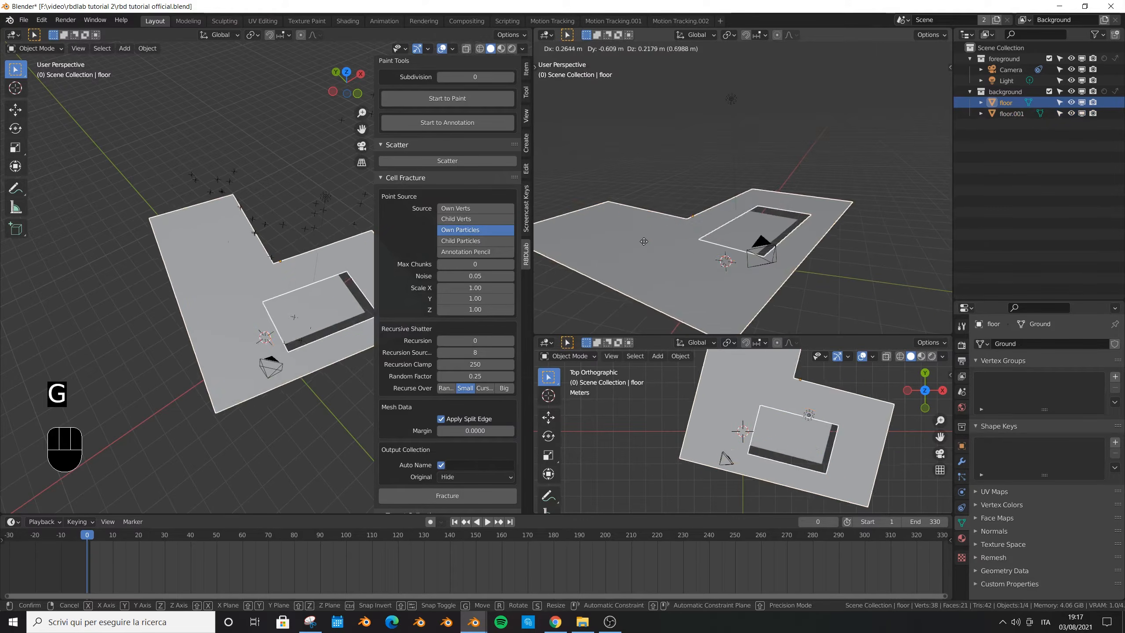
pyautogui.press('g')
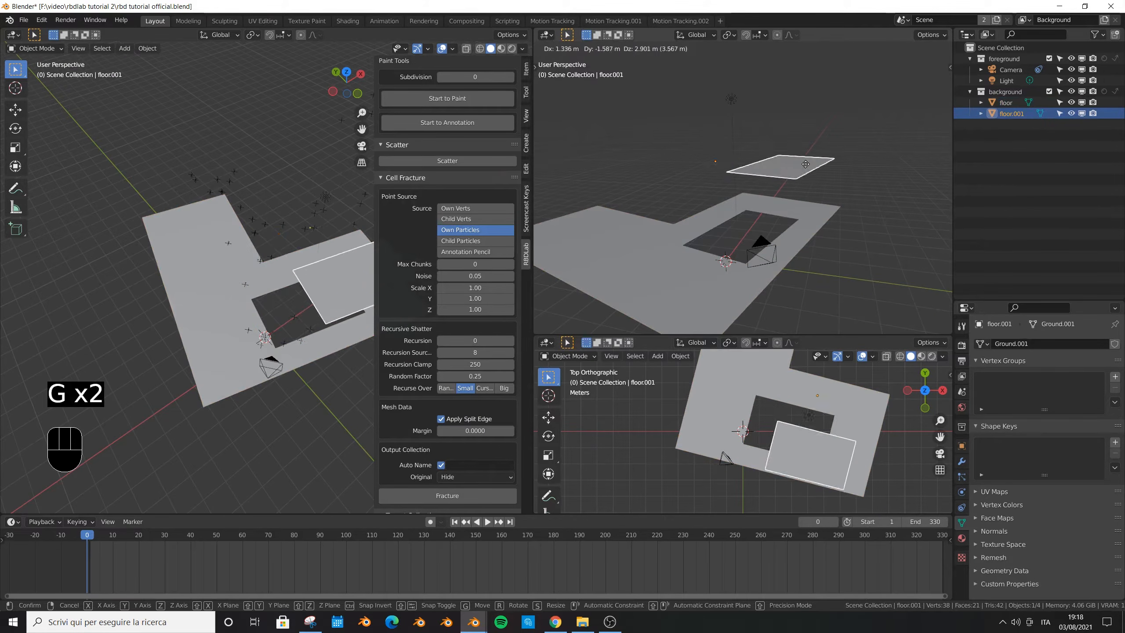
pyautogui.rightClick(762, 211)
pyautogui.press('KP_0')
pyautogui.hotkey('ctrl', 's')
# - Select the main floor object and apply its scale
pyautogui.click(594, 221)
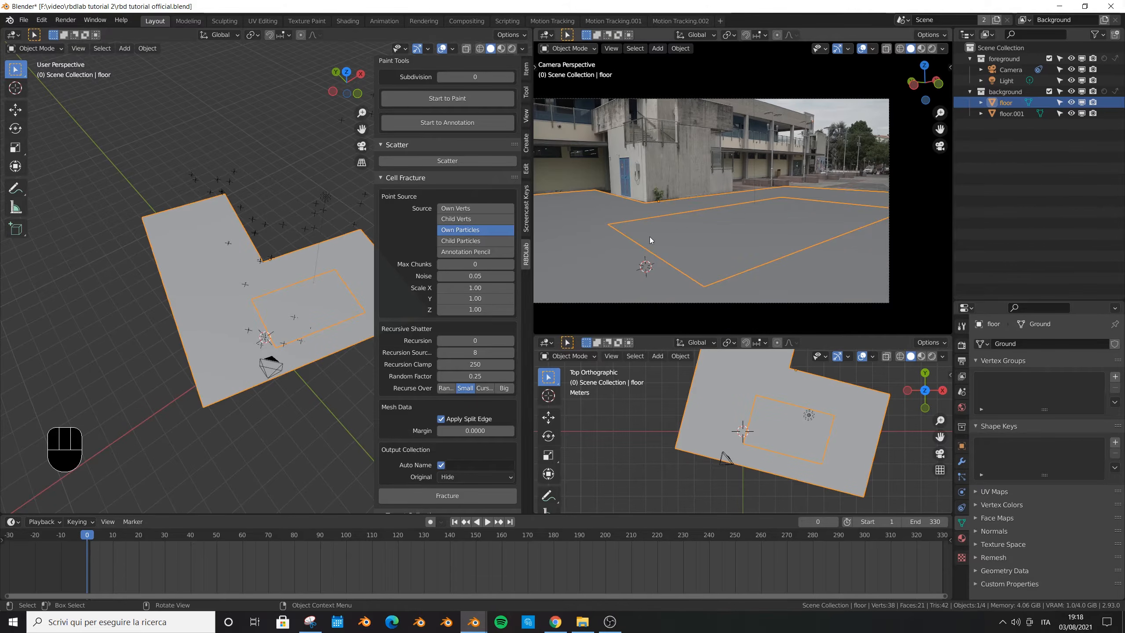
pyautogui.hotkey('ctrl', 'a')
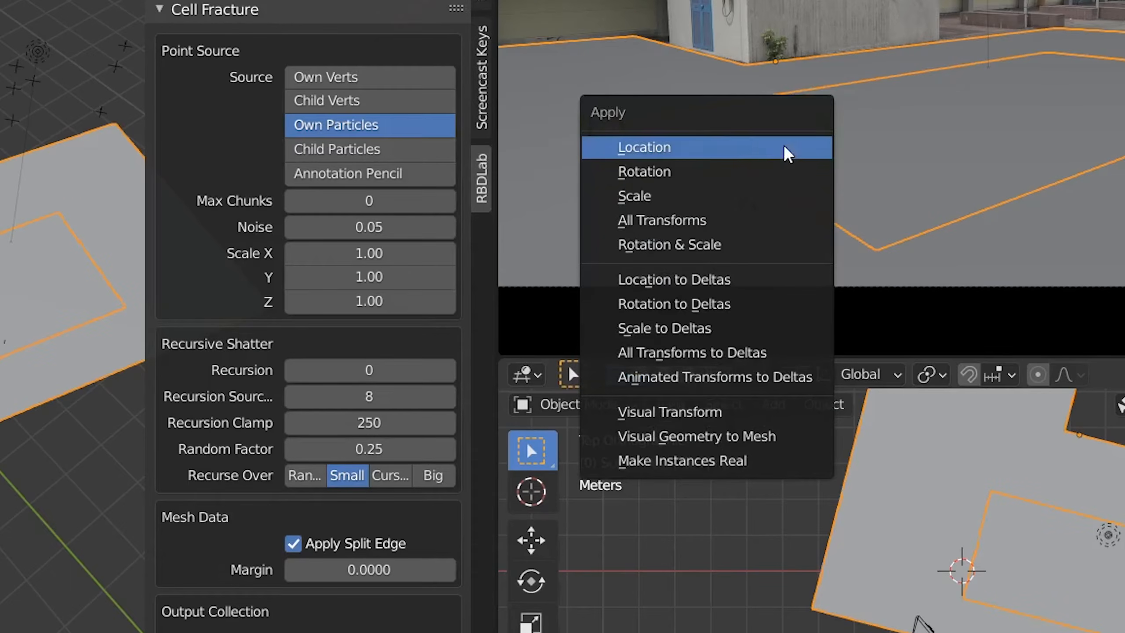
pyautogui.click(709, 197)
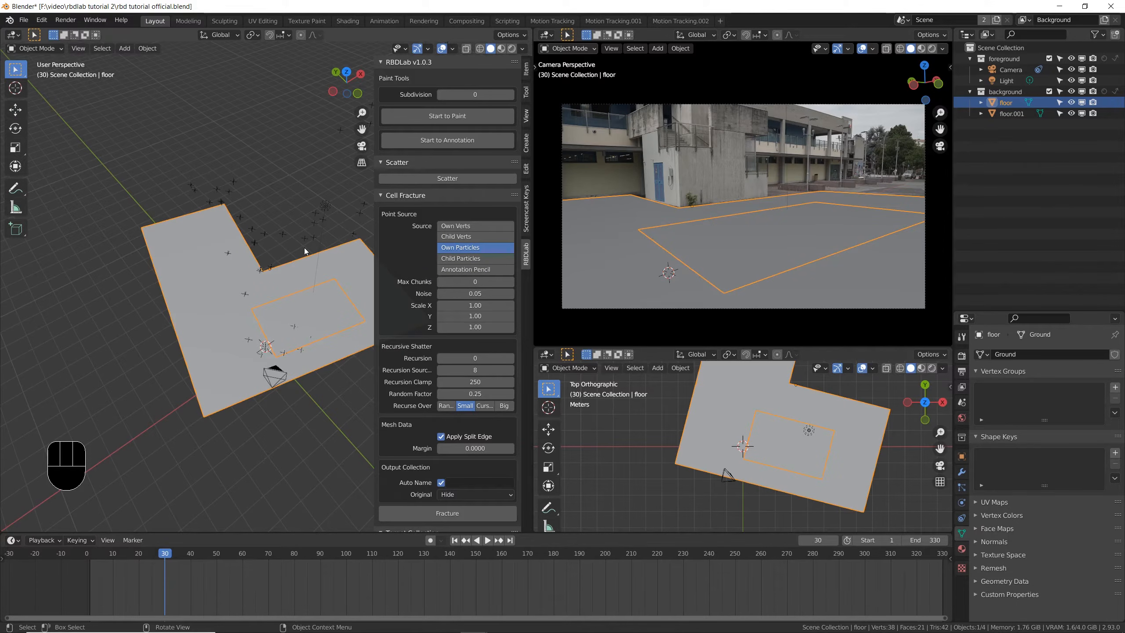
# - Select the cut-out floor piece and rename it "central floor"
pyautogui.moveTo(290, 256)
pyautogui.mouseDown(button='middle')
pyautogui.moveTo(311, 241)
pyautogui.moveTo(302, 219)
pyautogui.moveTo(287, 262)
pyautogui.mouseUp(button='middle')
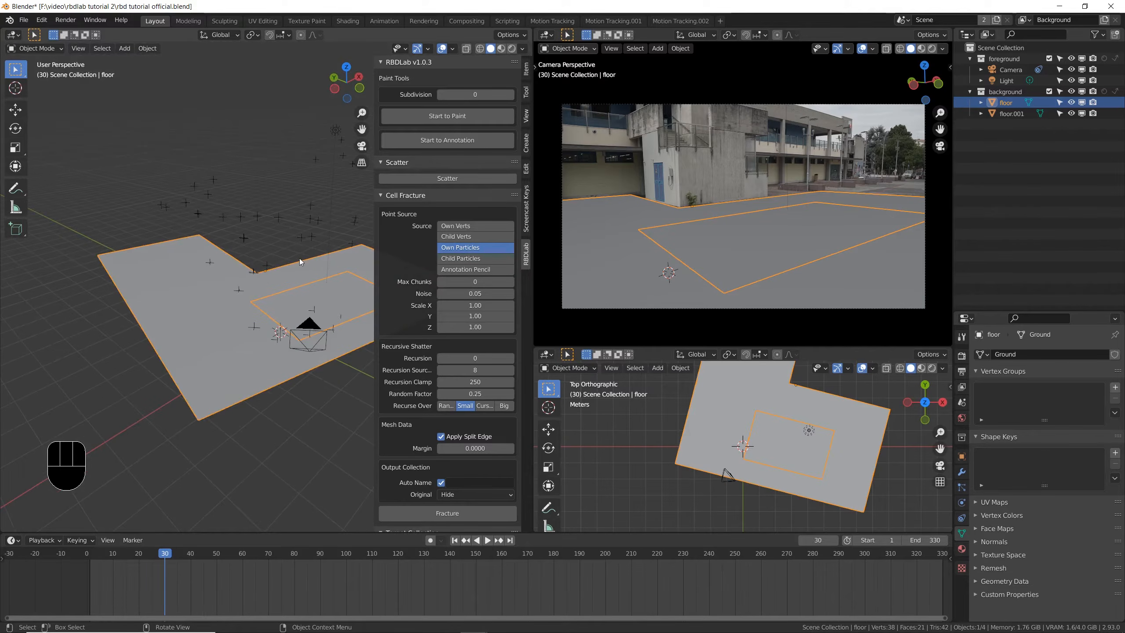
pyautogui.moveTo(309, 256); pyautogui.dragTo(289, 262, button='middle')
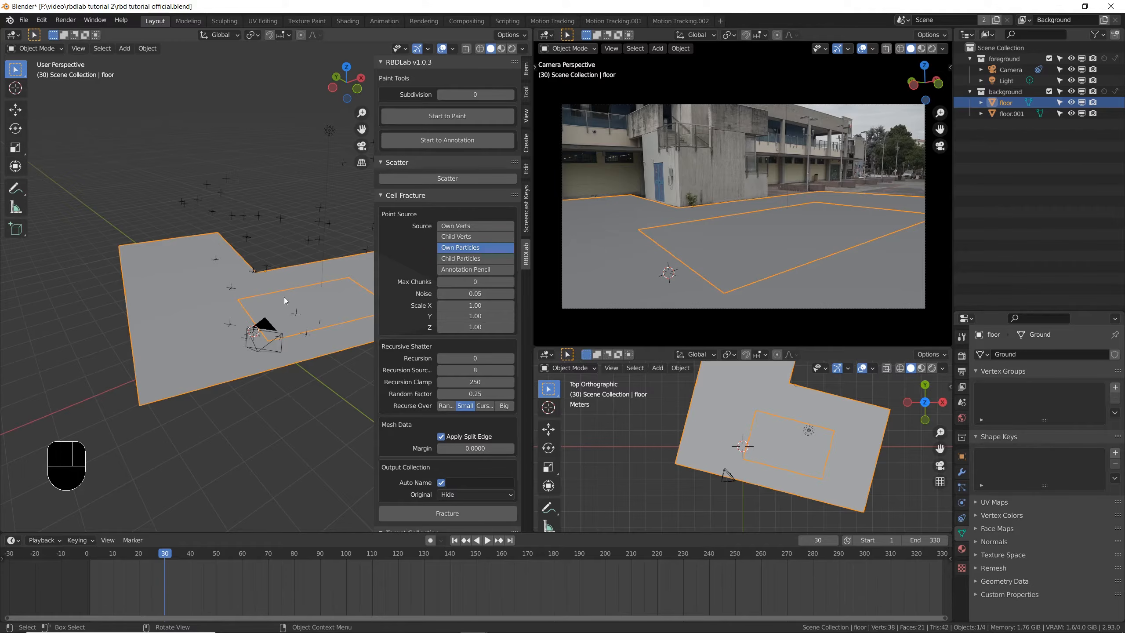
pyautogui.click(699, 241)
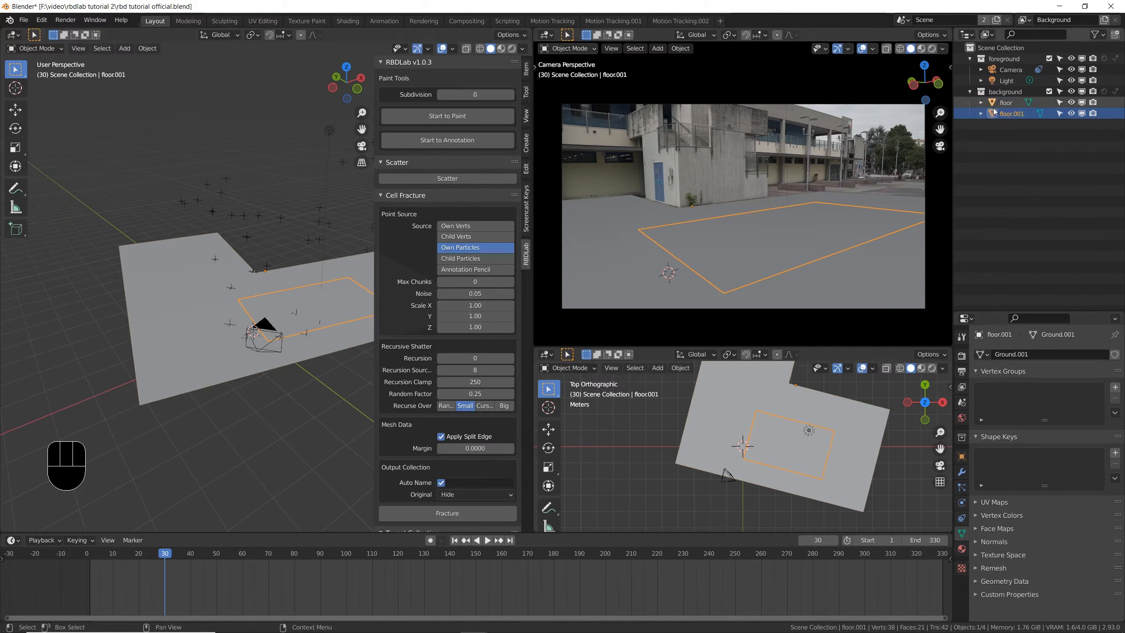
pyautogui.doubleClick(1012, 114)
pyautogui.write('cen')
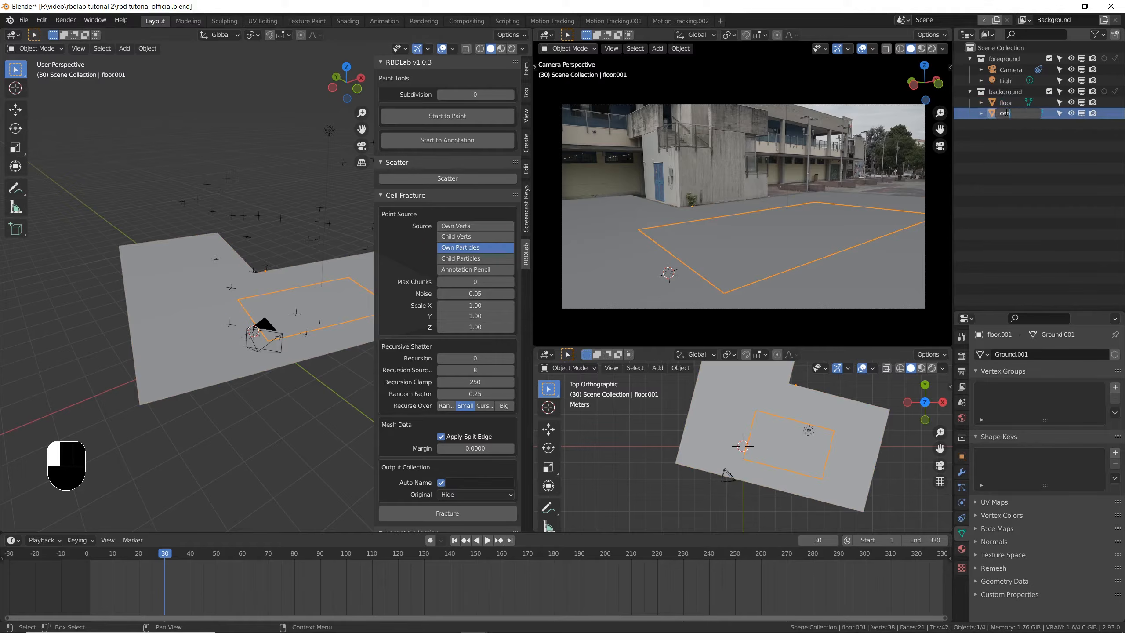
pyautogui.write('tral floor')
pyautogui.press('Return')
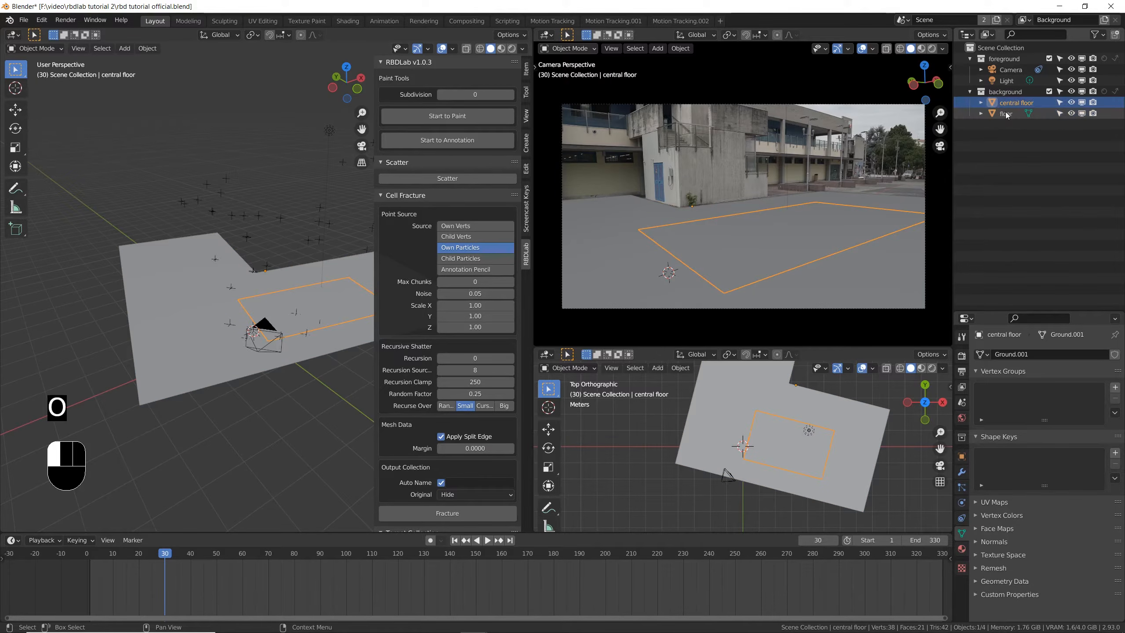
# - Apply the central floor's scale and set its origin to its geometry, saving the file
pyautogui.hotkey('ctrl', 'a')
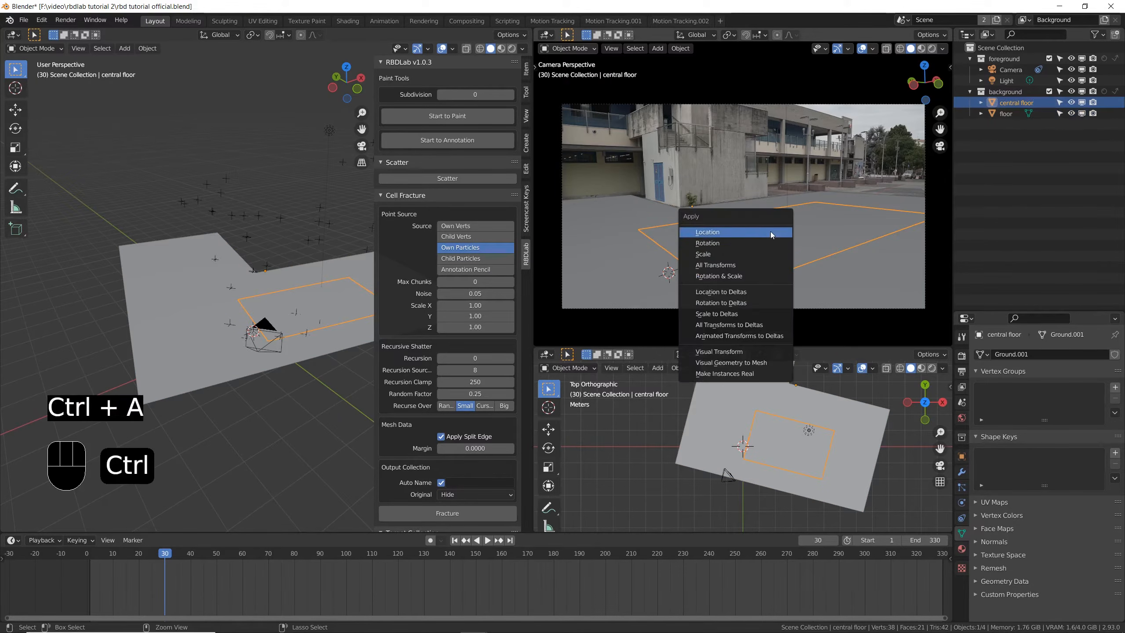
pyautogui.click(771, 253)
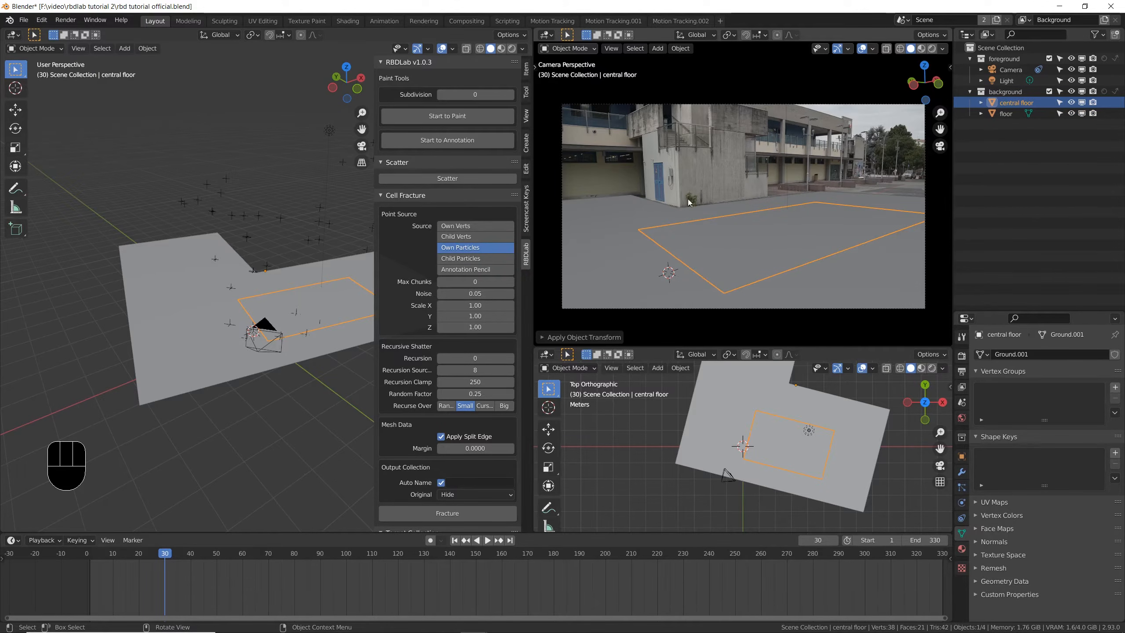
pyautogui.click(680, 48)
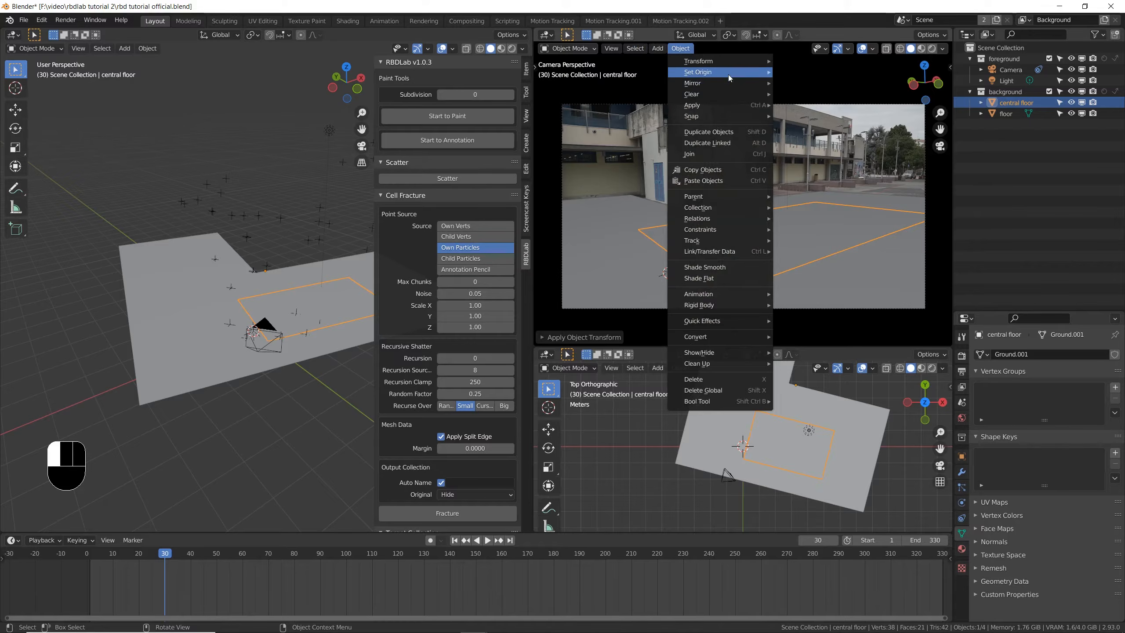
pyautogui.moveTo(719, 72)
pyautogui.click(808, 84)
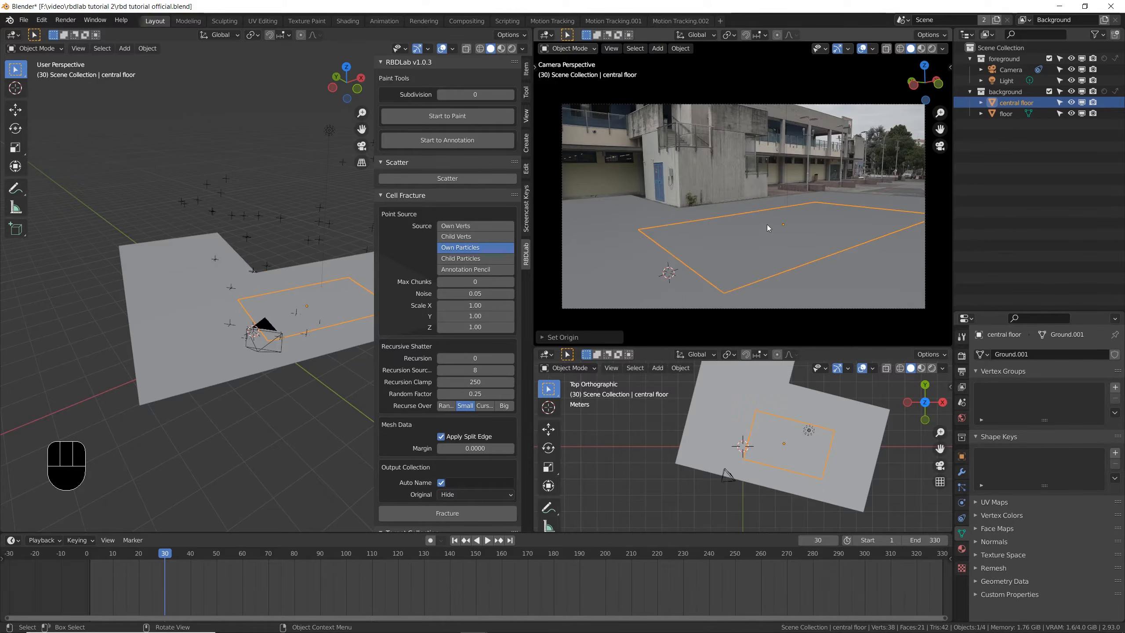
pyautogui.hotkey('ctrl', 's')
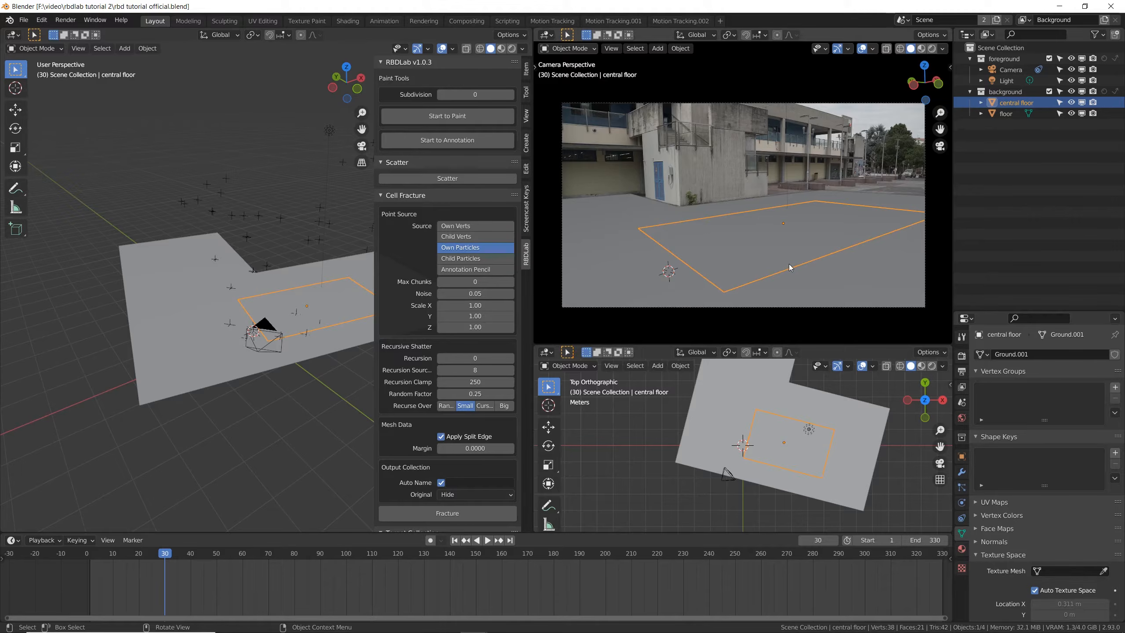
# - Create a new material for the central floor object and name it "central floor"
pyautogui.click(966, 556)
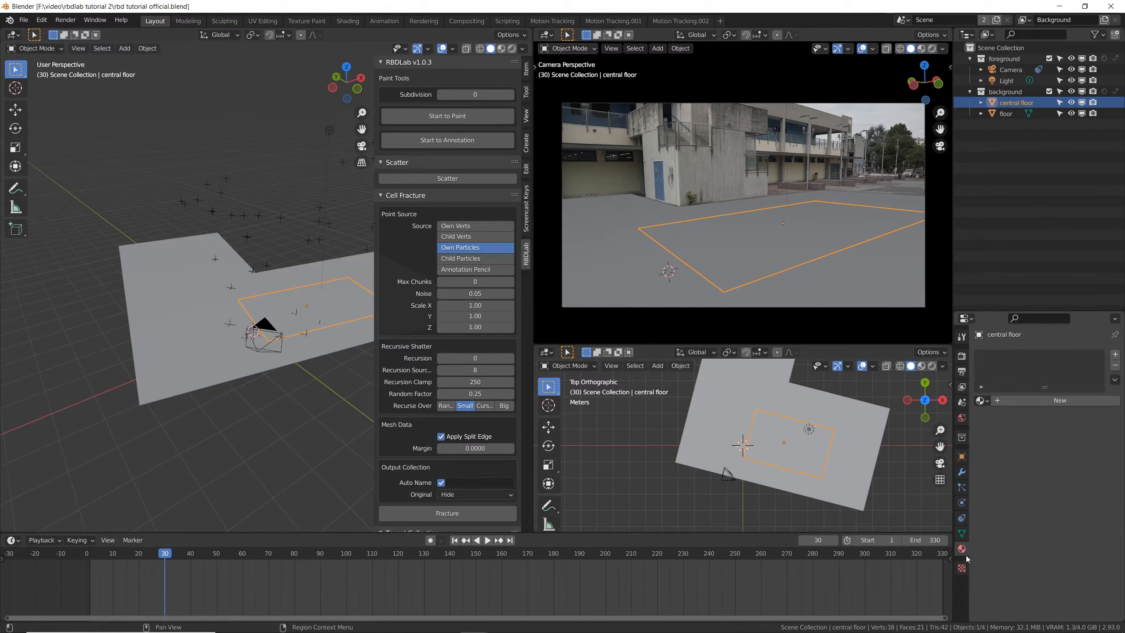
pyautogui.click(1041, 401)
pyautogui.click(1019, 401)
pyautogui.write('central floor')
pyautogui.press('Return')
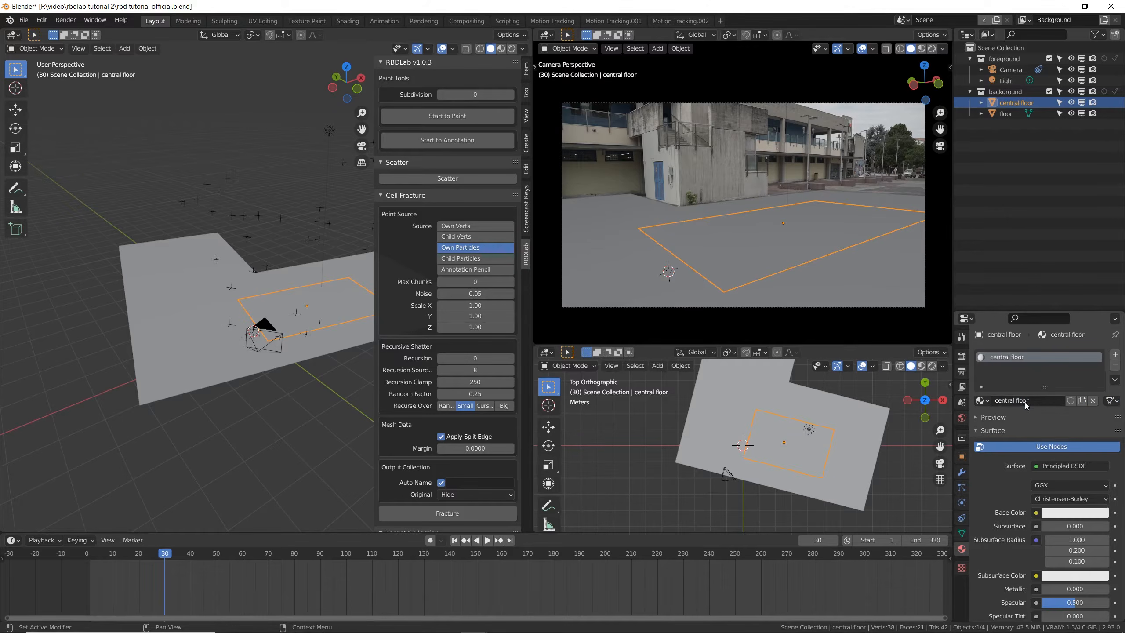
# - Change the top orthographic viewport into an enlarged Shader Editor showing the central floor's nodes, and save the file
pyautogui.click(551, 355)
pyautogui.click(576, 454)
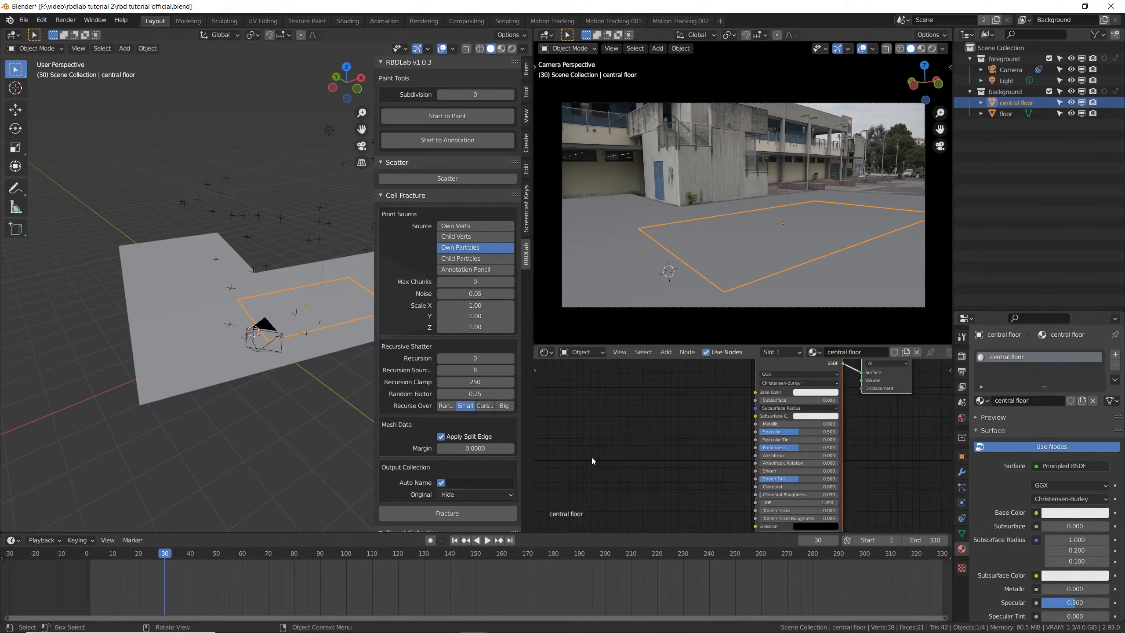
pyautogui.moveTo(741, 345); pyautogui.dragTo(740, 211)
pyautogui.scroll(3, 826, 322)
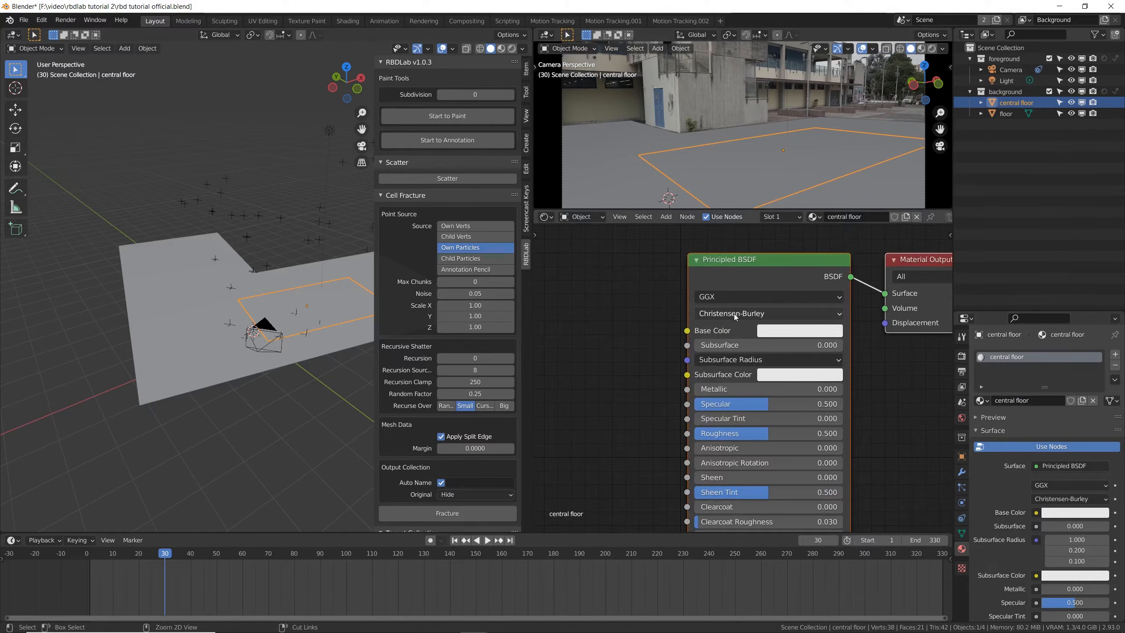
pyautogui.hotkey('ctrl', 's')
# - Find the Node Wrangler add-on in the preferences by searching "wrangler", leave it enabled, and save the preferences
pyautogui.click(41, 19)
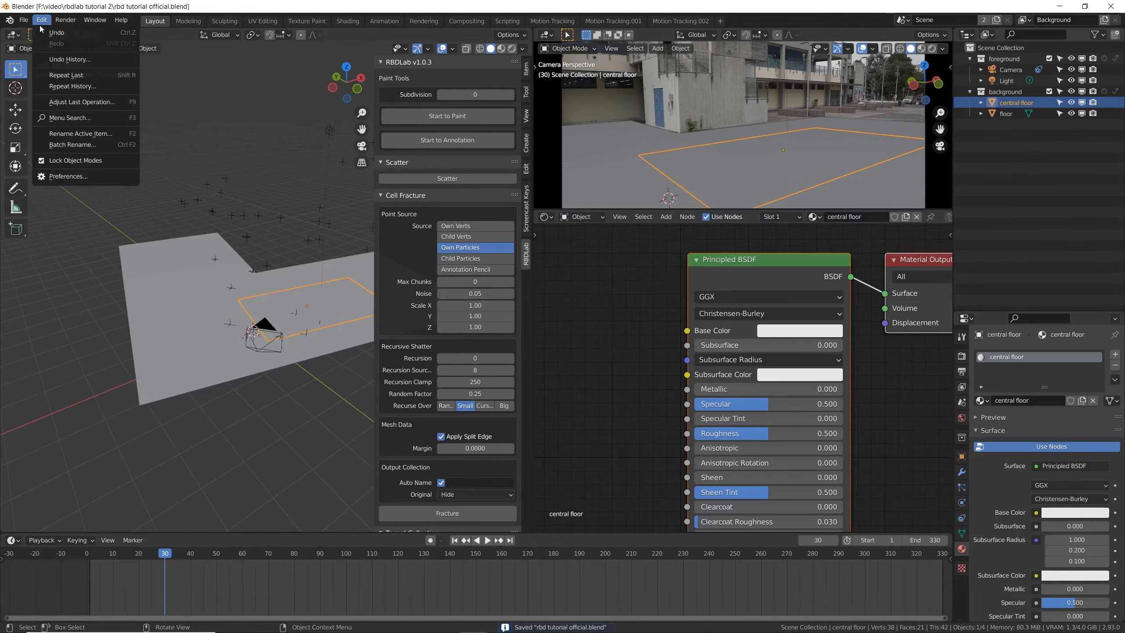
pyautogui.click(93, 175)
pyautogui.click(314, 53)
pyautogui.write('wrang')
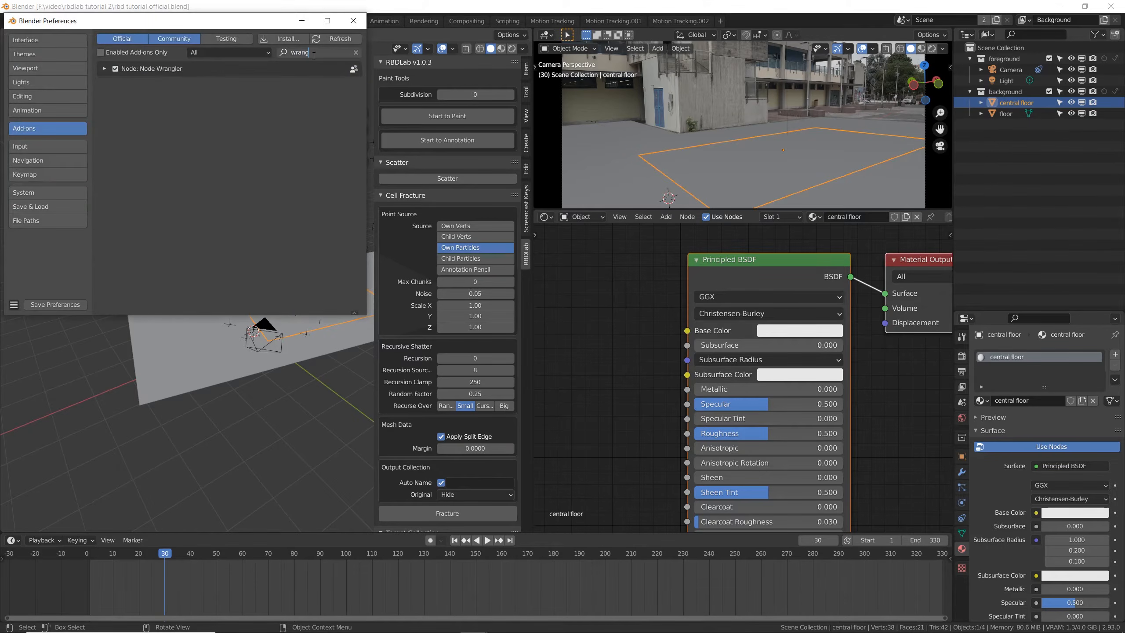
pyautogui.write('ler')
pyautogui.press('Return')
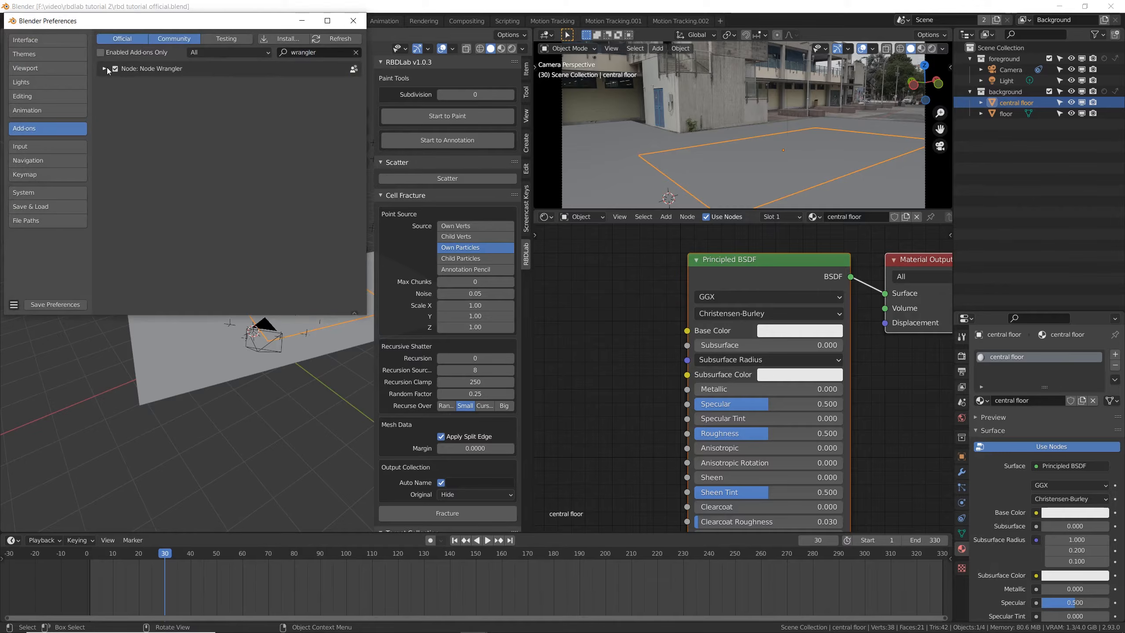
pyautogui.click(106, 68)
pyautogui.click(117, 70)
pyautogui.click(117, 69)
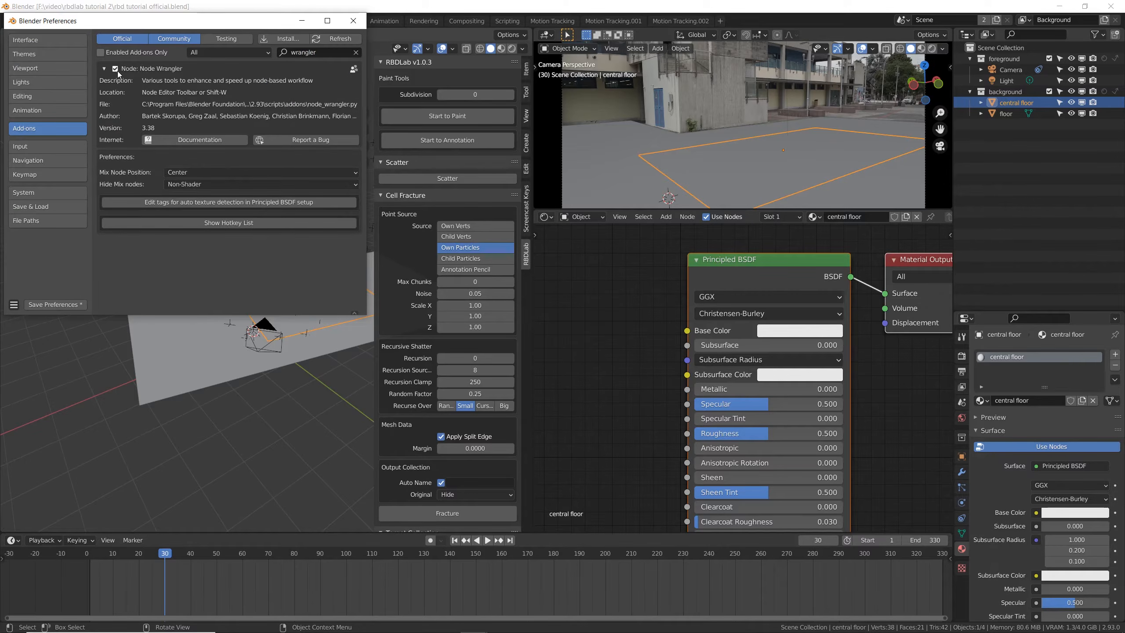
pyautogui.click(60, 304)
pyautogui.click(353, 21)
# - Add Node Wrangler's texture setup to the Principled BSDF node of the central floor material
pyautogui.scroll(-3, 671, 288)
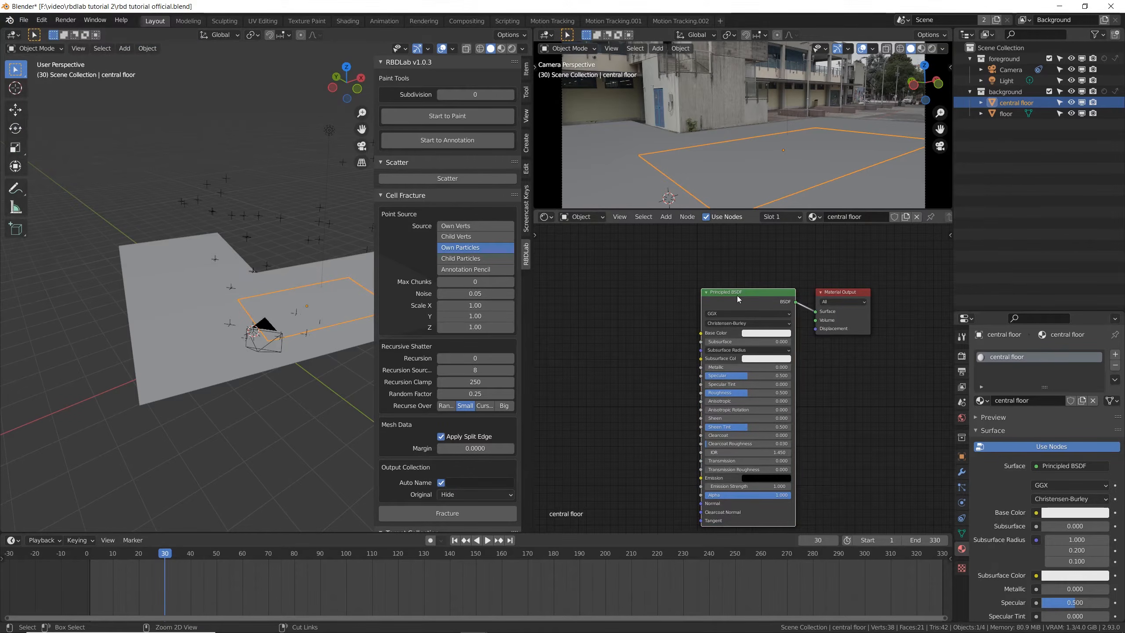
pyautogui.hotkey('ctrl', 't')
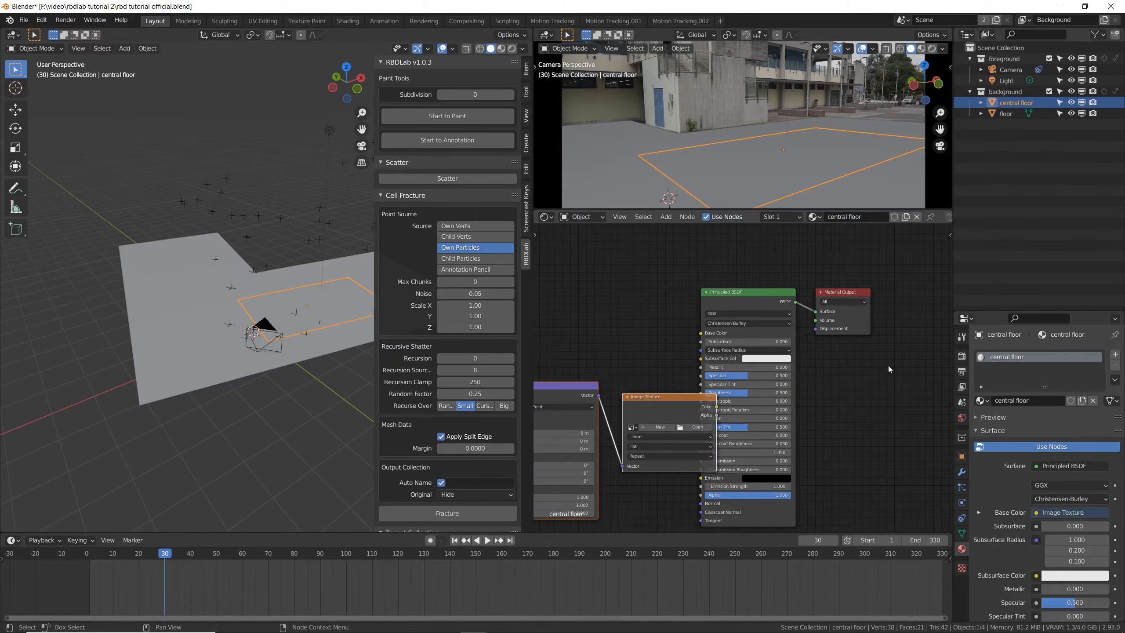
pyautogui.press('Home')
# - Delete the Texture Coordinate and Mapping nodes and move the Image Texture node clear of the Principled BSDF
pyautogui.scroll(3, 666, 407)
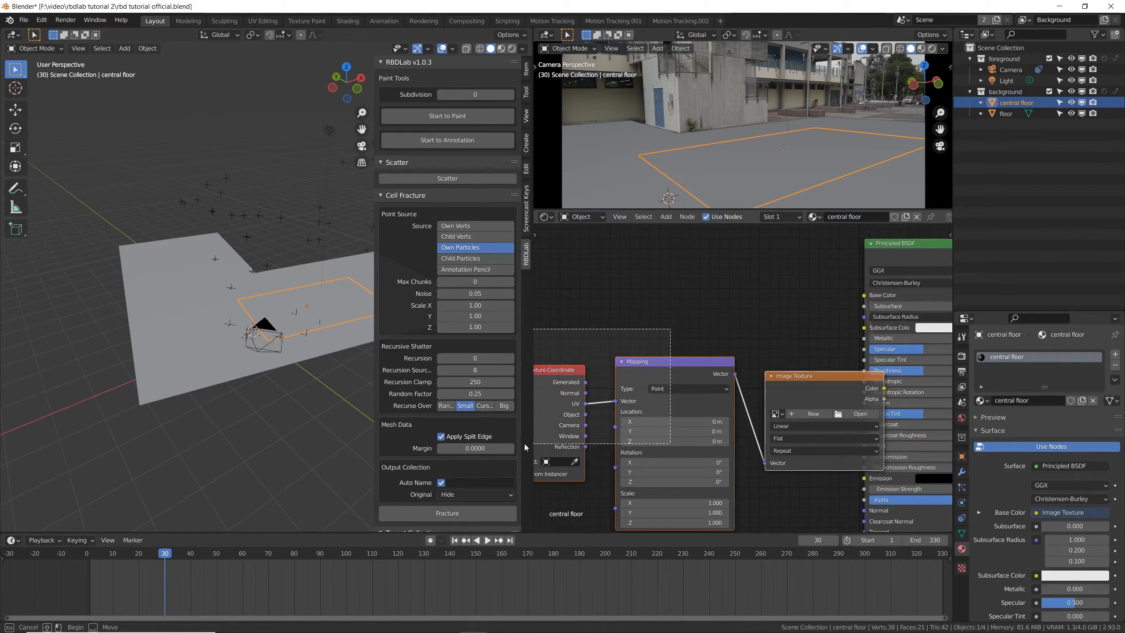
pyautogui.press('x')
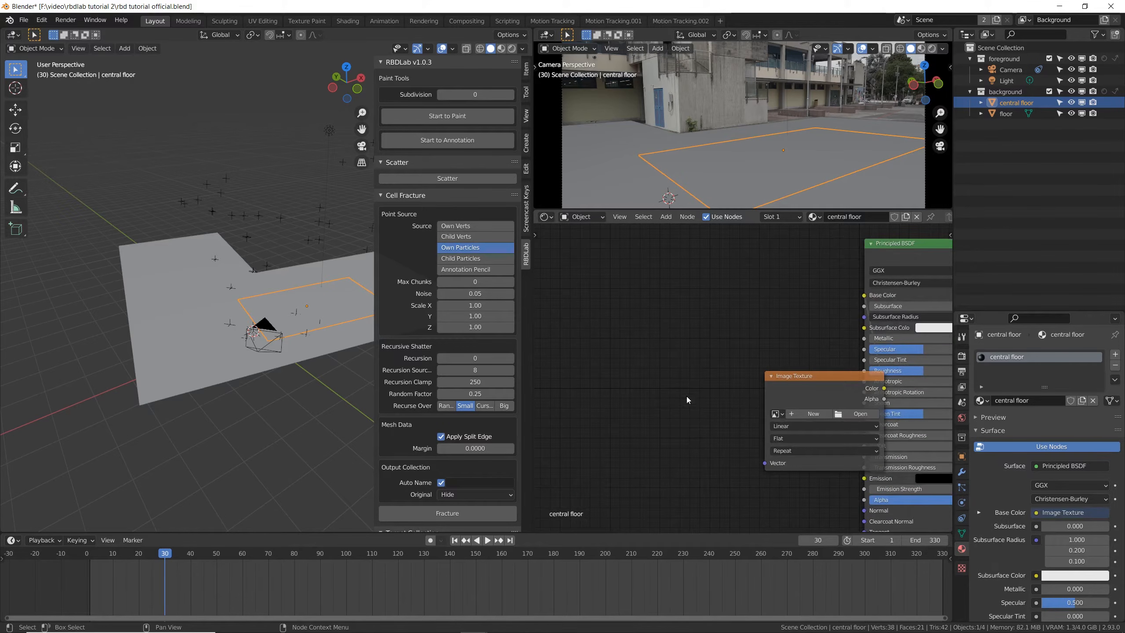
pyautogui.click(825, 375)
pyautogui.moveTo(823, 374); pyautogui.dragTo(690, 312)
pyautogui.scroll(2, 728, 353)
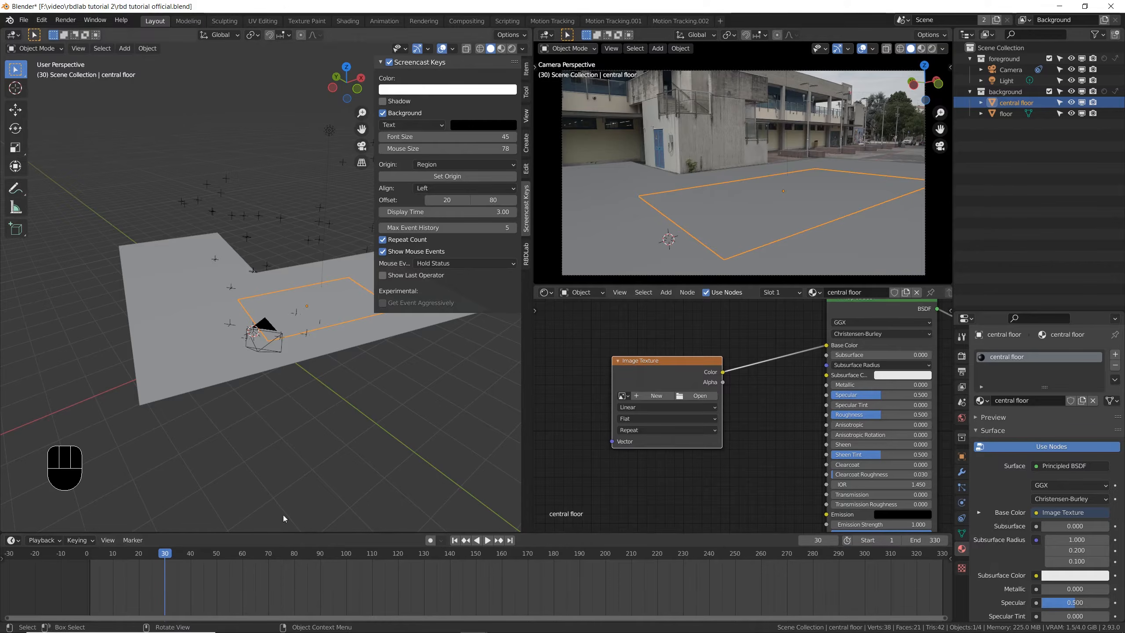
# - Scrub through the shot to check how the camera frames the central floor, and return to frame 30
pyautogui.moveTo(282, 553); pyautogui.dragTo(332, 541)
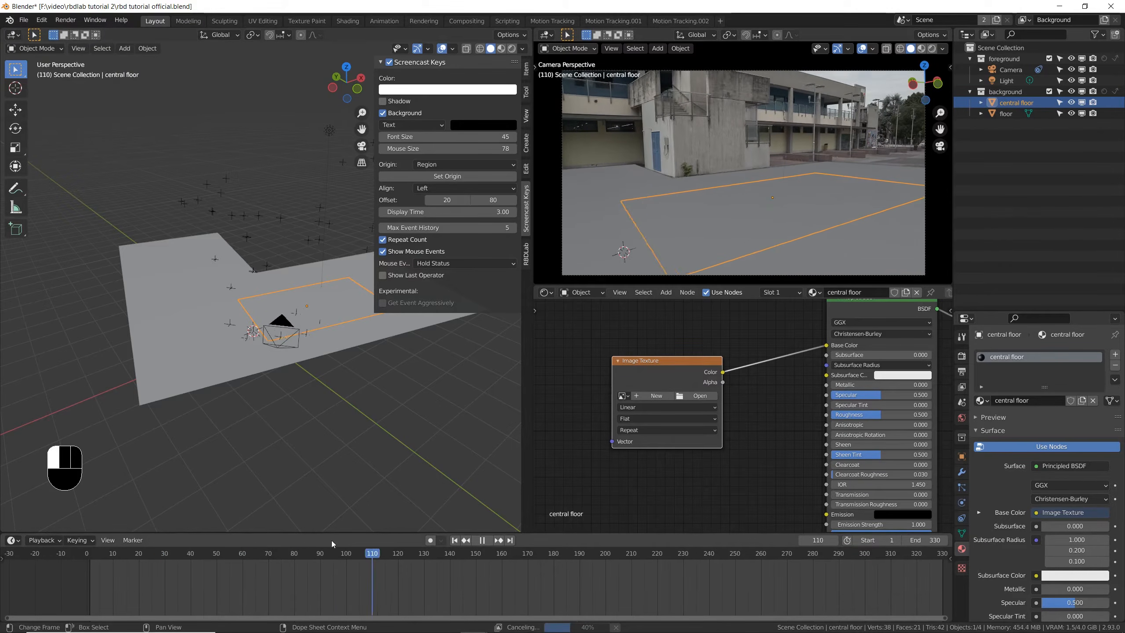
pyautogui.press('Escape')
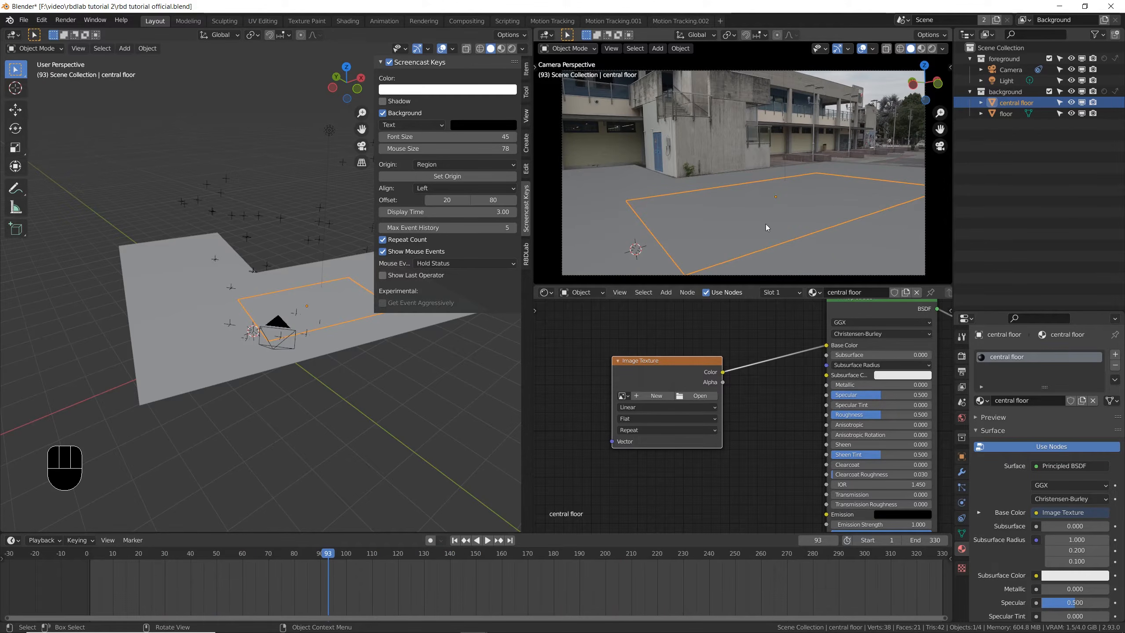
pyautogui.moveTo(730, 534); pyautogui.dragTo(761, 532)
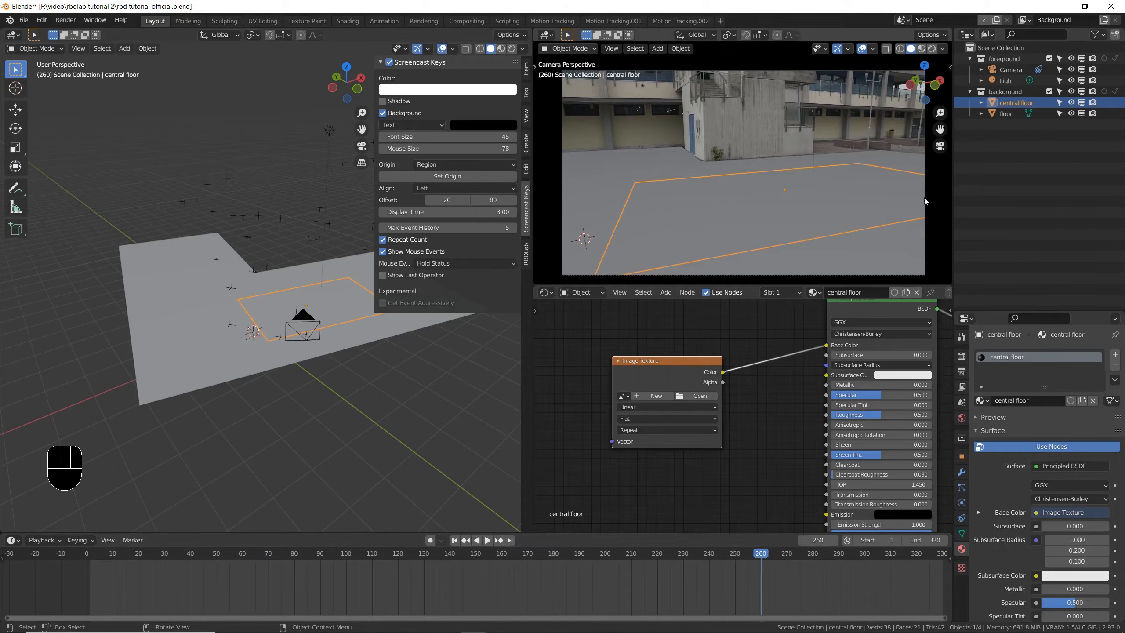
pyautogui.moveTo(759, 567); pyautogui.dragTo(165, 561)
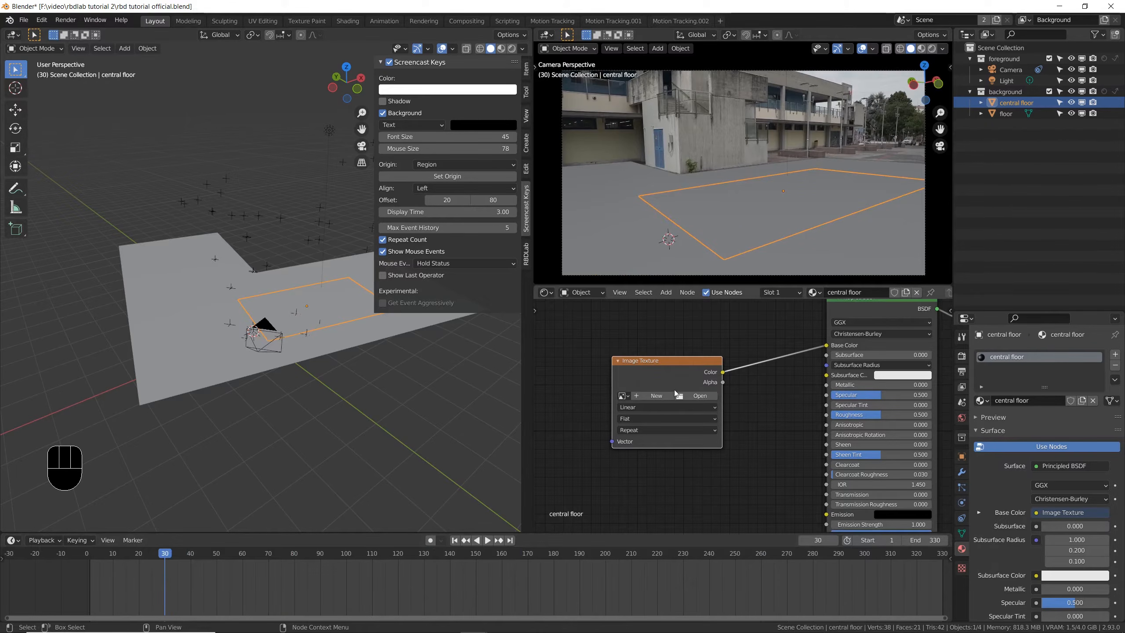
# - Load the footage frame sequenza senza color029.png into the Image Texture node of the central floor material
pyautogui.scroll(2, 678, 395)
pyautogui.click(707, 402)
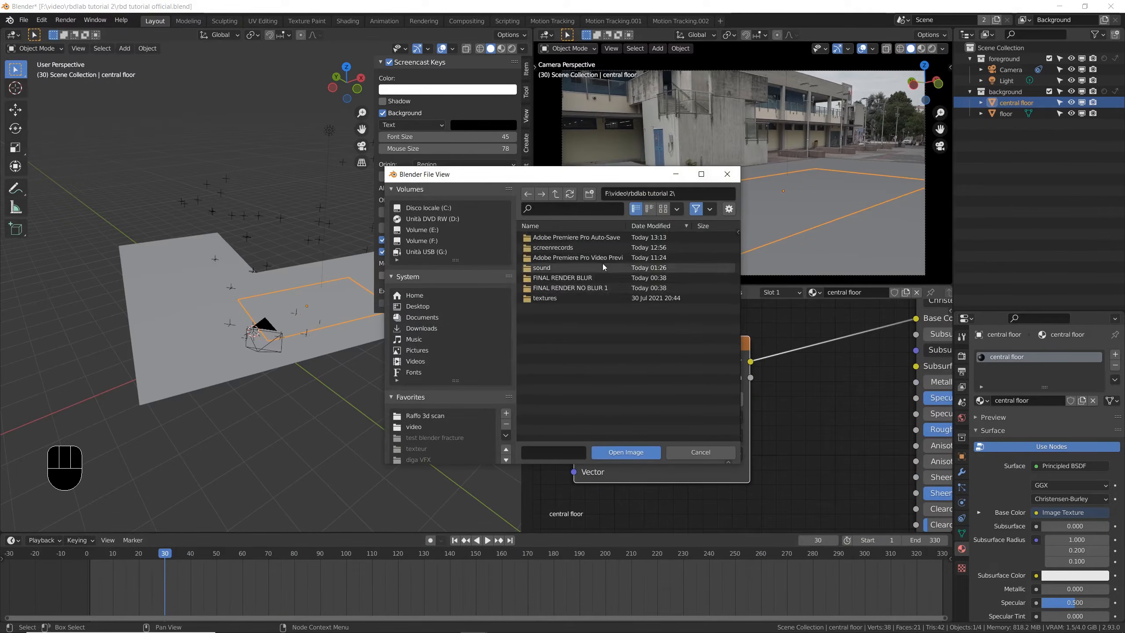
pyautogui.scroll(-5, 589, 403)
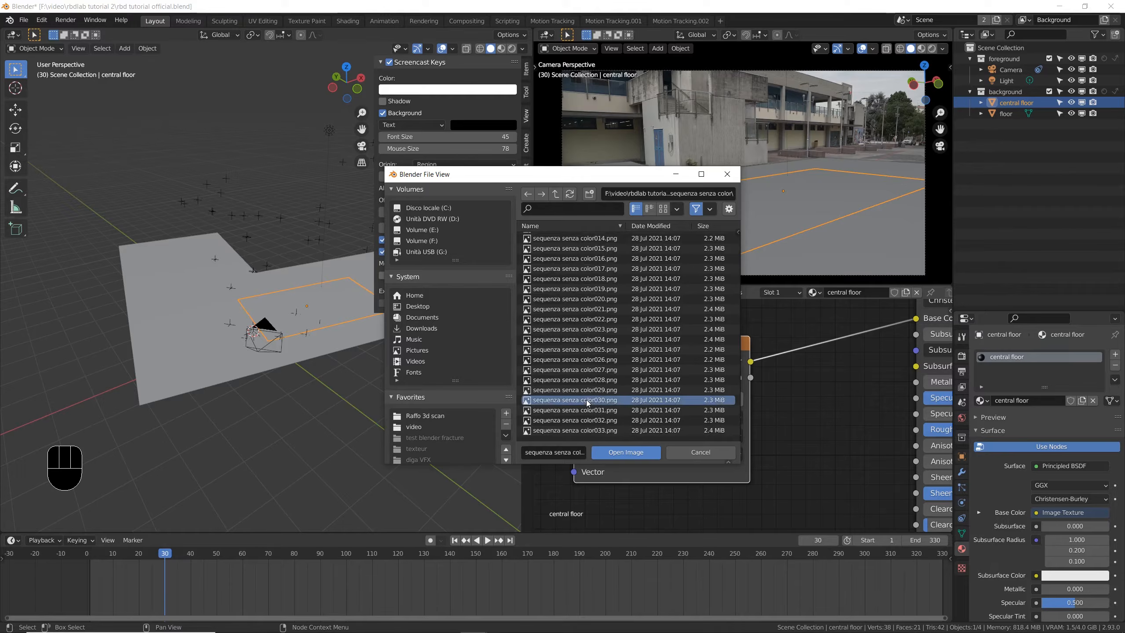
pyautogui.click(581, 401)
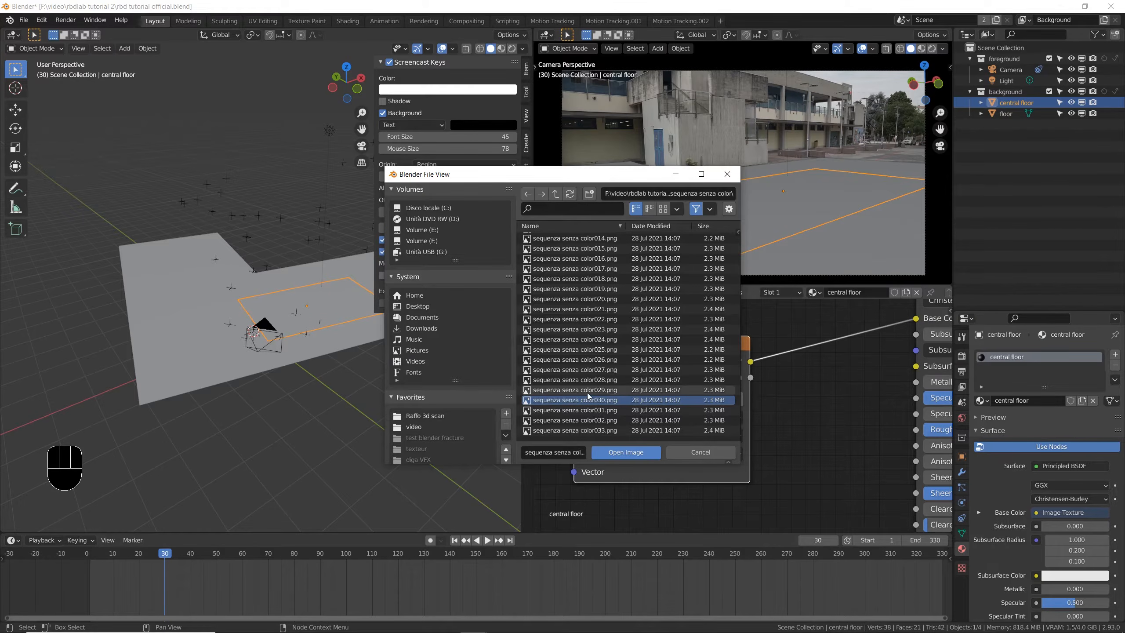
pyautogui.click(587, 392)
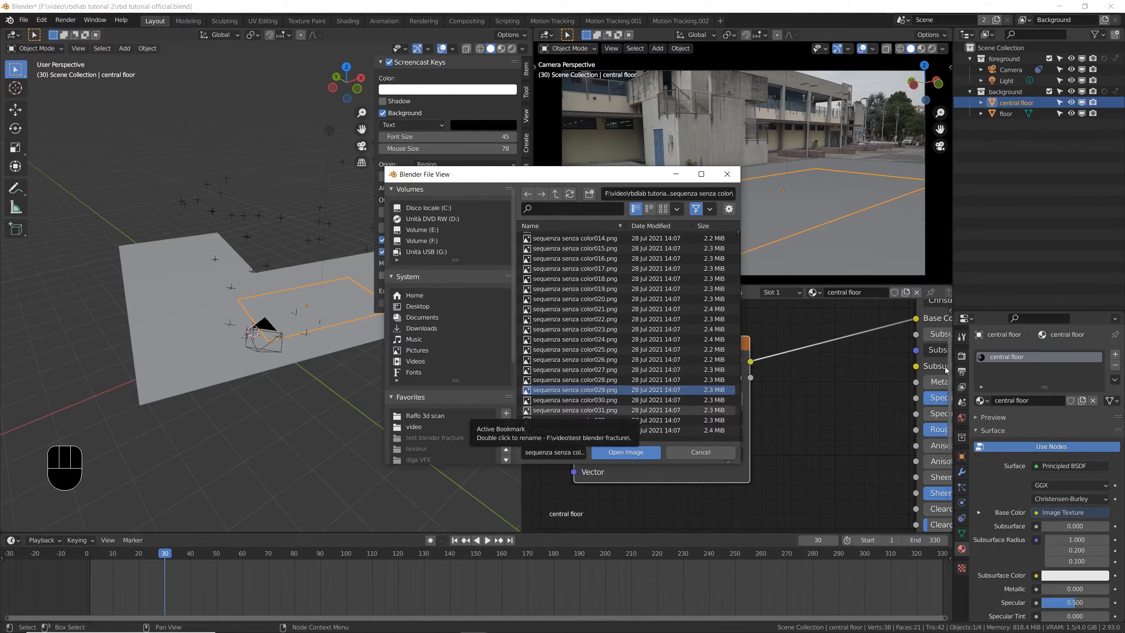
pyautogui.click(961, 372)
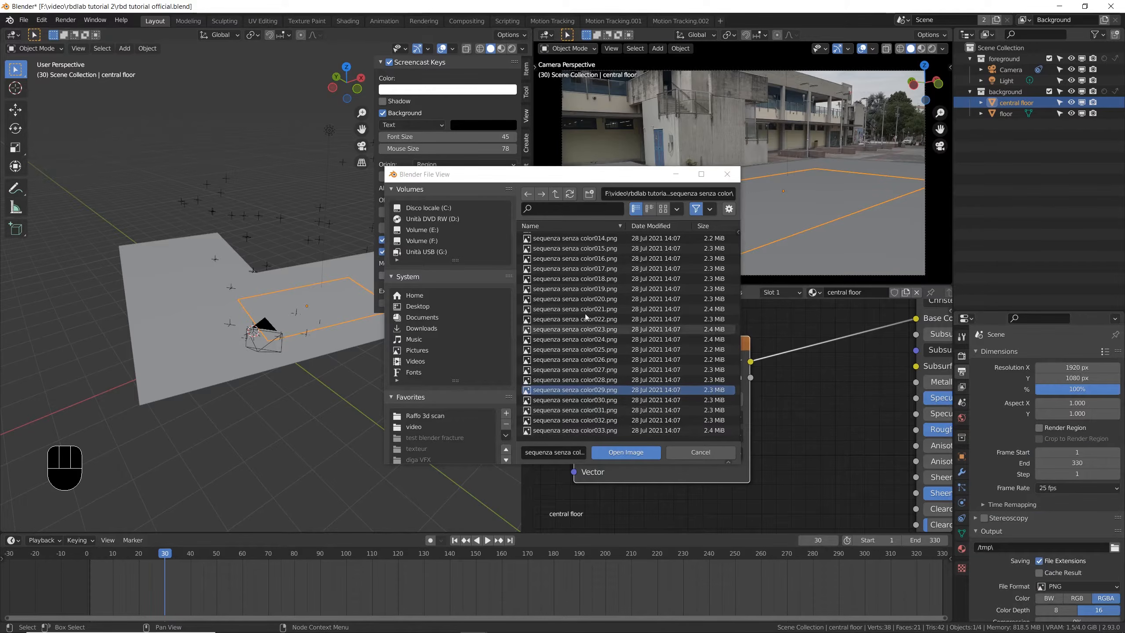
pyautogui.scroll(5, 621, 310)
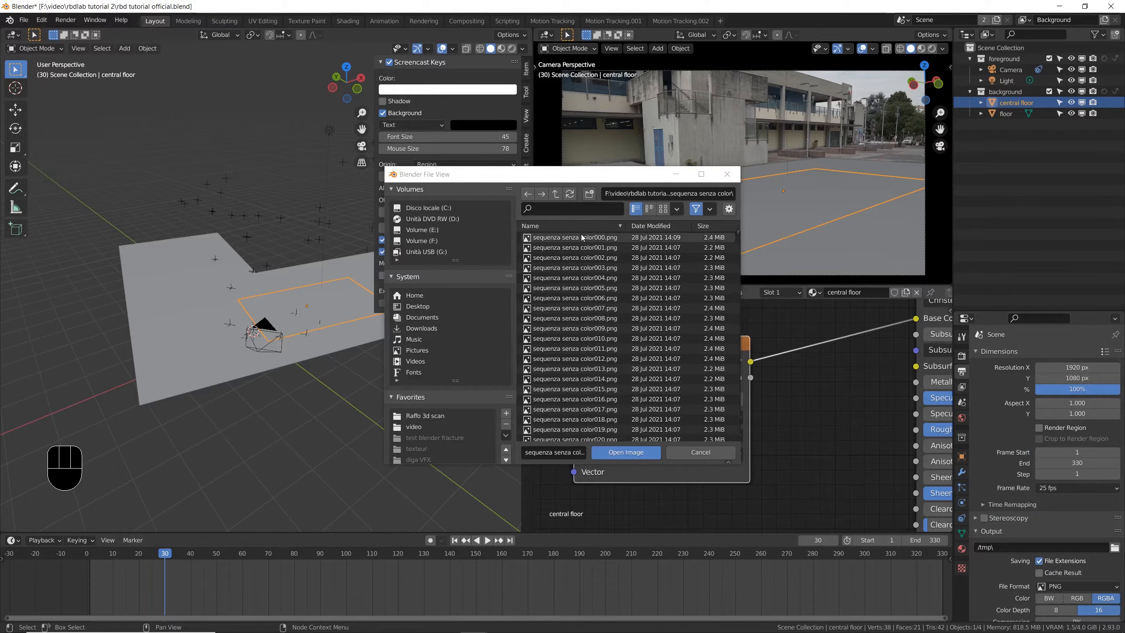
pyautogui.scroll(-6, 601, 353)
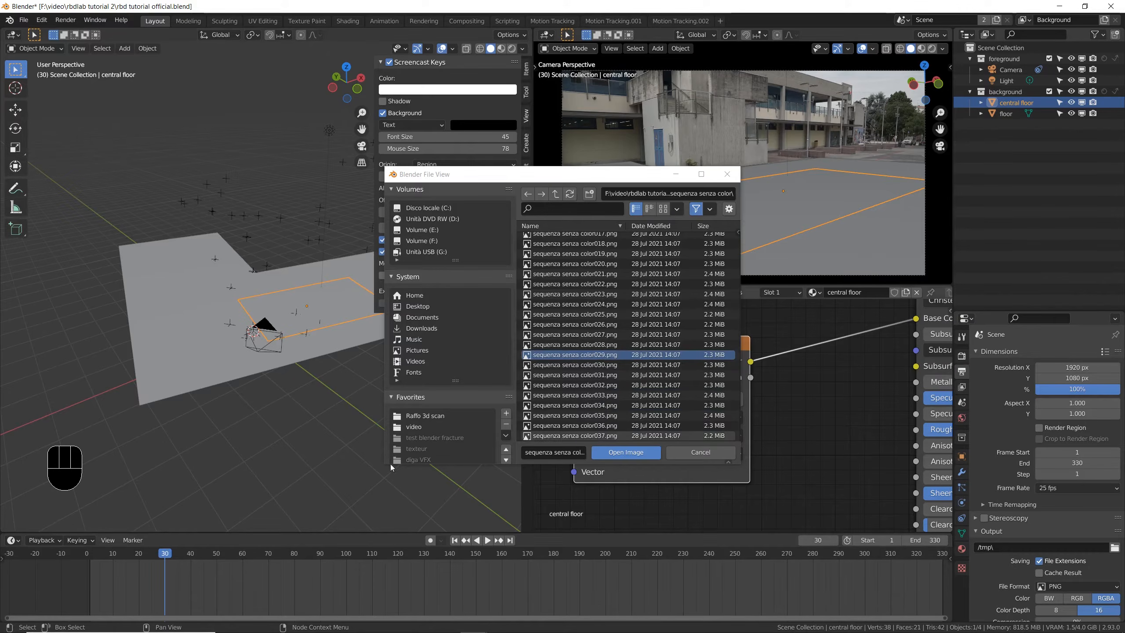
pyautogui.click(626, 453)
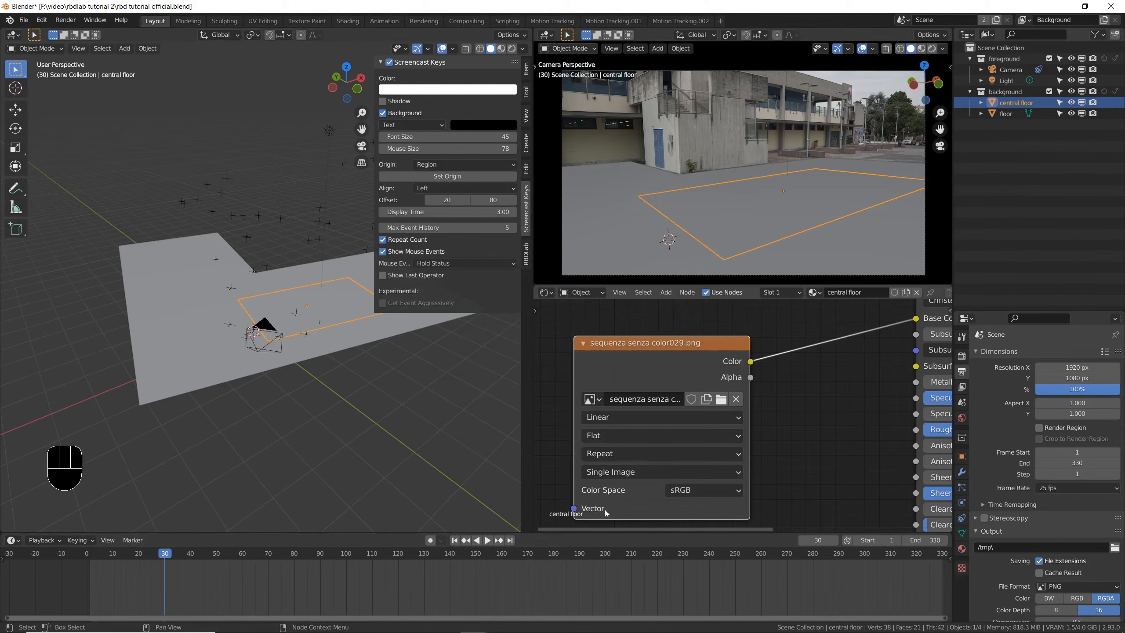
# - Show the camera view in rendered shading and UV-map all central floor faces with Project from View
pyautogui.click(932, 48)
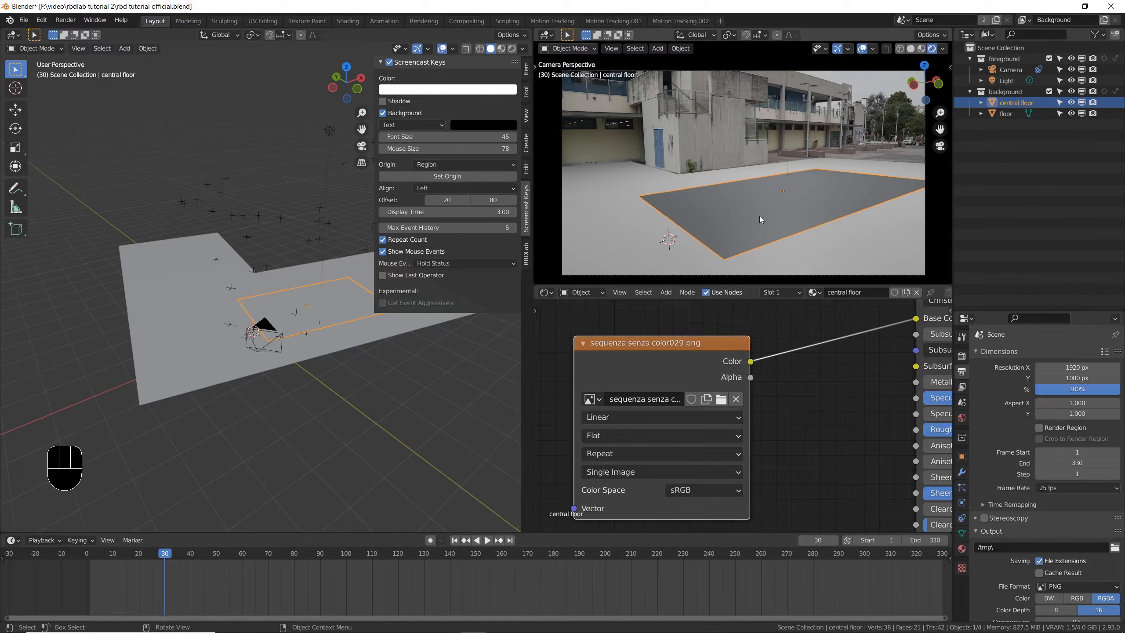
pyautogui.press('Tab')
pyautogui.press('a')
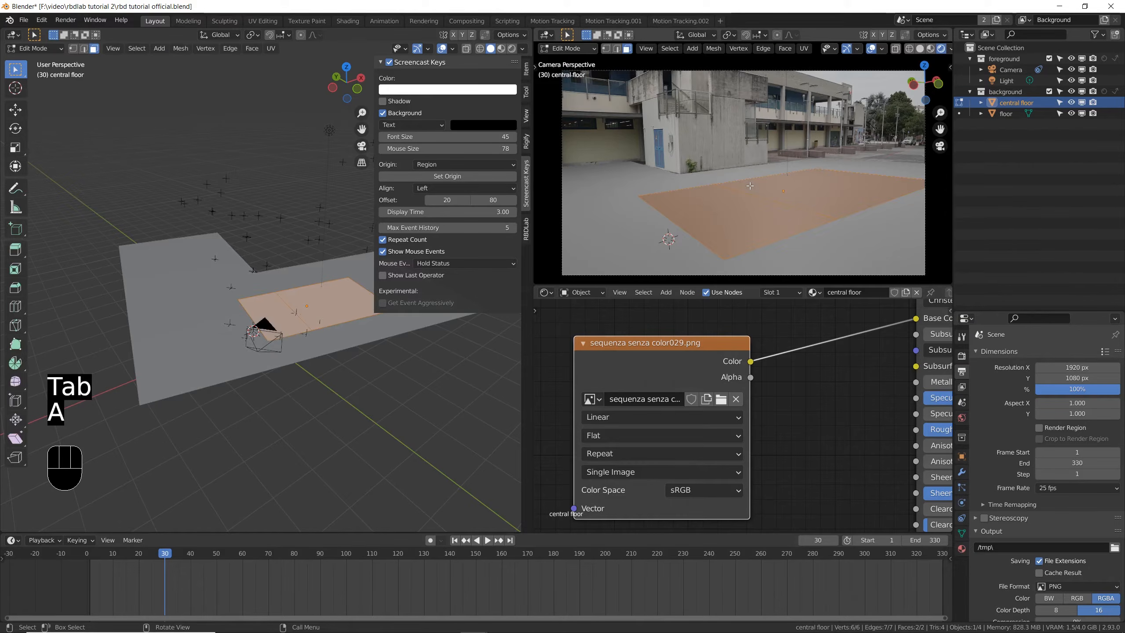
pyautogui.press('u')
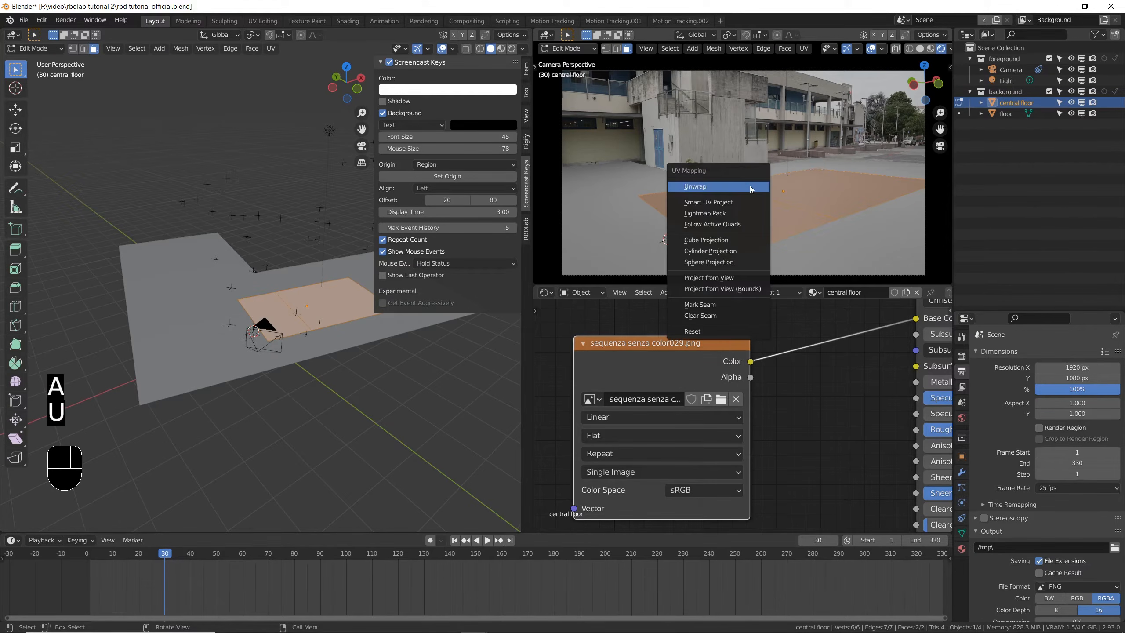
pyautogui.click(725, 277)
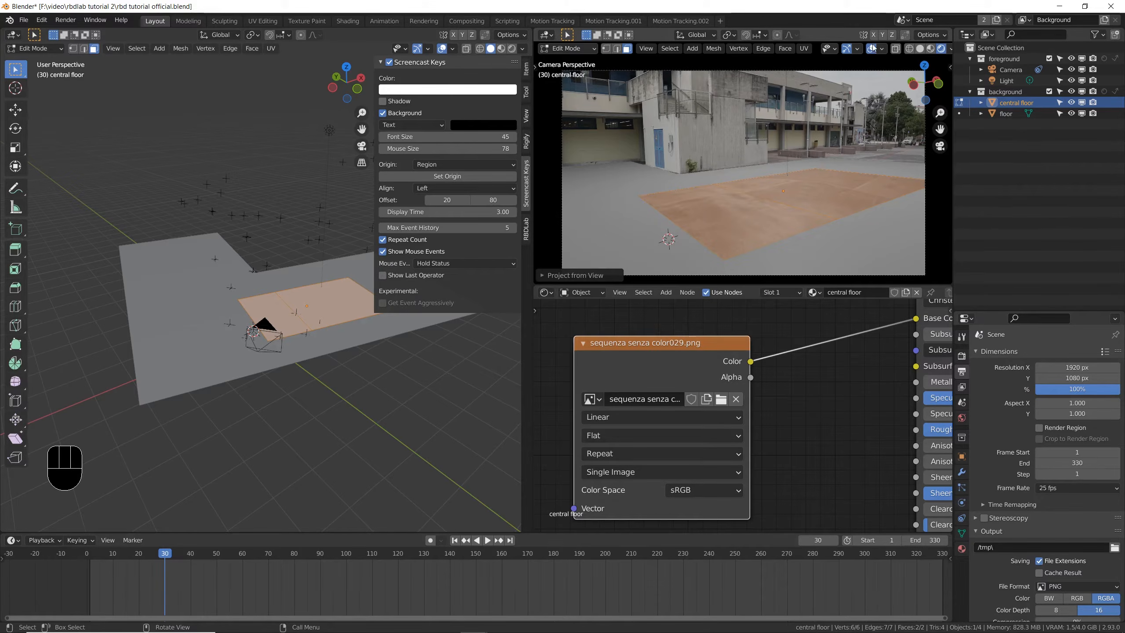
pyautogui.hotkey('shift', 'alt', 'z')
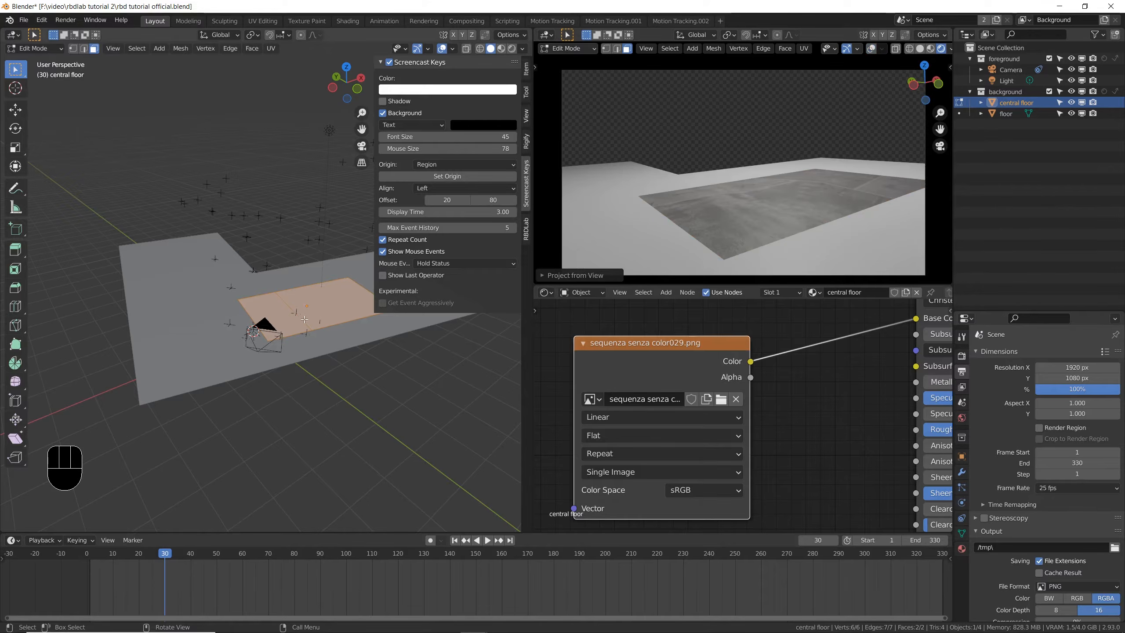
# - Subdivide all faces of the central floor three times, return to Object Mode and save the file
pyautogui.scroll(5, 304, 317)
pyautogui.scroll(-4, 301, 314)
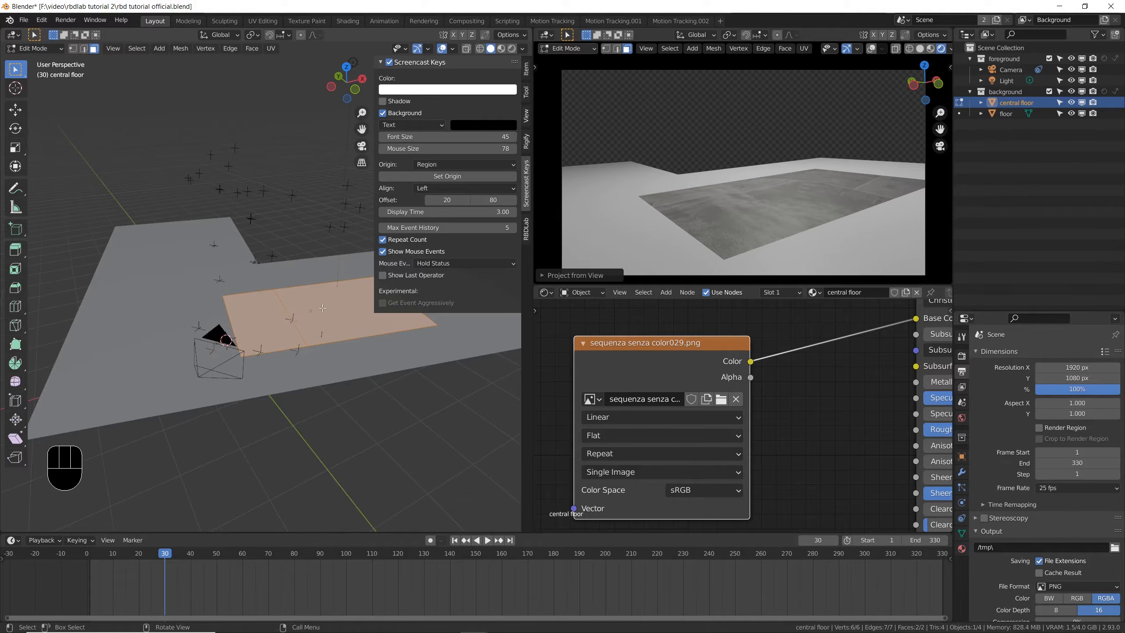
pyautogui.scroll(2, 319, 307)
pyautogui.rightClick(293, 303)
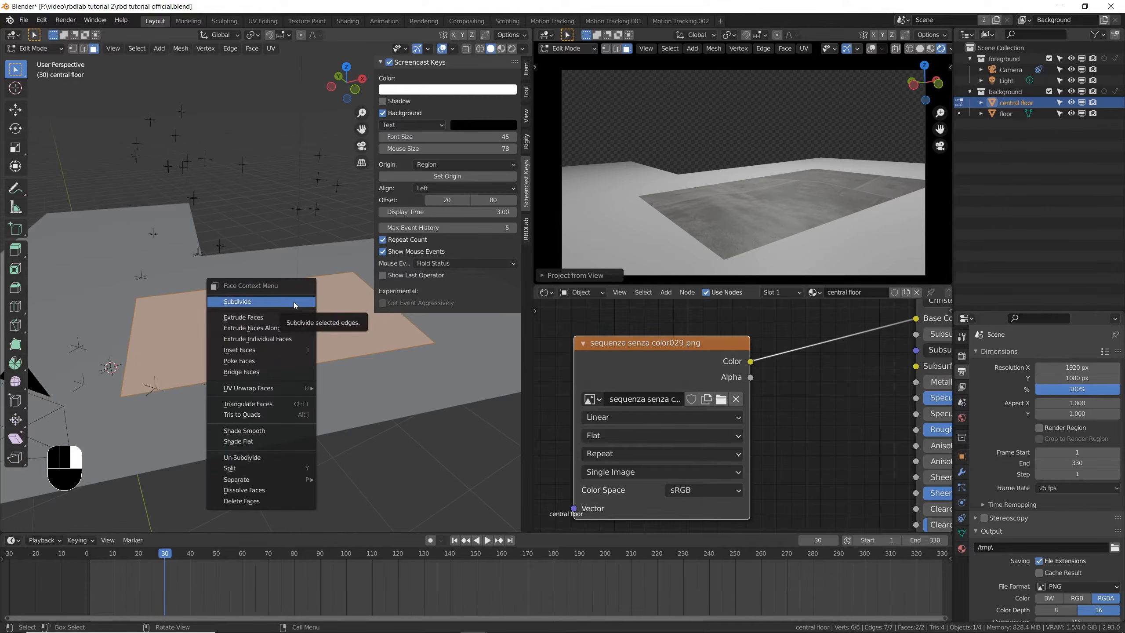
pyautogui.click(294, 302)
pyautogui.rightClick(293, 302)
pyautogui.click(294, 302)
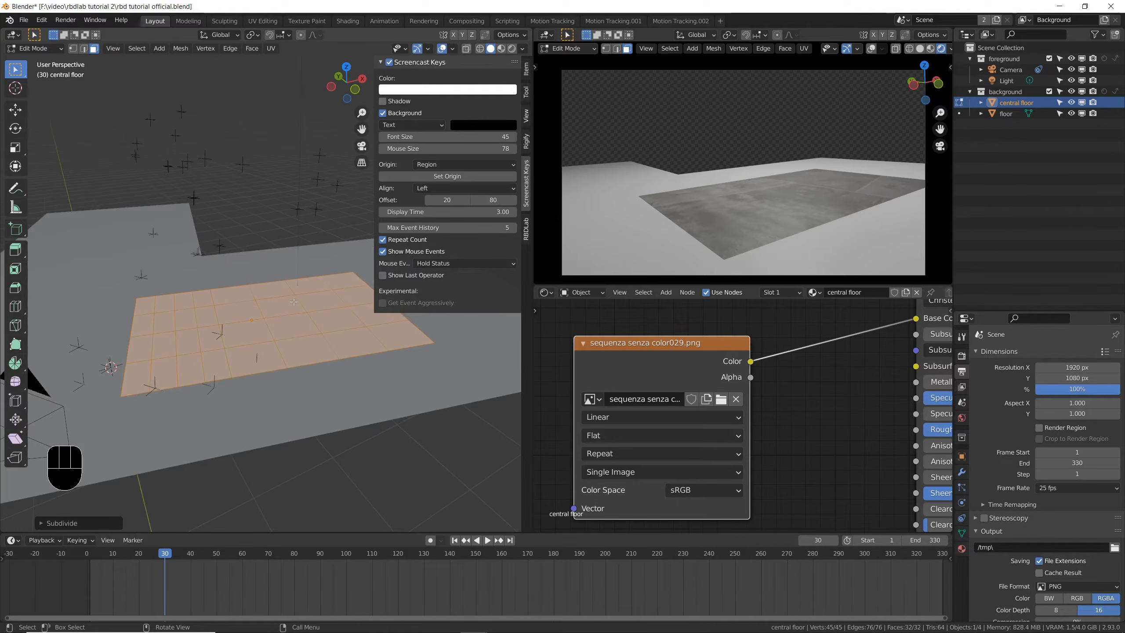
pyautogui.rightClick(294, 302)
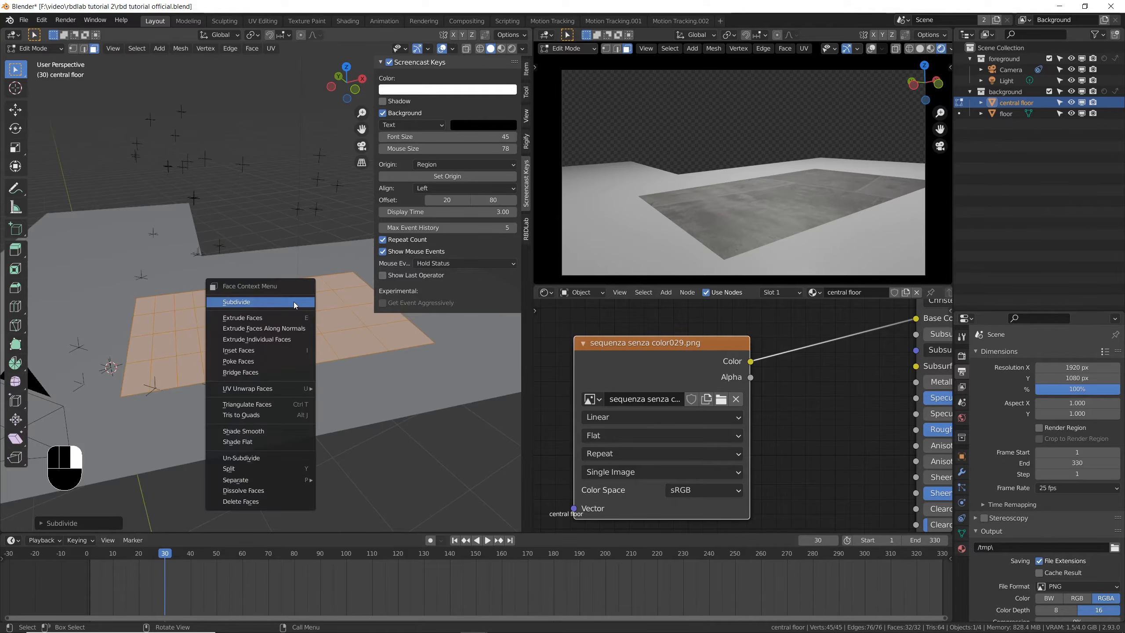
pyautogui.click(293, 302)
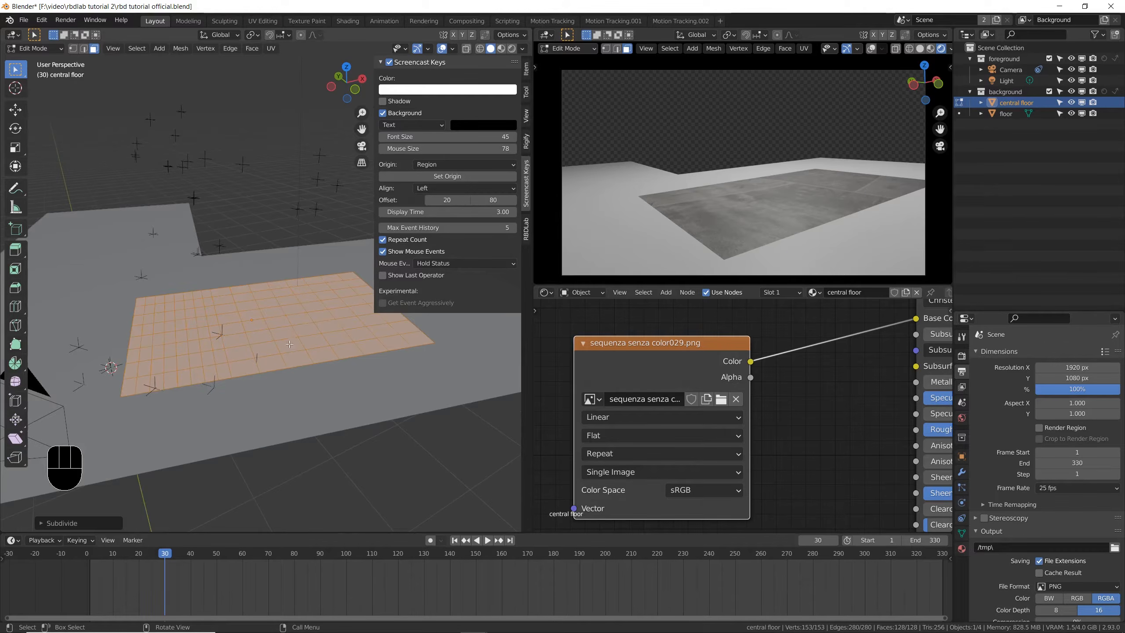
pyautogui.press('Tab')
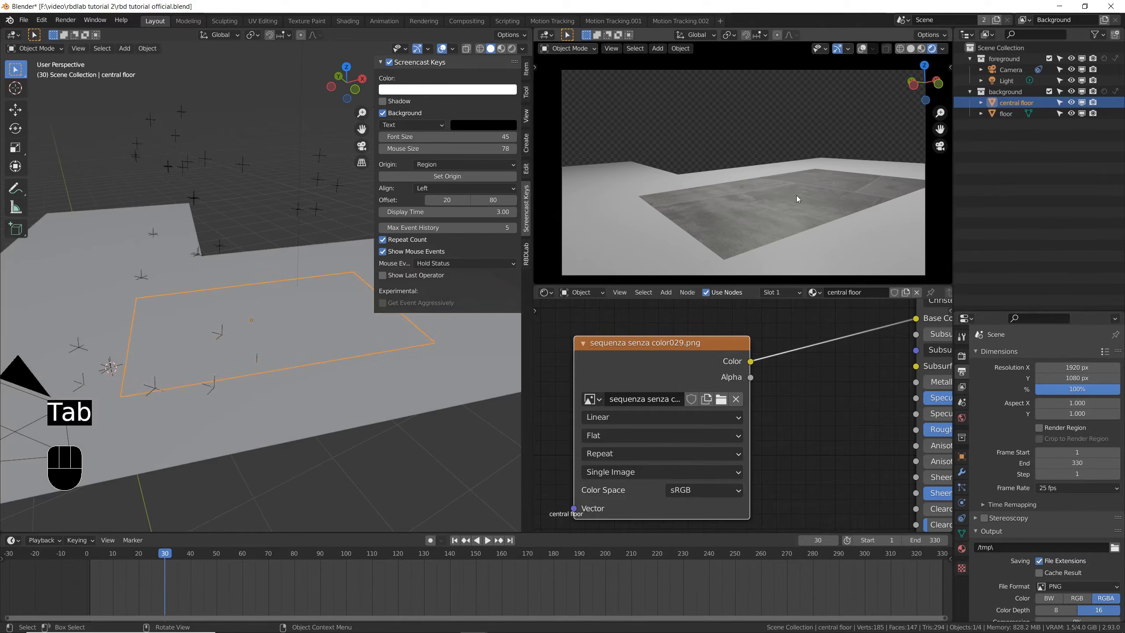
pyautogui.hotkey('ctrl', 's')
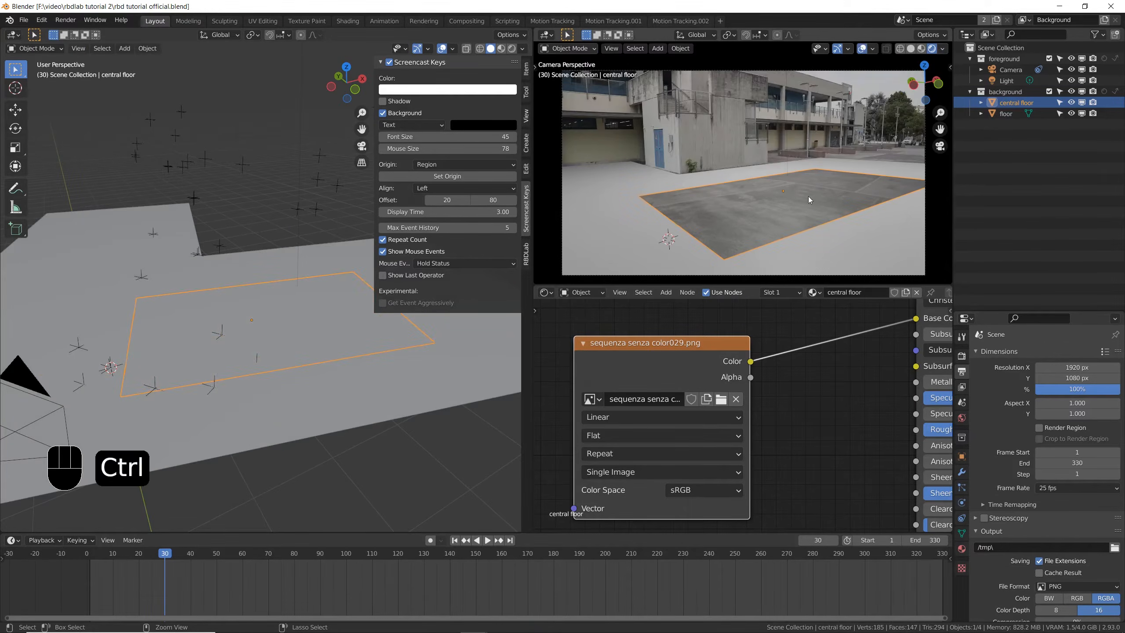
# - Select the surrounding floor object and set the render engine to Cycles
pyautogui.click(633, 225)
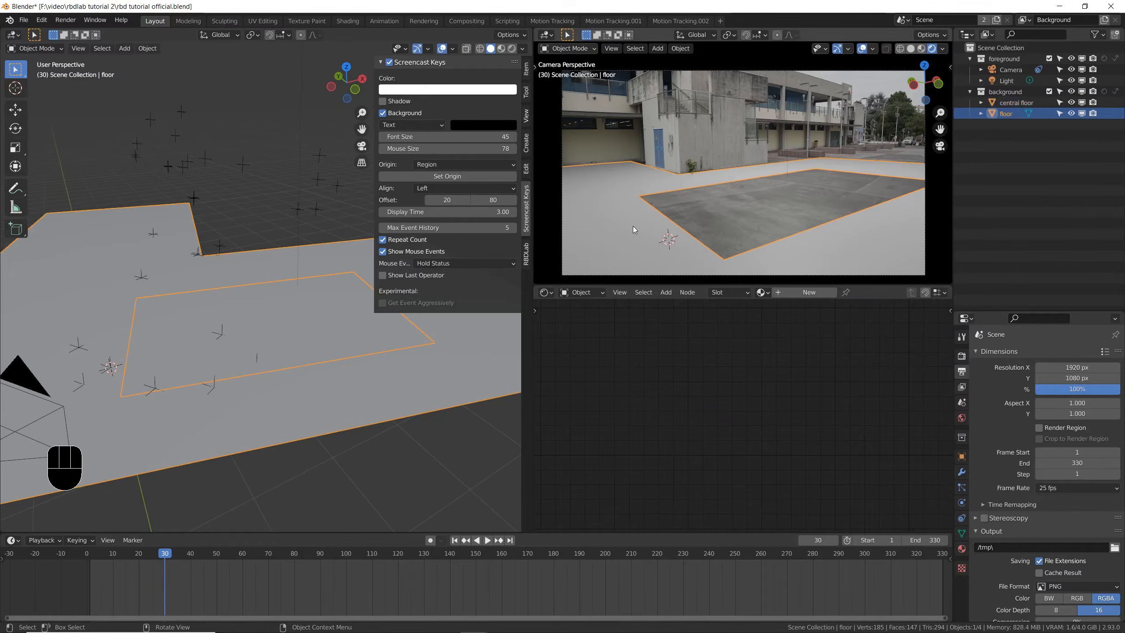
pyautogui.press('g')
pyautogui.rightClick(682, 226)
pyautogui.click(960, 356)
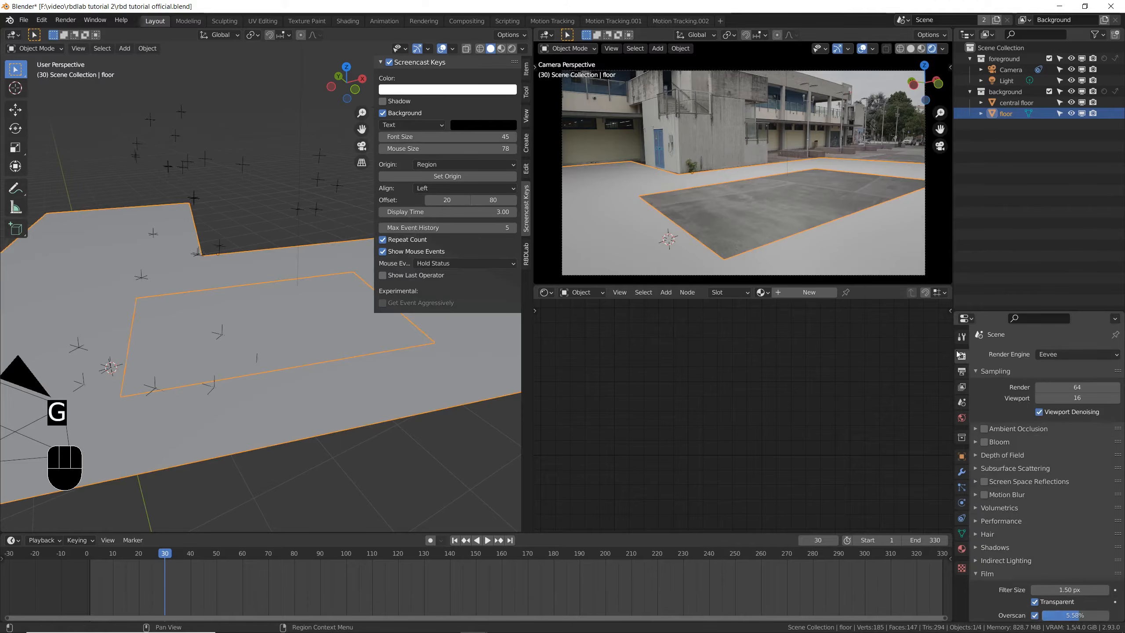
pyautogui.click(1063, 354)
pyautogui.click(1068, 384)
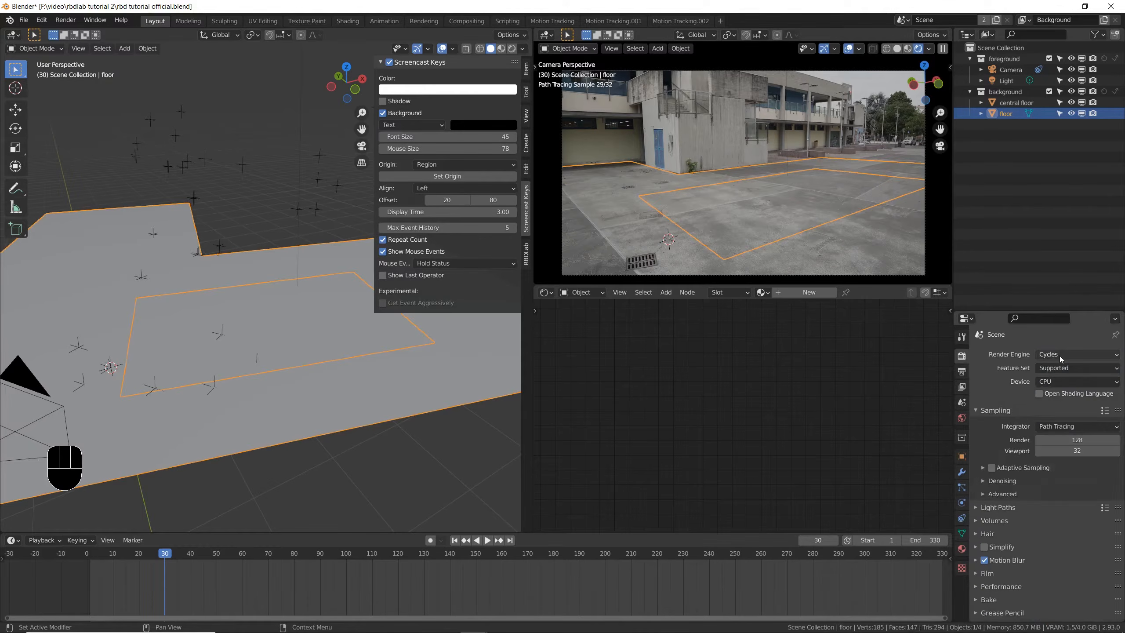
# - Examine the Shadow Catcher option in the floor object's visibility settings
pyautogui.click(962, 456)
pyautogui.scroll(-2, 976, 496)
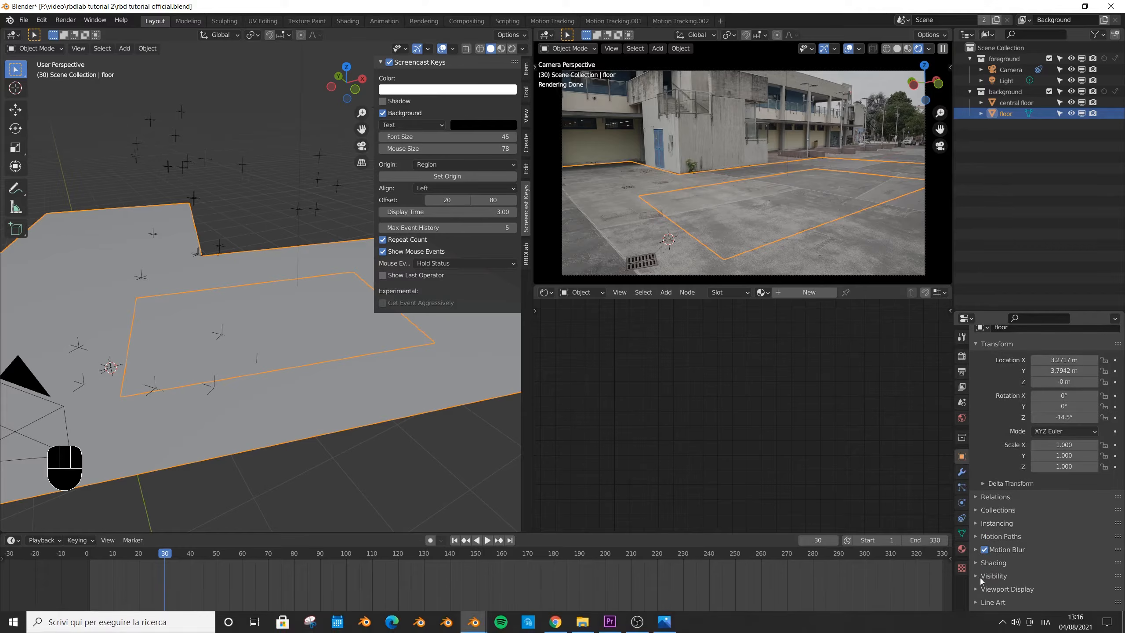
pyautogui.click(977, 577)
pyautogui.scroll(-10, 1006, 538)
pyautogui.click(1035, 455)
# - Add a monkey mesh and lower it along Z until it is partly sunk into the central floor
pyautogui.hotkey('shift', 'a')
pyautogui.click(753, 306)
pyautogui.press('g')
pyautogui.press('z')
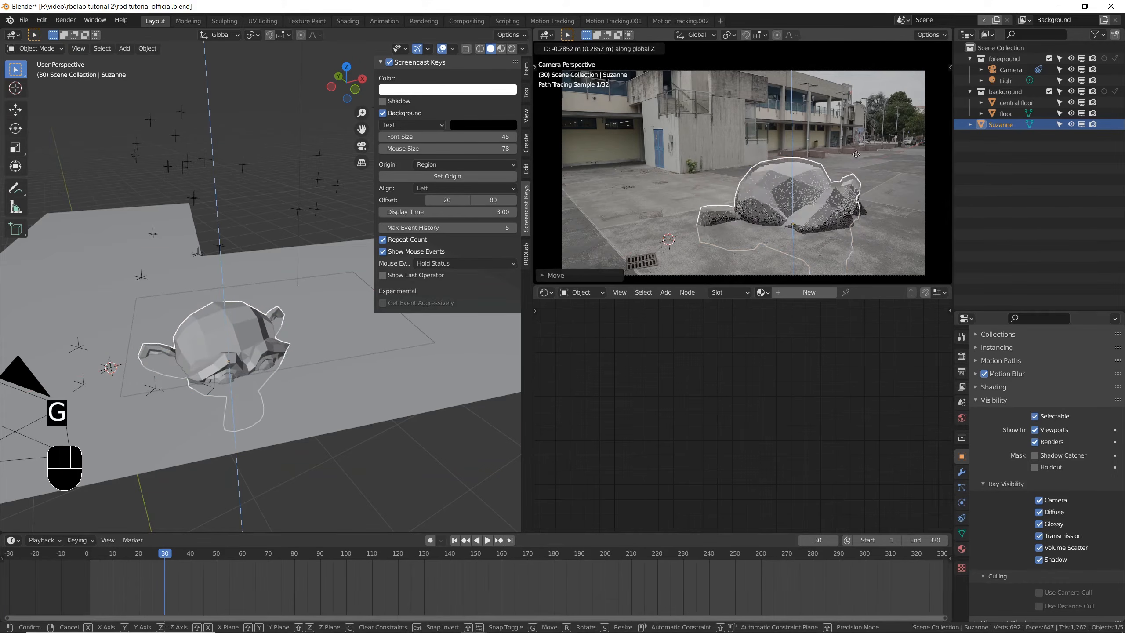
pyautogui.click(846, 175)
# - Move the monkey up and down along Z with the overlays hidden to check its shadow on the floor
pyautogui.press('g')
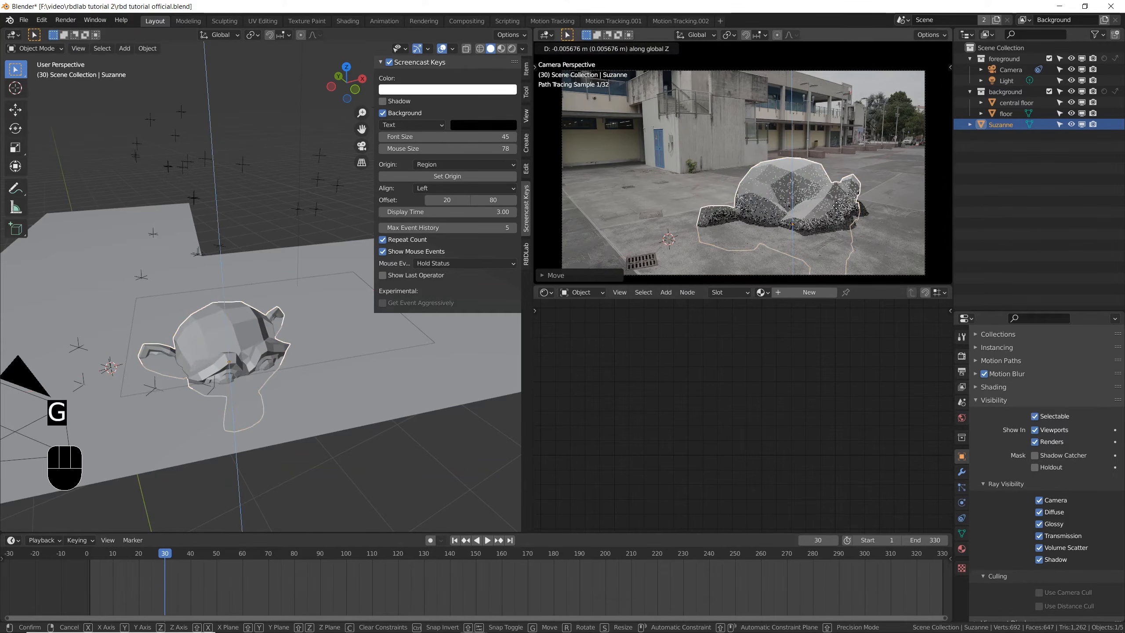
pyautogui.rightClick(844, 80)
pyautogui.click(848, 49)
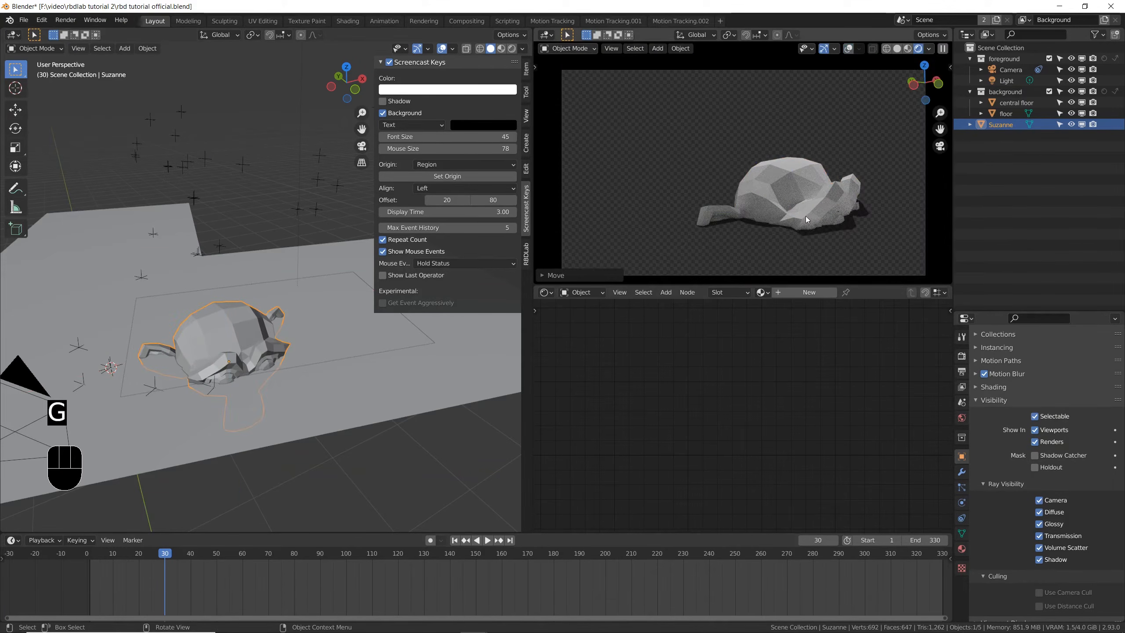
pyautogui.press('g')
pyautogui.press('z')
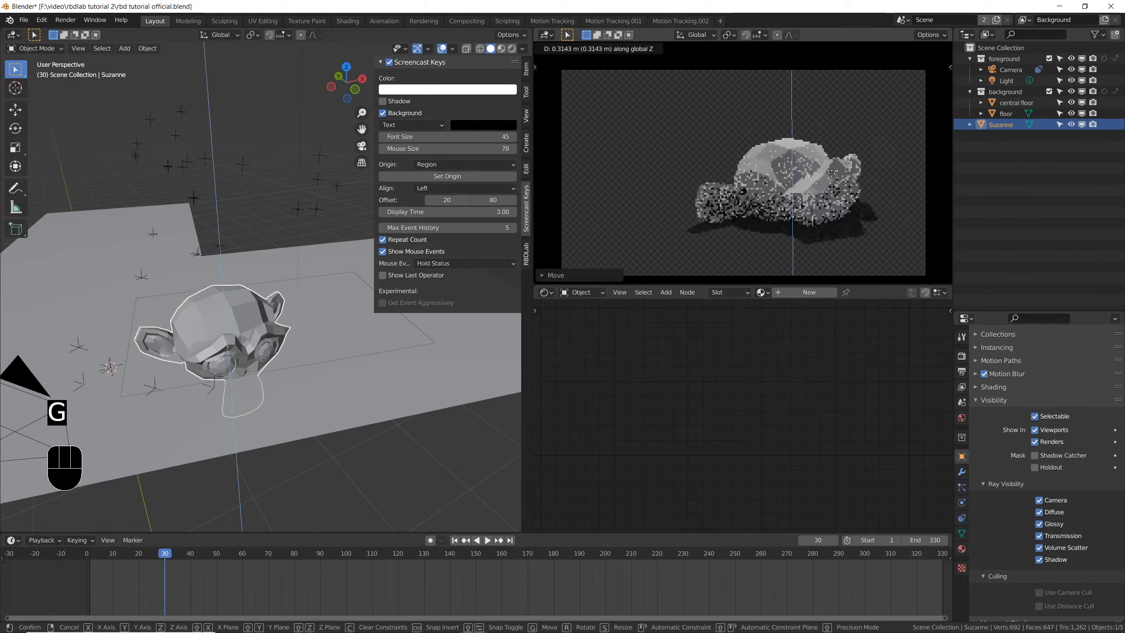
pyautogui.click(832, 205)
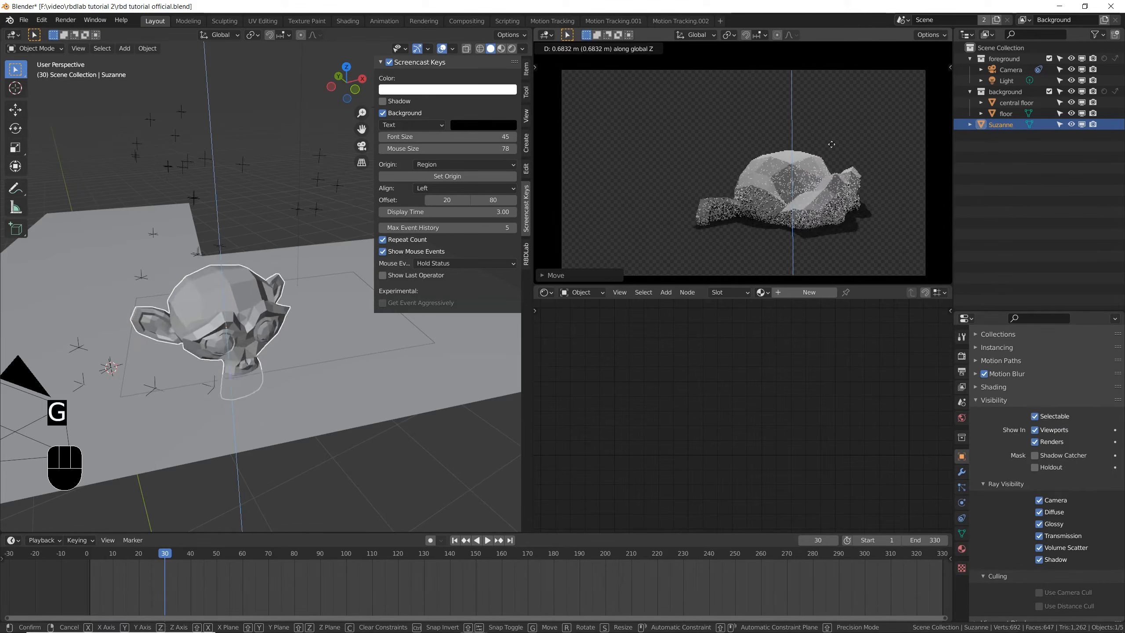
pyautogui.click(849, 49)
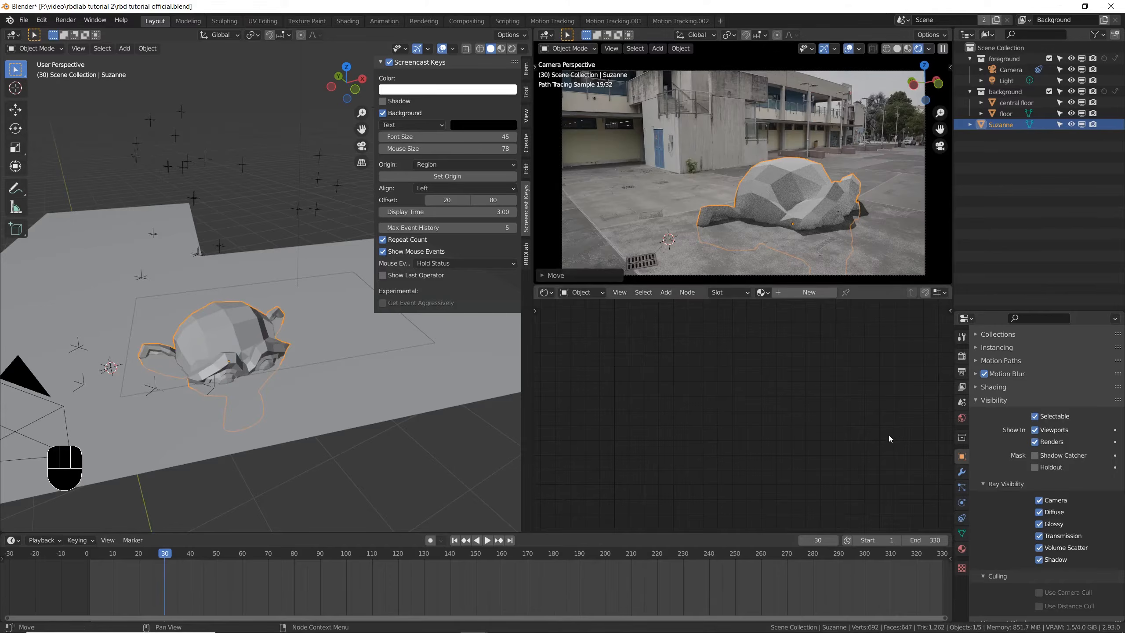
# - Set the render engine back to Eevee
pyautogui.click(961, 360)
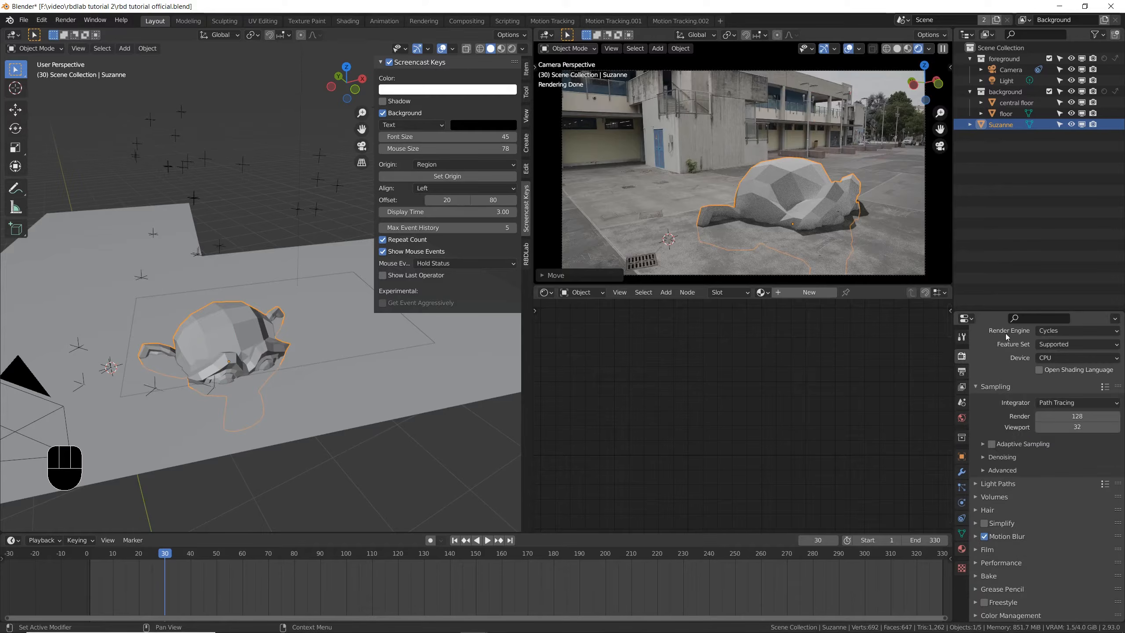
pyautogui.click(1054, 332)
pyautogui.click(1056, 343)
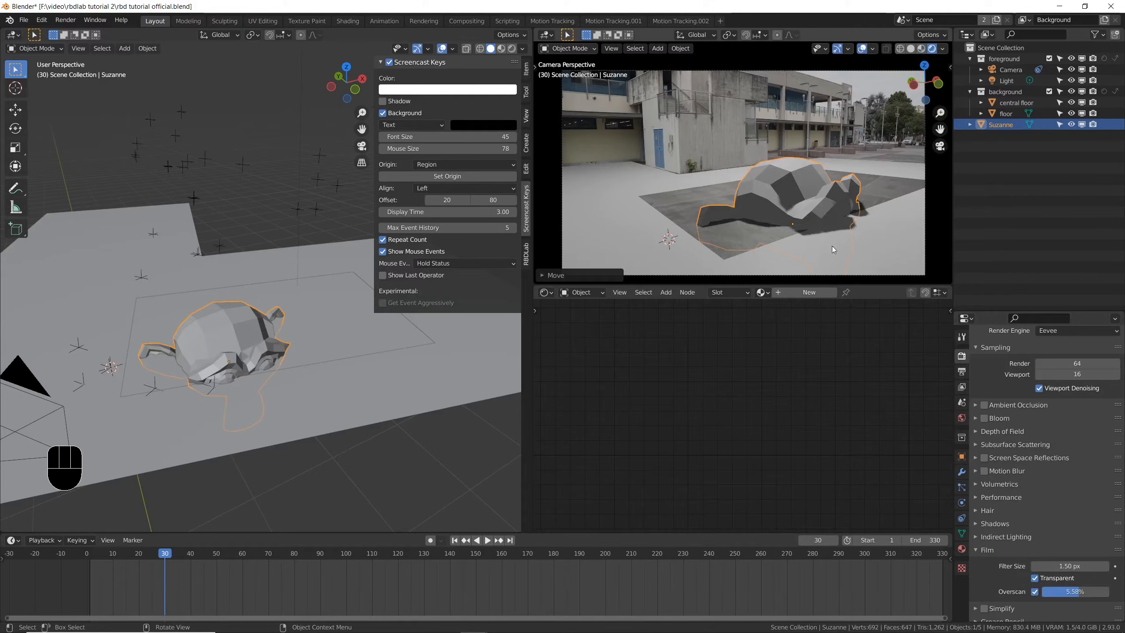
# - Create a new material named "shadow catcher" on the surrounding floor object
pyautogui.keyDown('ctrl'); pyautogui.click(669, 198); pyautogui.keyUp('ctrl')
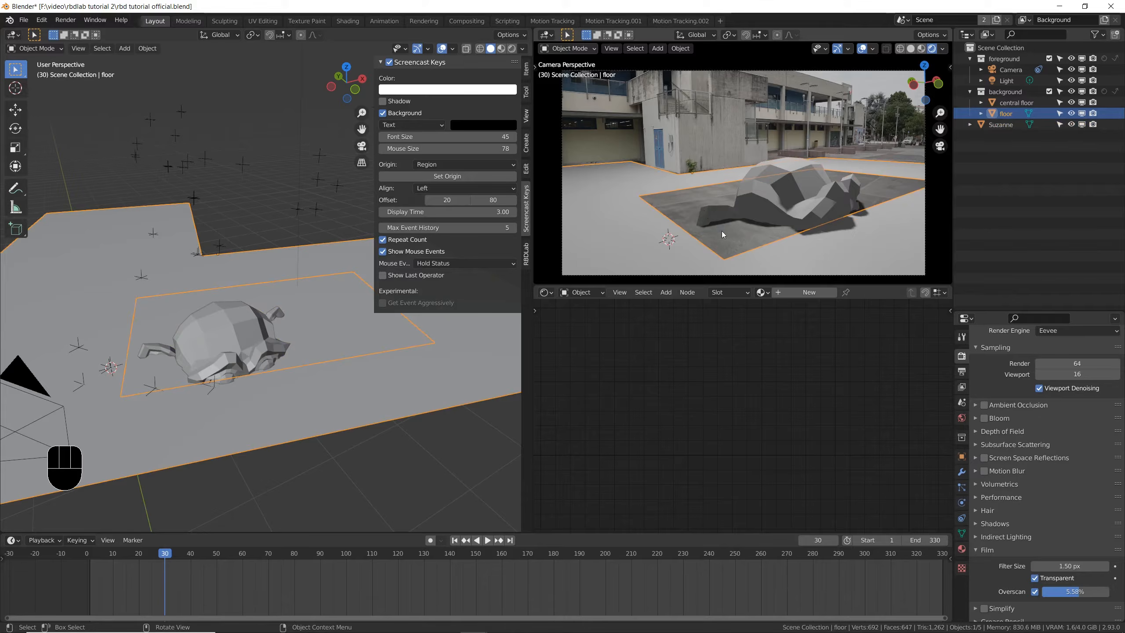
pyautogui.click(962, 549)
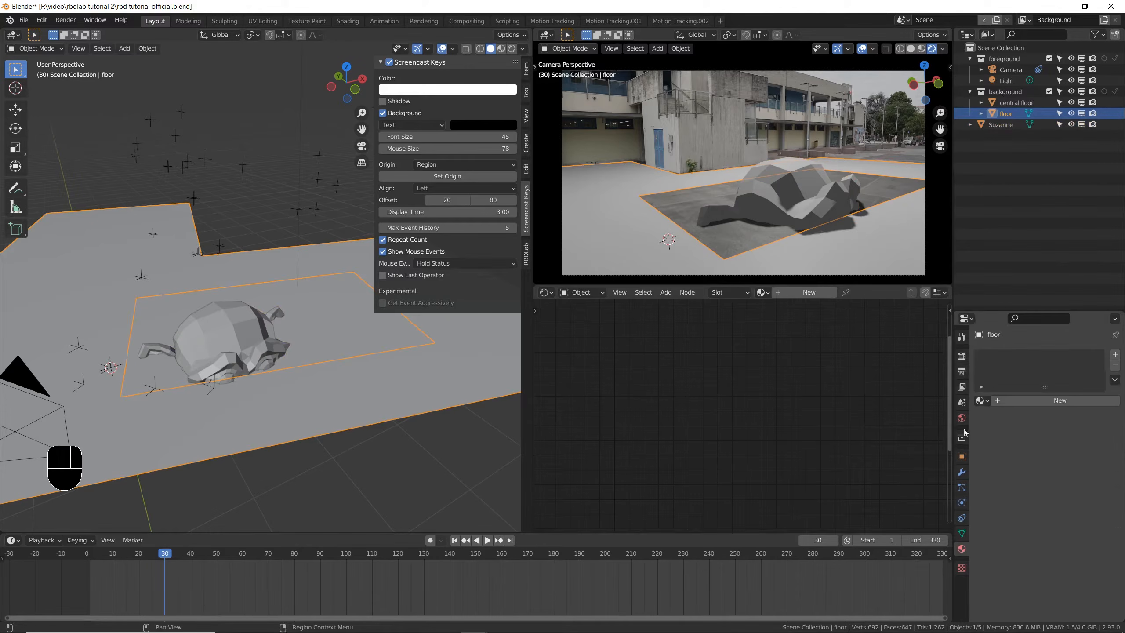
pyautogui.click(1013, 402)
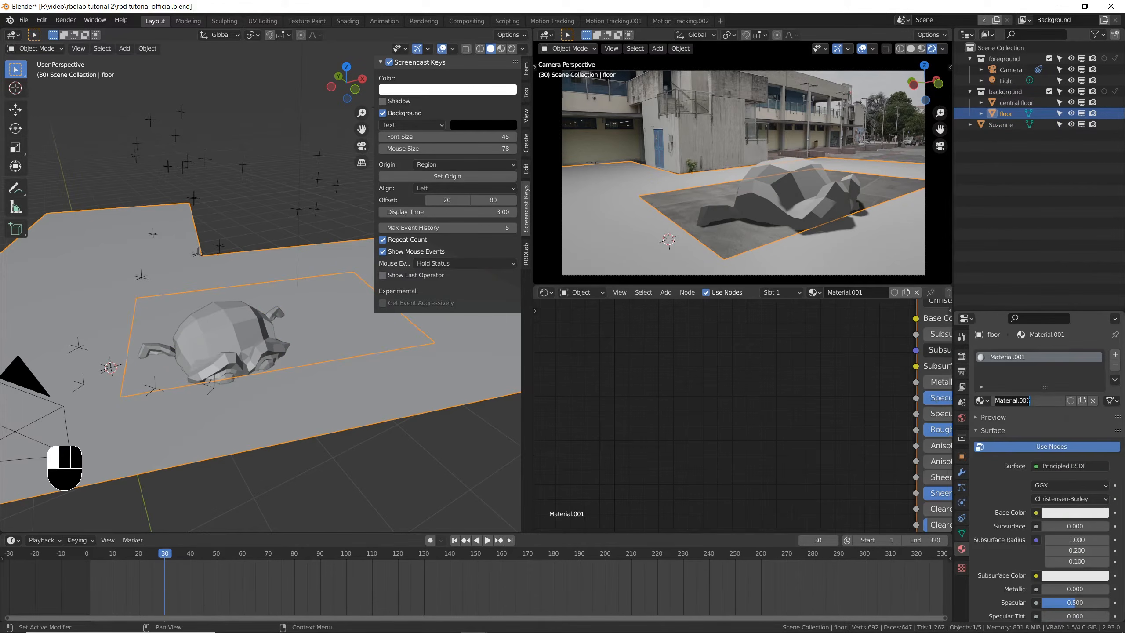
pyautogui.write('shadow catcher')
pyautogui.press('Return')
# - Delete the Principled BSDF from the shadow catcher material, leaving only the Material Output, and save the file
pyautogui.press('Home')
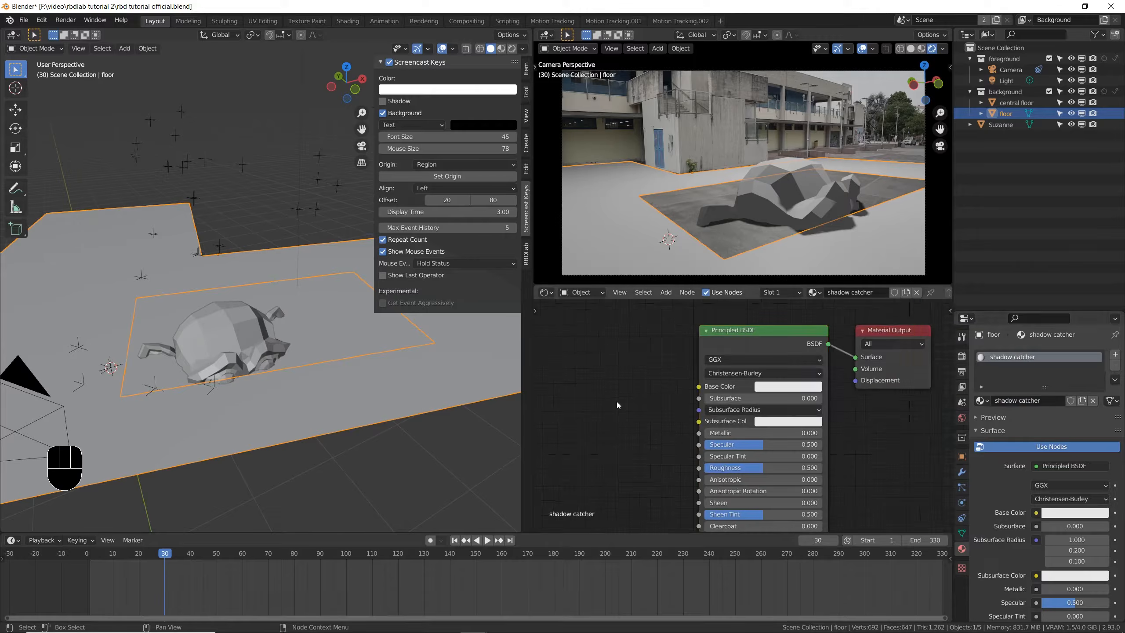
pyautogui.hotkey('ctrl', 'space')
pyautogui.press('x')
pyautogui.press('Home')
pyautogui.hotkey('ctrl', 's')
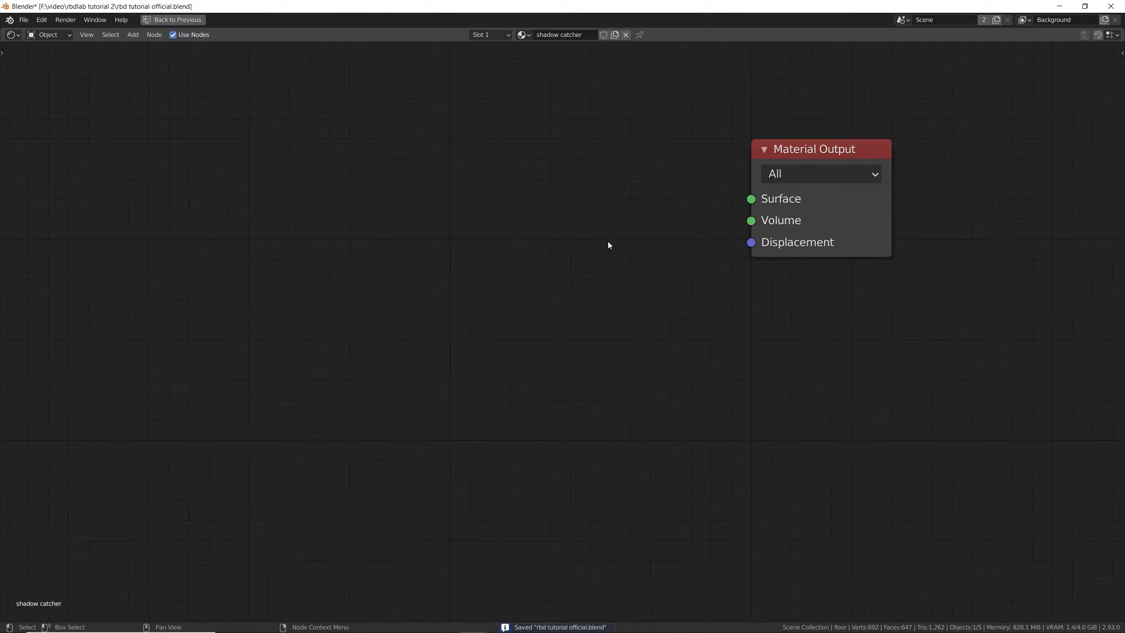
# - Add a Diffuse BSDF node with a black colour and connect it to the Material Output's Surface input
pyautogui.hotkey('shift', 'a')
pyautogui.click(421, 227)
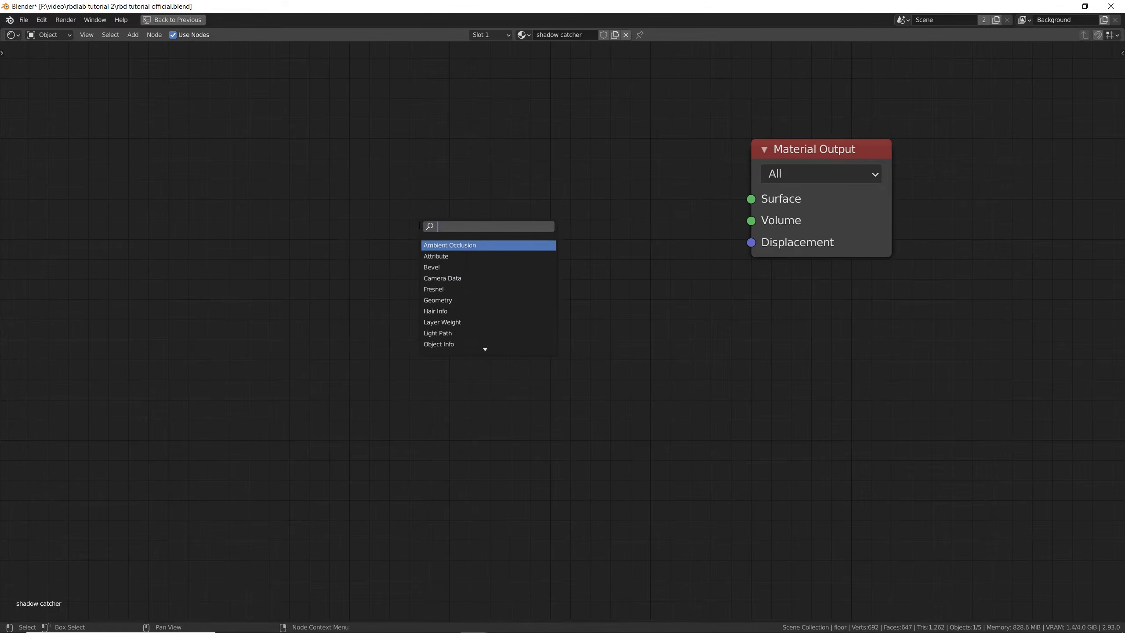
pyautogui.write('diffuse')
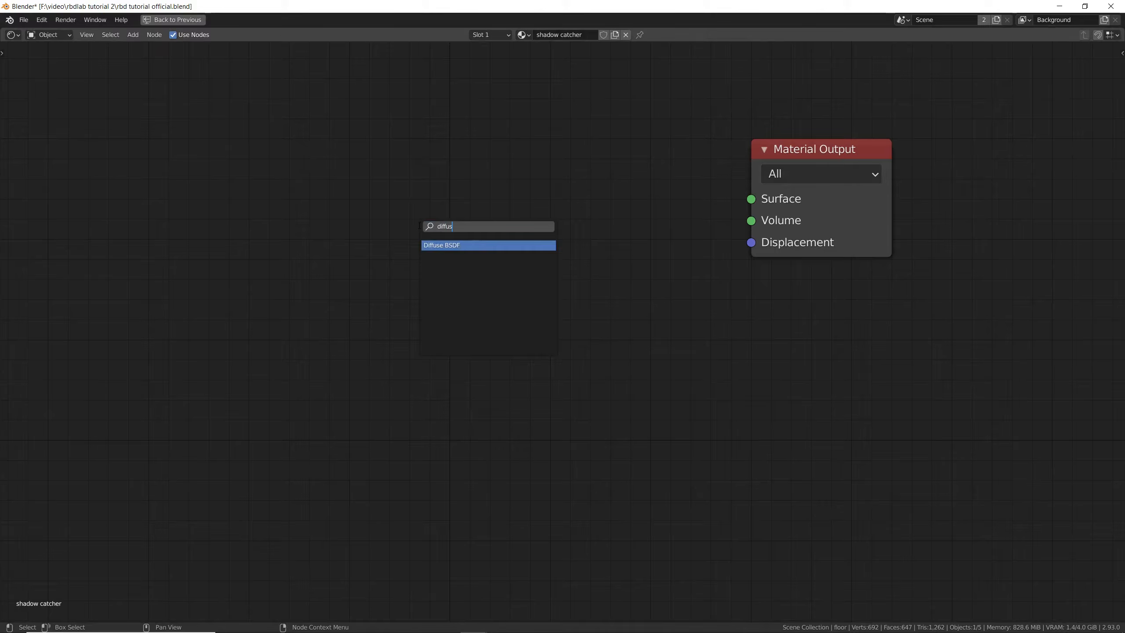
pyautogui.press('Return')
pyautogui.click(460, 277)
pyautogui.click(460, 276)
pyautogui.moveTo(578, 306); pyautogui.dragTo(578, 446)
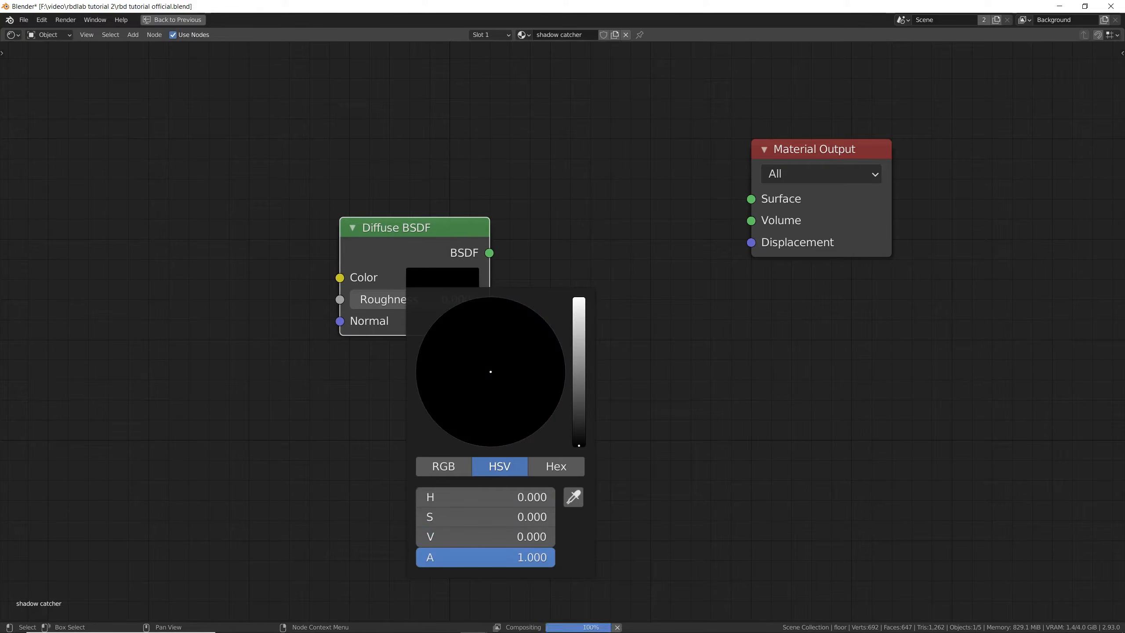
pyautogui.moveTo(409, 325); pyautogui.dragTo(370, 330)
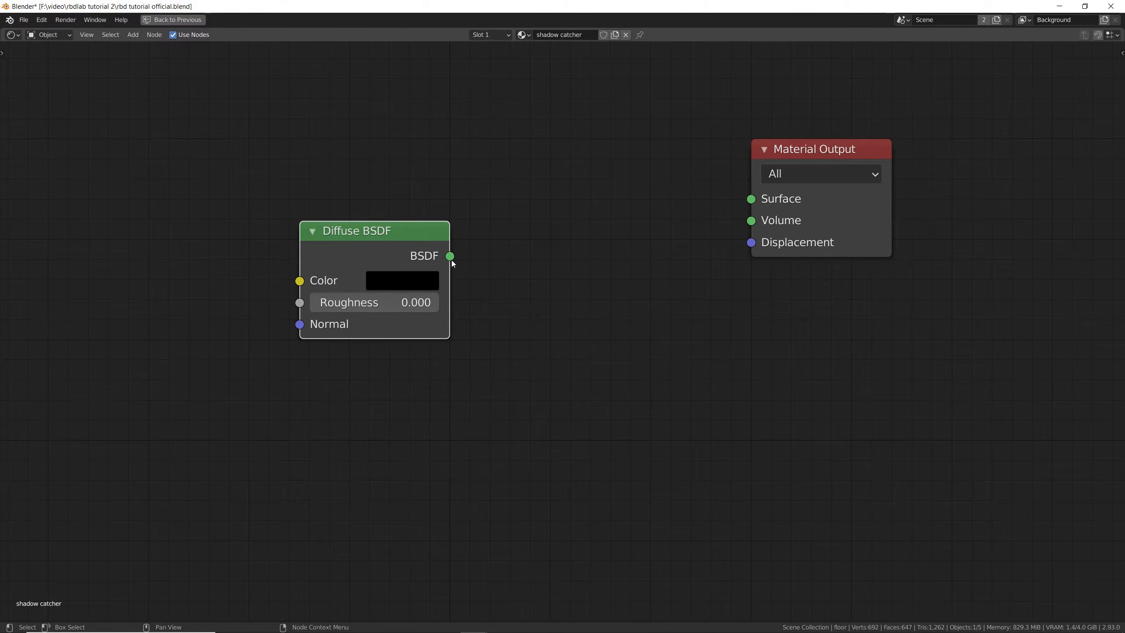
pyautogui.moveTo(452, 260); pyautogui.dragTo(751, 200)
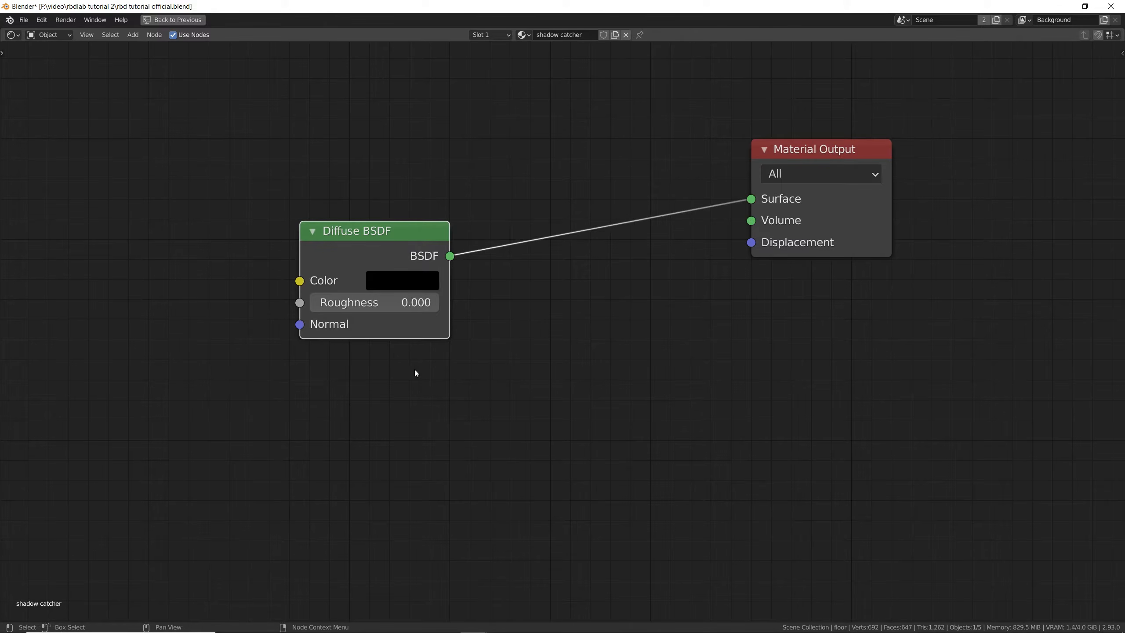
# - Insert a Mix Shader between the black Diffuse BSDF and the Material Output
pyautogui.hotkey('shift', 'a')
pyautogui.click(502, 169)
pyautogui.write('mix')
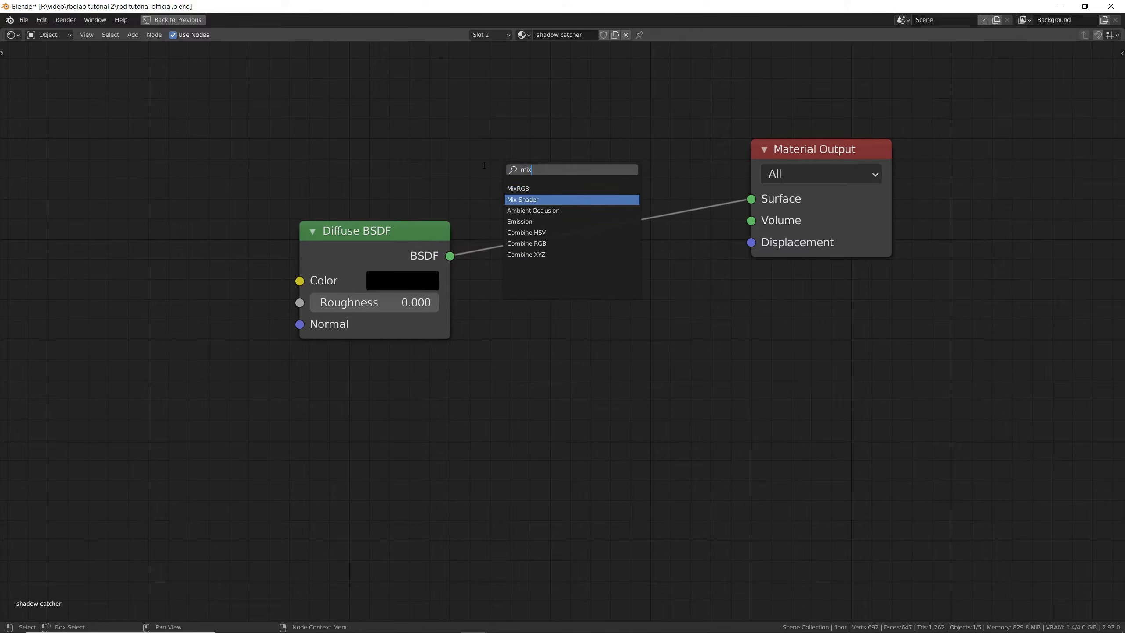
pyautogui.press('Return')
pyautogui.click(484, 166)
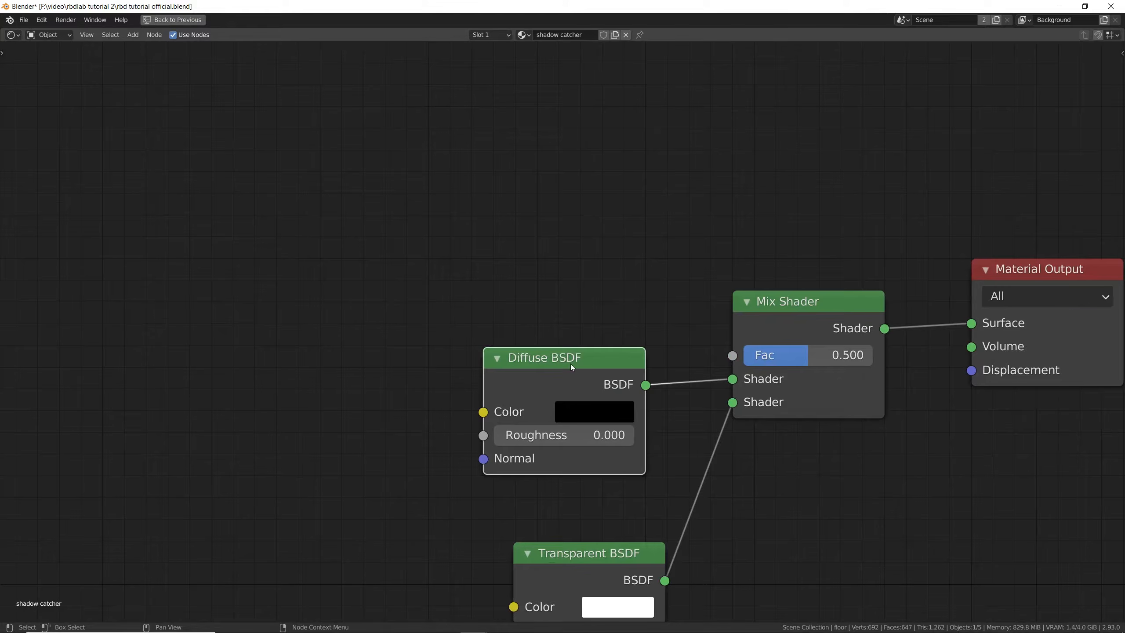
# - Duplicate the Diffuse BSDF, make the copy pure white and connect it to the Mix Shader's Fac input
pyautogui.hotkey('shift', 'd')
pyautogui.click(304, 149)
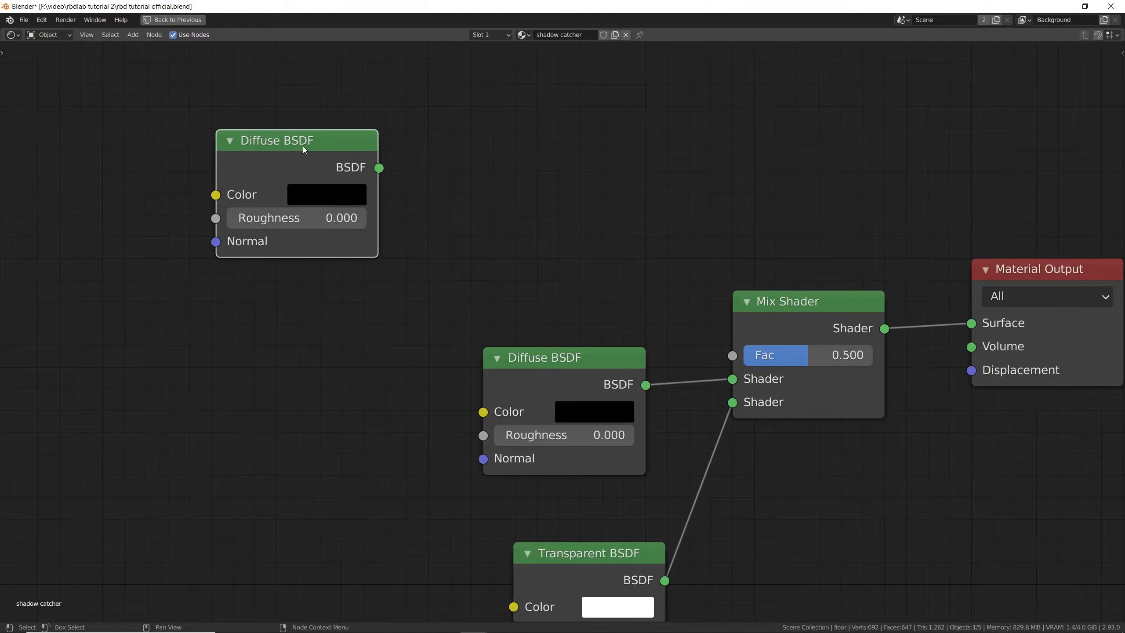
pyautogui.click(318, 199)
pyautogui.moveTo(481, 280); pyautogui.dragTo(475, 216)
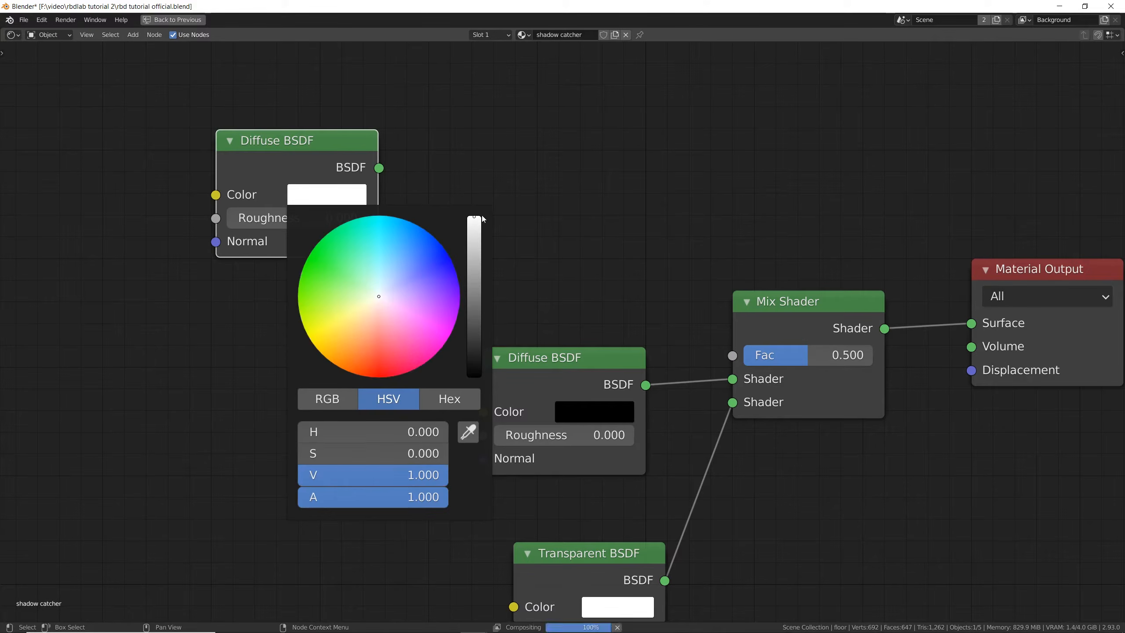
pyautogui.moveTo(386, 169); pyautogui.dragTo(735, 357)
# - Insert a Shader to RGB node on the link between the white Diffuse BSDF and the Mix Shader's Fac
pyautogui.hotkey('shift', 'a')
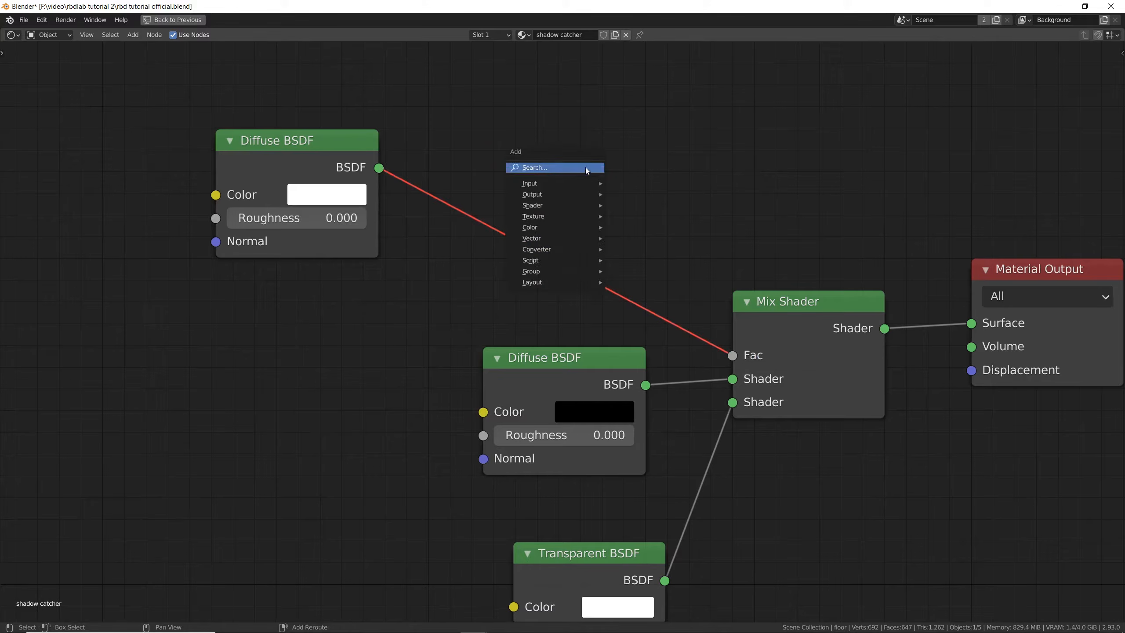
pyautogui.click(586, 167)
pyautogui.write('shader to')
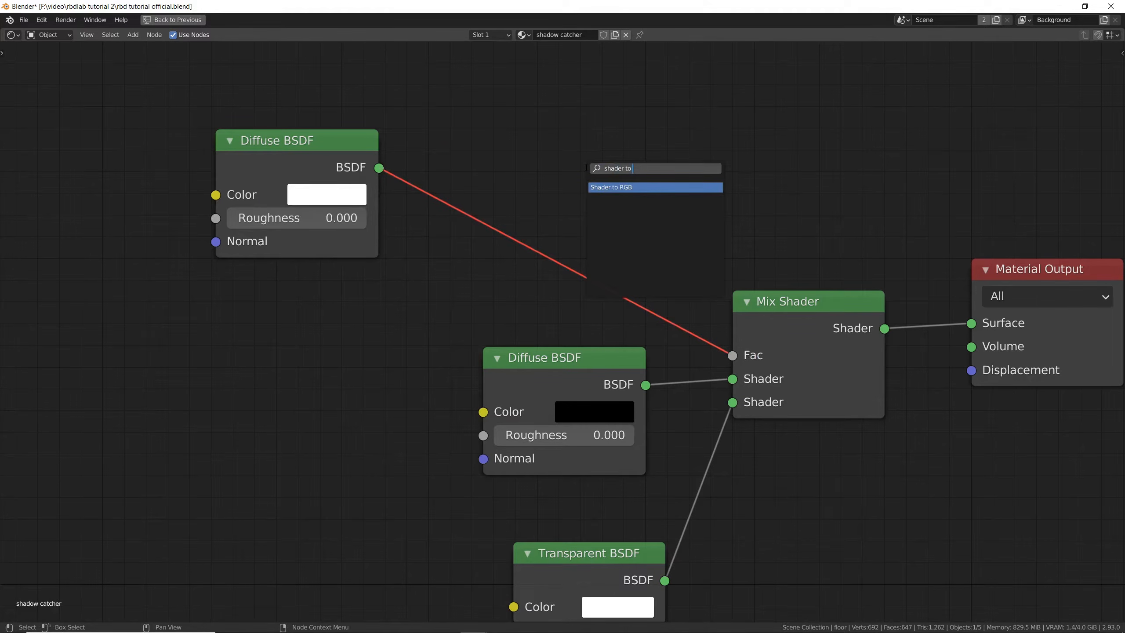
pyautogui.press('Return')
pyautogui.click(496, 205)
# - Insert a ColorRamp between the Shader to RGB node and the Mix Shader's Fac, return to the full layout and save the file
pyautogui.hotkey('shift', 'a')
pyautogui.click(751, 183)
pyautogui.write('colo')
pyautogui.press('Return')
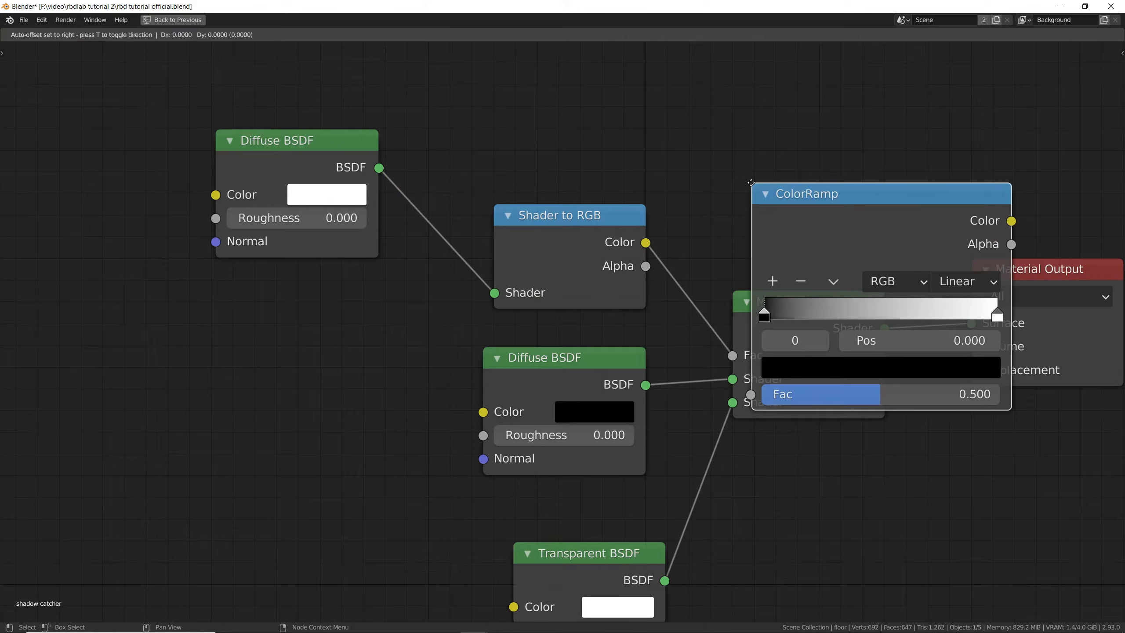
pyautogui.click(738, 152)
pyautogui.scroll(-5, 914, 316)
pyautogui.hotkey('ctrl', 'space')
pyautogui.hotkey('ctrl', 's')
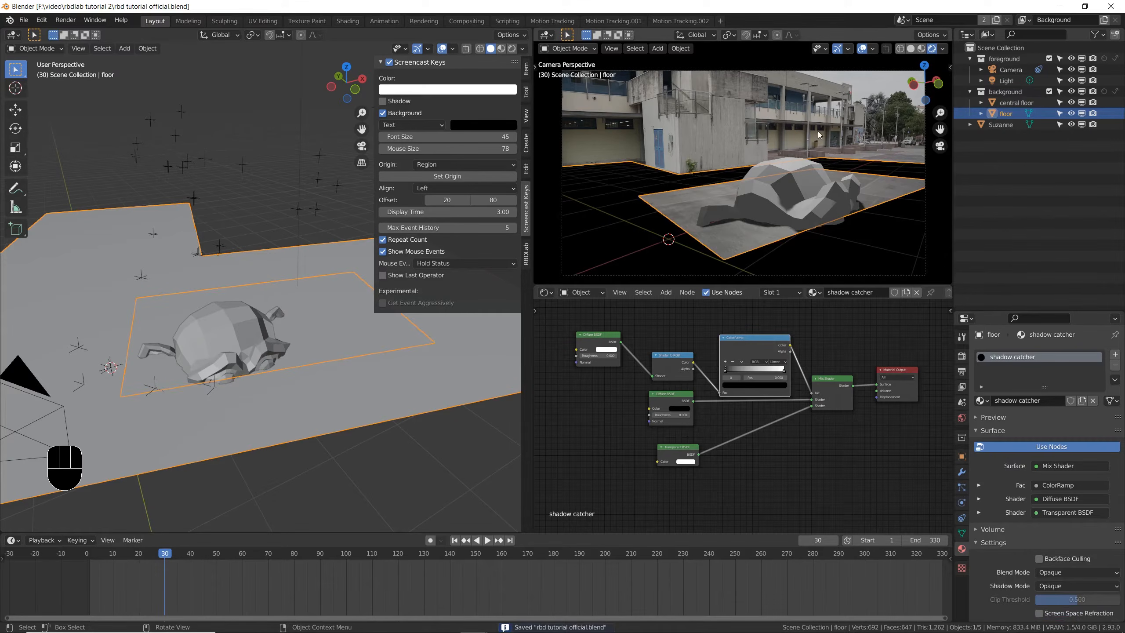
# - Hide the camera view's overlays and set the shadow catcher material's Blend Mode to Alpha Blend
pyautogui.click(863, 49)
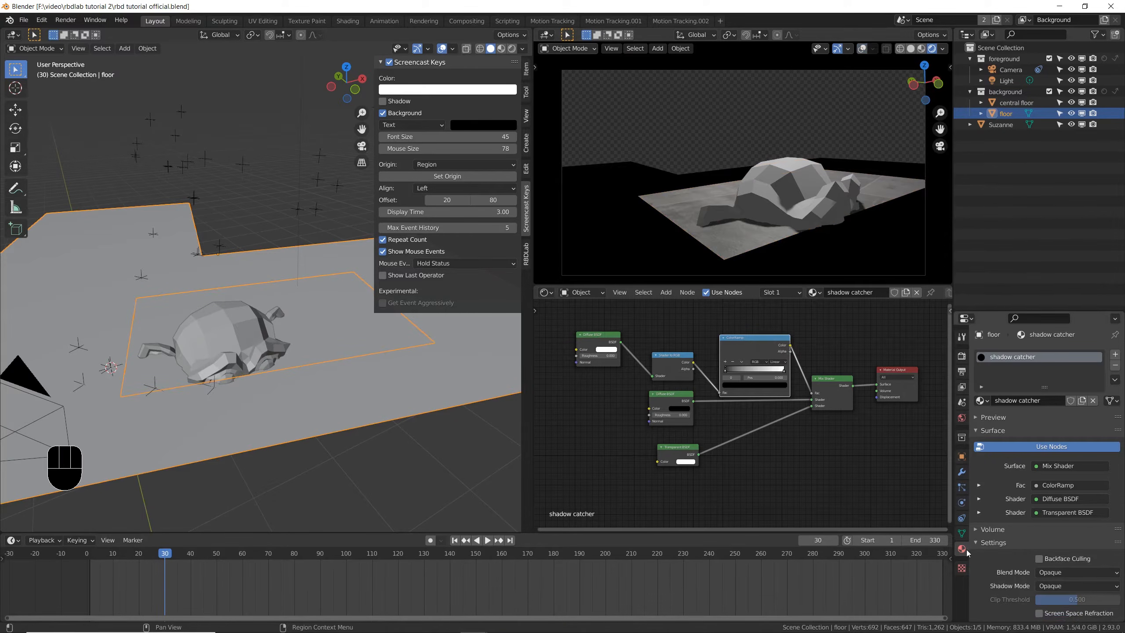
pyautogui.scroll(-4, 986, 476)
pyautogui.click(1068, 490)
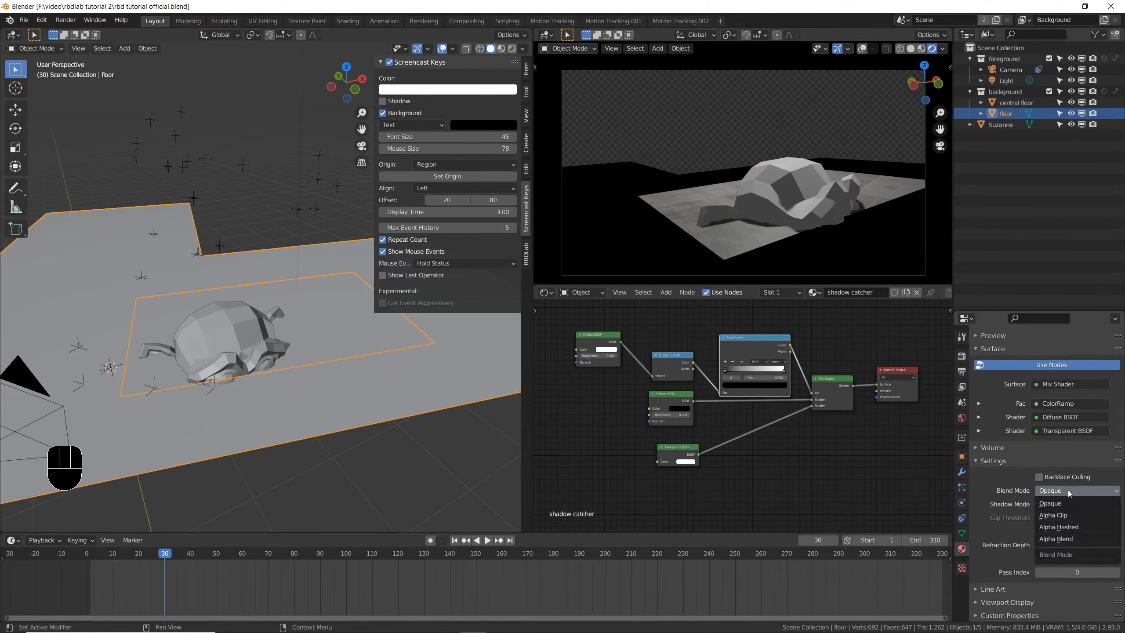
pyautogui.click(1074, 538)
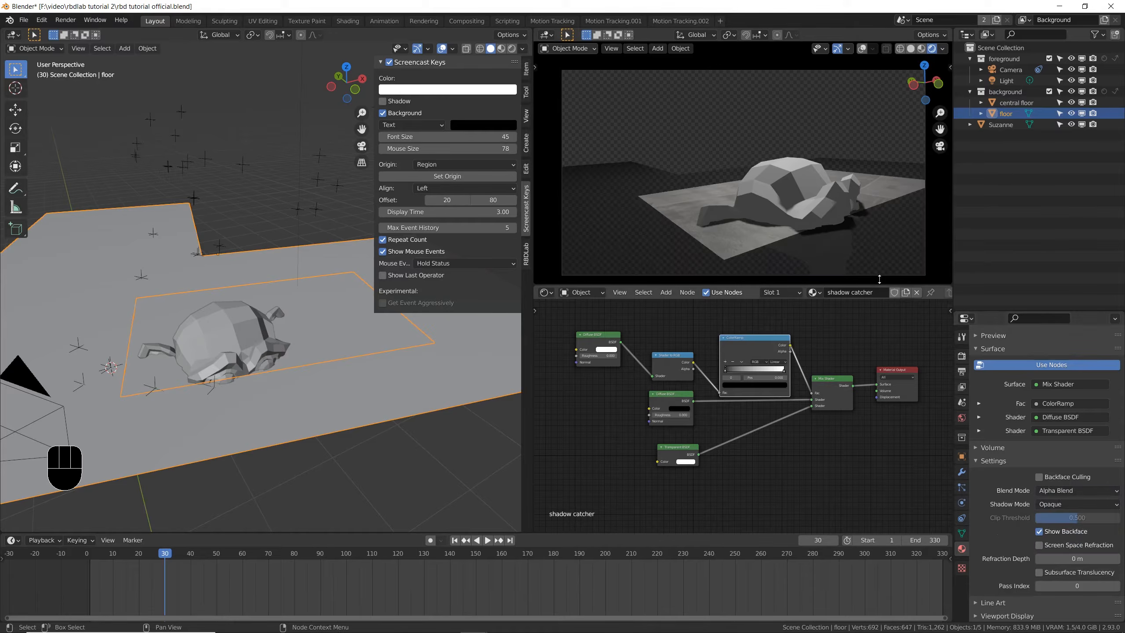
# - Slide the monkey horizontally across the floor, cancelling each move, and examine closely how it shows on the shadow catcher
pyautogui.hotkey('ctrl', 'space')
pyautogui.press('g')
pyautogui.hotkey('shift', 'z')
pyautogui.rightClick(277, 458)
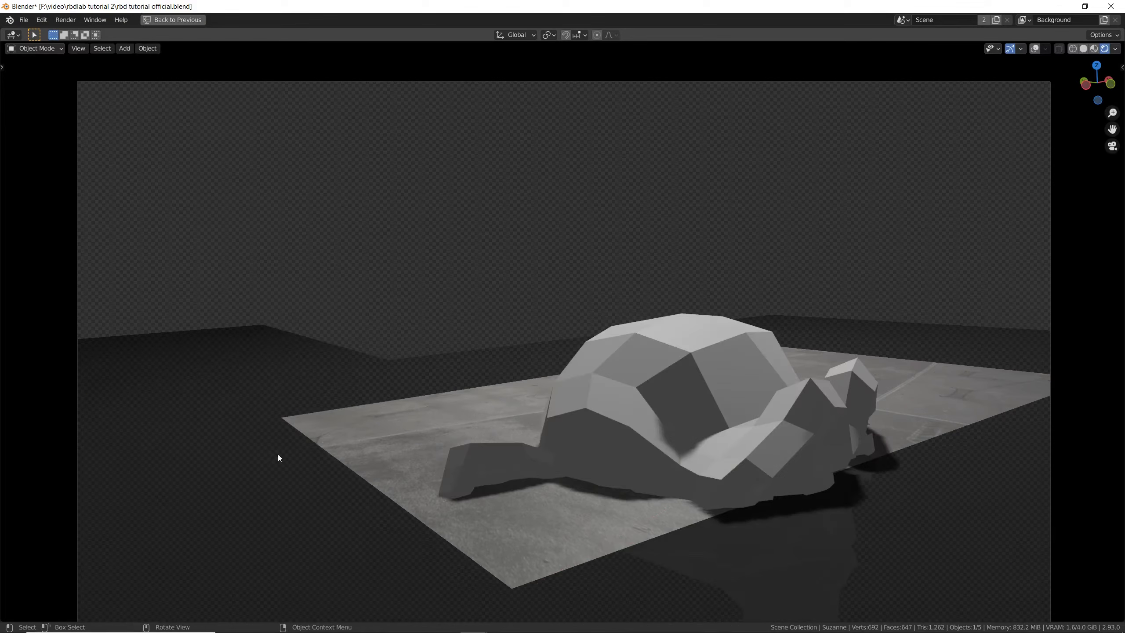
pyautogui.press('g')
pyautogui.hotkey('shift', 'z')
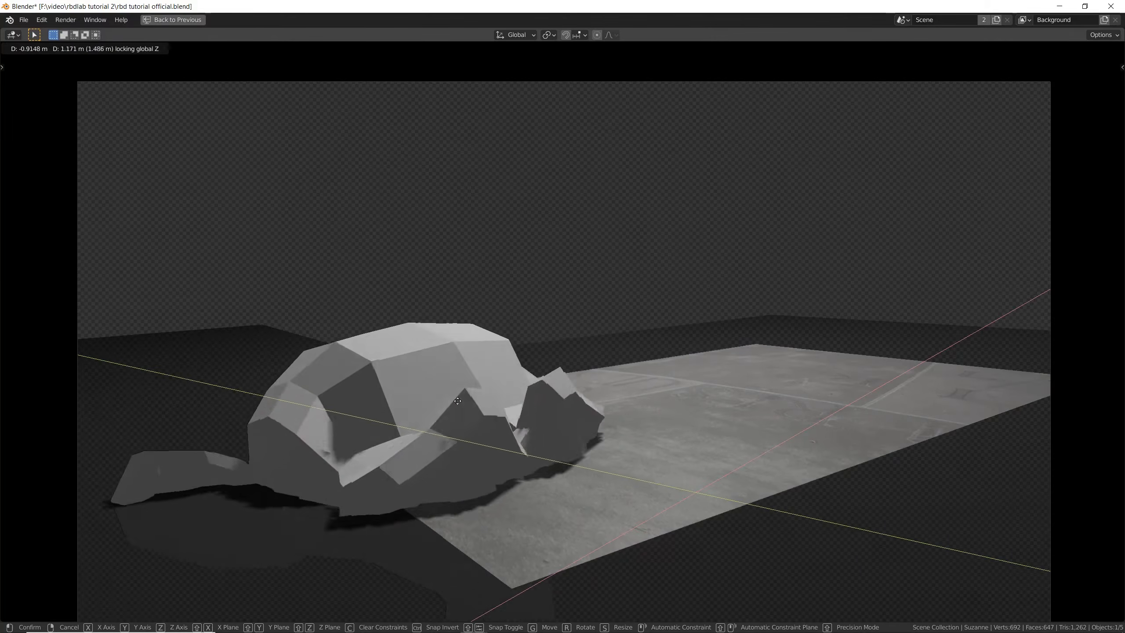
pyautogui.rightClick(295, 361)
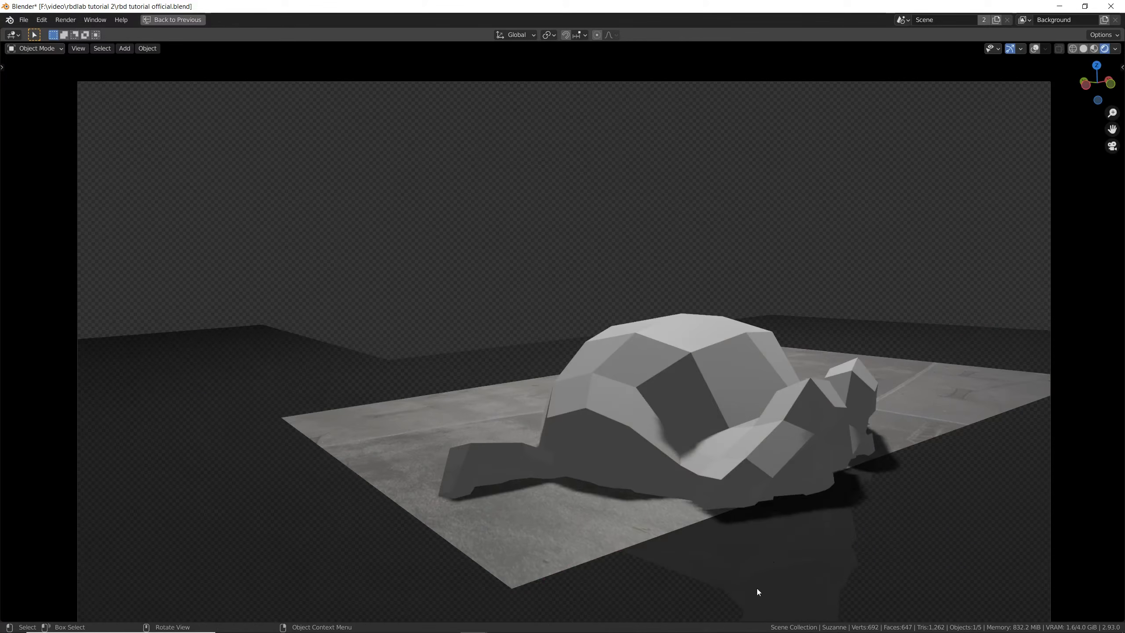
pyautogui.hotkey('ctrl', 'space')
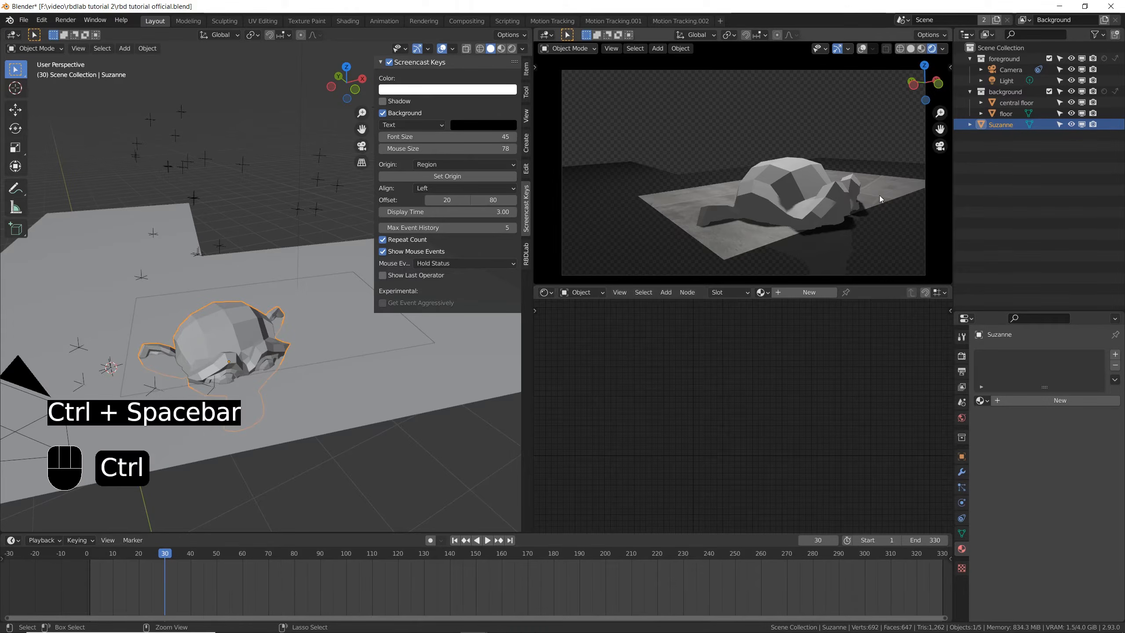
pyautogui.hotkey('ctrl', 's')
pyautogui.scroll(2, 836, 217)
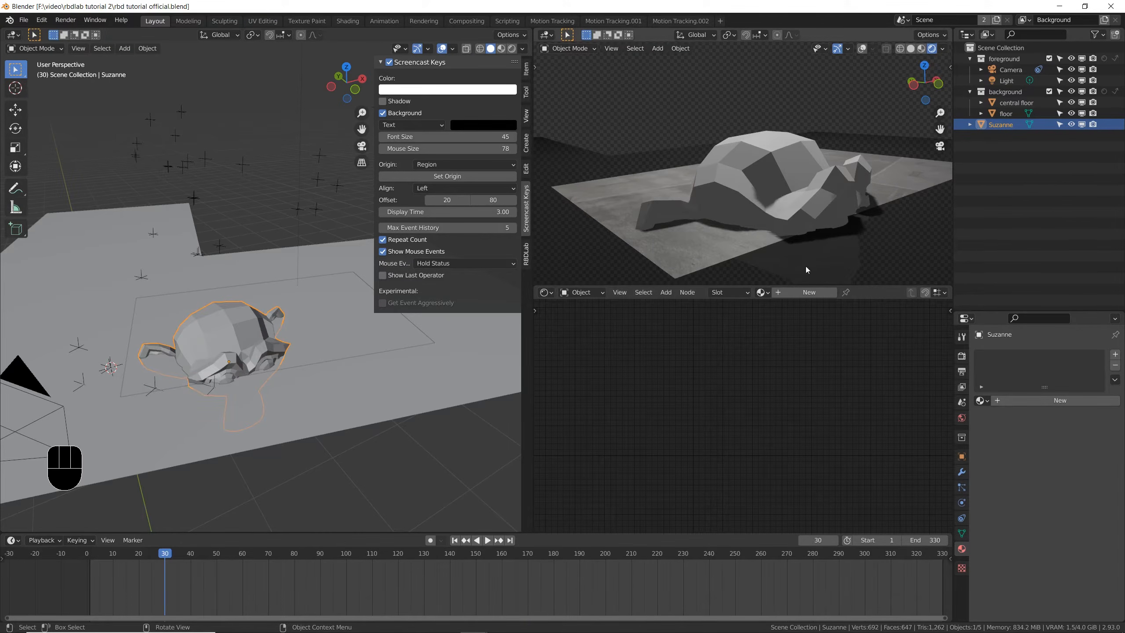
pyautogui.press('KP_0')
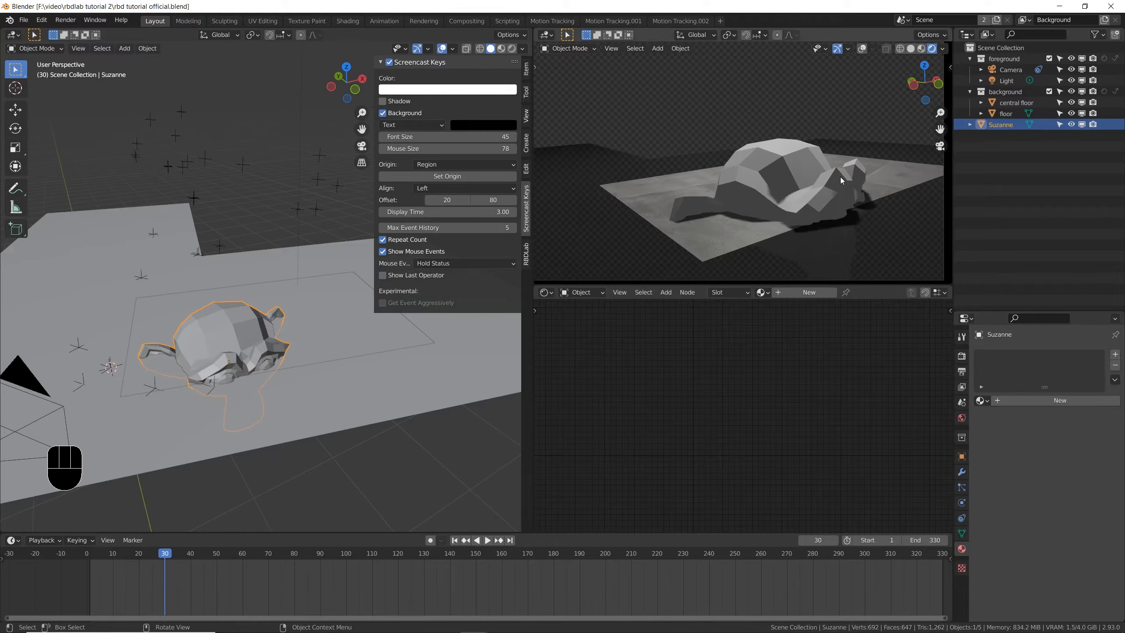
pyautogui.press('Home')
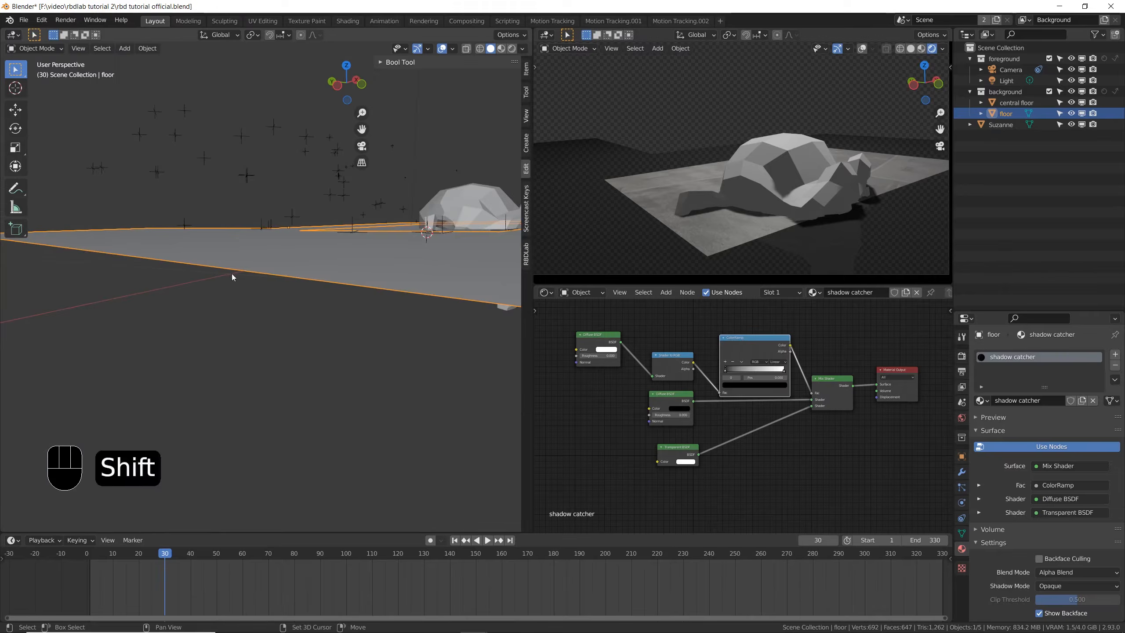
# - Duplicate the surrounding floor object and place the copy along Z a few millimetres beneath the original
pyautogui.keyDown('shift'); pyautogui.moveTo(232, 273); pyautogui.dragTo(312, 304, button='middle'); pyautogui.keyUp('shift')
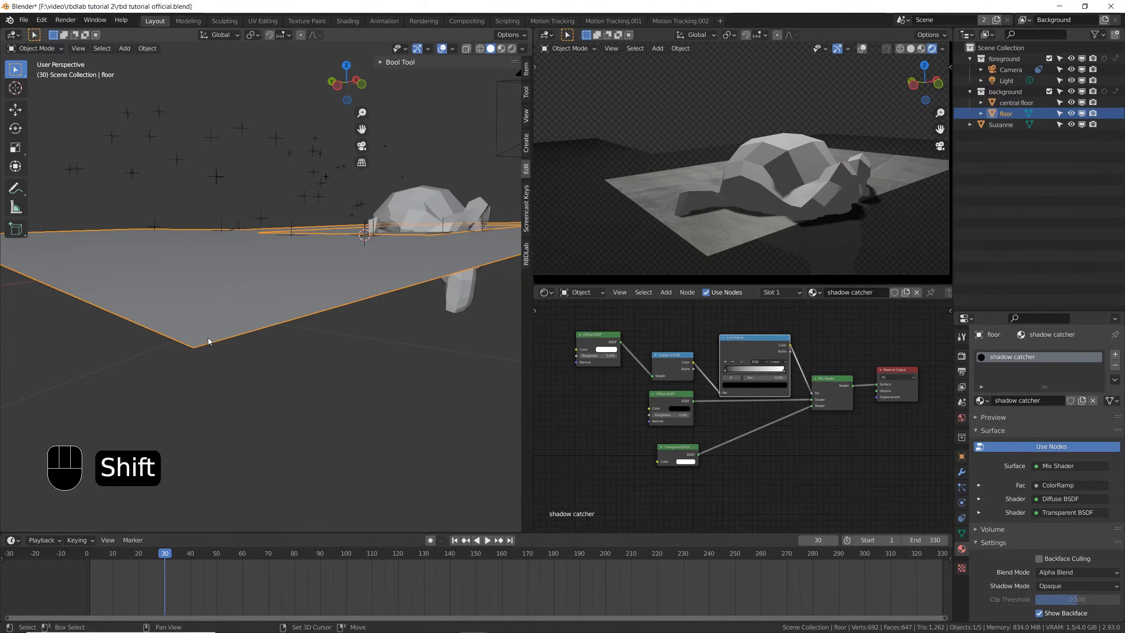
pyautogui.hotkey('shift', 'd')
pyautogui.press('z')
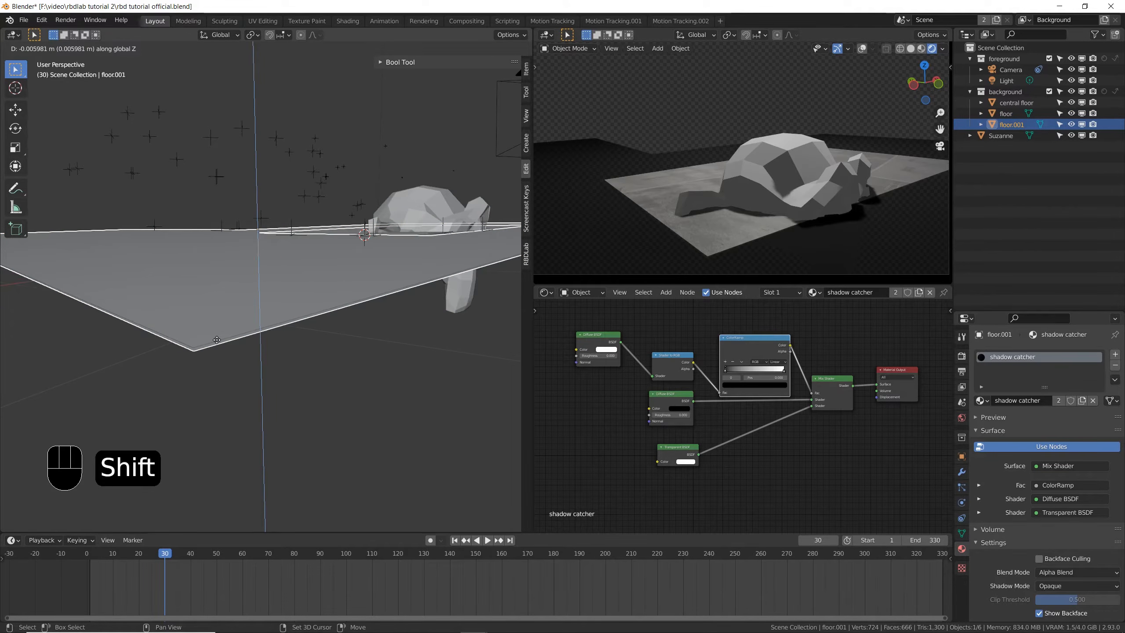
pyautogui.click(217, 340)
pyautogui.scroll(2, 196, 350)
pyautogui.scroll(-1, 196, 350)
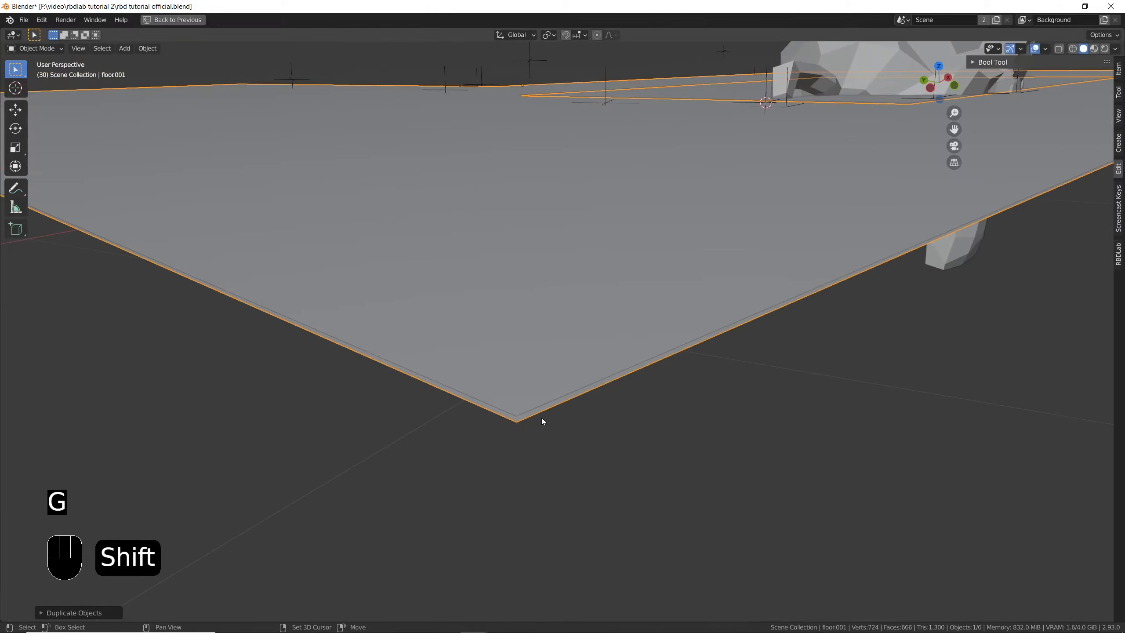
pyautogui.press('g')
pyautogui.press('z')
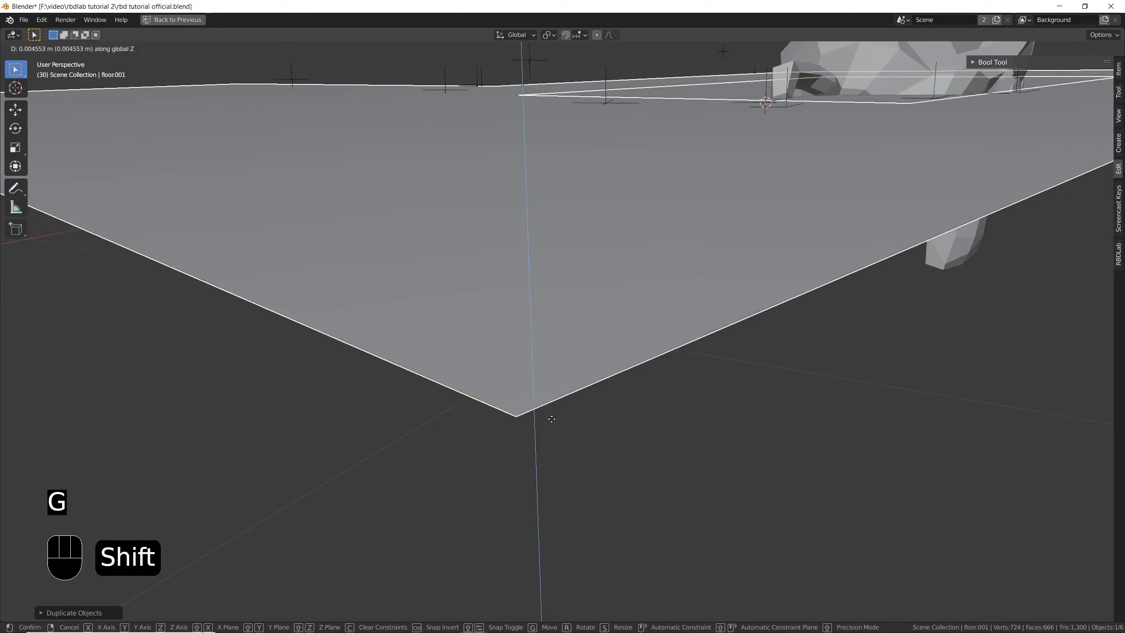
pyautogui.click(555, 422)
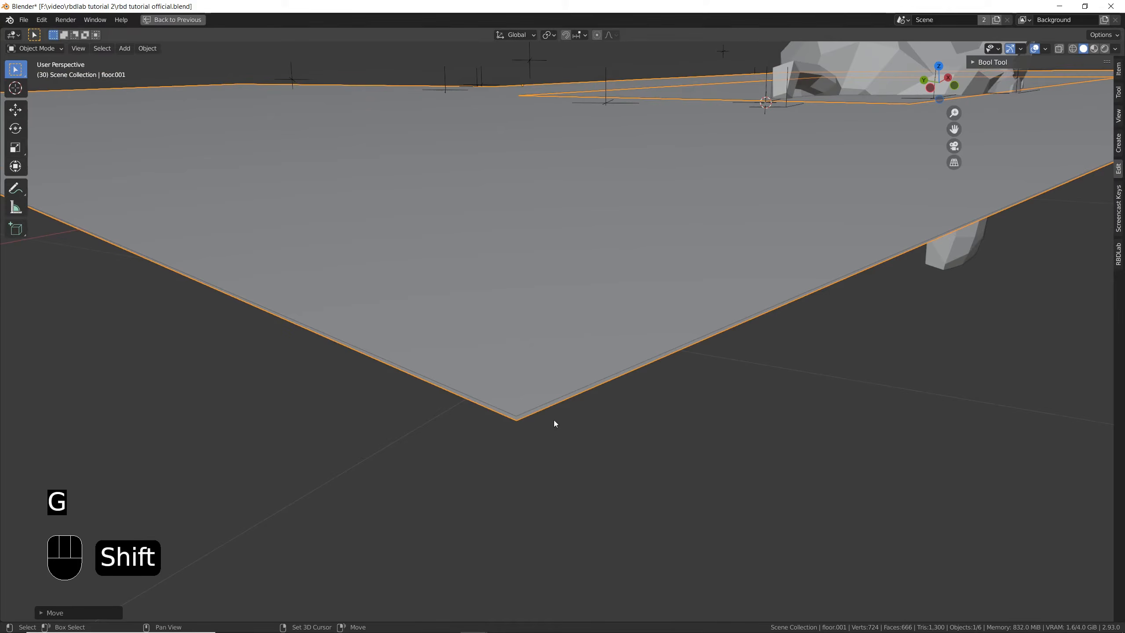
pyautogui.hotkey('ctrl', 'space')
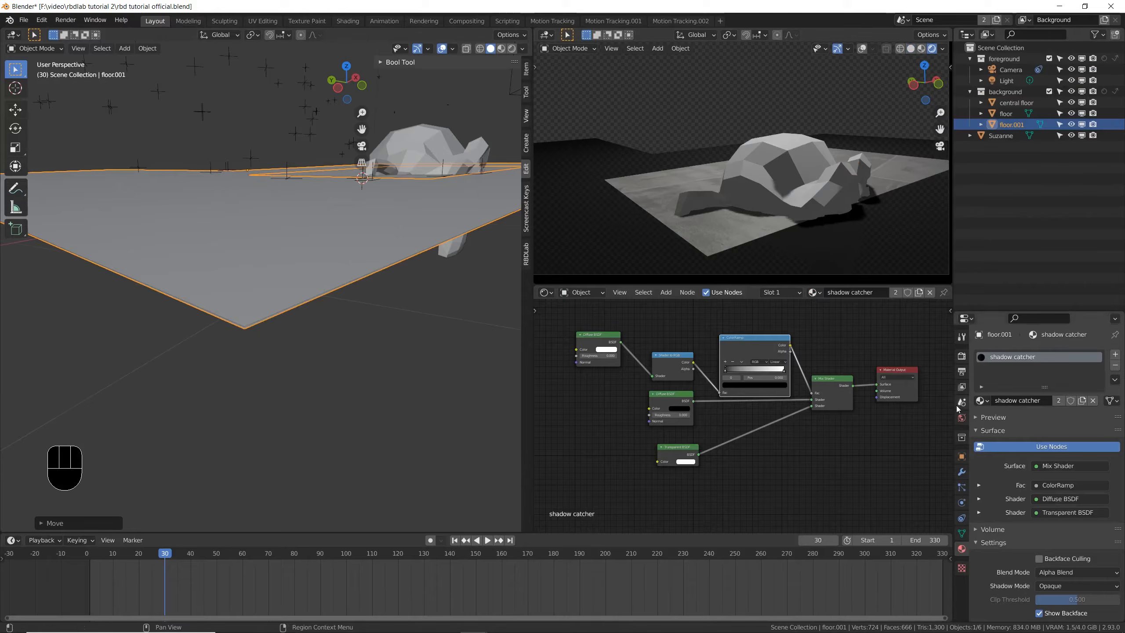
# - Bring up the duplicated floor's material settings and save the file
pyautogui.click(962, 533)
pyautogui.click(961, 549)
pyautogui.hotkey('ctrl', 's')
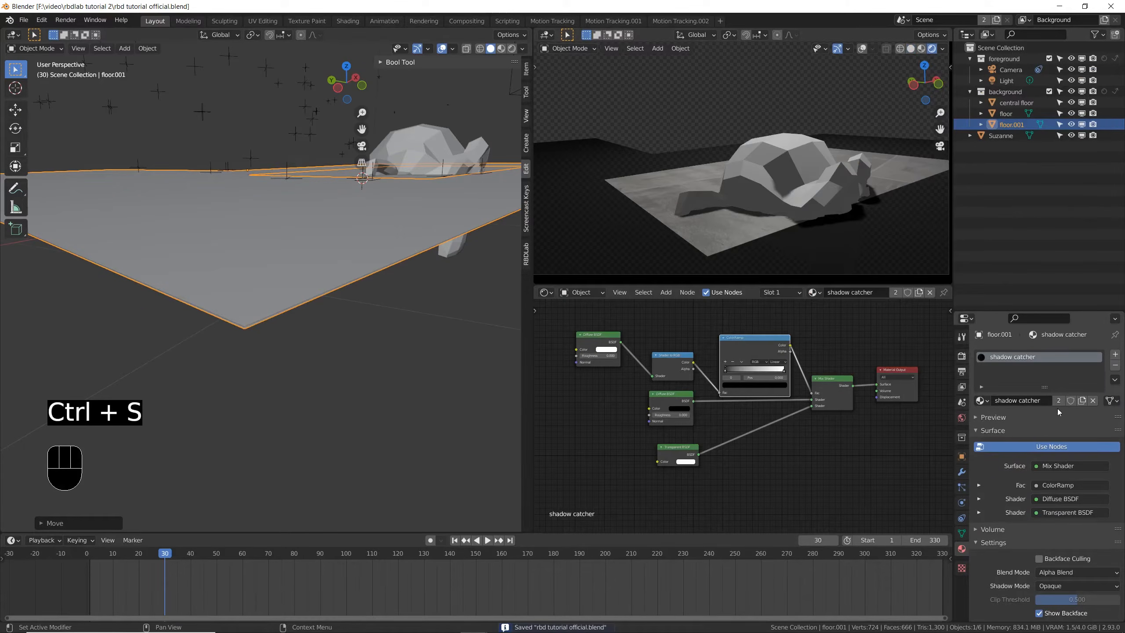
# - Remove the shadow catcher material slot from the duplicated floor and rename the object FLOOR HOLD
pyautogui.click(1116, 365)
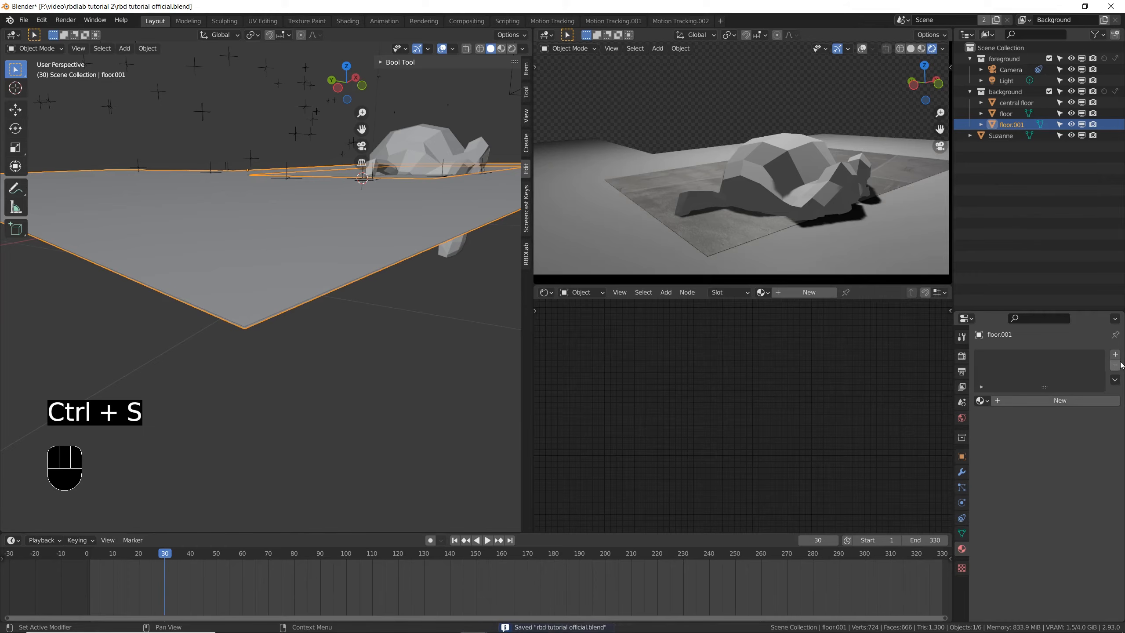
pyautogui.doubleClick(1011, 124)
pyautogui.write('FLOOR HOLD')
pyautogui.press('Return')
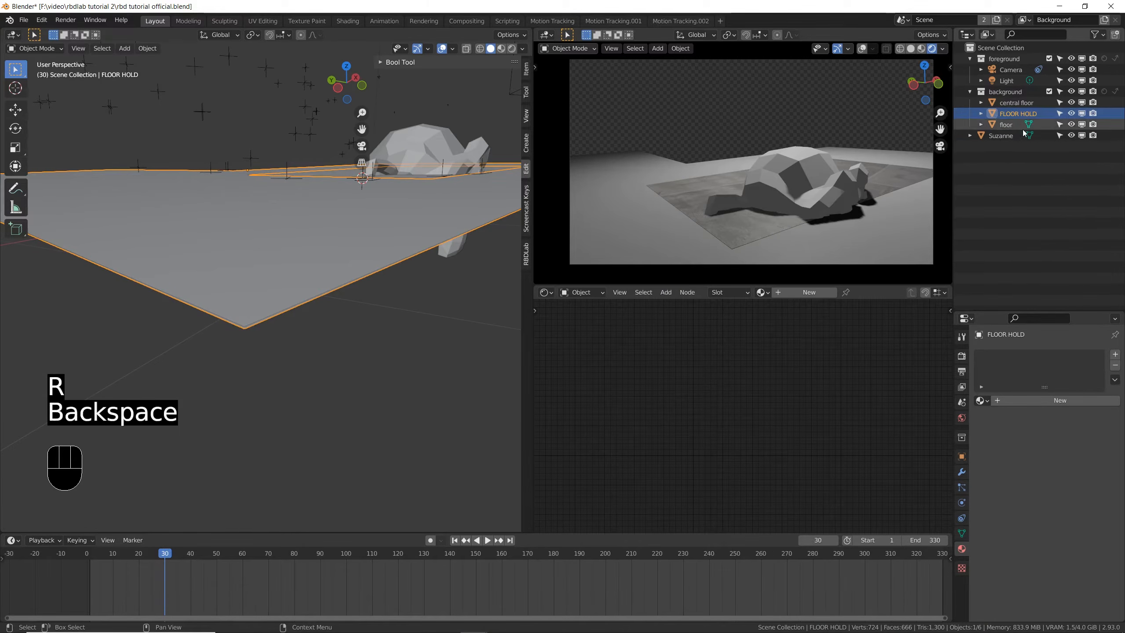
# - Move FLOOR HOLD into a new collection named HOLD OBJECTS and enable Holdout for that collection
pyautogui.press('m')
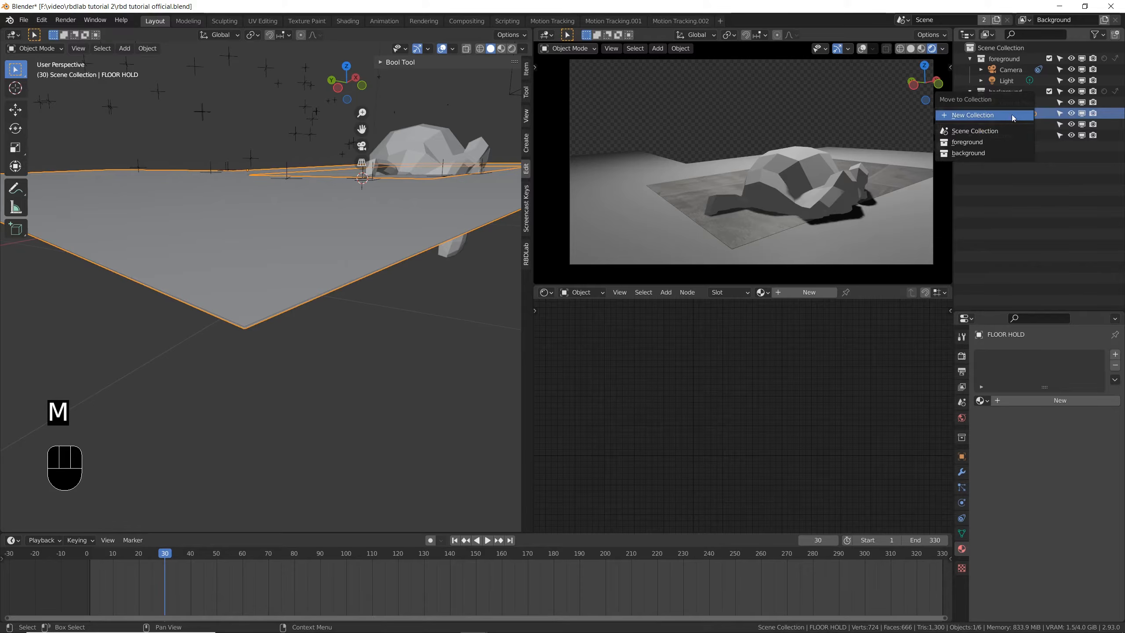
pyautogui.click(992, 115)
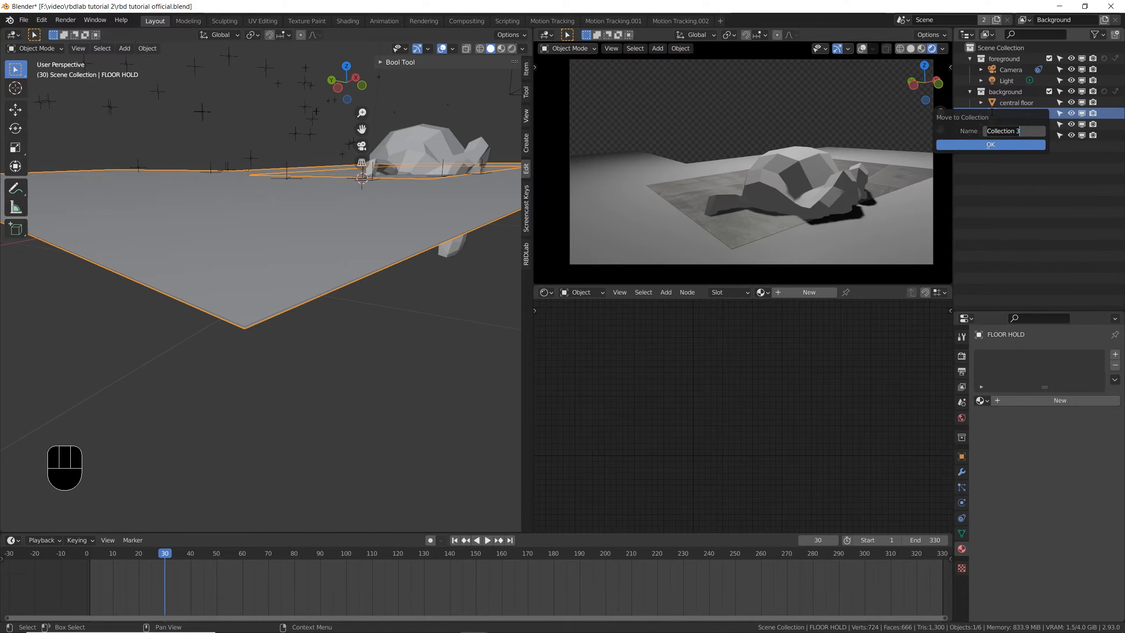
pyautogui.write('HOLD OBJECTS')
pyautogui.press('Return')
pyautogui.click(1035, 125)
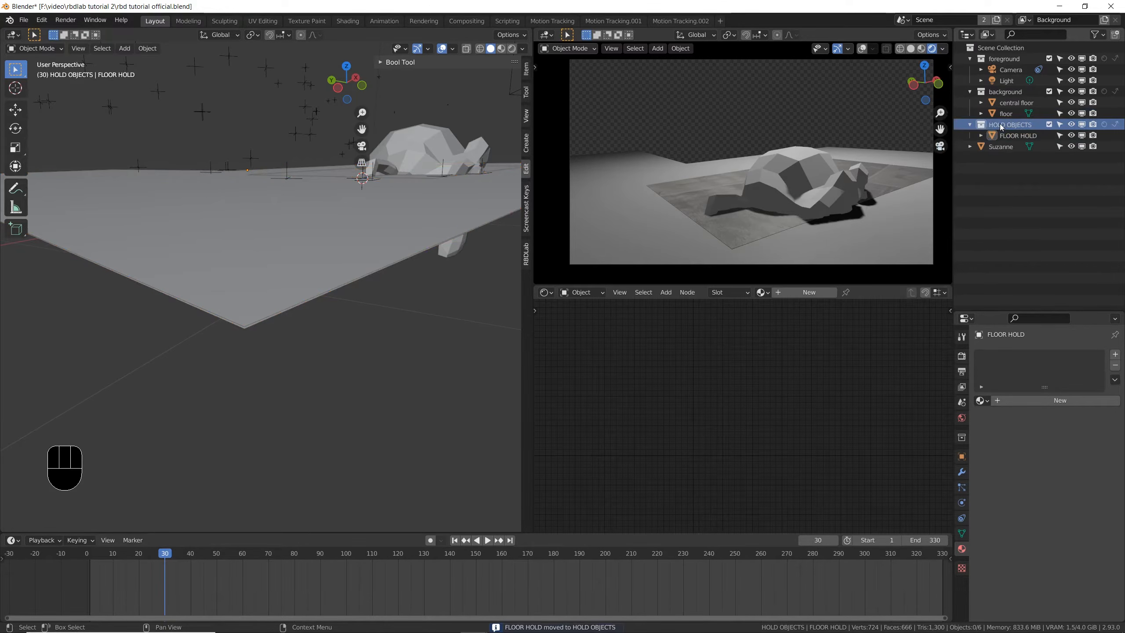
pyautogui.click(1105, 124)
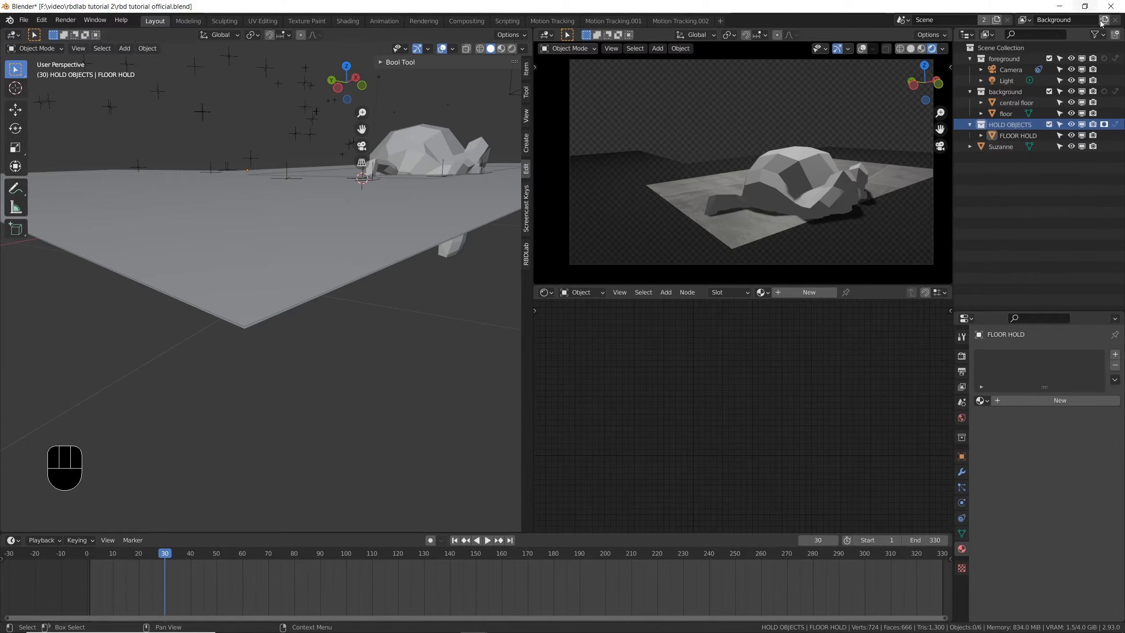
# - Try the monkey horizontally across the floor and render frame 46 to check the holdout and the shadow
pyautogui.click(1096, 35)
pyautogui.press('g')
pyautogui.hotkey('shift', 'z')
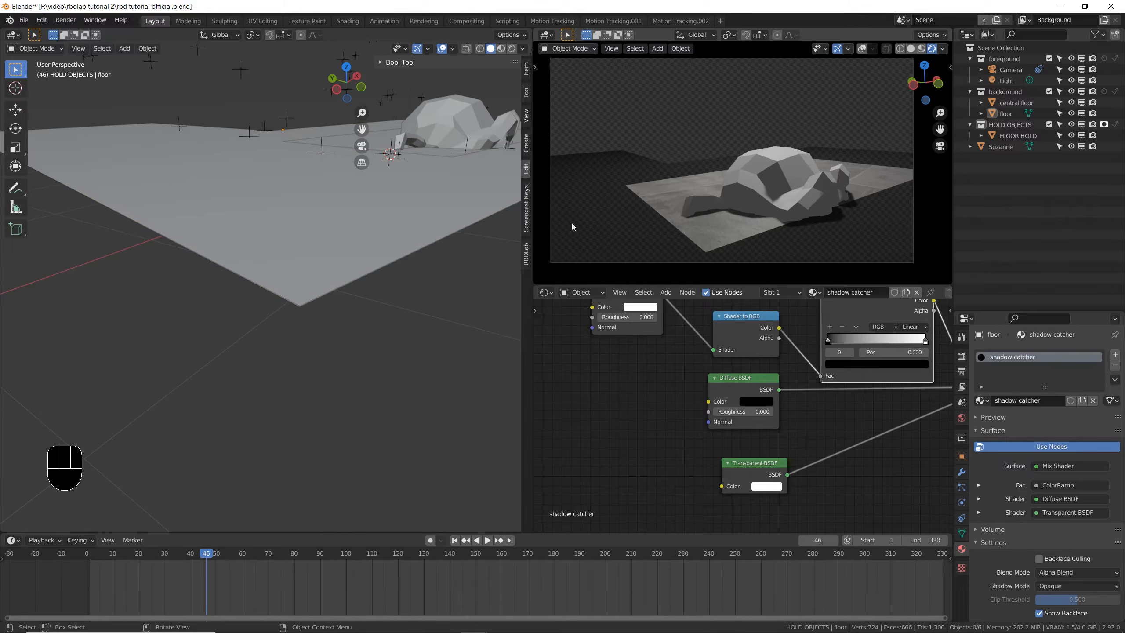
pyautogui.press('F12')
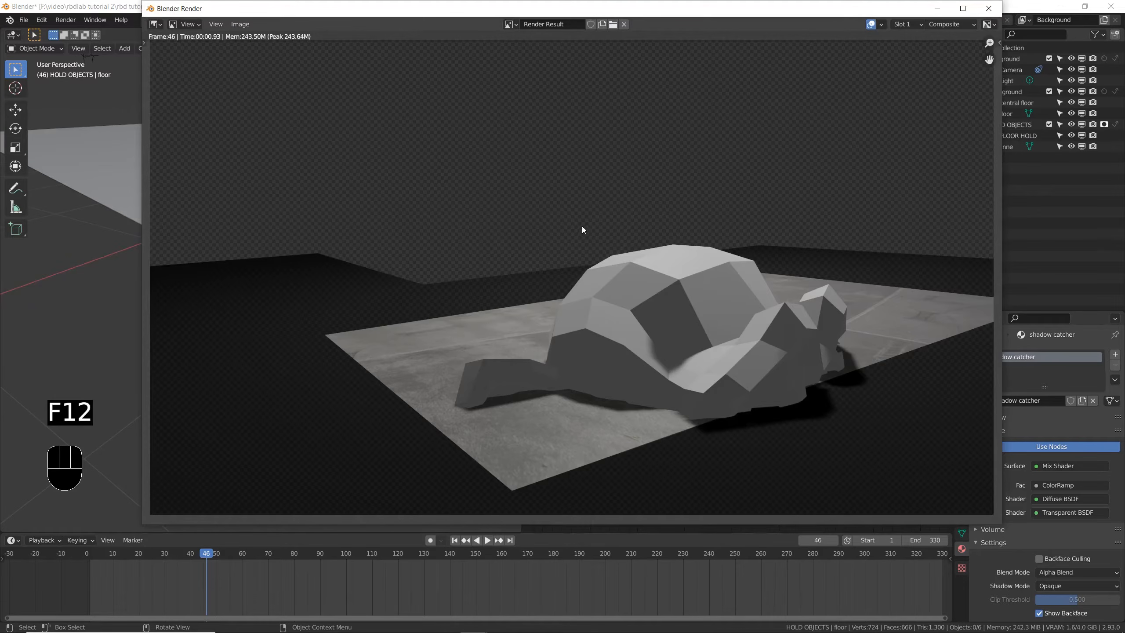
pyautogui.click(989, 8)
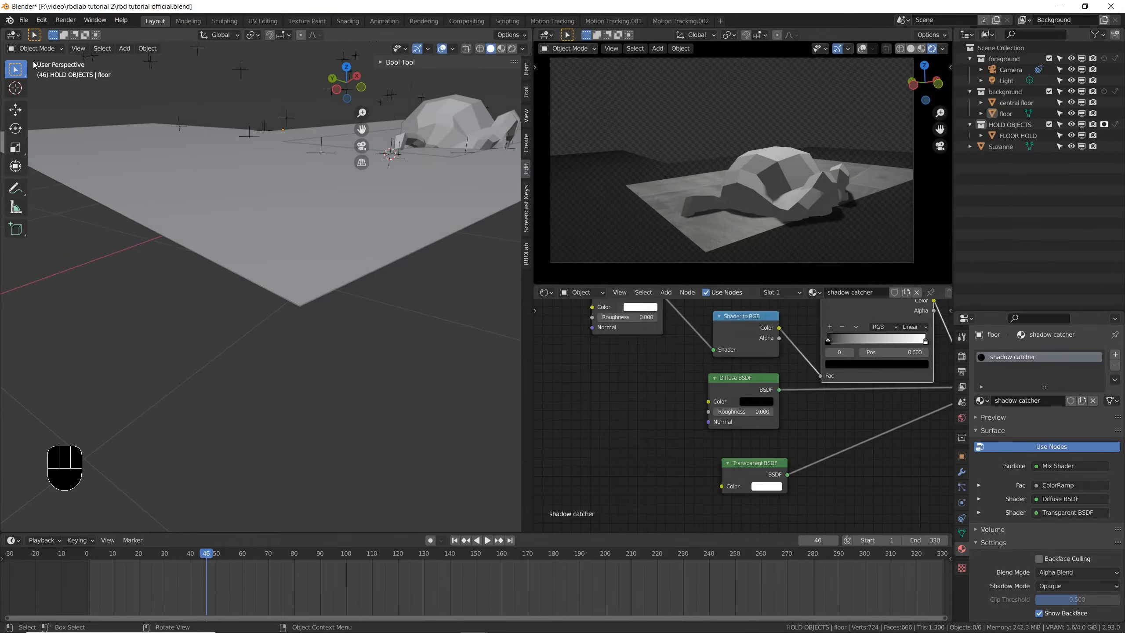
# - Change the solid-shaded 3D viewport area to the Compositor editor with the render layer nodes in view
pyautogui.click(13, 35)
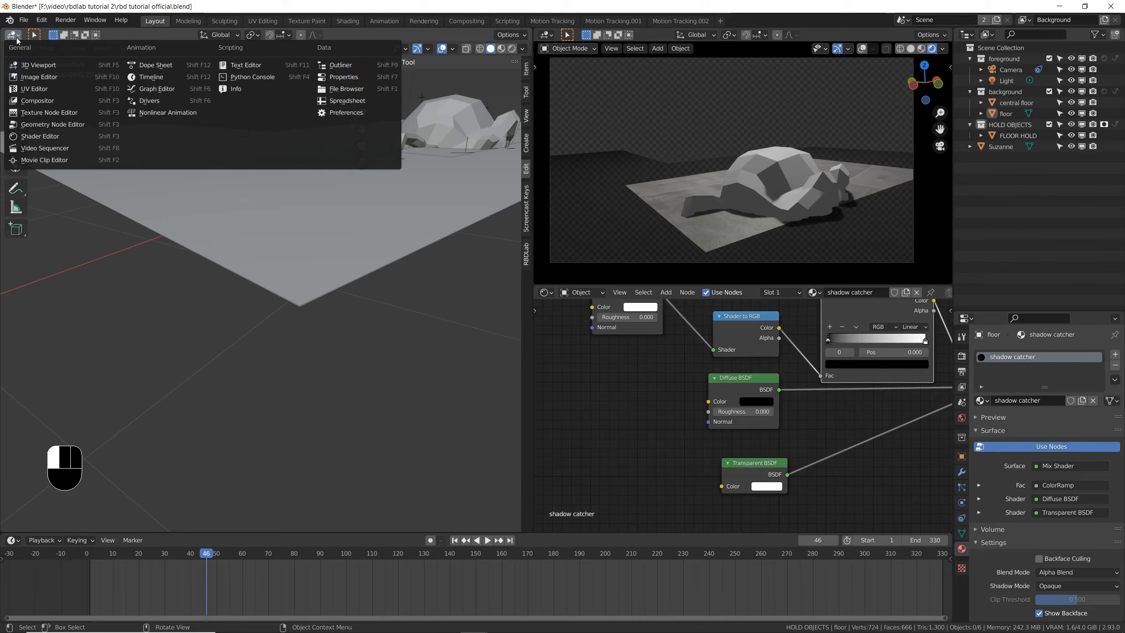
pyautogui.click(53, 102)
pyautogui.scroll(2, 124, 240)
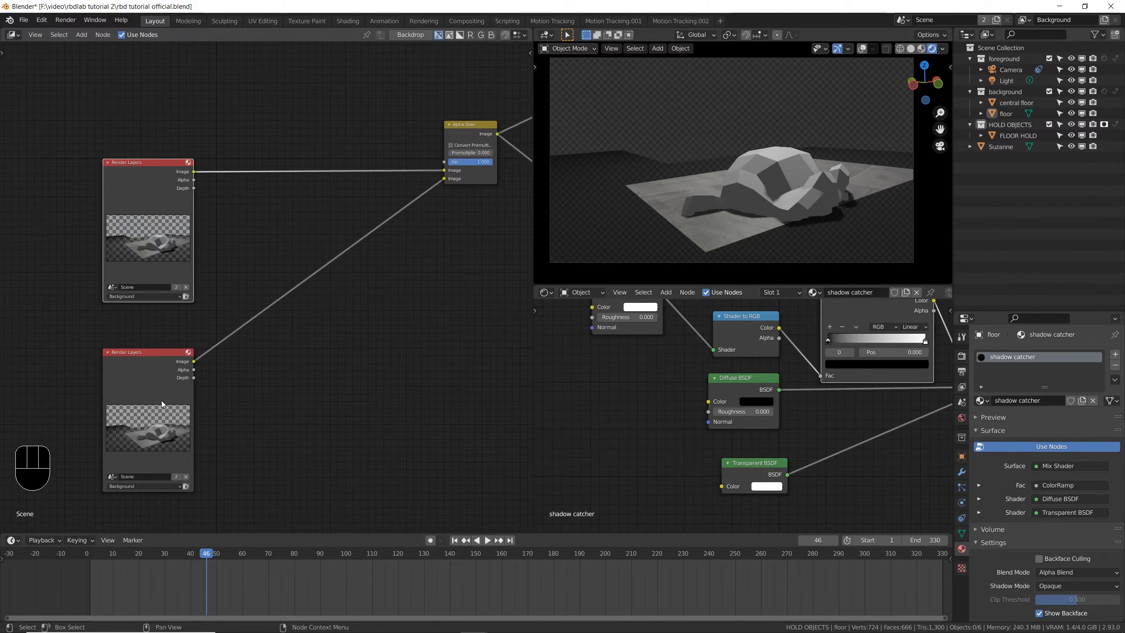
pyautogui.moveTo(155, 141); pyautogui.dragTo(161, 118)
pyautogui.scroll(-1, 174, 122)
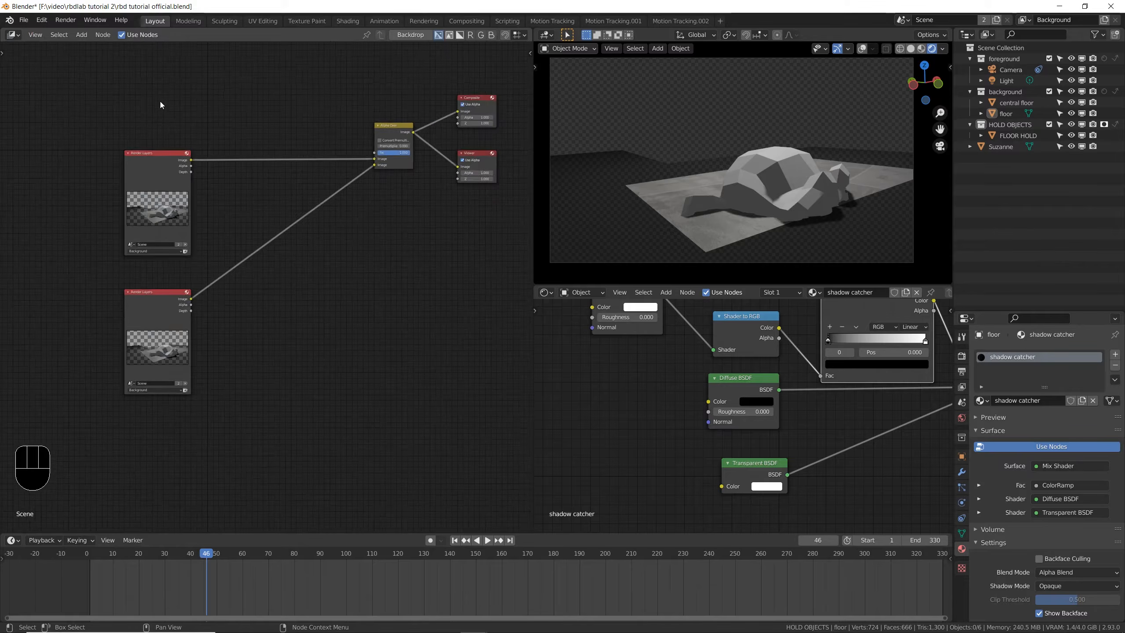
pyautogui.scroll(2, 160, 101)
# - Add a Movie Clip node with the courtyard footage above the two Render Layers nodes
pyautogui.hotkey('shift', 'a')
pyautogui.click(165, 109)
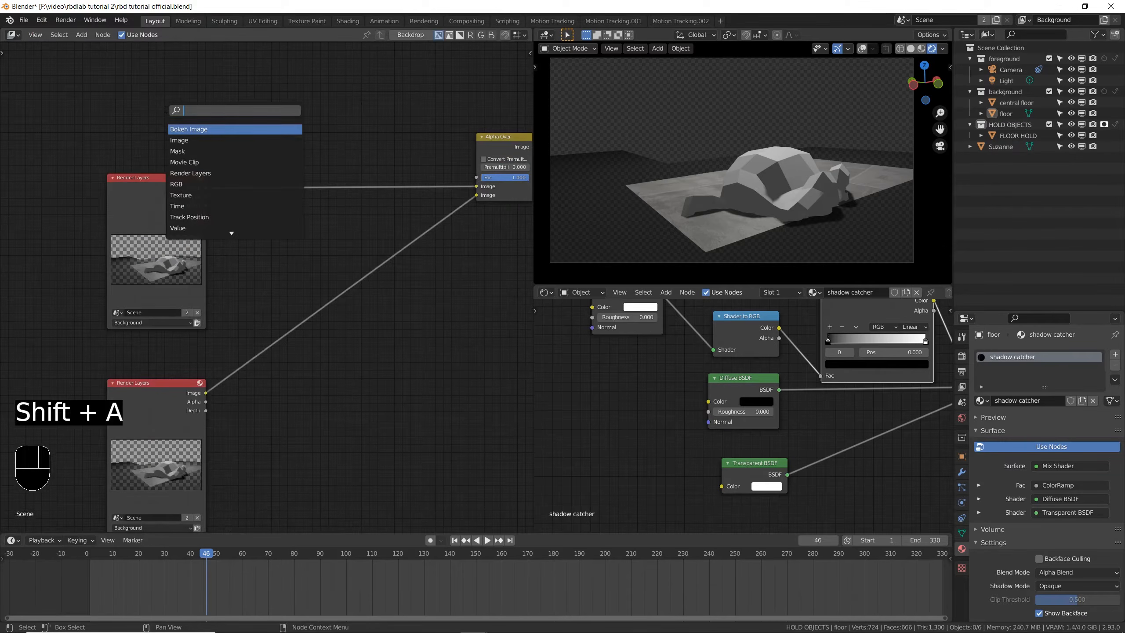
pyautogui.write('movie')
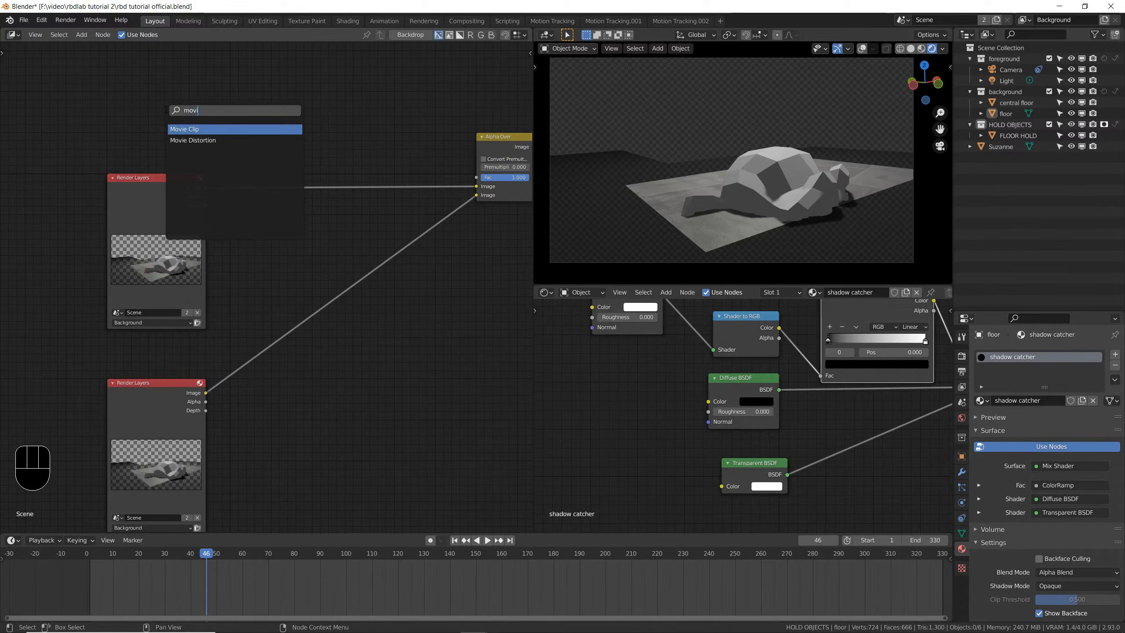
pyautogui.press('Return')
pyautogui.click(132, 56)
pyautogui.scroll(3, 145, 57)
pyautogui.moveTo(128, 182); pyautogui.dragTo(54, 186)
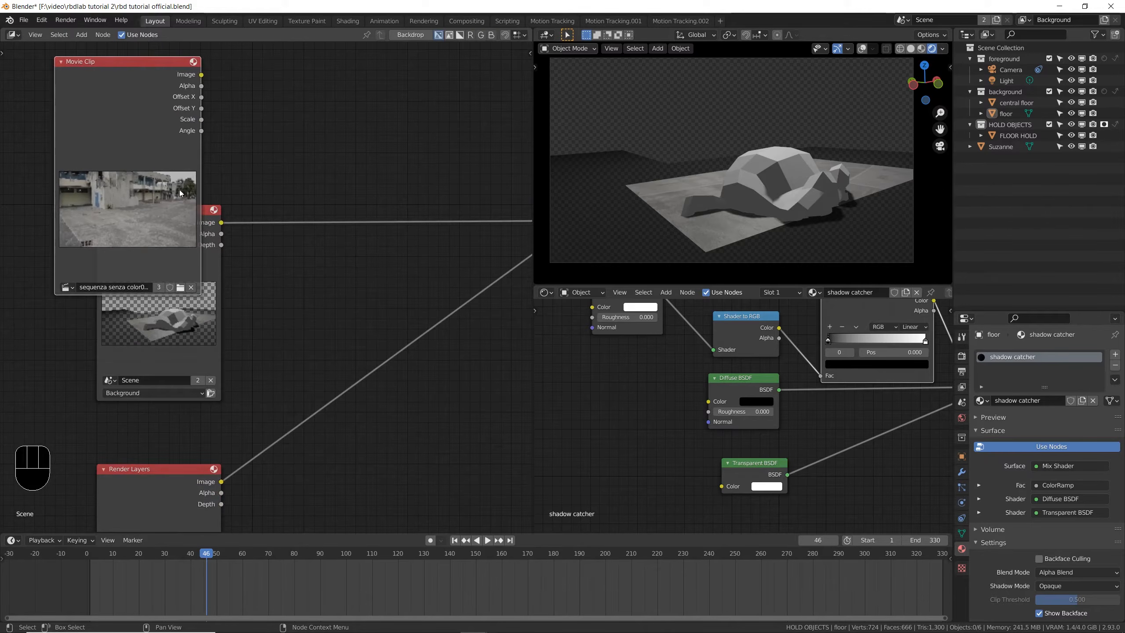
# - Feed the Movie Clip image into Alpha Over's first image input in place of the upper Render Layers node, and render frame 46
pyautogui.scroll(-3, 151, 148)
pyautogui.moveTo(186, 99); pyautogui.dragTo(430, 198)
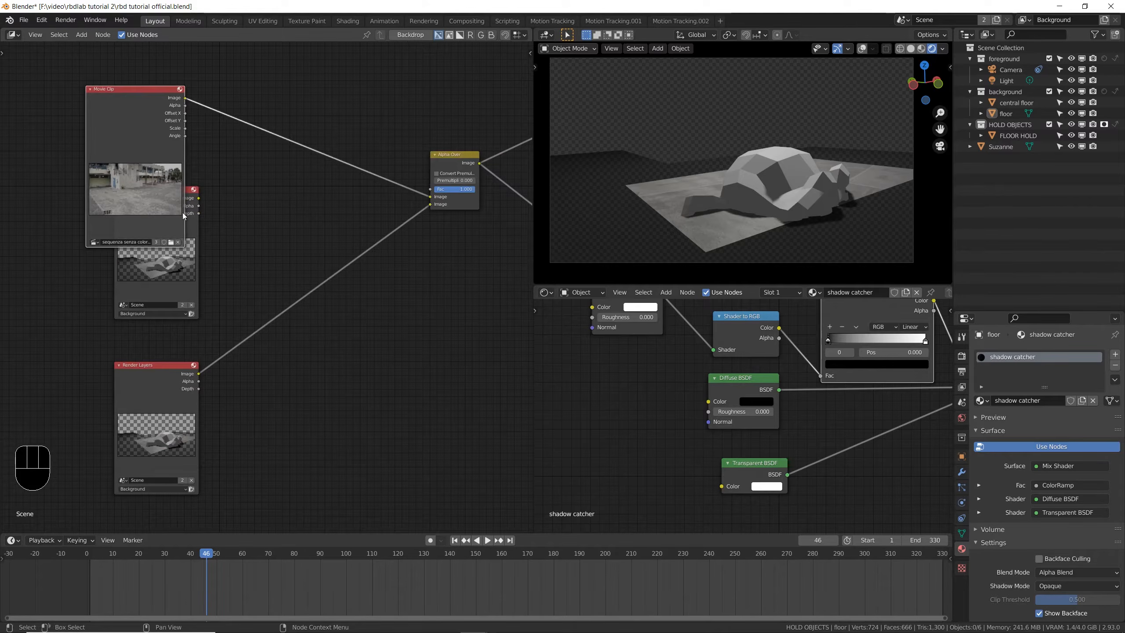
pyautogui.click(178, 279)
pyautogui.press('x')
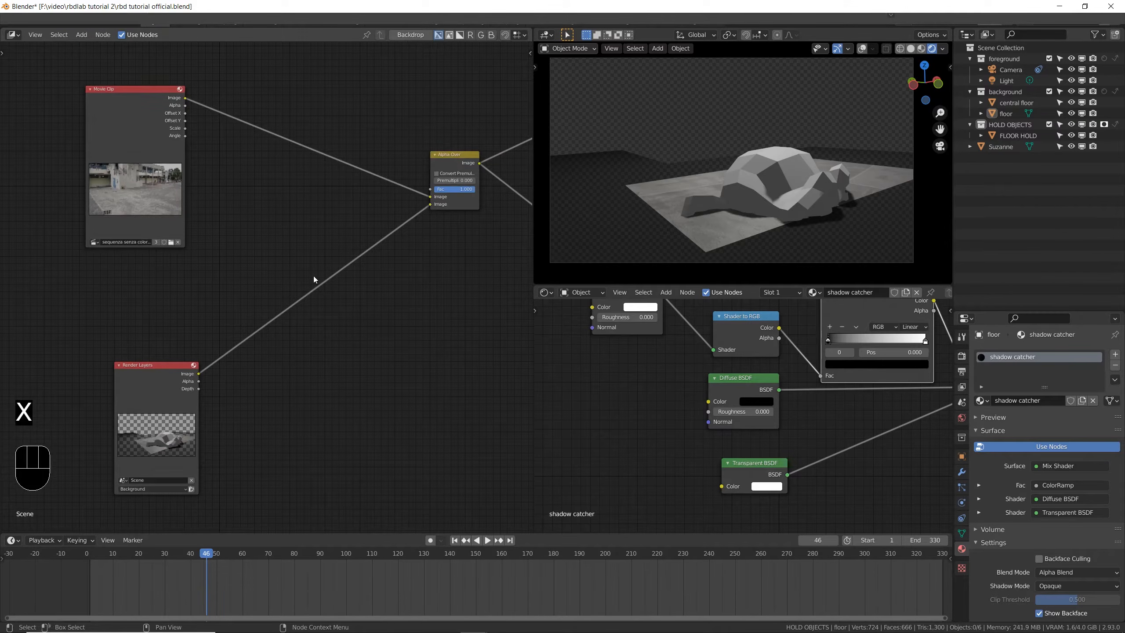
pyautogui.press('F12')
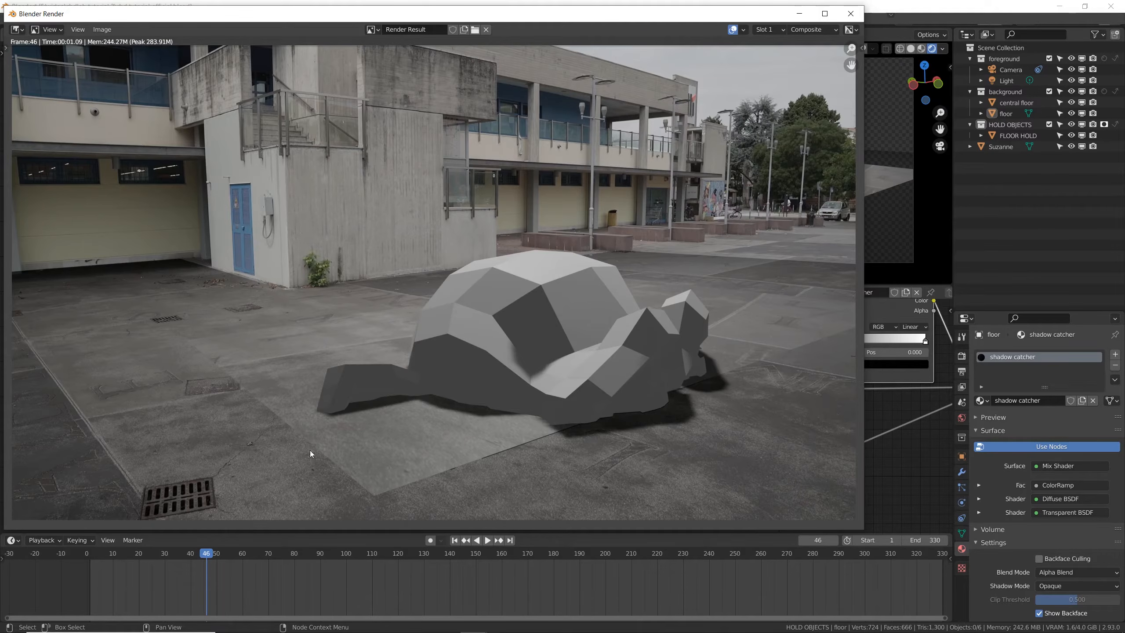
# - Close the render result, change the Compositor area back to the 3D Viewport and save the file
pyautogui.click(850, 13)
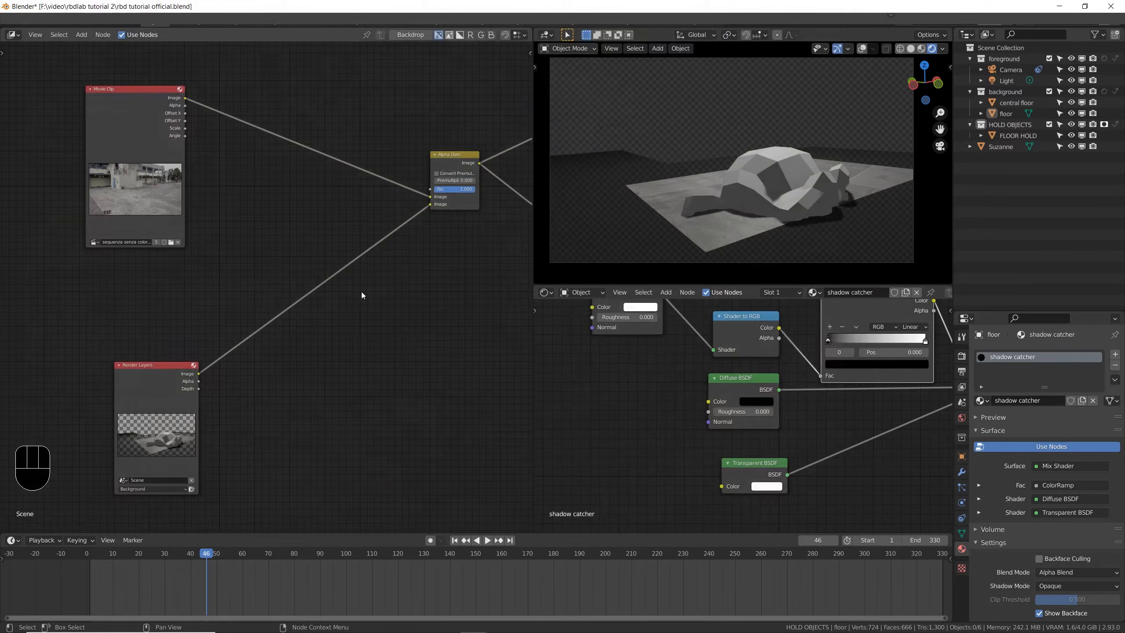
pyautogui.click(12, 35)
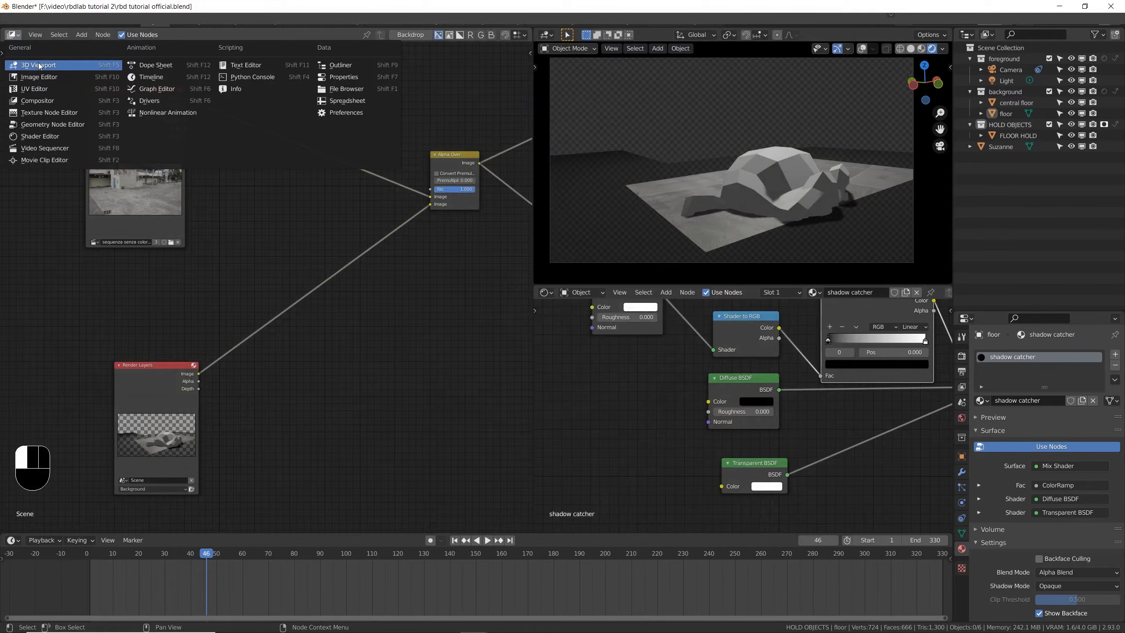
pyautogui.click(31, 65)
pyautogui.click(457, 25)
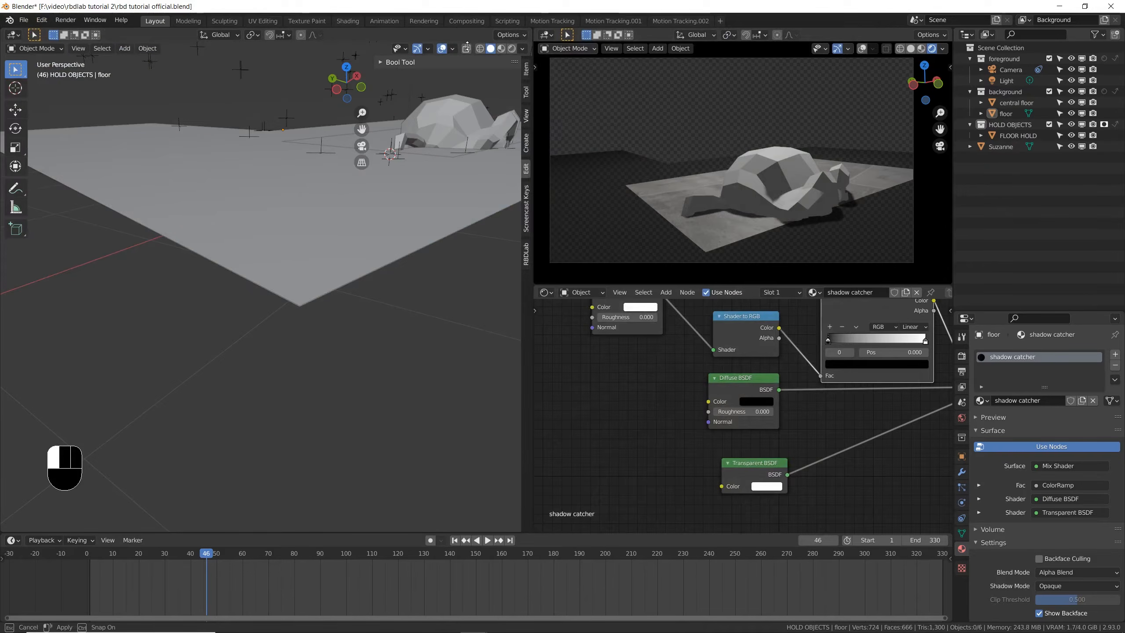
pyautogui.hotkey('ctrl', 's')
# - Select the central floor plane, set the current frame to 30 and save the file
pyautogui.click(455, 153)
pyautogui.keyDown('shift'); pyautogui.moveTo(455, 197); pyautogui.dragTo(299, 354, button='middle'); pyautogui.keyUp('shift')
pyautogui.scroll(2, 334, 294)
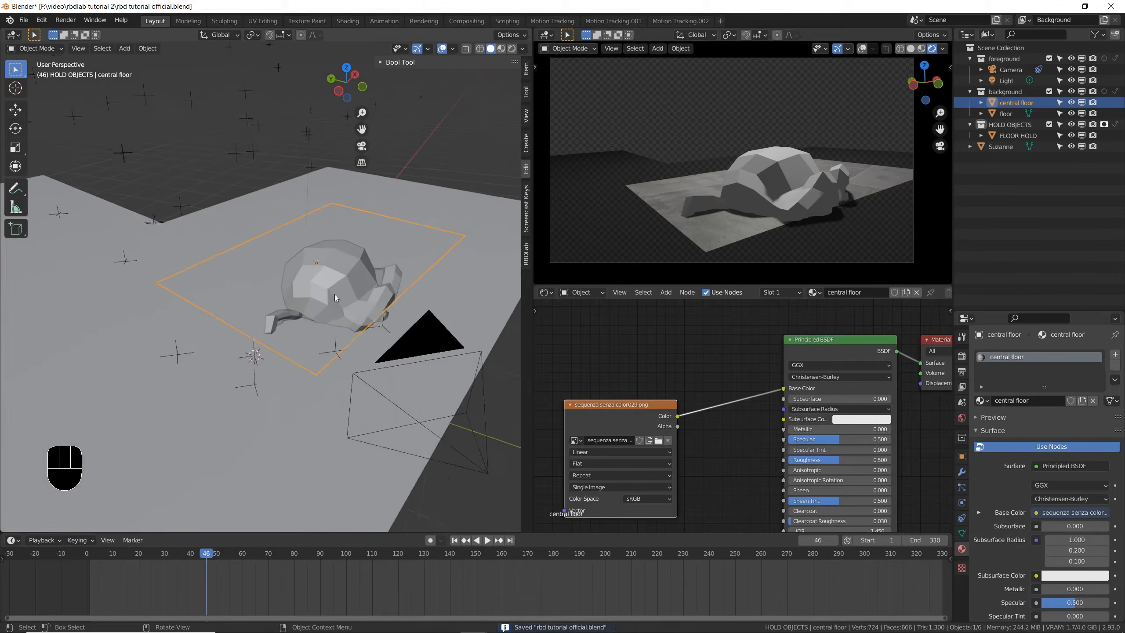
pyautogui.press('g')
pyautogui.rightClick(343, 349)
pyautogui.moveTo(205, 562); pyautogui.dragTo(158, 561)
pyautogui.press('Right')
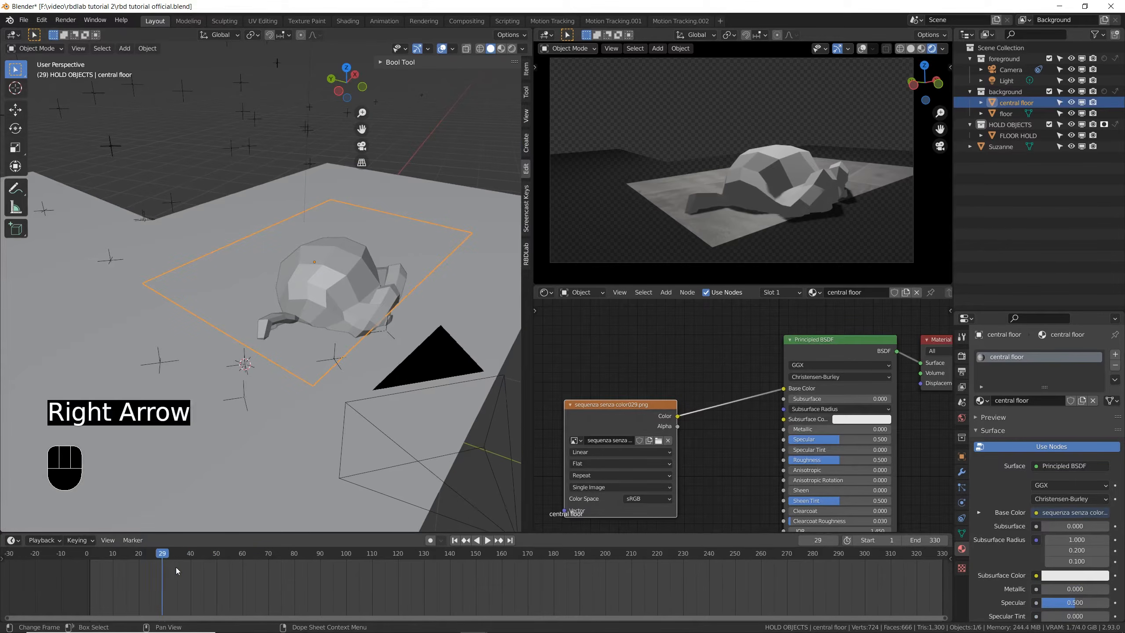
pyautogui.press('Right')
pyautogui.hotkey('ctrl', 's')
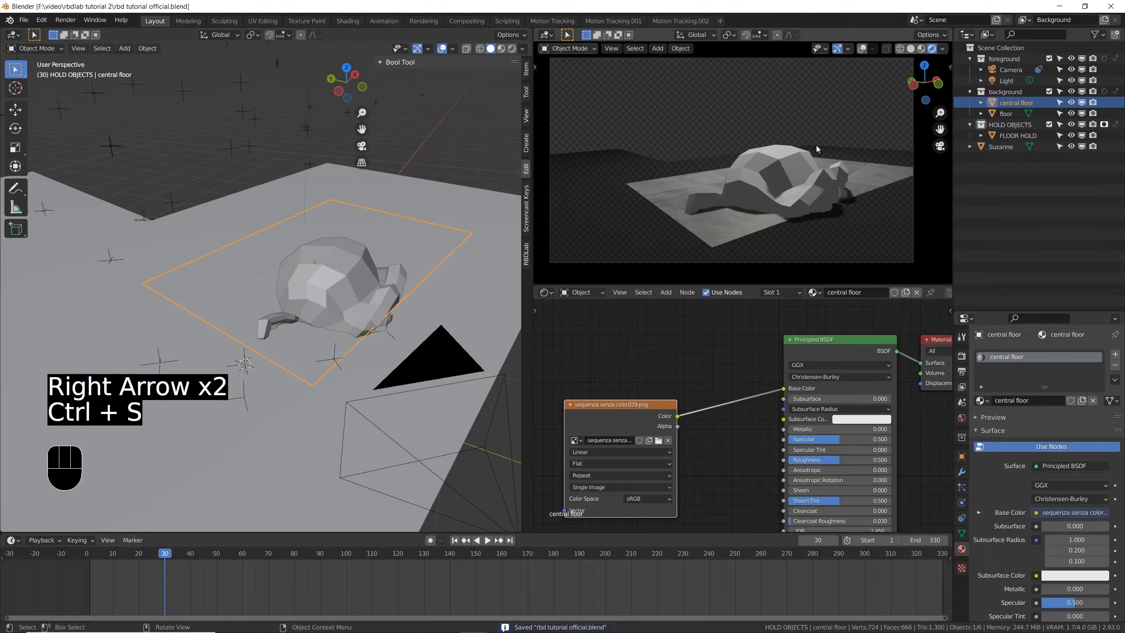
# - Reproject the central floor's UVs from the camera view and check the match with a render of frame 30
pyautogui.press('Tab')
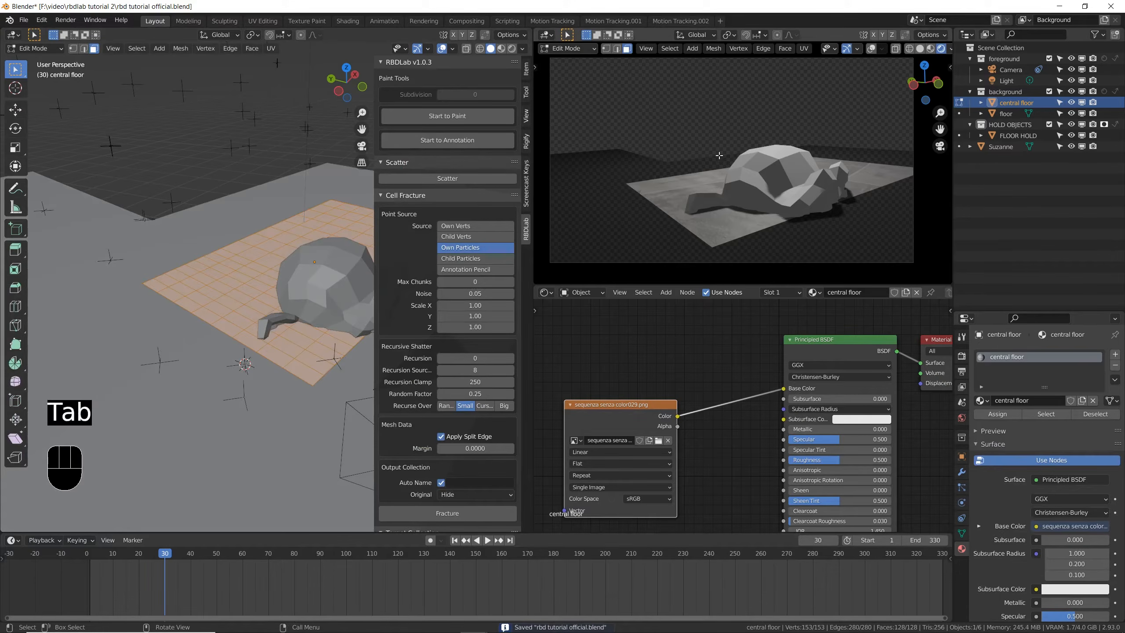
pyautogui.press('u')
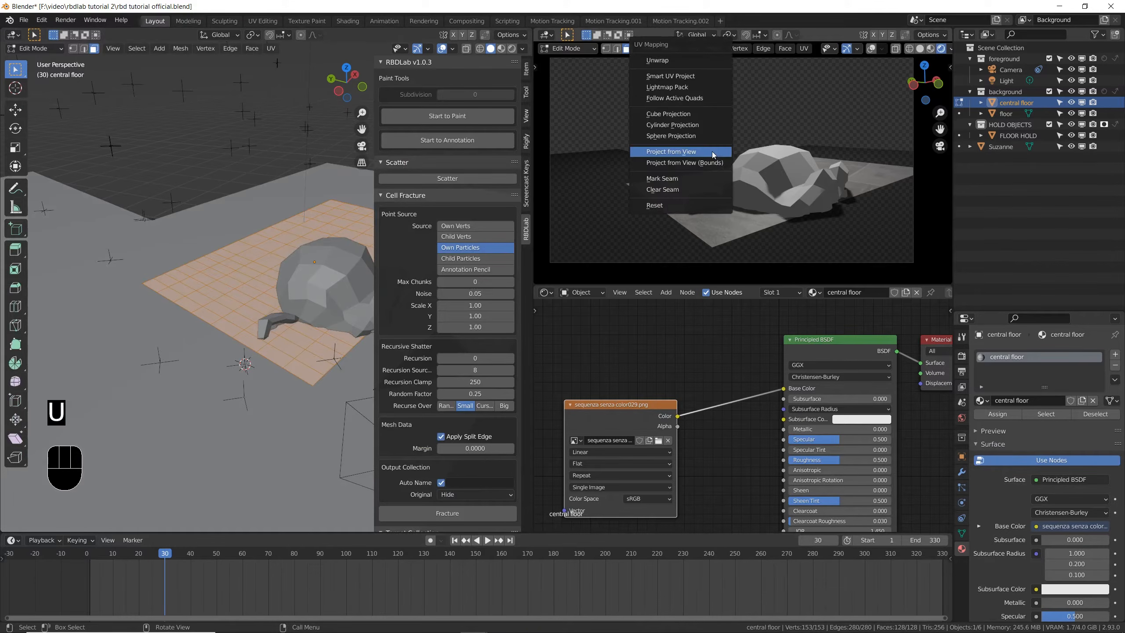
pyautogui.click(713, 154)
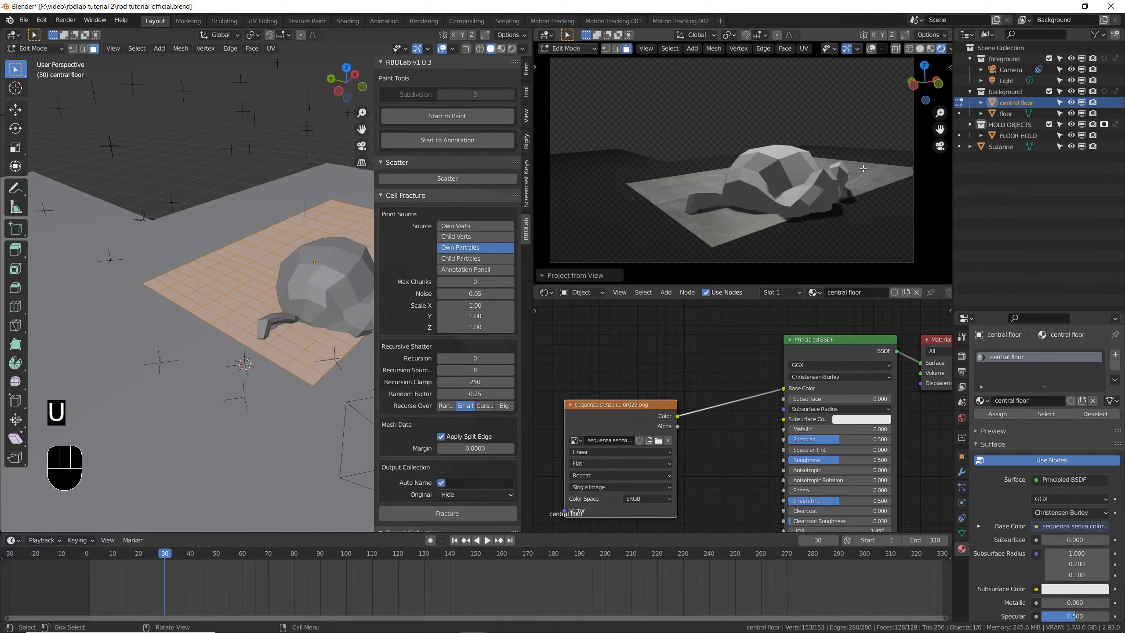
pyautogui.press('Tab')
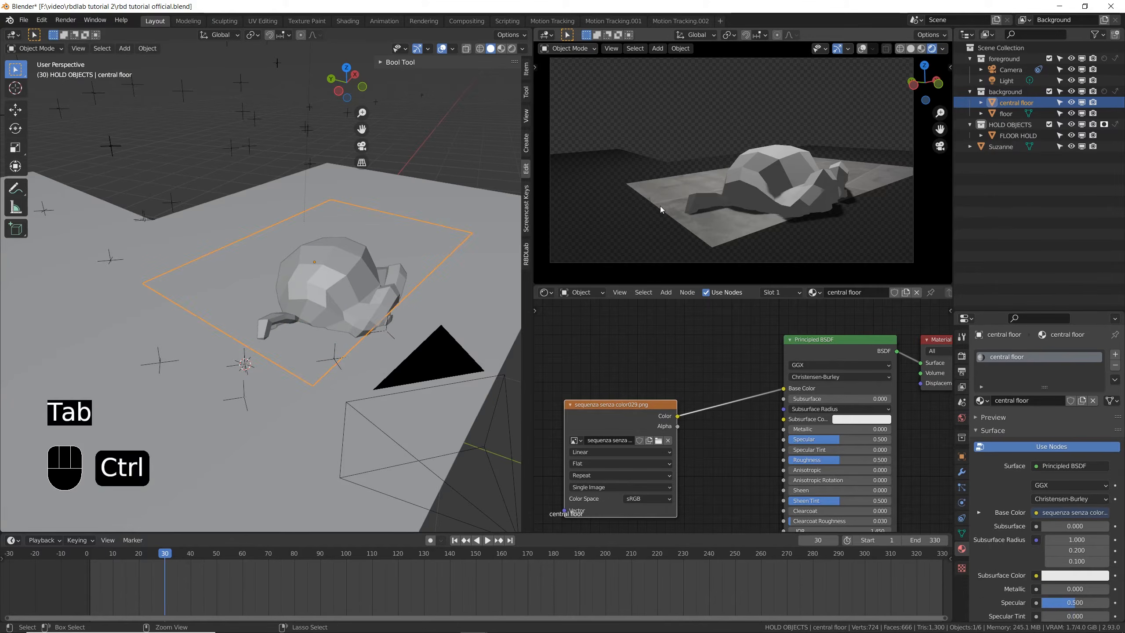
pyautogui.press('F12')
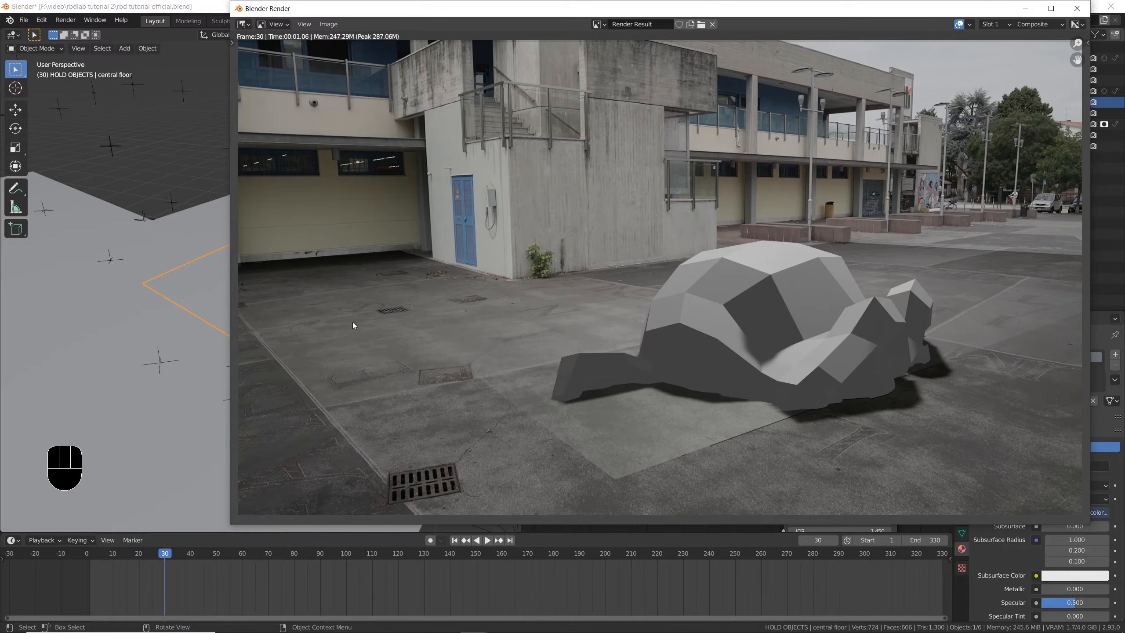
pyautogui.click(1075, 12)
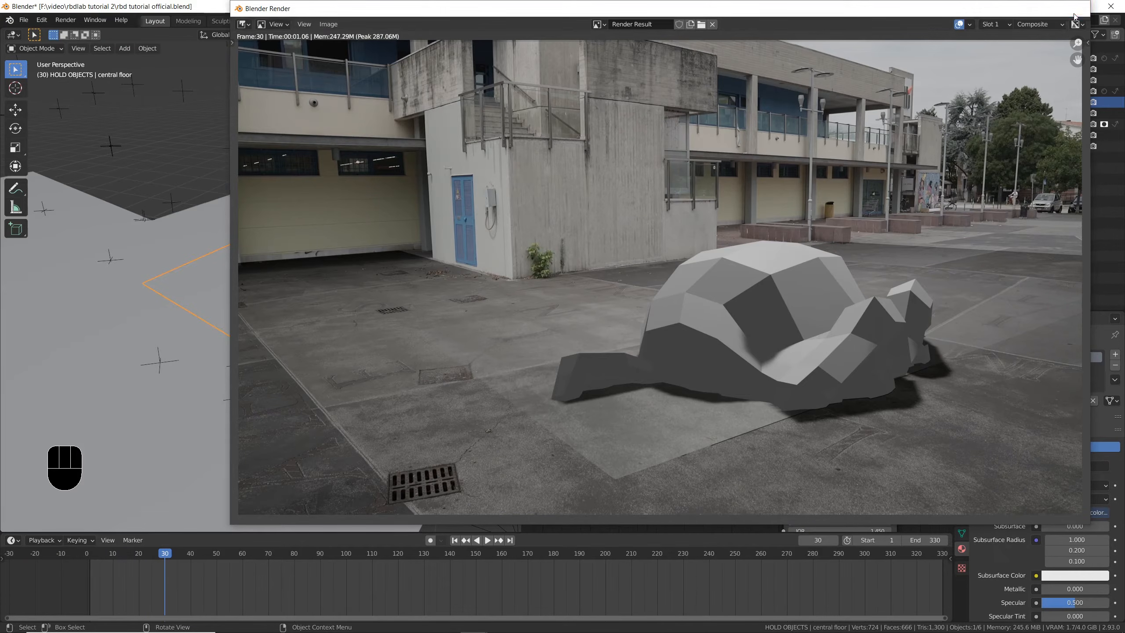
# - Rename the floor object in the background collection as "eeve shadow catcher"
pyautogui.click(304, 296)
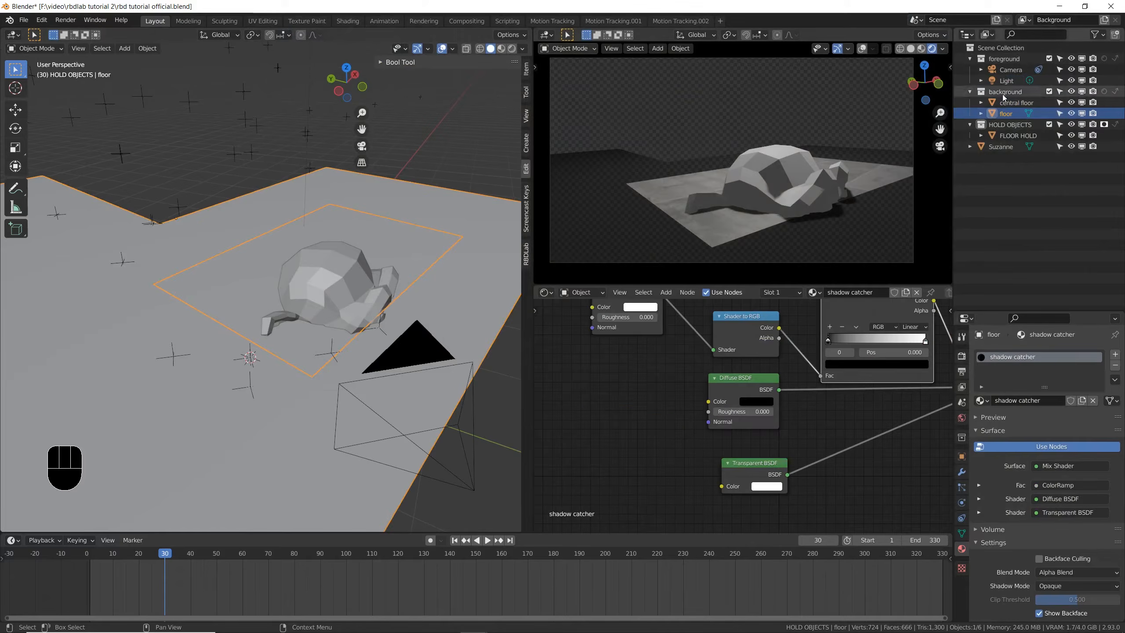
pyautogui.doubleClick(1006, 114)
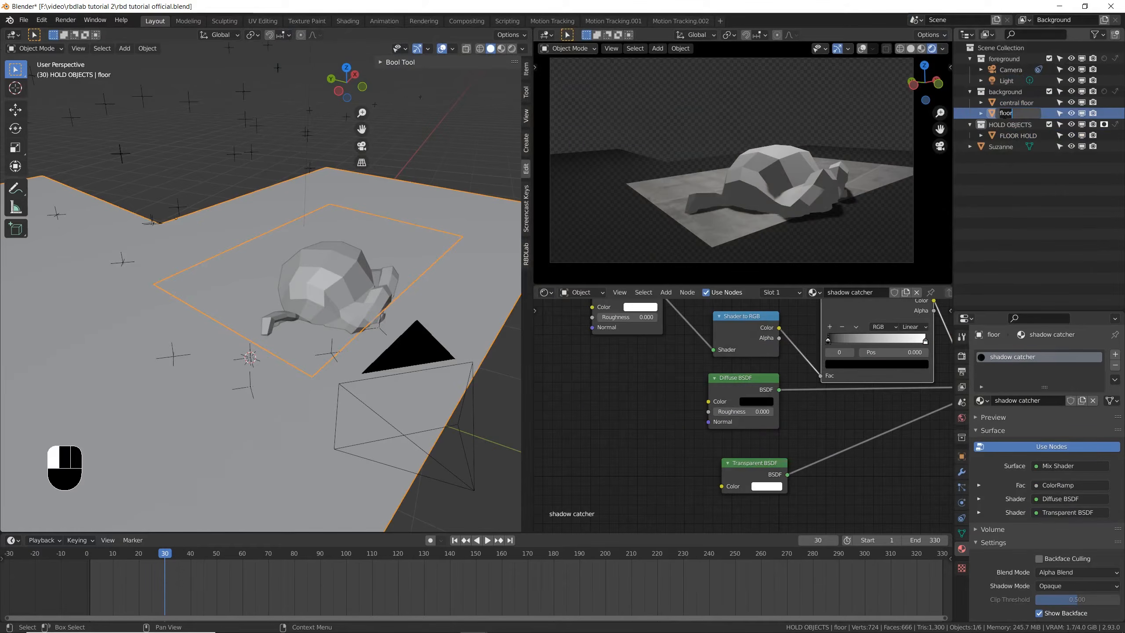
pyautogui.press('BackSpace')
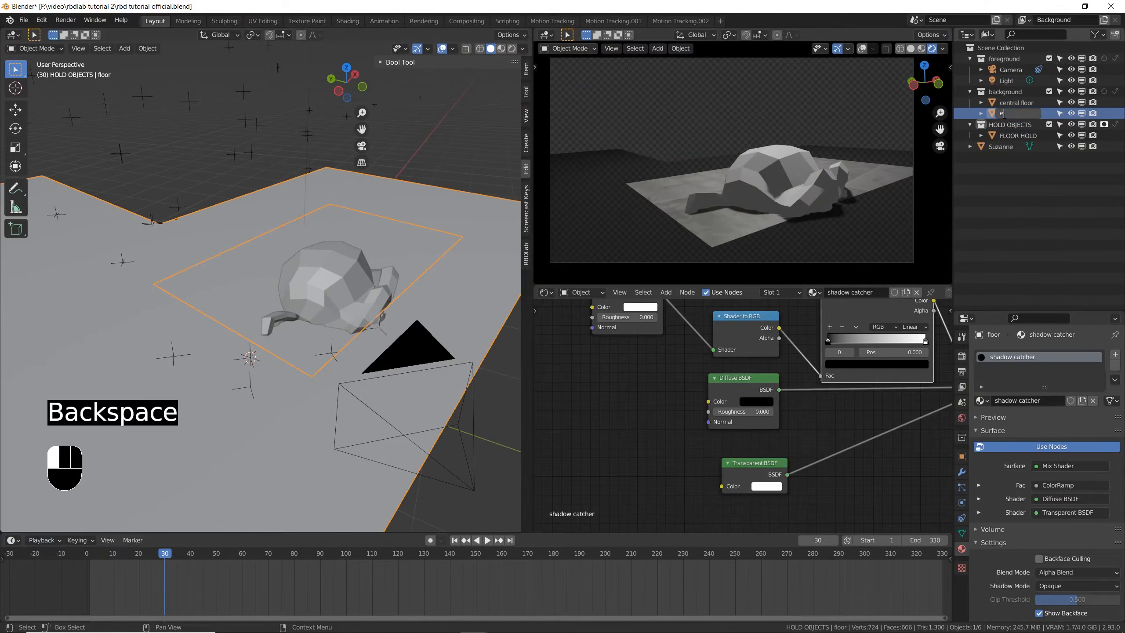
pyautogui.write('e shadow')
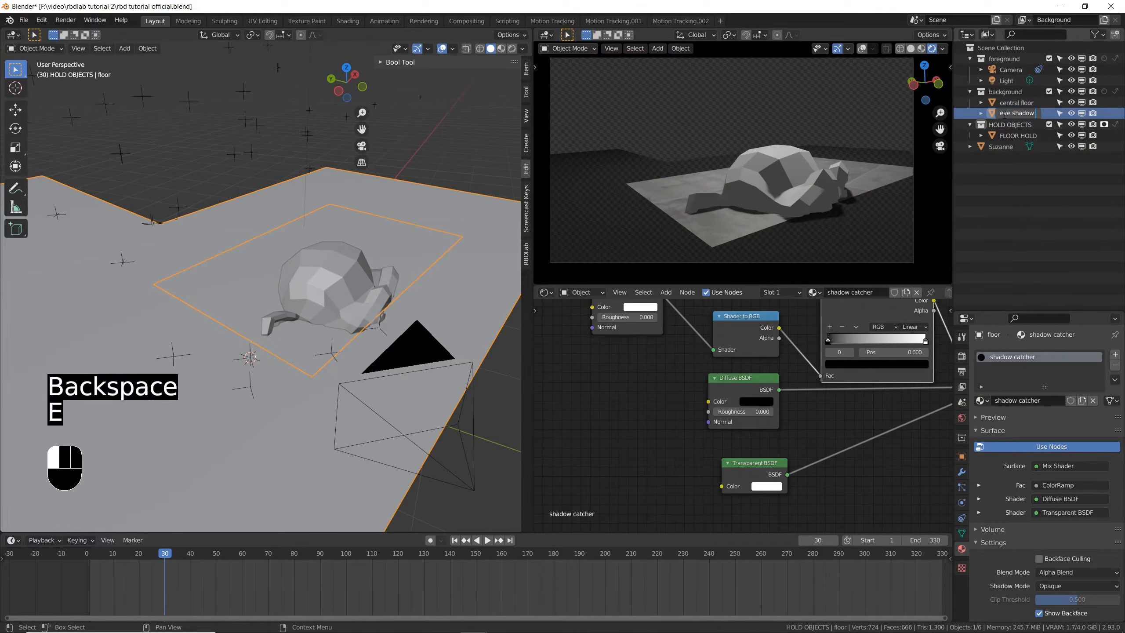
pyautogui.write(' catcher')
pyautogui.press('Return')
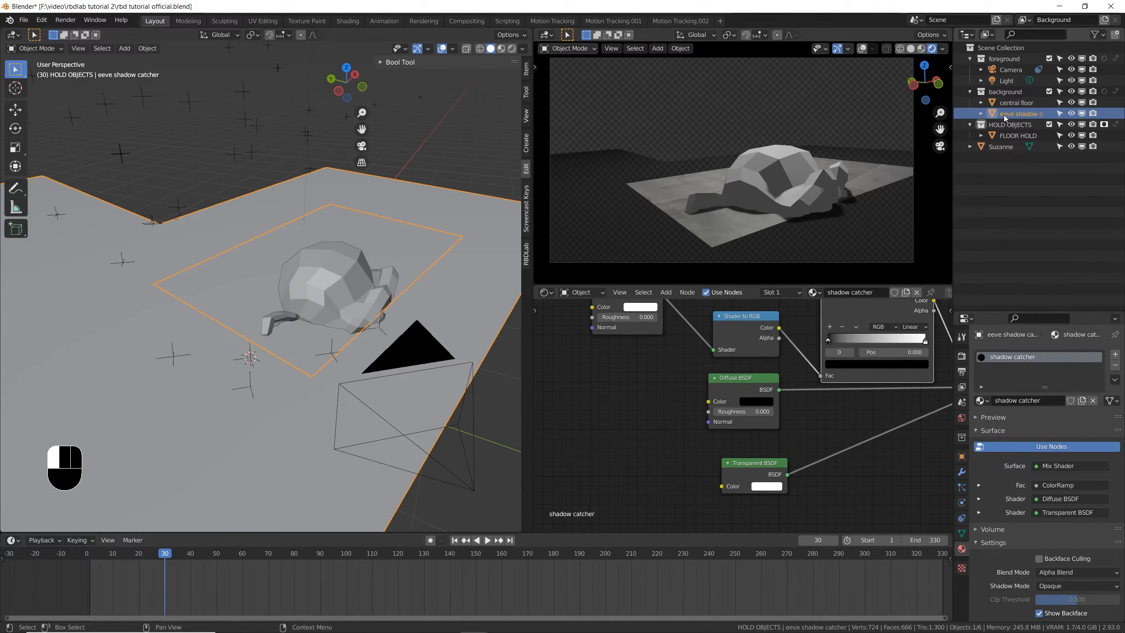
# - Show overlays in the camera viewport with Extras and Outline Selected disabled, and save the file
pyautogui.moveTo(743, 335); pyautogui.dragTo(690, 369, button='middle')
pyautogui.scroll(1, 690, 369)
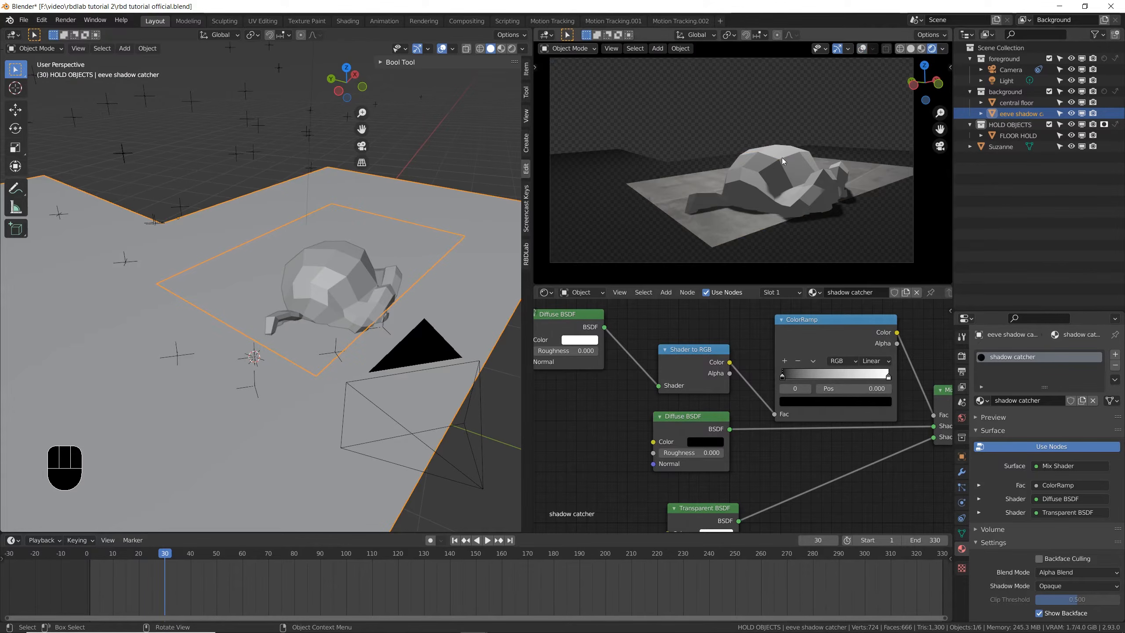
pyautogui.click(939, 146)
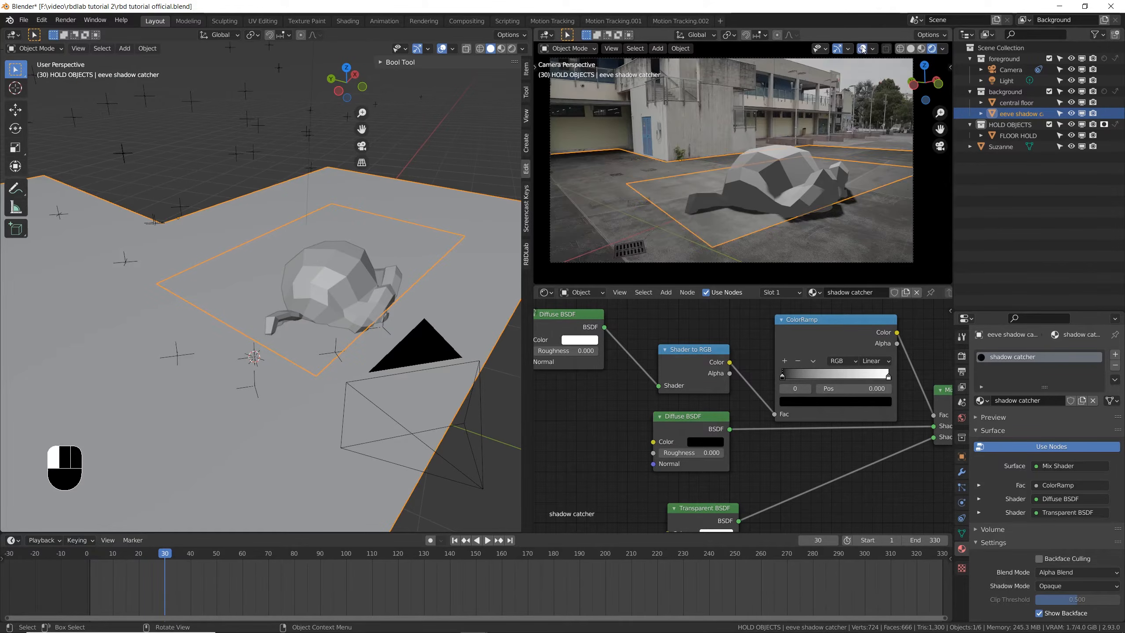
pyautogui.click(873, 48)
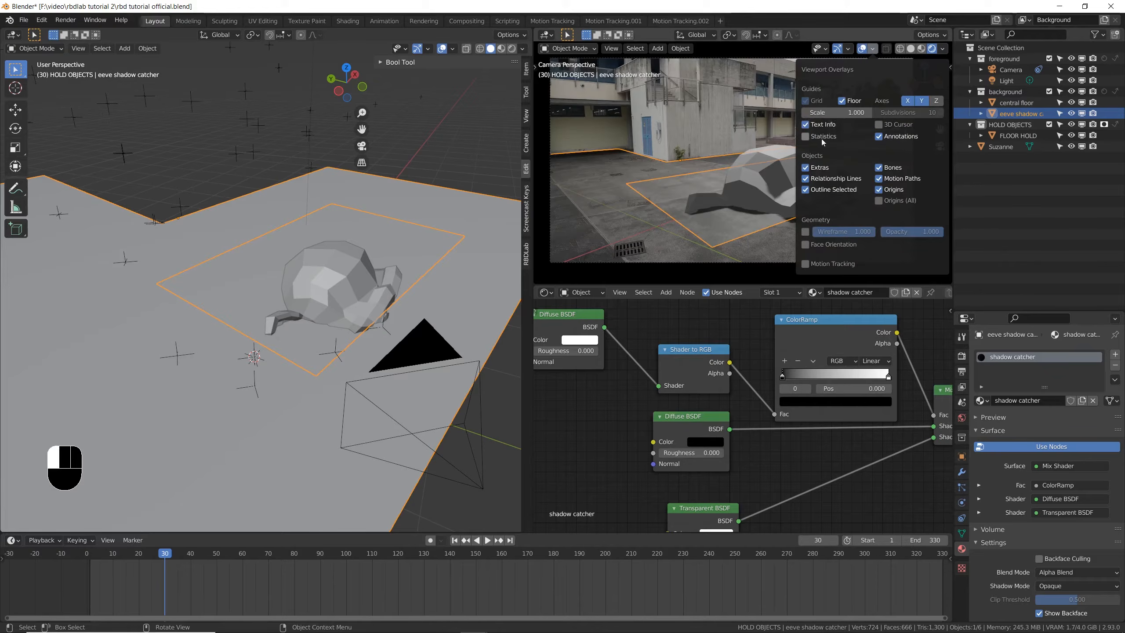
pyautogui.click(809, 170)
pyautogui.click(819, 190)
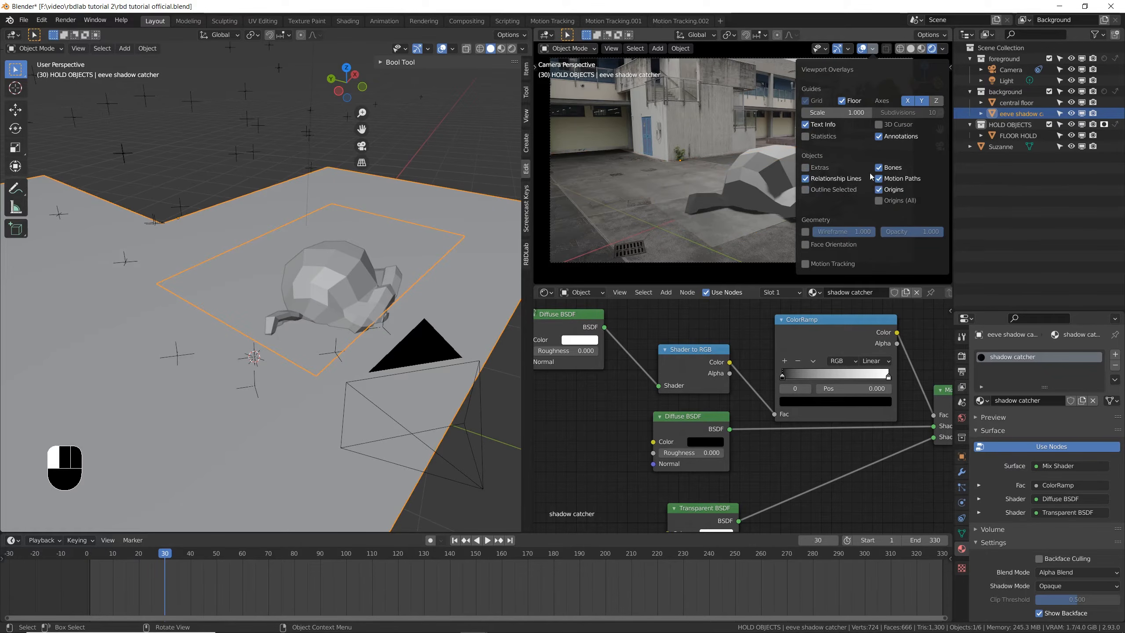
pyautogui.hotkey('ctrl', 's')
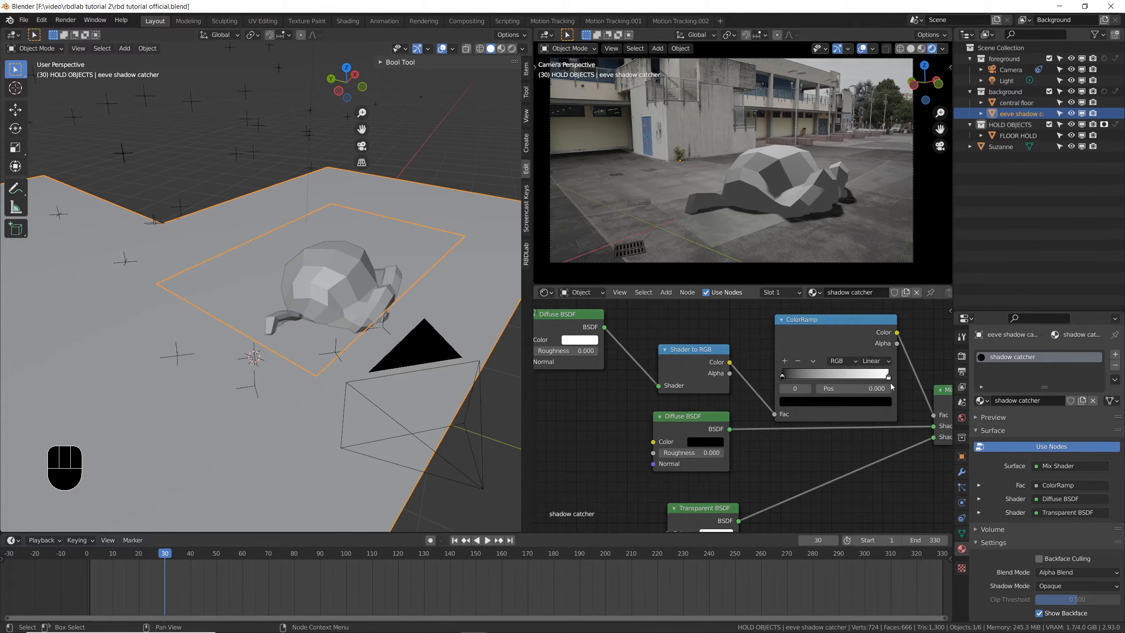
# - Move the white stop of the shadow catcher's ColorRamp to position 0.304 and save the file
pyautogui.scroll(1, 881, 378)
pyautogui.moveTo(890, 377); pyautogui.dragTo(799, 376)
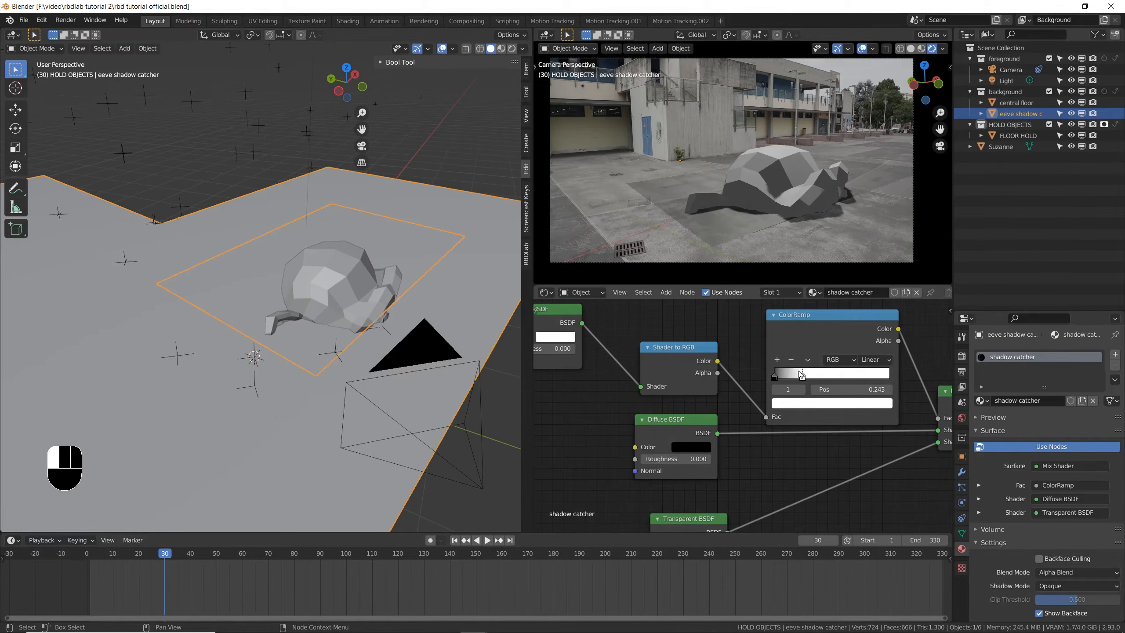
pyautogui.scroll(5, 831, 215)
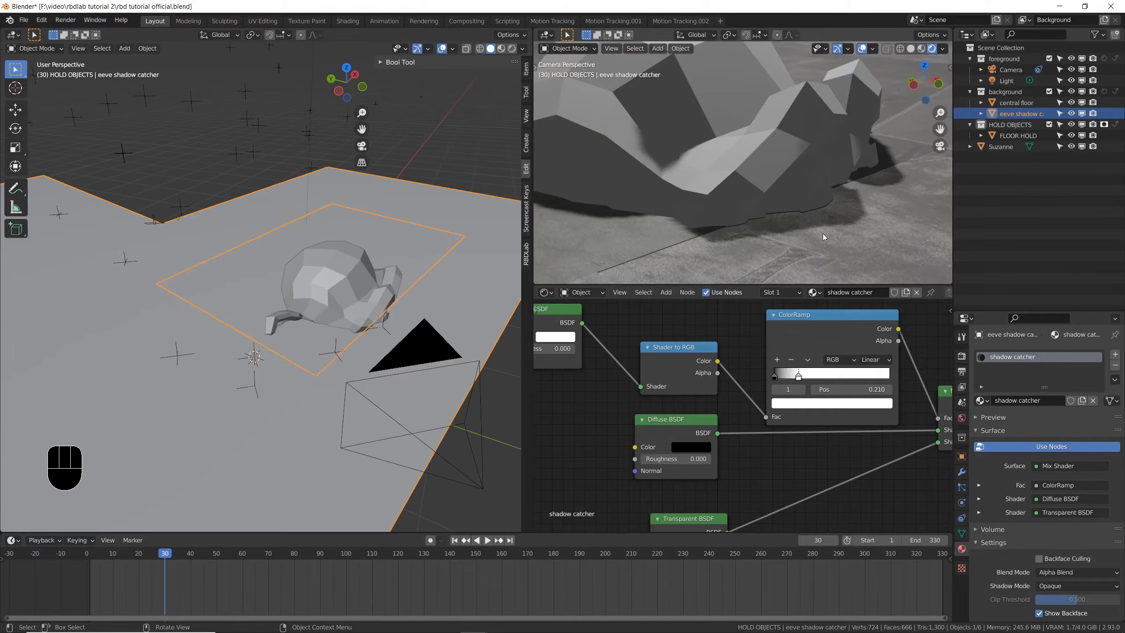
pyautogui.moveTo(800, 376); pyautogui.dragTo(826, 376)
pyautogui.scroll(-5, 793, 202)
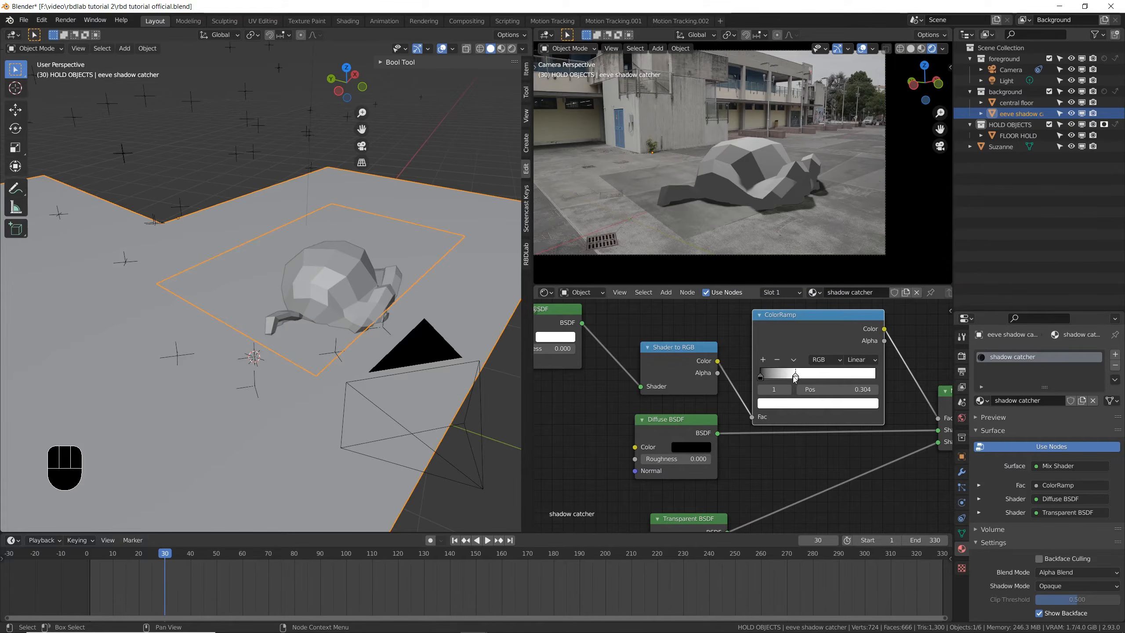
pyautogui.hotkey('ctrl', 's')
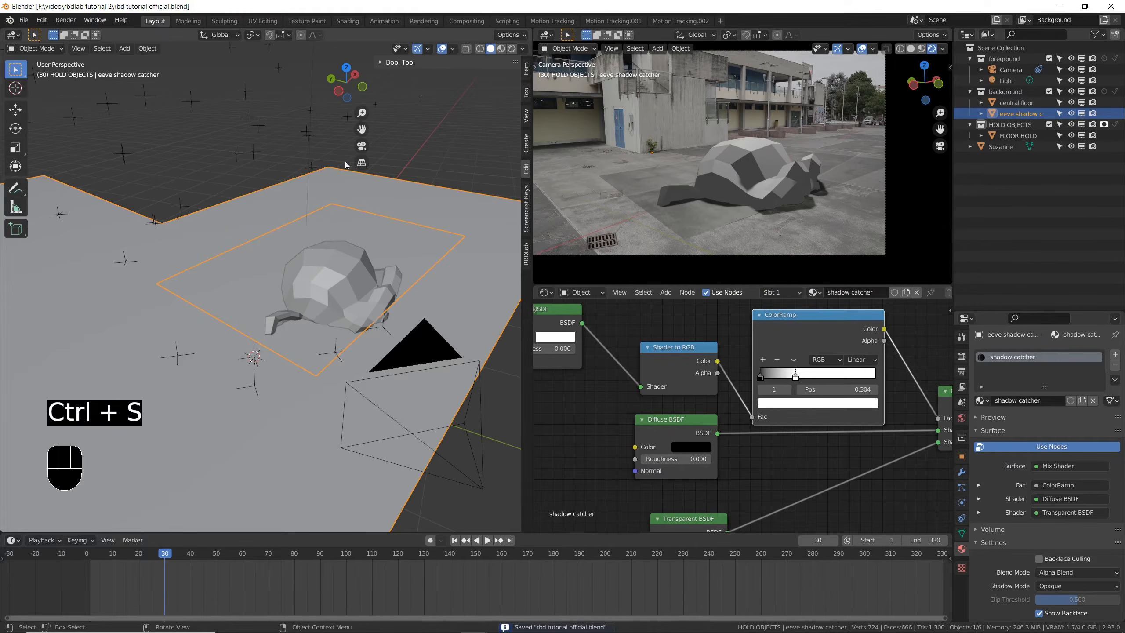
# - Change the point light above the floor to a Sun, trying a strength of 5 and settling on 2.930
pyautogui.keyDown('shift'); pyautogui.moveTo(327, 174); pyautogui.dragTo(323, 313, button='middle'); pyautogui.keyUp('shift')
pyautogui.scroll(-4, 322, 302)
pyautogui.keyDown('shift'); pyautogui.moveTo(320, 218); pyautogui.dragTo(313, 262, button='middle'); pyautogui.keyUp('shift')
pyautogui.moveTo(314, 263); pyautogui.dragTo(313, 269, button='middle')
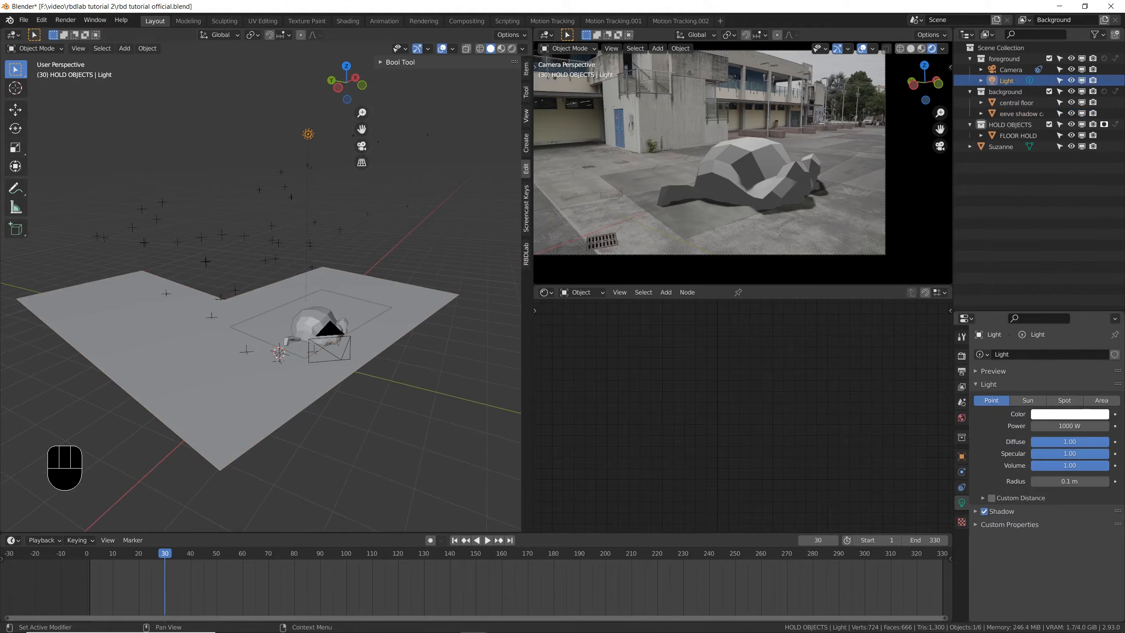
pyautogui.click(1036, 400)
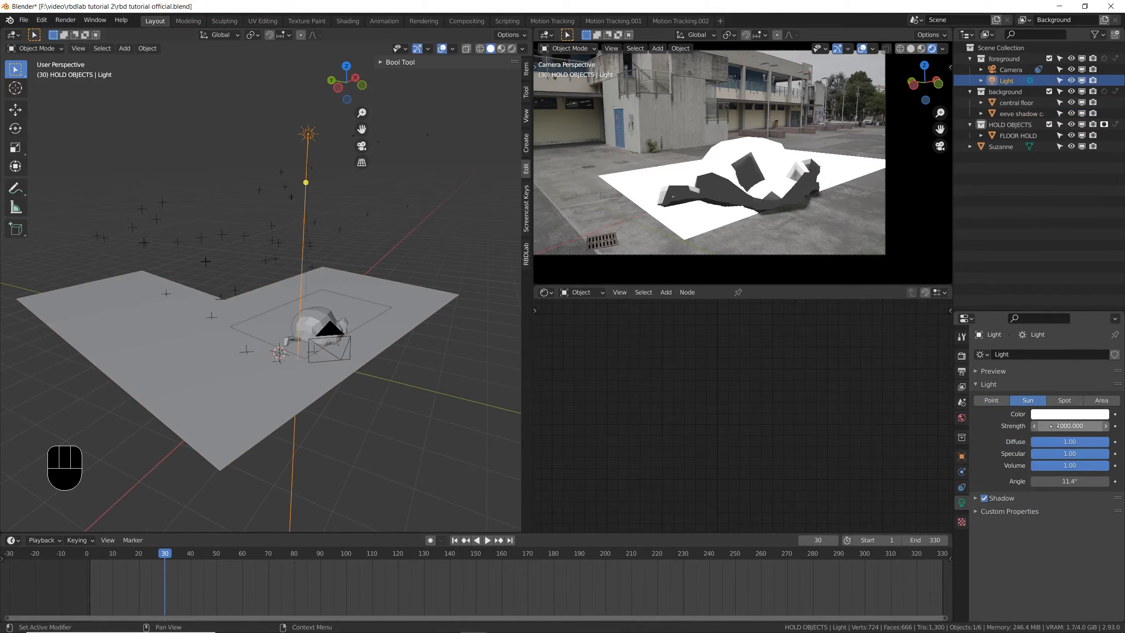
pyautogui.click(1054, 426)
pyautogui.write('5')
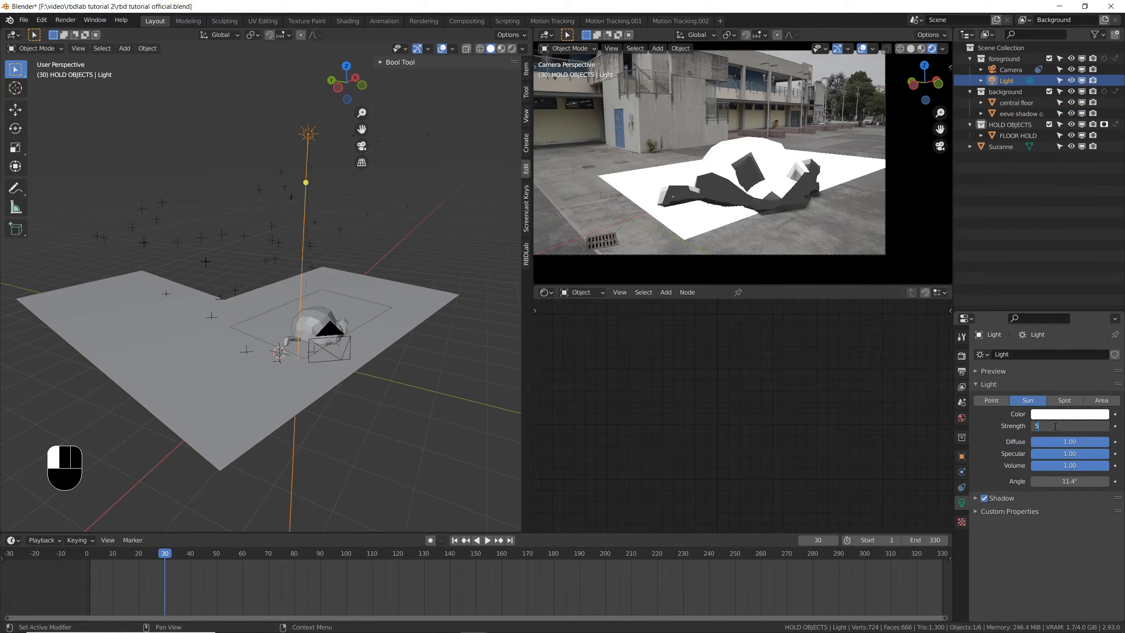
pyautogui.press('Return')
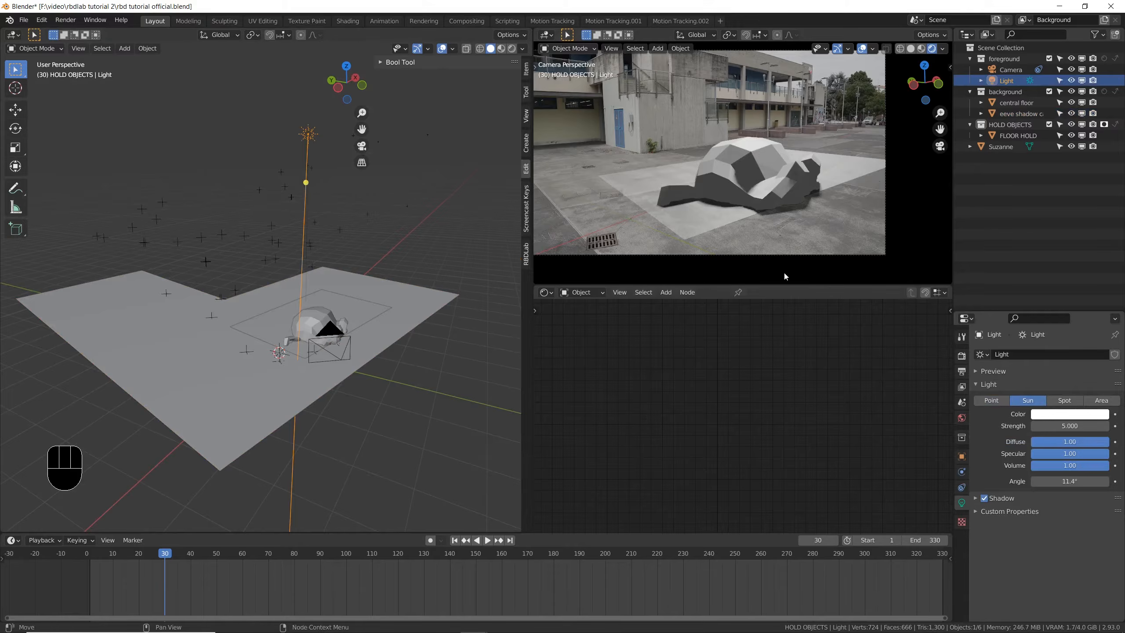
pyautogui.scroll(1, 741, 215)
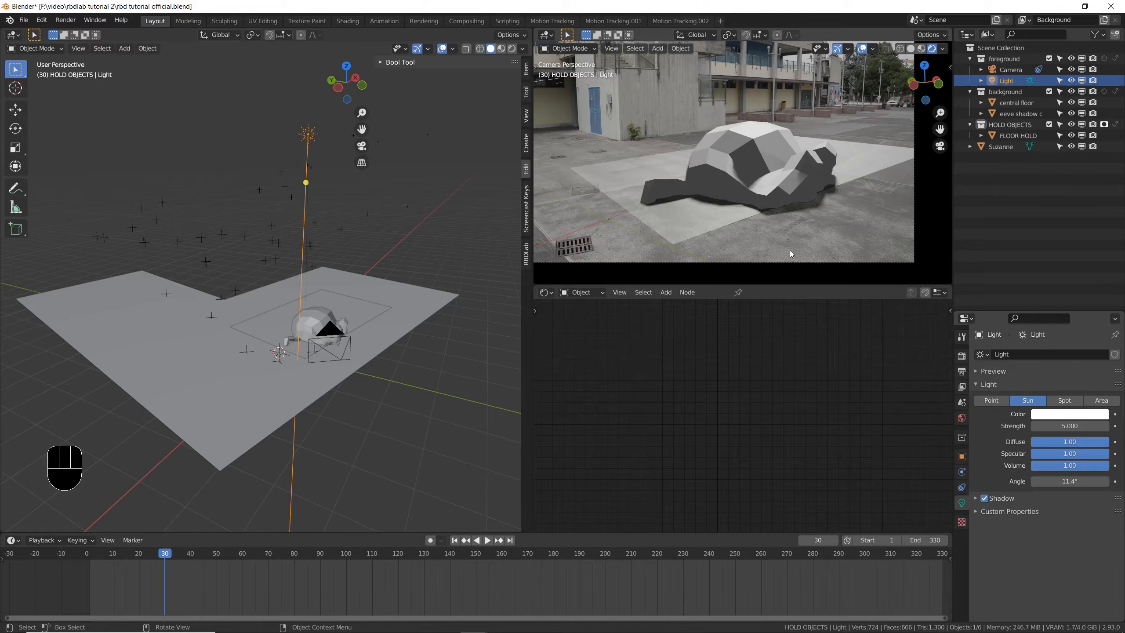
pyautogui.moveTo(1070, 426); pyautogui.dragTo(1036, 426)
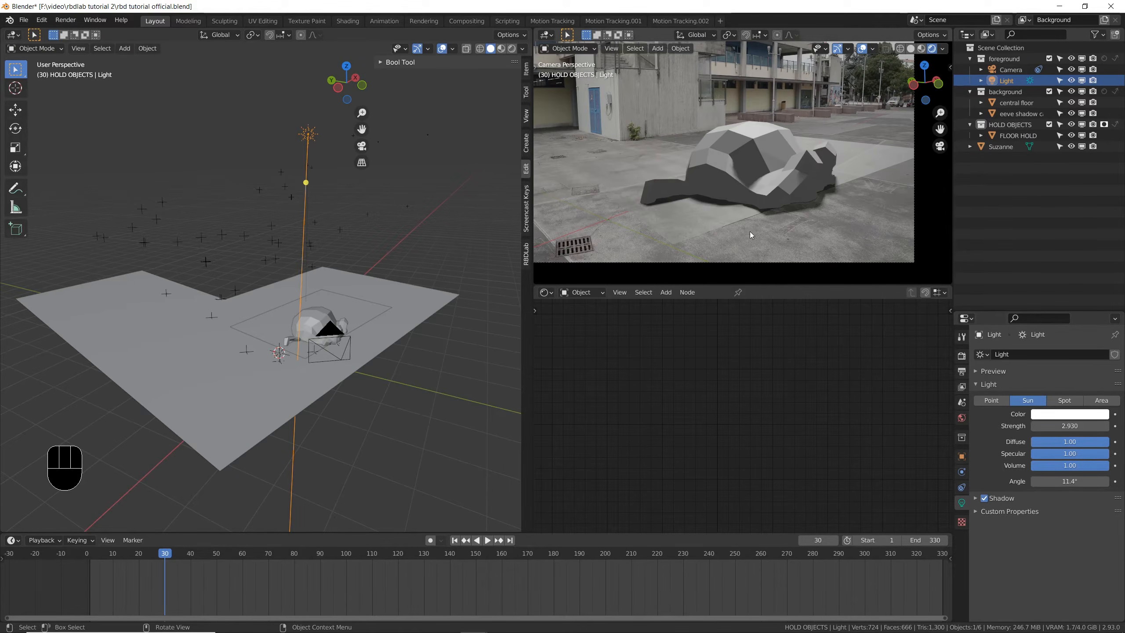
# - Set the Roughness of the central floor's Principled BSDF to 1.000 and save the file
pyautogui.click(369, 301)
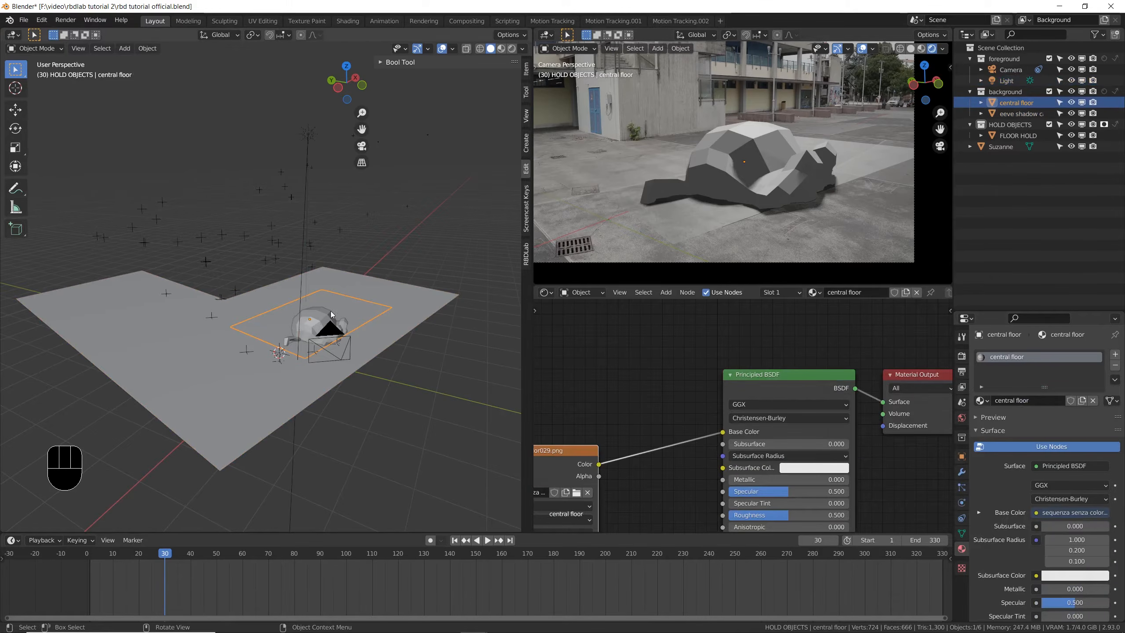
pyautogui.scroll(-2, 708, 446)
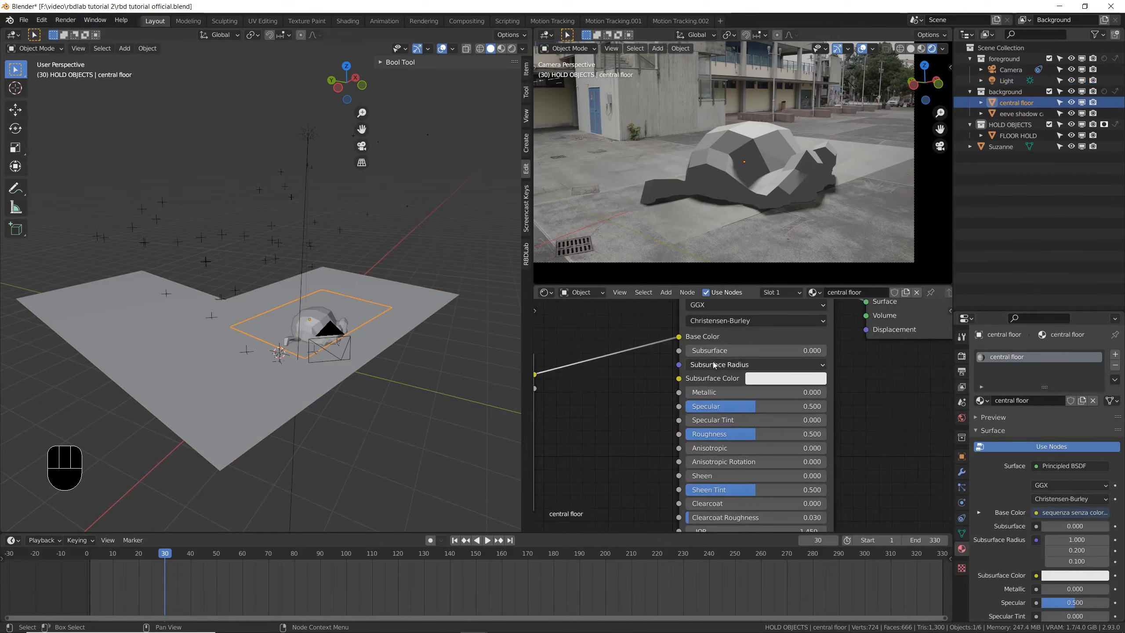
pyautogui.scroll(3, 709, 447)
pyautogui.moveTo(767, 457); pyautogui.dragTo(827, 457)
pyautogui.hotkey('ctrl', 's')
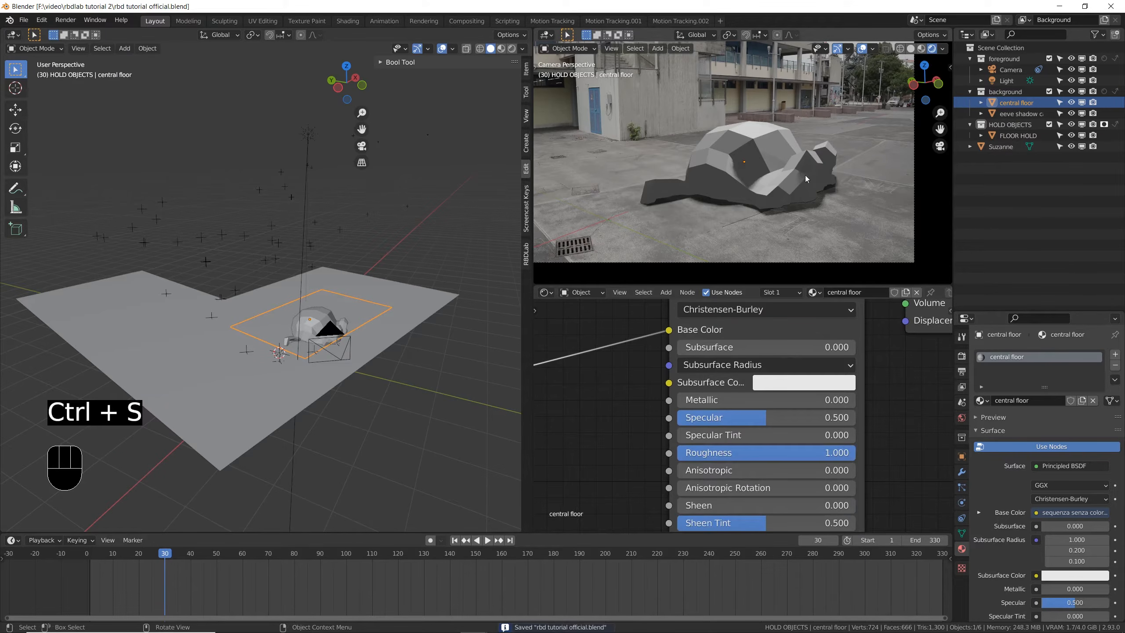
# - Rotate the Sun light in two passes from different viewing angles to tilt its direction across Suzanne, and save the file
pyautogui.hotkey('ctrl', 's')
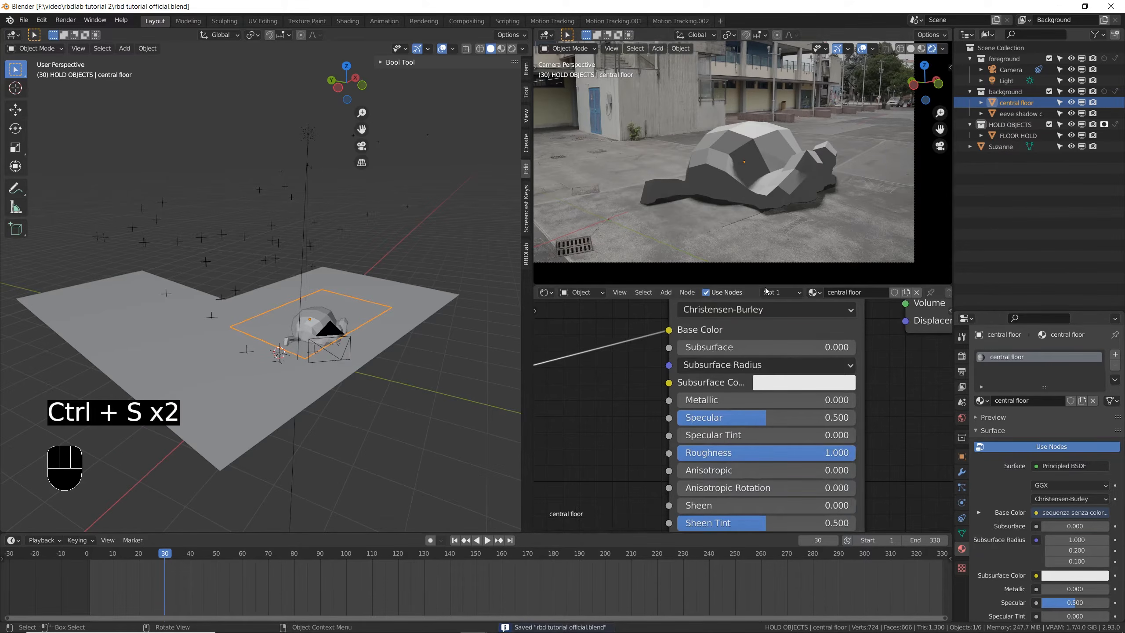
pyautogui.hotkey('ctrl', 's')
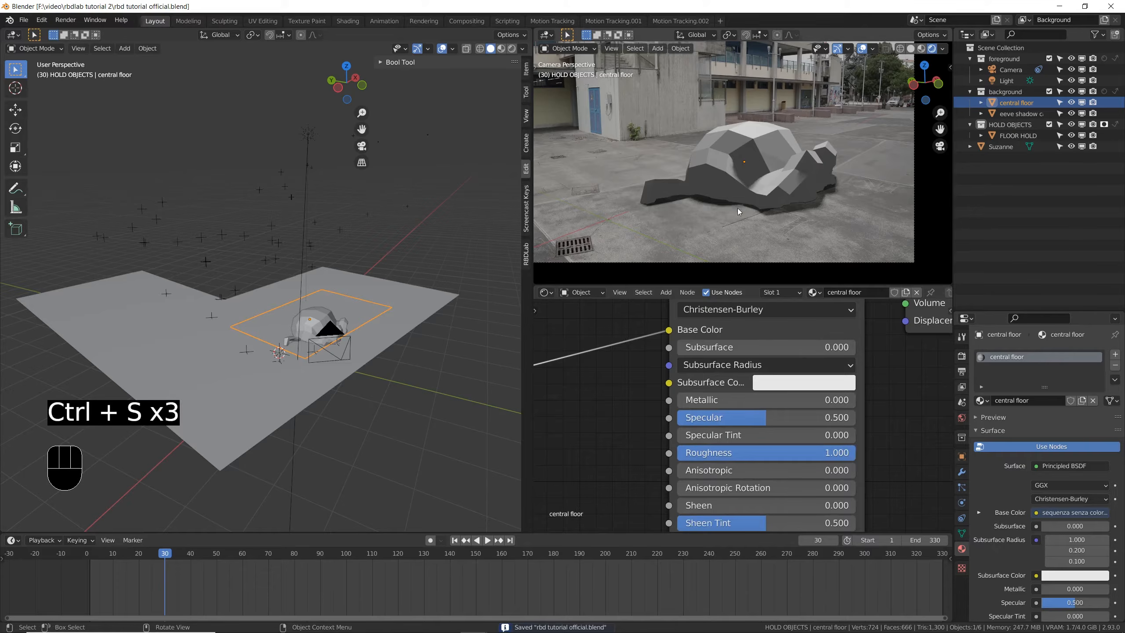
pyautogui.click(309, 135)
pyautogui.moveTo(377, 307); pyautogui.dragTo(283, 303, button='middle')
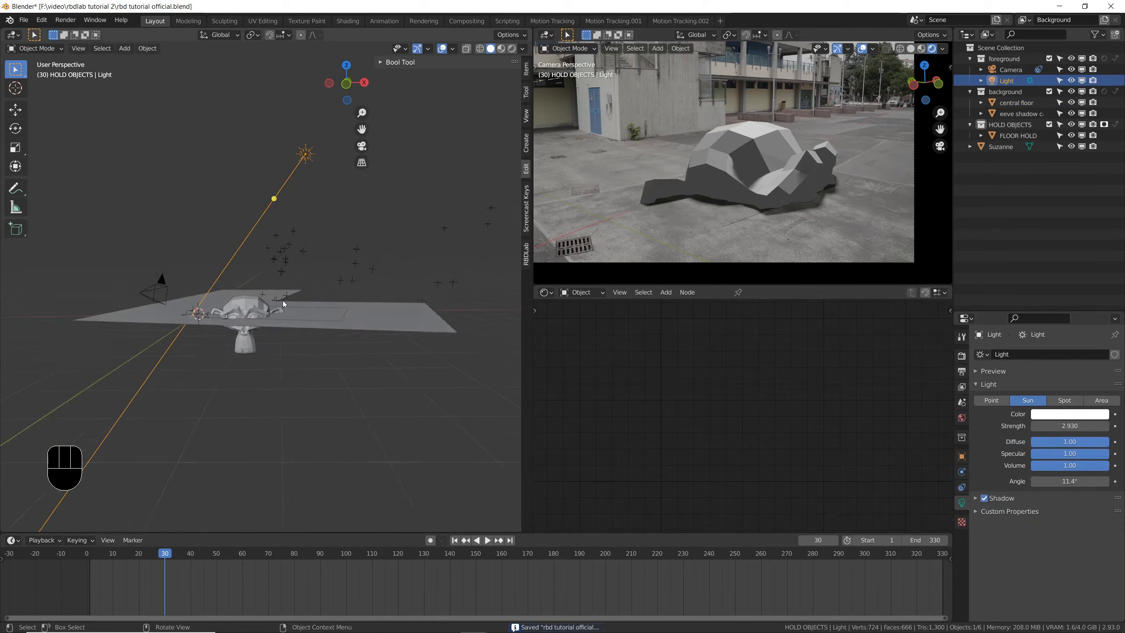
pyautogui.press('r')
pyautogui.click(160, 341)
pyautogui.moveTo(160, 341)
pyautogui.mouseDown(button='middle')
pyautogui.moveTo(261, 287)
pyautogui.moveTo(311, 299)
pyautogui.mouseUp(button='middle')
pyautogui.press('r')
pyautogui.click(500, 265)
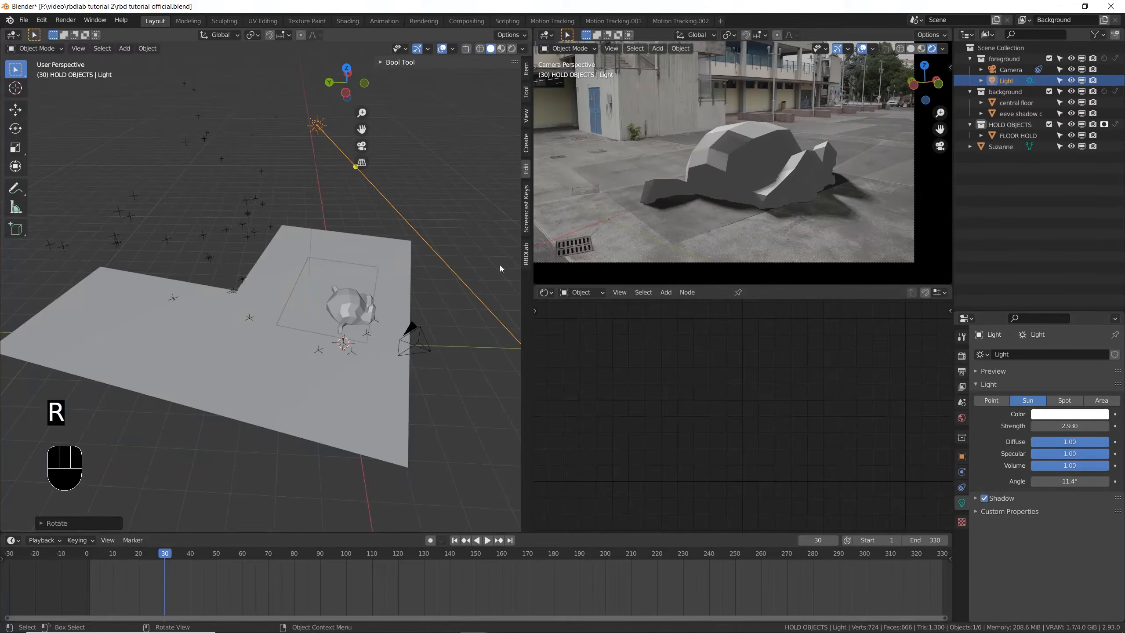
pyautogui.keyDown('shift'); pyautogui.moveTo(444, 294); pyautogui.dragTo(992, 428, button='middle'); pyautogui.keyUp('shift')
pyautogui.hotkey('ctrl', 's')
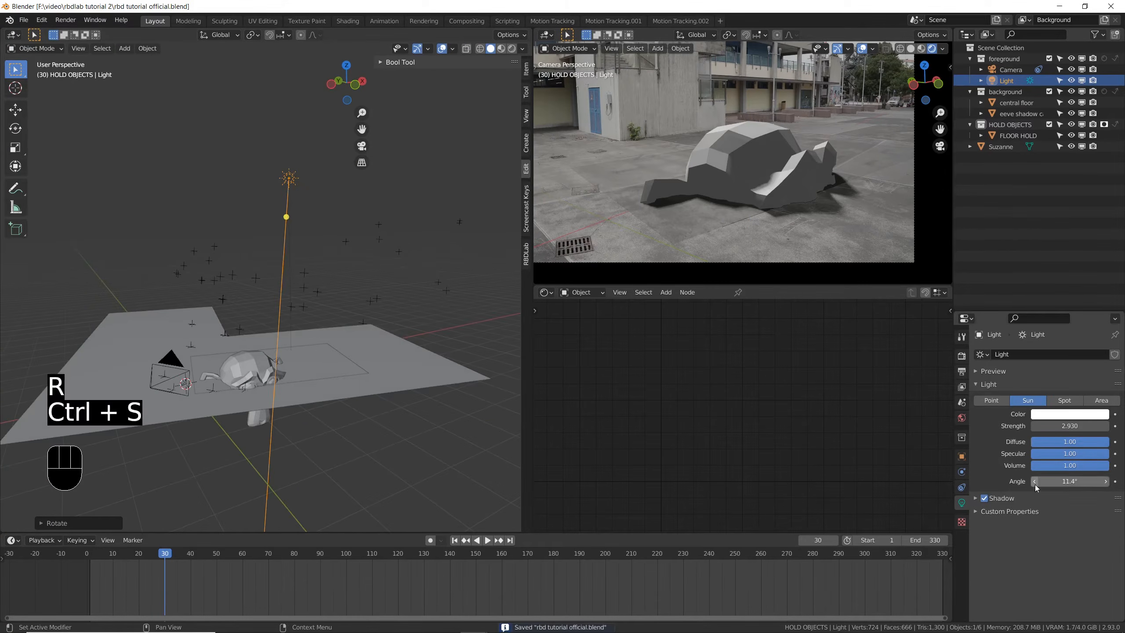
# - Increase the Sun's Angle for softer shadows, trying 17.6° and settling on 24°
pyautogui.moveTo(1063, 481); pyautogui.dragTo(1094, 482)
pyautogui.scroll(4, 605, 128)
pyautogui.scroll(-4, 625, 126)
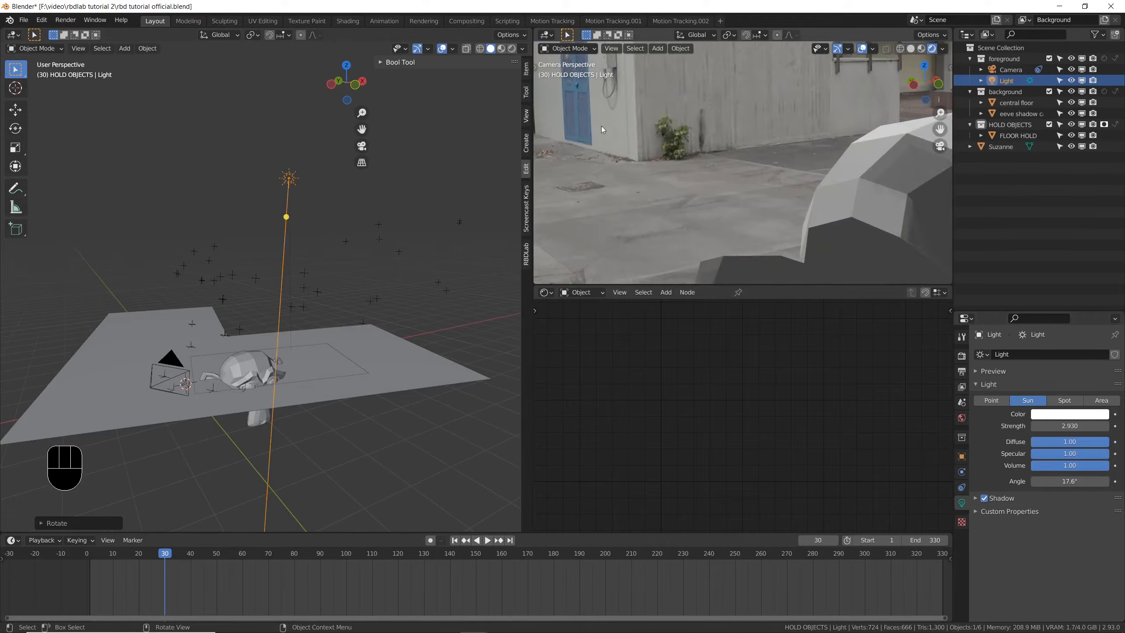
pyautogui.scroll(6, 797, 83)
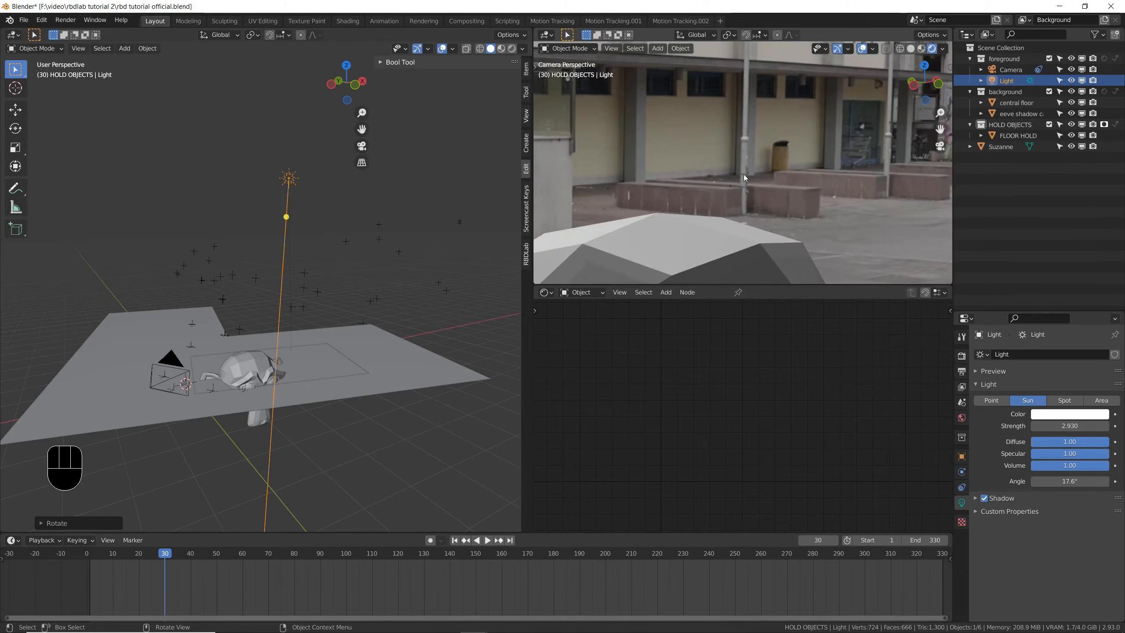
pyautogui.scroll(-3, 787, 188)
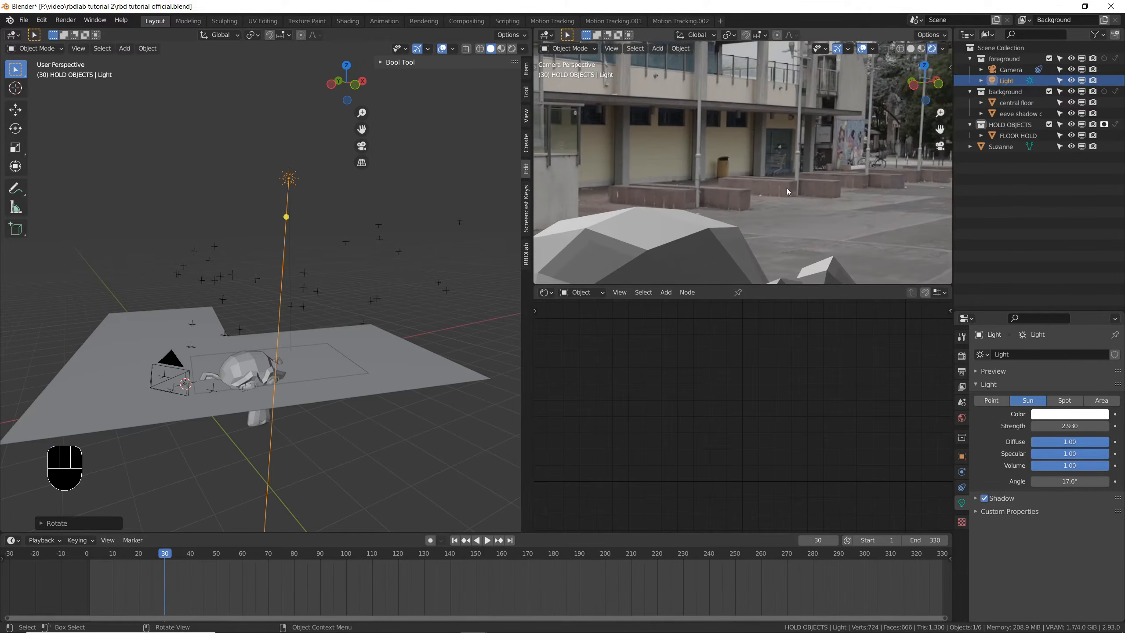
pyautogui.scroll(-6, 848, 166)
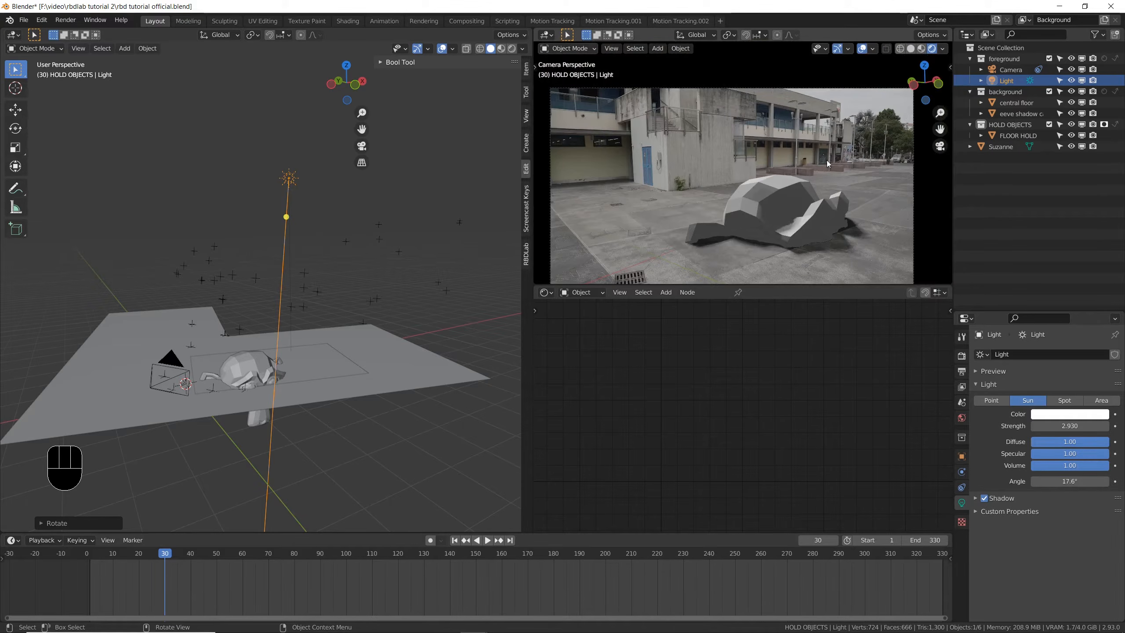
pyautogui.keyDown('shift'); pyautogui.scroll(-2, 812, 207); pyautogui.keyUp('shift')
pyautogui.scroll(2, 826, 198)
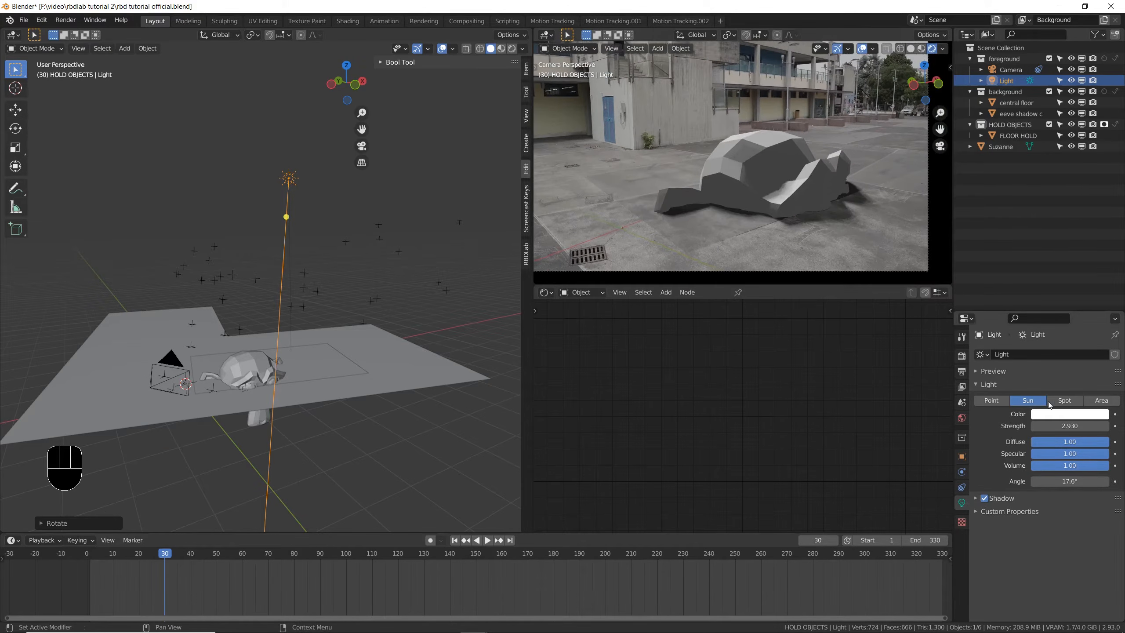
pyautogui.moveTo(1070, 483); pyautogui.dragTo(1066, 483)
# - Set Eevee's shadow Cube Size and Cascade Size both to 4096 px and save the file
pyautogui.click(961, 356)
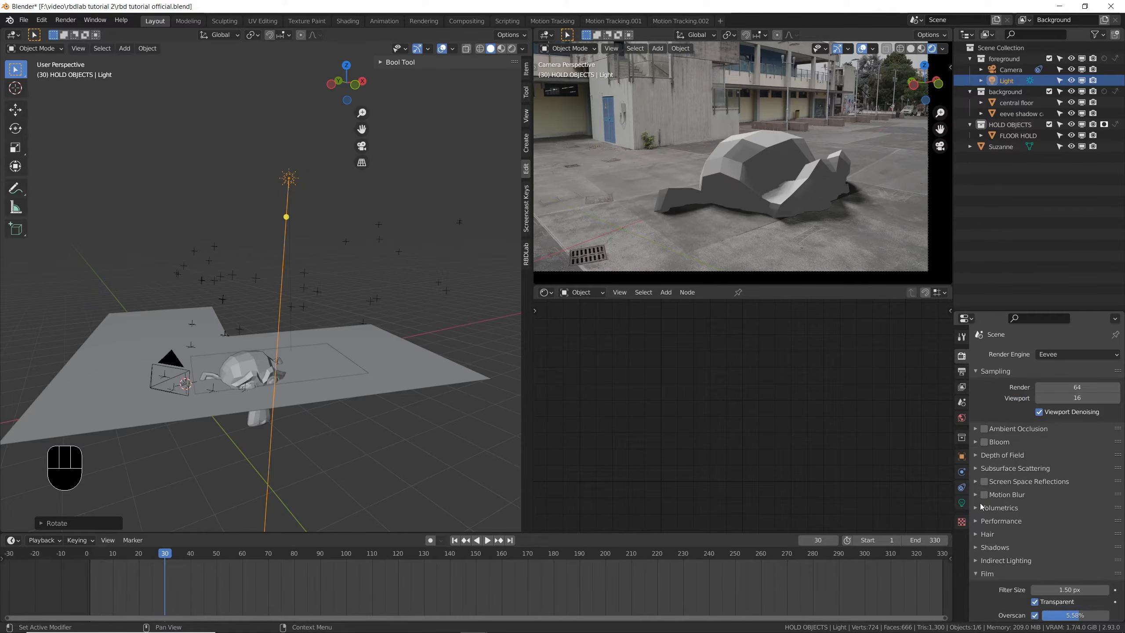
pyautogui.scroll(-3, 993, 416)
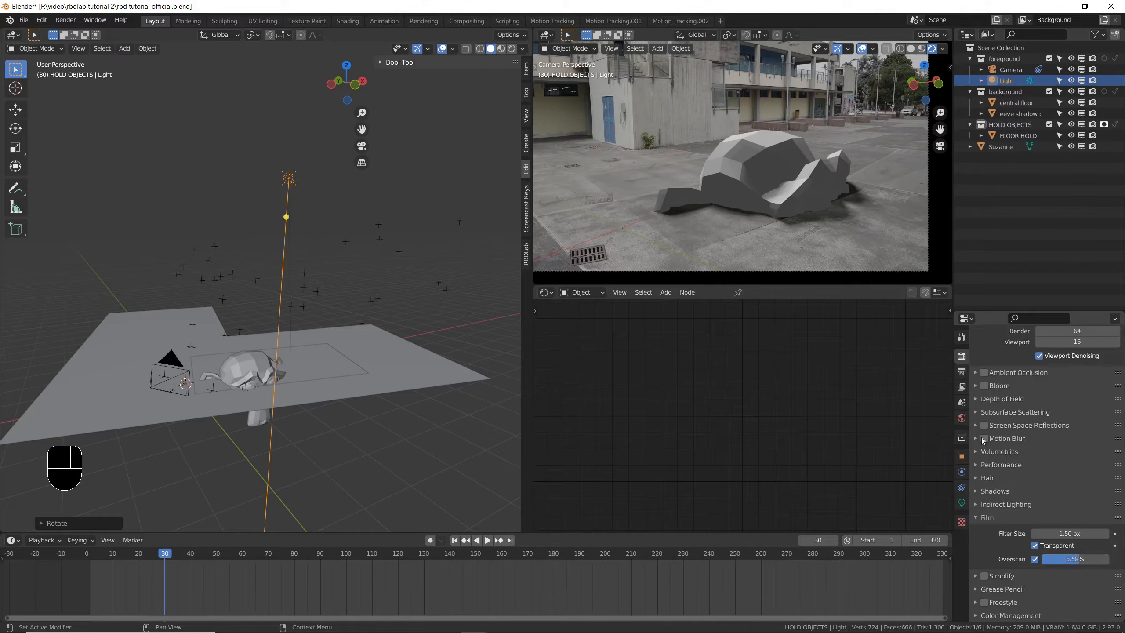
pyautogui.click(984, 492)
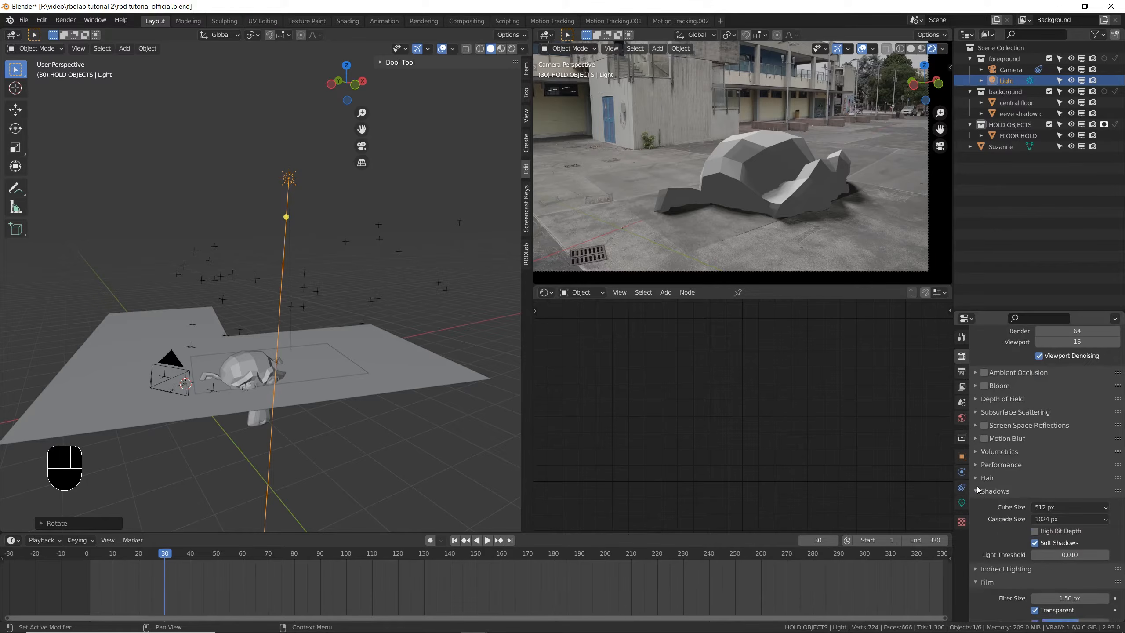
pyautogui.click(1074, 508)
pyautogui.click(1045, 590)
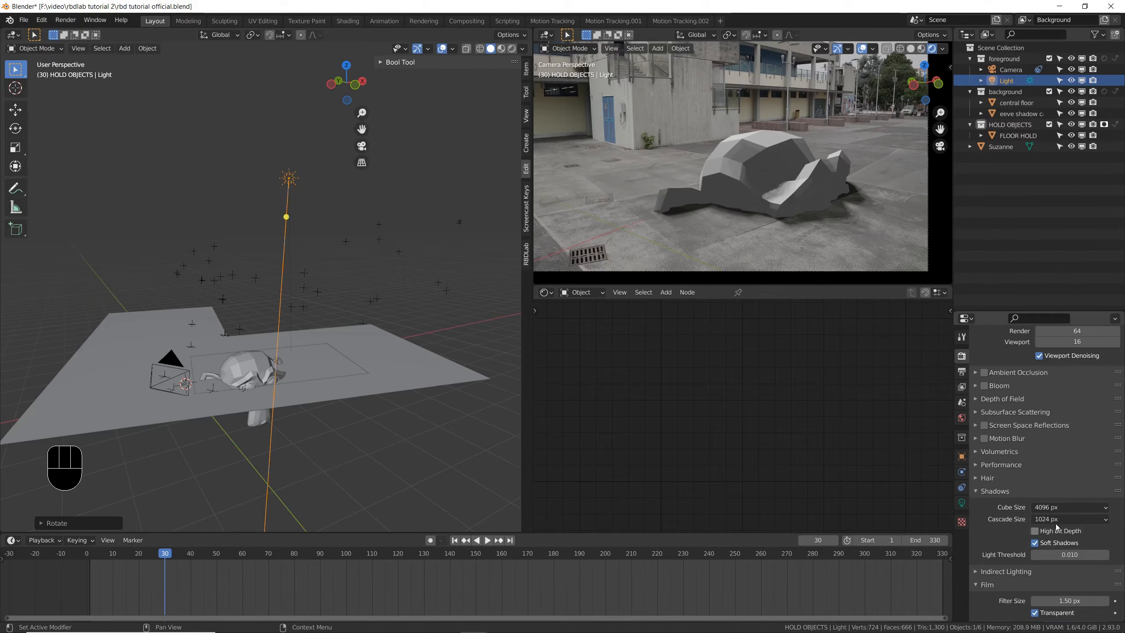
pyautogui.click(1056, 519)
pyautogui.click(1033, 603)
pyautogui.hotkey('ctrl', 's')
pyautogui.hotkey('ctrl', 's')
pyautogui.scroll(2, 642, 221)
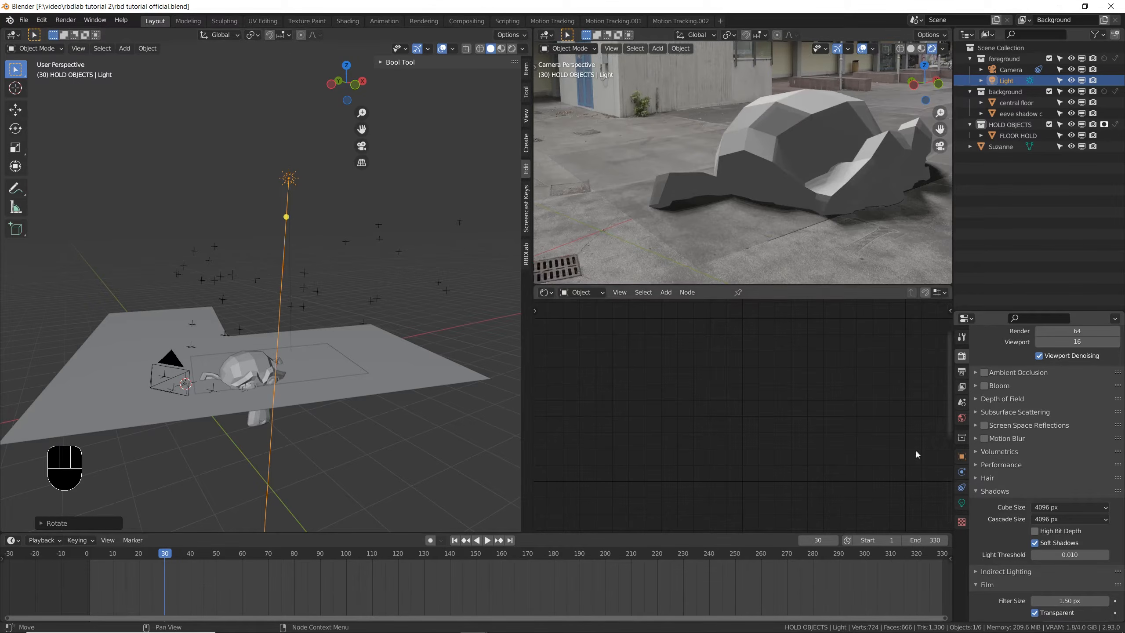
# - Raise the Sun's Strength to 3.717 and check Suzanne's shadow in the maximized camera view
pyautogui.click(962, 503)
pyautogui.moveTo(1069, 426)
pyautogui.keyDown('shift'); pyautogui.mouseDown()
pyautogui.moveTo(1081, 425)
pyautogui.moveTo(1066, 426)
pyautogui.mouseUp(); pyautogui.keyUp('shift')
pyautogui.scroll(-2, 664, 217)
pyautogui.scroll(3, 785, 228)
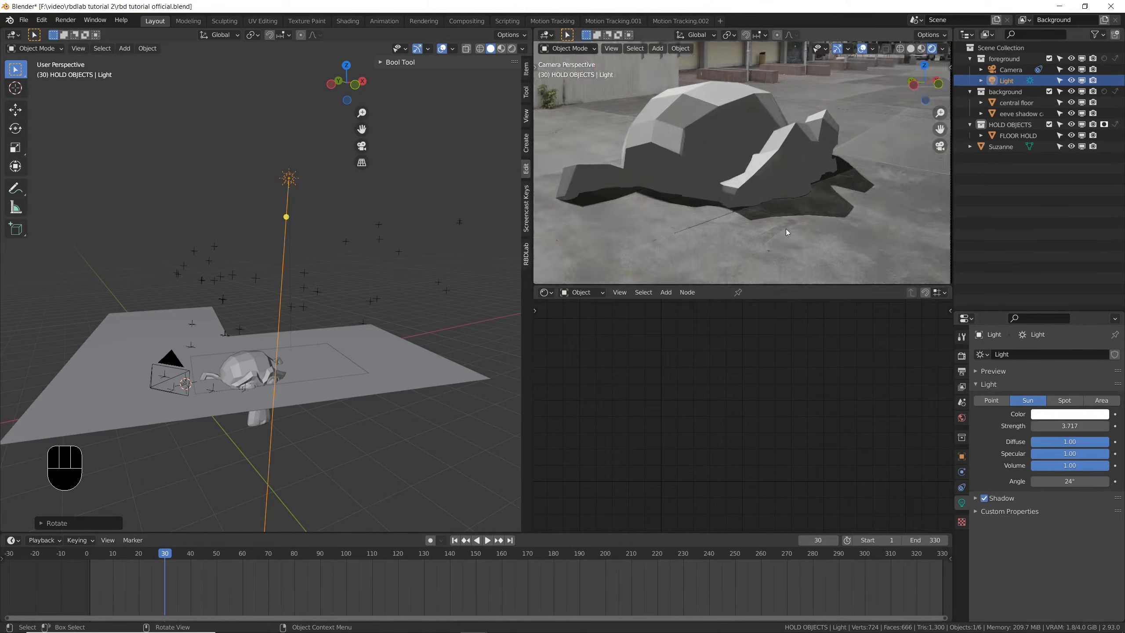
pyautogui.hotkey('ctrl', 'space')
pyautogui.scroll(-4, 659, 521)
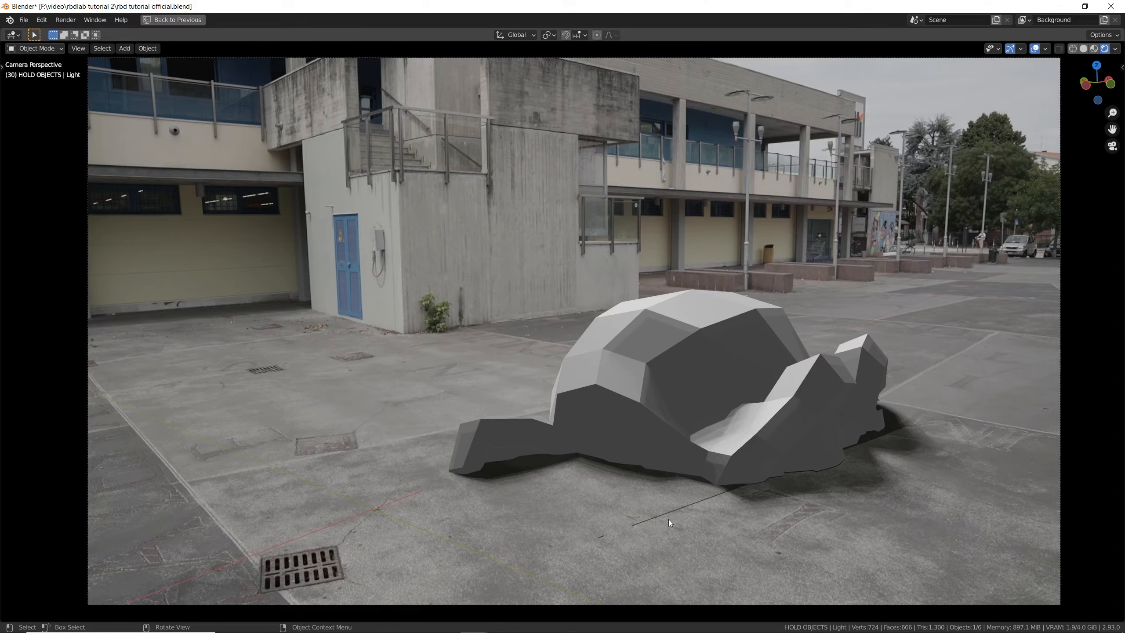
pyautogui.hotkey('ctrl', 'space')
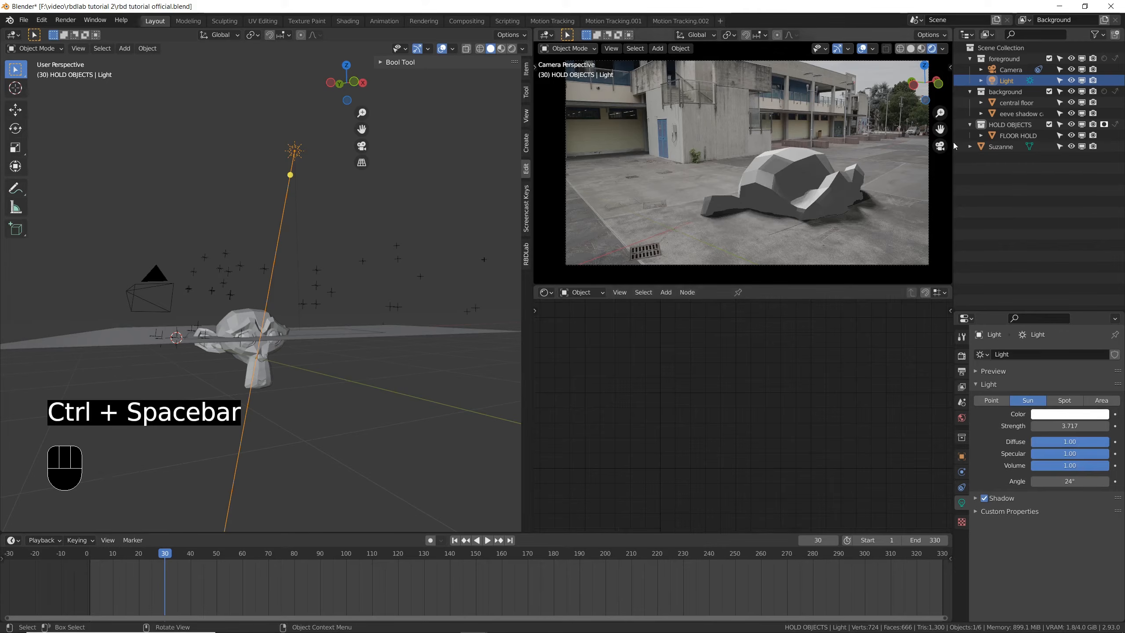
# - Move the eevee shadow catcher and FLOOR HOLD together up about 0.003 m along Z, check the camera view, and save the file
pyautogui.click(1002, 113)
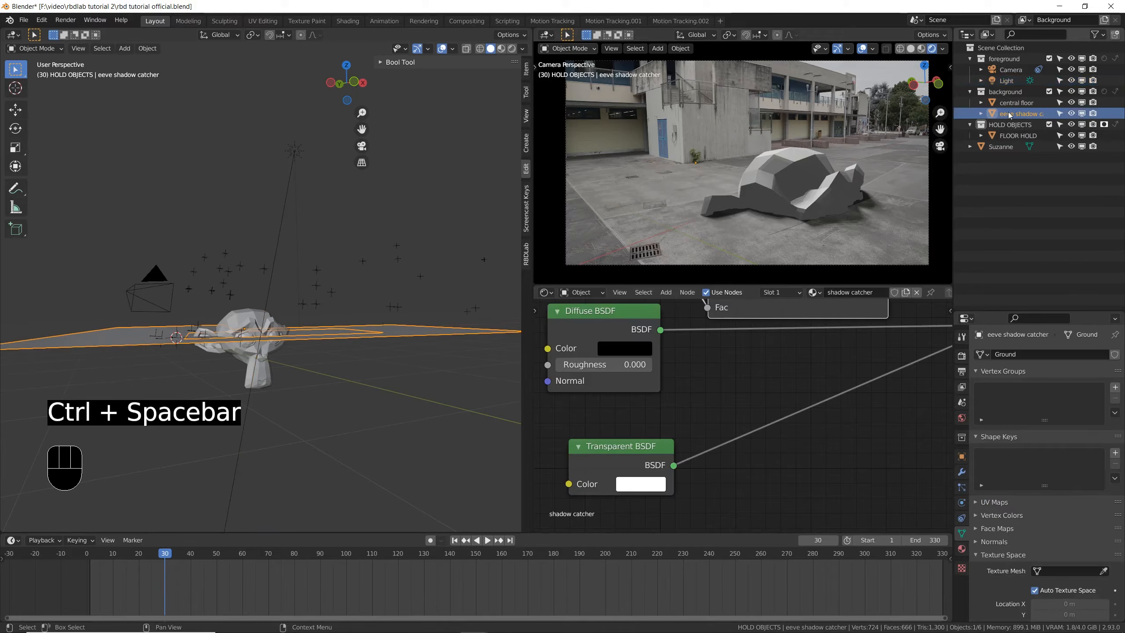
pyautogui.press('ctrl')
pyautogui.keyDown('ctrl'); pyautogui.click(1016, 137); pyautogui.keyUp('ctrl')
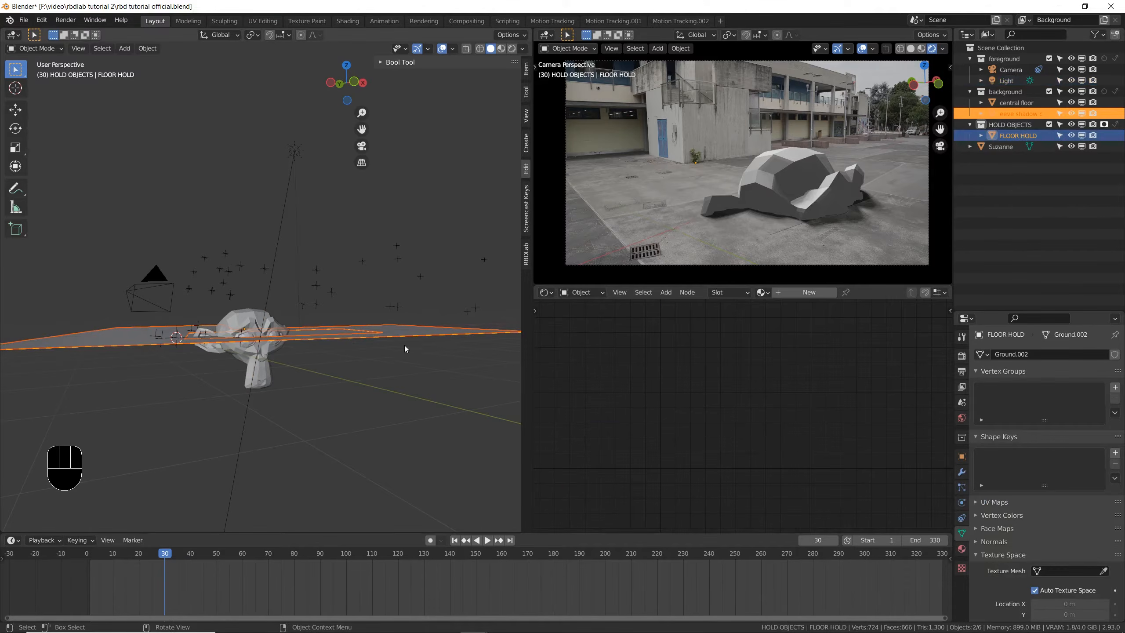
pyautogui.scroll(2, 249, 328)
pyautogui.scroll(4, 250, 328)
pyautogui.scroll(5, 759, 256)
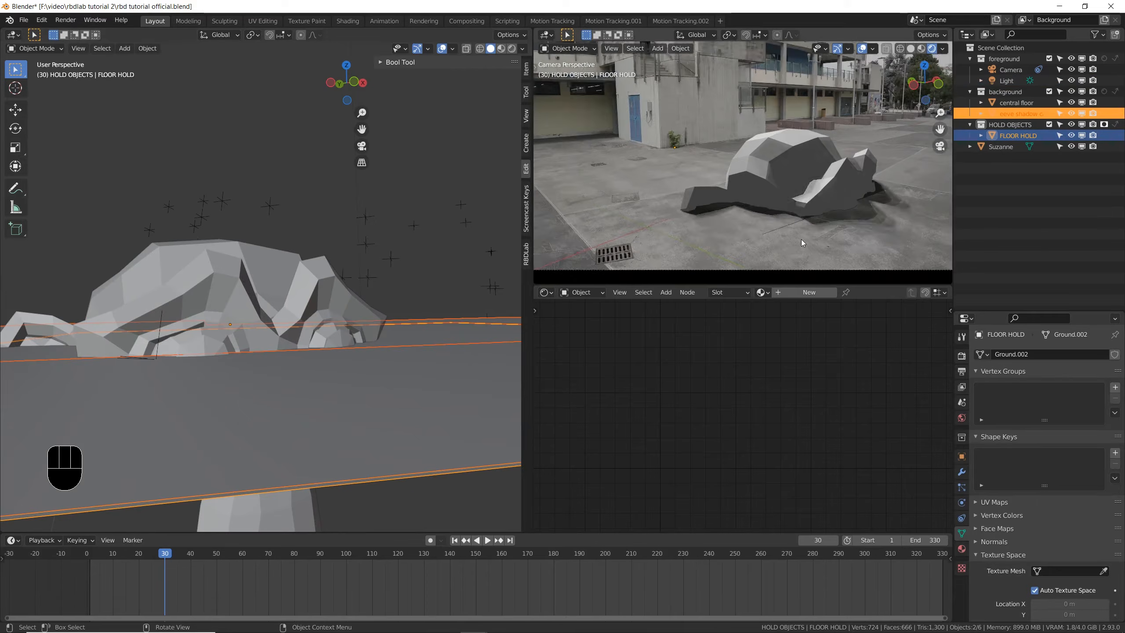
pyautogui.press('g')
pyautogui.press('z')
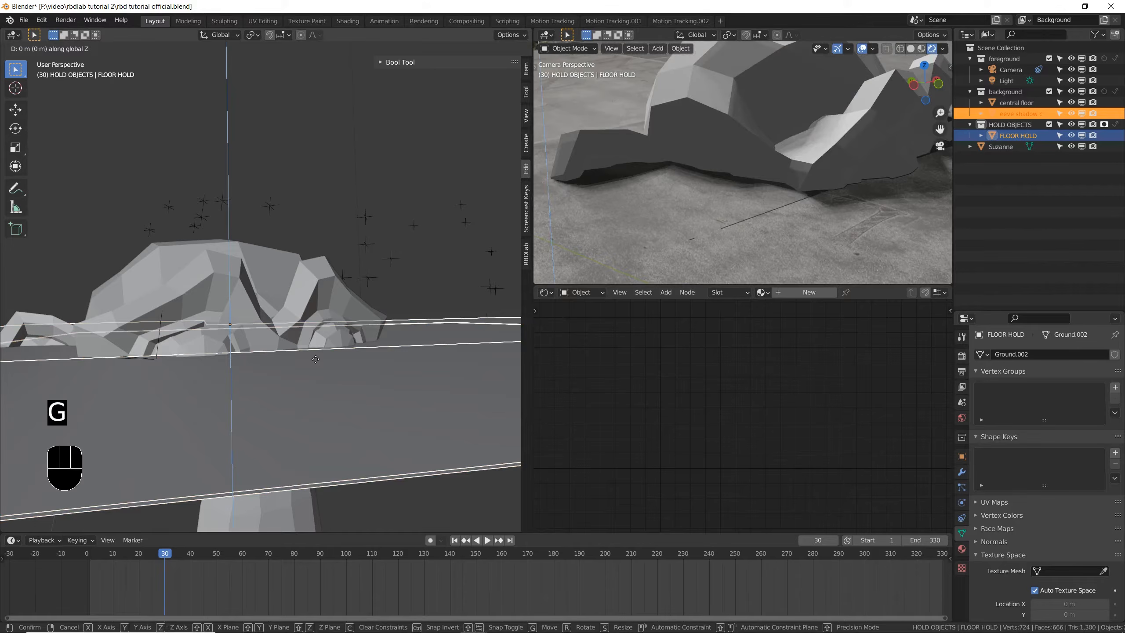
pyautogui.press('shift')
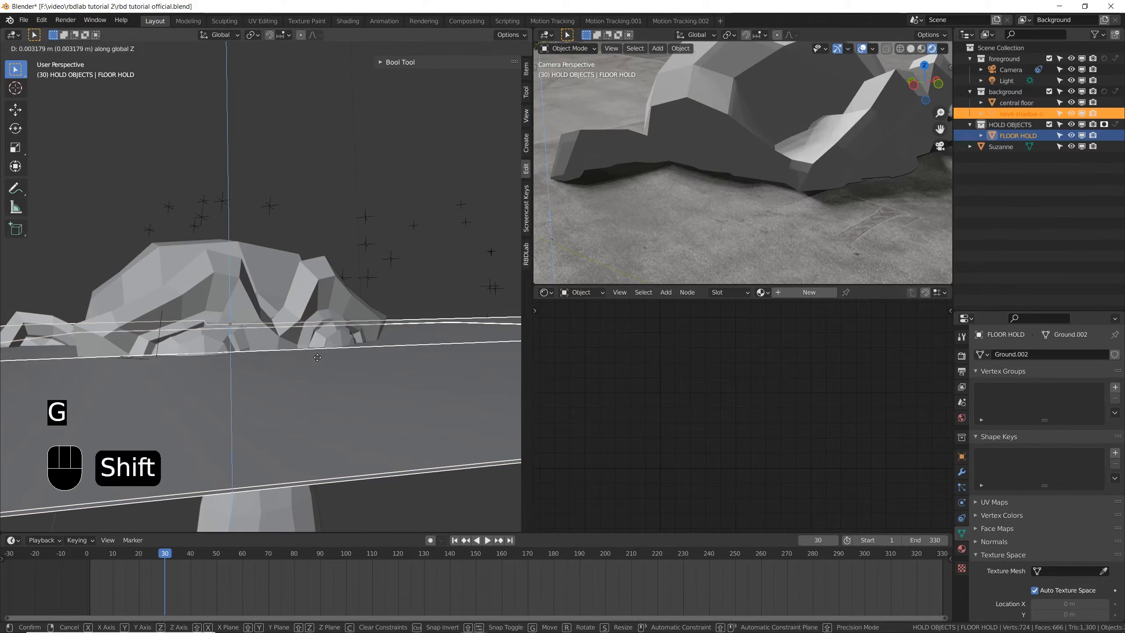
pyautogui.click(317, 360)
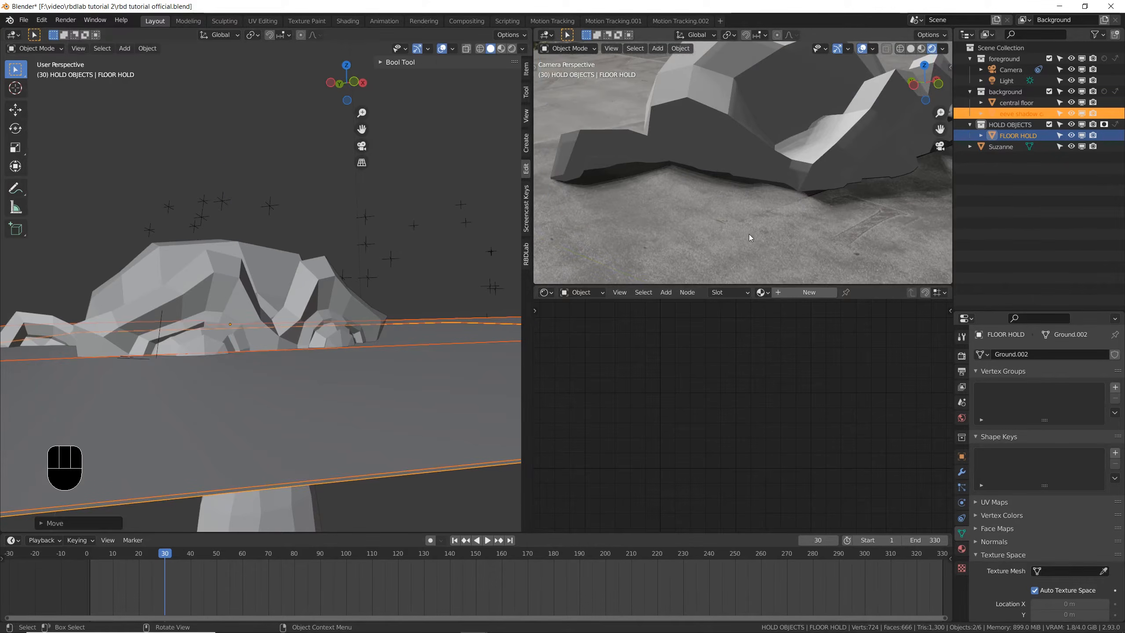
pyautogui.keyDown('shift'); pyautogui.moveTo(681, 141); pyautogui.dragTo(739, 212, button='middle'); pyautogui.keyUp('shift')
pyautogui.hotkey('ctrl', 'space')
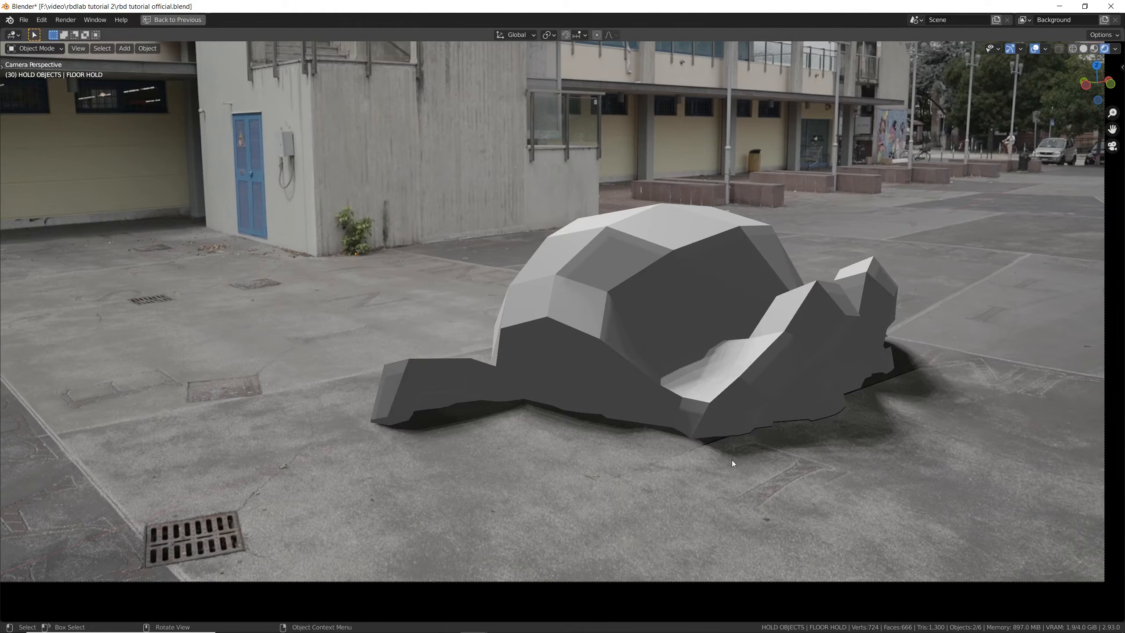
pyautogui.hotkey('ctrl', 's')
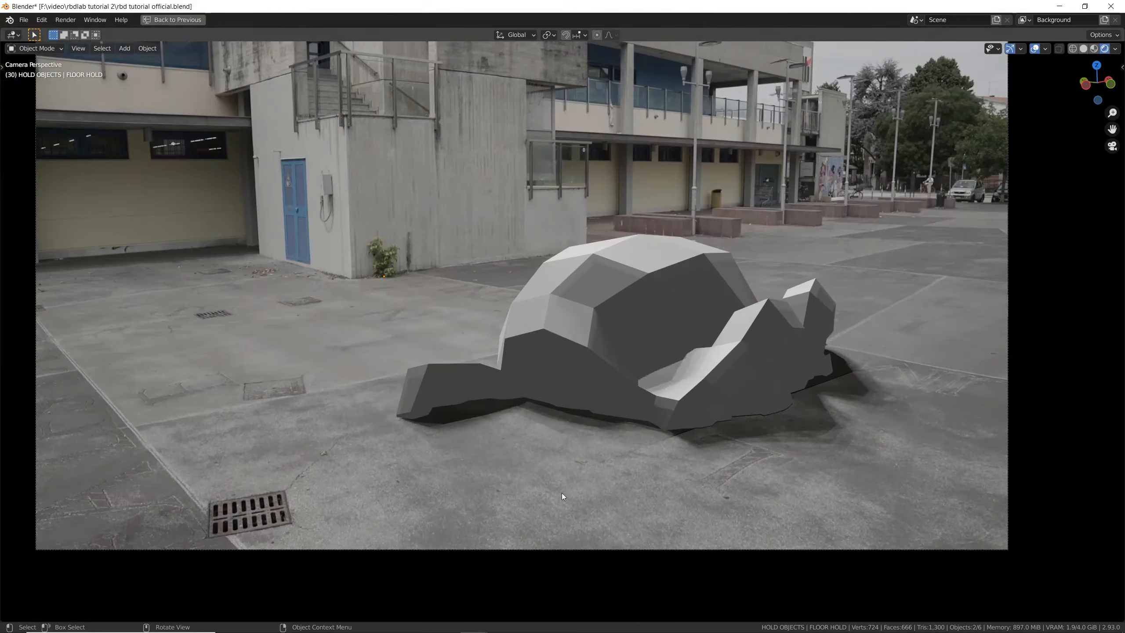
# - Enable Contact Shadows in the Sun light's shadow settings
pyautogui.hotkey('ctrl', 'space')
pyautogui.click(360, 192)
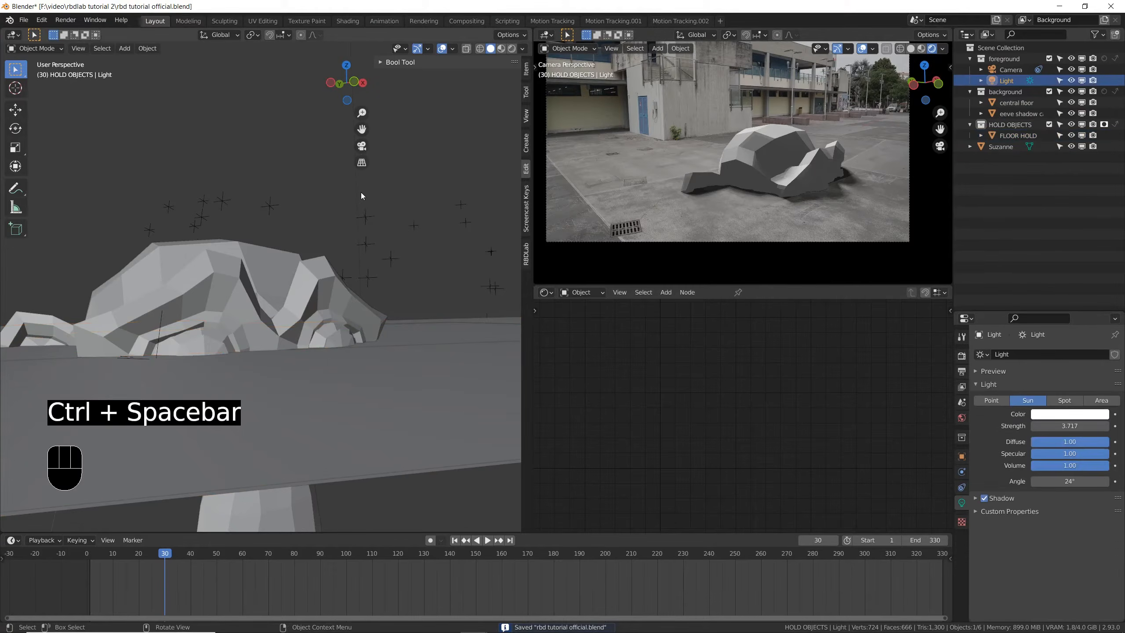
pyautogui.scroll(-3, 360, 227)
pyautogui.keyDown('shift'); pyautogui.moveTo(360, 227); pyautogui.dragTo(392, 371, button='middle'); pyautogui.keyUp('shift')
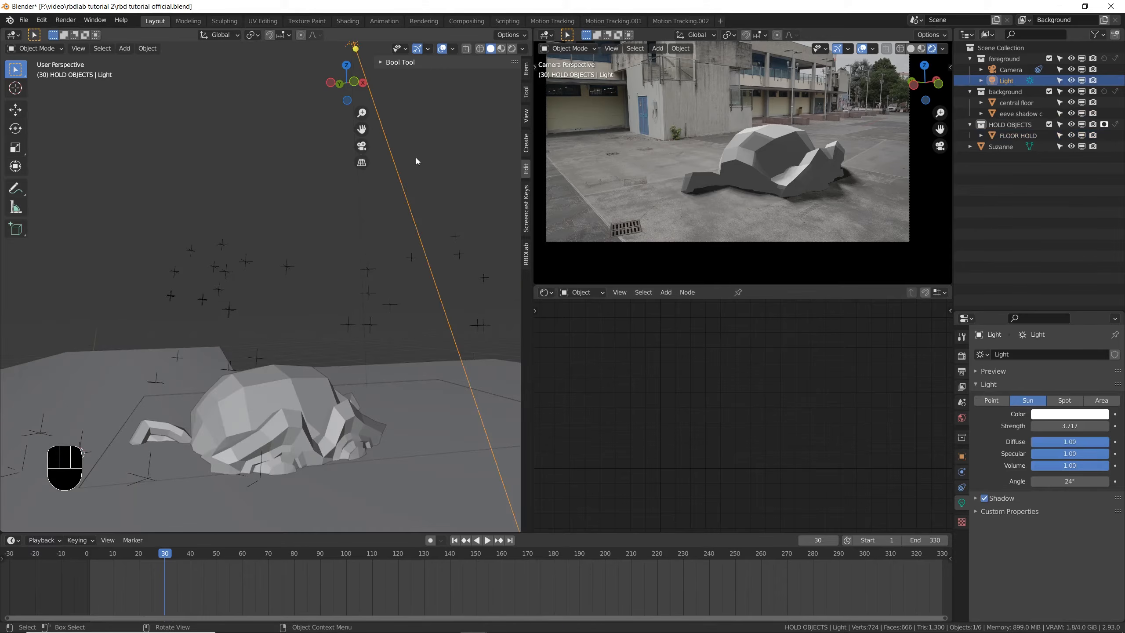
pyautogui.keyDown('shift'); pyautogui.moveTo(416, 157); pyautogui.dragTo(327, 273, button='middle'); pyautogui.keyUp('shift')
pyautogui.click(976, 498)
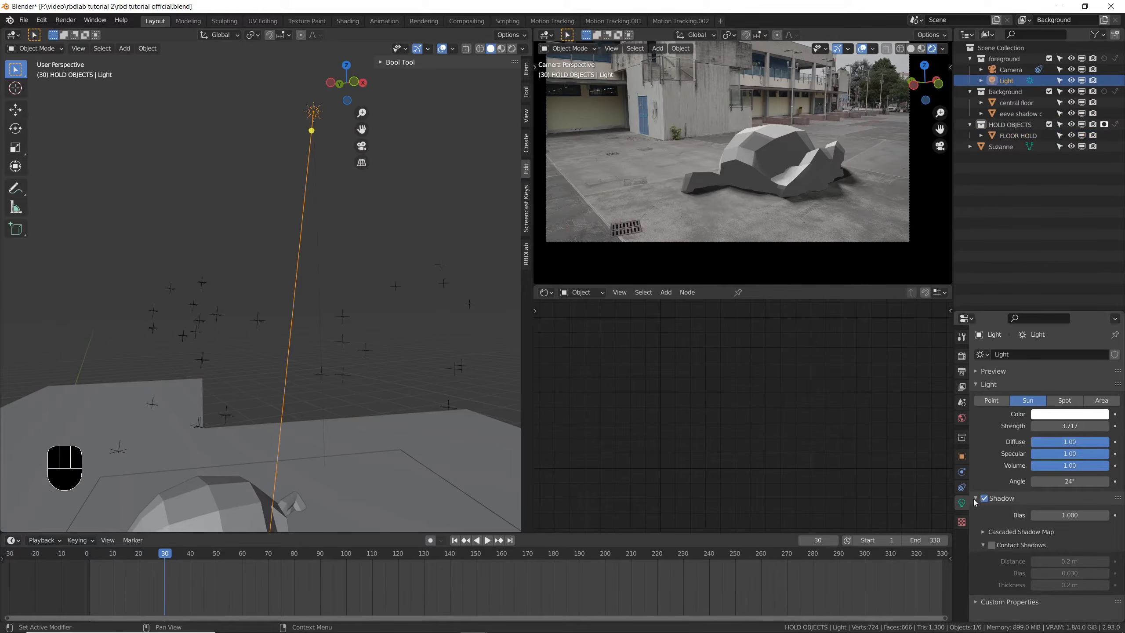
pyautogui.click(993, 545)
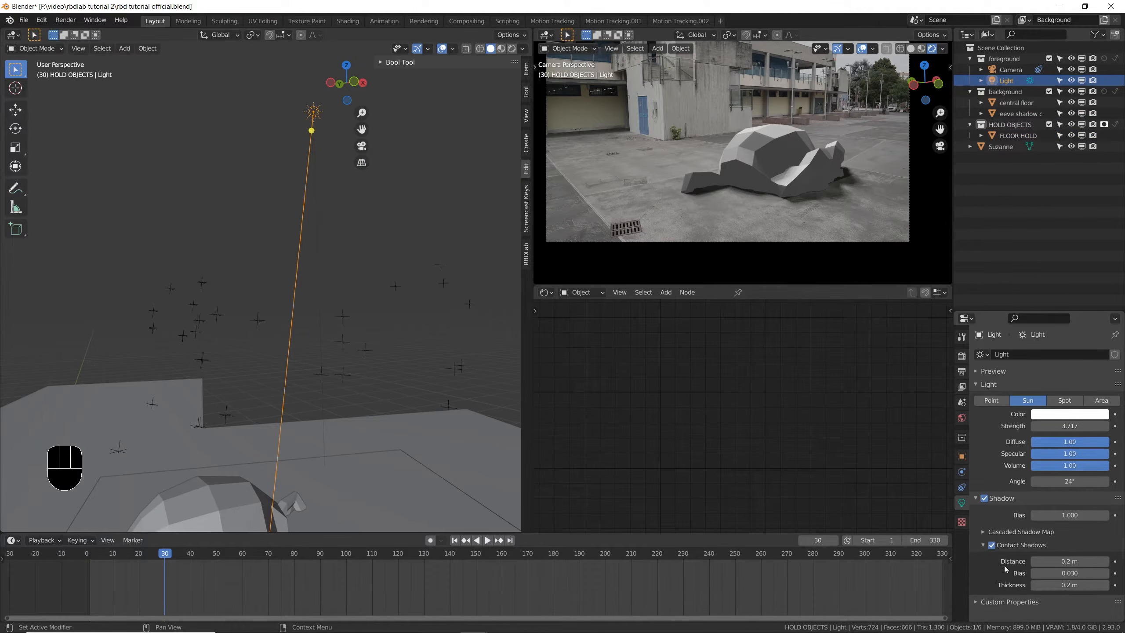
# - Lift Suzanne clear of the floor and shift it horizontally with Z locked to test the cast shadow in the camera view
pyautogui.press('g')
pyautogui.hotkey('shift', 'z')
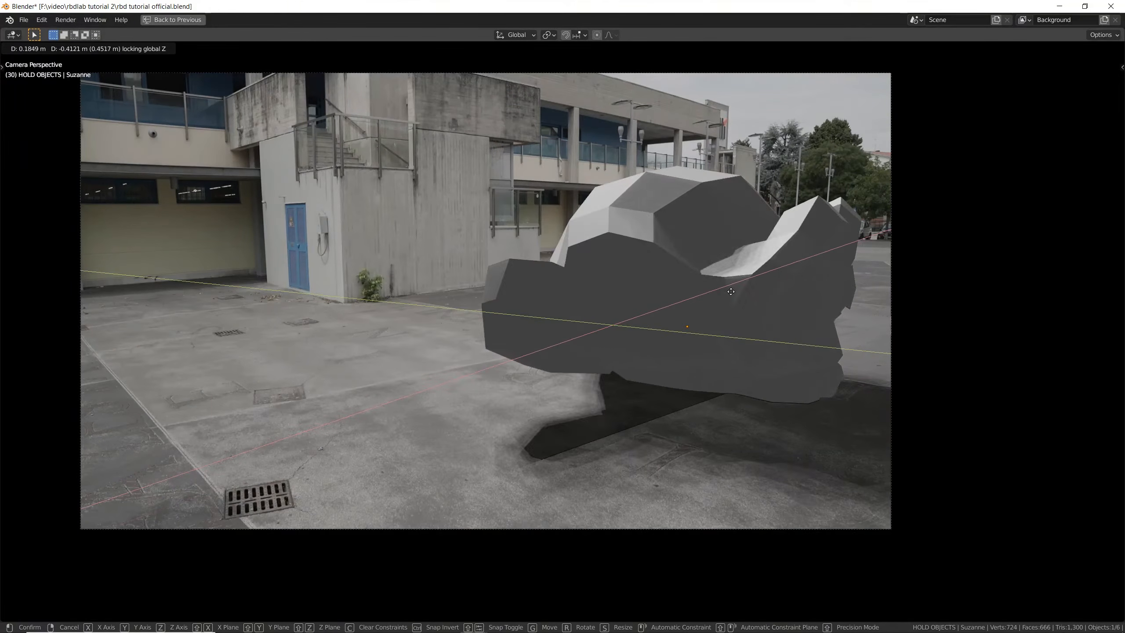
pyautogui.click(655, 376)
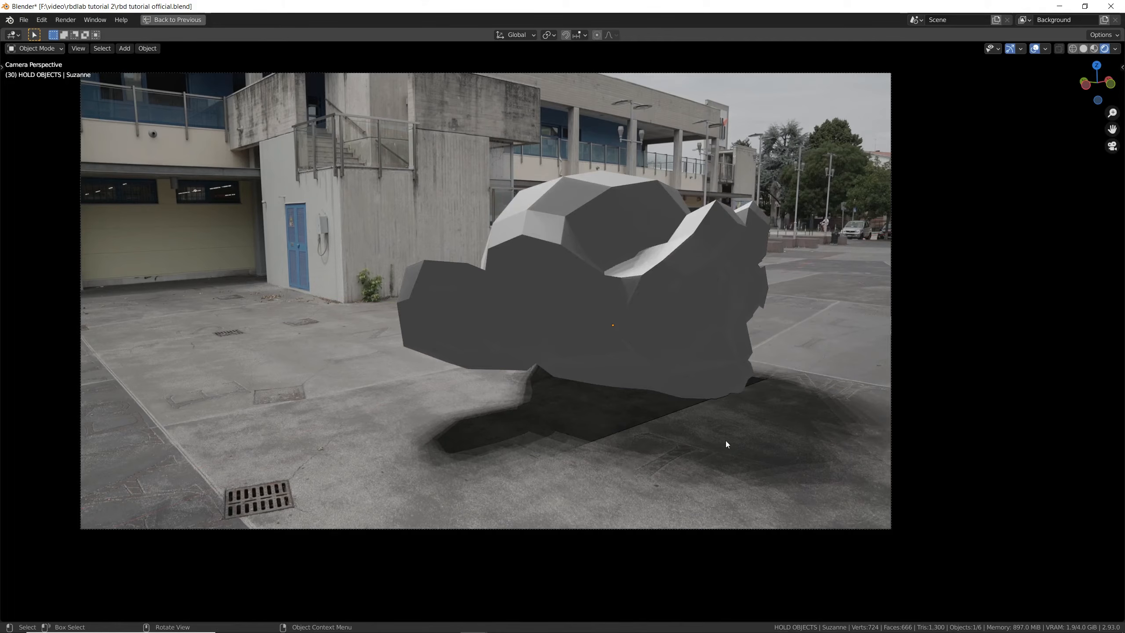
pyautogui.hotkey('ctrl', 'space')
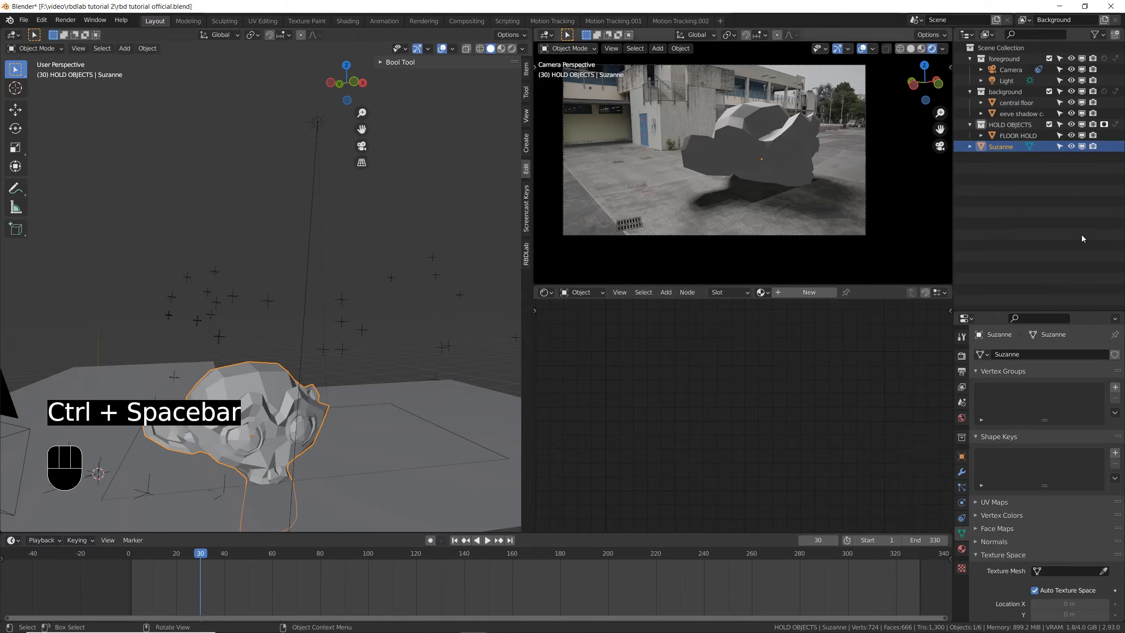
# - Move the white stop of the shadow catcher's ColorRamp to position 0.652, save the file, and inspect the shadow up close
pyautogui.click(1018, 114)
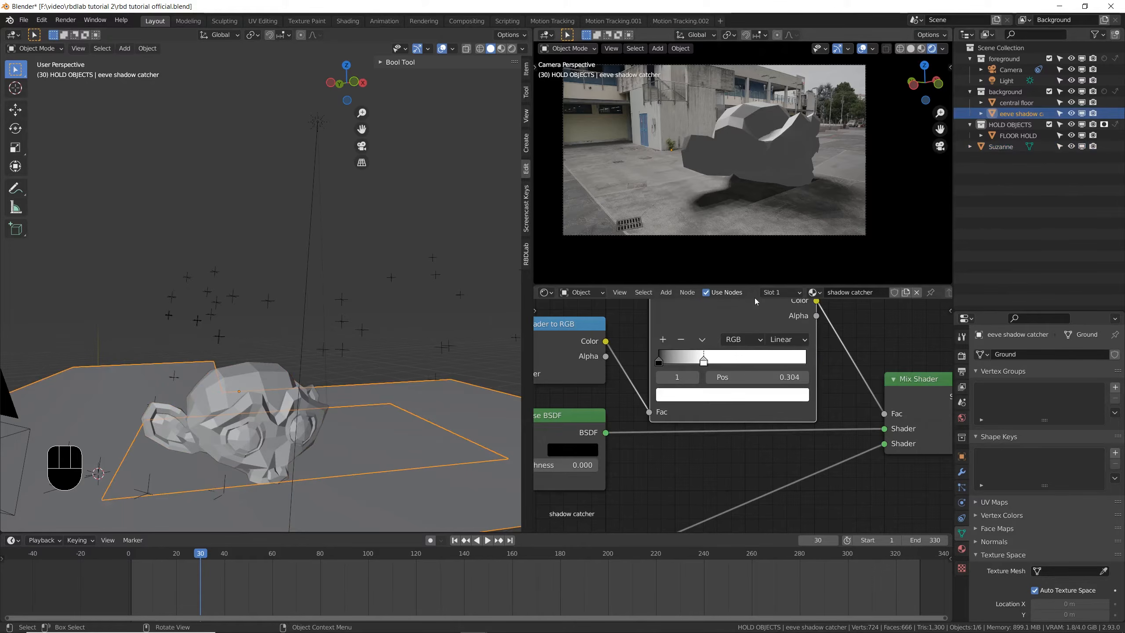
pyautogui.moveTo(708, 363); pyautogui.dragTo(763, 351)
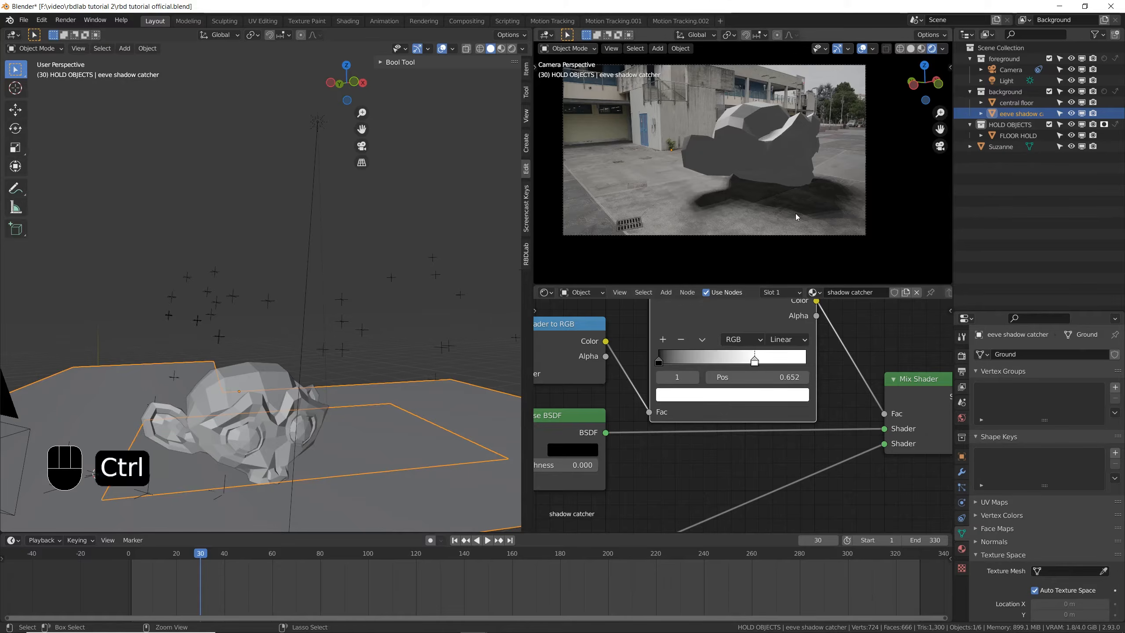
pyautogui.hotkey('ctrl', 'space')
pyautogui.hotkey('ctrl', 'space')
pyautogui.hotkey('ctrl', 's')
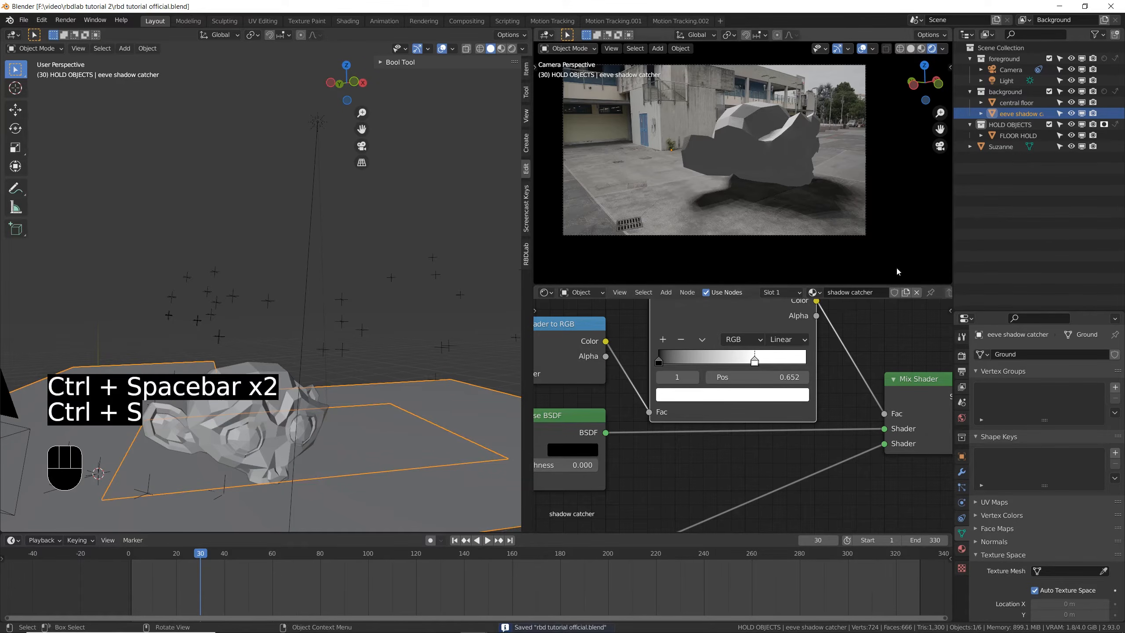
pyautogui.scroll(4, 850, 213)
pyautogui.scroll(2, 850, 211)
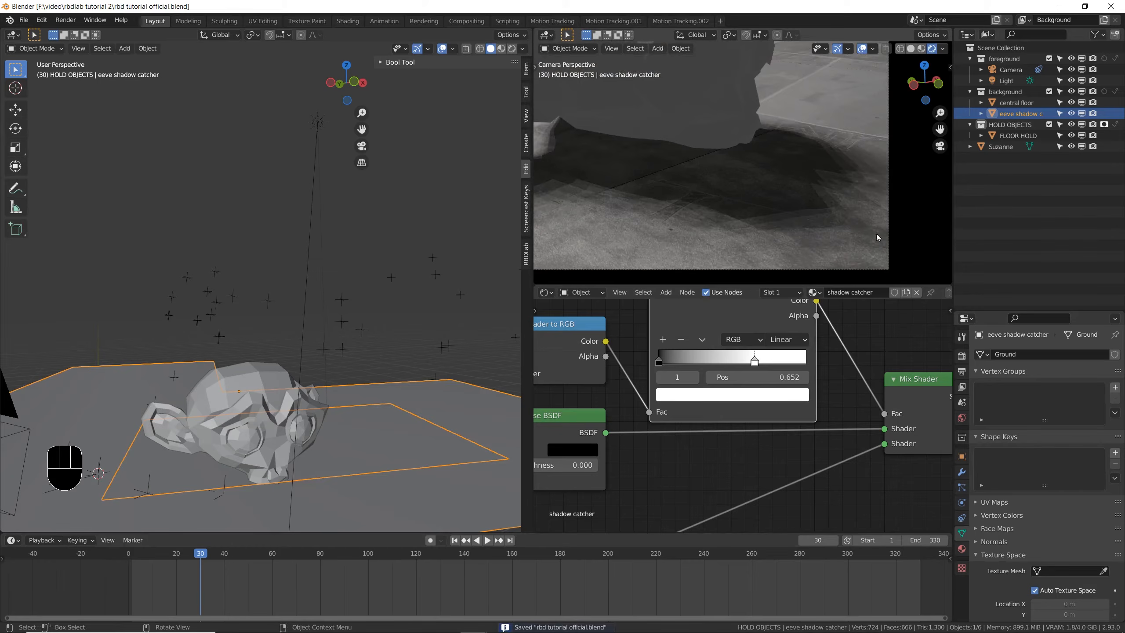
# - Set the Eevee viewport samples to 128 and save the file
pyautogui.click(961, 356)
pyautogui.click(1070, 397)
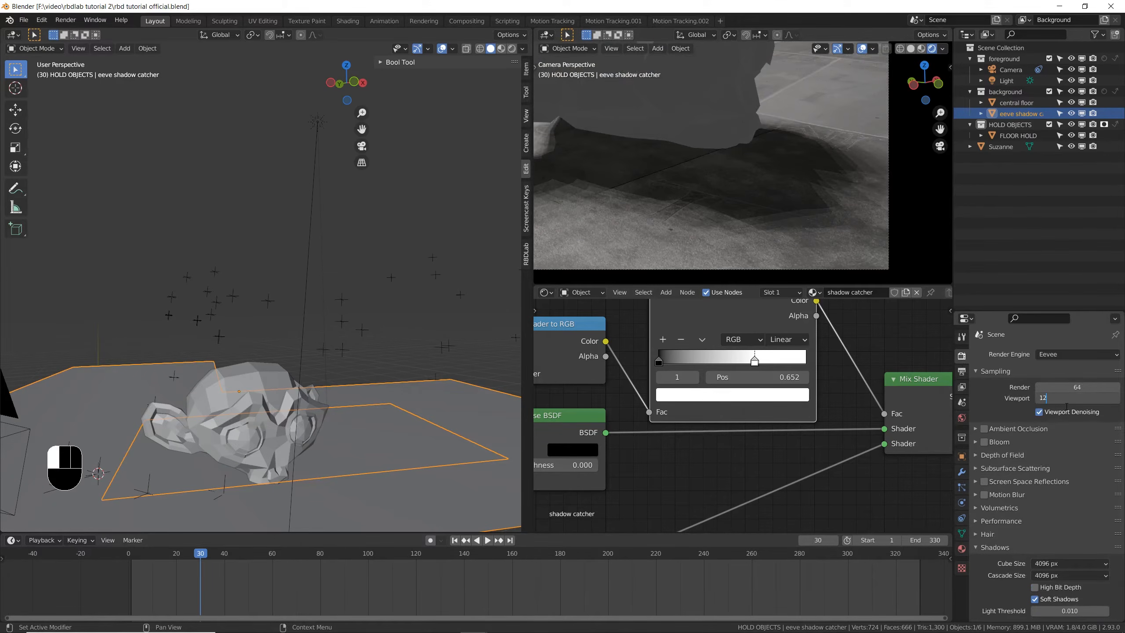
pyautogui.press('Return')
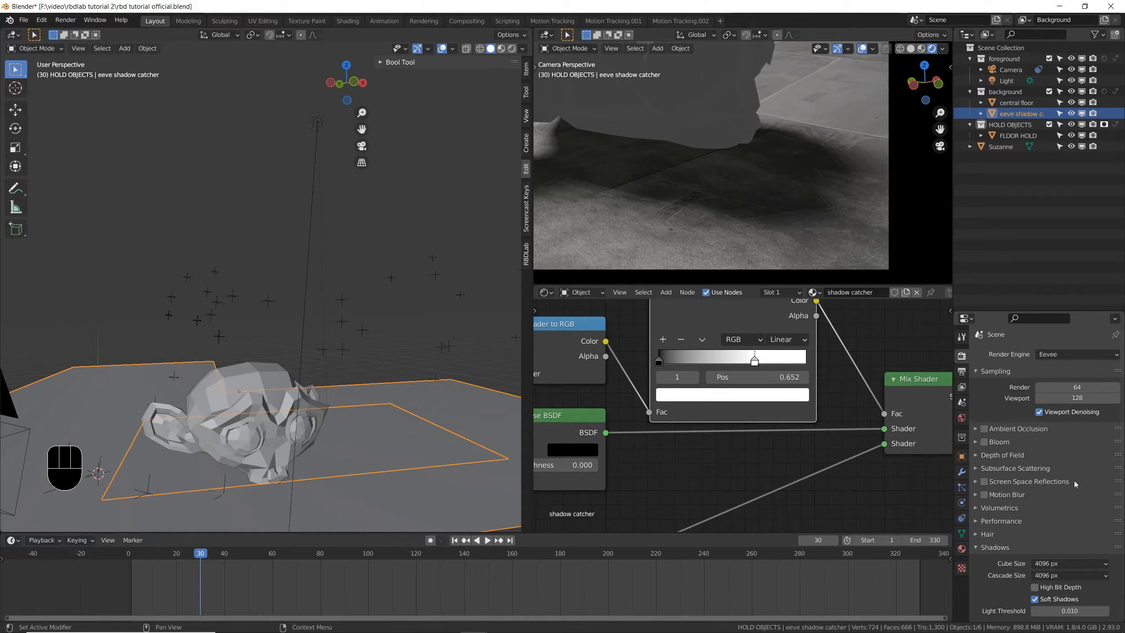
pyautogui.hotkey('ctrl', 's')
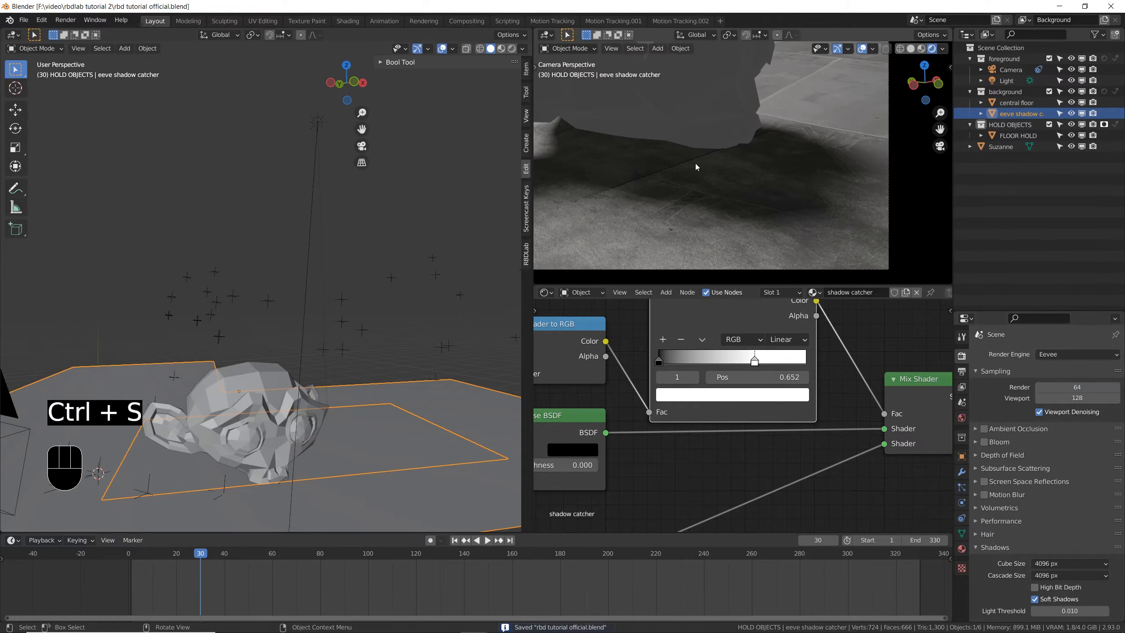
# - Delete the Suzanne test object from the scene
pyautogui.scroll(-3, 777, 166)
pyautogui.click(735, 168)
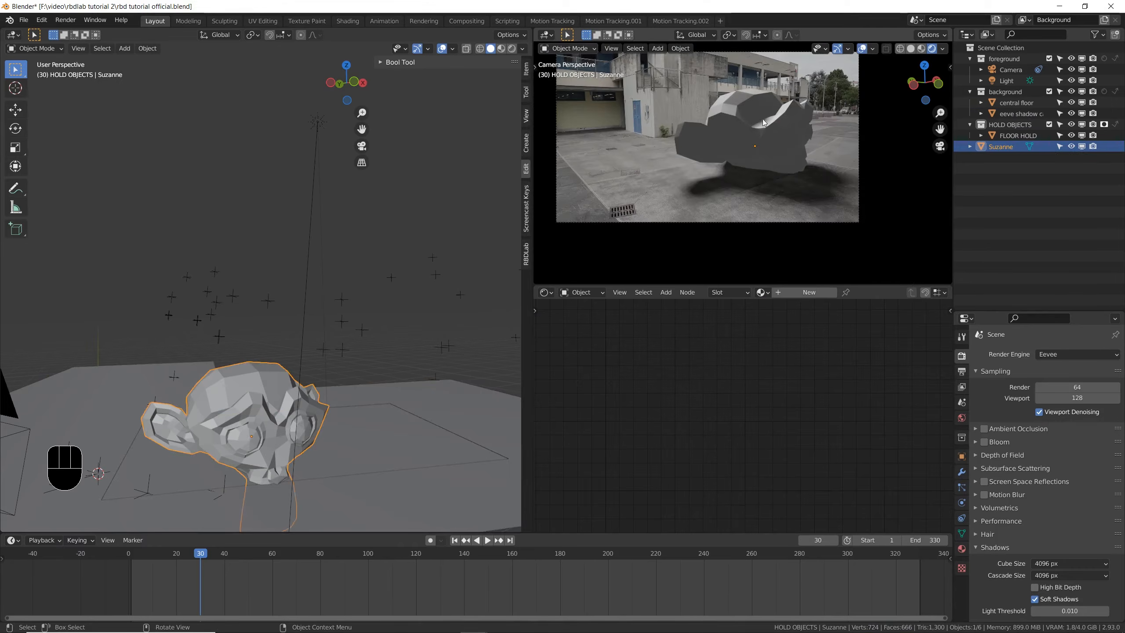
pyautogui.press('x')
pyautogui.click(754, 130)
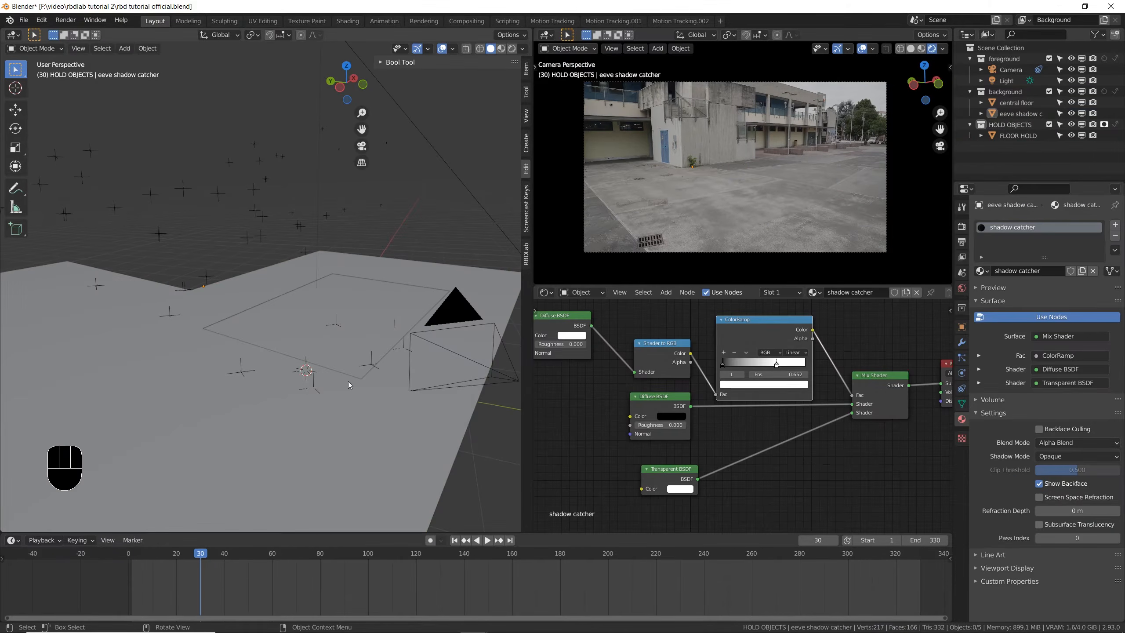
pyautogui.click(360, 322)
pyautogui.press('g')
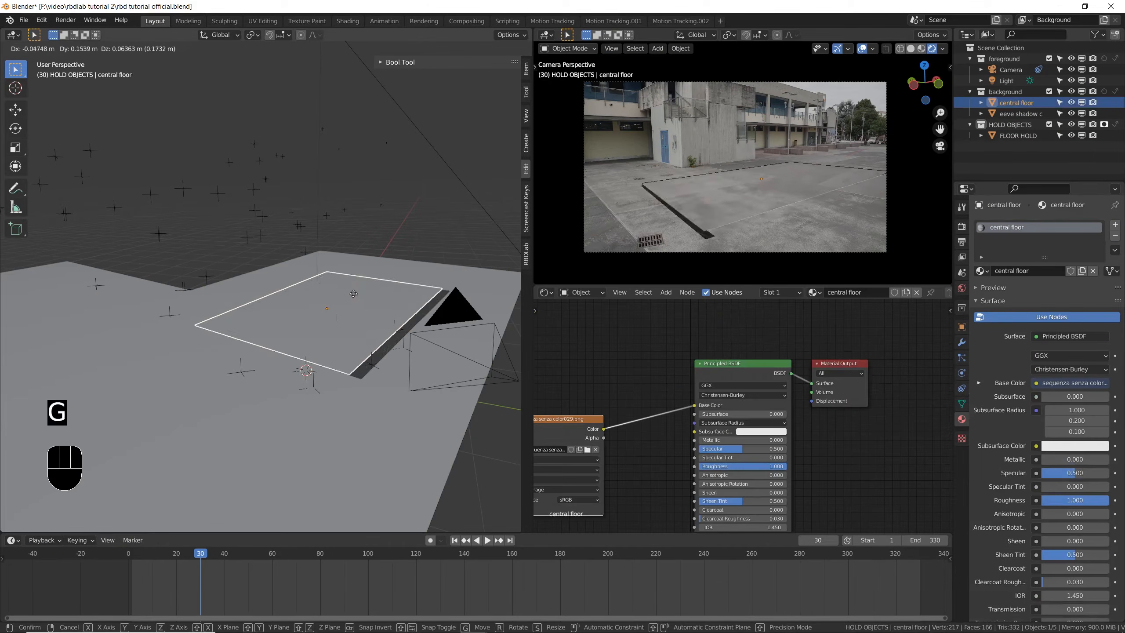
pyautogui.click(343, 317)
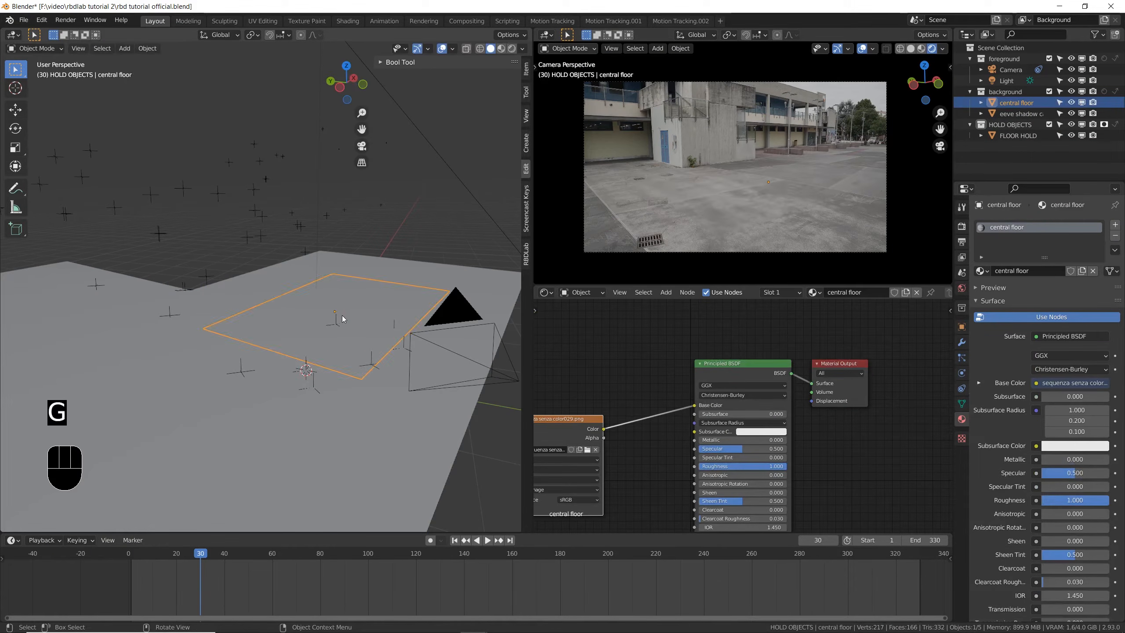
# - Hide the eevee shadow catcher and FLOOR HOLD in the viewport and save the file
pyautogui.click(109, 400)
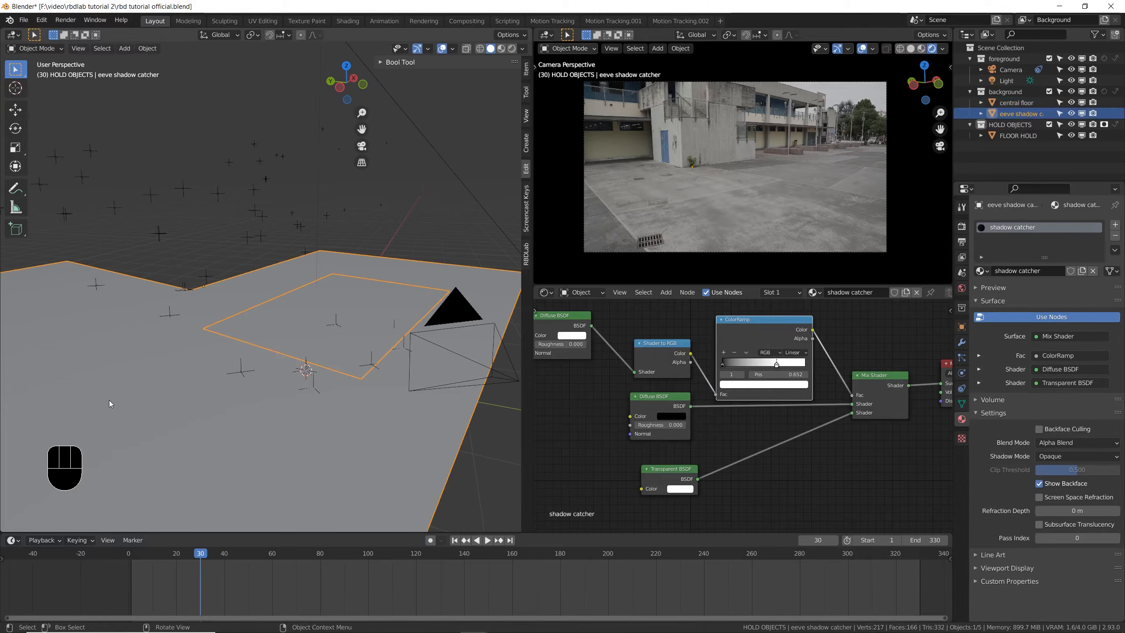
pyautogui.click(1072, 114)
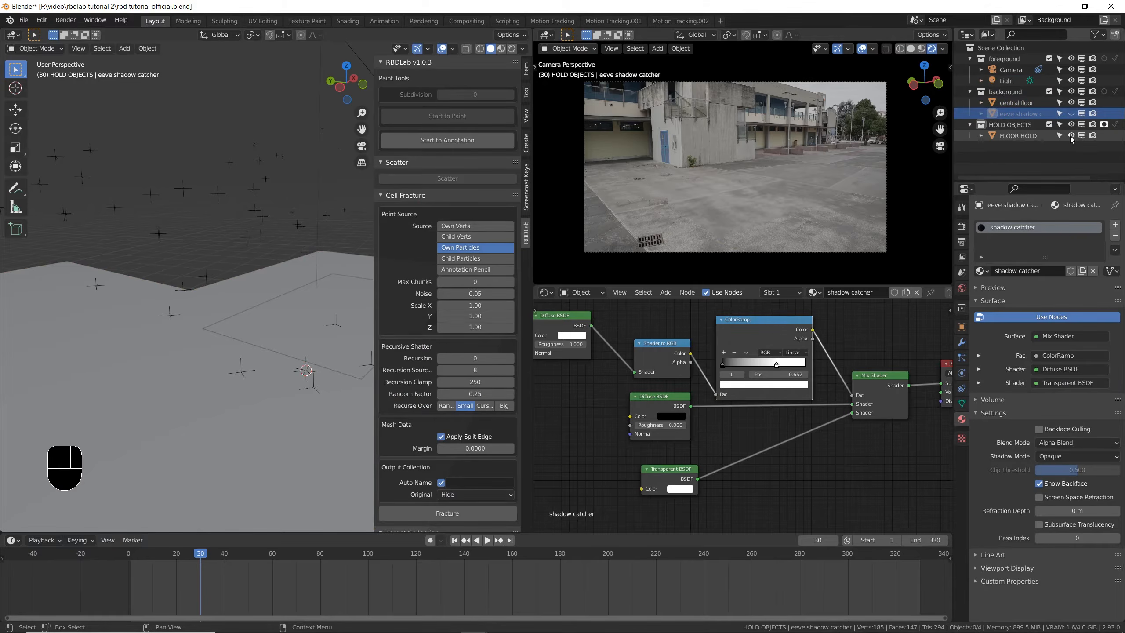
pyautogui.click(1072, 136)
pyautogui.keyDown('shift'); pyautogui.moveTo(334, 296); pyautogui.dragTo(218, 317, button='middle'); pyautogui.keyUp('shift')
pyautogui.hotkey('ctrl', 's')
# - Select the central floor and show the working 3D view in Material Preview shading
pyautogui.click(215, 325)
pyautogui.moveTo(285, 316)
pyautogui.mouseDown(button='middle')
pyautogui.moveTo(264, 281)
pyautogui.moveTo(248, 284)
pyautogui.moveTo(276, 286)
pyautogui.moveTo(313, 265)
pyautogui.mouseUp(button='middle')
pyautogui.click(500, 49)
pyautogui.scroll(1, 276, 288)
pyautogui.moveTo(89, 133); pyautogui.dragTo(87, 136, button='middle')
# - Extrude all faces of the central floor about 0.44 m downward in Edit Mode to give it thickness
pyautogui.press('Tab')
pyautogui.moveTo(271, 255); pyautogui.dragTo(274, 261, button='middle')
pyautogui.press('a')
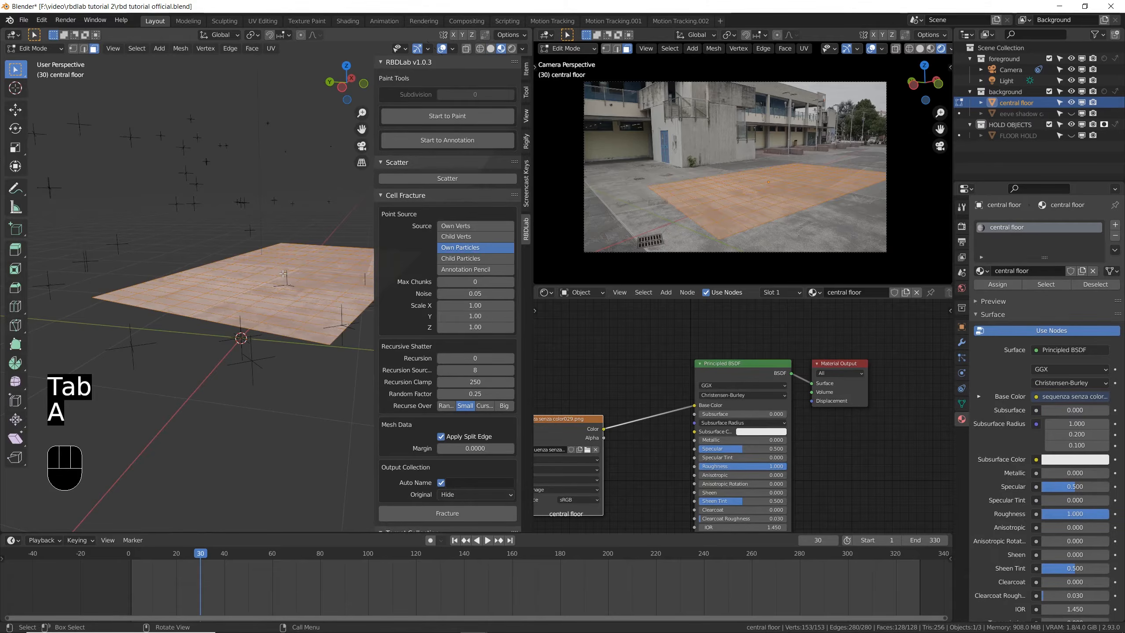
pyautogui.press('n')
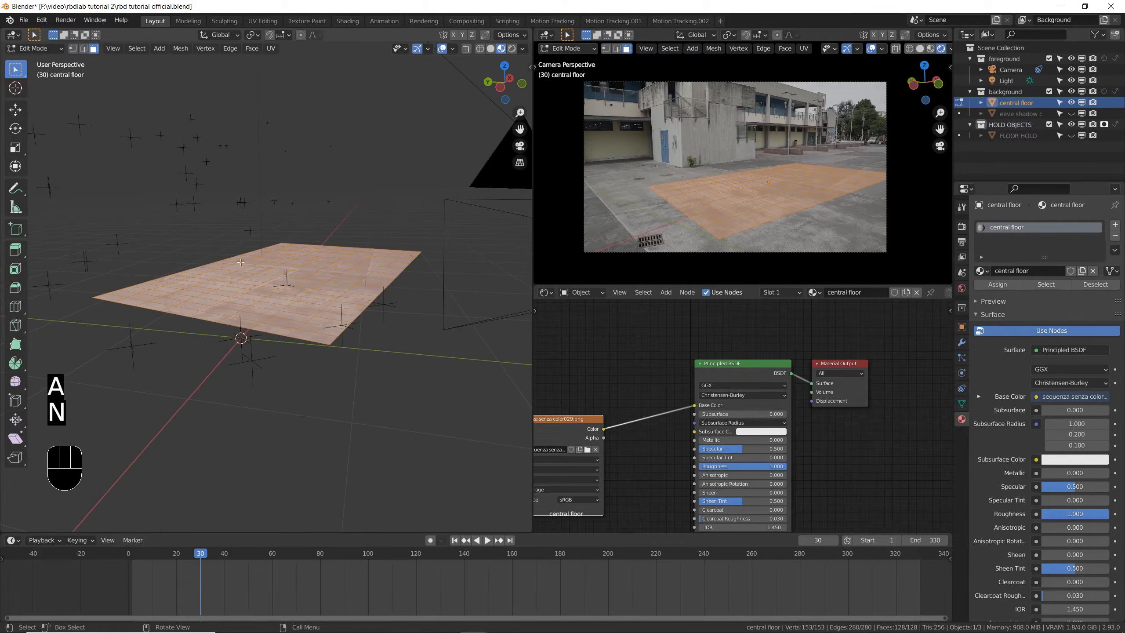
pyautogui.moveTo(241, 262); pyautogui.dragTo(248, 251, button='middle')
pyautogui.press('e')
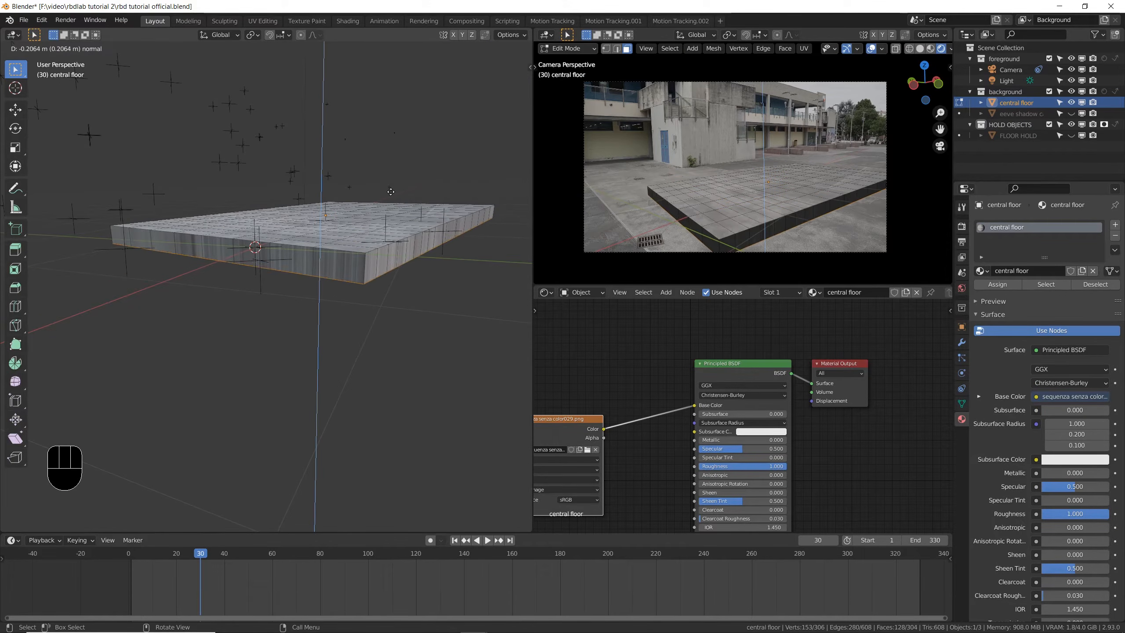
pyautogui.click(406, 209)
# - Select the full loop of side faces around the extruded central floor
pyautogui.moveTo(406, 209); pyautogui.dragTo(281, 324, button='middle')
pyautogui.click(183, 323)
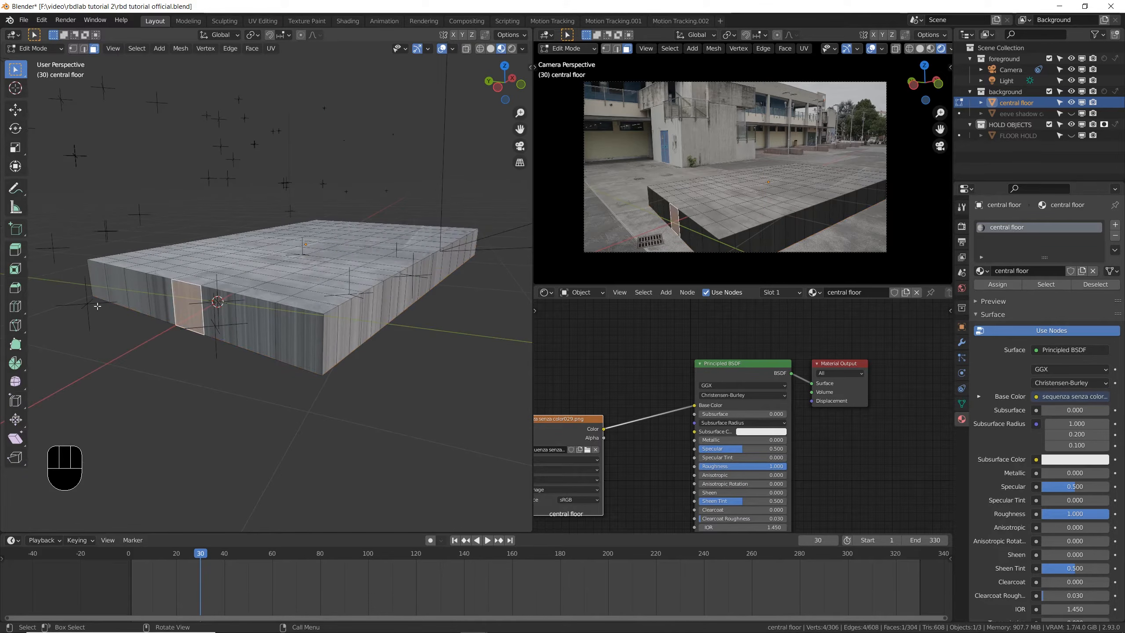
pyautogui.press('alt')
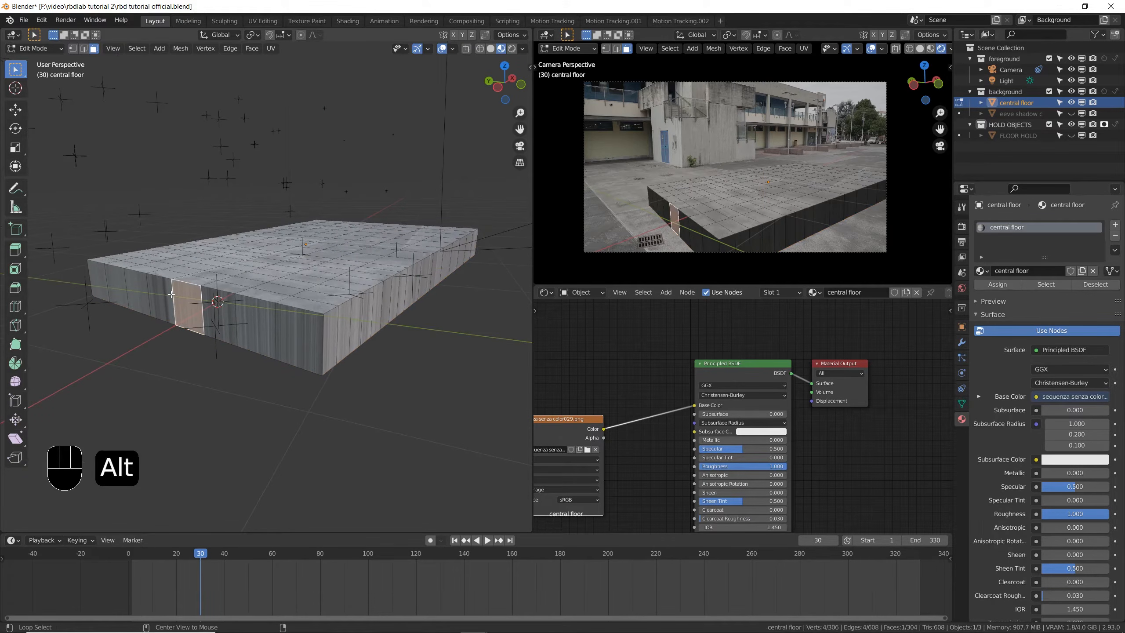
pyautogui.keyDown('alt'); pyautogui.click(171, 294); pyautogui.keyUp('alt')
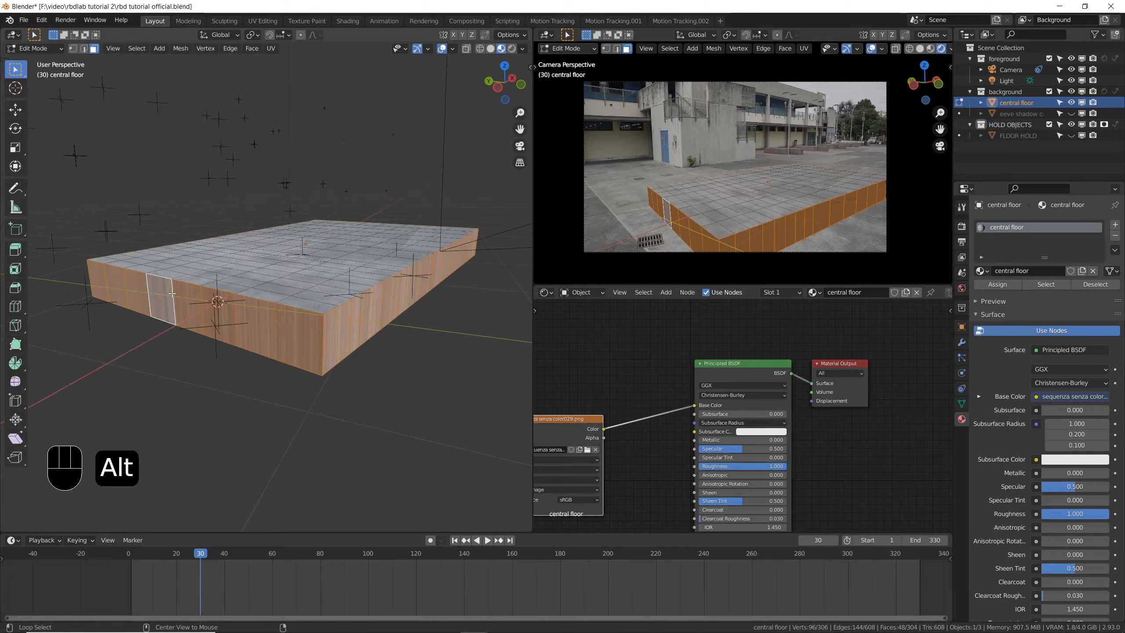
# - Add all underside faces of the central floor to the selection by picking one and selecting similar faces by Normal
pyautogui.moveTo(172, 294); pyautogui.dragTo(340, 245, button='middle')
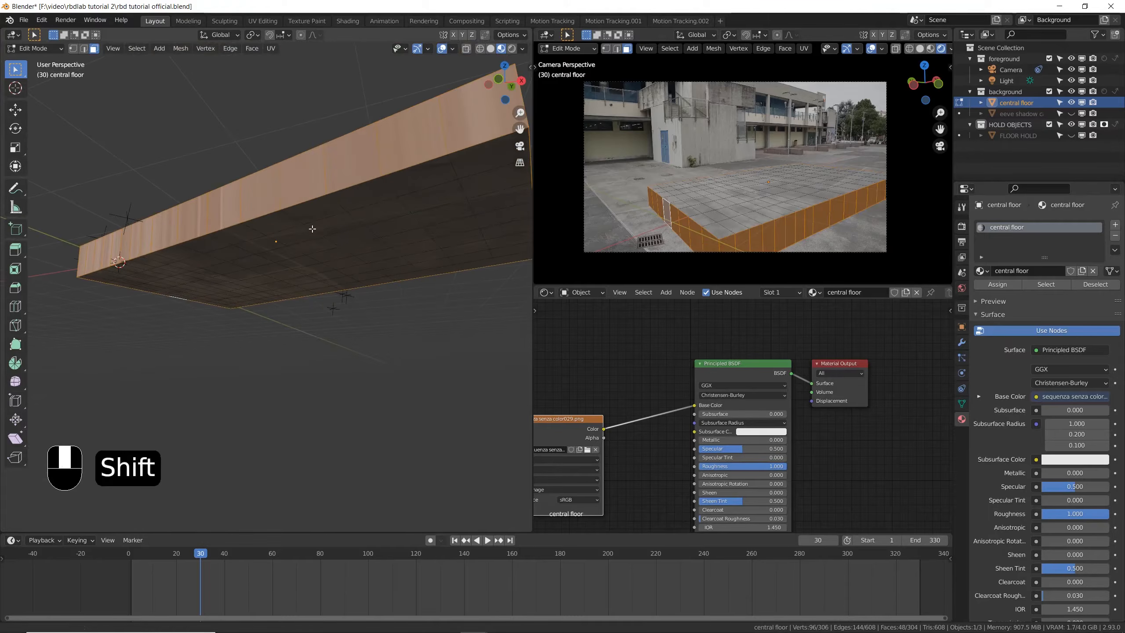
pyautogui.keyDown('shift'); pyautogui.click(338, 255); pyautogui.keyUp('shift')
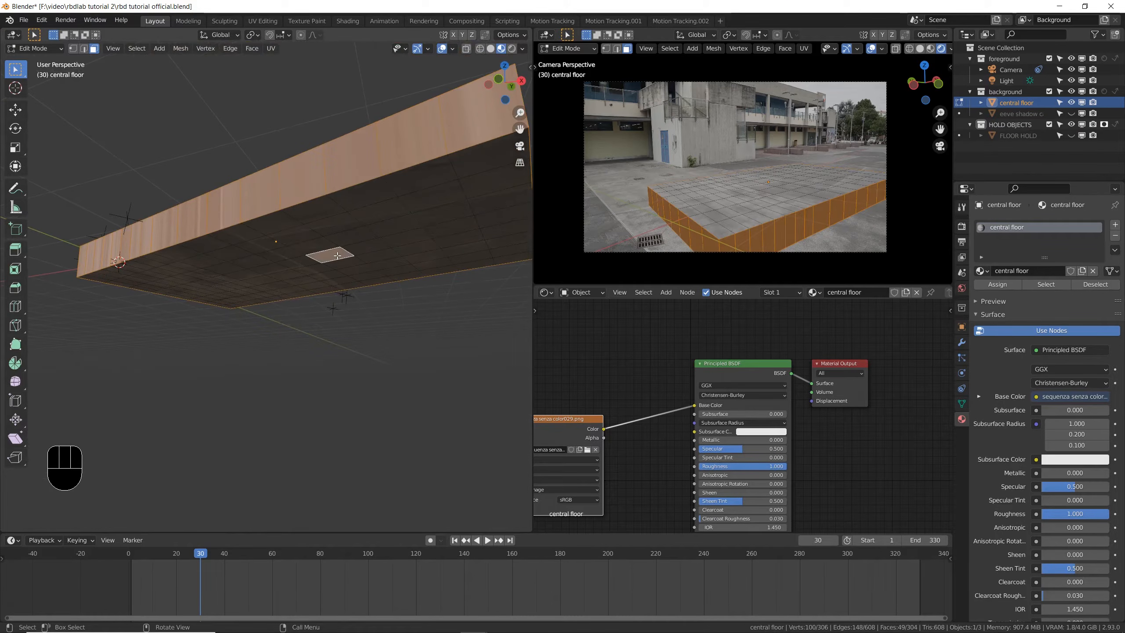
pyautogui.hotkey('shift', 'g')
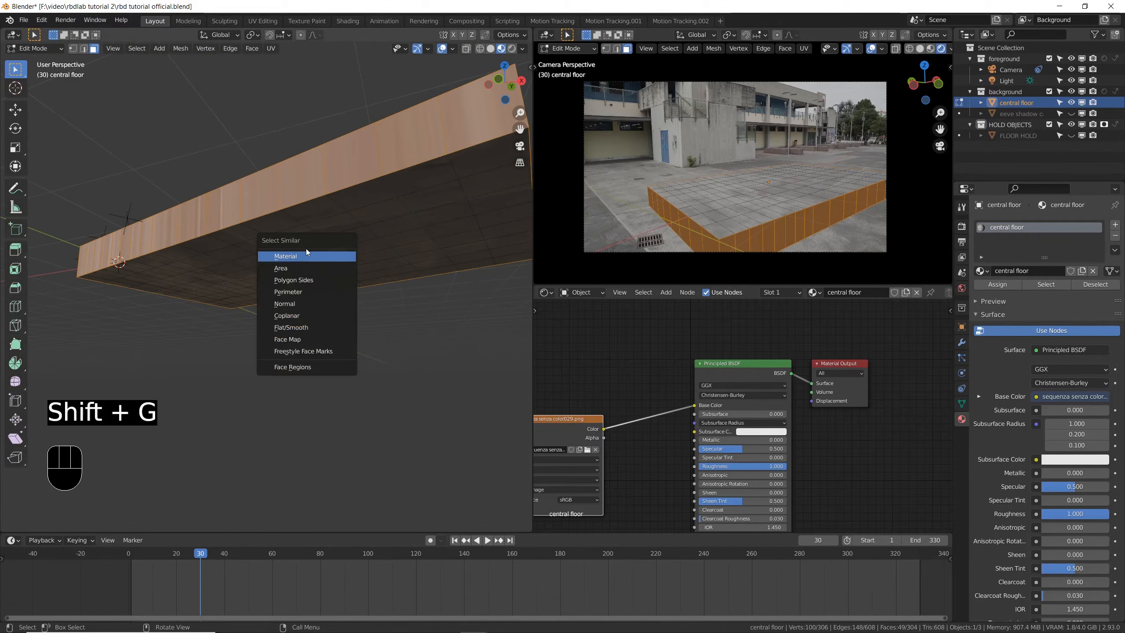
pyautogui.click(316, 303)
pyautogui.moveTo(331, 178); pyautogui.dragTo(398, 262, button='middle')
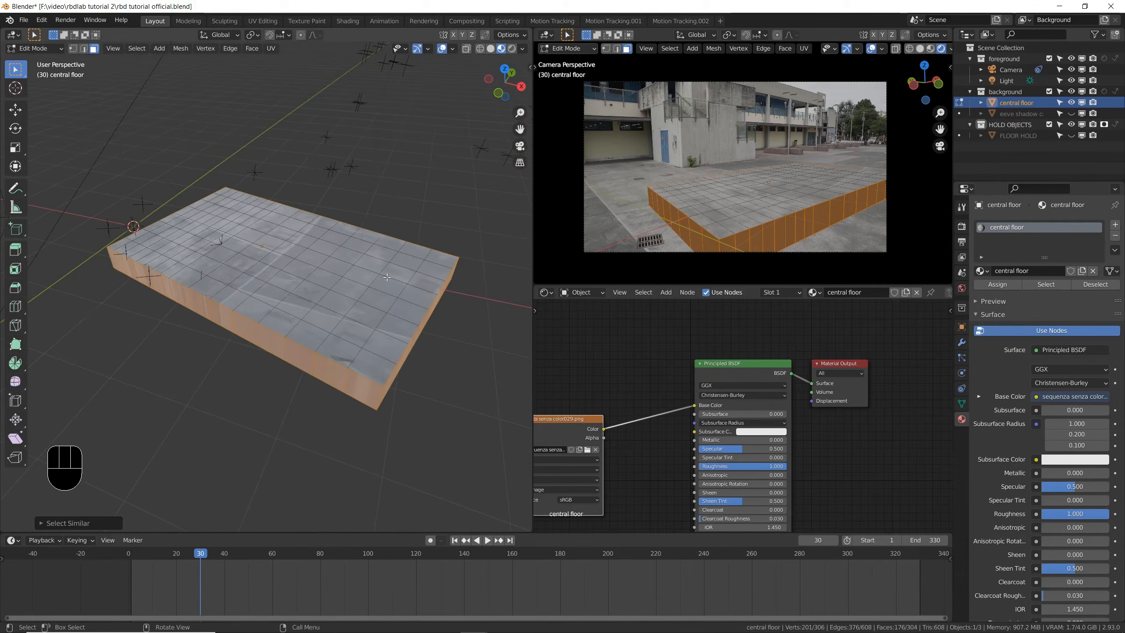
pyautogui.moveTo(273, 272); pyautogui.dragTo(375, 251, button='middle')
pyautogui.scroll(2, 323, 324)
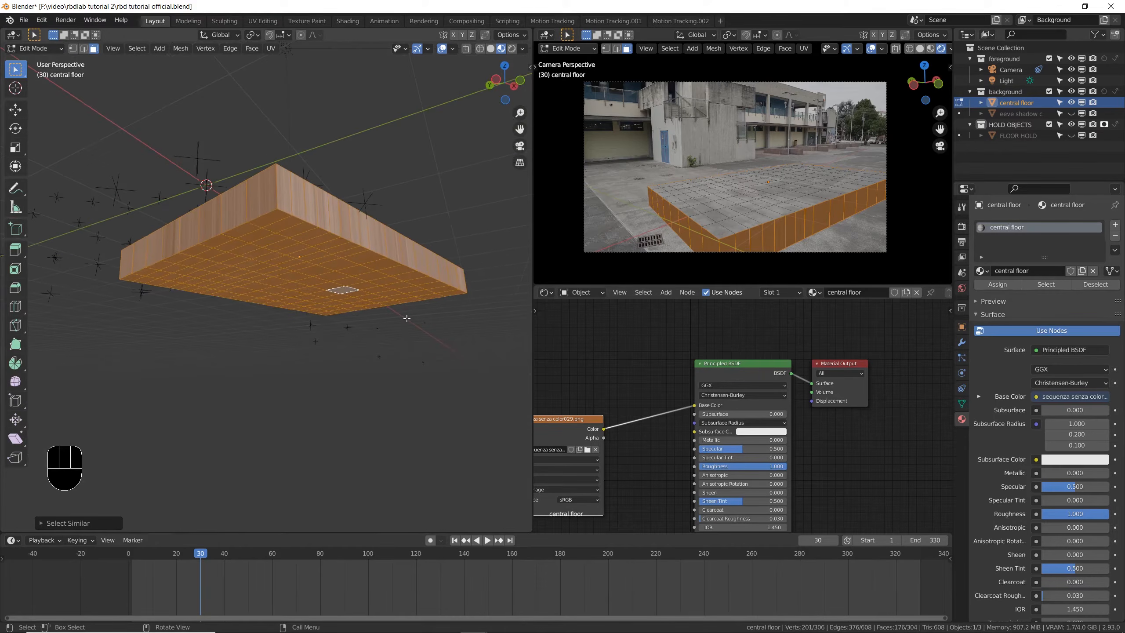
pyautogui.moveTo(276, 273)
pyautogui.mouseDown(button='middle')
pyautogui.moveTo(281, 349)
pyautogui.moveTo(275, 274)
pyautogui.mouseUp(button='middle')
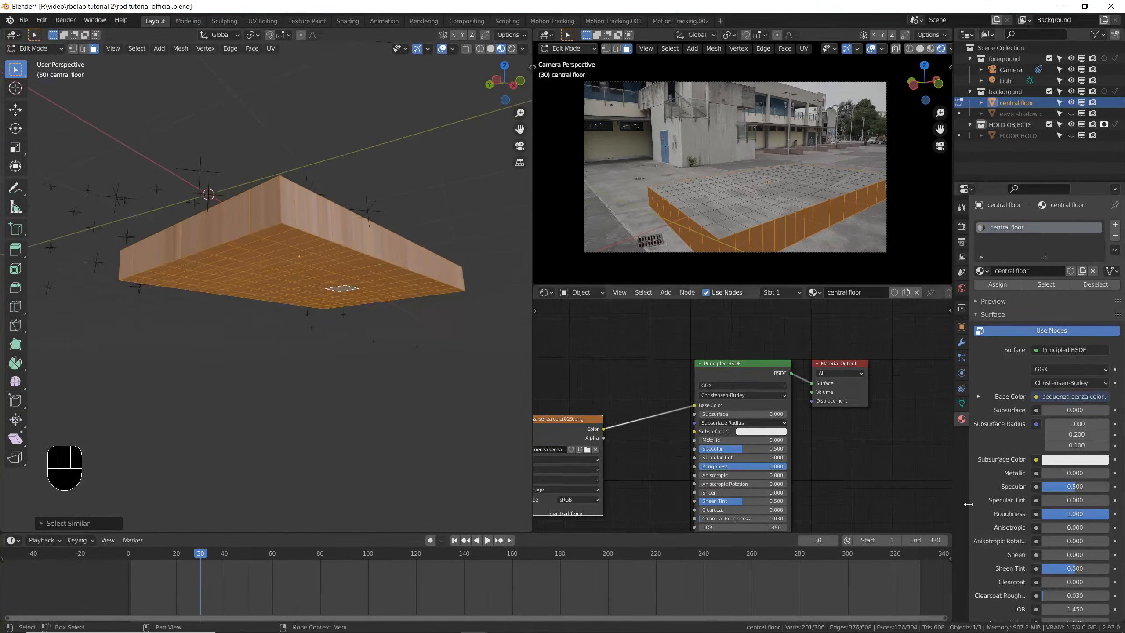
# - Create a new material named internals in a second slot and assign it to the selected side and underside faces
pyautogui.scroll(1, 605, 382)
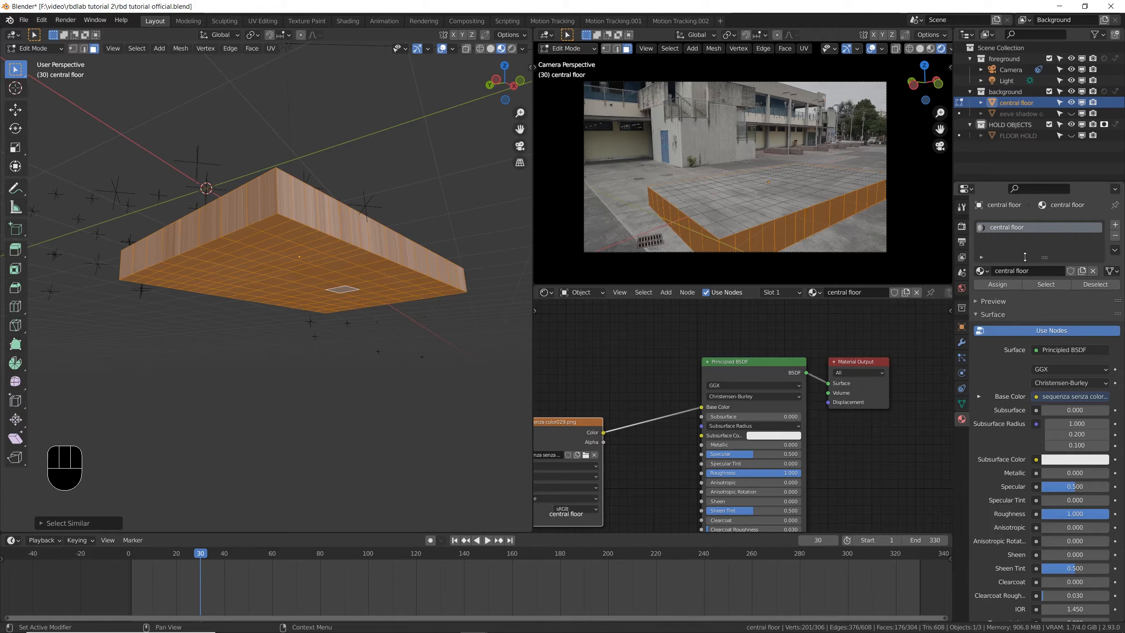
pyautogui.click(1115, 226)
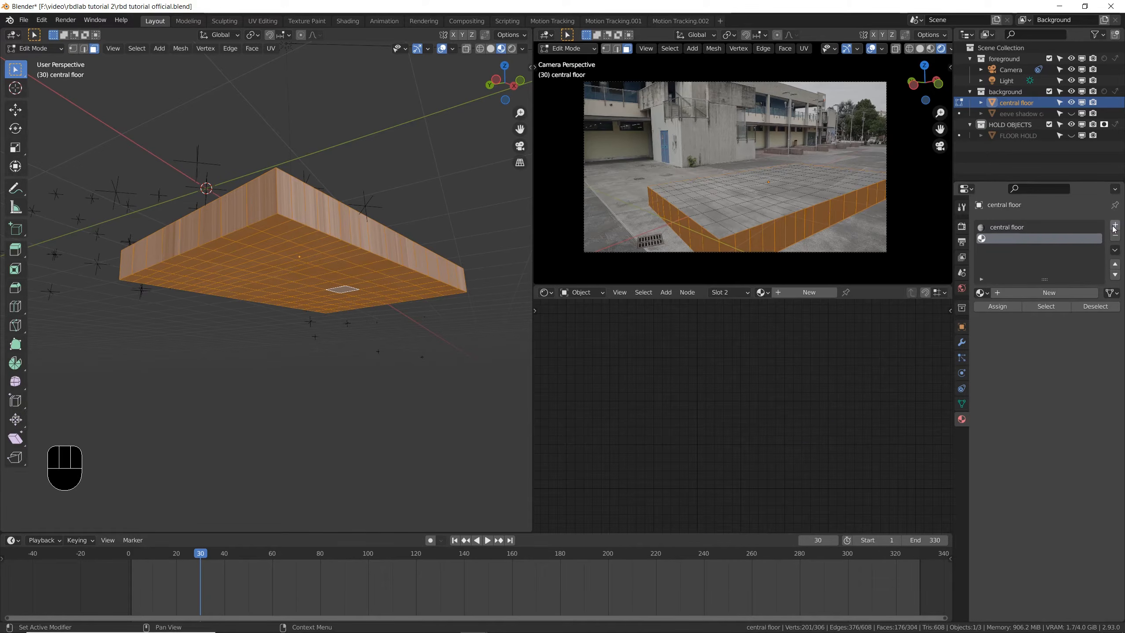
pyautogui.click(1044, 292)
pyautogui.click(1015, 293)
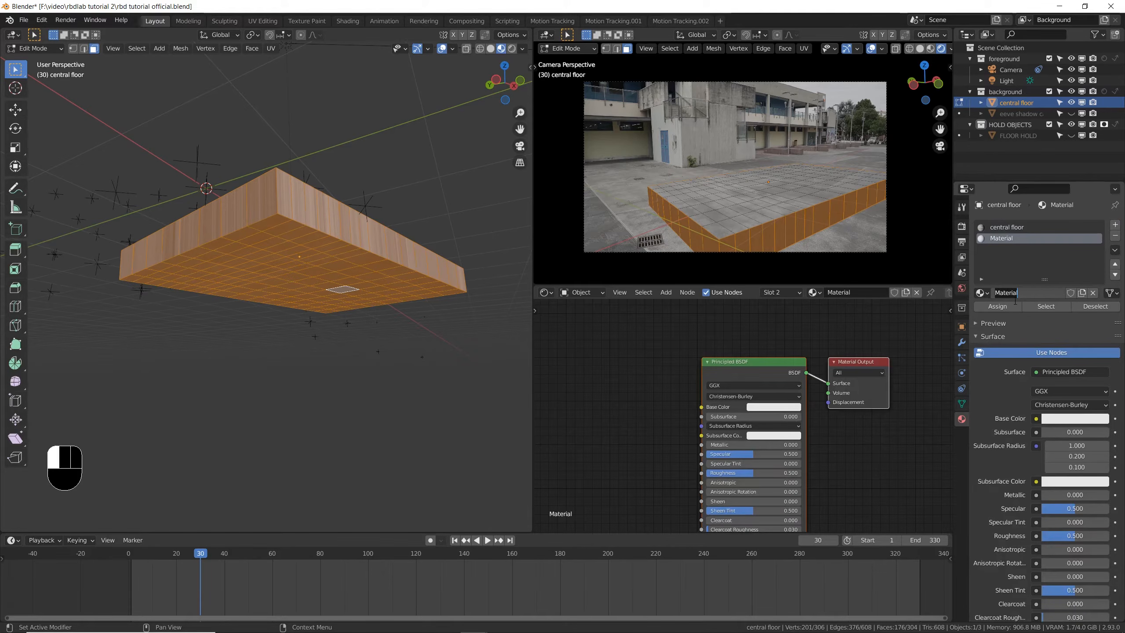
pyautogui.press('BackSpace')
pyautogui.press('BackSpace')
pyautogui.press('BackSpace')
pyautogui.press('BackSpace')
pyautogui.press('BackSpace')
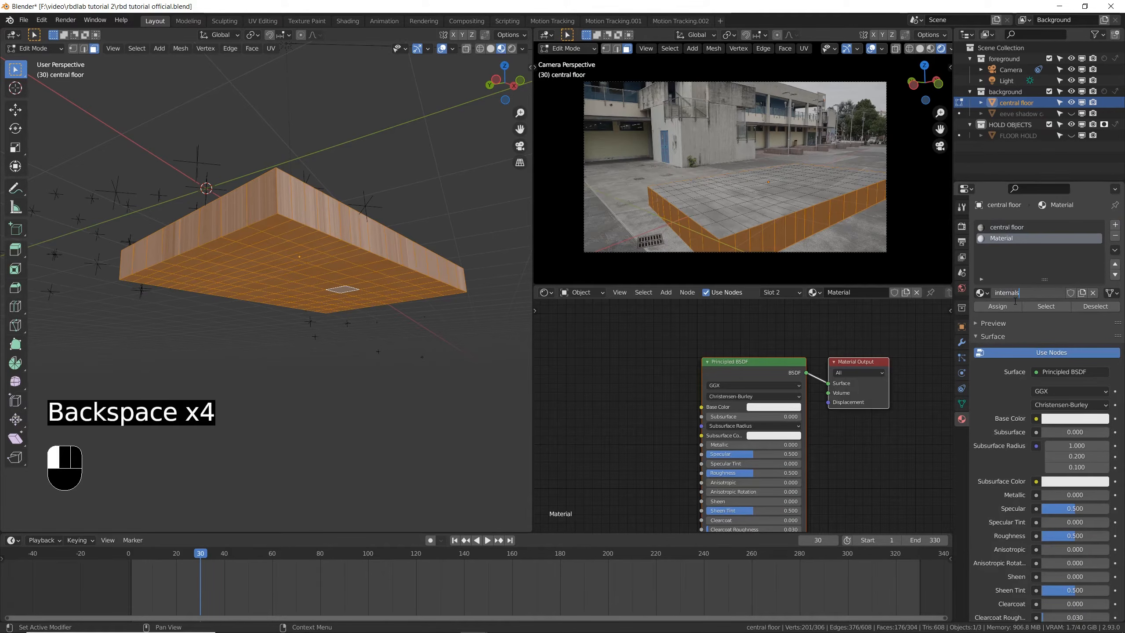
pyautogui.click(1016, 302)
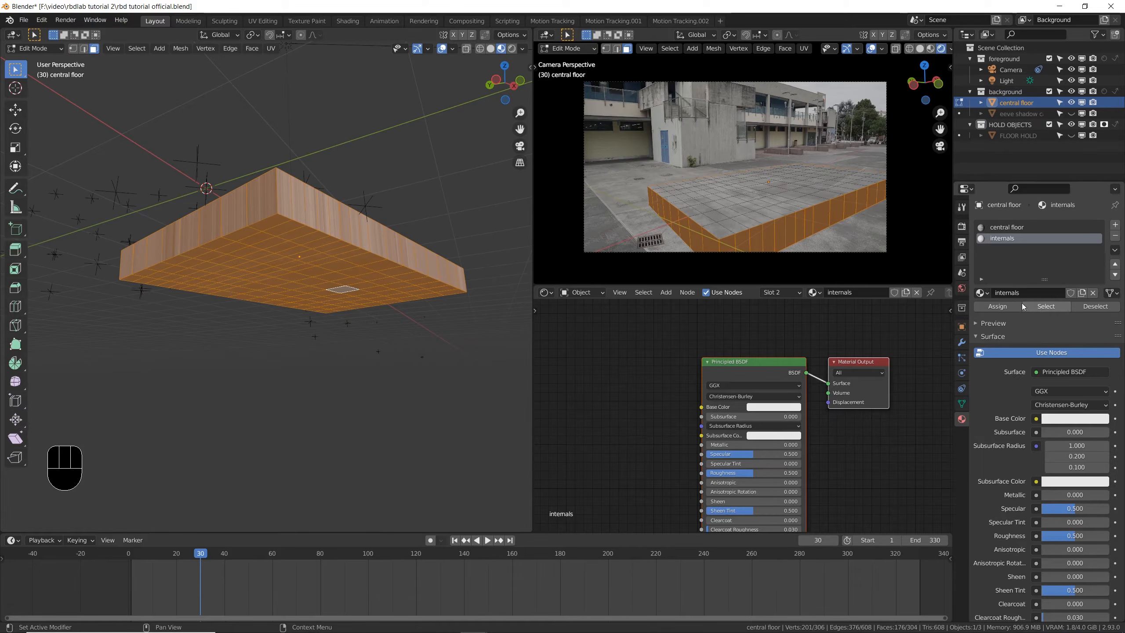
pyautogui.click(1000, 307)
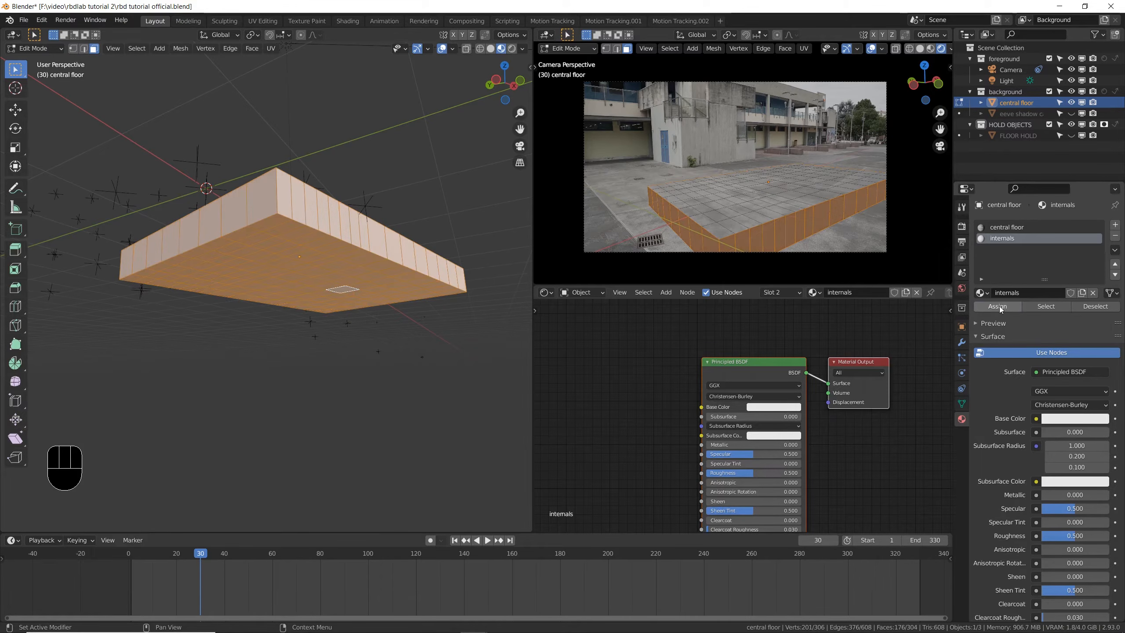
pyautogui.moveTo(347, 205); pyautogui.dragTo(302, 399, button='middle')
pyautogui.press('Tab')
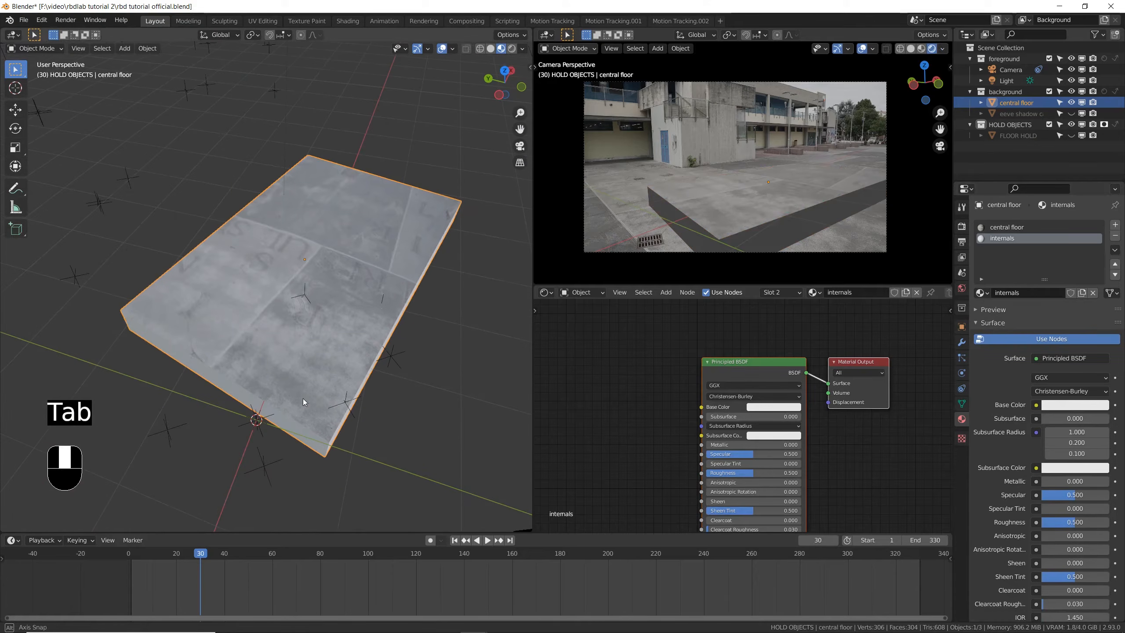
# - Unwrap the UVs of the selected side and underside faces of the central floor and save the file
pyautogui.moveTo(337, 289)
pyautogui.mouseDown(button='middle')
pyautogui.moveTo(373, 394)
pyautogui.moveTo(389, 309)
pyautogui.moveTo(372, 343)
pyautogui.moveTo(294, 331)
pyautogui.moveTo(327, 280)
pyautogui.mouseUp(button='middle')
pyautogui.press('Tab')
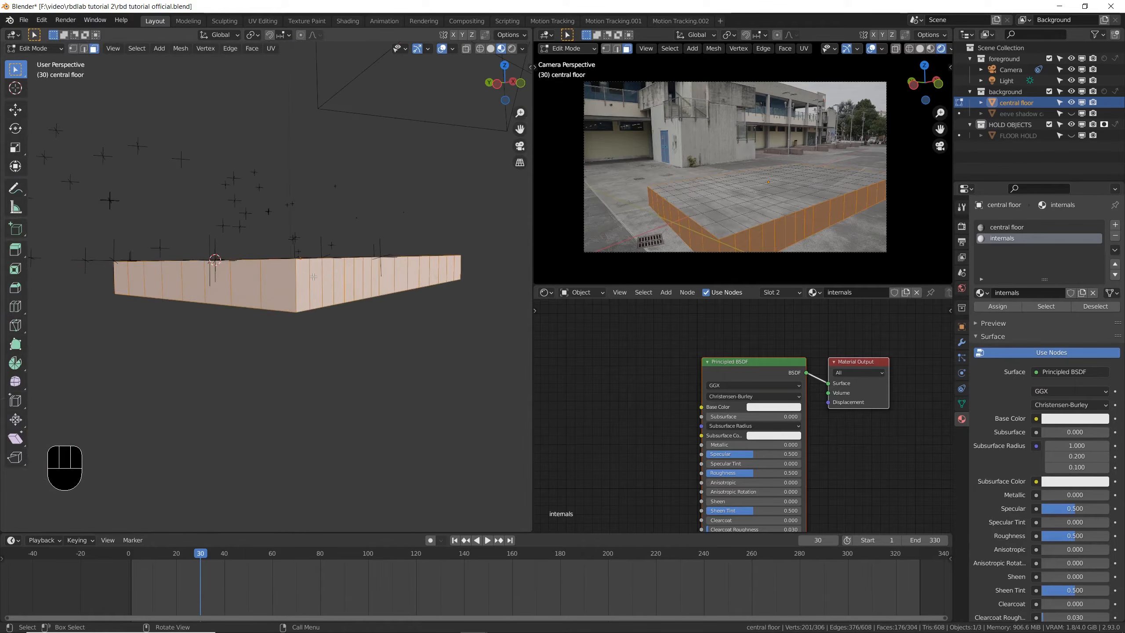
pyautogui.press('u')
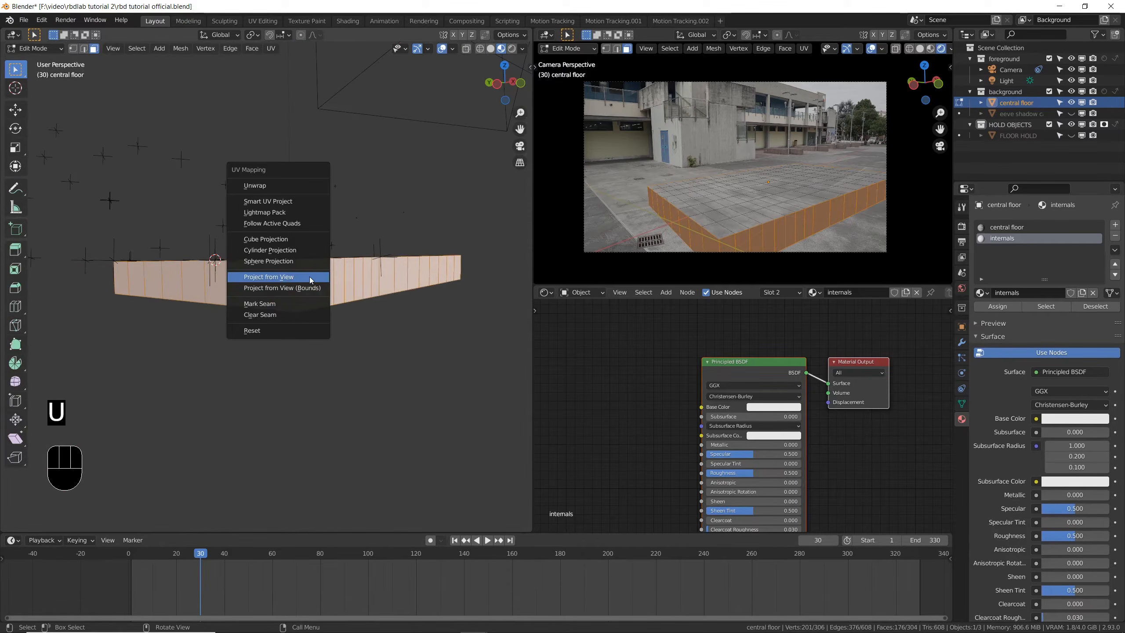
pyautogui.click(285, 187)
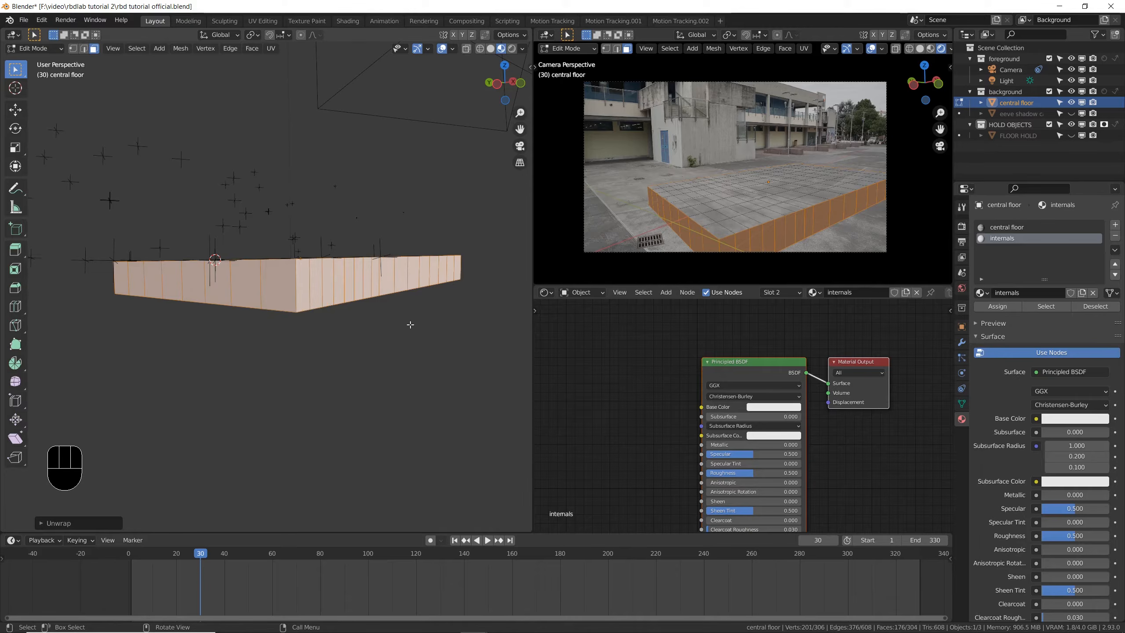
pyautogui.press('Tab')
pyautogui.moveTo(355, 221); pyautogui.dragTo(333, 387, button='middle')
pyautogui.hotkey('ctrl', 's')
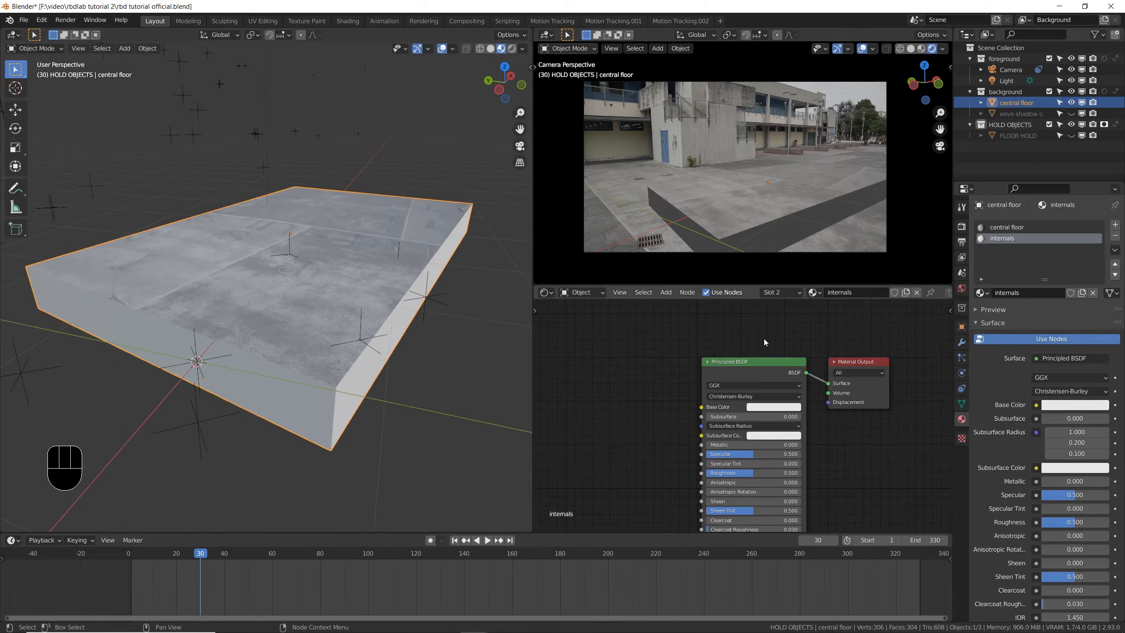
pyautogui.hotkey('ctrl', 's')
# - Add a texture setup to the internals material's Principled BSDF, deleting its Texture Coordinate and Mapping nodes
pyautogui.hotkey('ctrl', 'd')
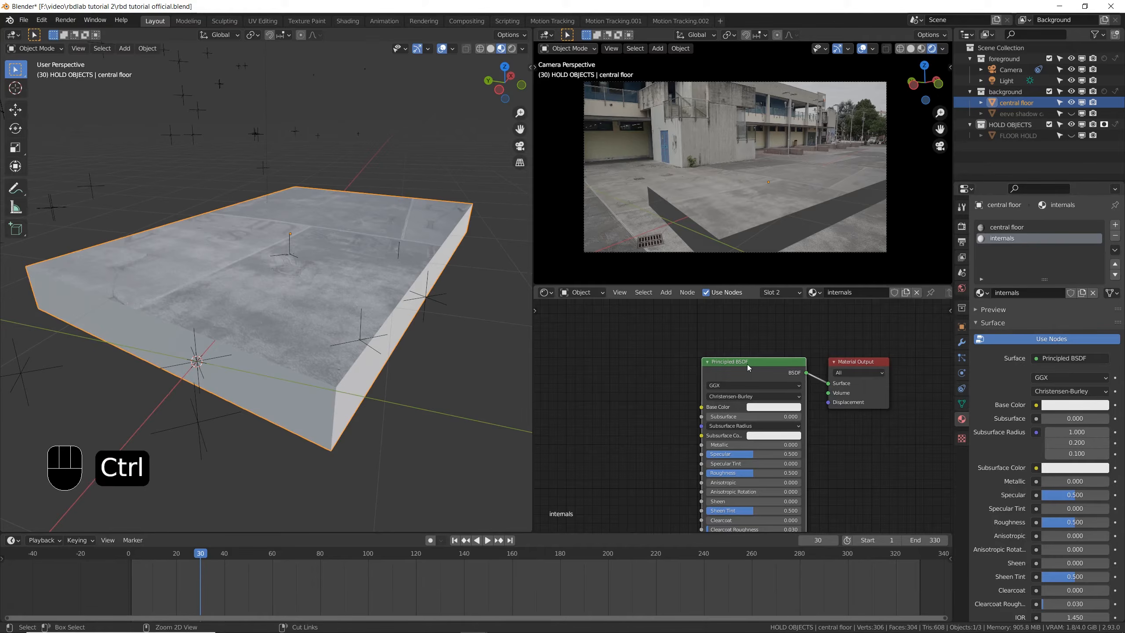
pyautogui.hotkey('ctrl', 't')
pyautogui.moveTo(553, 506); pyautogui.dragTo(552, 505)
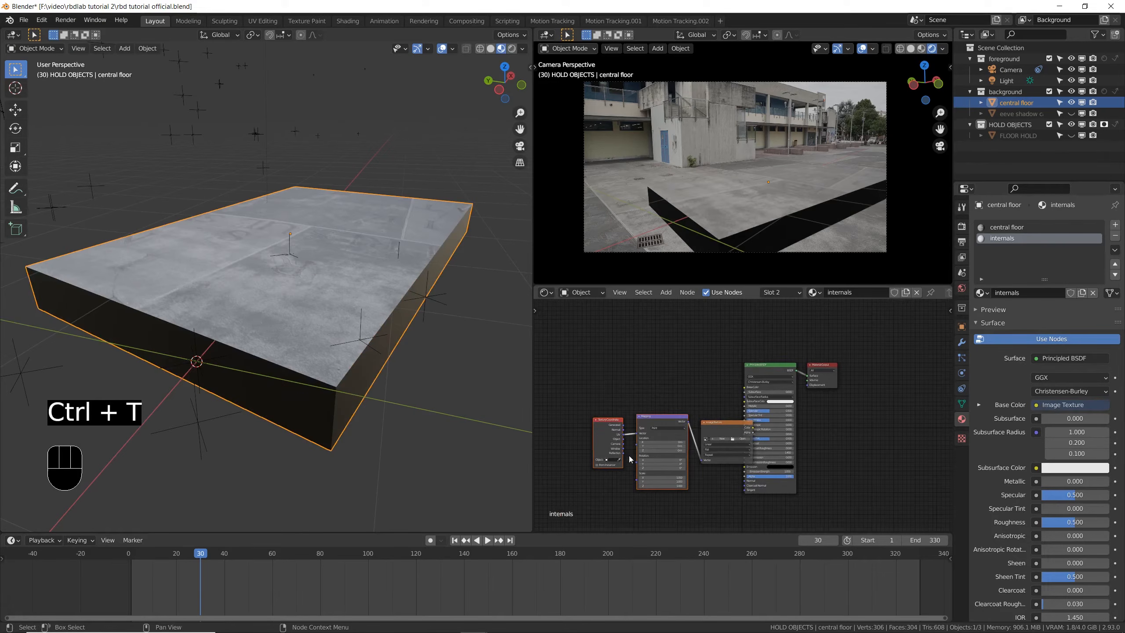
pyautogui.press('x')
# - Reposition the Image Texture node beside the Principled BSDF and load stone 2.jpg from the textures folder into it
pyautogui.click(731, 443)
pyautogui.press('g')
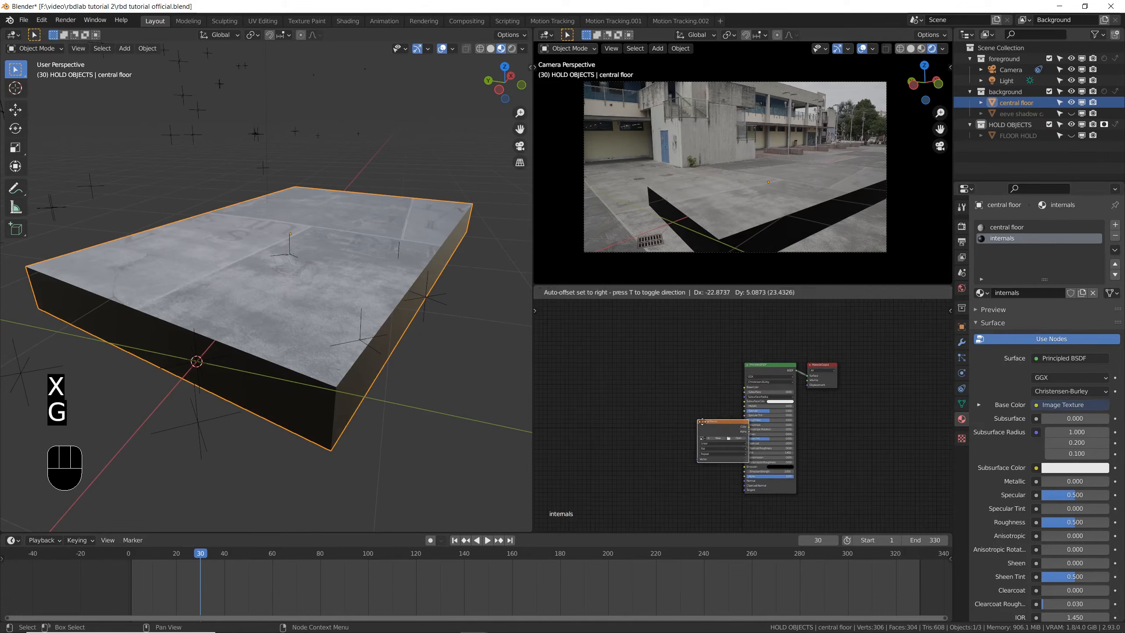
pyautogui.click(667, 398)
pyautogui.scroll(2, 667, 396)
pyautogui.click(667, 394)
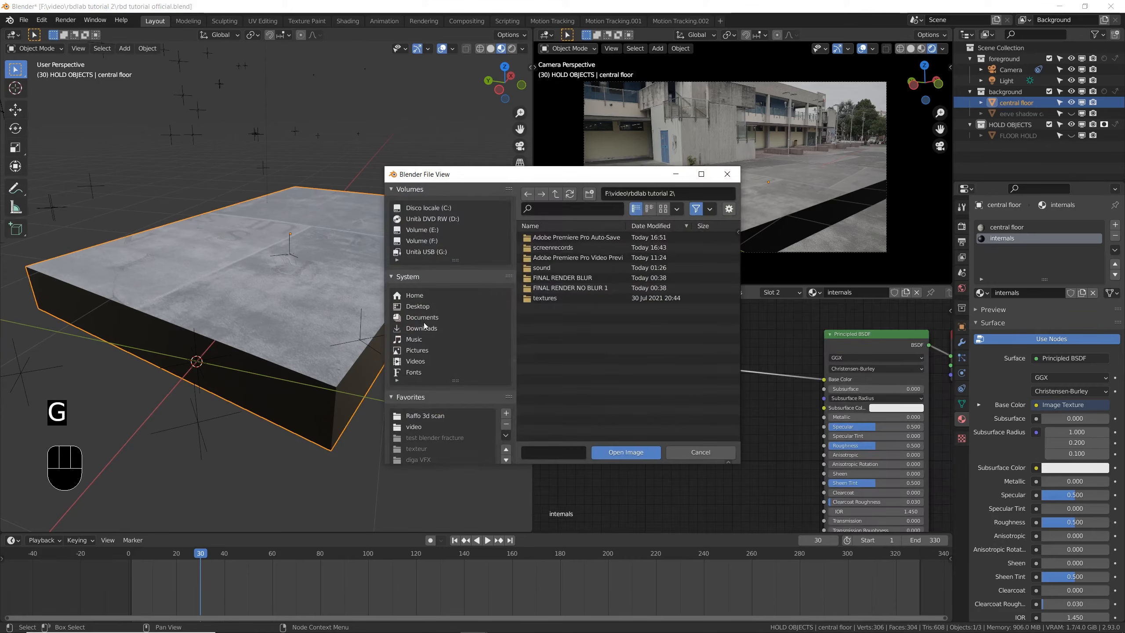
pyautogui.doubleClick(545, 297)
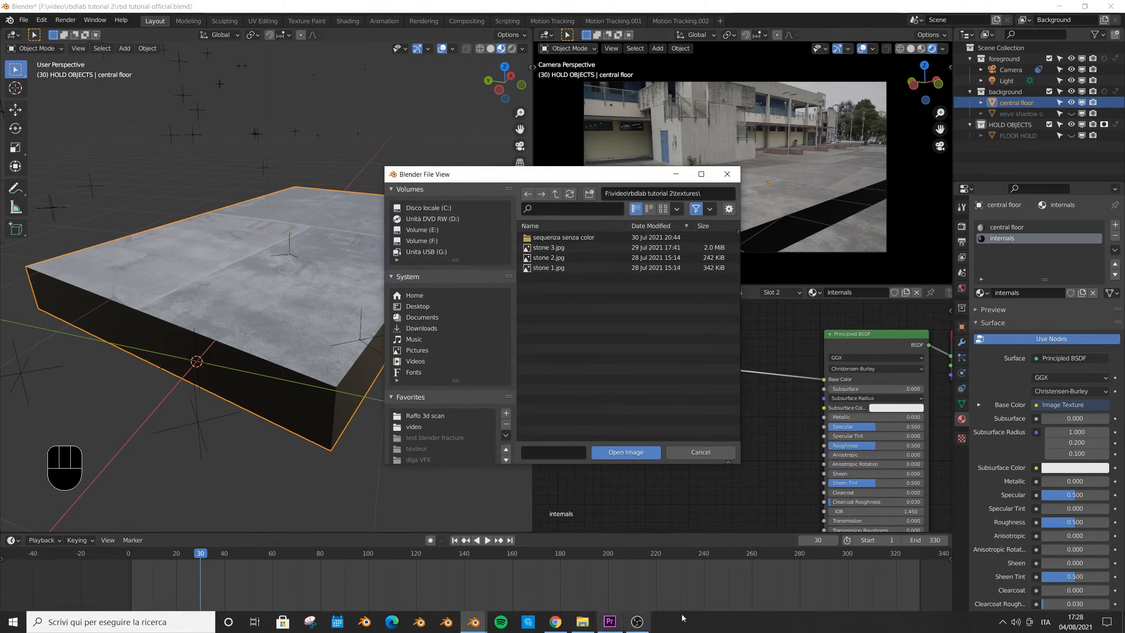
pyautogui.click(568, 366)
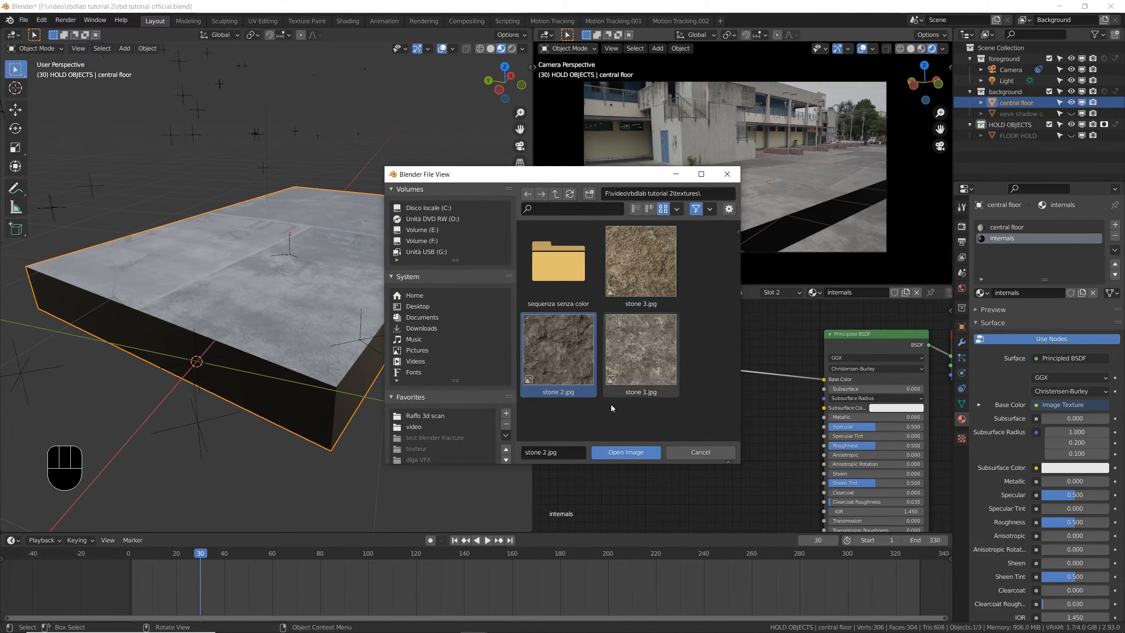
pyautogui.click(633, 454)
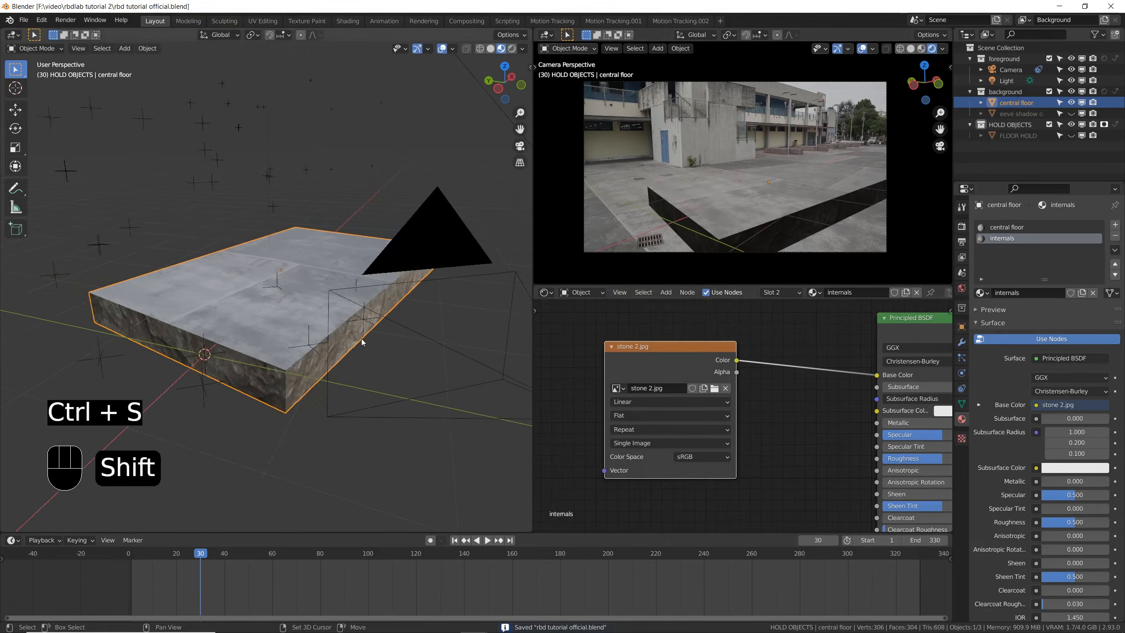
# - Connect the stone texture's Color output to the Principled BSDF's Normal input and maximize the node editor
pyautogui.moveTo(361, 339); pyautogui.dragTo(430, 326, button='middle')
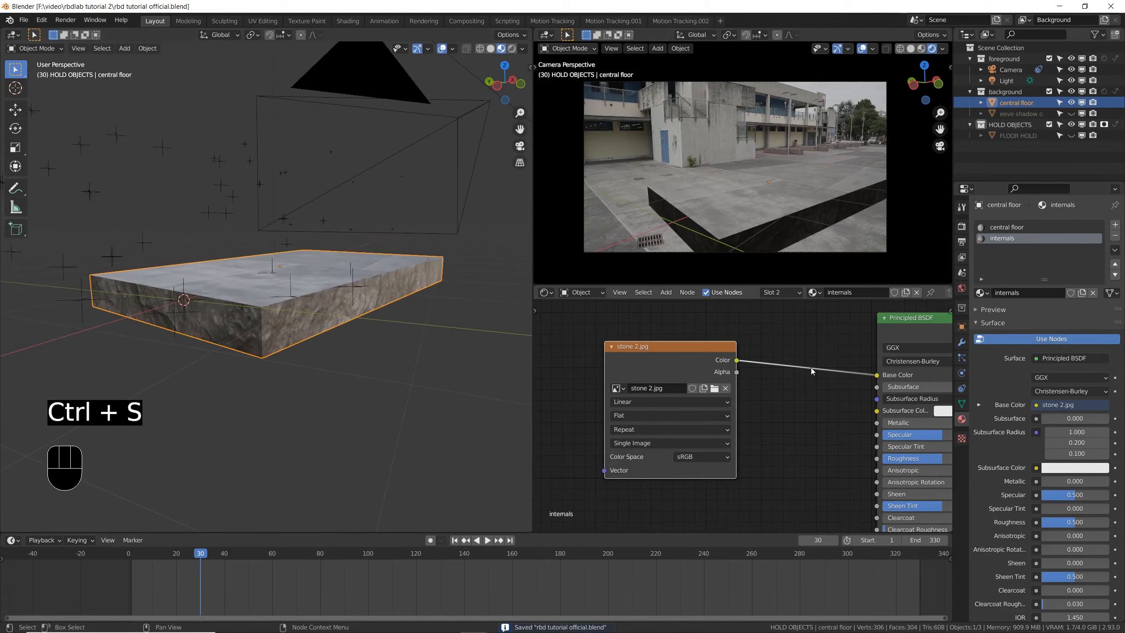
pyautogui.moveTo(772, 371); pyautogui.dragTo(684, 342, button='middle')
pyautogui.scroll(-2, 684, 342)
pyautogui.moveTo(652, 341); pyautogui.dragTo(647, 614)
pyautogui.hotkey('ctrl', 'space')
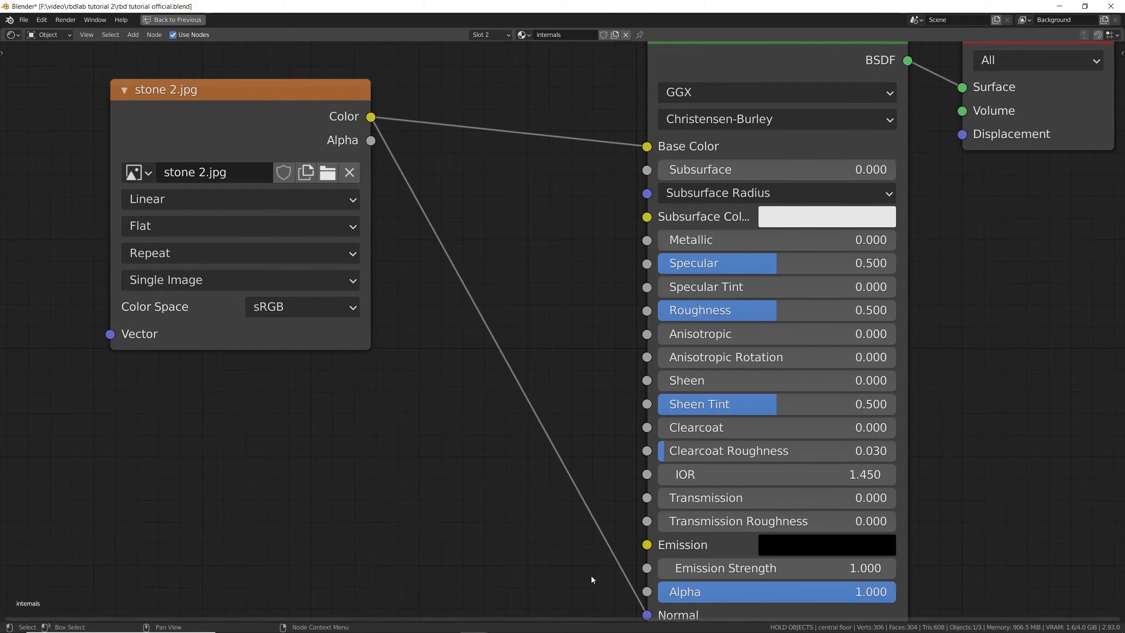
# - Insert a Bump node on the link to the Normal input and feed the stone texture into its Height instead of its Normal
pyautogui.moveTo(551, 524); pyautogui.dragTo(550, 509, button='middle')
pyautogui.scroll(-3, 521, 485)
pyautogui.hotkey('shift', 'a')
pyautogui.click(489, 460)
pyautogui.write('bump')
pyautogui.press('Return')
pyautogui.click(489, 459)
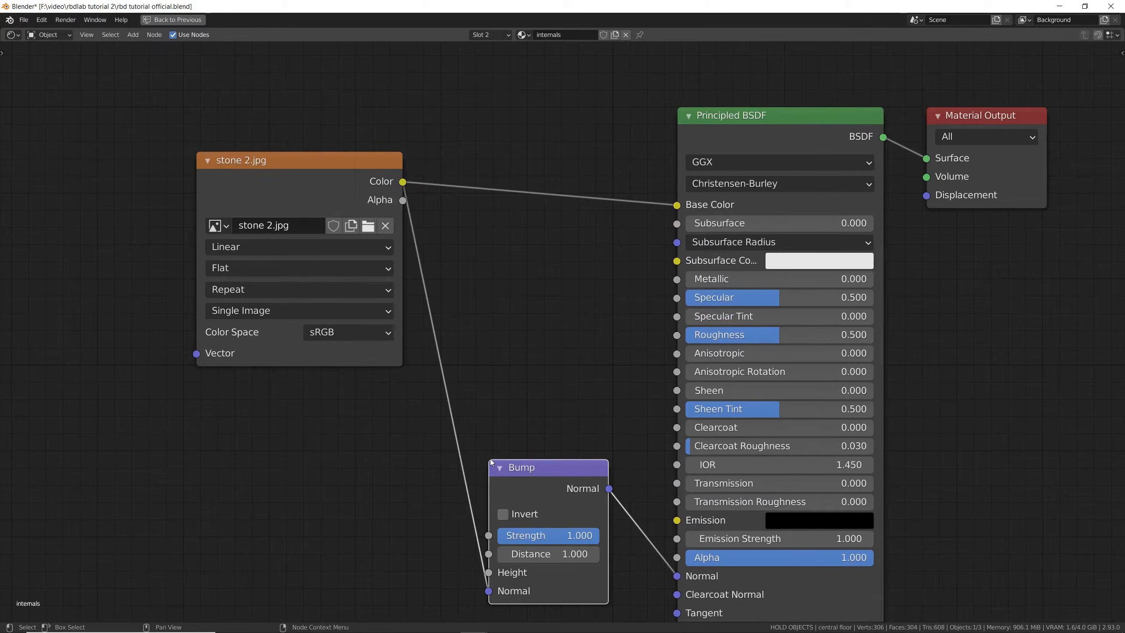
pyautogui.moveTo(490, 591); pyautogui.dragTo(489, 572)
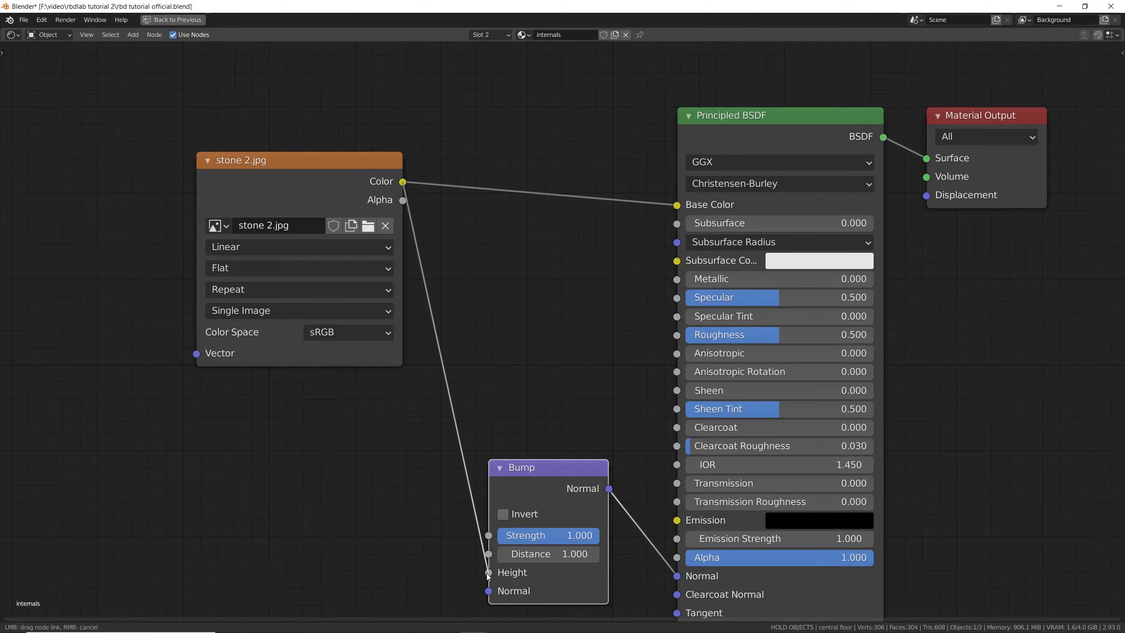
# - Set the Bump node's Strength to about 0.32 and its Distance to 0.3
pyautogui.moveTo(581, 536); pyautogui.dragTo(554, 536)
pyautogui.click(569, 555)
pyautogui.write('0.3')
pyautogui.press('Return')
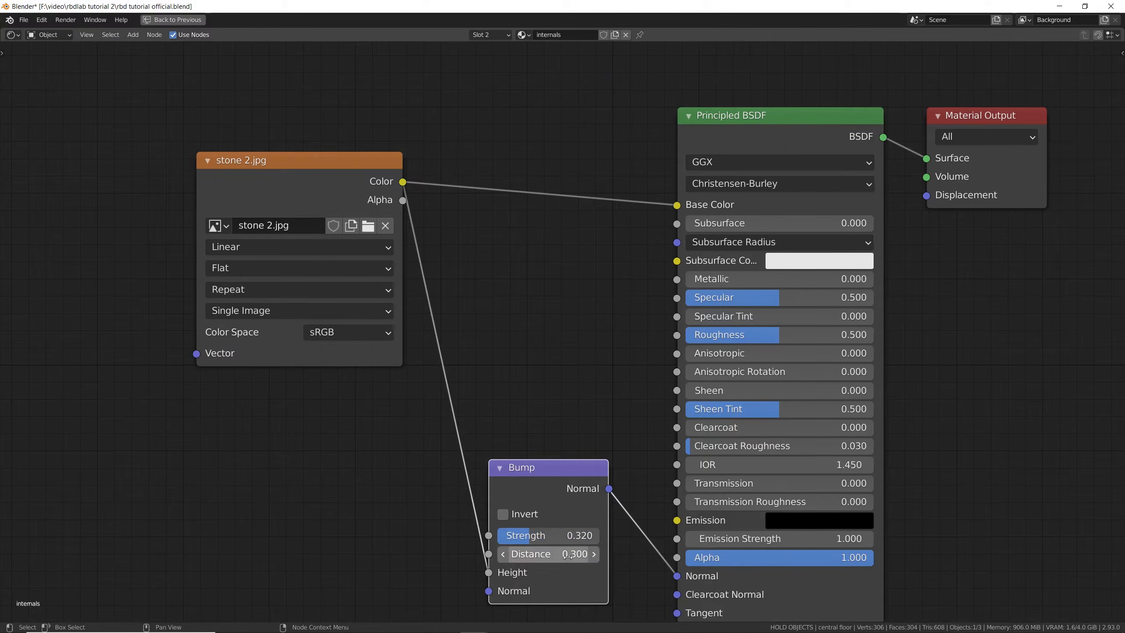
# - Restore the full layout and insert a ColorRamp node between the stone texture and the Bump node's Height input
pyautogui.hotkey('ctrl', 'space')
pyautogui.hotkey('shift', 'a')
pyautogui.write('ramp')
pyautogui.press('Return')
pyautogui.click(688, 413)
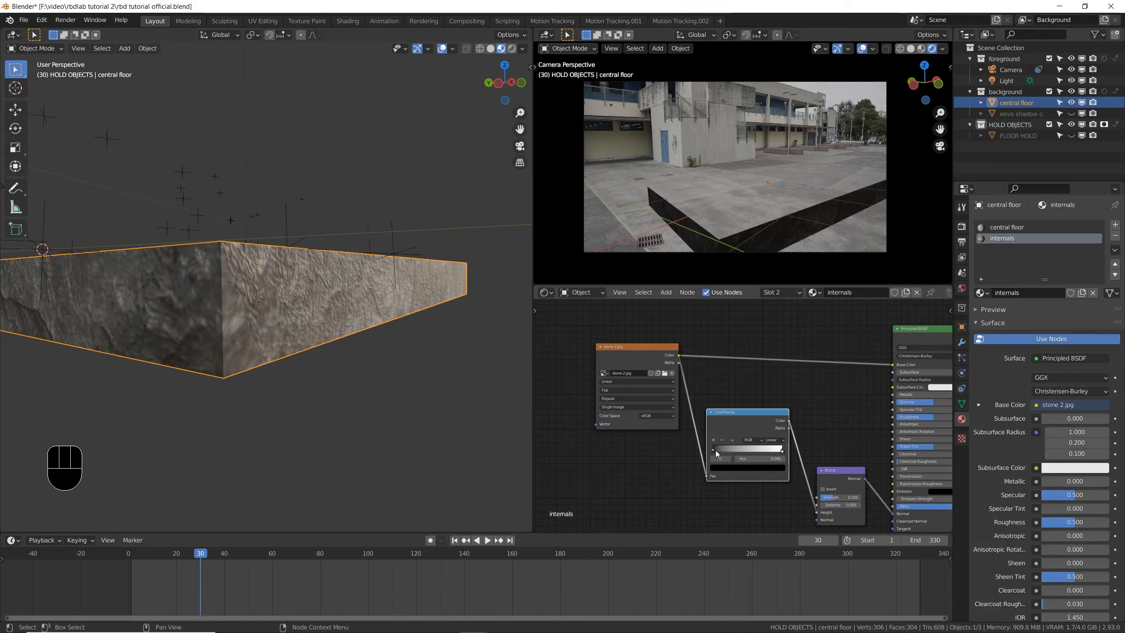
# - Shift the ColorRamp's black stop to about 0.069, keep the white stop at 1.000, and save the file
pyautogui.scroll(3, 715, 450)
pyautogui.moveTo(714, 440)
pyautogui.mouseDown()
pyautogui.moveTo(753, 440)
pyautogui.moveTo(721, 450)
pyautogui.mouseUp()
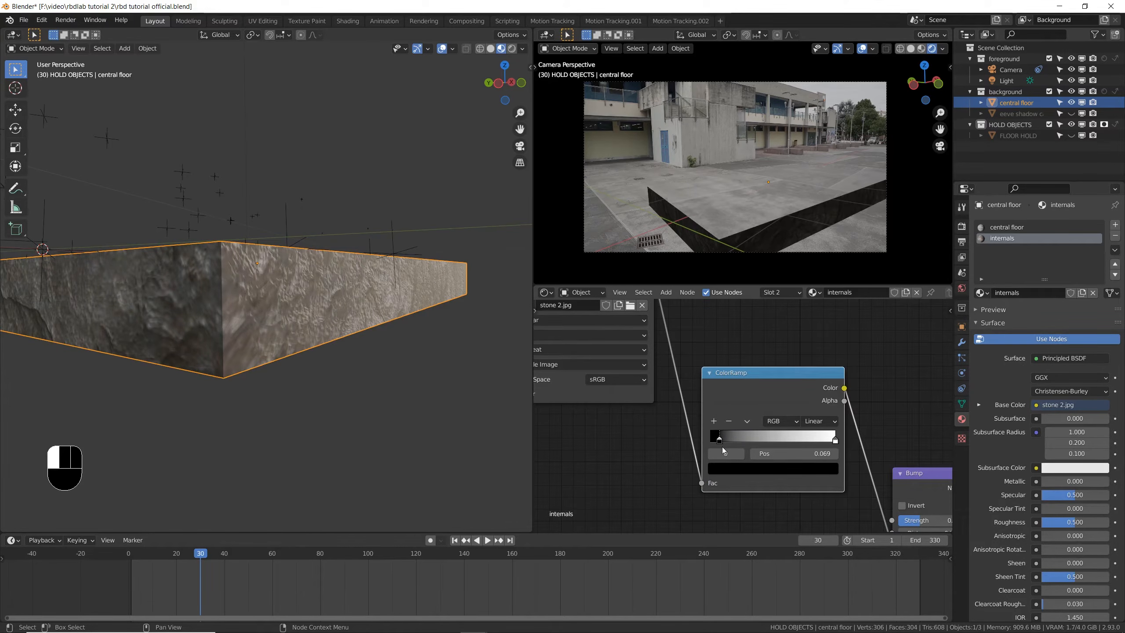
pyautogui.moveTo(836, 440); pyautogui.dragTo(891, 446)
pyautogui.scroll(-3, 674, 446)
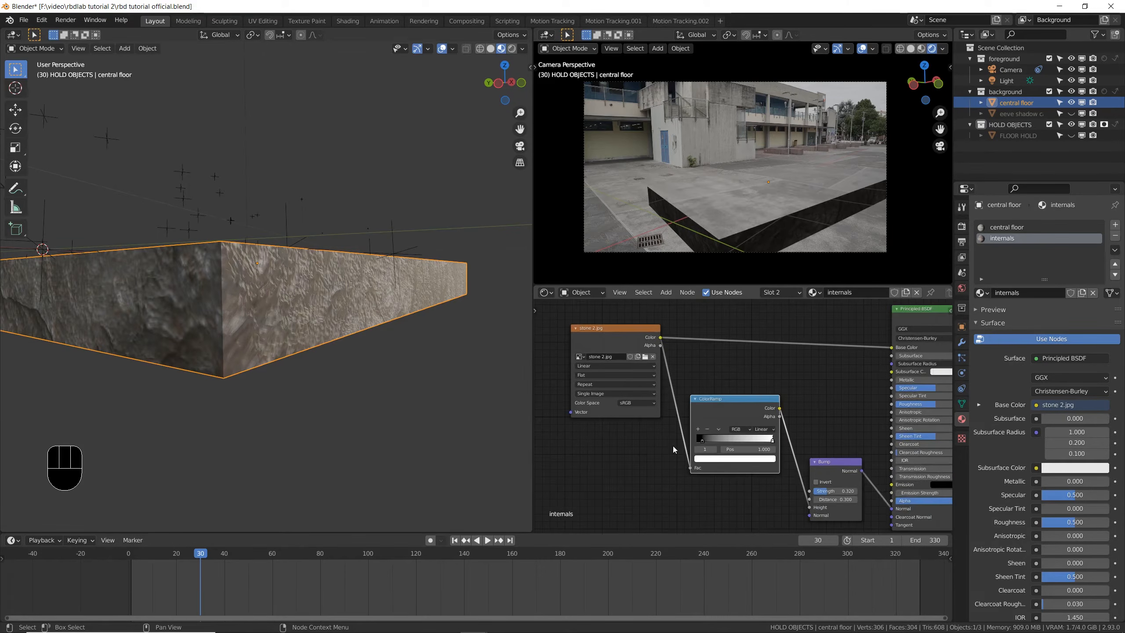
pyautogui.scroll(-1, 673, 445)
pyautogui.moveTo(345, 270); pyautogui.dragTo(346, 353, button='middle')
pyautogui.hotkey('ctrl', 's')
# - Enter Edit Mode on the central floor and switch the node editor area to the UV Editor
pyautogui.scroll(4, 347, 350)
pyautogui.press('Tab')
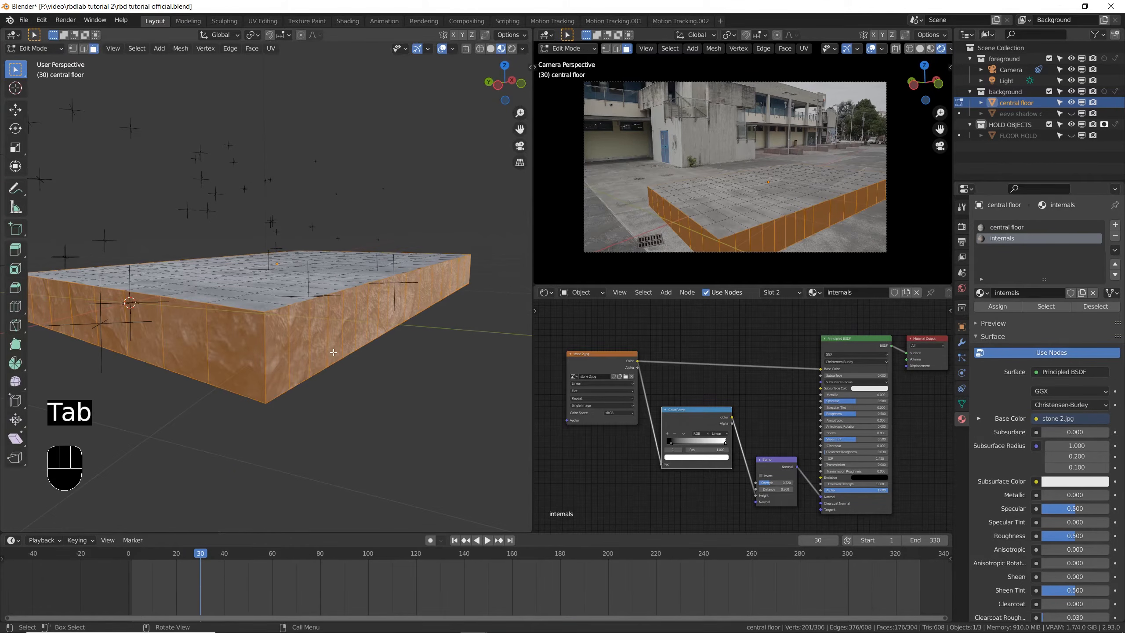
pyautogui.click(545, 292)
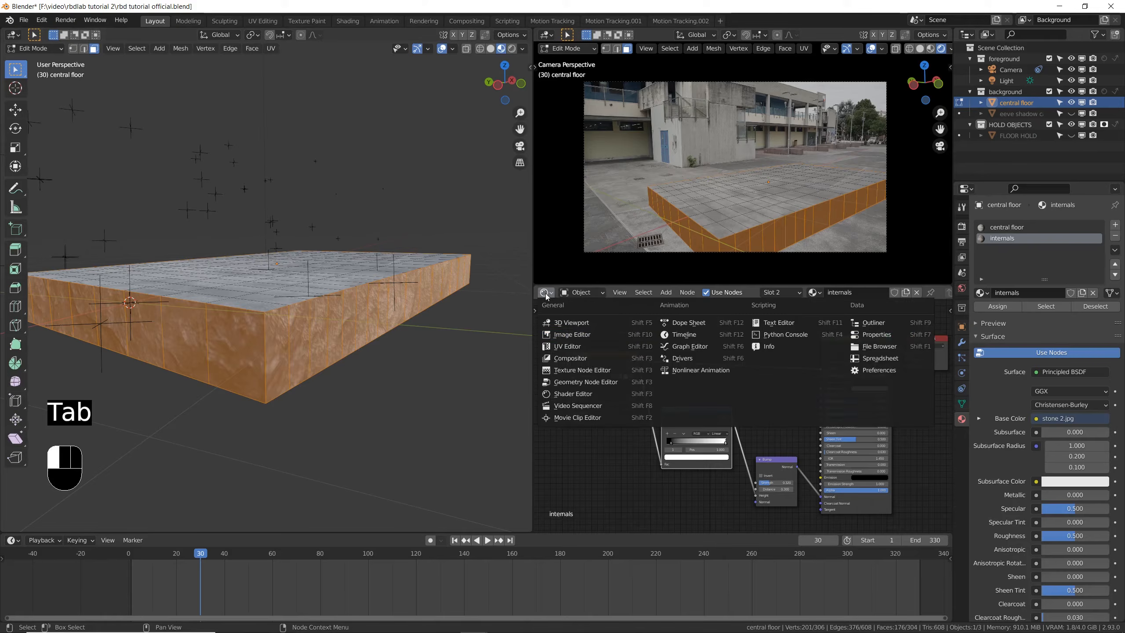
pyautogui.click(567, 346)
pyautogui.scroll(-3, 647, 402)
pyautogui.click(783, 372)
# - Scale up all UVs of the floor's side and underside faces and hide the viewport overlays
pyautogui.press('a')
pyautogui.press('s')
pyautogui.rightClick(727, 398)
pyautogui.click(728, 399)
pyautogui.press('a')
pyautogui.press('s')
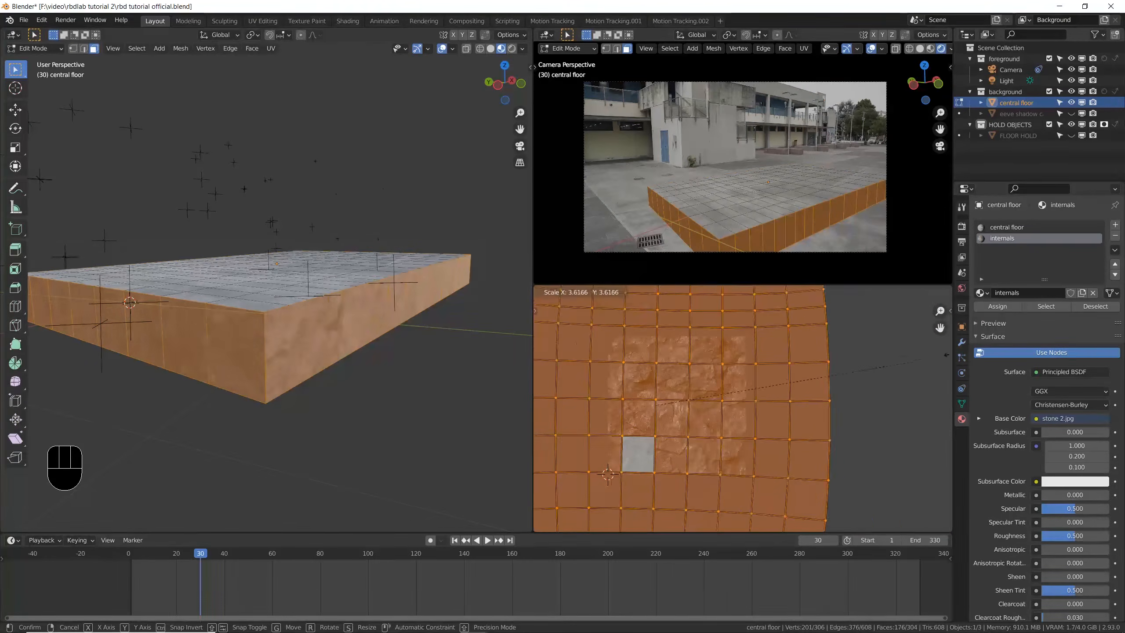
pyautogui.click(444, 56)
pyautogui.click(443, 50)
# - Scale the side and underside UVs by about 0.68 and return to Object Mode
pyautogui.moveTo(374, 341); pyautogui.dragTo(363, 265, button='middle')
pyautogui.scroll(3, 363, 265)
pyautogui.press('s')
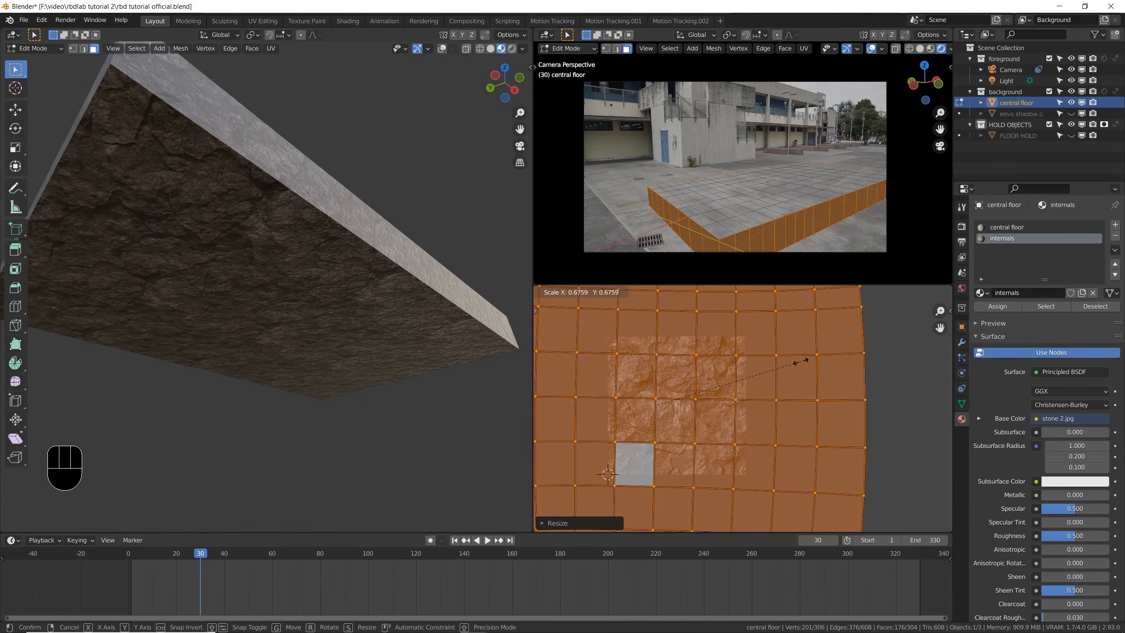
pyautogui.click(803, 362)
pyautogui.moveTo(360, 212); pyautogui.dragTo(389, 315, button='middle')
pyautogui.press('Tab')
# - Display the RBDLab settings beside the 3D view, save the file, and show the viewport overlays again
pyautogui.press('n')
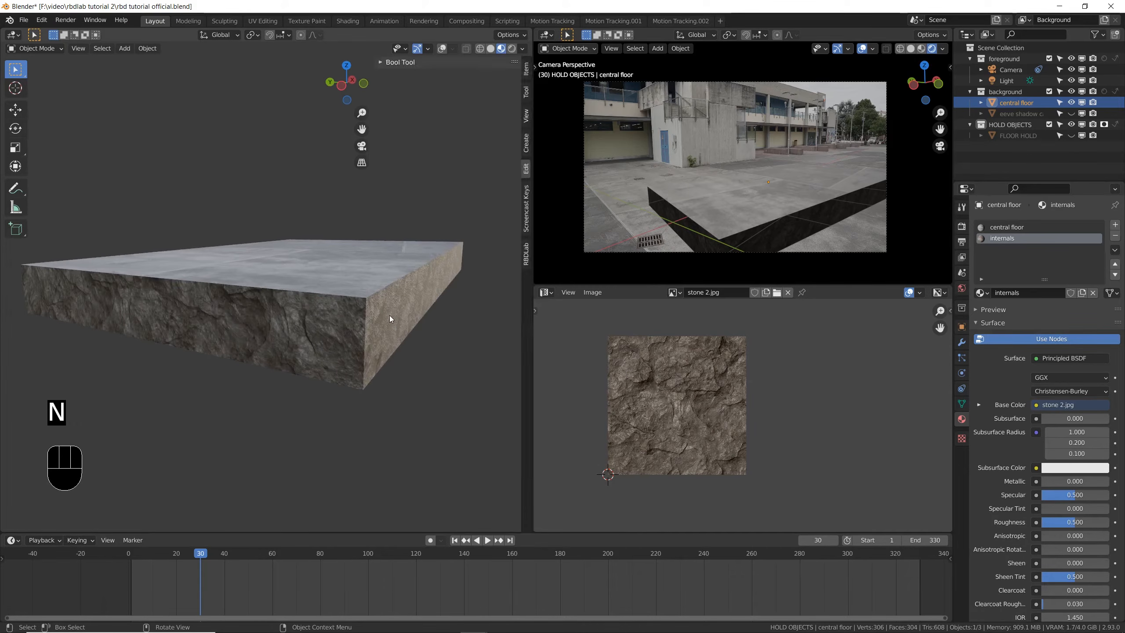
pyautogui.click(525, 254)
pyautogui.keyDown('shift'); pyautogui.moveTo(326, 293); pyautogui.dragTo(281, 310, button='middle'); pyautogui.keyUp('shift')
pyautogui.scroll(-3, 280, 310)
pyautogui.hotkey('ctrl', 's')
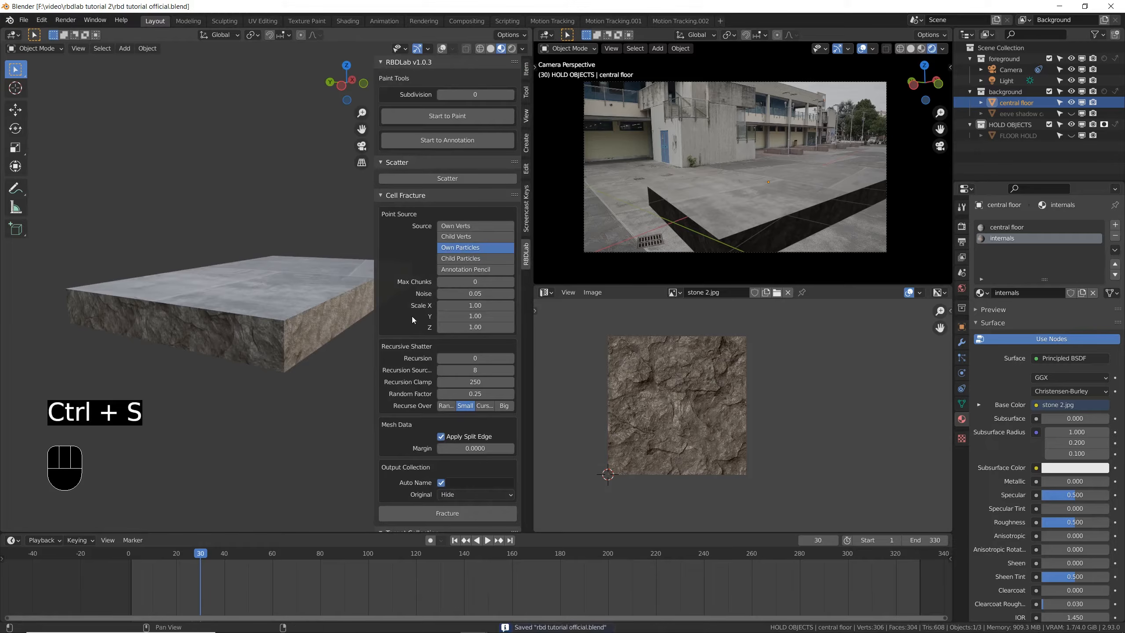
pyautogui.click(442, 48)
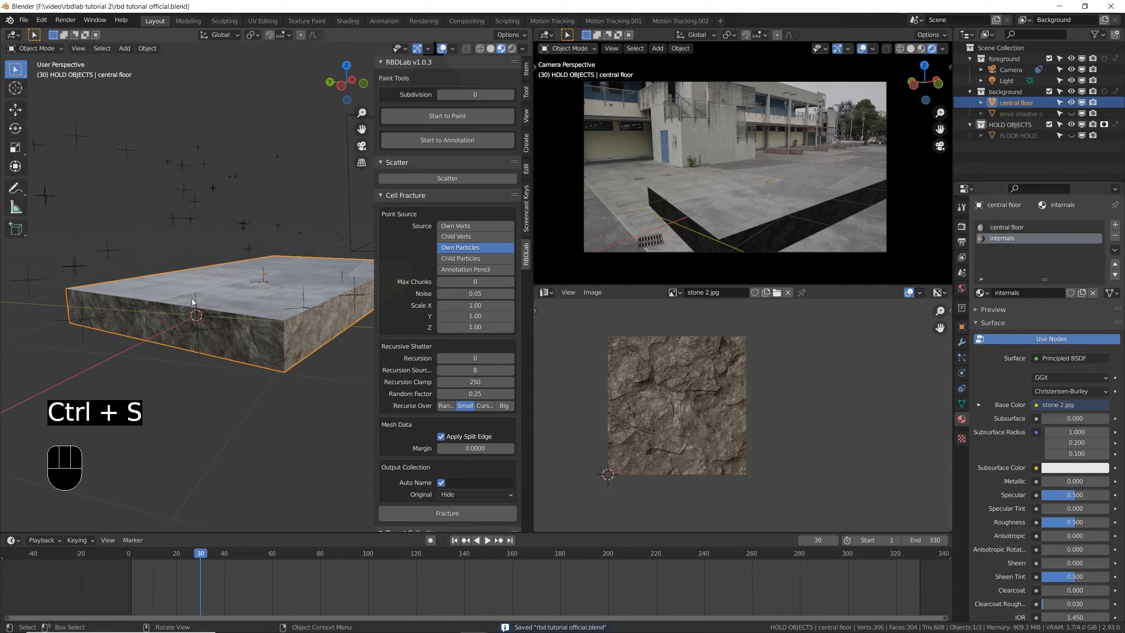
# - Set the central floor's origin to its geometry
pyautogui.keyDown('ctrl'); pyautogui.moveTo(241, 331); pyautogui.dragTo(309, 269, button='middle'); pyautogui.keyUp('ctrl')
pyautogui.click(150, 48)
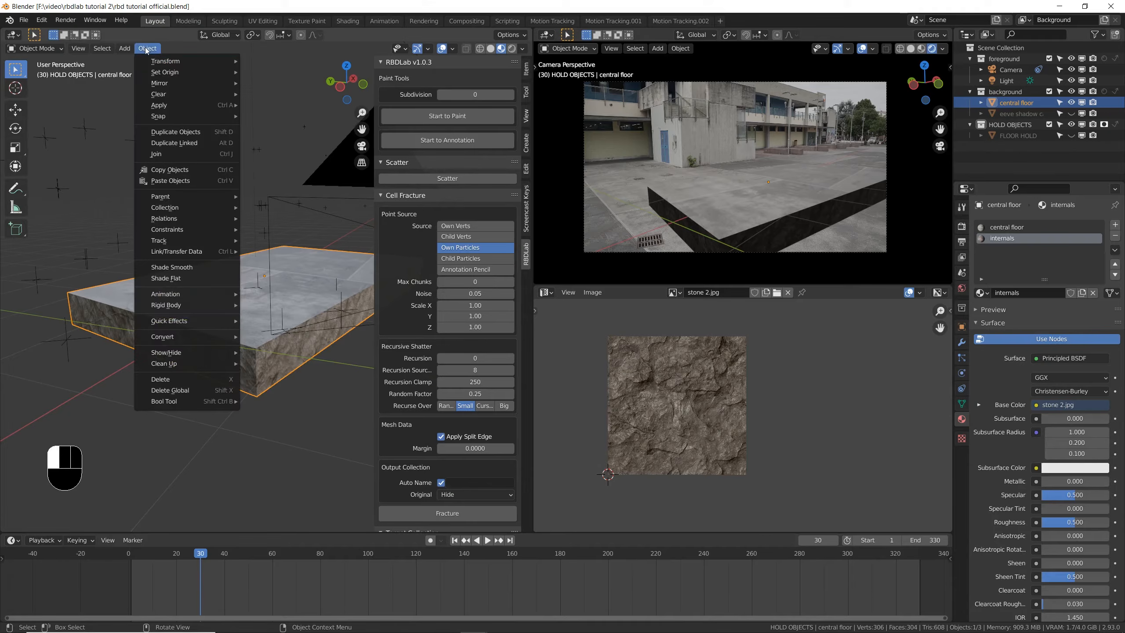
pyautogui.moveTo(169, 72)
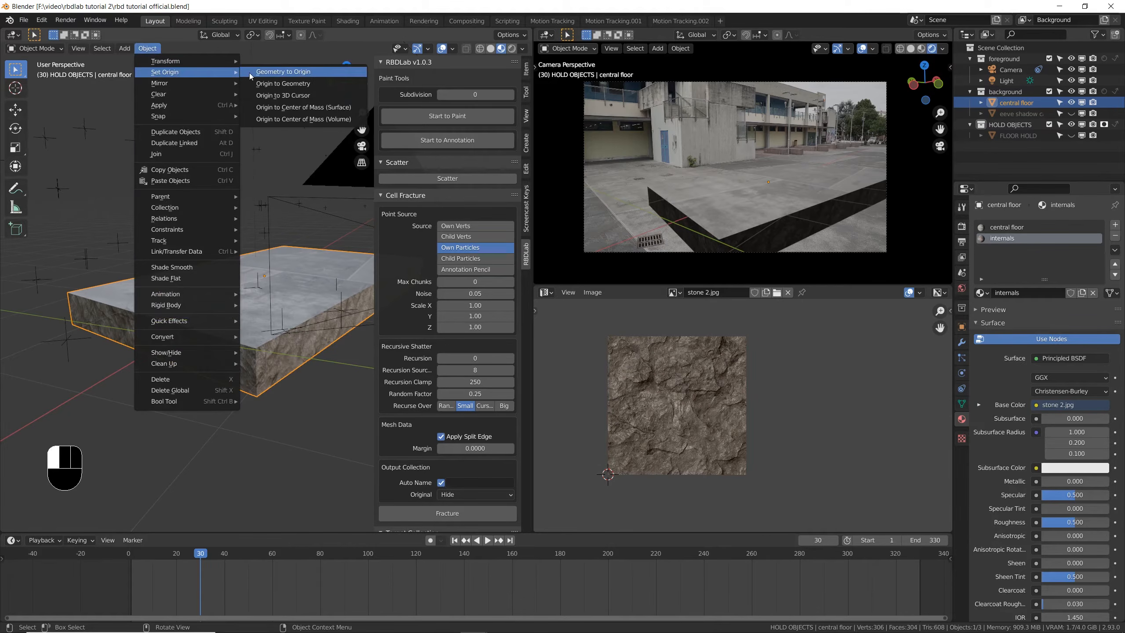
pyautogui.click(295, 83)
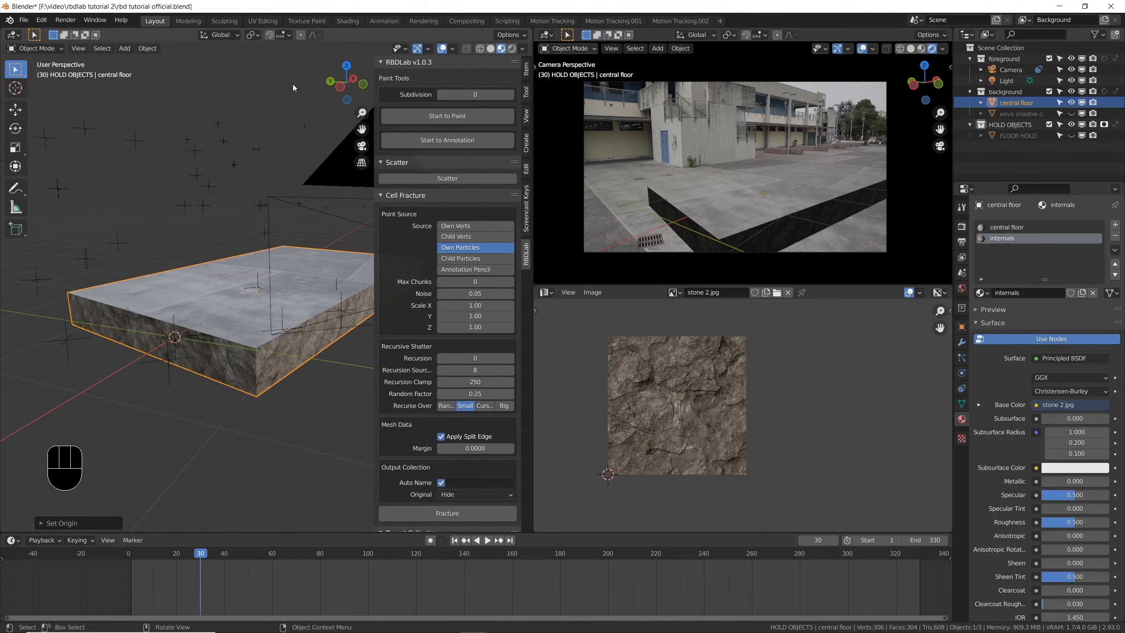
# - Review the central floor's transform values, then enable Face Orientation and inspect its normals from outside and inside
pyautogui.click(525, 68)
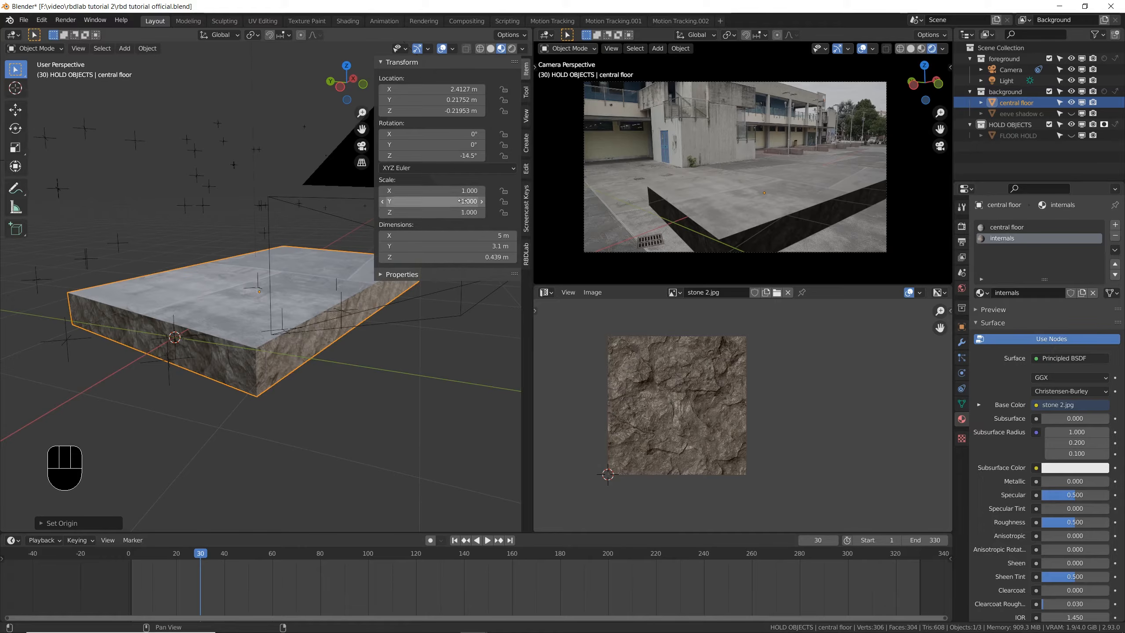
pyautogui.click(453, 49)
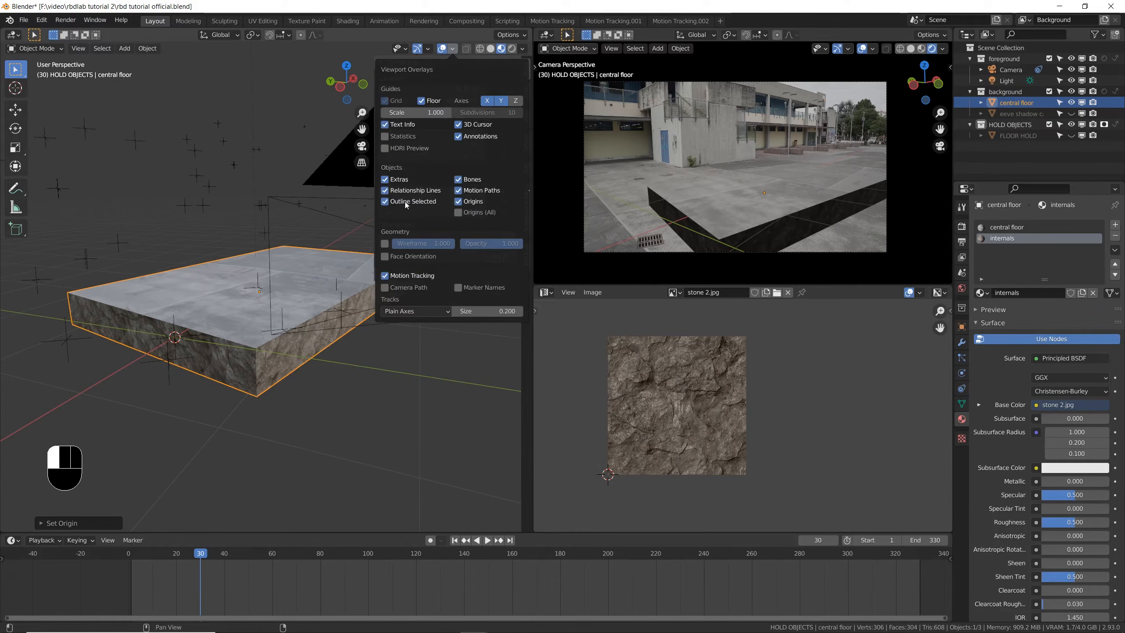
pyautogui.click(385, 256)
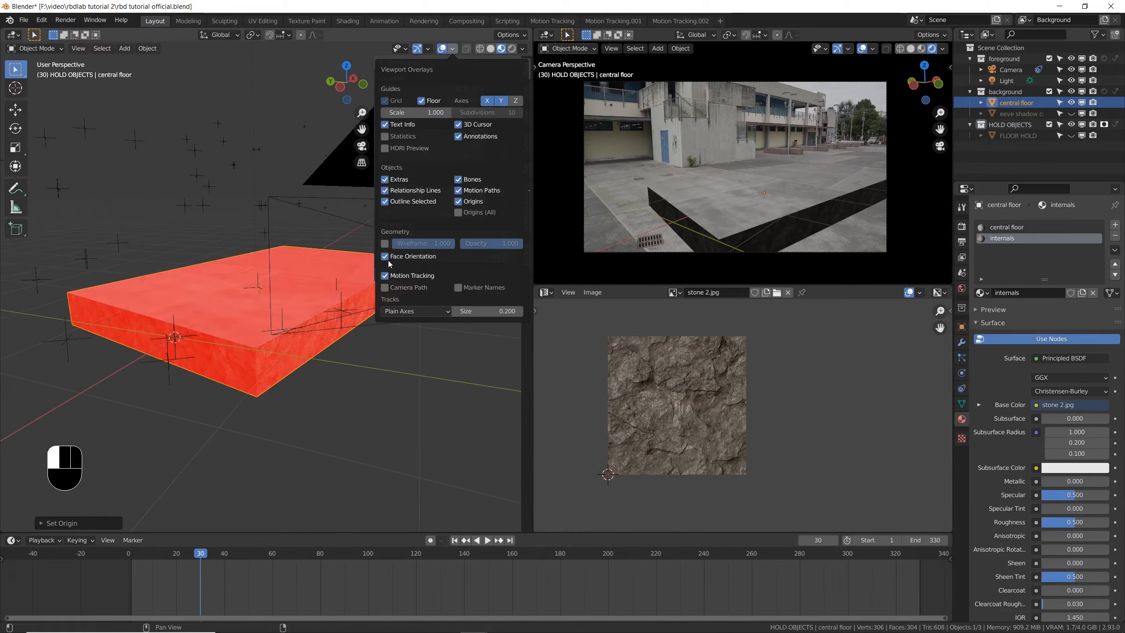
pyautogui.moveTo(322, 289); pyautogui.dragTo(178, 313, button='middle')
pyautogui.scroll(5, 237, 382)
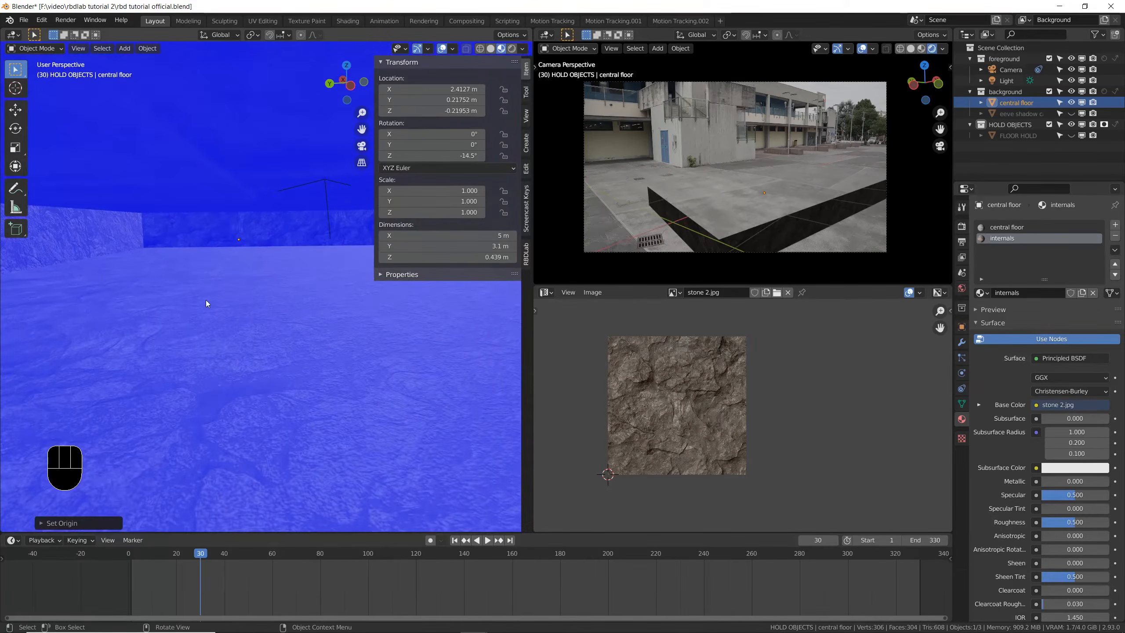
pyautogui.scroll(-2, 196, 299)
pyautogui.scroll(3, 209, 294)
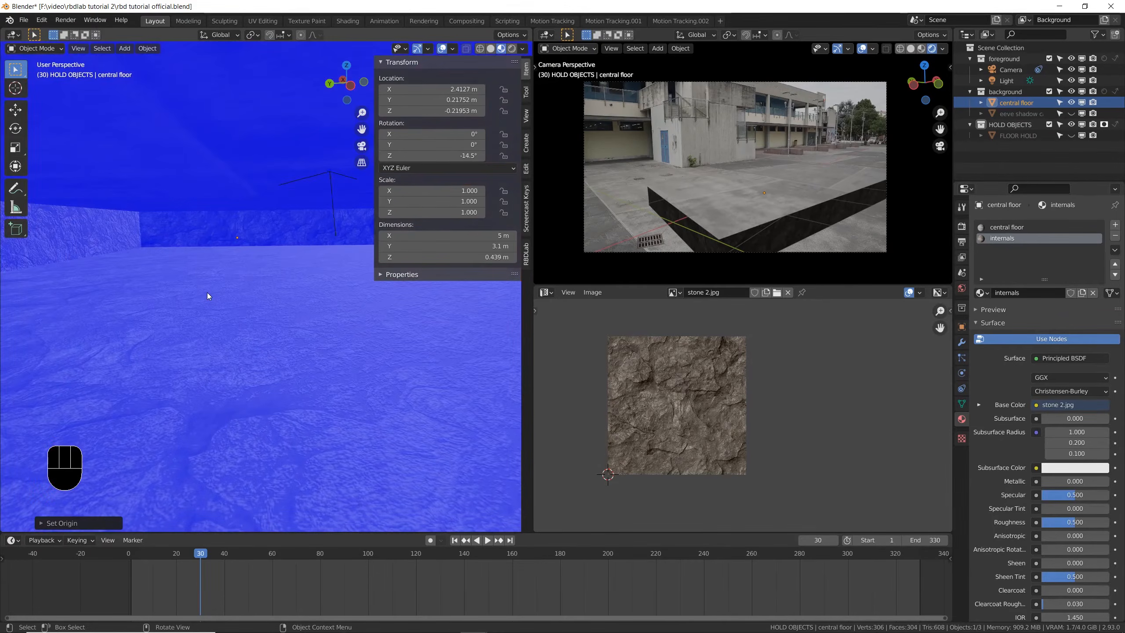
pyautogui.scroll(-4, 207, 293)
pyautogui.moveTo(209, 292); pyautogui.dragTo(261, 287, button='middle')
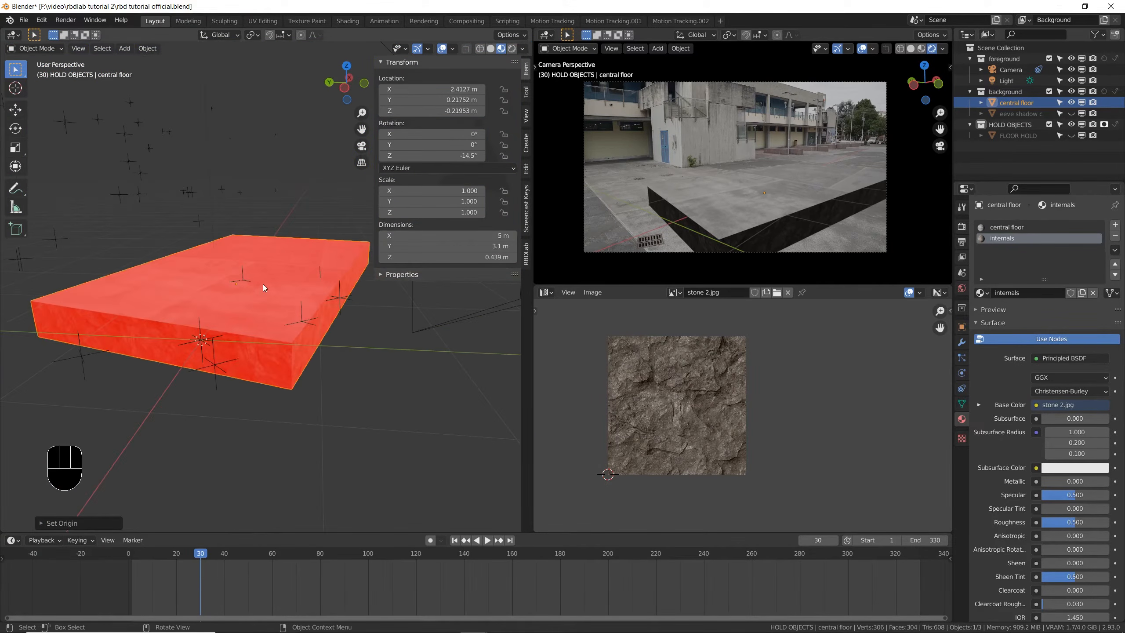
# - Recalculate the normals of all the central floor's faces to the outside and return to Object Mode
pyautogui.press('Tab')
pyautogui.click(216, 115)
pyautogui.press('a')
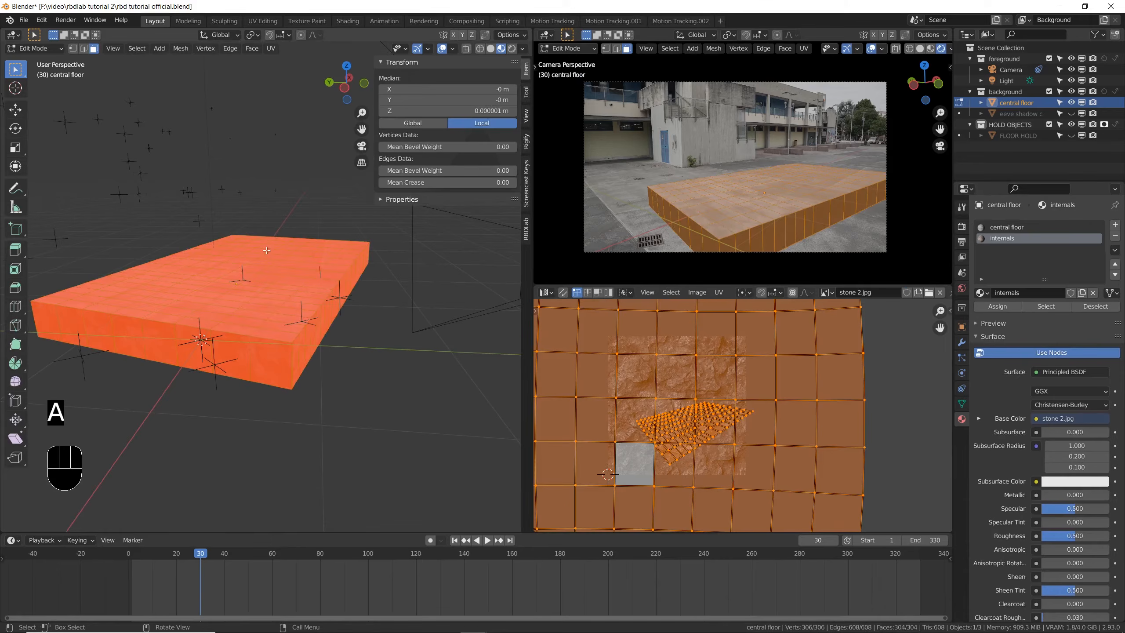
pyautogui.hotkey('shift', 'n')
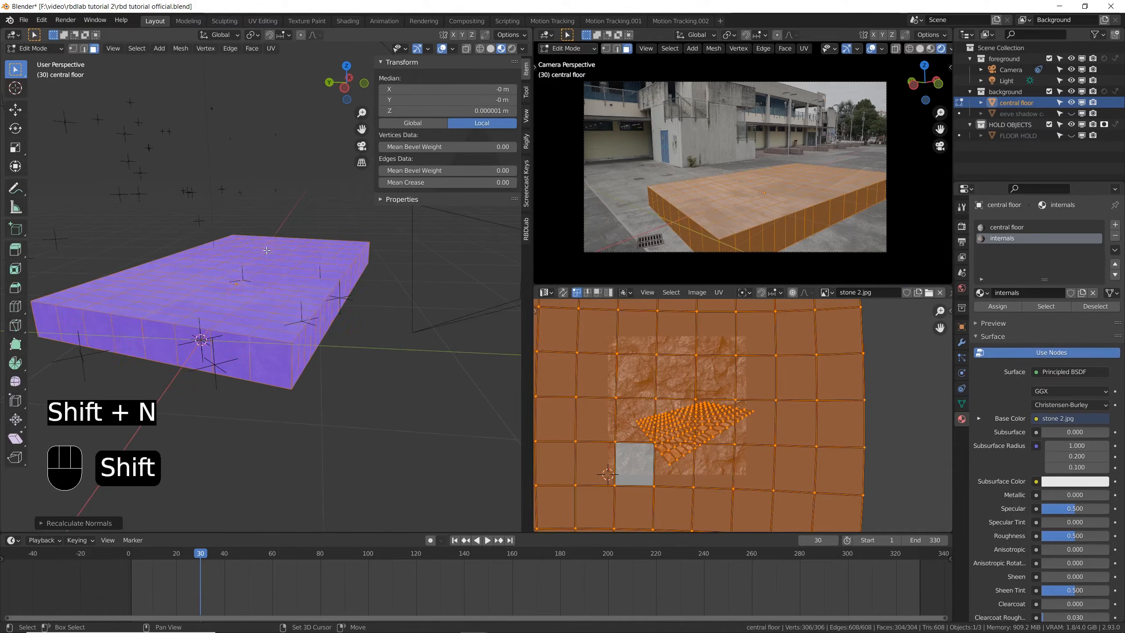
pyautogui.press('Tab')
pyautogui.moveTo(291, 318); pyautogui.dragTo(360, 428, button='middle')
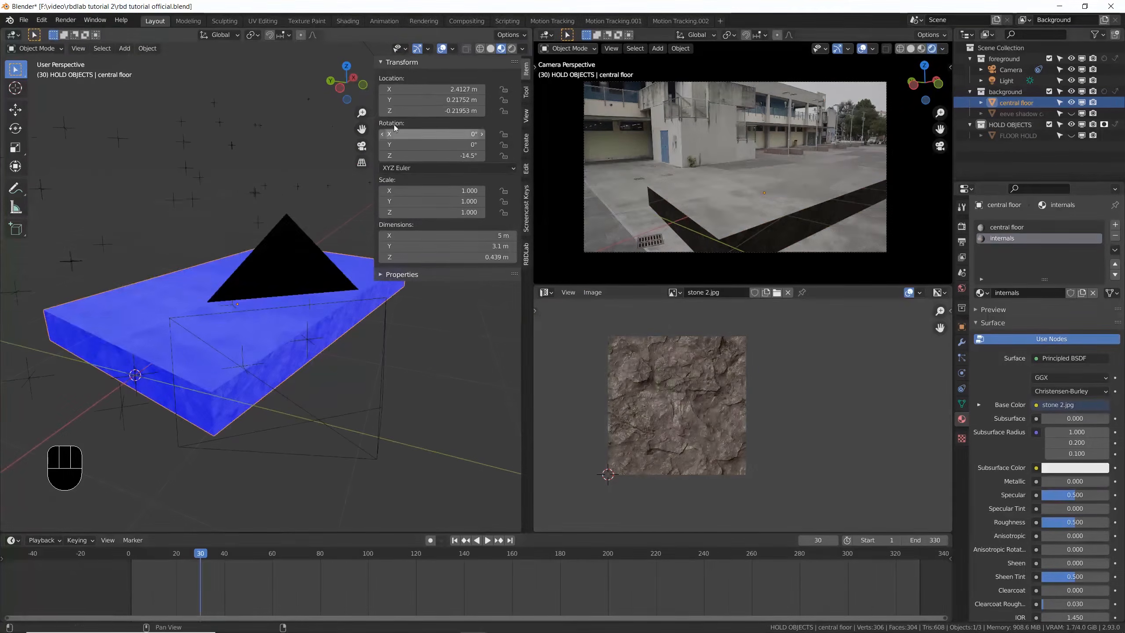
# - Turn off the Face Orientation overlay, save the file, and bring back the RBDLab settings
pyautogui.click(453, 49)
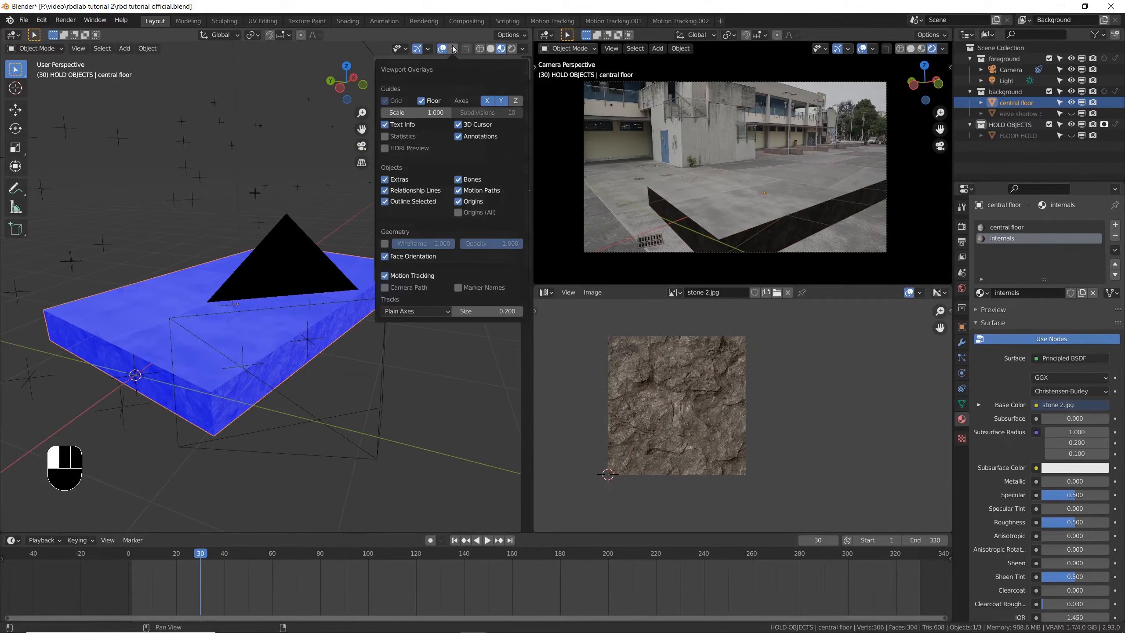
pyautogui.click(385, 257)
pyautogui.hotkey('ctrl', 's')
pyautogui.moveTo(227, 330); pyautogui.dragTo(299, 306, button='middle')
pyautogui.click(526, 254)
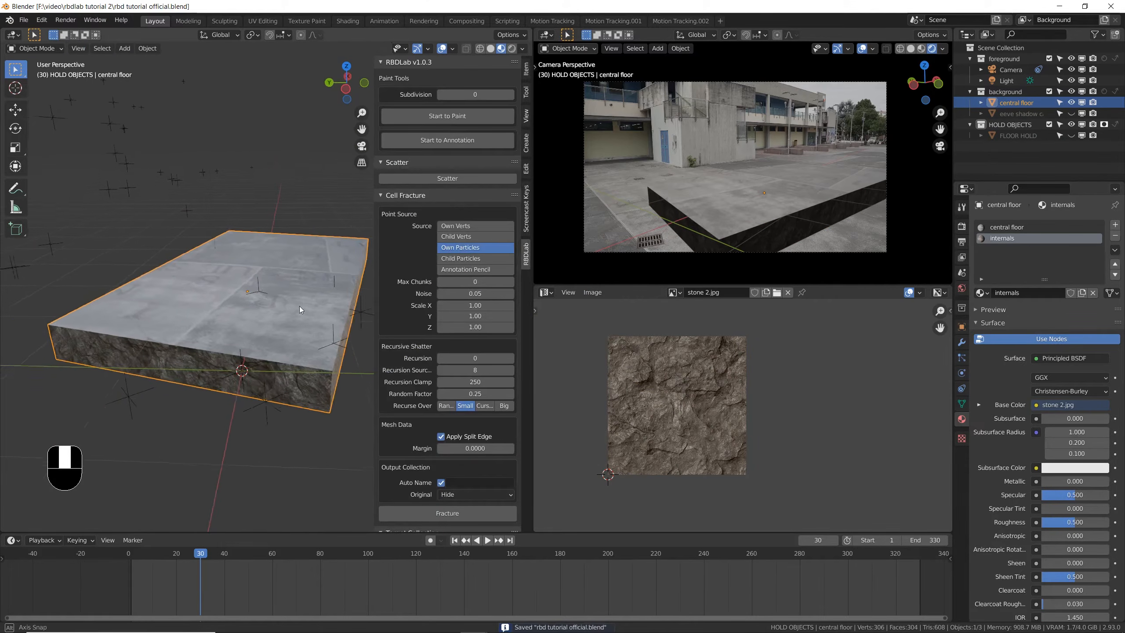
pyautogui.hotkey('ctrl', 's')
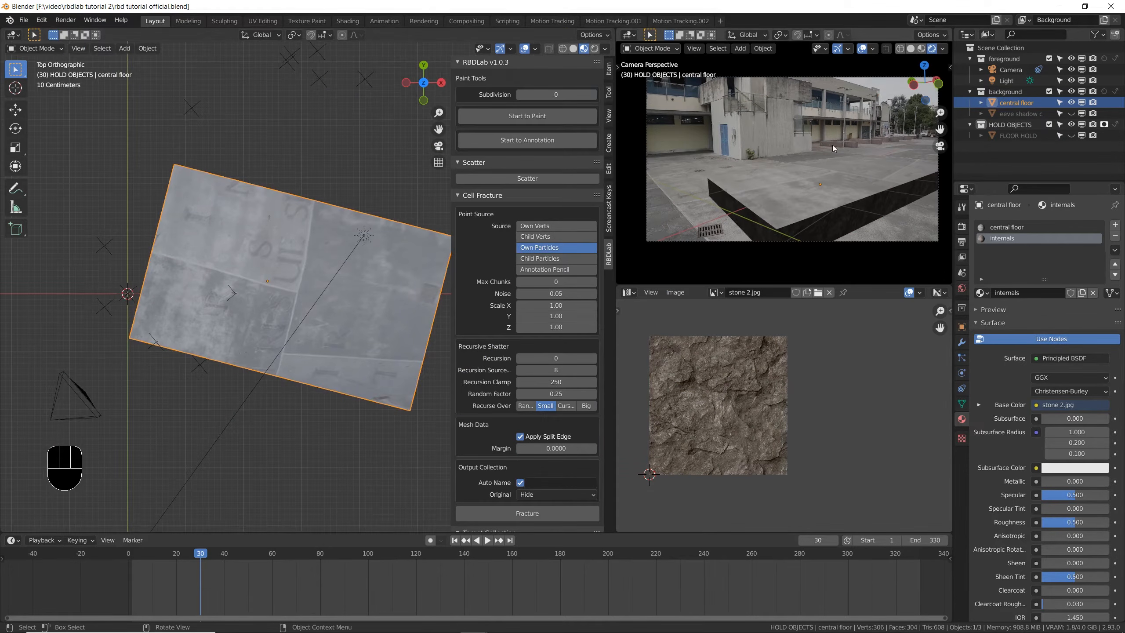
# - Annotate two wavy crack lines lengthwise across the top of the central floor, and scatter particles over it
pyautogui.click(510, 136)
pyautogui.moveTo(153, 230); pyautogui.dragTo(451, 328)
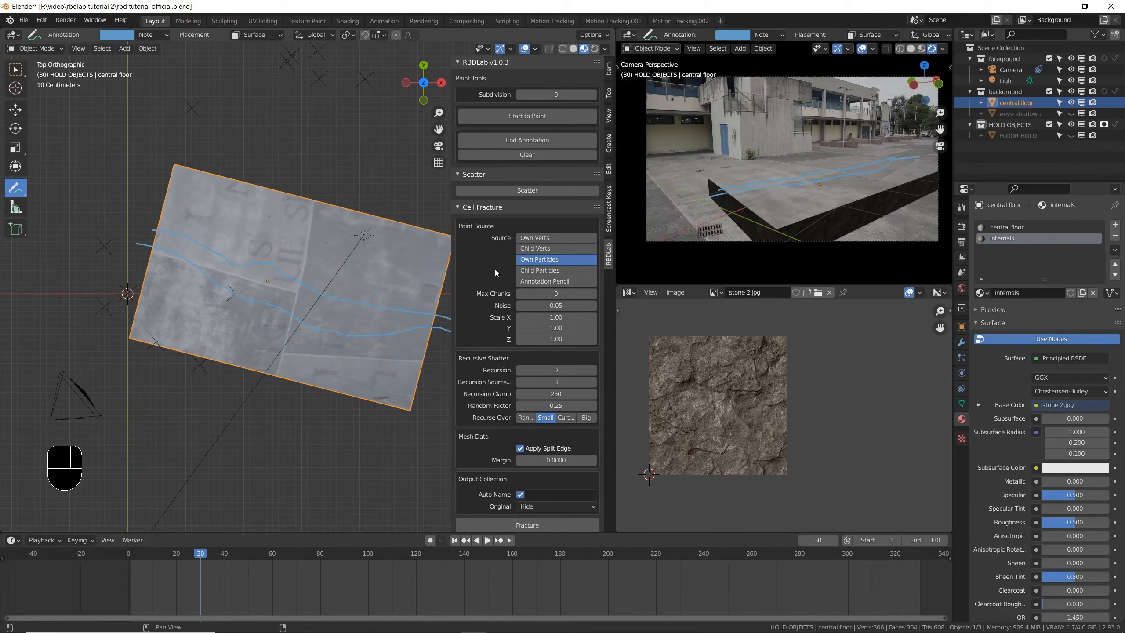
pyautogui.click(527, 187)
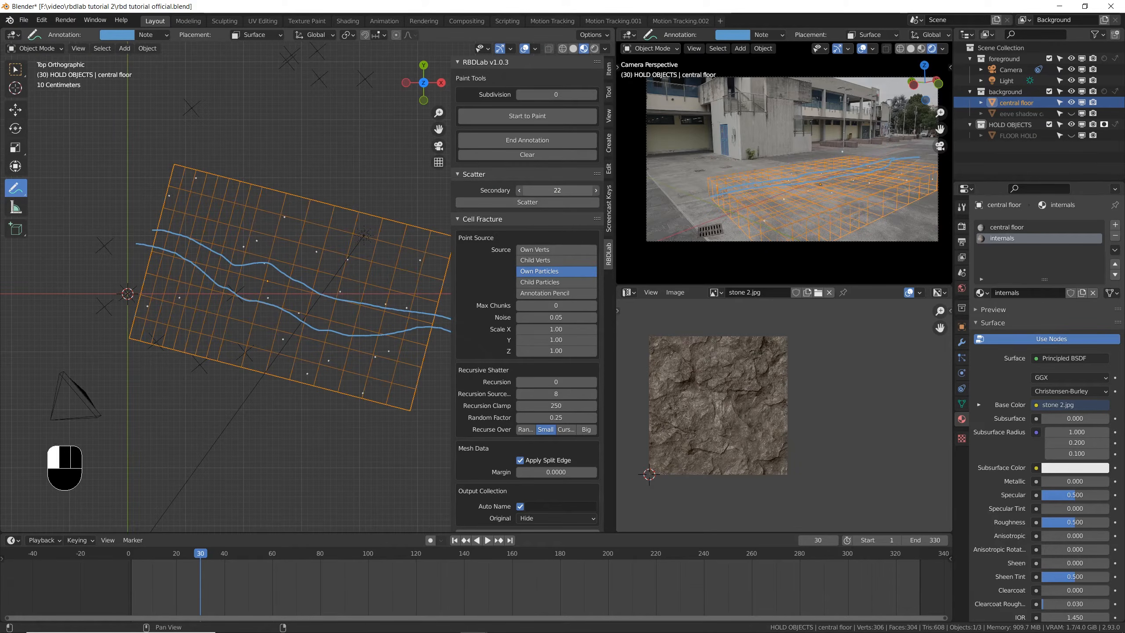
# - Set the Cell Fracture Max Chunks to 300
pyautogui.scroll(-5, 468, 283)
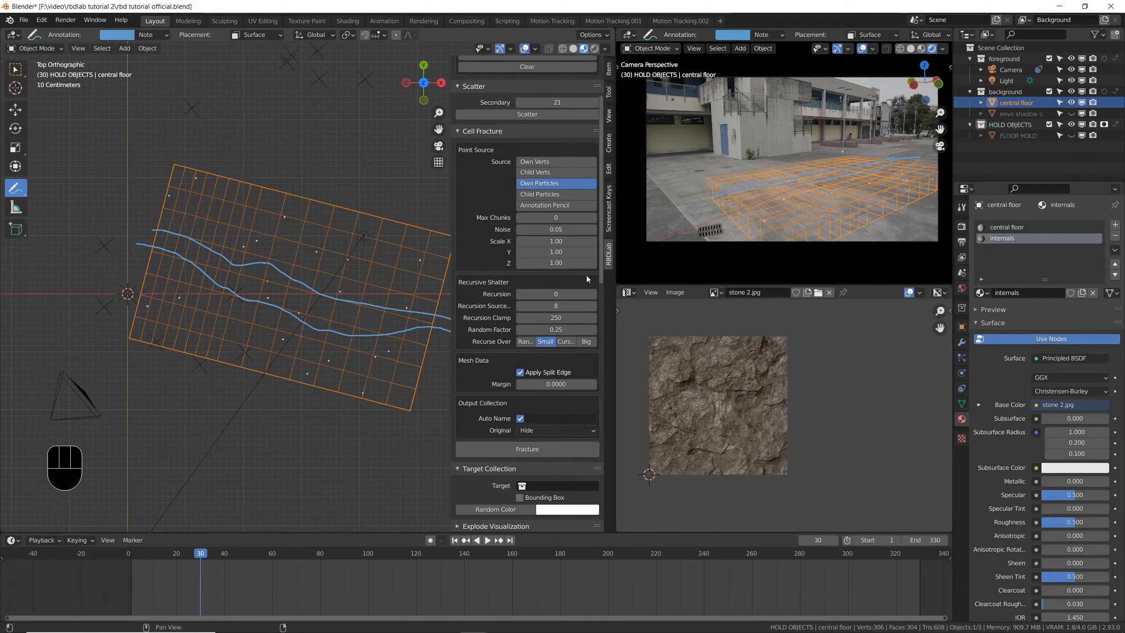
pyautogui.click(566, 218)
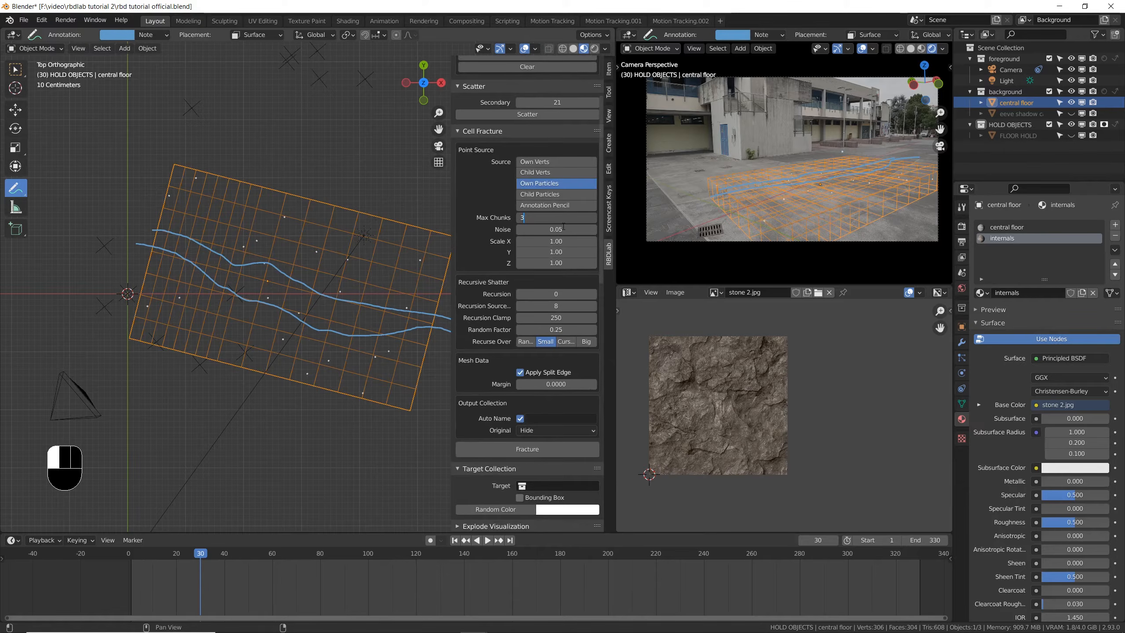
pyautogui.write('300')
pyautogui.press('Return')
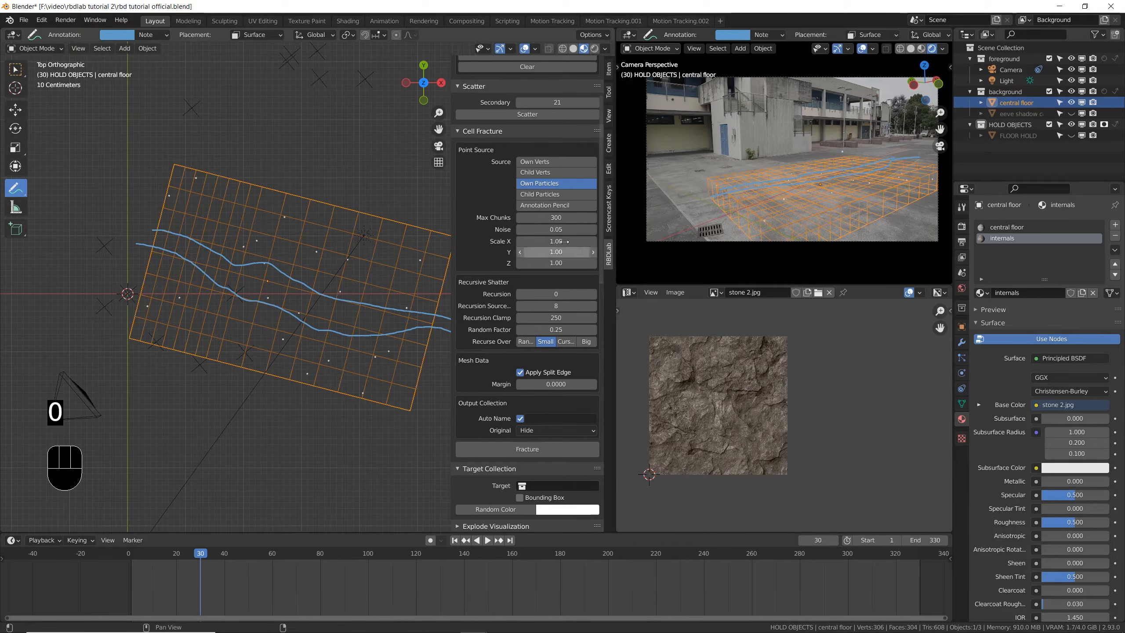
# - Fracture the central floor with Own Particles as the point source and inspect the chunks in Solid shading
pyautogui.scroll(-1, 522, 371)
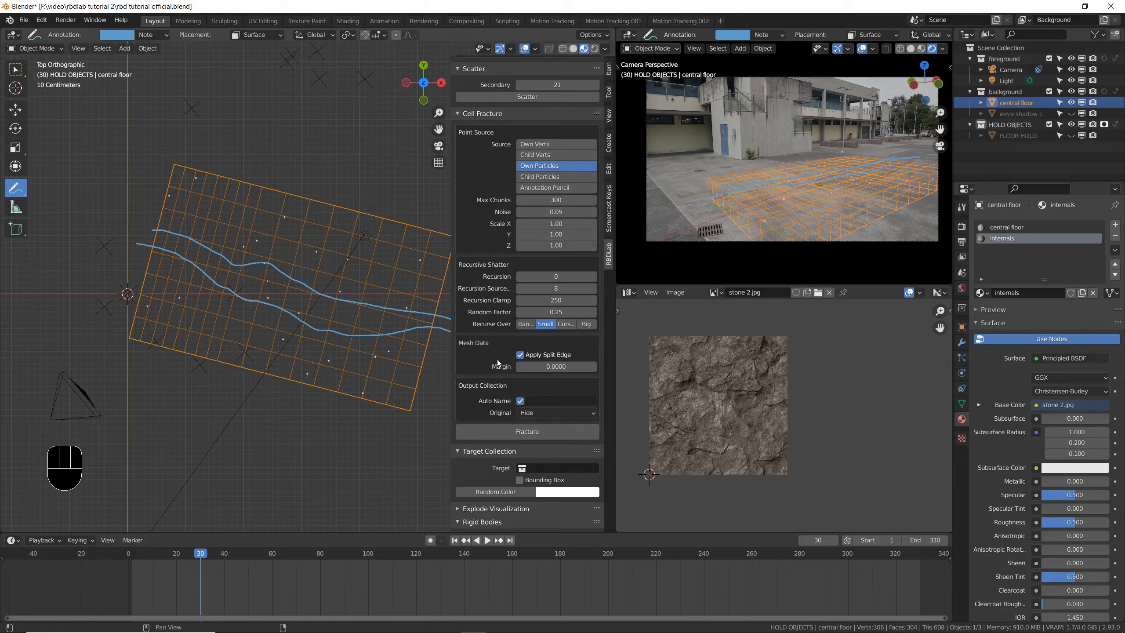
pyautogui.click(533, 430)
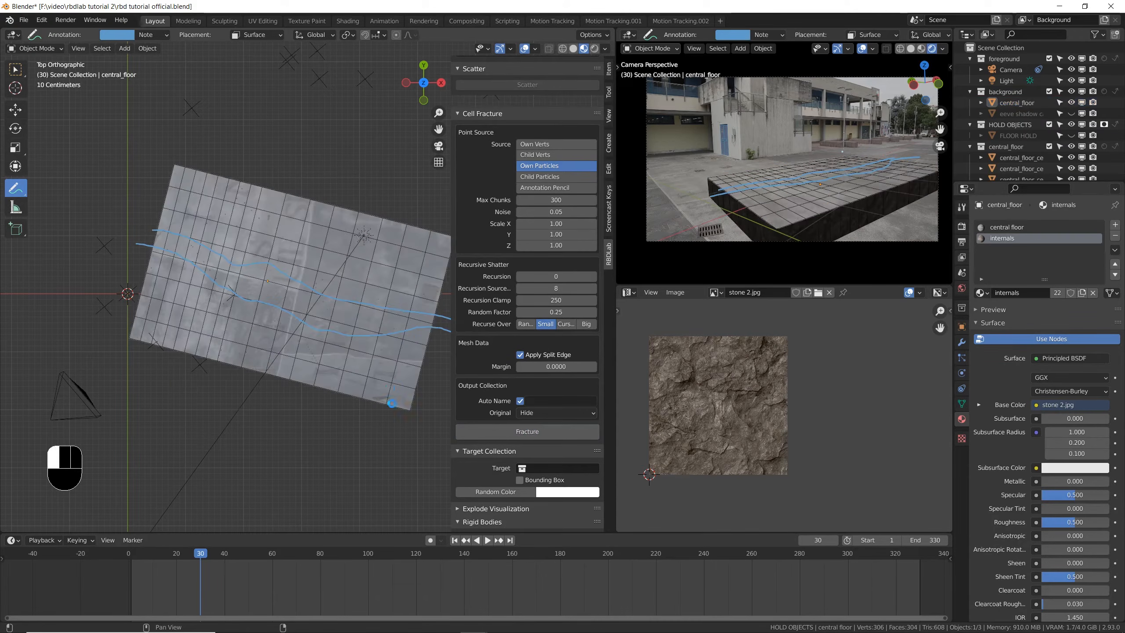
pyautogui.moveTo(370, 437); pyautogui.dragTo(305, 348, button='middle')
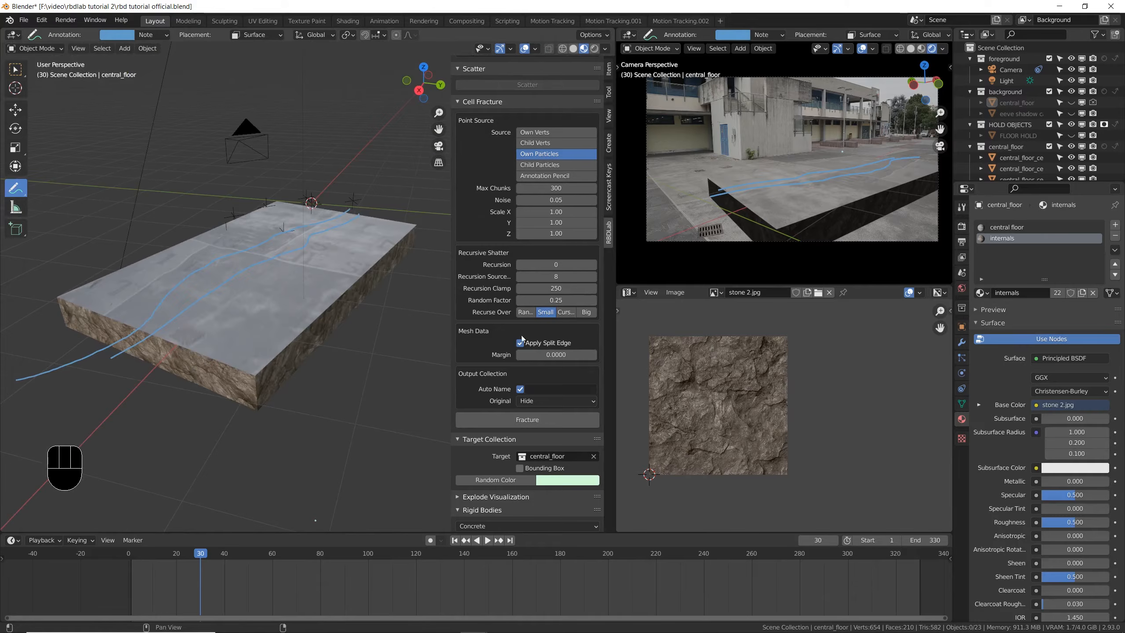
pyautogui.click(574, 48)
pyautogui.moveTo(305, 337)
pyautogui.mouseDown(button='middle')
pyautogui.moveTo(311, 270)
pyautogui.moveTo(334, 317)
pyautogui.moveTo(293, 337)
pyautogui.mouseUp(button='middle')
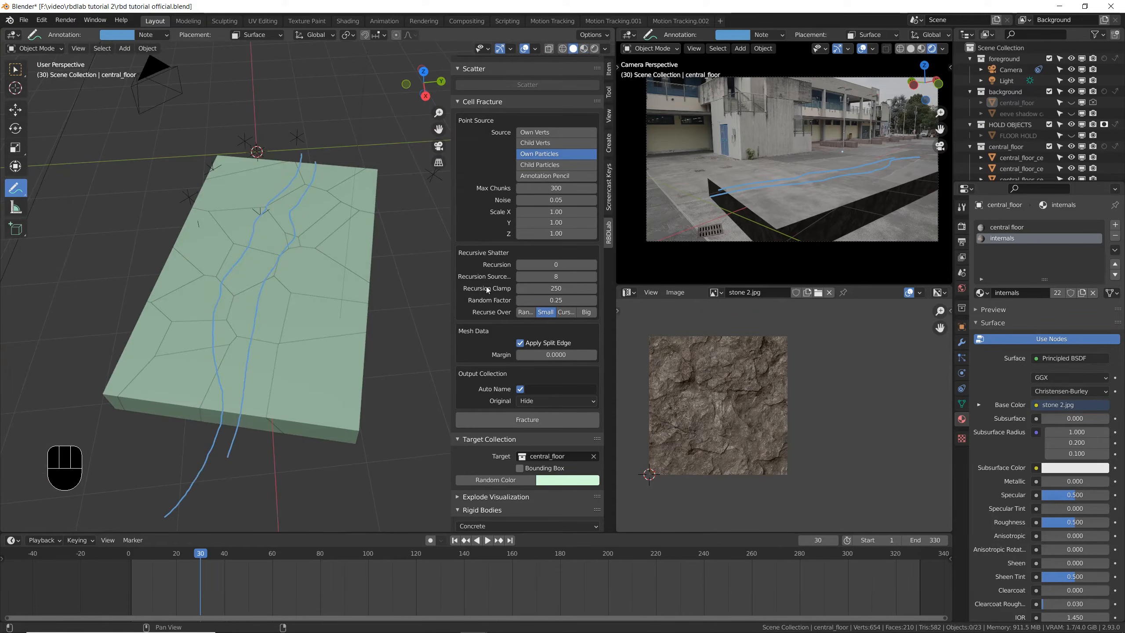
# - Start the explode visualization of the fractured floor, then discard the fracture by starting again
pyautogui.scroll(-4, 485, 411)
pyautogui.click(461, 433)
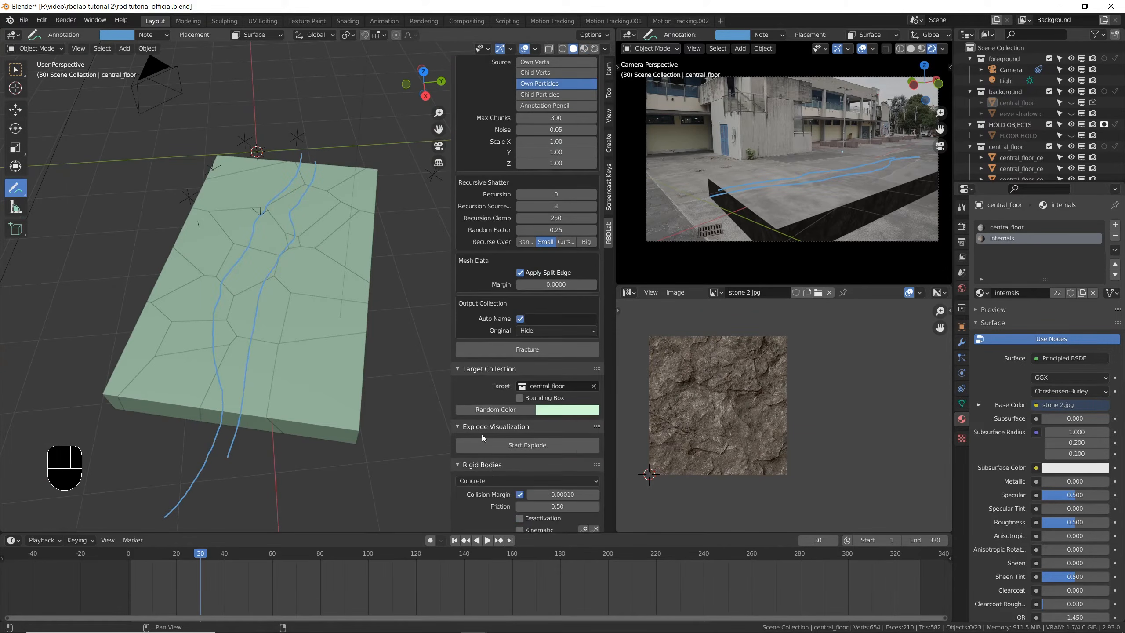
pyautogui.click(513, 446)
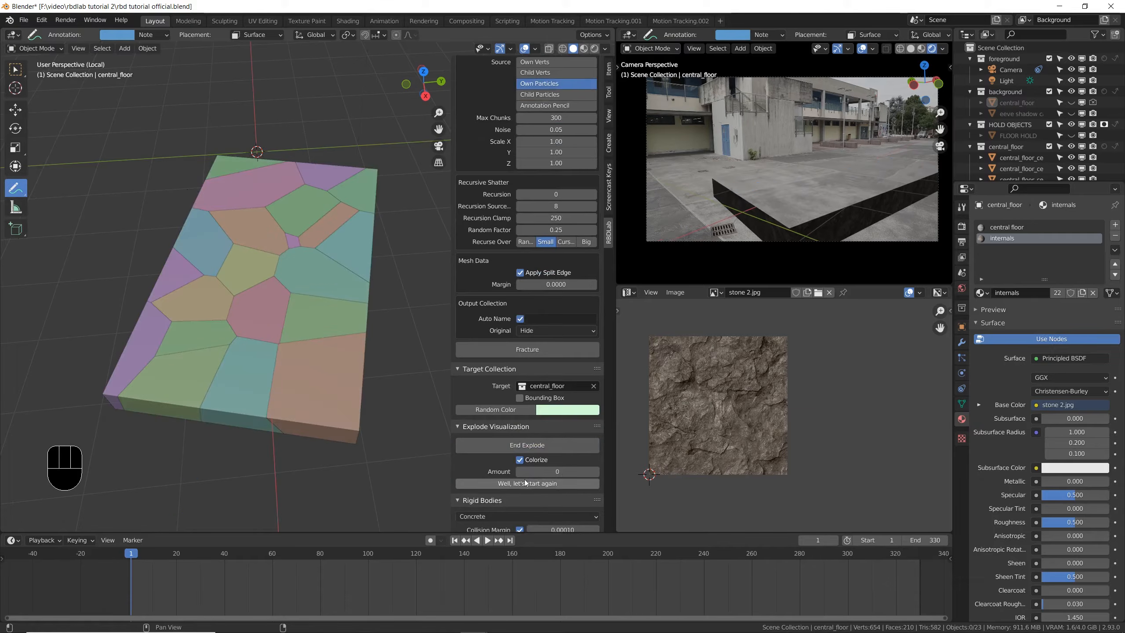
pyautogui.click(534, 485)
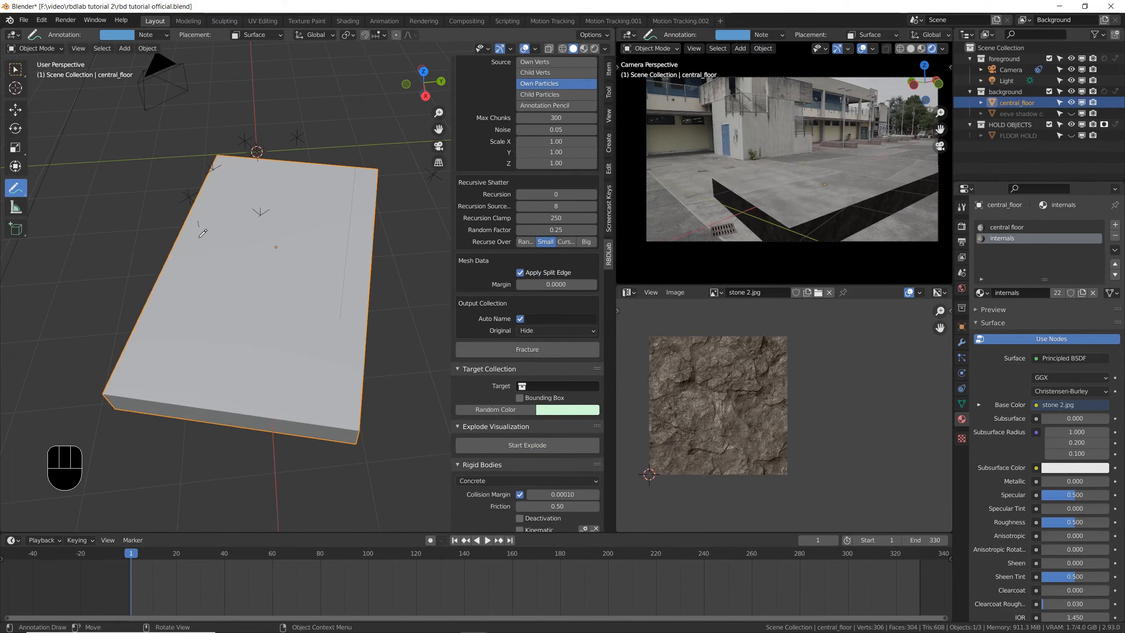
# - Save the file and add Annotation Pencil to Own Particles as a Cell Fracture point source
pyautogui.moveTo(369, 379); pyautogui.dragTo(300, 301, button='middle')
pyautogui.hotkey('ctrl', 's')
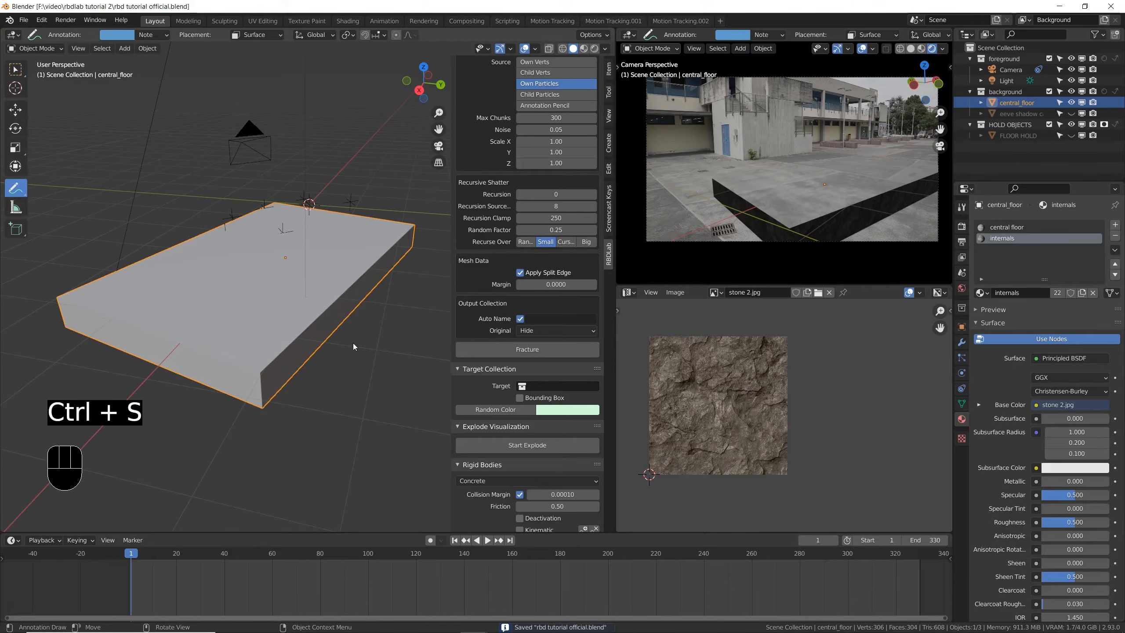
pyautogui.scroll(4, 547, 182)
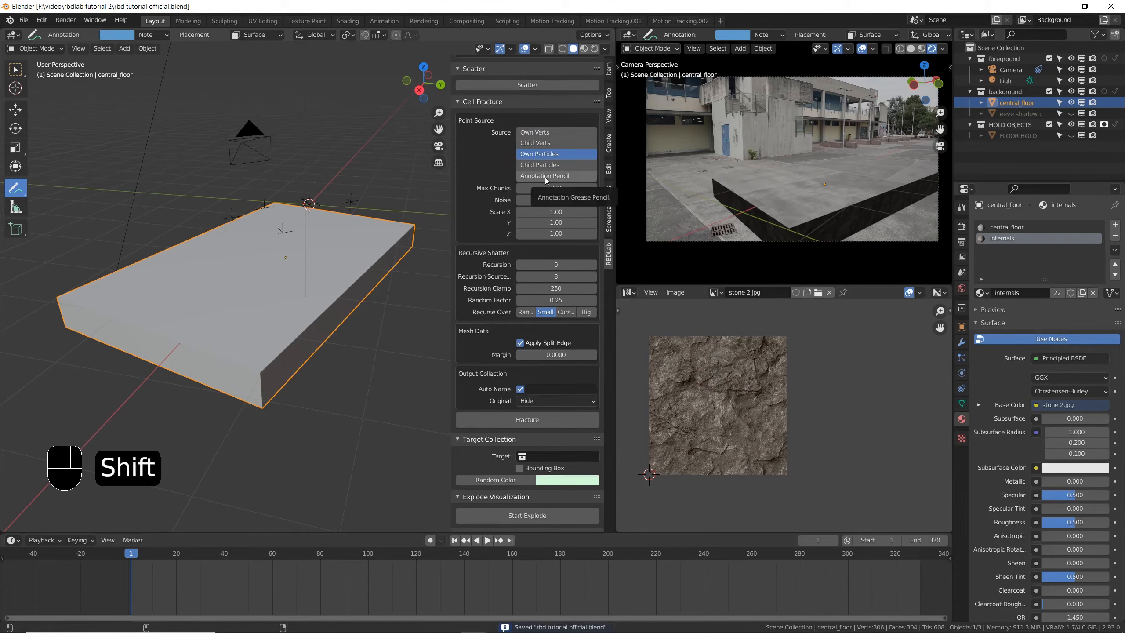
pyautogui.keyDown('shift'); pyautogui.click(547, 176); pyautogui.keyUp('shift')
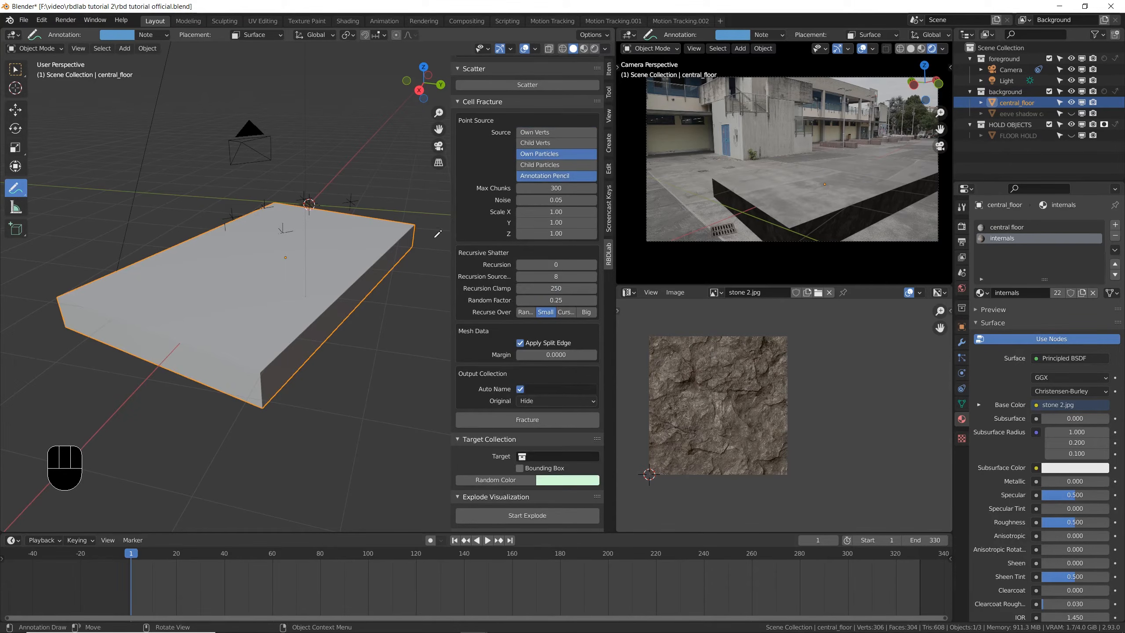
# - Restart annotation mode in top view and draw wavy crack lines lengthwise across the top of the central floor
pyautogui.press('KP_7')
pyautogui.scroll(-3, 359, 244)
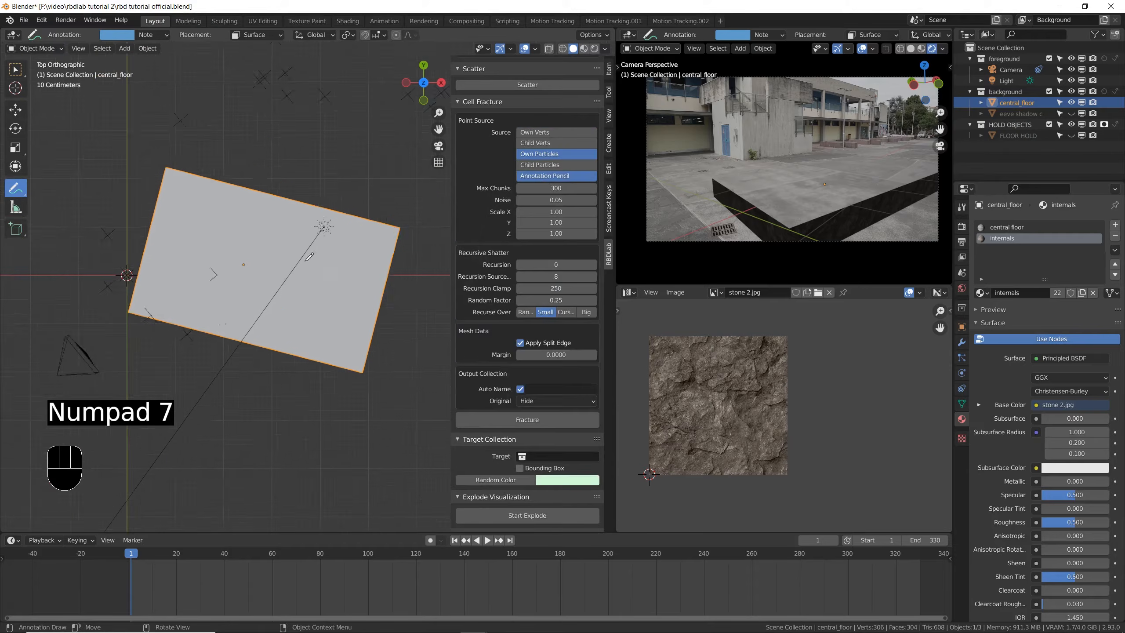
pyautogui.scroll(5, 462, 160)
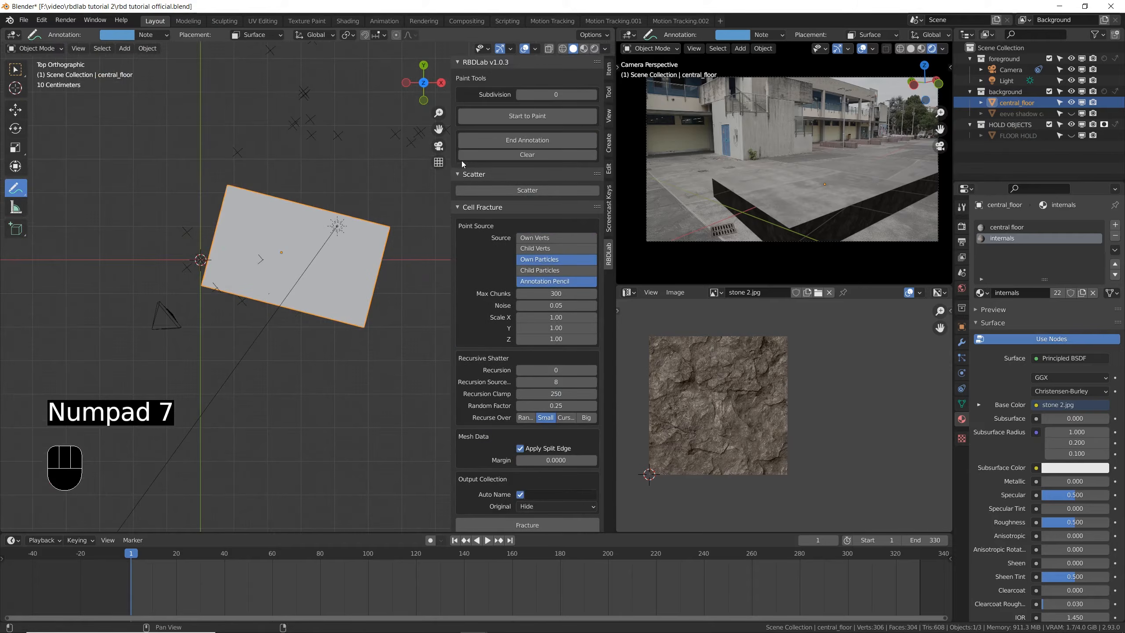
pyautogui.click(526, 140)
pyautogui.scroll(2, 356, 223)
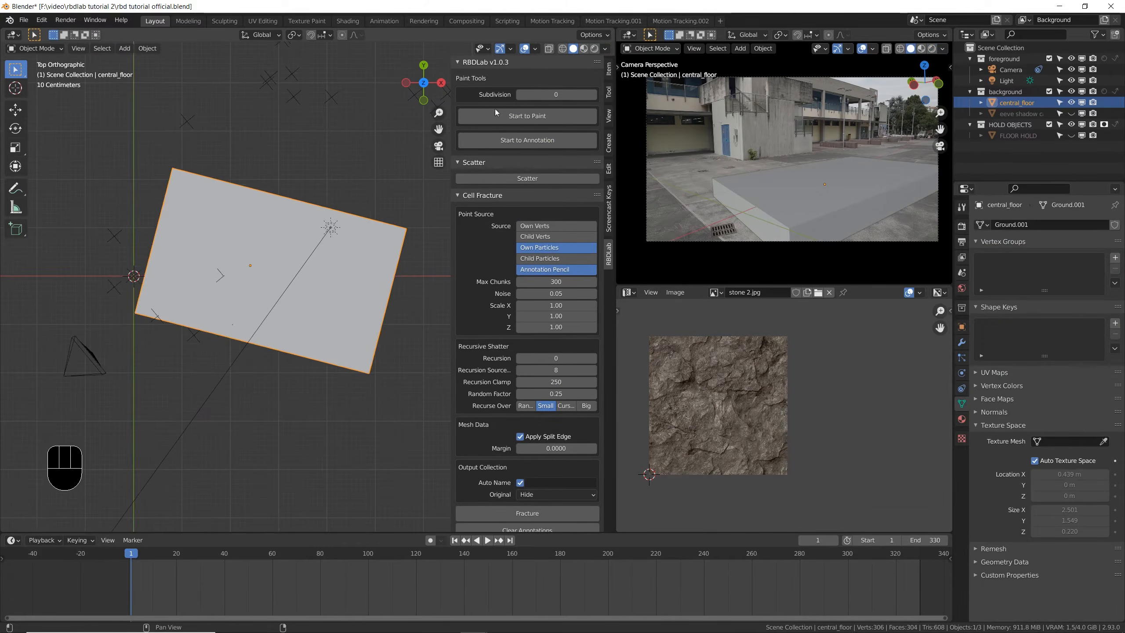
pyautogui.click(530, 141)
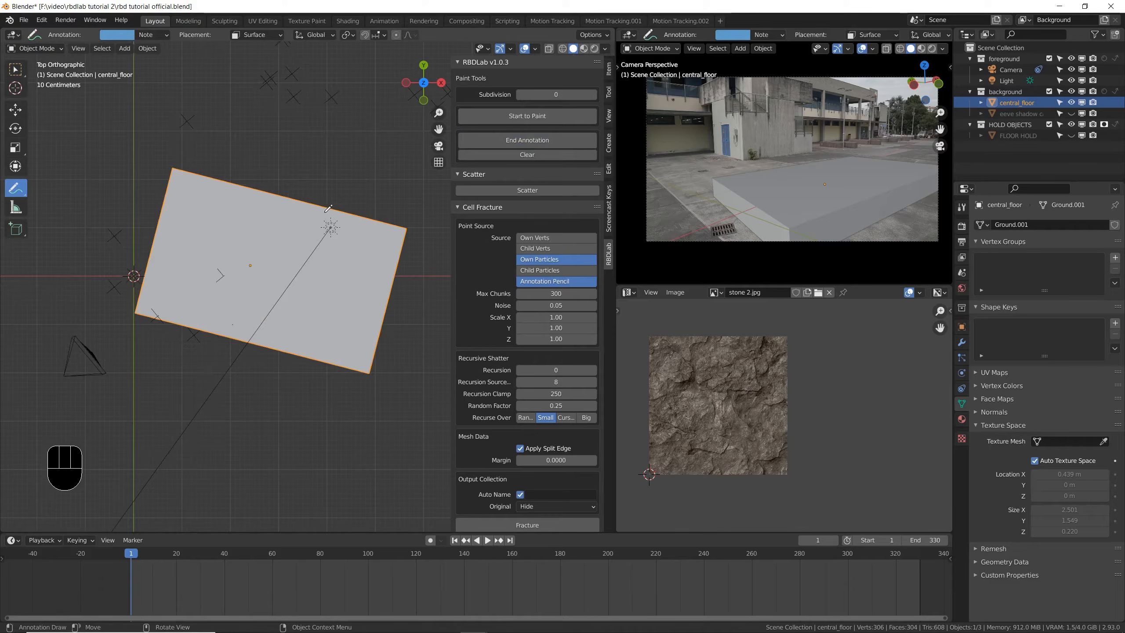
pyautogui.scroll(1, 124, 214)
pyautogui.moveTo(337, 265); pyautogui.dragTo(445, 306)
pyautogui.moveTo(104, 252); pyautogui.dragTo(138, 253)
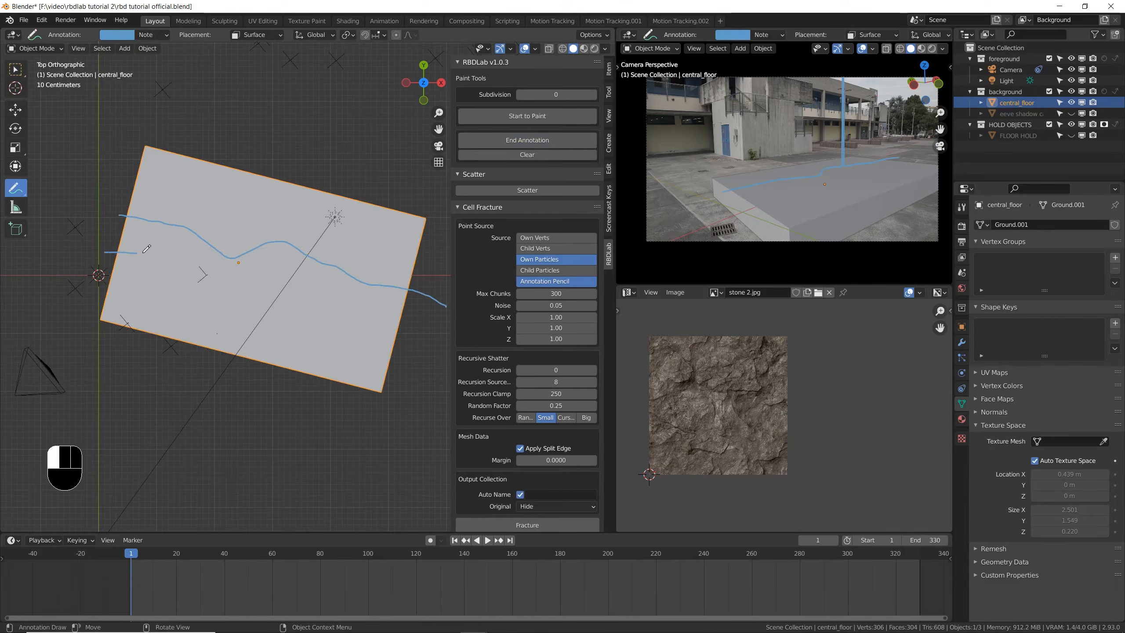
# - Draw more wavy annotation lines along the underside of the central floor in bottom view
pyautogui.moveTo(396, 308); pyautogui.dragTo(292, 213, button='middle')
pyautogui.press('ctrl+KP_1')
pyautogui.press('ctrl+KP_7')
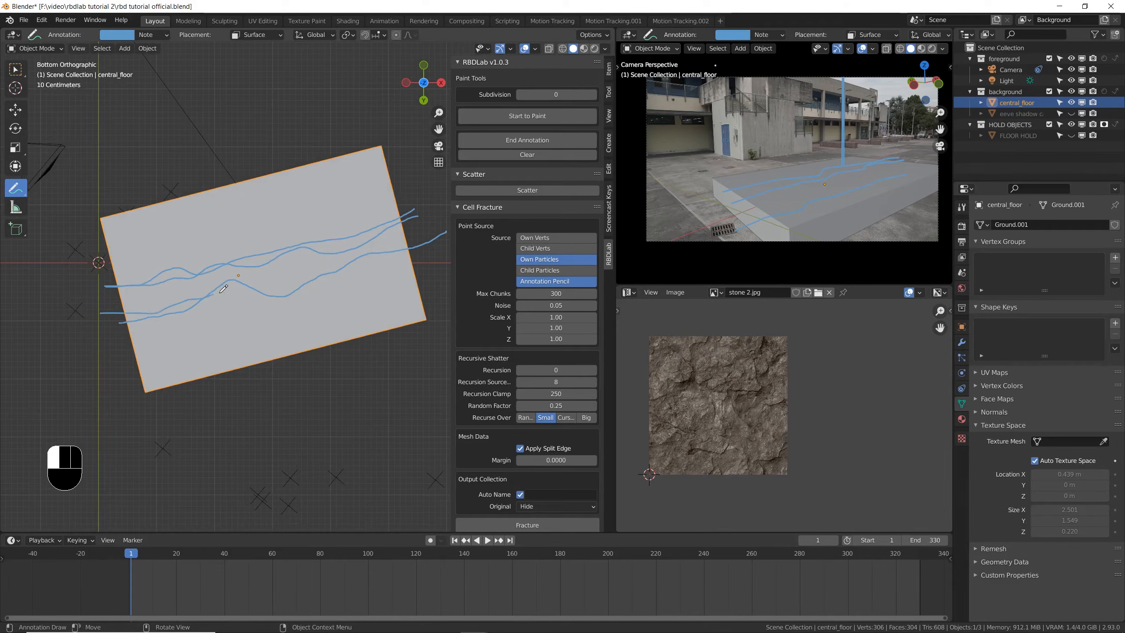
pyautogui.moveTo(433, 236); pyautogui.dragTo(436, 234)
pyautogui.moveTo(398, 226)
pyautogui.mouseDown(button='middle')
pyautogui.moveTo(165, 331)
pyautogui.moveTo(168, 357)
pyautogui.moveTo(193, 322)
pyautogui.mouseUp(button='middle')
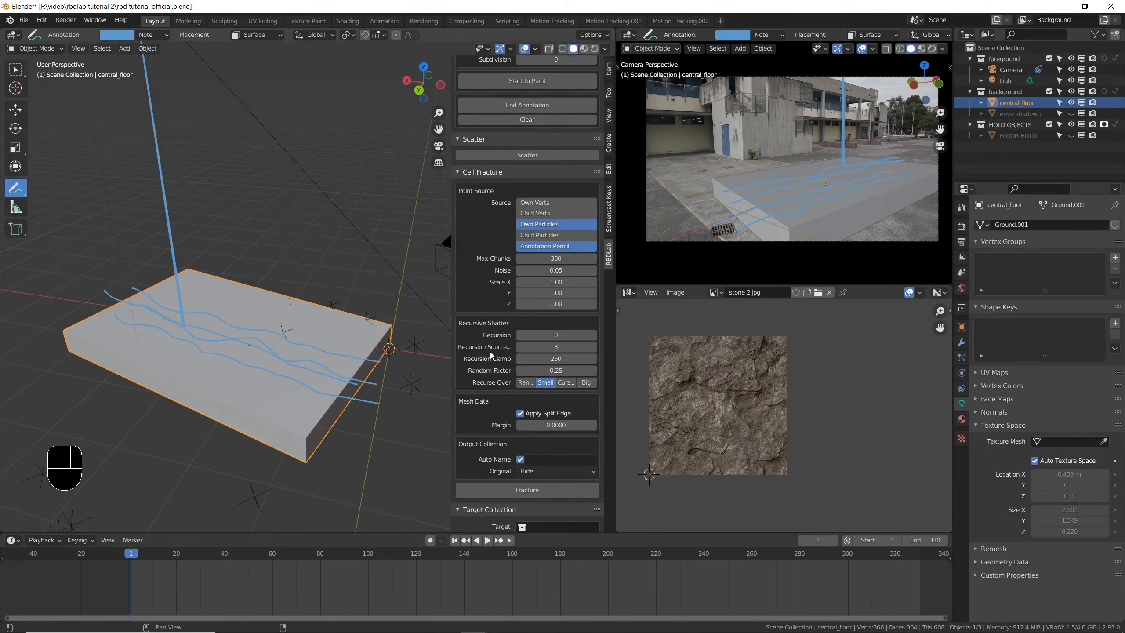
# - Save the file, then fracture the central floor from its particles and annotation lines and inspect the chunks
pyautogui.scroll(-4, 490, 357)
pyautogui.scroll(-3, 489, 359)
pyautogui.hotkey('ctrl', 's')
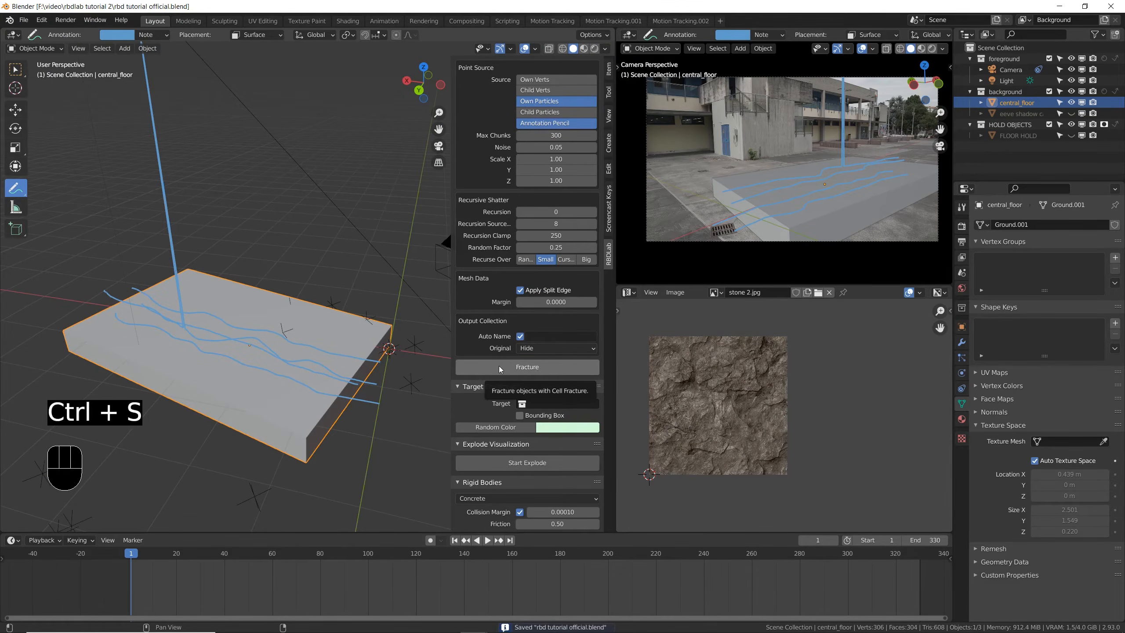
pyautogui.click(500, 367)
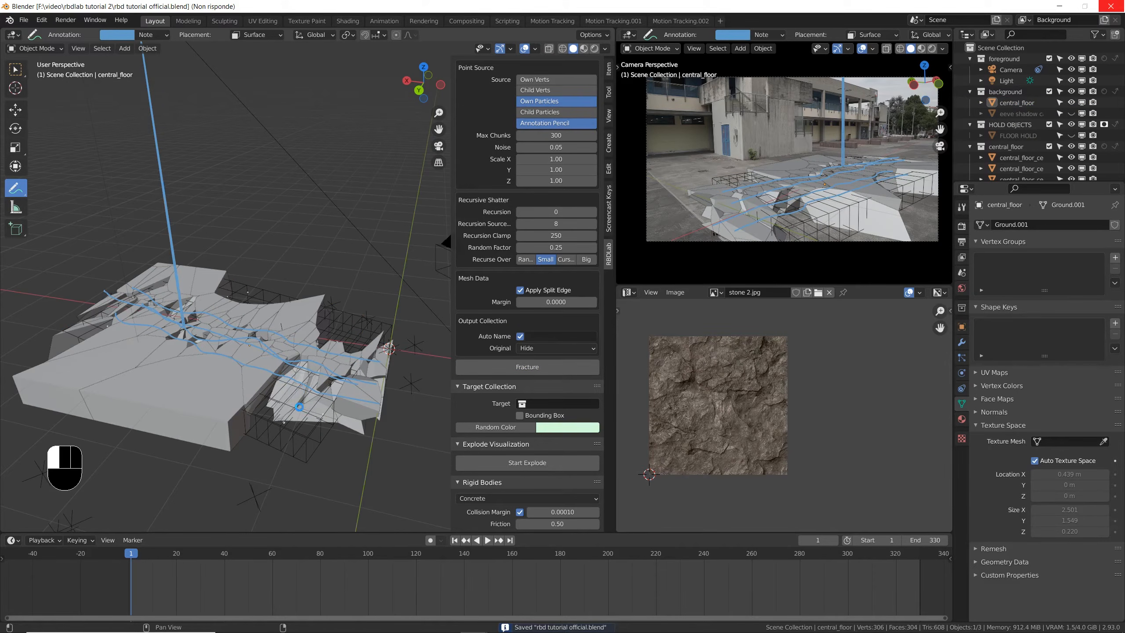
pyautogui.moveTo(197, 386); pyautogui.dragTo(271, 298, button='middle')
pyautogui.scroll(2, 222, 280)
pyautogui.scroll(-2, 224, 287)
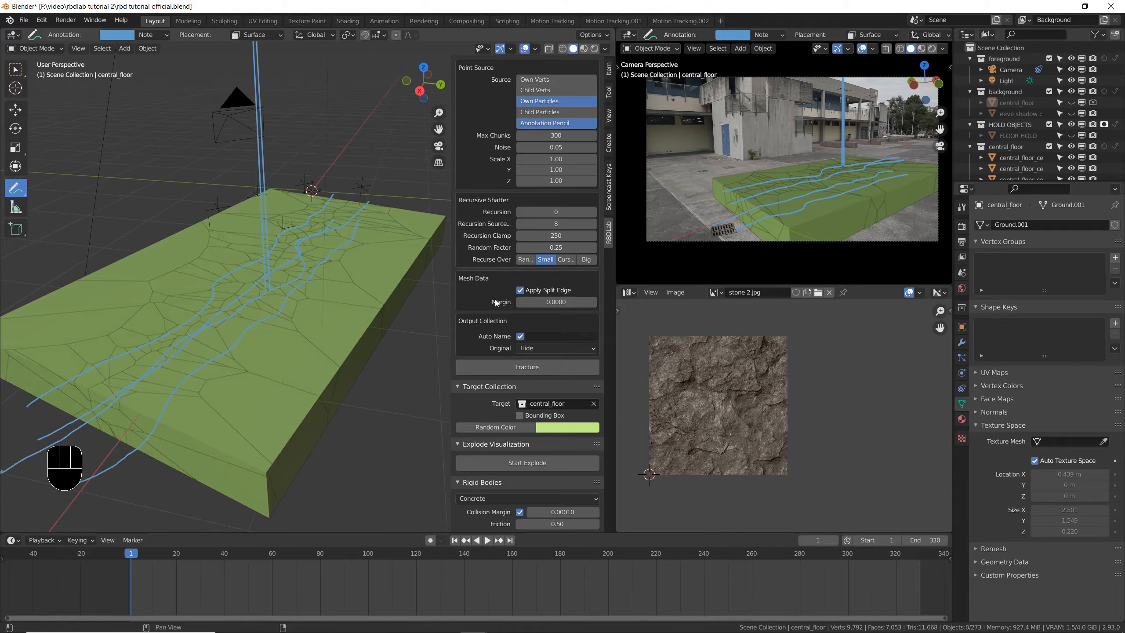
# - Clear all annotation lines from the fractured floor and save the file
pyautogui.scroll(8, 496, 302)
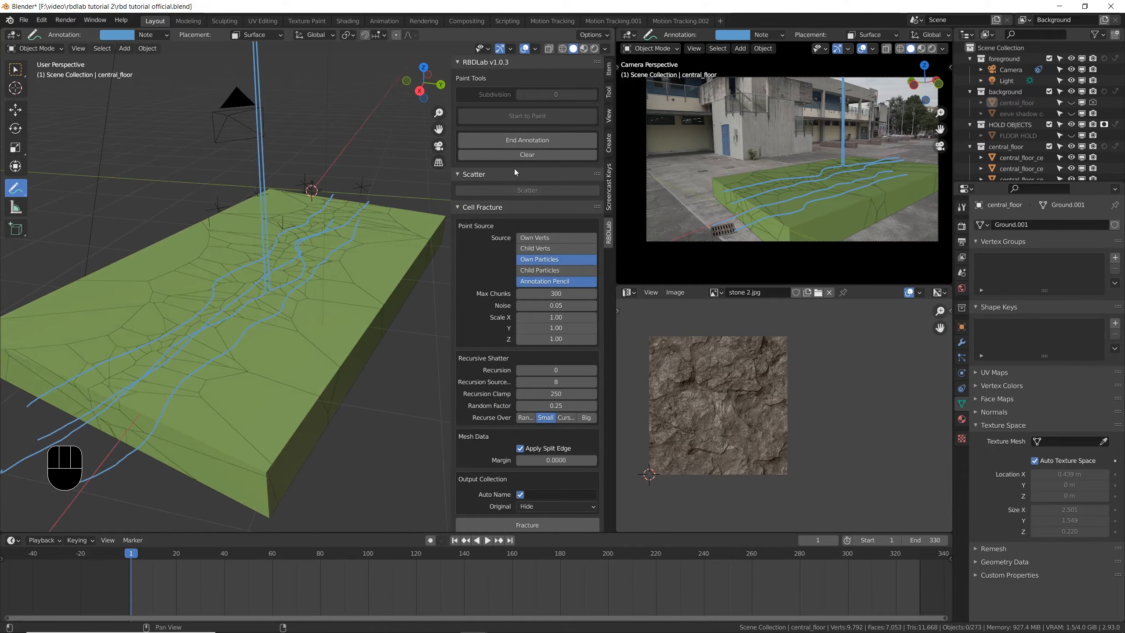
pyautogui.click(510, 155)
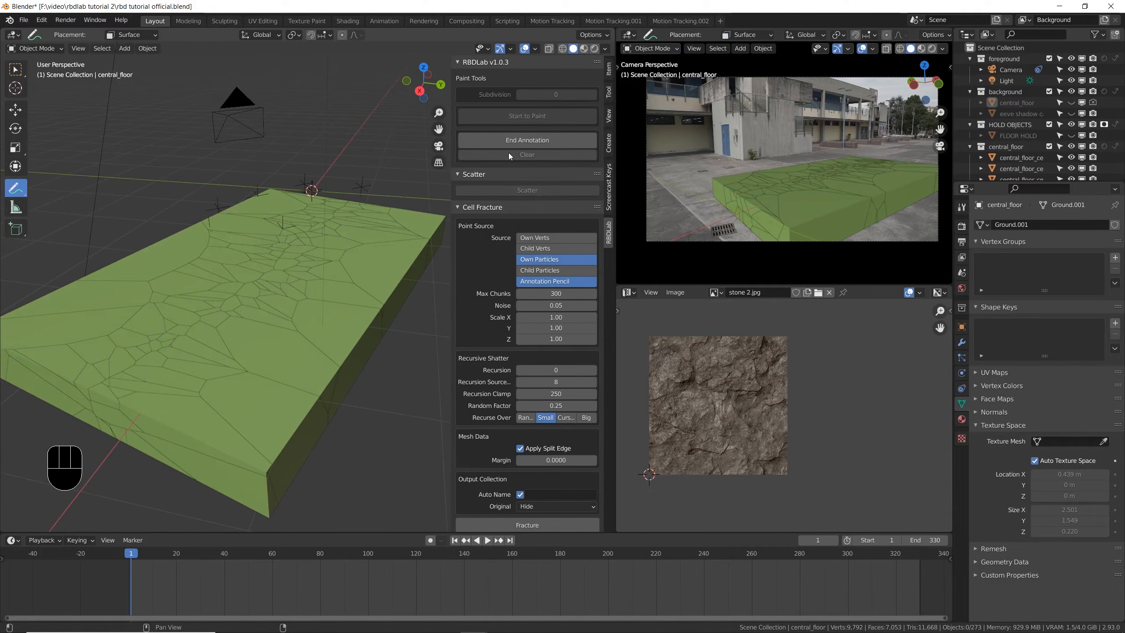
pyautogui.moveTo(300, 350); pyautogui.dragTo(297, 340, button='middle')
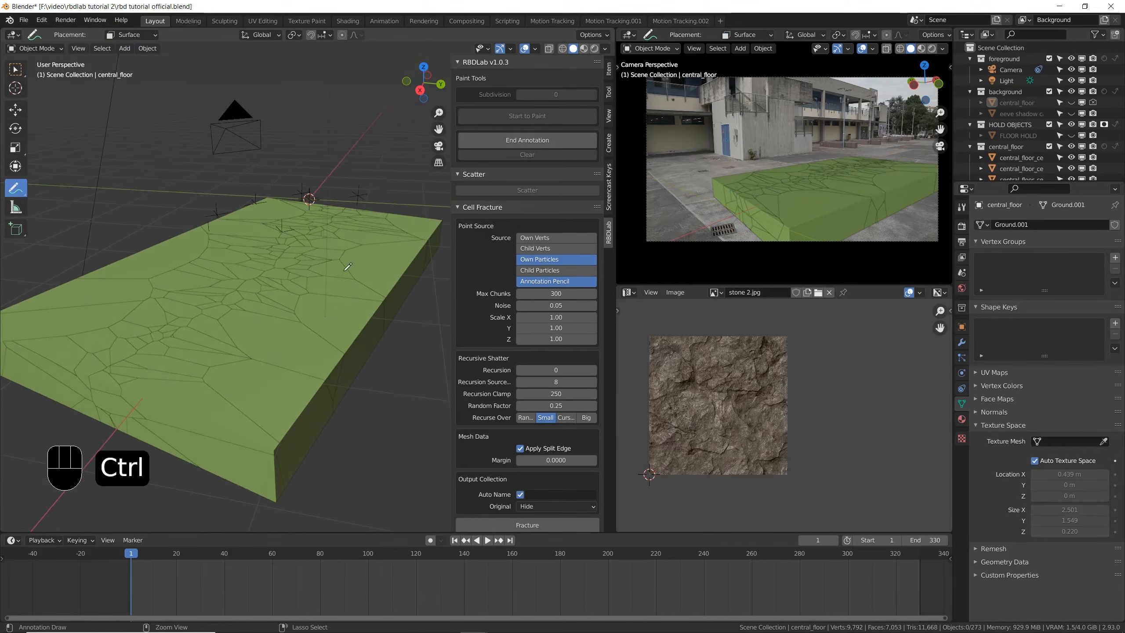
pyautogui.hotkey('ctrl', 's')
# - Start the explode visualization in Material Preview shading and set its amount to 61 to spread the floor chunks apart
pyautogui.click(584, 48)
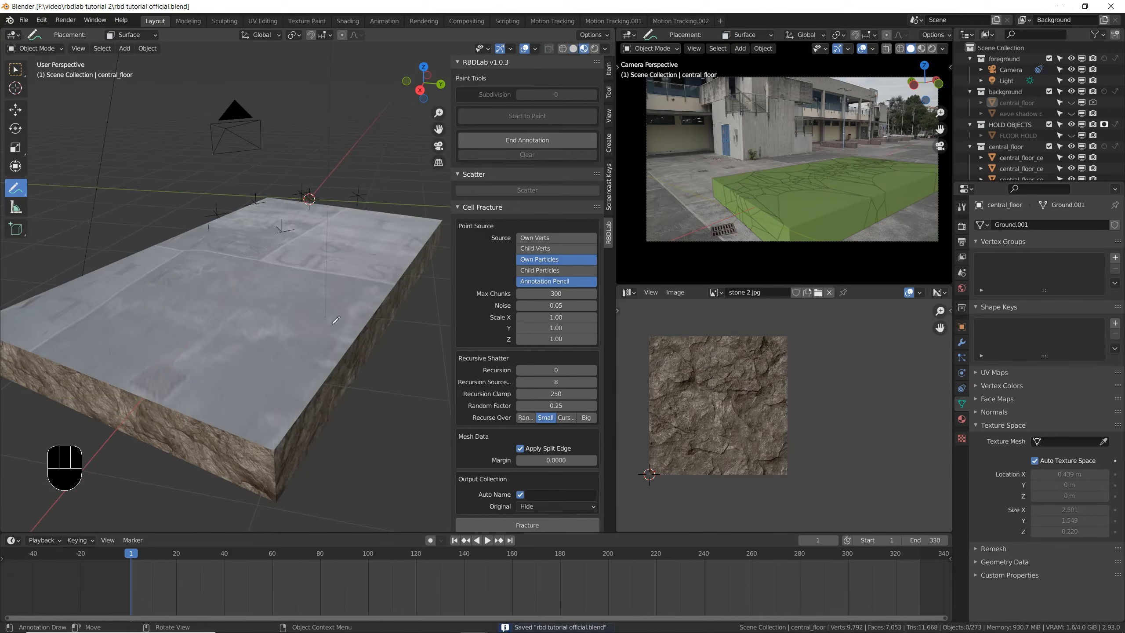
pyautogui.scroll(-15, 482, 289)
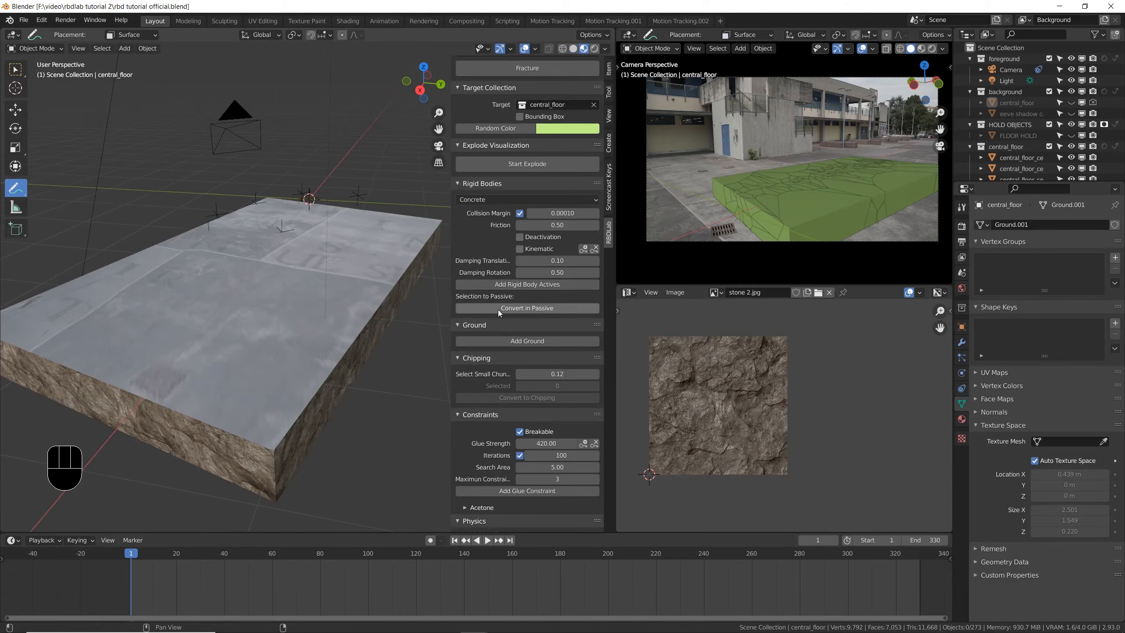
pyautogui.scroll(7, 505, 301)
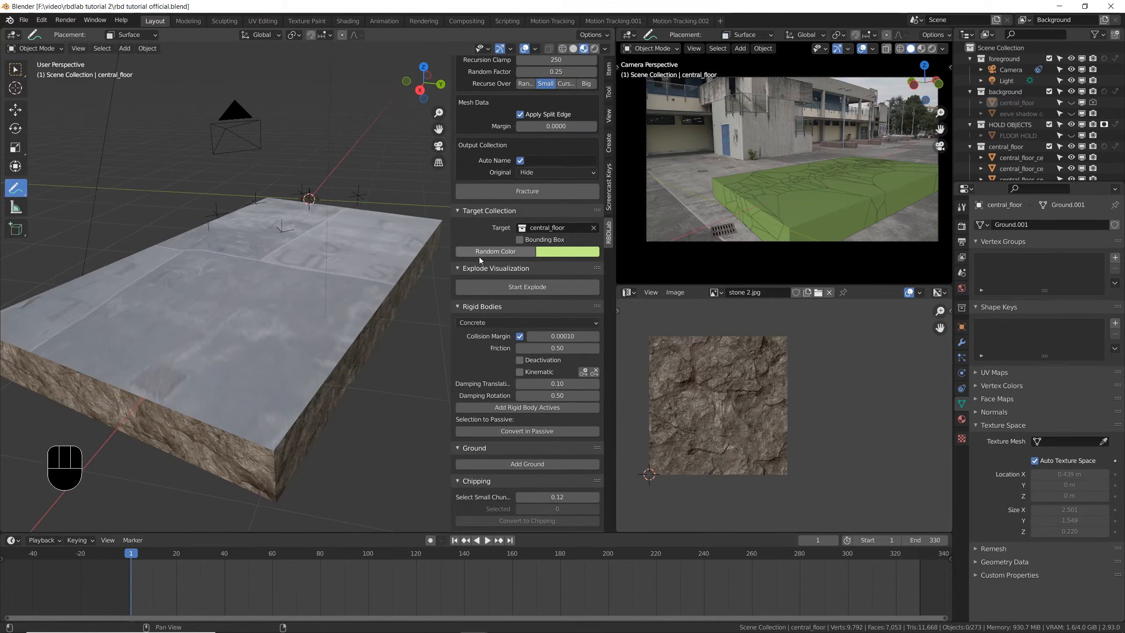
pyautogui.click(503, 287)
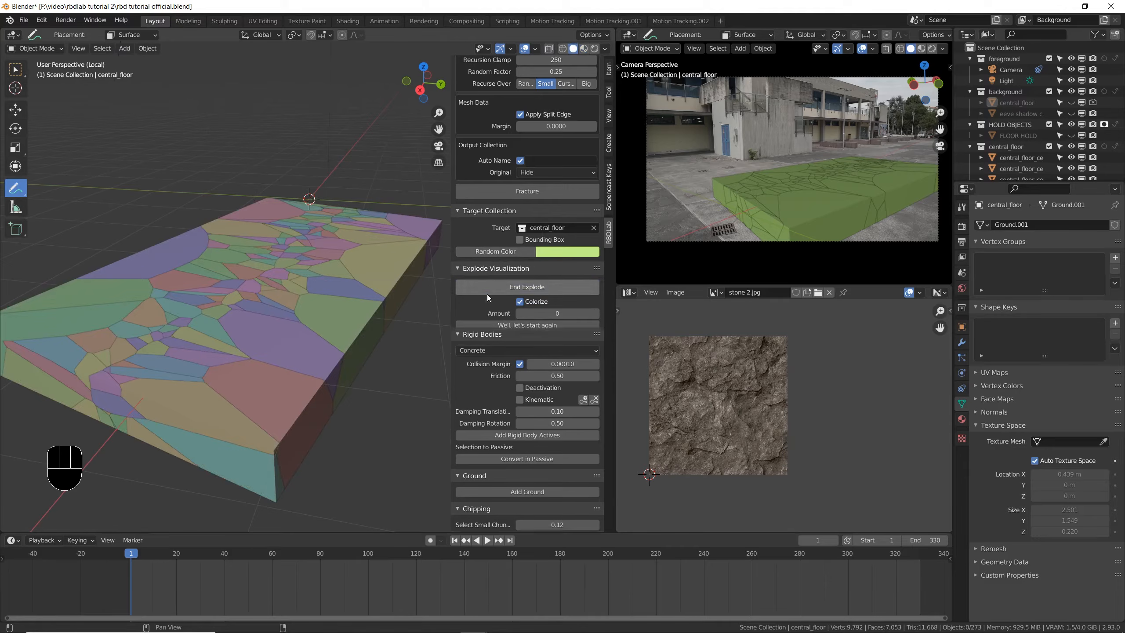
pyautogui.click(584, 49)
pyautogui.keyDown('shift'); pyautogui.moveTo(557, 313); pyautogui.dragTo(598, 314); pyautogui.keyUp('shift')
pyautogui.scroll(4, 381, 363)
# - Open the Shader Editor in place of the UV editor, save the file, and show the floor chunk's internals material
pyautogui.click(627, 293)
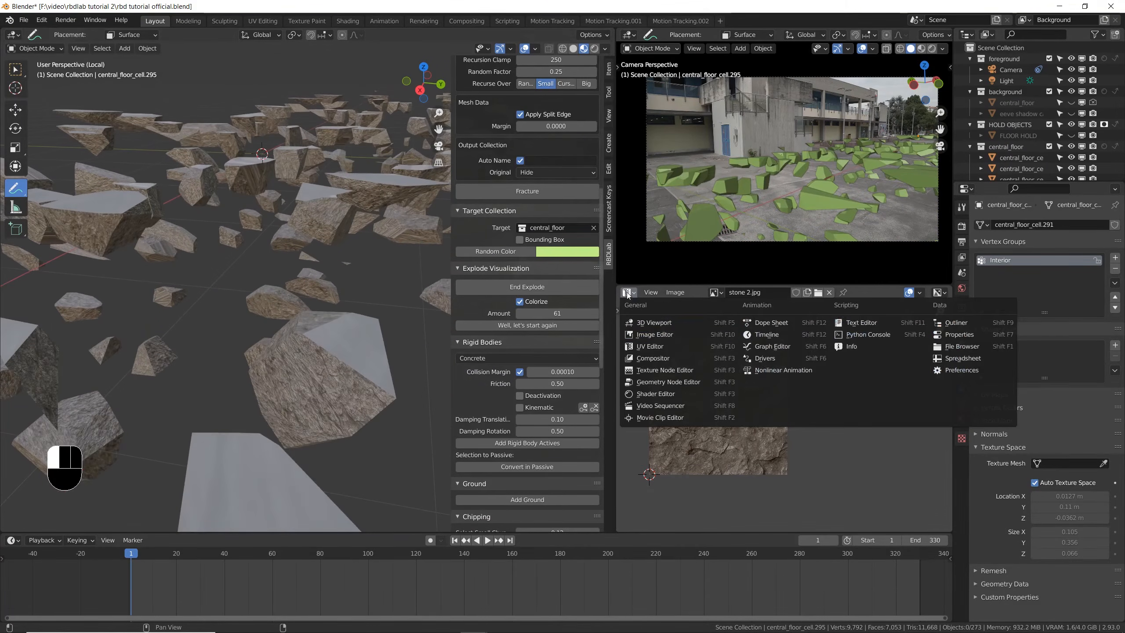
pyautogui.click(687, 393)
pyautogui.hotkey('ctrl', 's')
pyautogui.moveTo(649, 379); pyautogui.dragTo(819, 381, button='middle')
pyautogui.scroll(6, 817, 381)
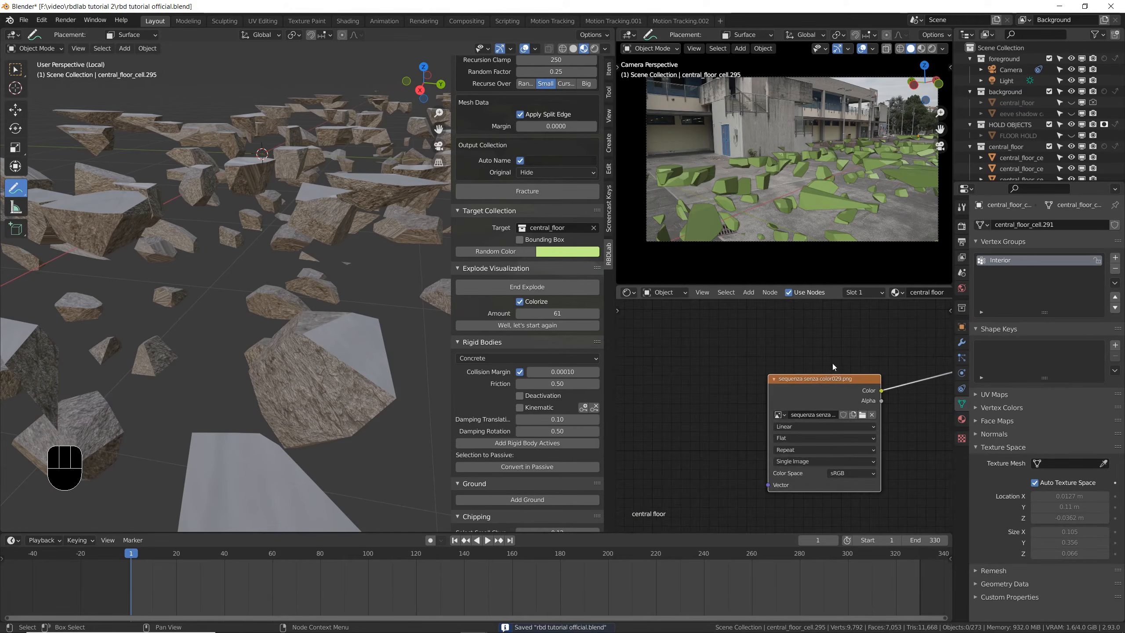
pyautogui.click(962, 419)
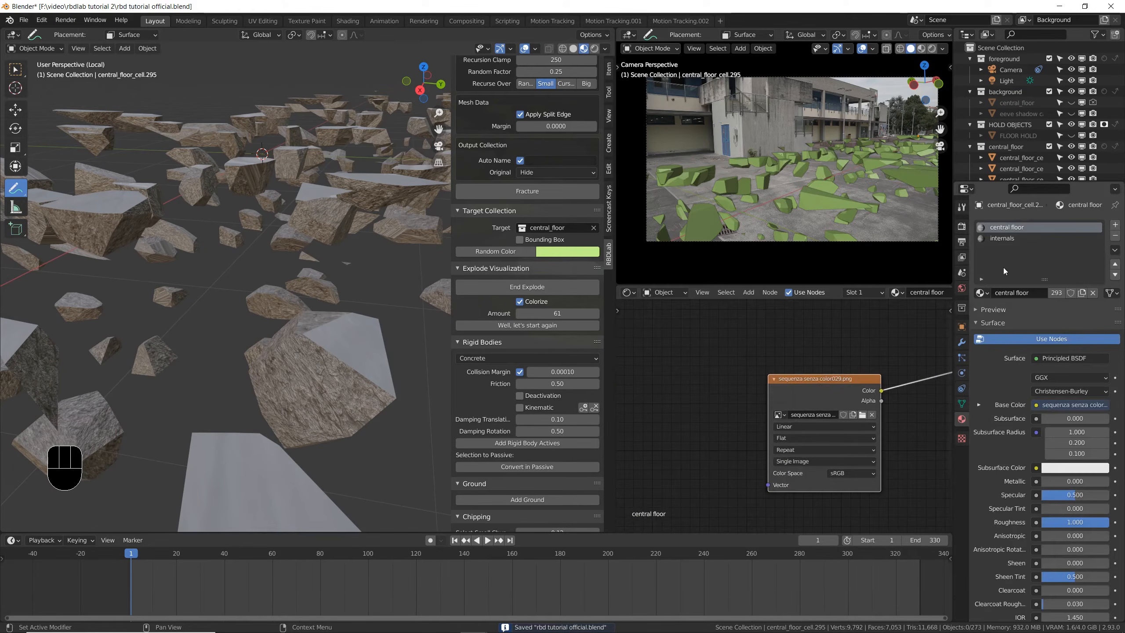
pyautogui.click(1008, 238)
pyautogui.scroll(-1, 830, 369)
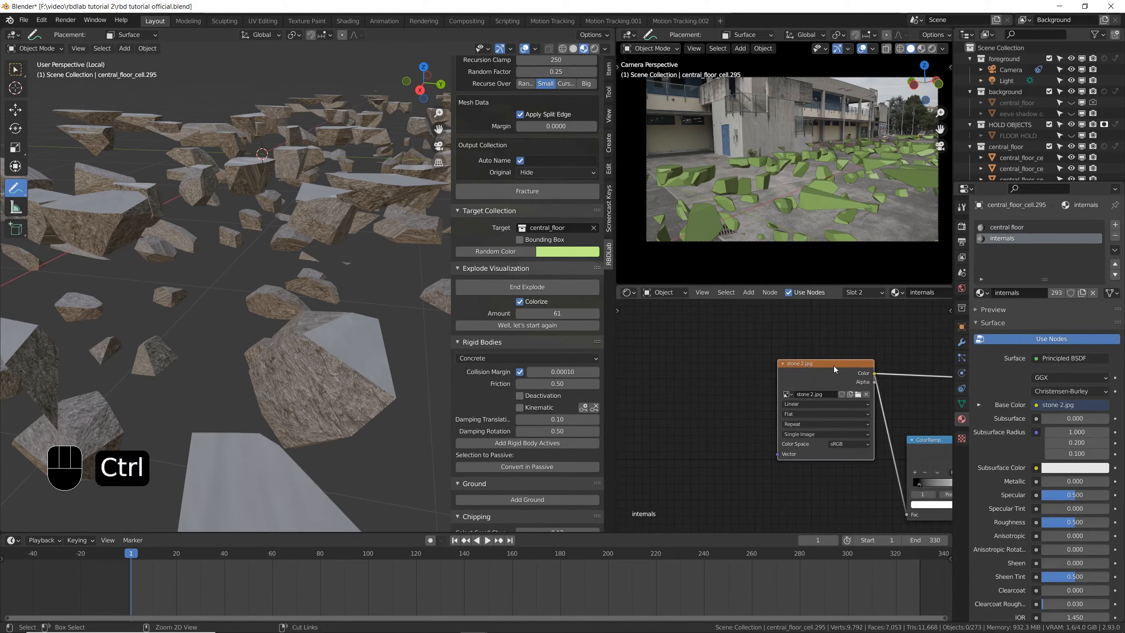
# - Add Texture Coordinate and Mapping nodes to the stone 2.jpg texture and set the mapping scale to 0.070 on X, Y and Z
pyautogui.hotkey('ctrl', 't')
pyautogui.scroll(-6, 874, 378)
pyautogui.scroll(6, 740, 403)
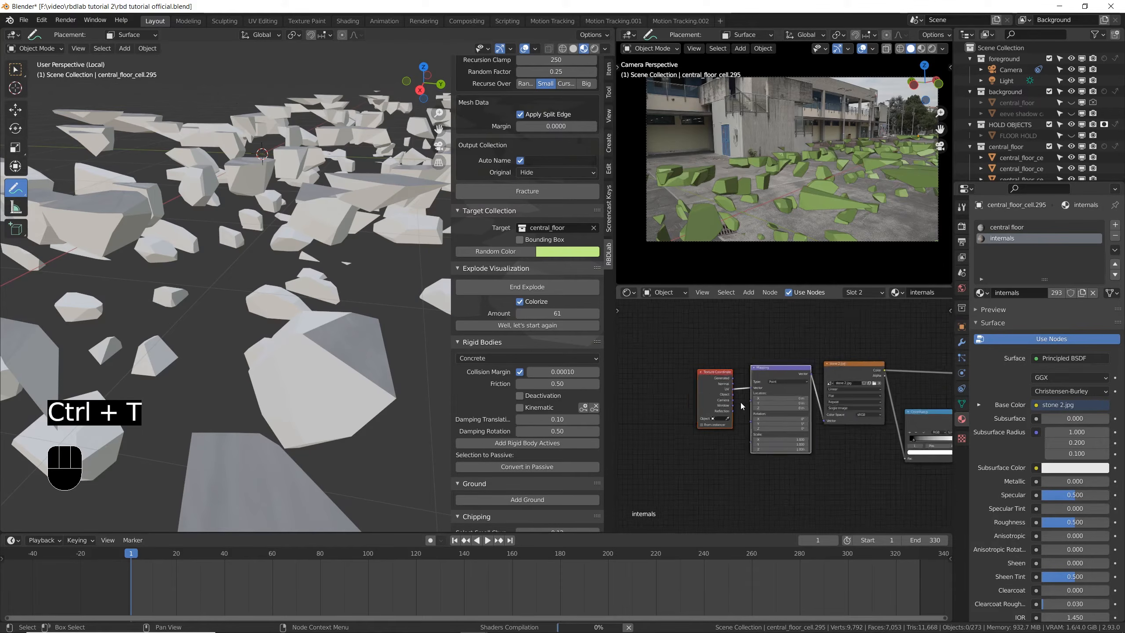
pyautogui.scroll(2, 795, 390)
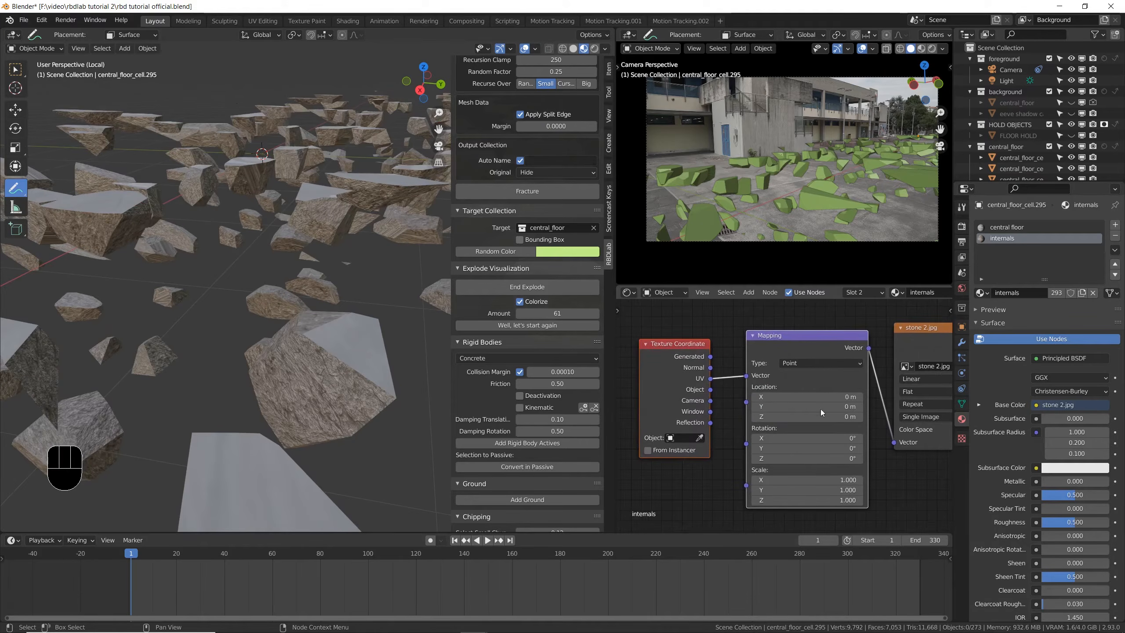
pyautogui.moveTo(838, 479); pyautogui.dragTo(790, 500)
pyautogui.moveTo(283, 346); pyautogui.dragTo(309, 299, button='middle')
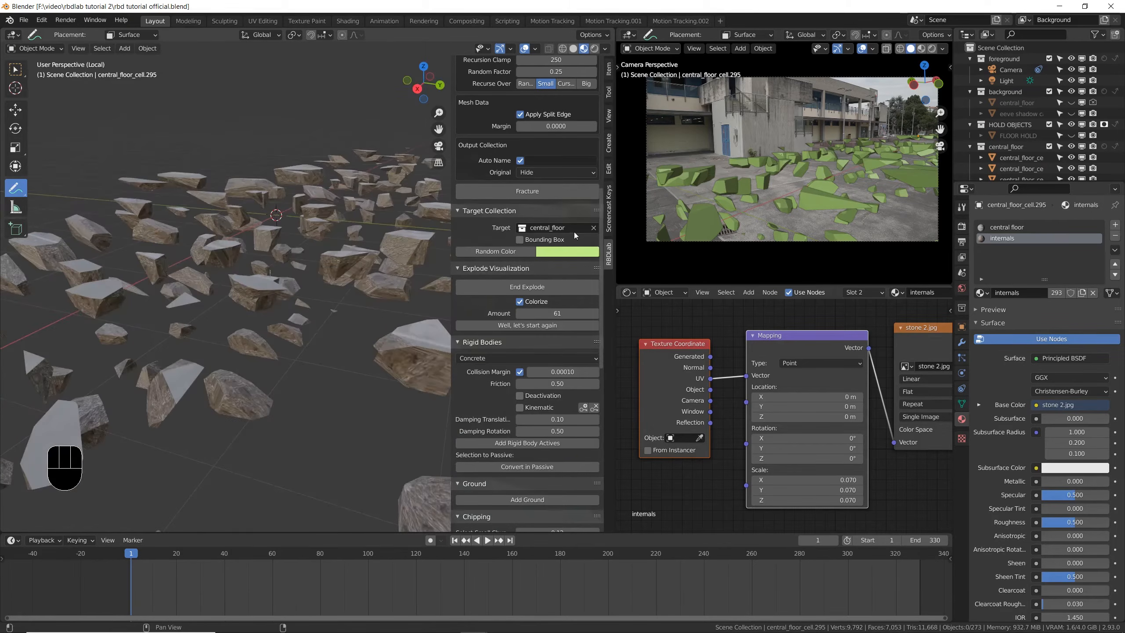
# - End the explode visualization, return the floor to Solid shading, and save the file
pyautogui.click(543, 288)
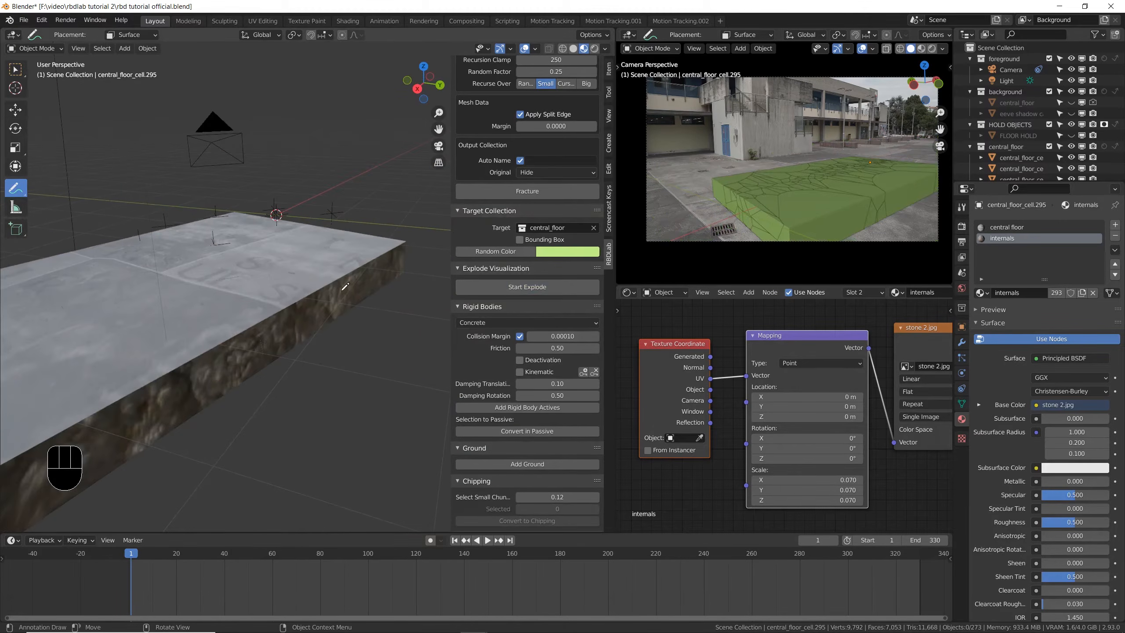
pyautogui.click(573, 49)
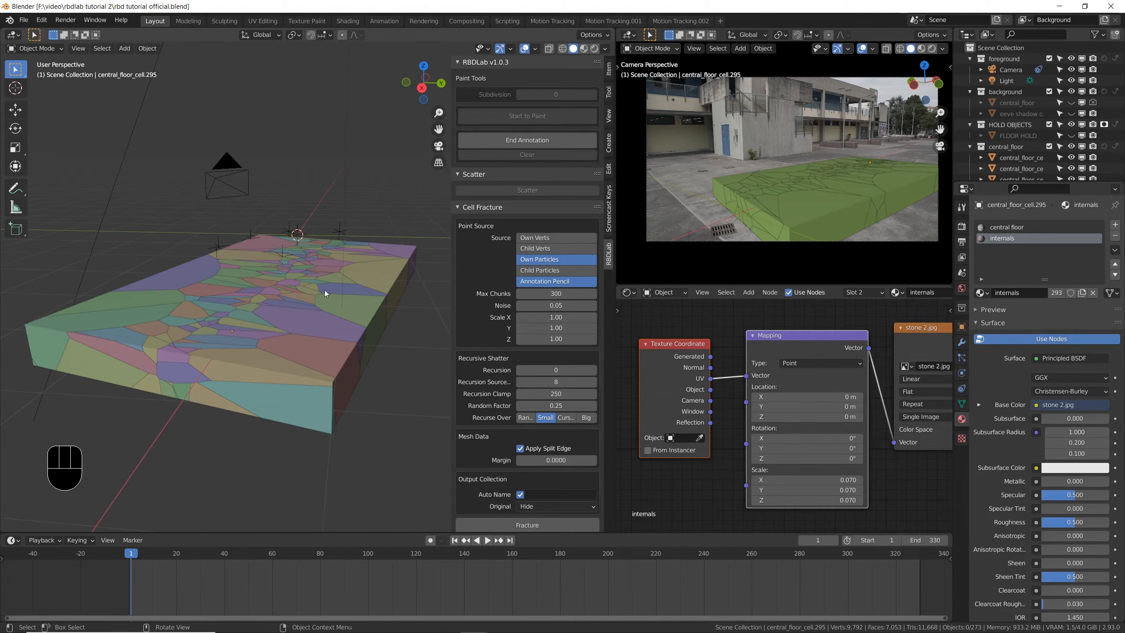
pyautogui.moveTo(324, 291); pyautogui.dragTo(500, 323, button='middle')
pyautogui.hotkey('ctrl', 's')
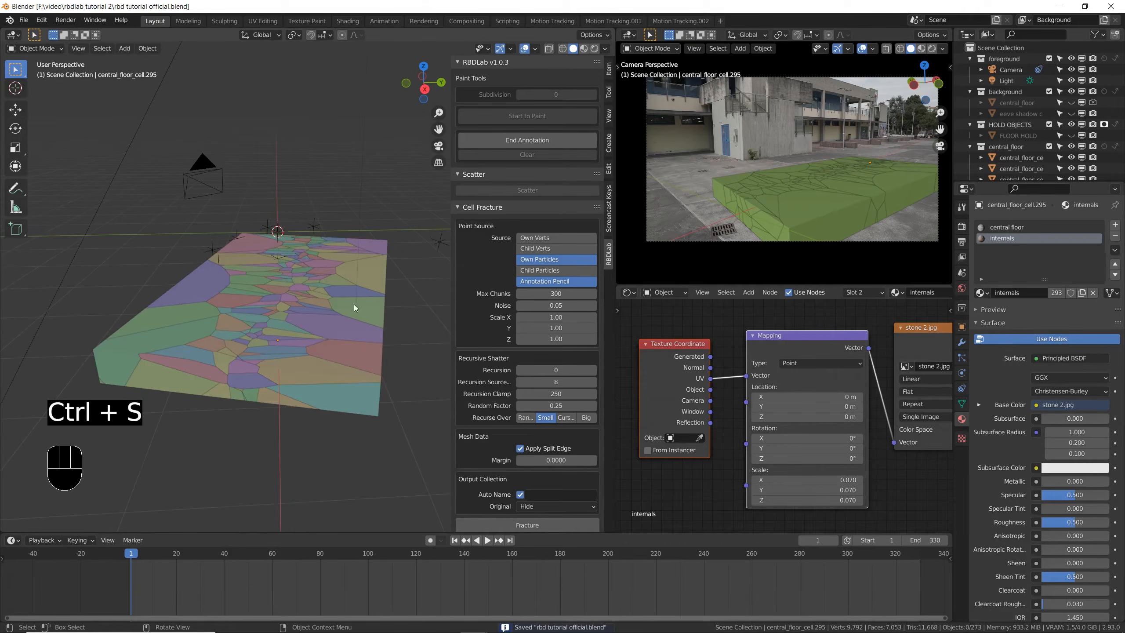
# - Save the file again and display the reassembled floor in Material Preview shading
pyautogui.scroll(-8, 468, 286)
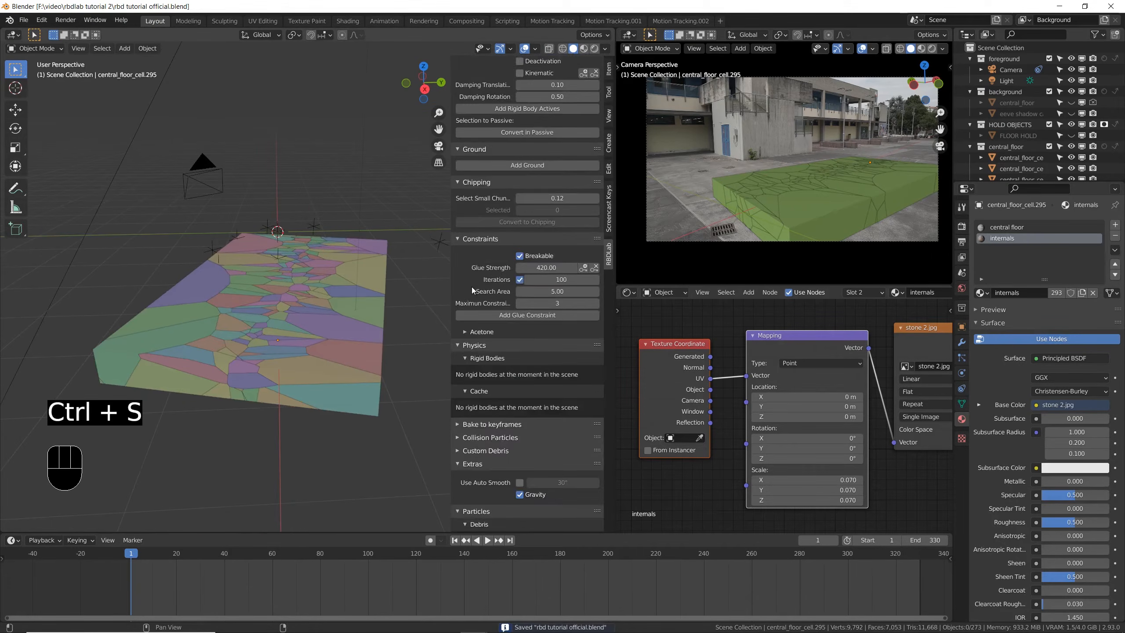
pyautogui.scroll(-6, 474, 289)
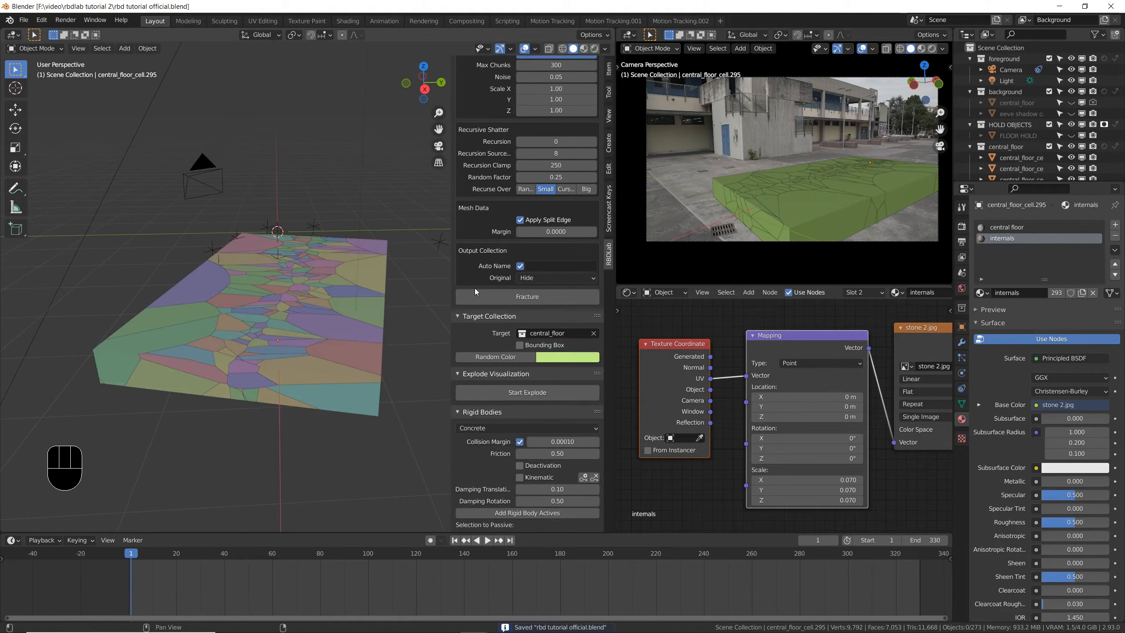
pyautogui.keyDown('shift'); pyautogui.moveTo(427, 285); pyautogui.dragTo(332, 328, button='middle'); pyautogui.keyUp('shift')
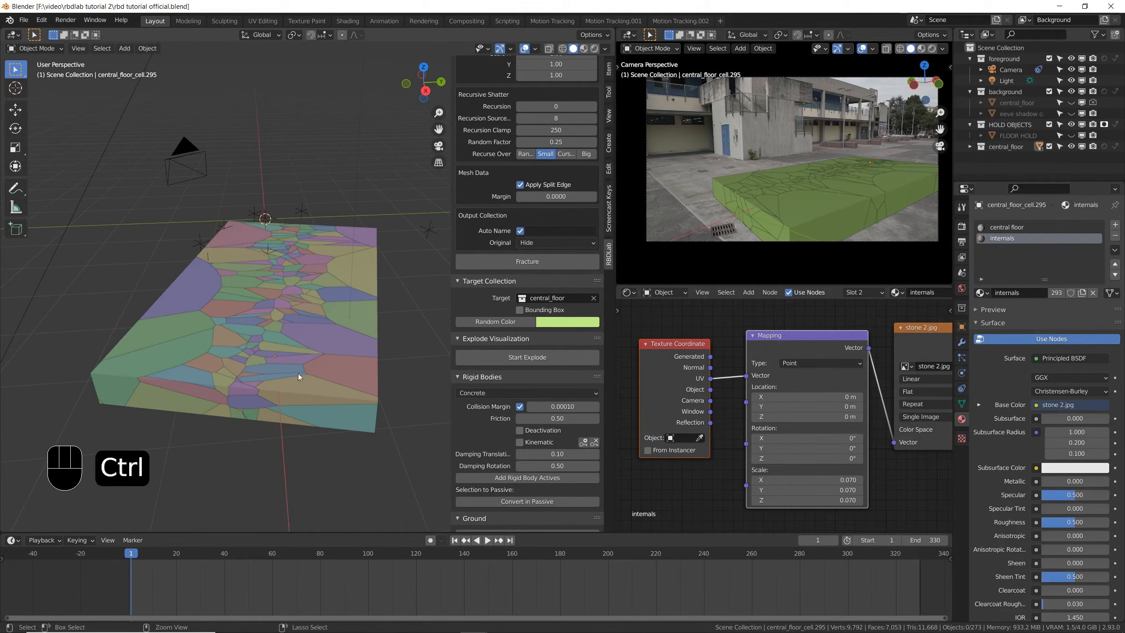
pyautogui.hotkey('ctrl', 's')
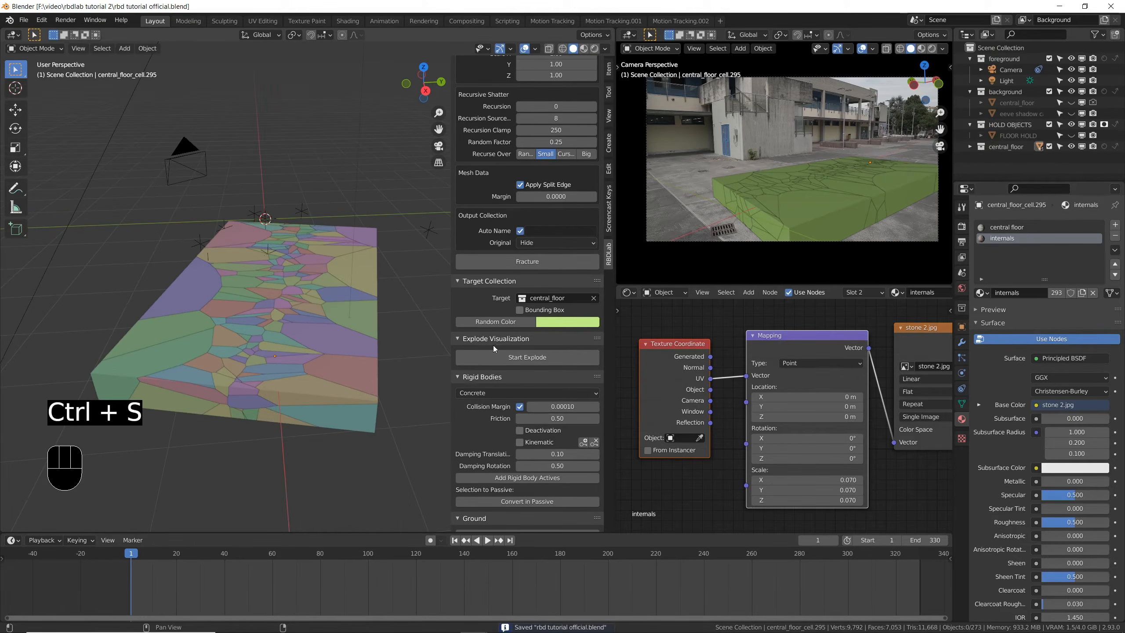
pyautogui.click(586, 53)
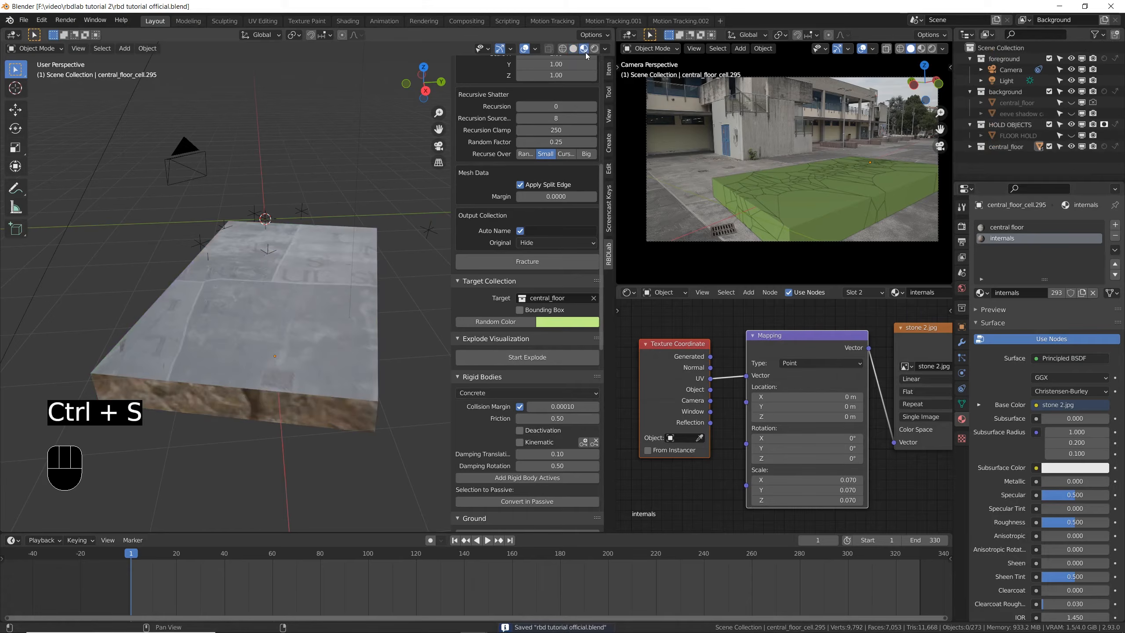
pyautogui.moveTo(407, 364); pyautogui.dragTo(427, 380, button='middle')
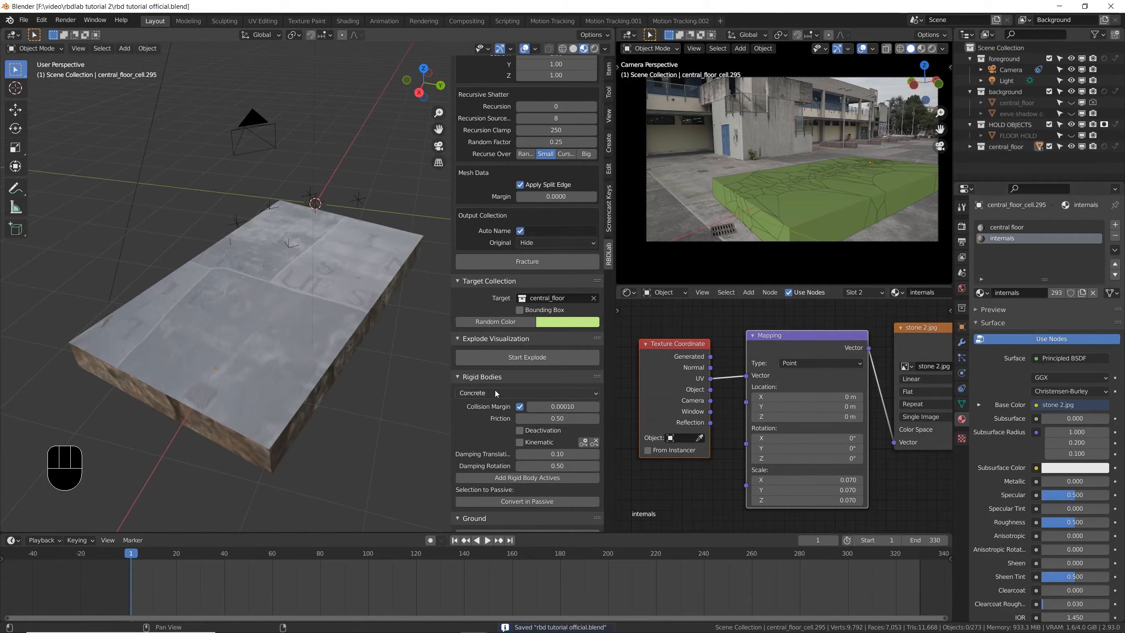
# - Set the rigid body friction to 1 and the collision margin to 0 for the floor chunks
pyautogui.scroll(-8, 489, 389)
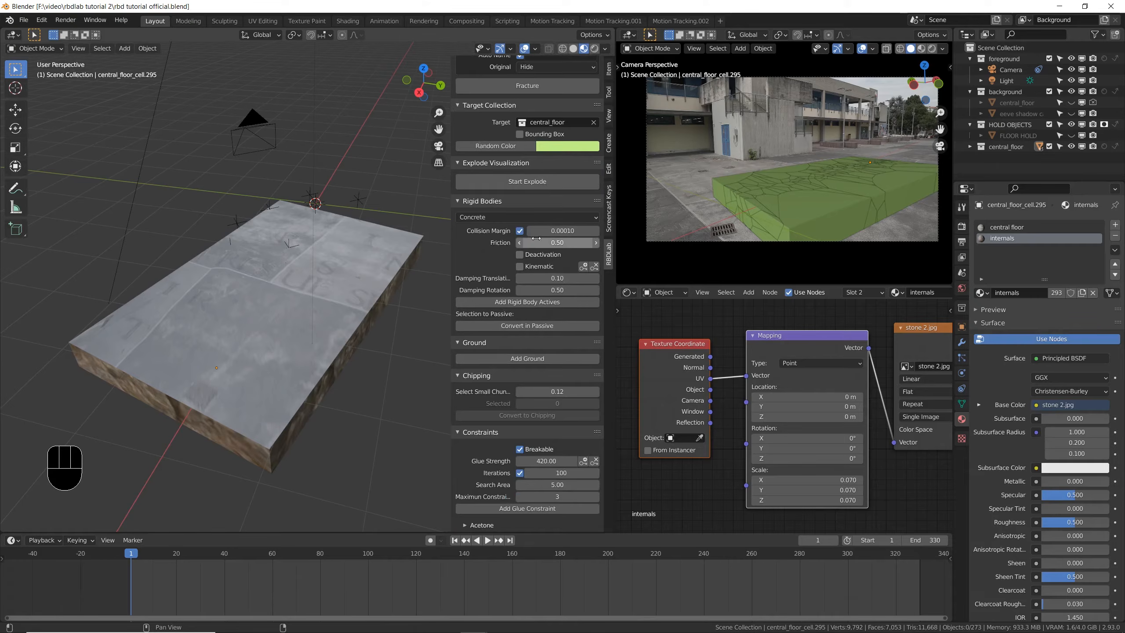
pyautogui.click(560, 240)
pyautogui.write('1')
pyautogui.press('Return')
pyautogui.click(572, 230)
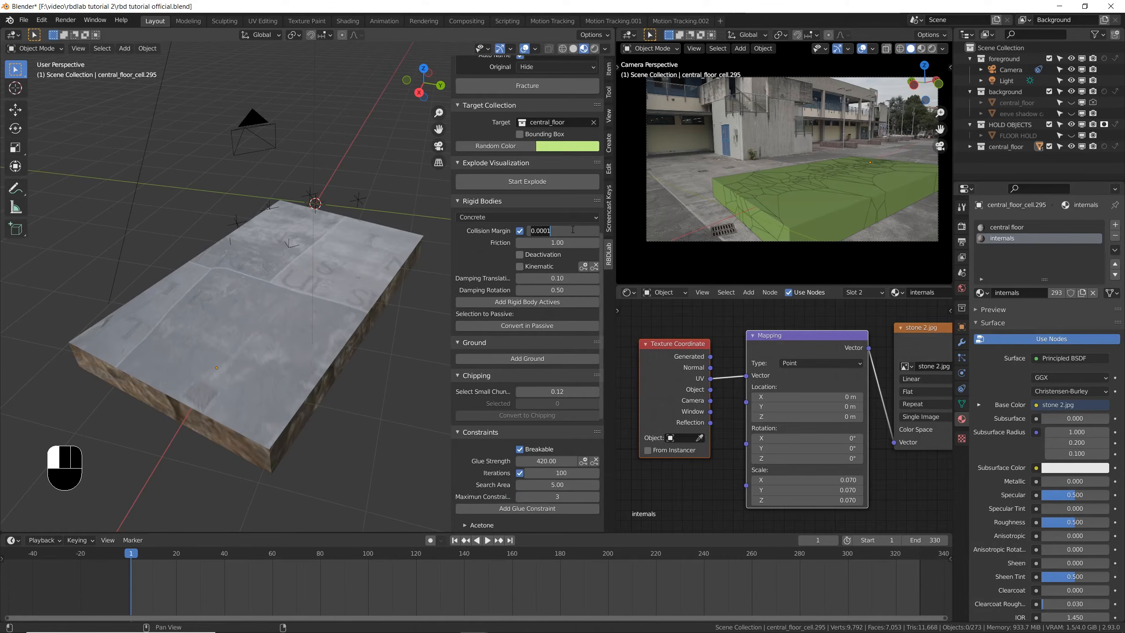
pyautogui.write('0')
pyautogui.press('Return')
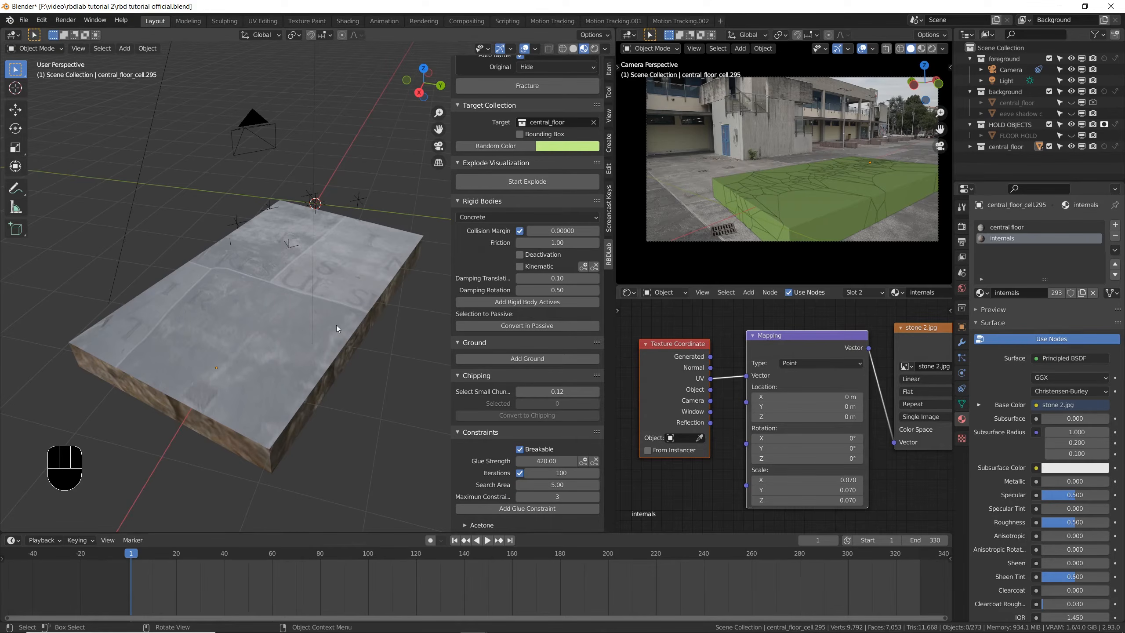
# - Add active rigid bodies to the central floor chunks, save the file, and play the simulation to test how they fall
pyautogui.moveTo(278, 347); pyautogui.dragTo(309, 324, button='middle')
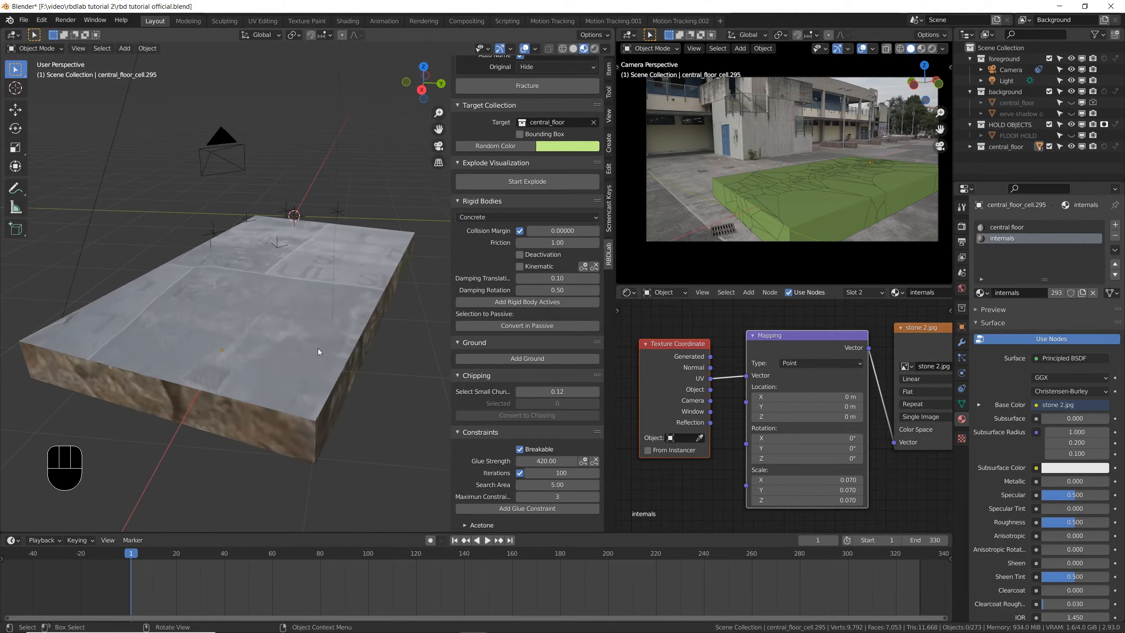
pyautogui.click(510, 302)
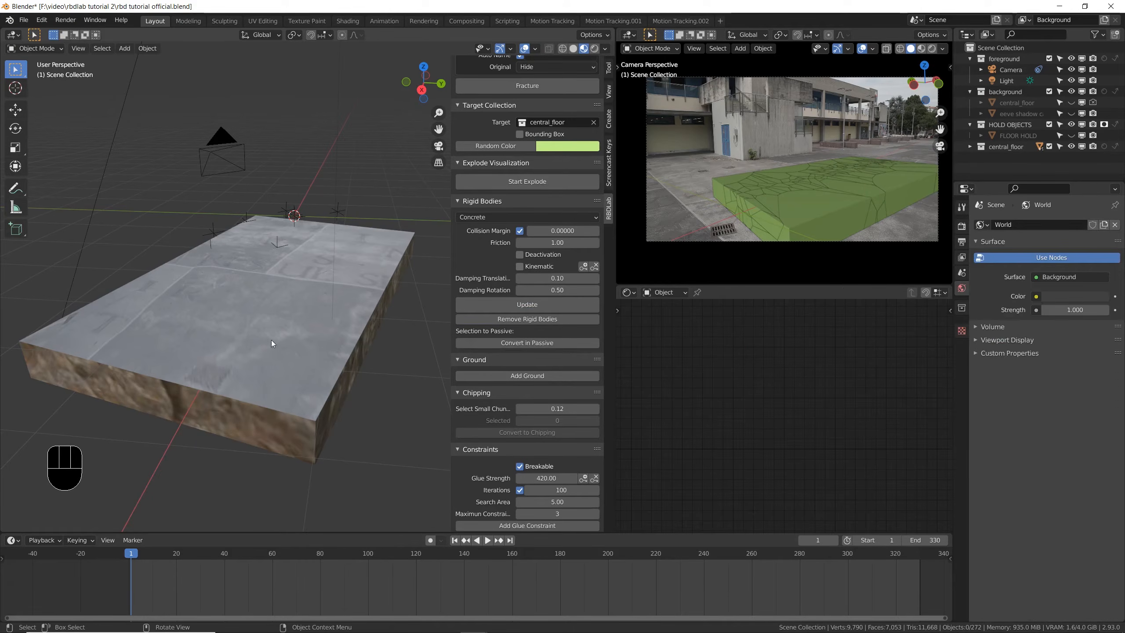
pyautogui.hotkey('ctrl', 's')
pyautogui.press('space')
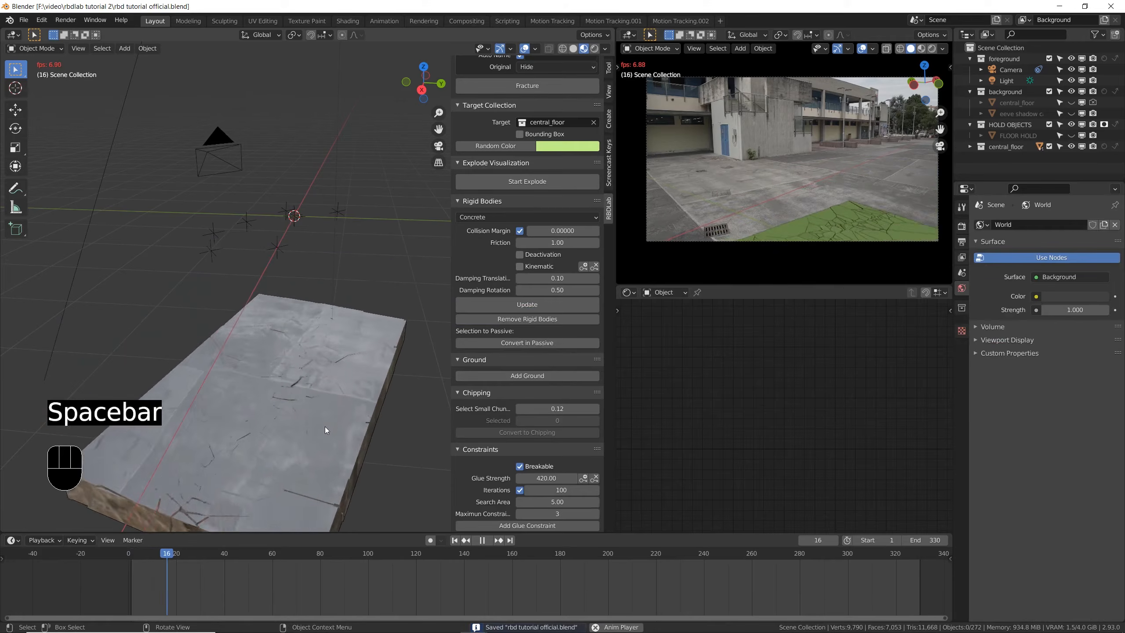
pyautogui.press('Escape')
# - Show the floor from the top in Solid shading with X-ray enabled in a maximized 3D viewport
pyautogui.press('KP_7')
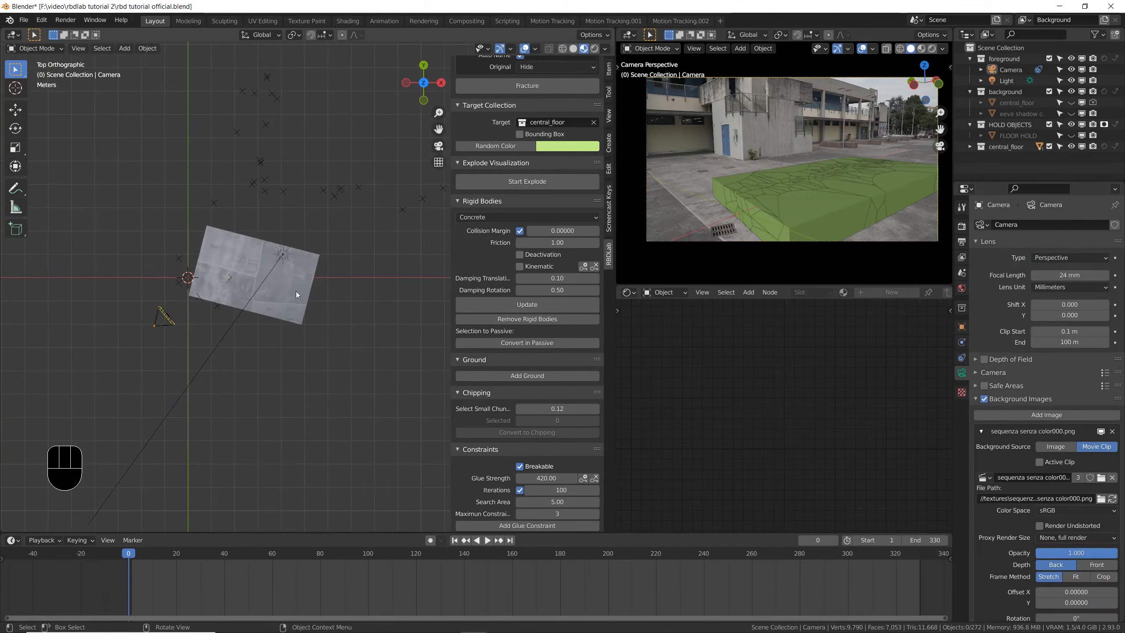
pyautogui.scroll(3, 249, 273)
pyautogui.click(573, 48)
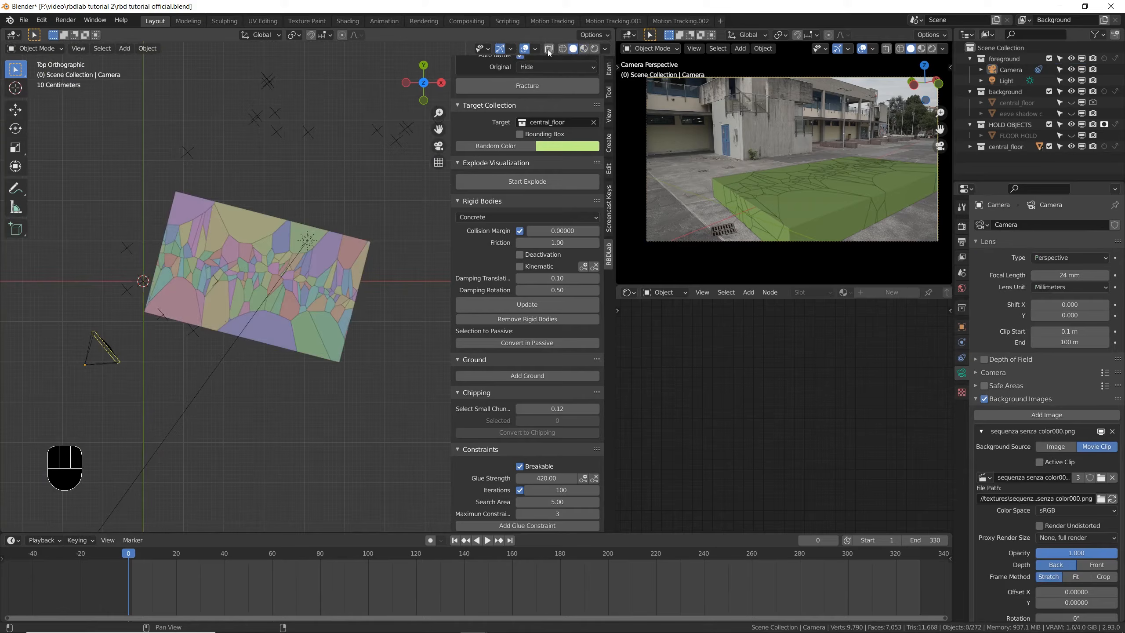
pyautogui.click(548, 49)
pyautogui.scroll(4, 308, 179)
pyautogui.hotkey('ctrl', 'space')
pyautogui.press('c')
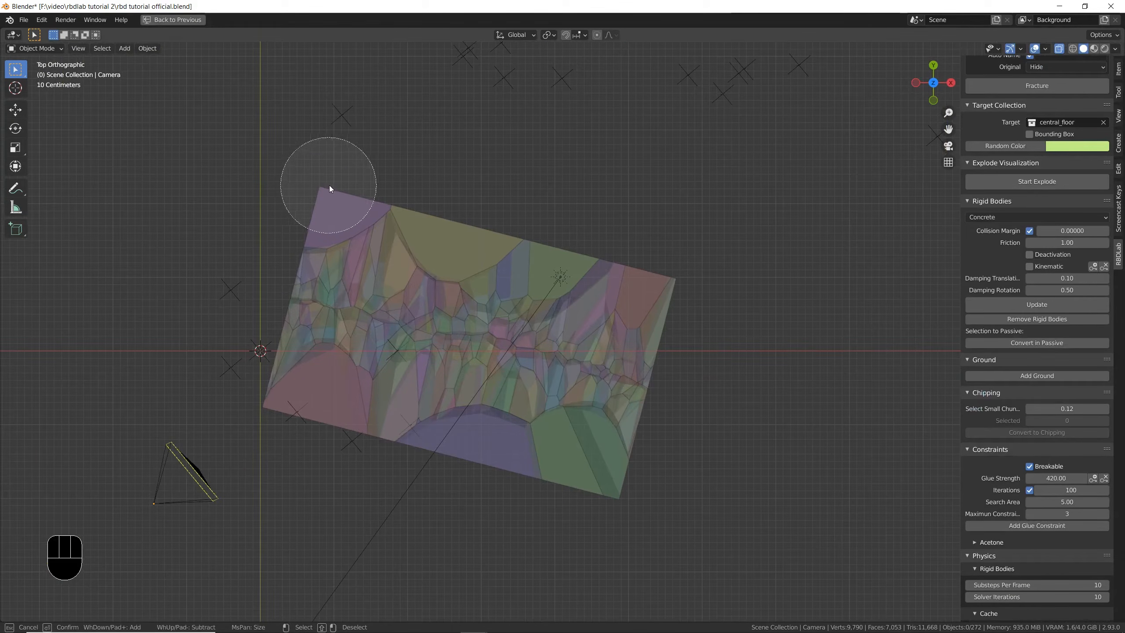
pyautogui.moveTo(348, 199); pyautogui.dragTo(455, 234)
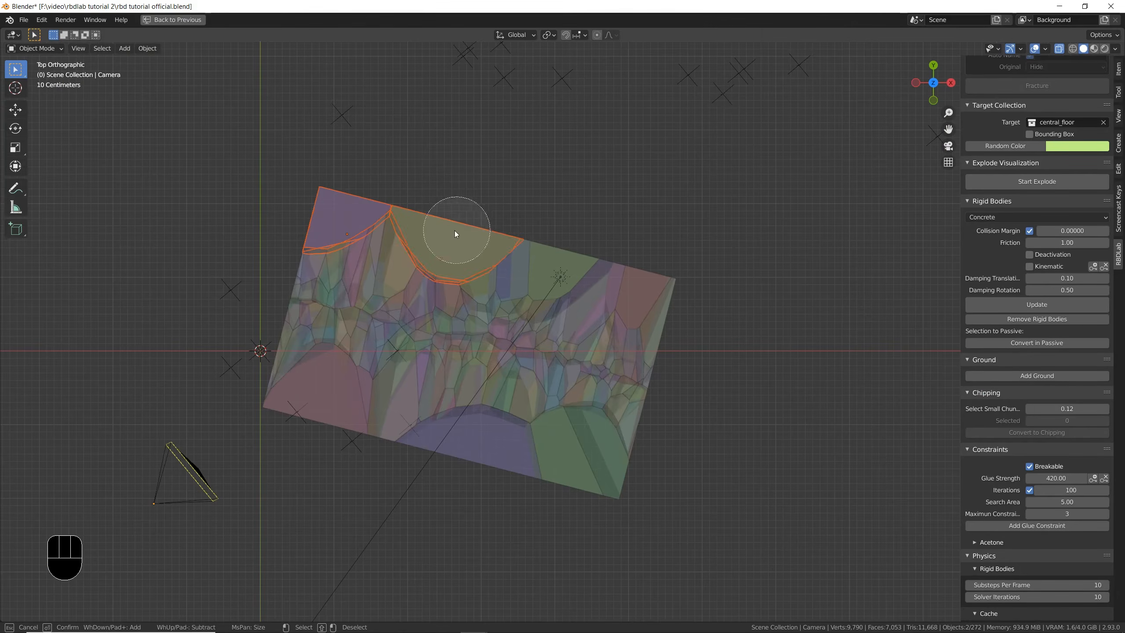
pyautogui.moveTo(545, 250); pyautogui.dragTo(520, 253)
pyautogui.rightClick(520, 253)
# - Move the light off the fractured floor into the empty space beyond its short edge
pyautogui.click(560, 277)
pyautogui.press('g')
pyautogui.click(800, 348)
# - Hide the Motion Tracking overlay in the viewport and save the file
pyautogui.click(228, 371)
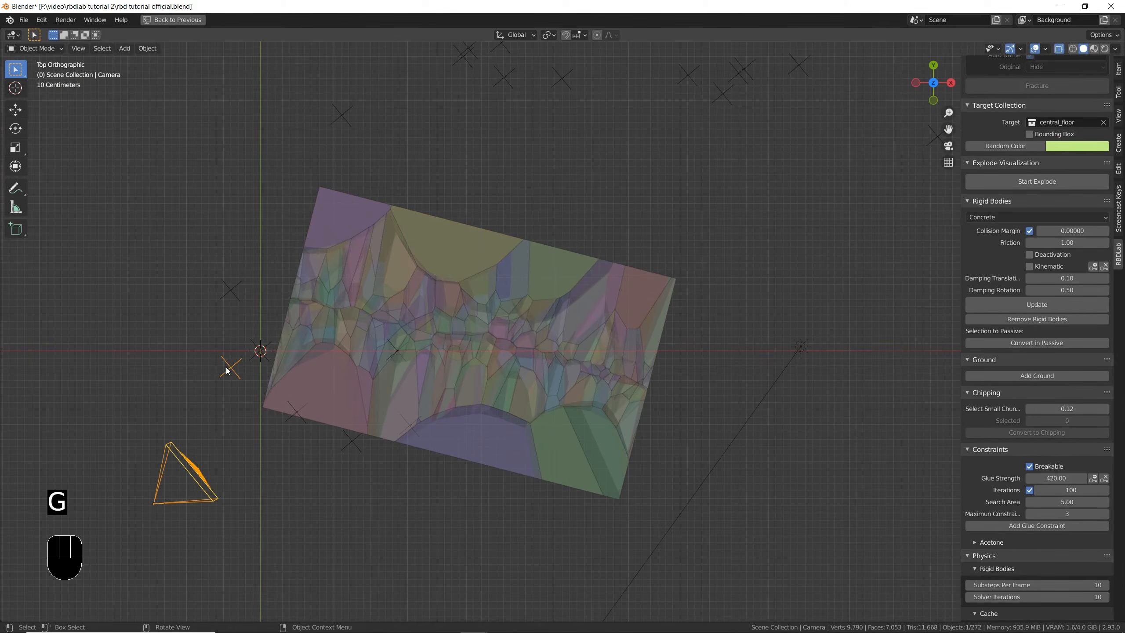
pyautogui.click(1044, 49)
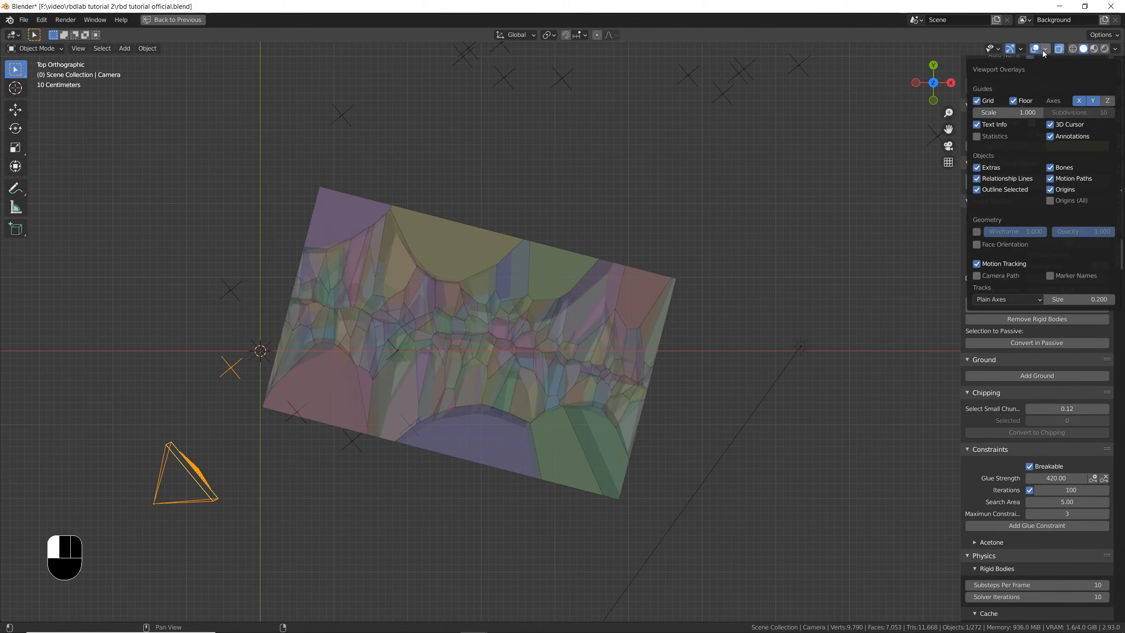
pyautogui.click(985, 265)
pyautogui.hotkey('ctrl', 's')
# - Move the light farther away from the floor in top view
pyautogui.click(800, 345)
pyautogui.press('g')
pyautogui.click(880, 382)
# - Circle-select the chunks around the floor's outer perimeter, leaving the small central ones unselected, and restore the full layout
pyautogui.click(330, 187)
pyautogui.click(330, 187)
pyautogui.click(359, 142)
pyautogui.press('c')
pyautogui.moveTo(344, 177)
pyautogui.mouseDown()
pyautogui.moveTo(610, 232)
pyautogui.moveTo(725, 427)
pyautogui.moveTo(520, 480)
pyautogui.moveTo(295, 416)
pyautogui.moveTo(615, 513)
pyautogui.moveTo(296, 477)
pyautogui.moveTo(267, 211)
pyautogui.mouseUp()
pyautogui.rightClick(267, 211)
pyautogui.moveTo(385, 337); pyautogui.dragTo(503, 369, button='middle')
pyautogui.hotkey('ctrl', 'space')
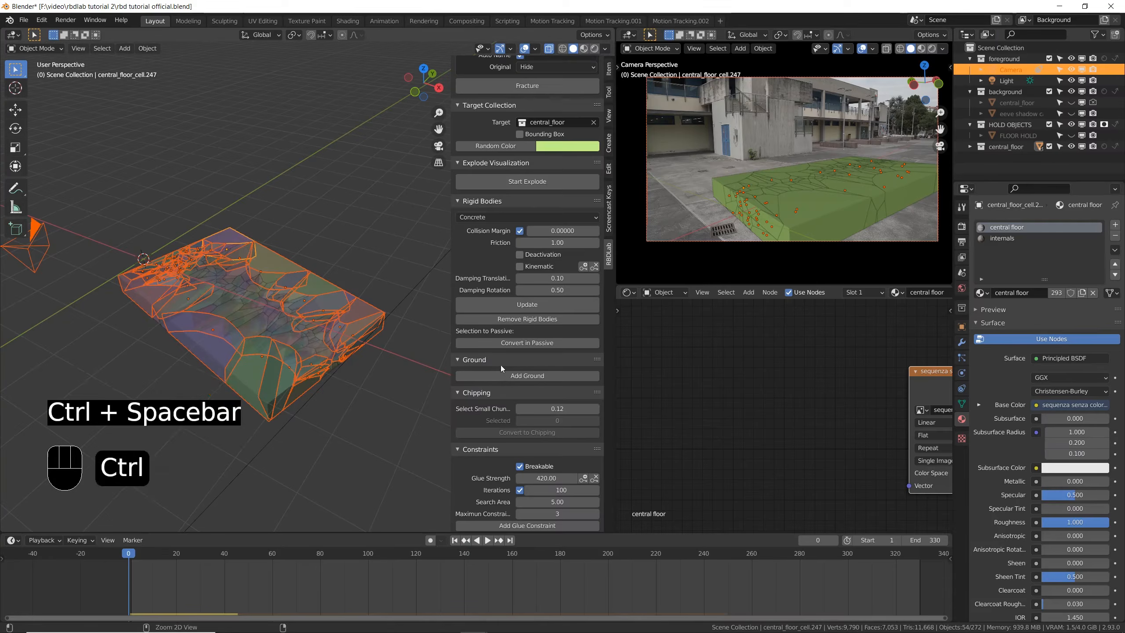
# - Save the file, then convert the selected perimeter chunks to passive rigid bodies
pyautogui.hotkey('ctrl', 's')
pyautogui.scroll(-3, 466, 357)
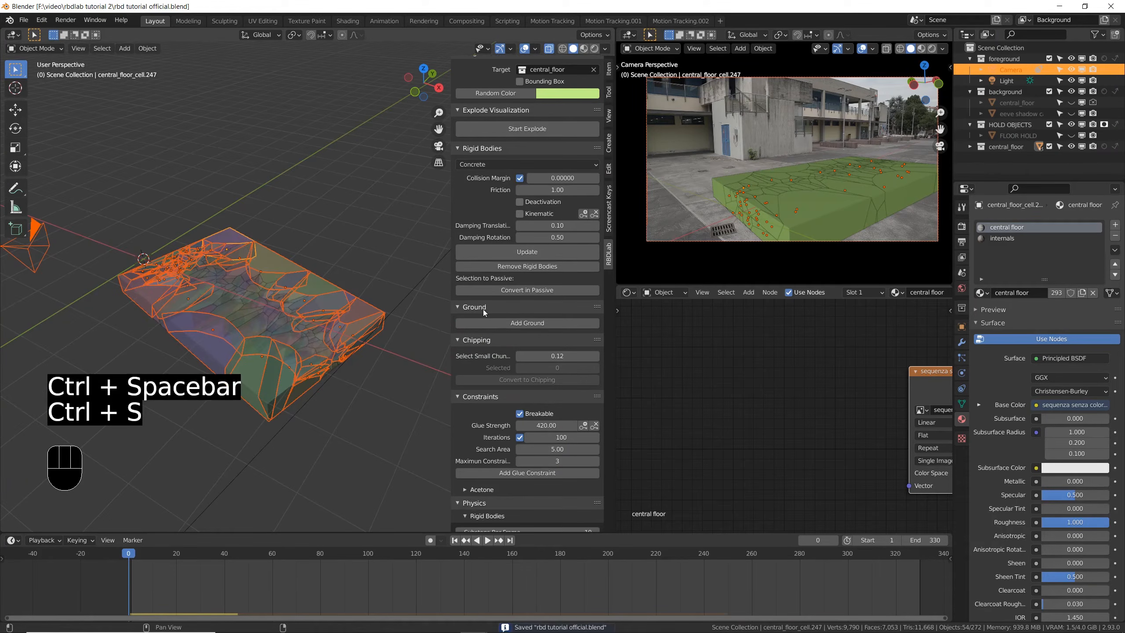
pyautogui.click(505, 291)
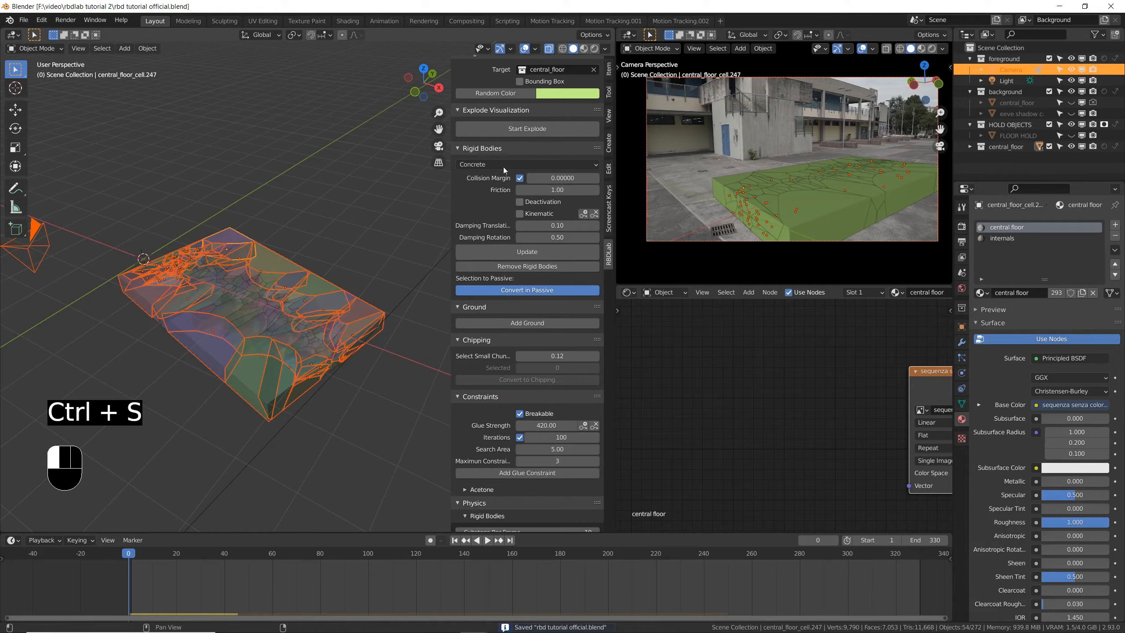
# - Turn off X-ray, switch to Material Preview shading, and play the simulation to check the central collapse, saving the file
pyautogui.click(551, 50)
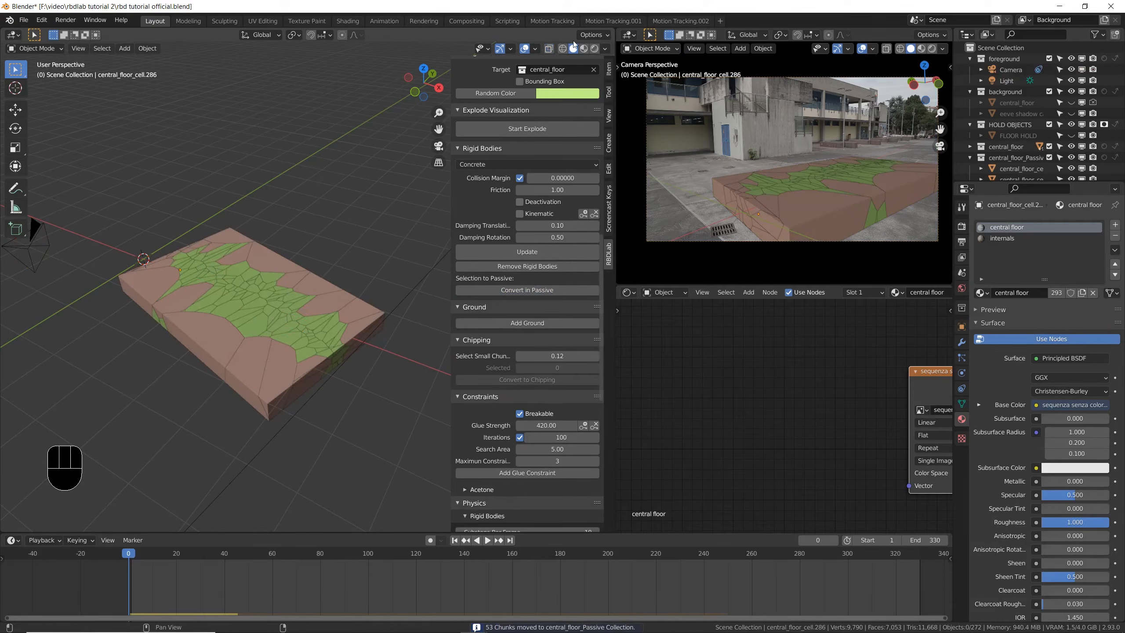
pyautogui.click(583, 49)
pyautogui.hotkey('ctrl', 's')
pyautogui.press('space')
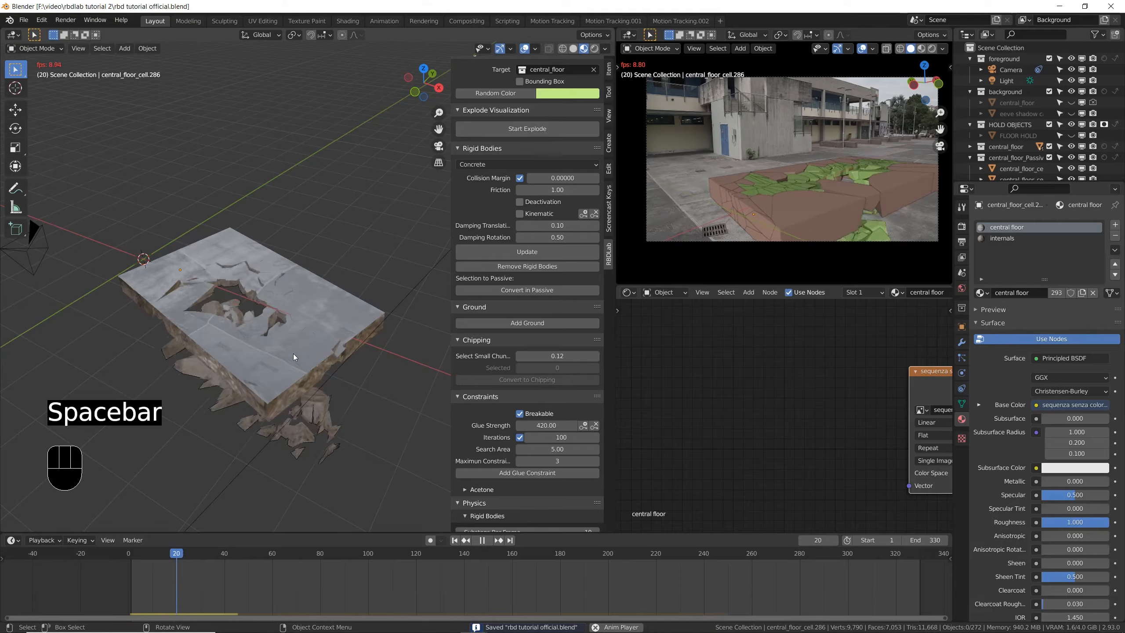
pyautogui.press('Escape')
pyautogui.hotkey('ctrl', 's')
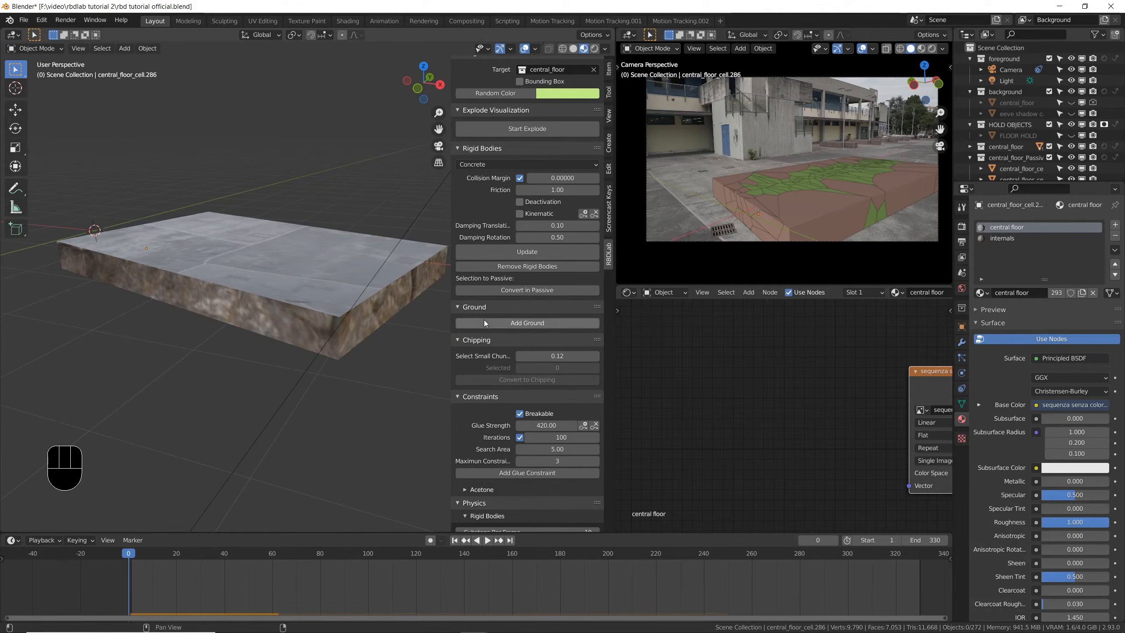
pyautogui.scroll(-6, 485, 302)
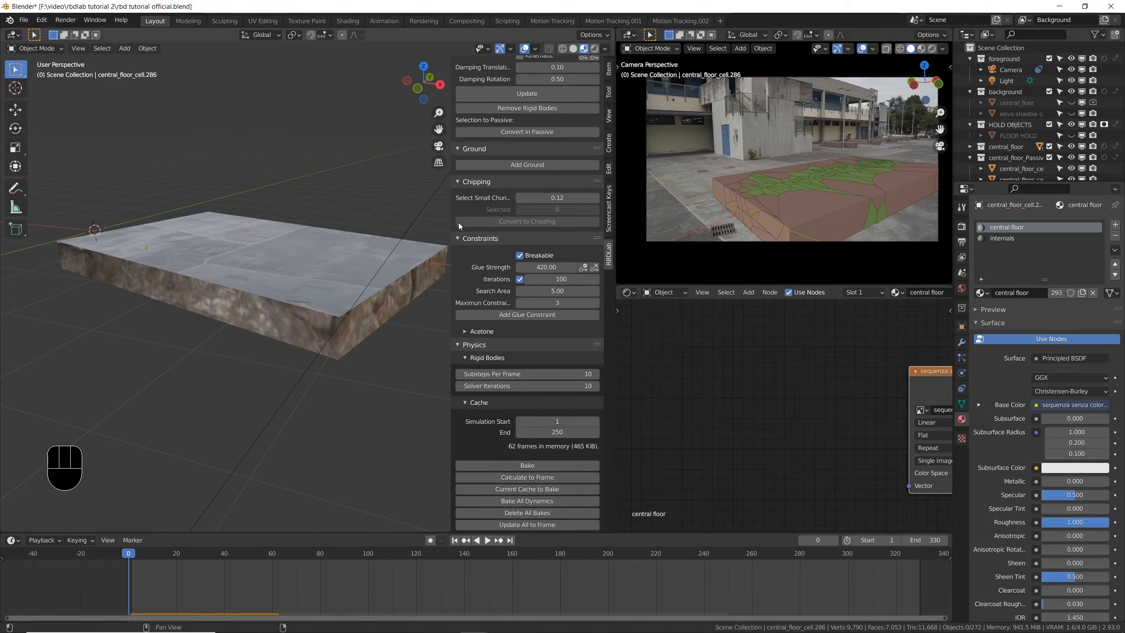
# - Add breakable glue constraints to the floor chunks with glue strength 420, 100 iterations, search area 5.00 and a maximum of 3 constraints
pyautogui.scroll(6, 477, 185)
pyautogui.scroll(-8, 482, 199)
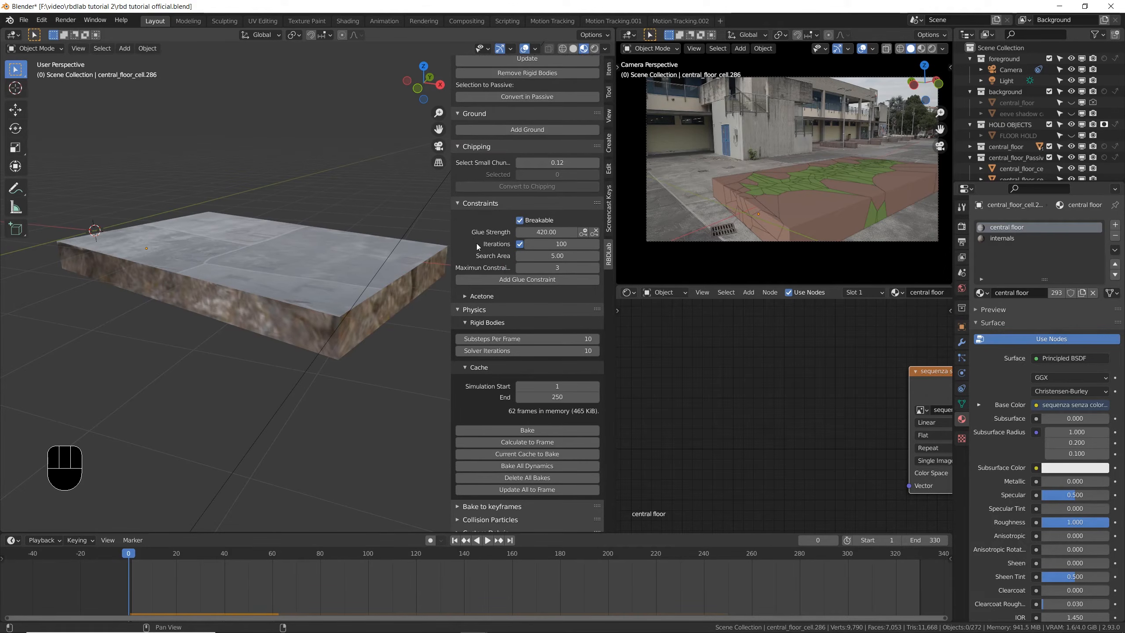
pyautogui.moveTo(394, 262); pyautogui.dragTo(389, 273, button='middle')
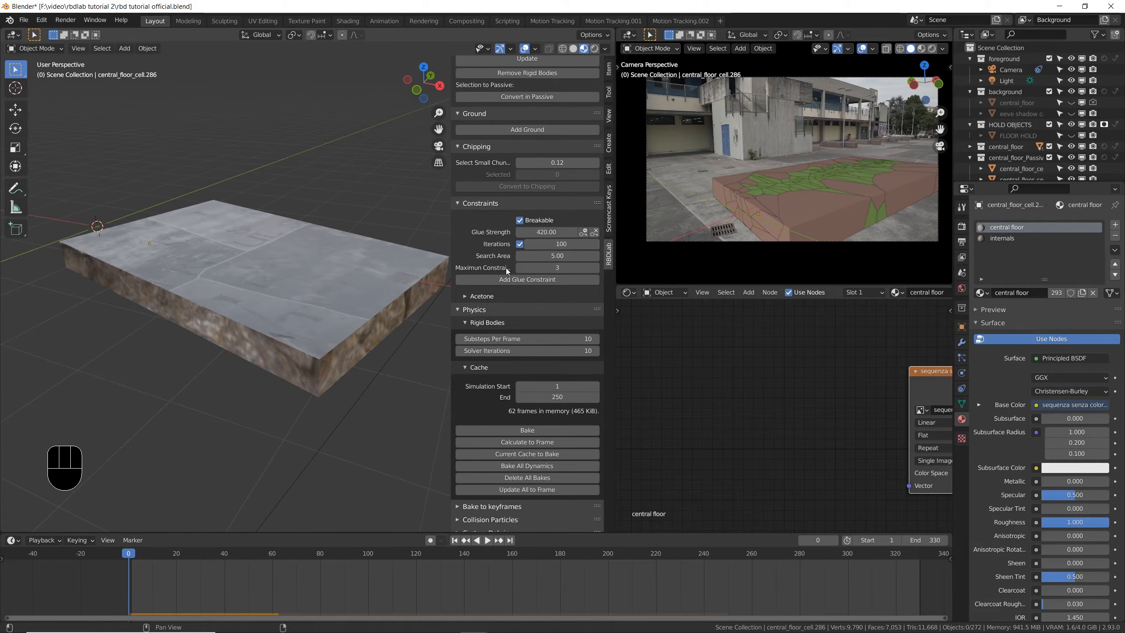
pyautogui.click(525, 279)
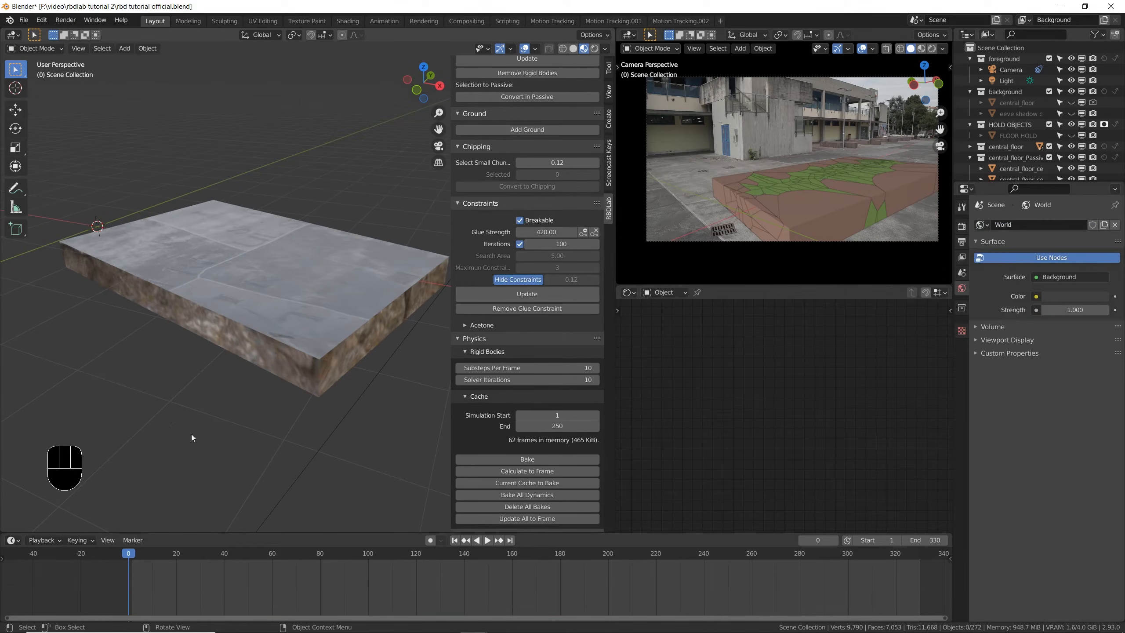
# - Play the simulation to check how the glued floor behaves, then view it through the camera
pyautogui.press('space')
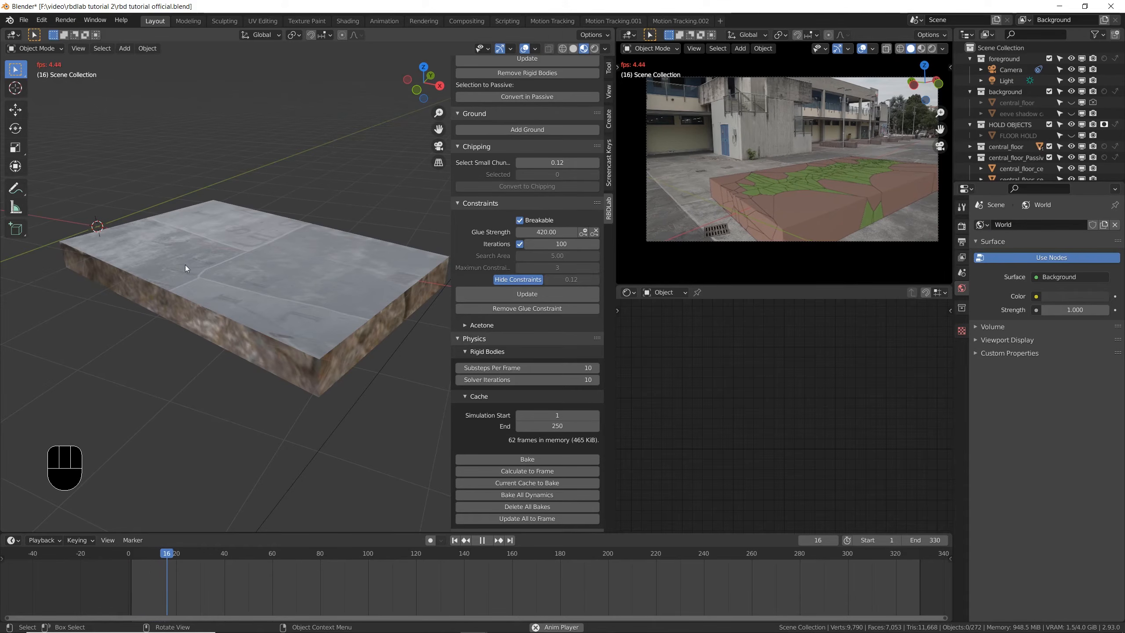
pyautogui.press('Escape')
pyautogui.press('KP_0')
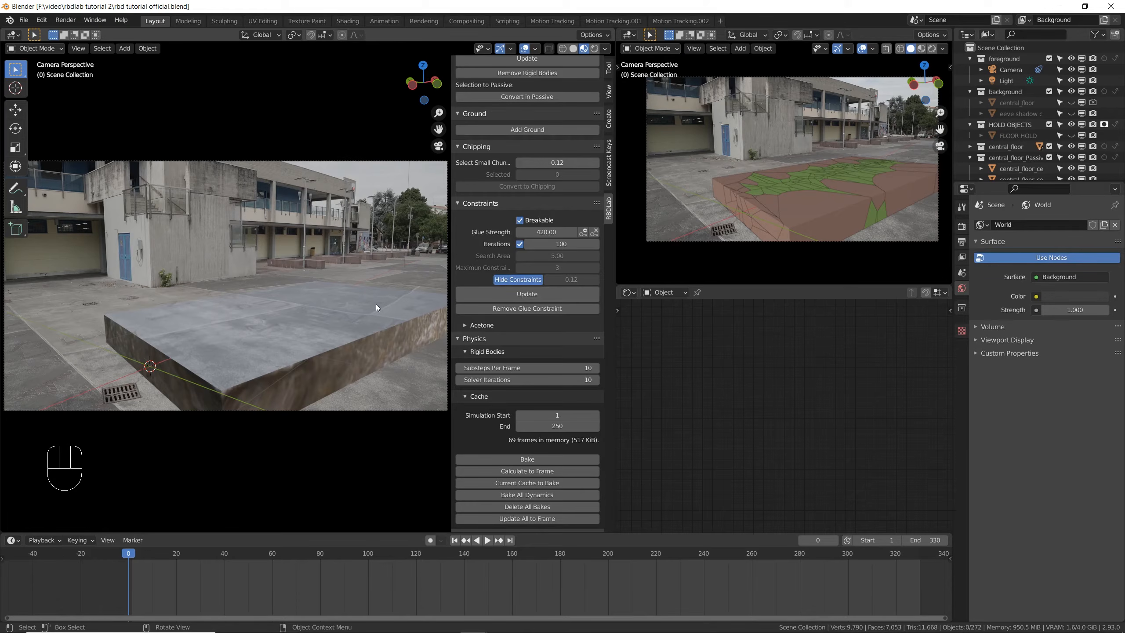
# - Add a UV sphere near the far end of the fractured floor and set it as the Acetone helper
pyautogui.scroll(15, 460, 229)
pyautogui.scroll(-14, 471, 208)
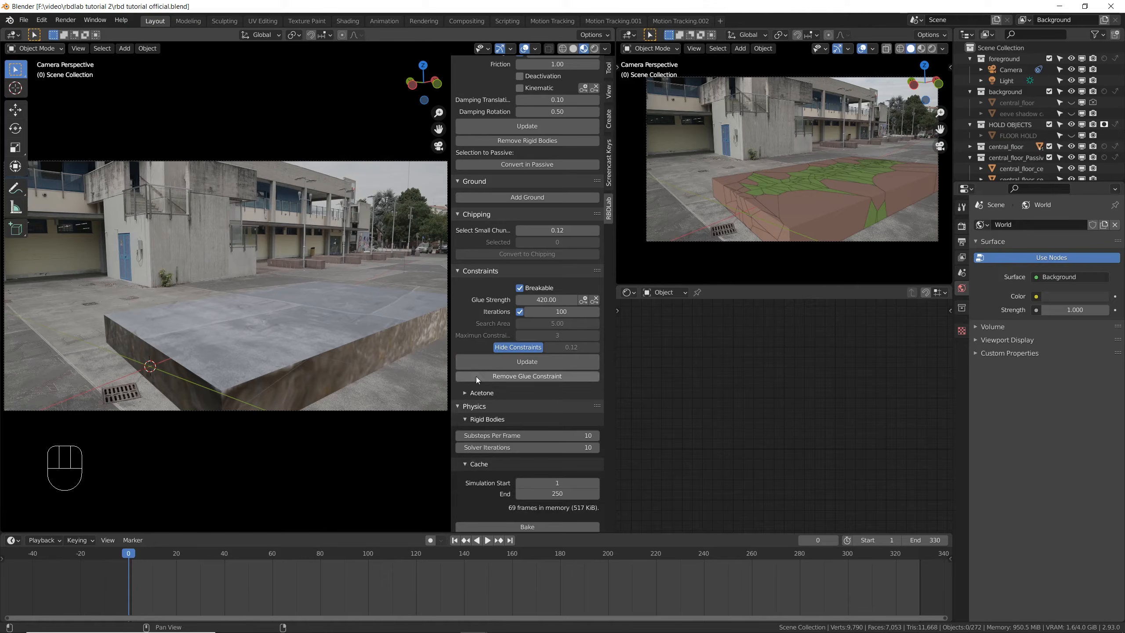
pyautogui.click(466, 394)
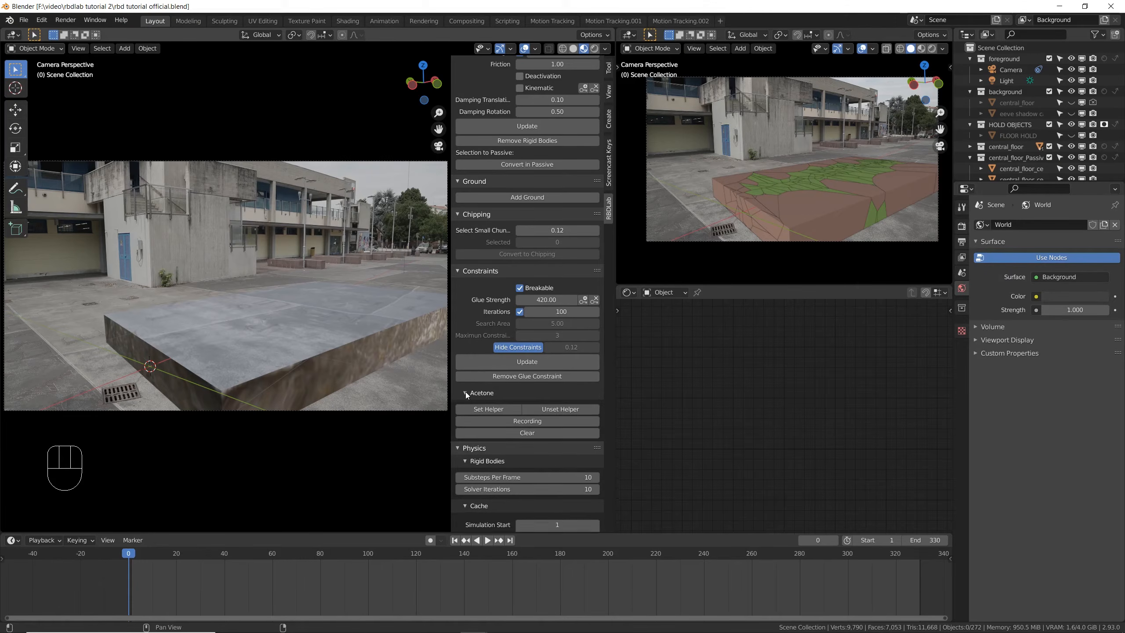
pyautogui.moveTo(344, 306); pyautogui.dragTo(286, 340, button='middle')
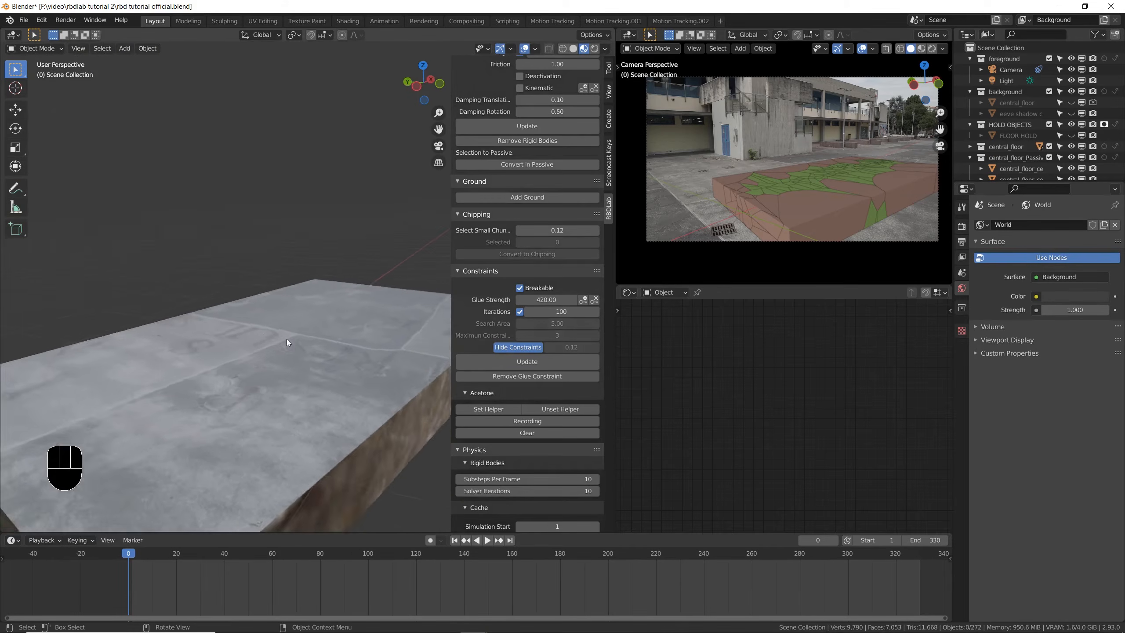
pyautogui.scroll(-6, 271, 346)
pyautogui.scroll(5, 308, 337)
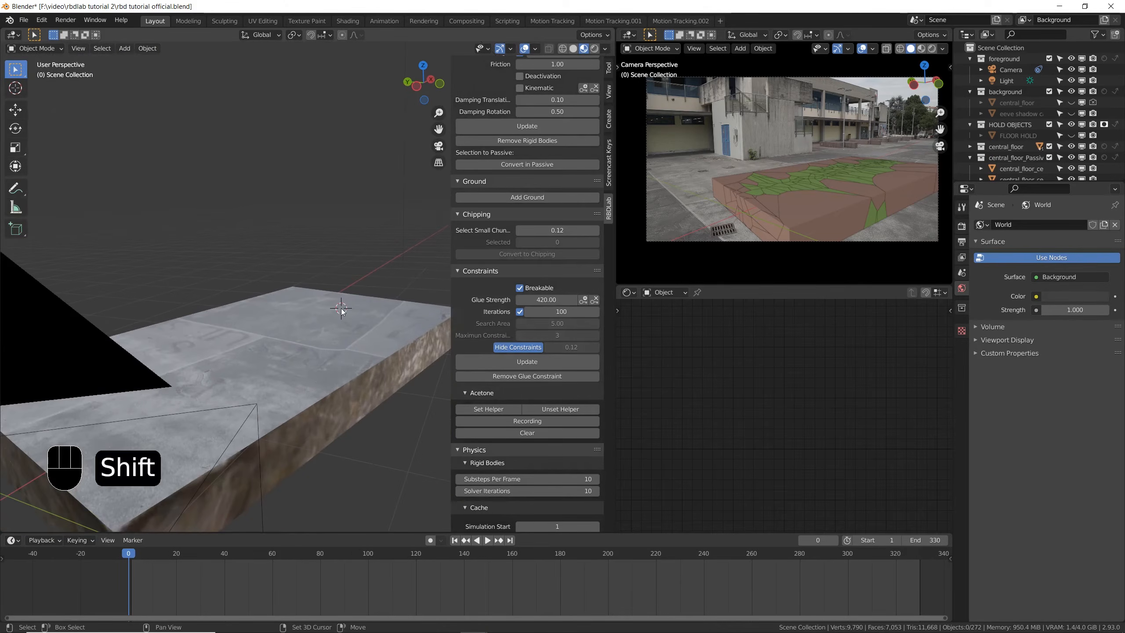
pyautogui.hotkey('shift', 'a')
pyautogui.moveTo(355, 297)
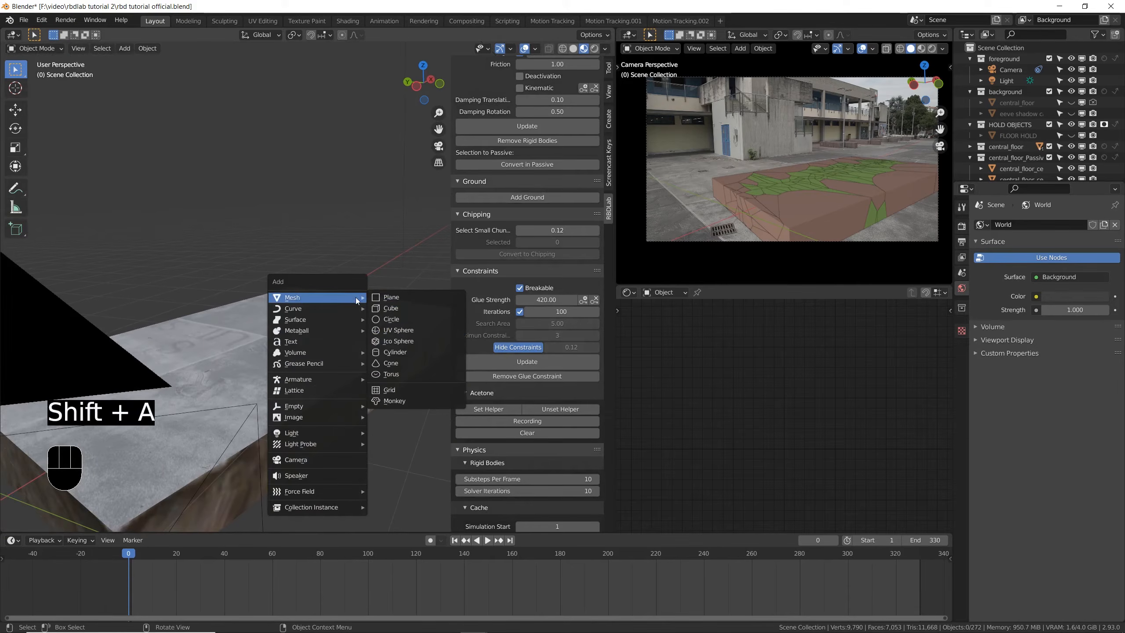
pyautogui.click(397, 330)
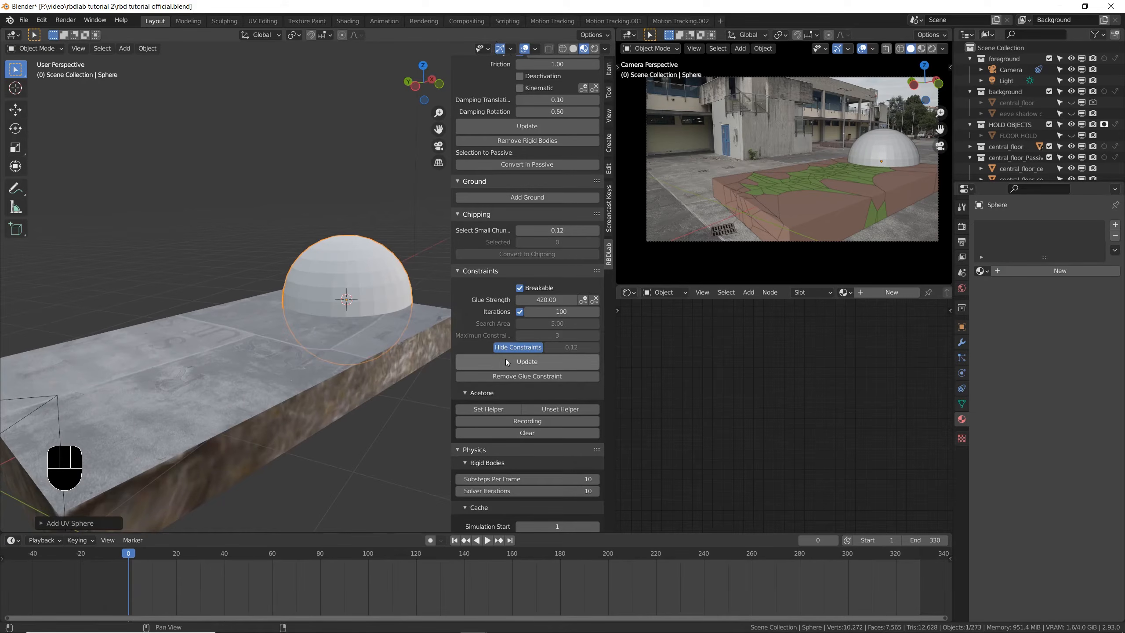
pyautogui.click(499, 410)
# - Switch to top view with solid shading and scale the helper sphere down until it covers only a small patch of central chunks
pyautogui.moveTo(357, 324); pyautogui.dragTo(324, 318, button='middle')
pyautogui.press('g')
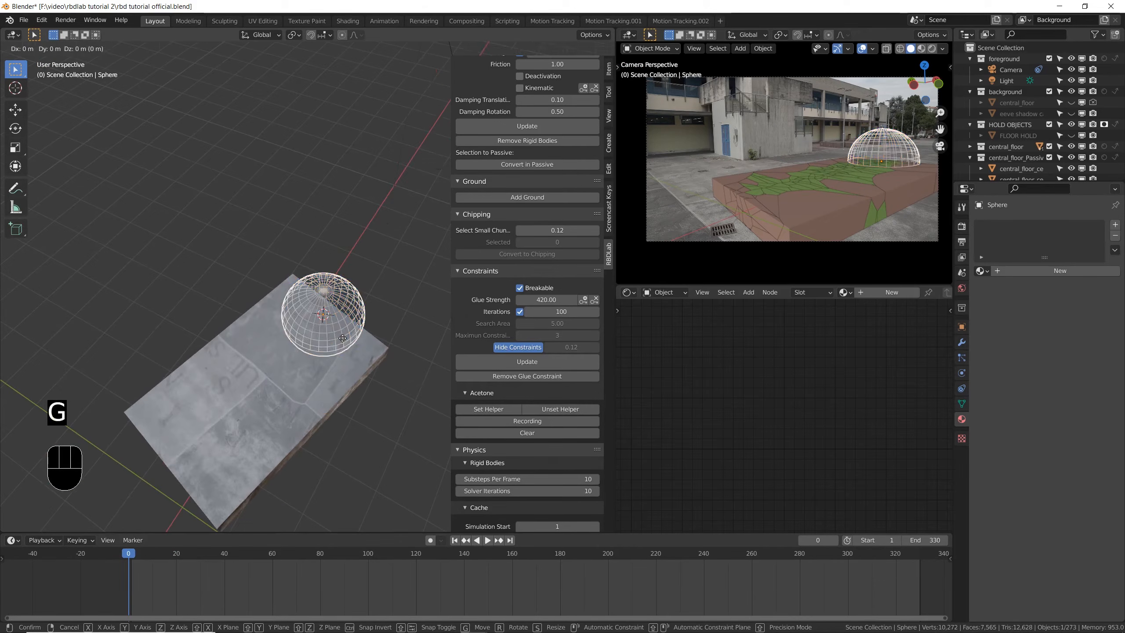
pyautogui.rightClick(344, 342)
pyautogui.press('KP_7')
pyautogui.press('s')
pyautogui.click(348, 317)
pyautogui.scroll(1, 347, 316)
pyautogui.click(573, 49)
pyautogui.press('s')
pyautogui.click(348, 330)
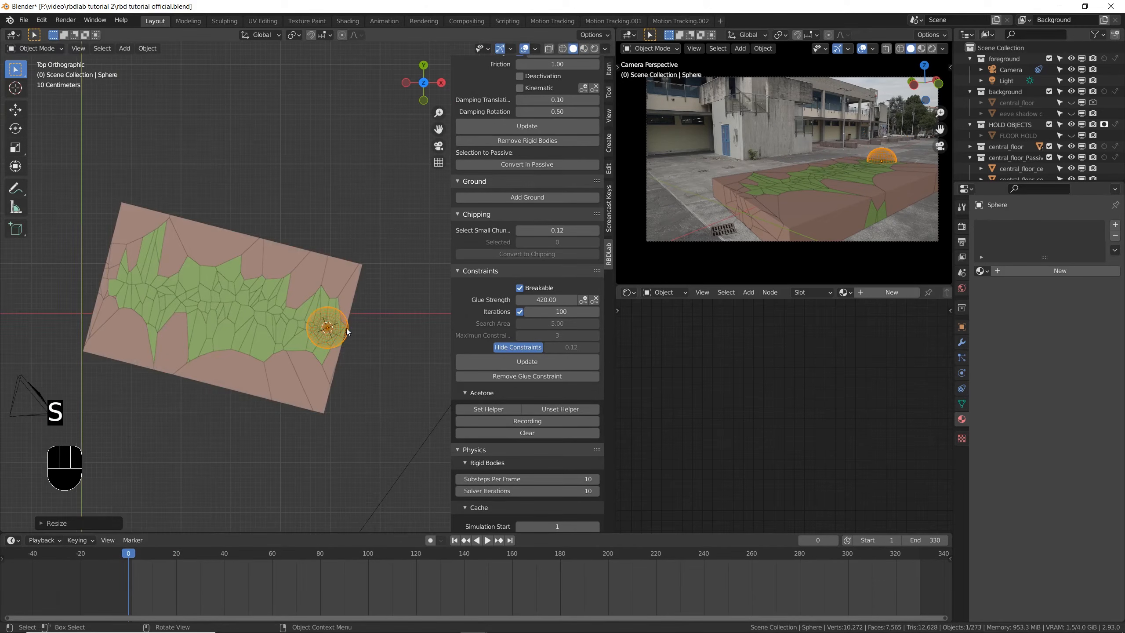
# - Move the helper sphere about 0.65 m to the floor's outer edge and insert a location keyframe at frame 0
pyautogui.press('g')
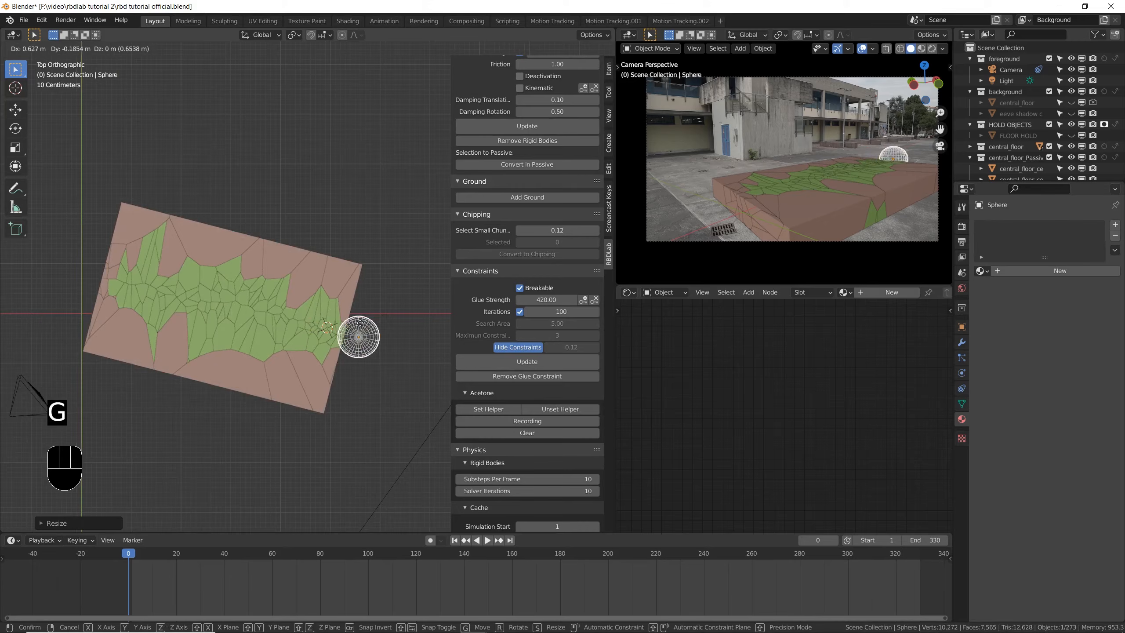
pyautogui.click(358, 319)
pyautogui.moveTo(358, 319); pyautogui.dragTo(357, 346, button='middle')
pyautogui.press('KP_7')
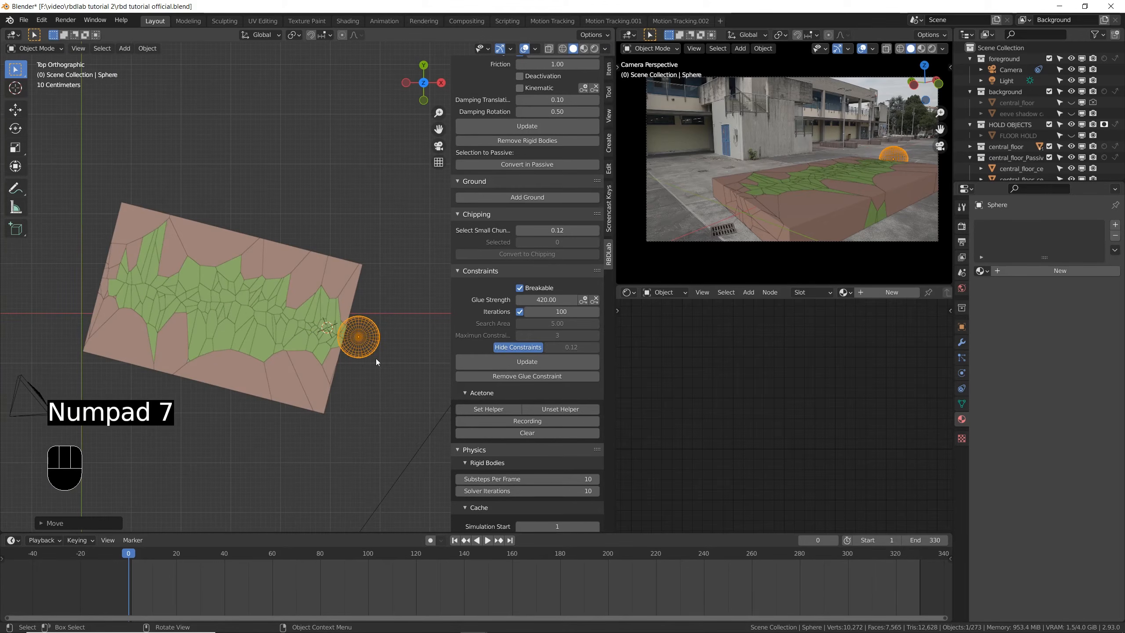
pyautogui.press('i')
pyautogui.click(373, 335)
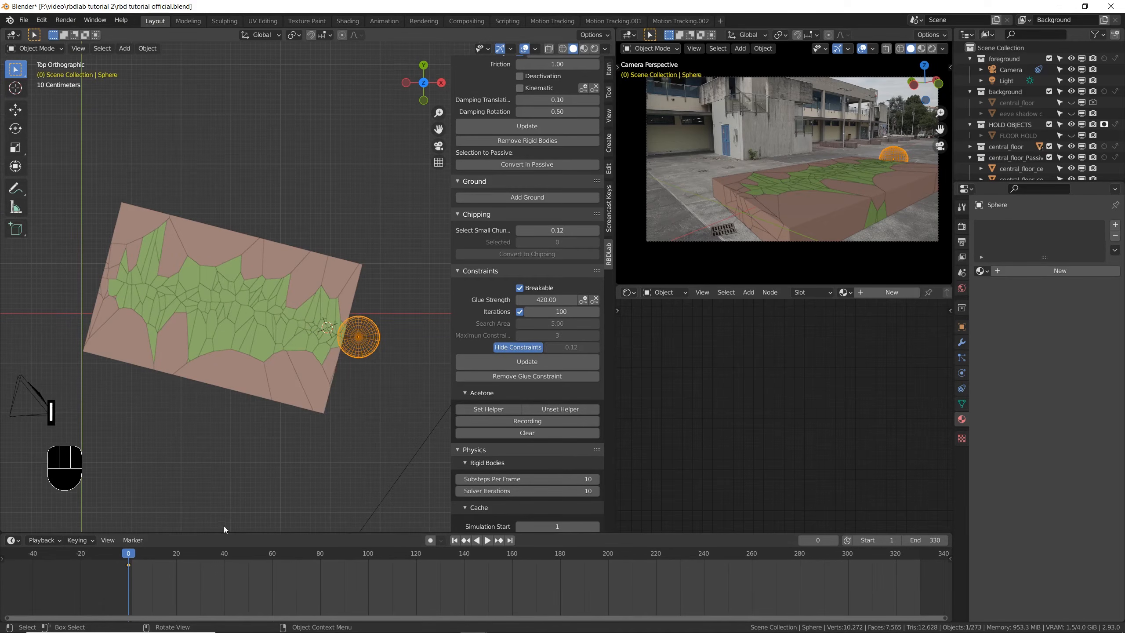
# - Move the sphere across the fractured area past the floor's opposite end at frame 120, keyframe its location, and return to frame 0
pyautogui.click(416, 555)
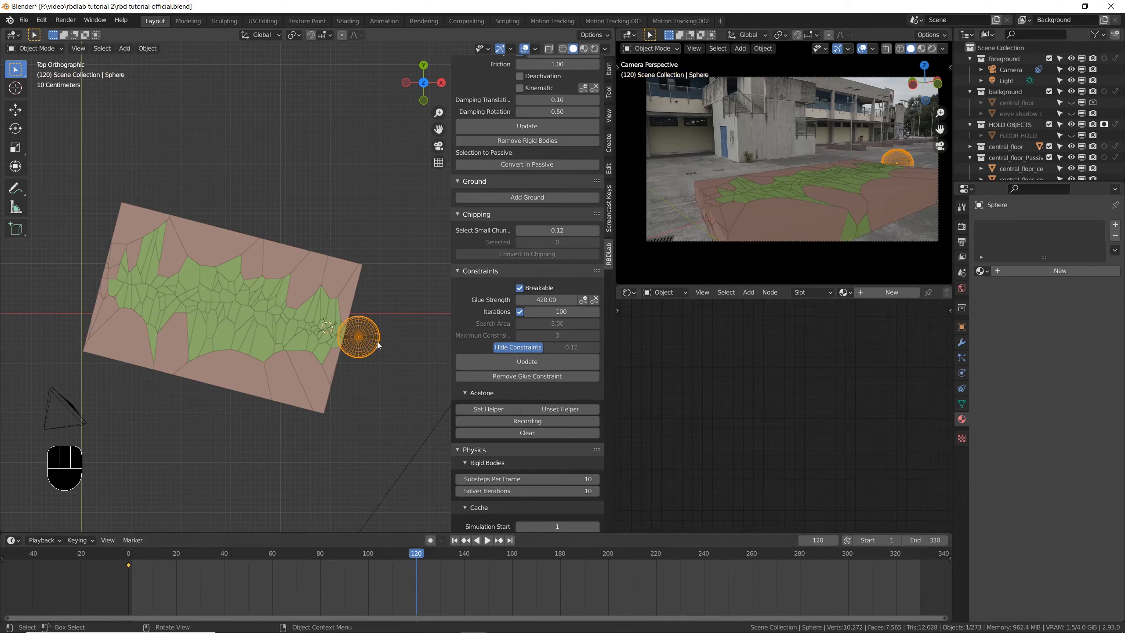
pyautogui.press('g')
pyautogui.click(75, 270)
pyautogui.press('i')
pyautogui.click(125, 278)
pyautogui.press('Down')
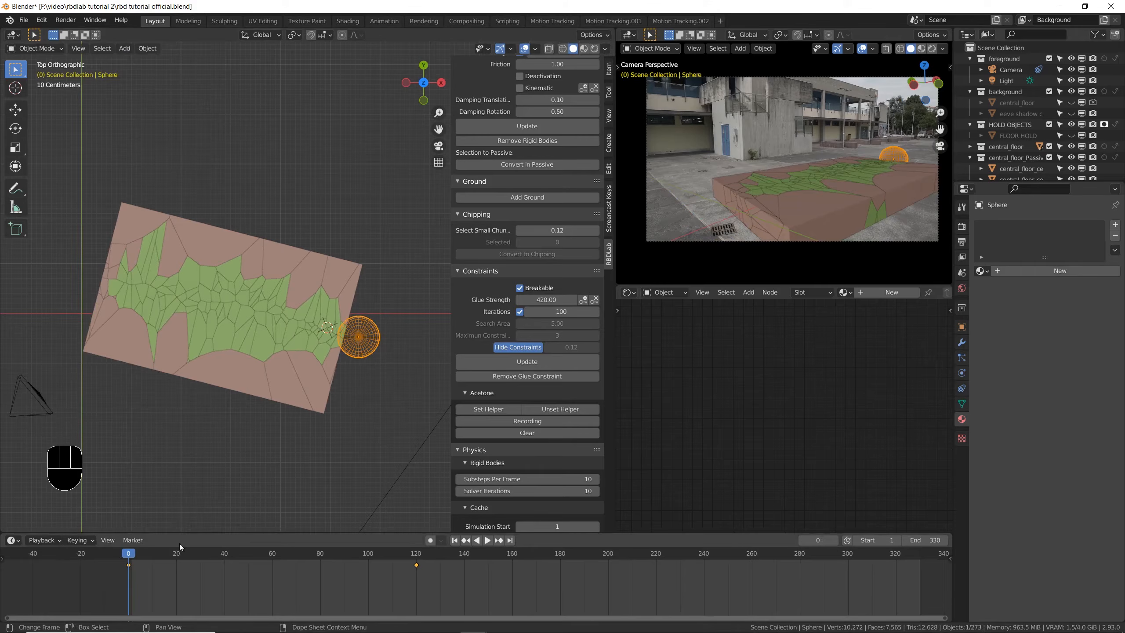
# - Disable the Rigid Body World and play the animation to check the sphere's path across the floor
pyautogui.click(961, 272)
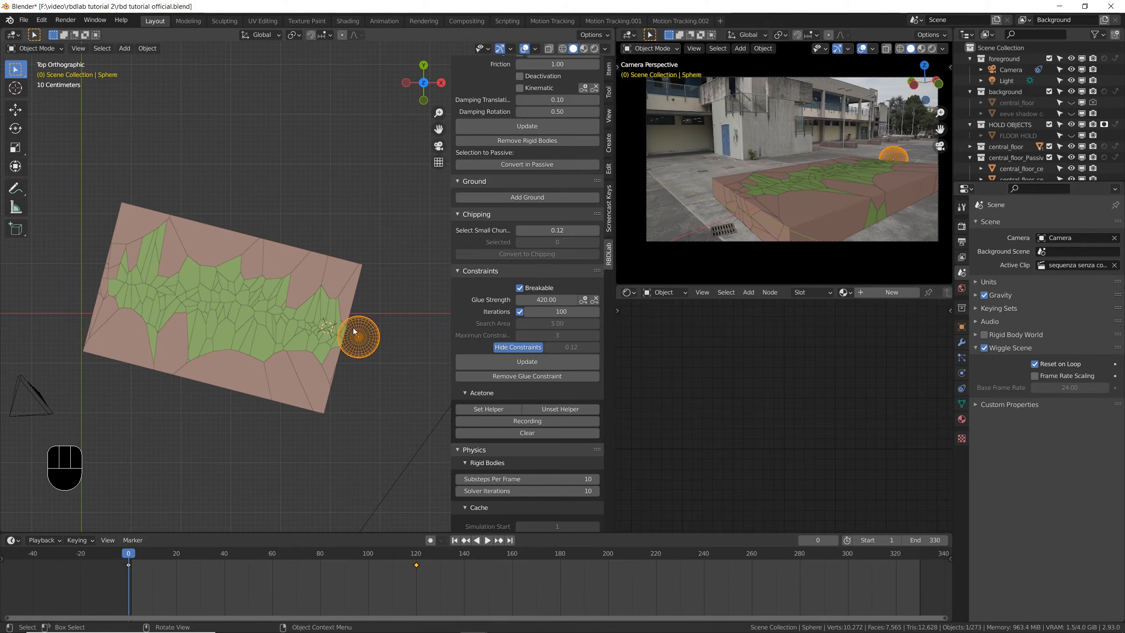
pyautogui.press('space')
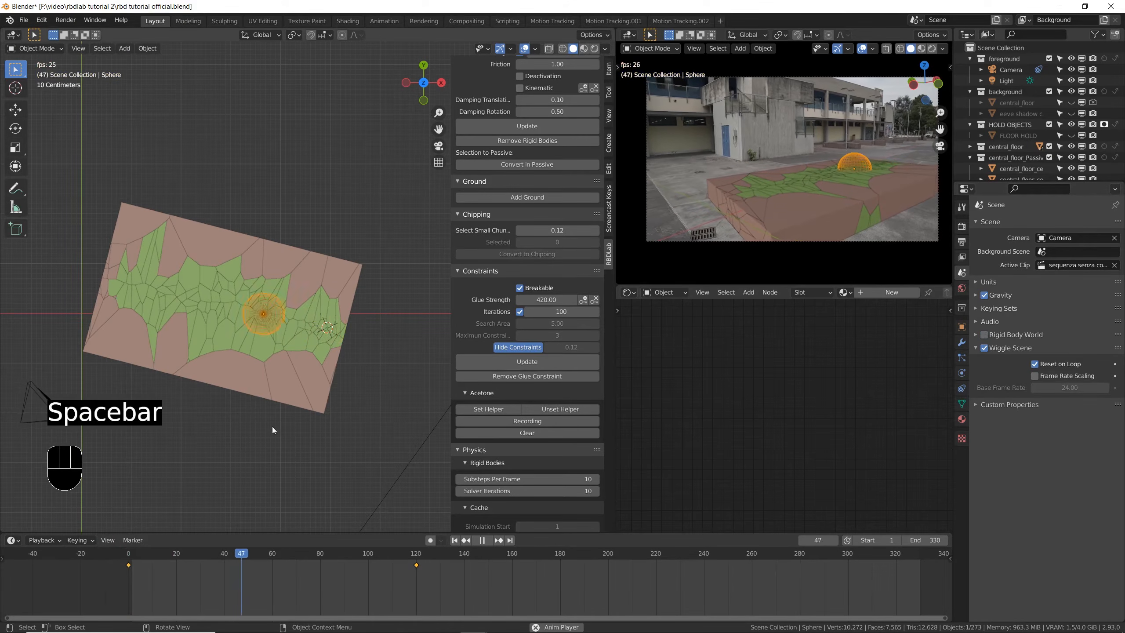
pyautogui.press('Escape')
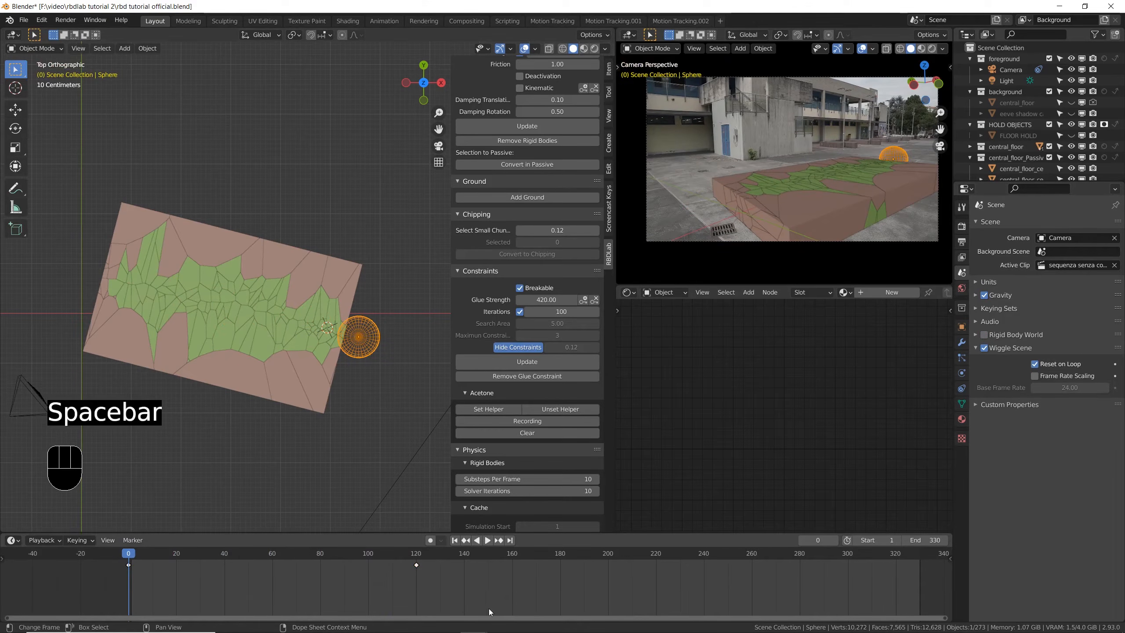
# - Shift both of the sphere's keyframes forward by 39 frames
pyautogui.press('a')
pyautogui.press('g')
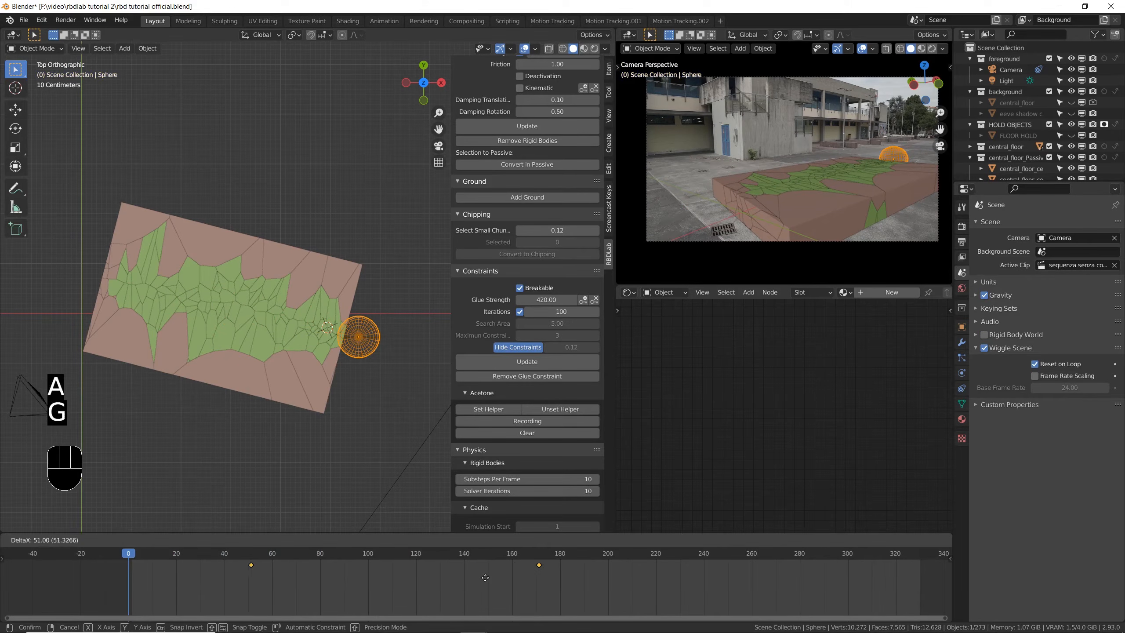
pyautogui.click(457, 579)
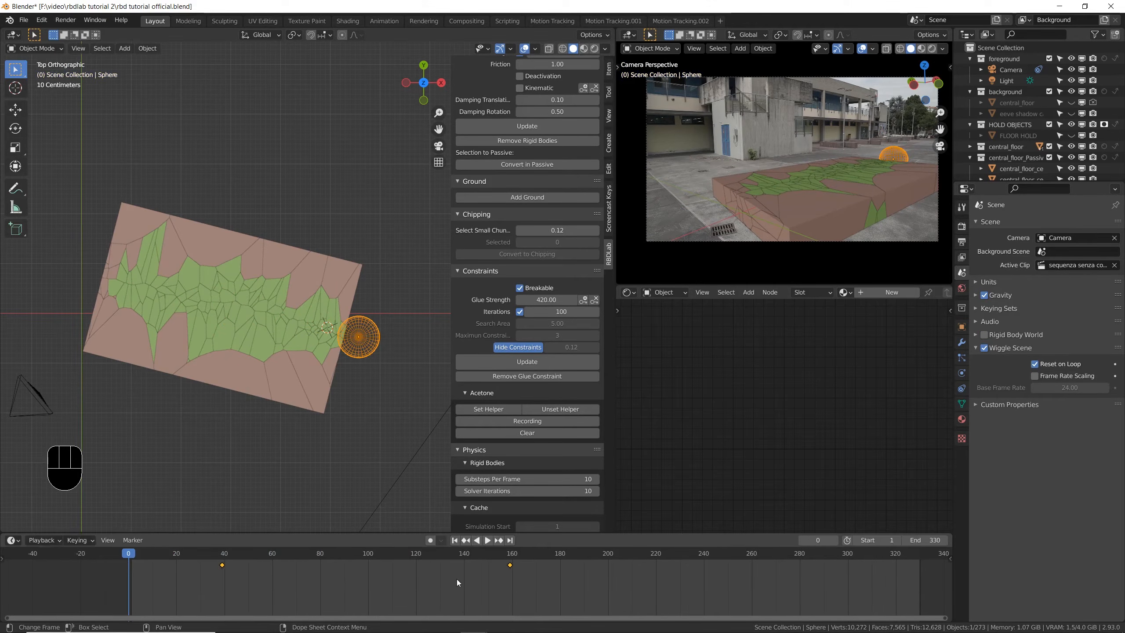
# - At frame 39, move the sphere about 0.4 m farther outward so it clears the floor, and keyframe its location there
pyautogui.scroll(5, 338, 344)
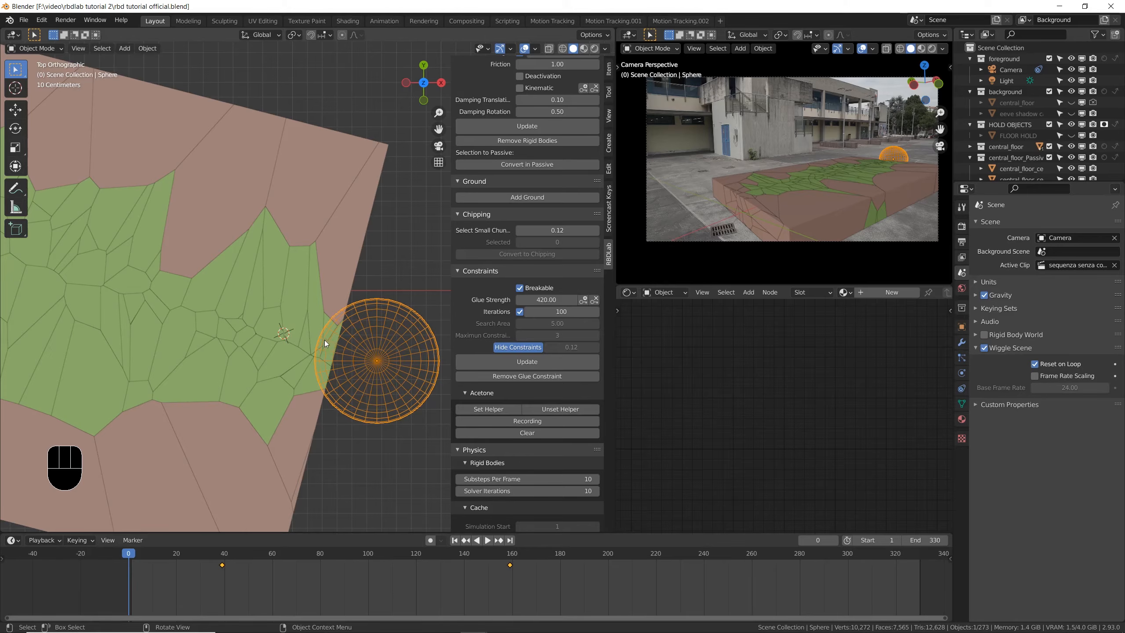
pyautogui.scroll(-3, 329, 356)
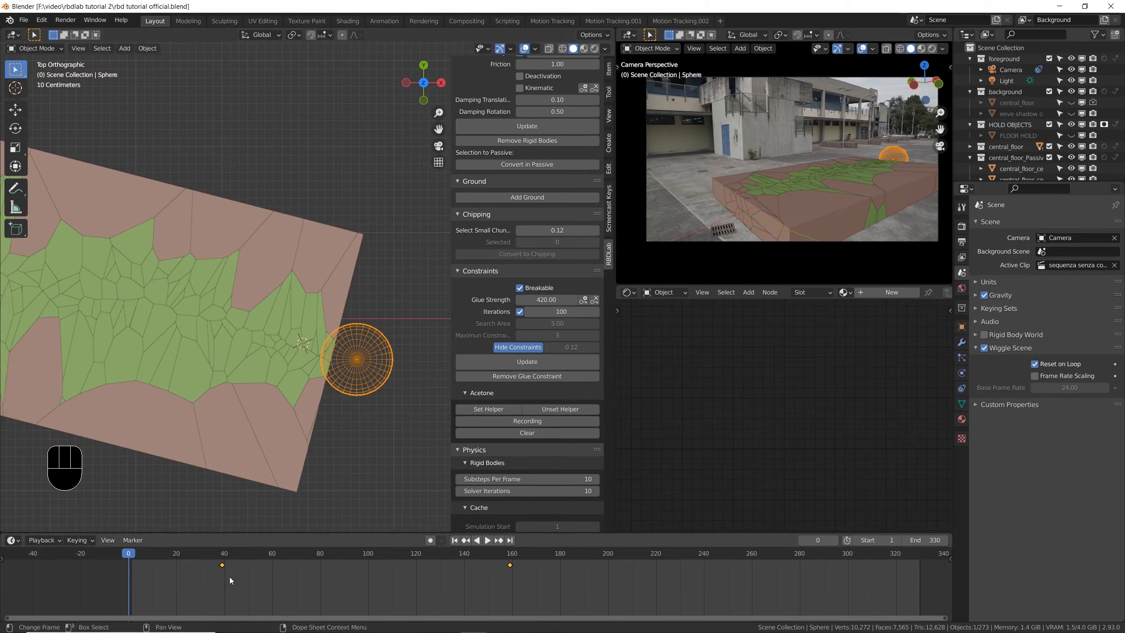
pyautogui.click(222, 557)
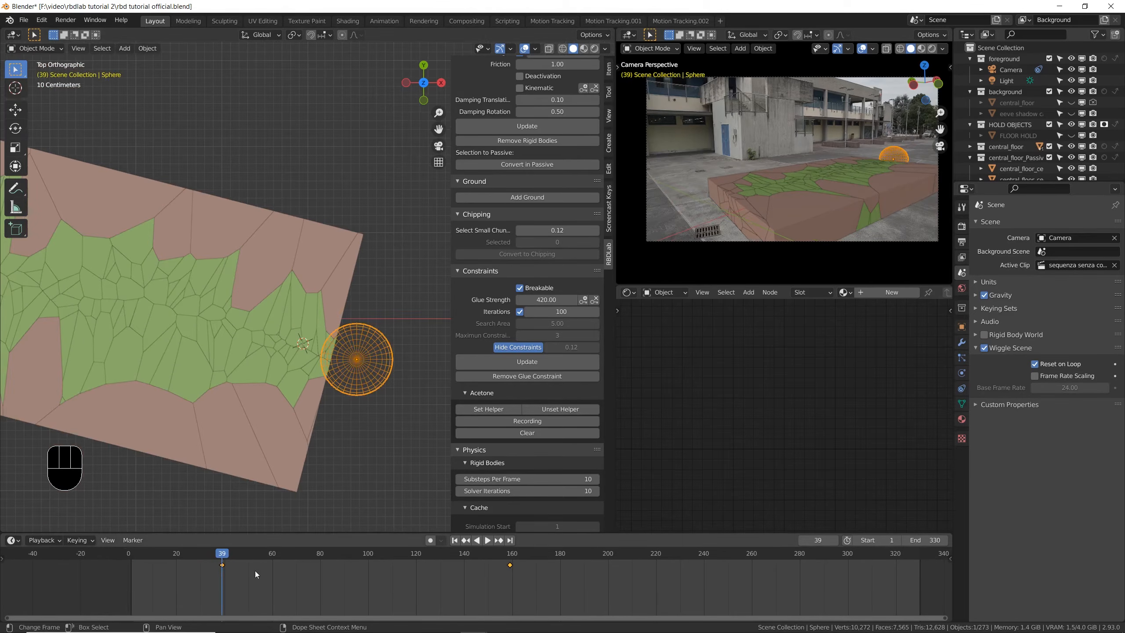
pyautogui.scroll(-3, 352, 387)
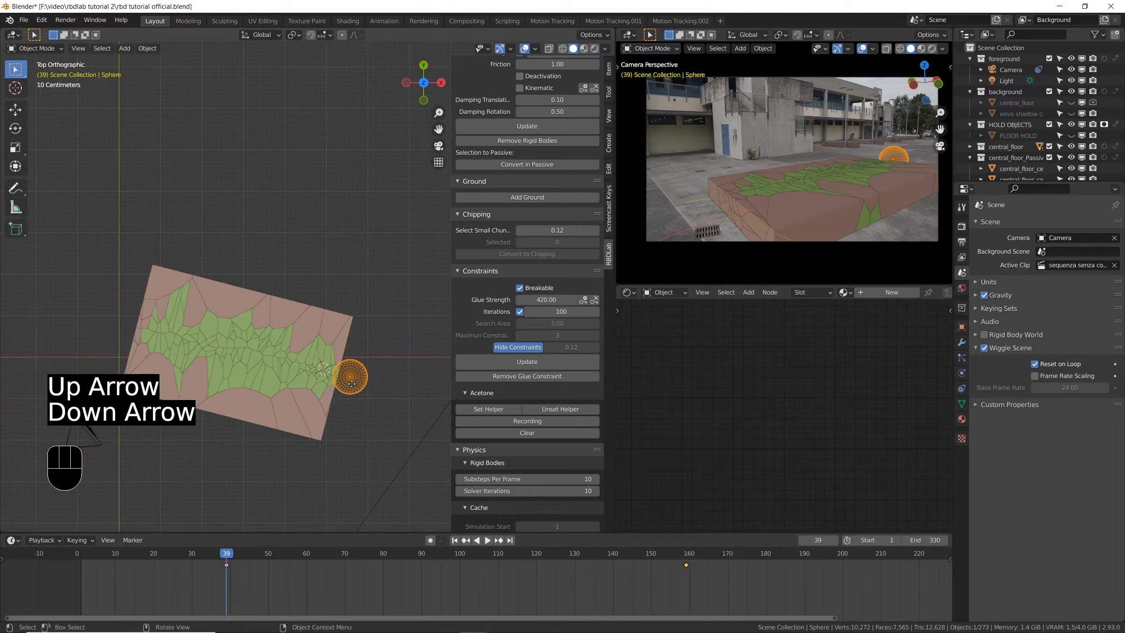
pyautogui.press('g')
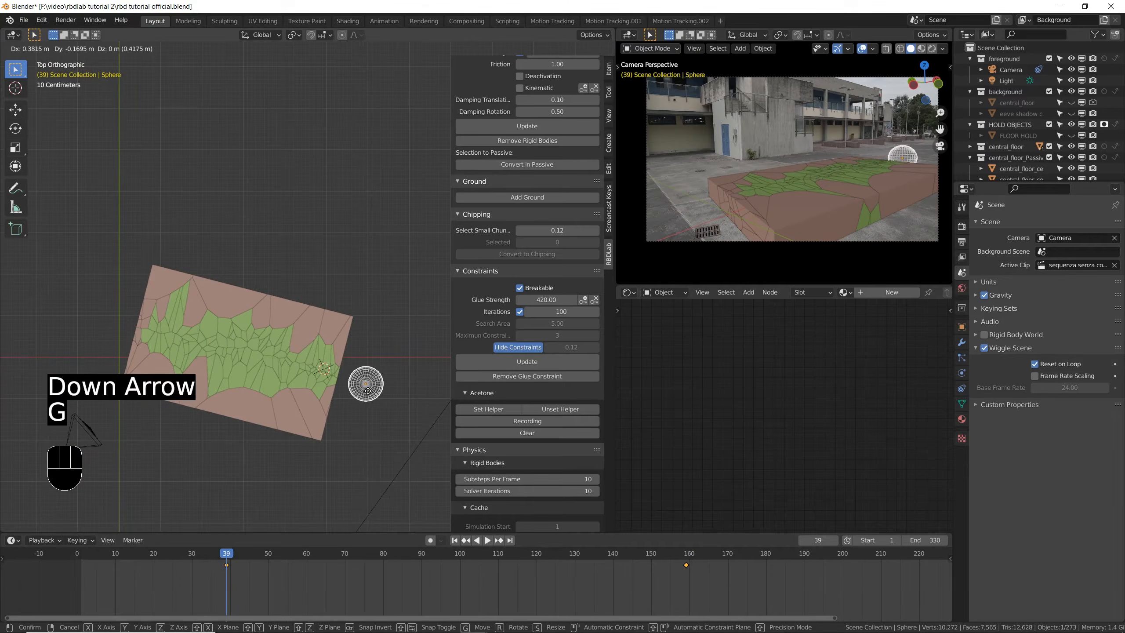
pyautogui.click(372, 396)
pyautogui.press('i')
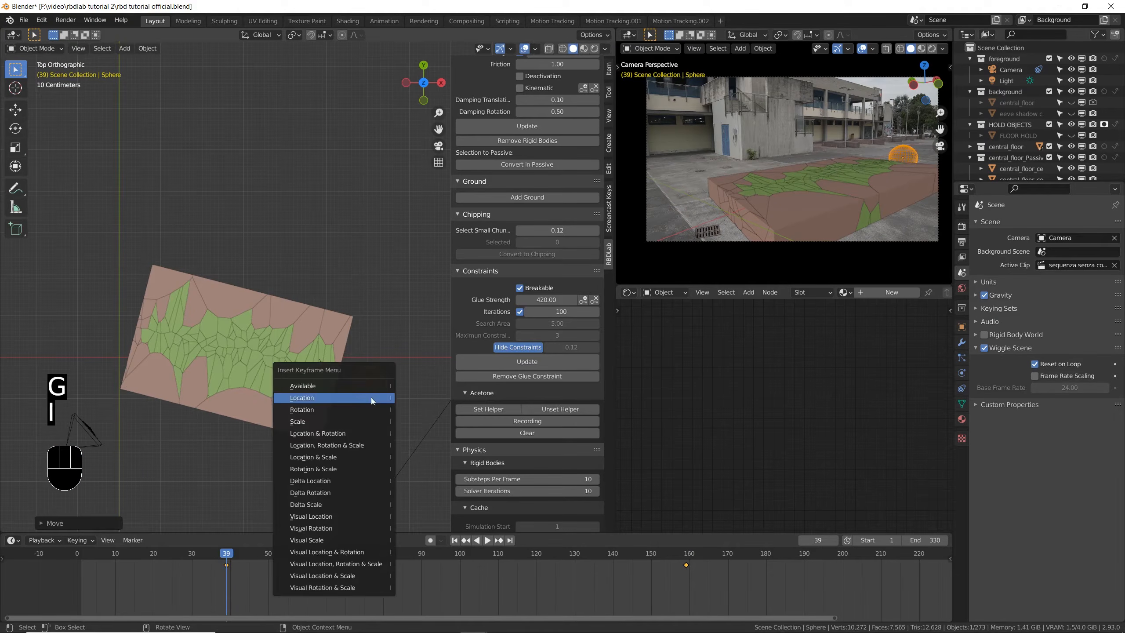
pyautogui.click(371, 399)
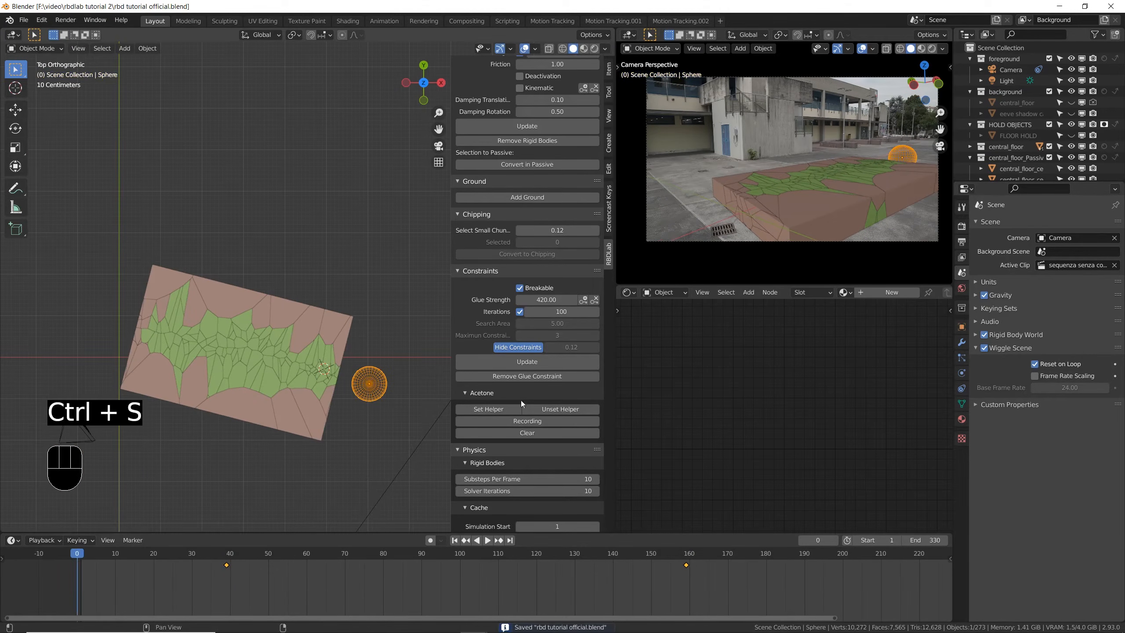
# - Record the Acetone effect along the sphere's animated path, stop after the pass, and save the file
pyautogui.click(526, 421)
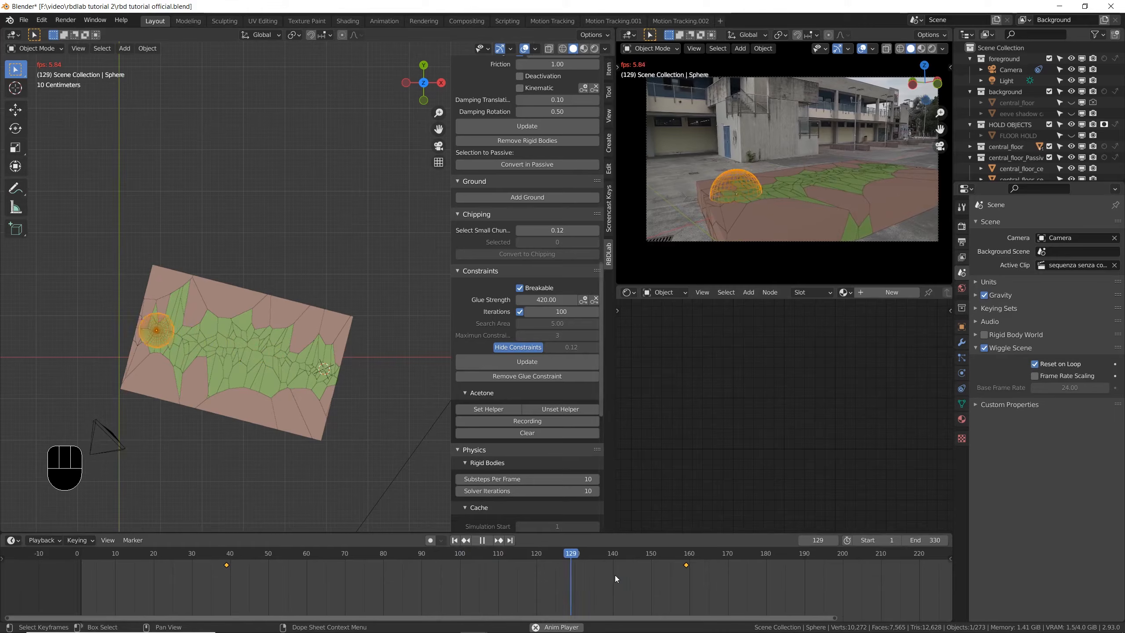
pyautogui.press('Escape')
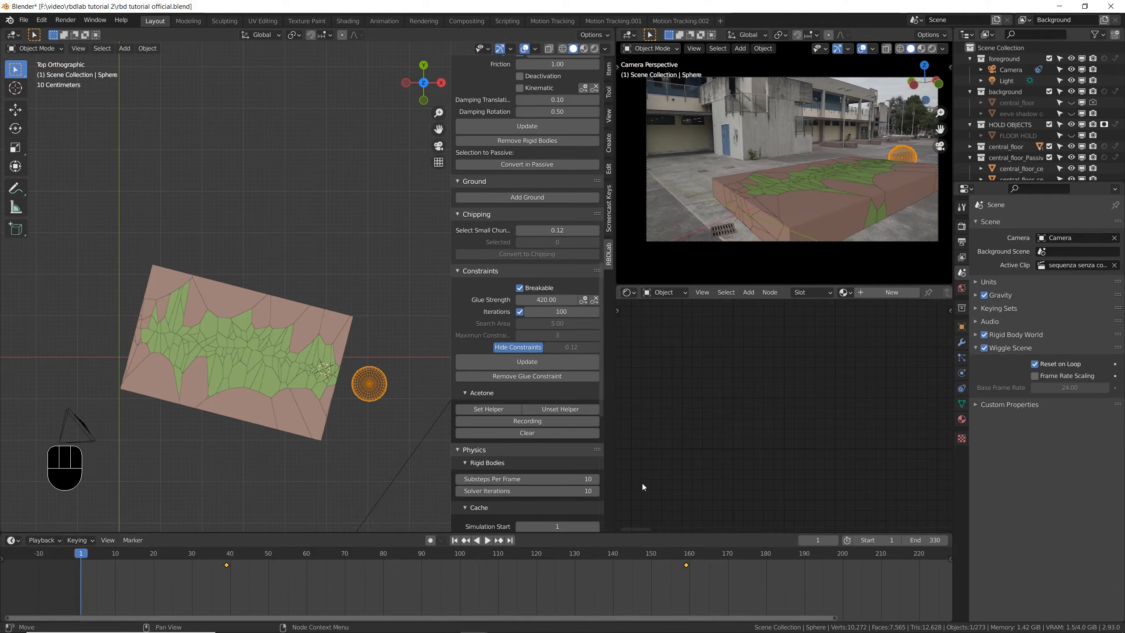
pyautogui.hotkey('ctrl', 's')
# - Play the recorded simulation in perspective to check the progressive collapse, save the file, and inspect the sphere at frame 0
pyautogui.press('space')
pyautogui.moveTo(313, 517); pyautogui.dragTo(289, 424, button='middle')
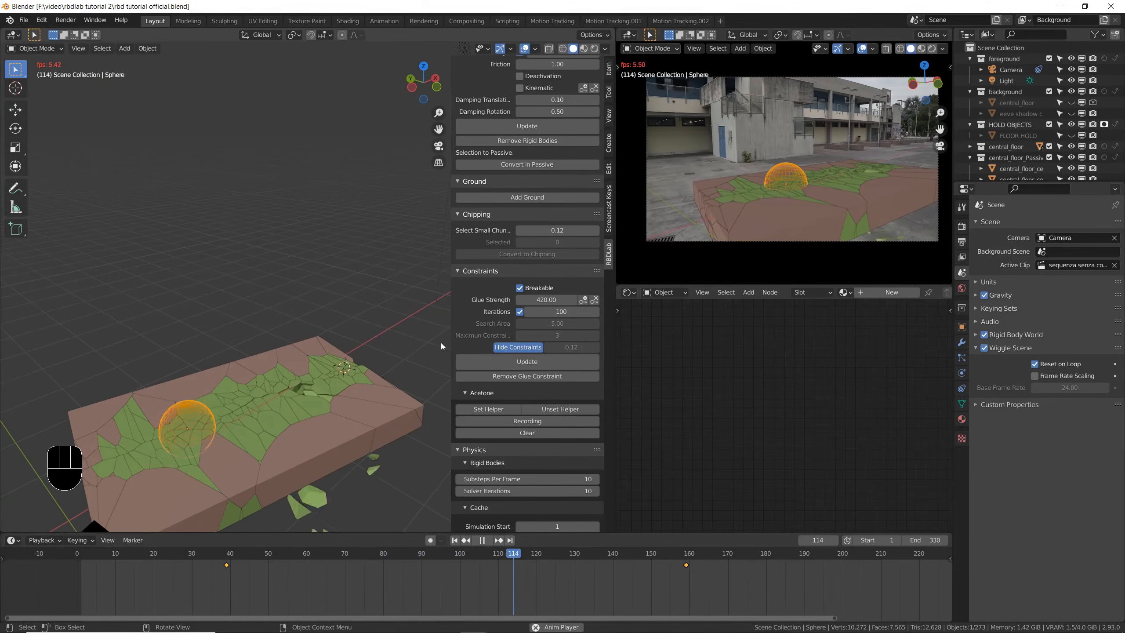
pyautogui.hotkey('ctrl', 's')
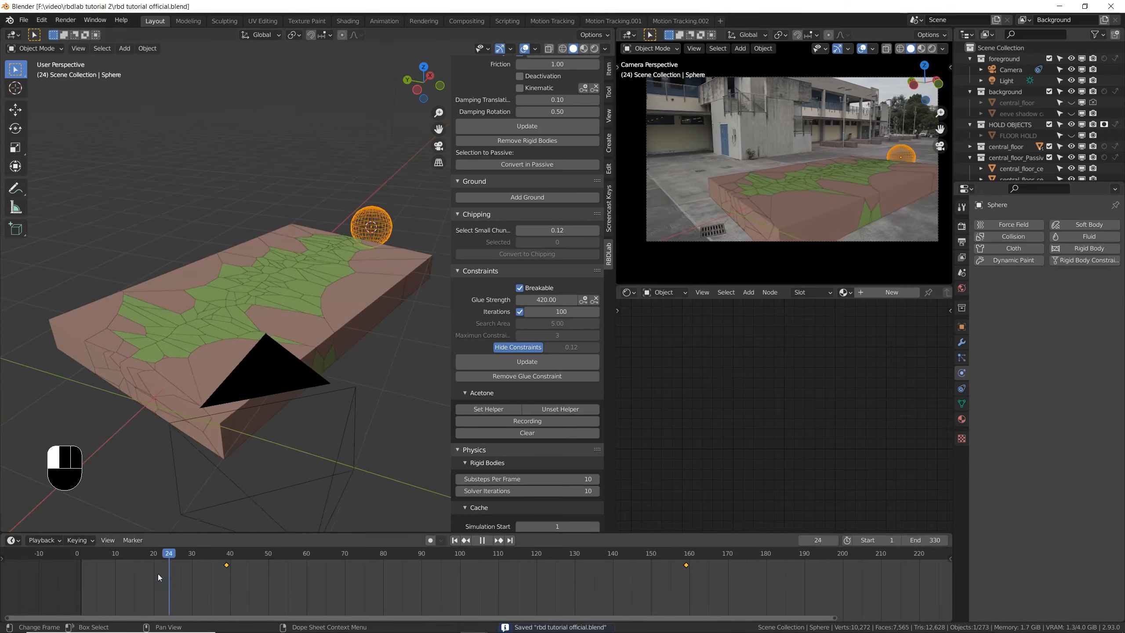
pyautogui.moveTo(158, 577); pyautogui.dragTo(1, 579)
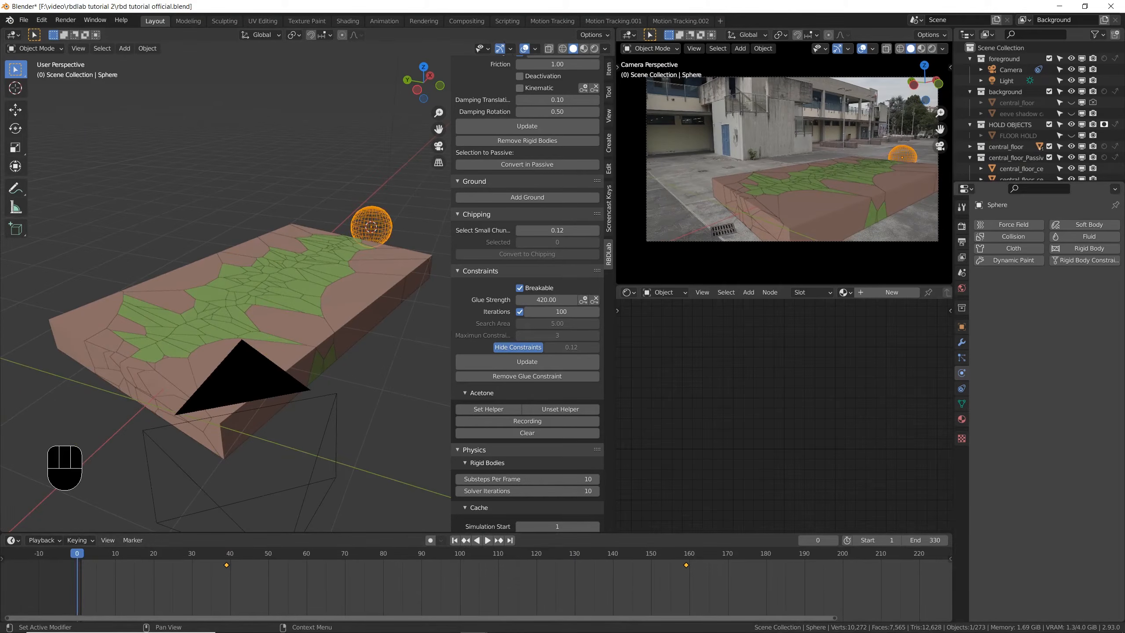
pyautogui.moveTo(337, 283); pyautogui.dragTo(329, 257, button='middle')
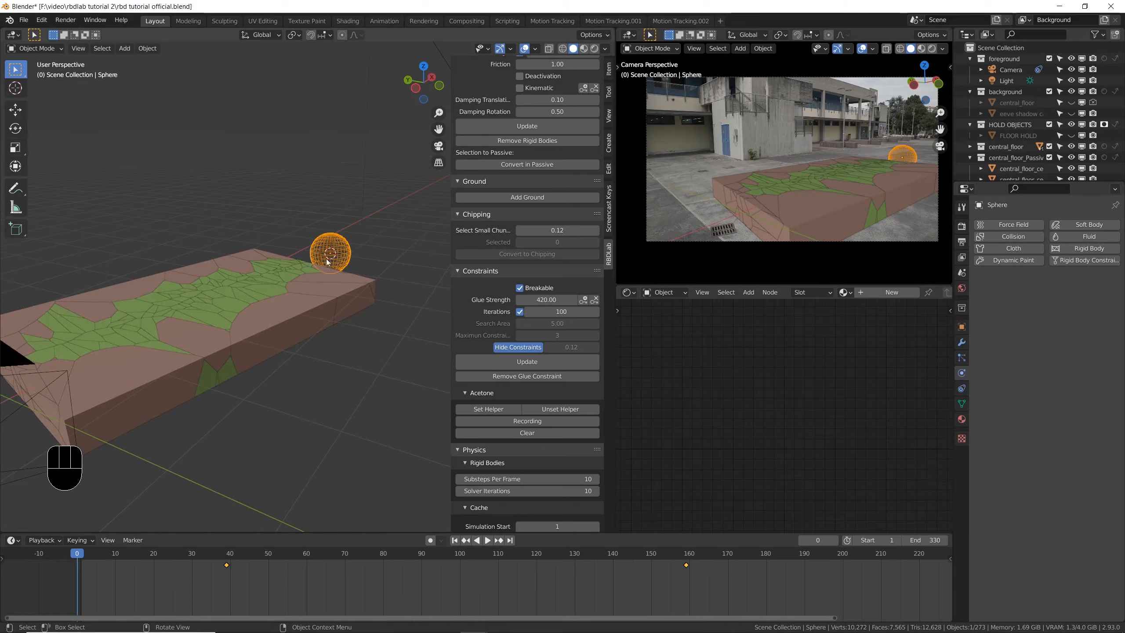
pyautogui.scroll(5, 348, 251)
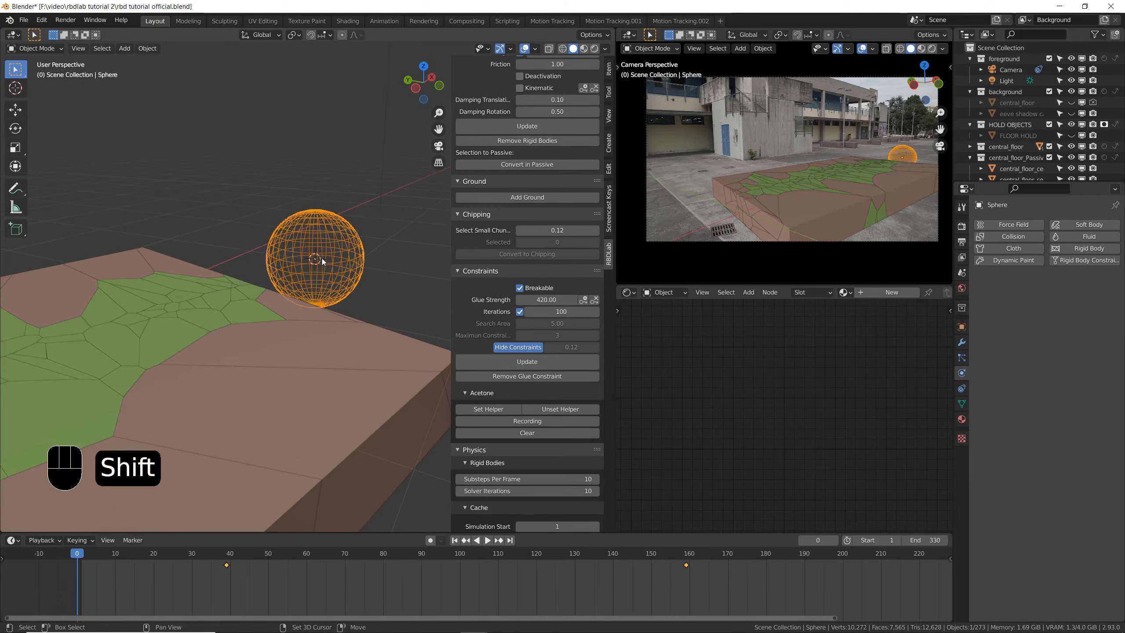
# - Snap the 3D cursor to the Acetone helper sphere and add a Force type force field there
pyautogui.hotkey('shift', 's')
pyautogui.click(329, 317)
pyautogui.scroll(-3, 308, 285)
pyautogui.hotkey('shift', 'a')
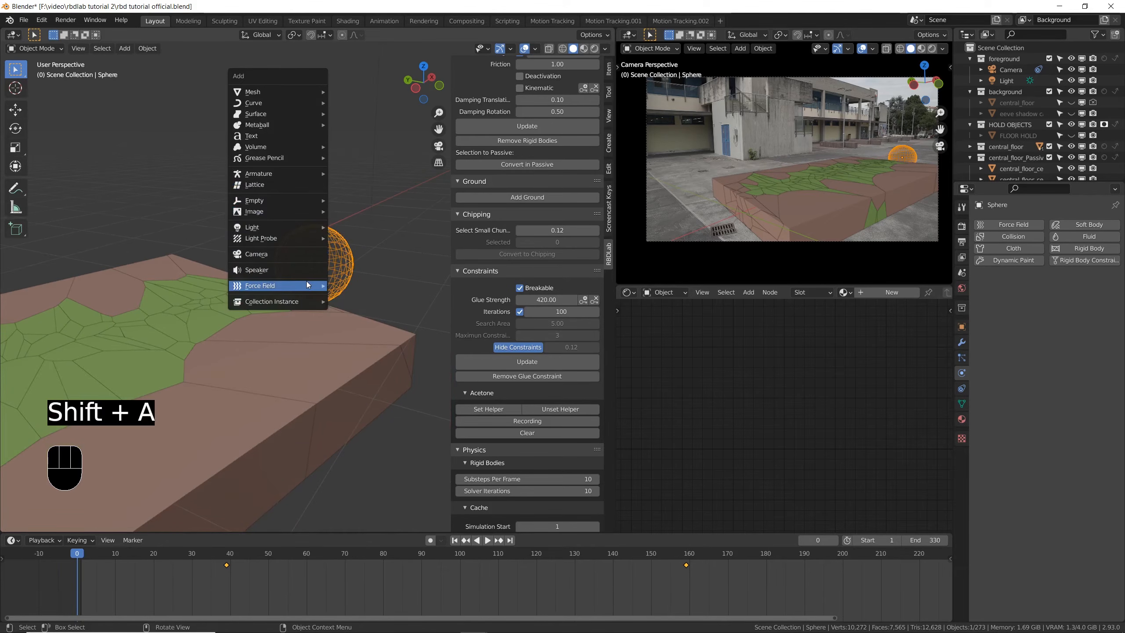
pyautogui.moveTo(309, 285)
pyautogui.click(361, 284)
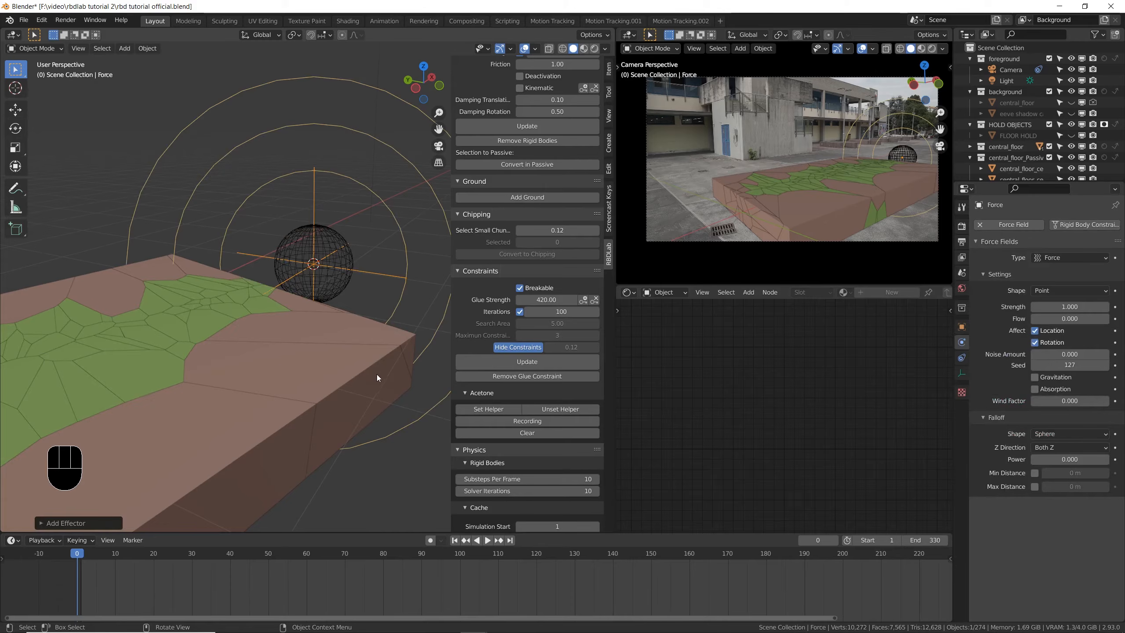
# - Parent the force field to the helper sphere as an object so it follows the sphere's animation
pyautogui.scroll(-2, 377, 377)
pyautogui.click(341, 157)
pyautogui.click(352, 286)
pyautogui.keyDown('shift'); pyautogui.click(346, 284); pyautogui.keyUp('shift')
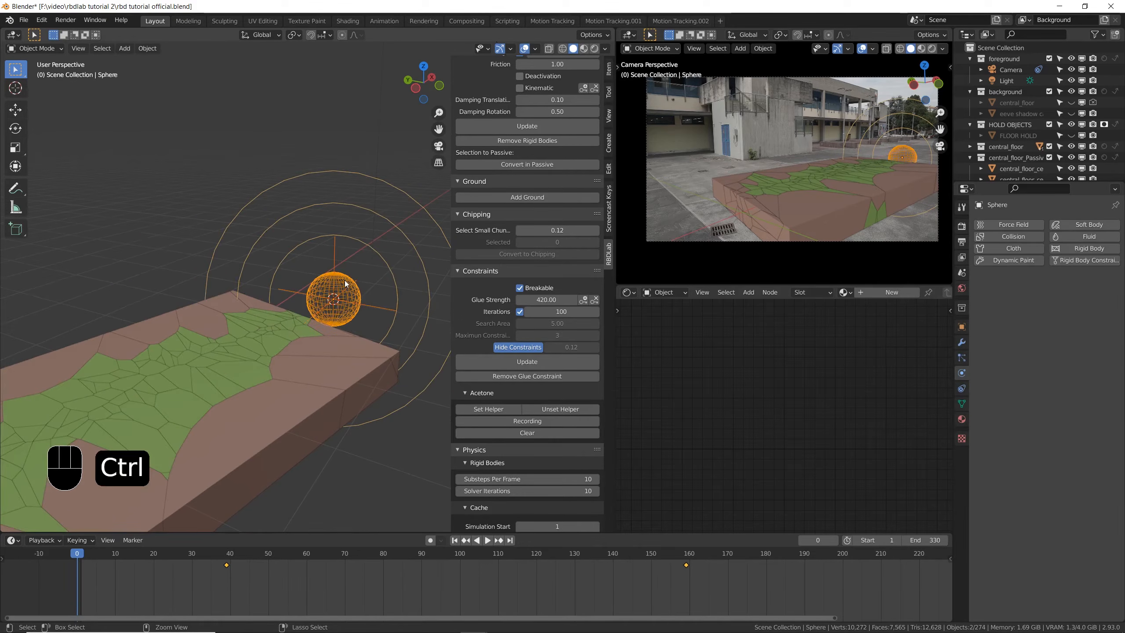
pyautogui.hotkey('ctrl', 'p')
pyautogui.click(344, 282)
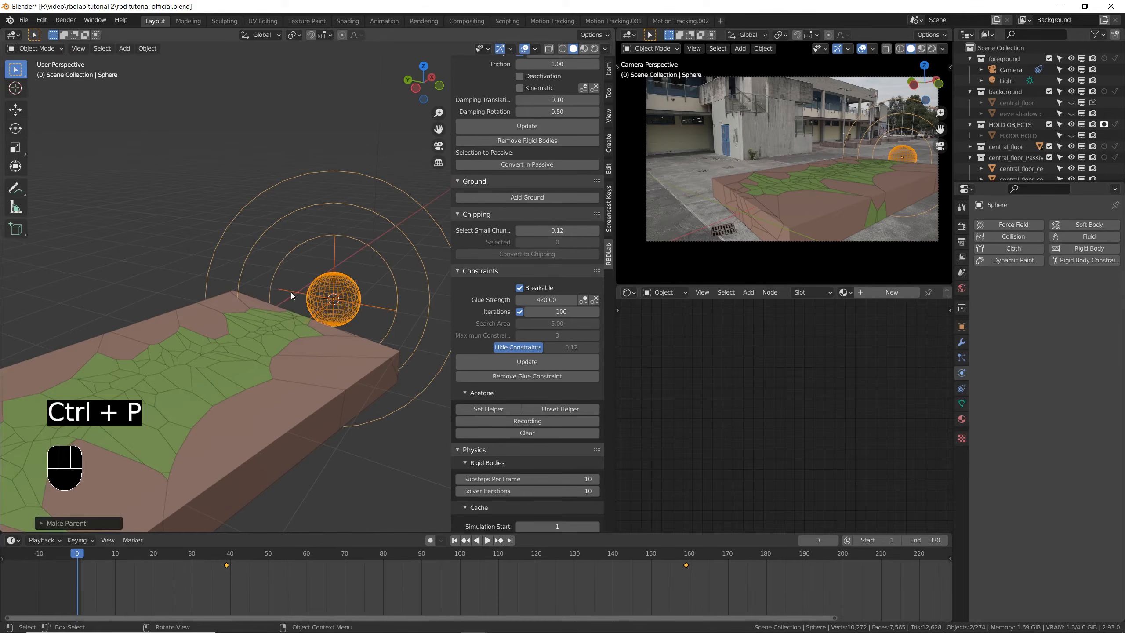
# - Set the force field's strength to 500000 and save the file
pyautogui.moveTo(304, 304); pyautogui.dragTo(288, 218, button='middle')
pyautogui.click(297, 231)
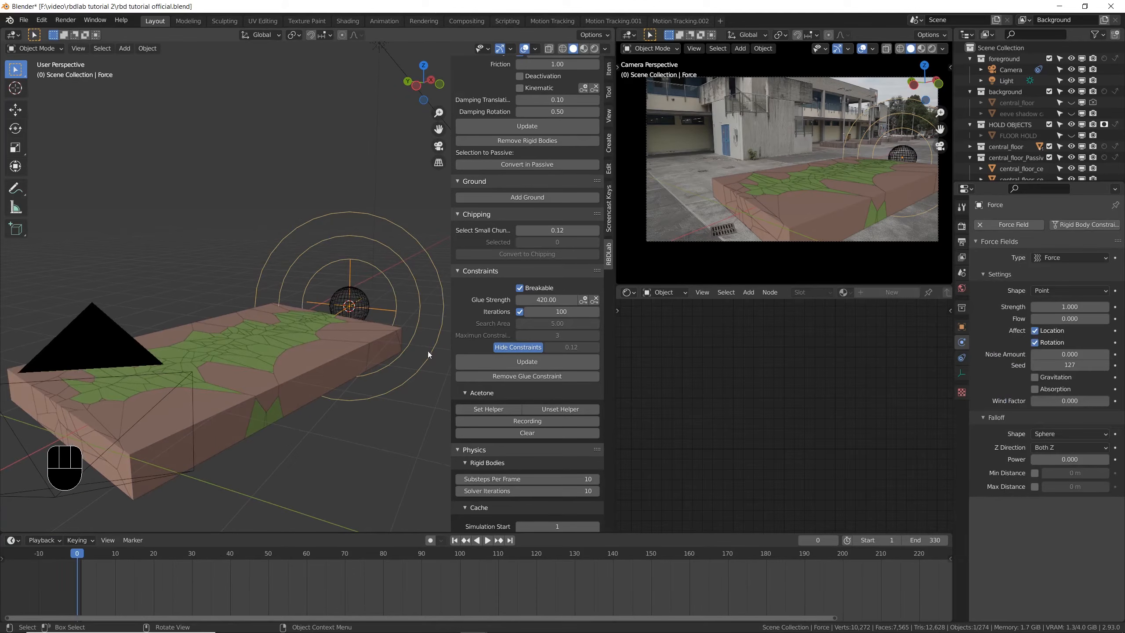
pyautogui.click(1086, 306)
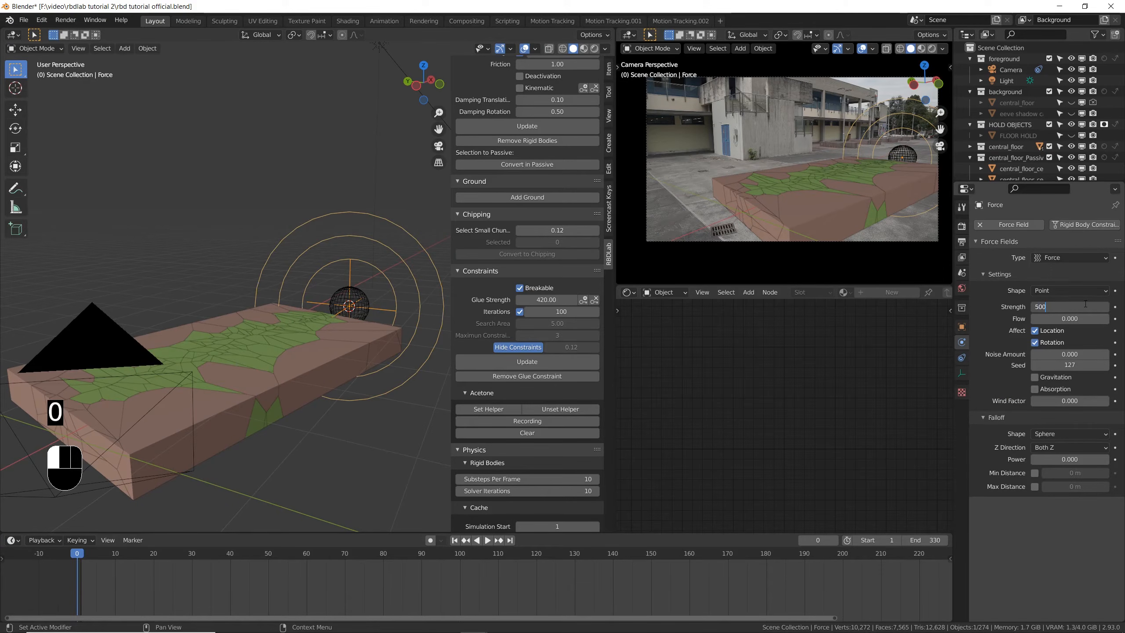
pyautogui.write('00')
pyautogui.press('Return')
pyautogui.hotkey('ctrl', 's')
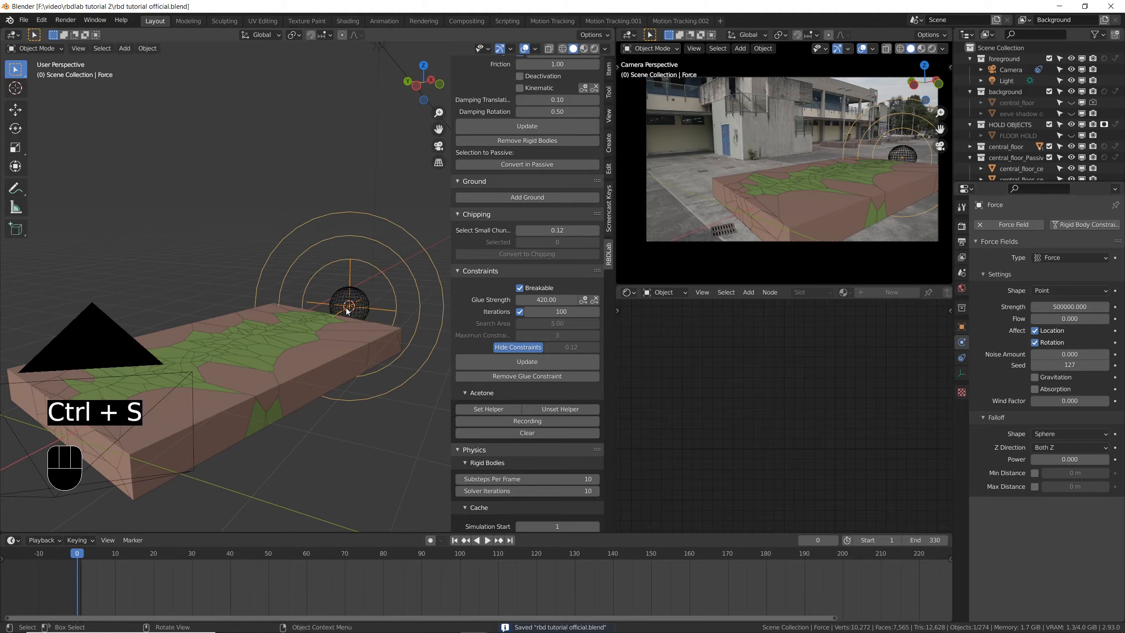
# - Play the simulation to check how the force field scatters the floor pieces, return to frame 0, and save the file
pyautogui.press('space')
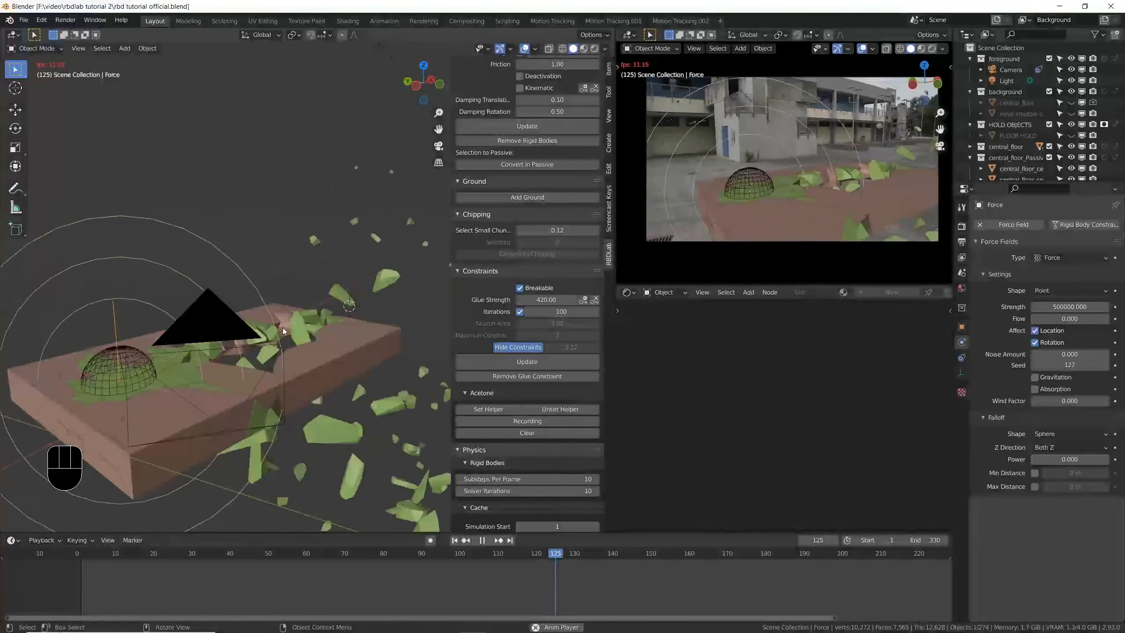
pyautogui.press('space')
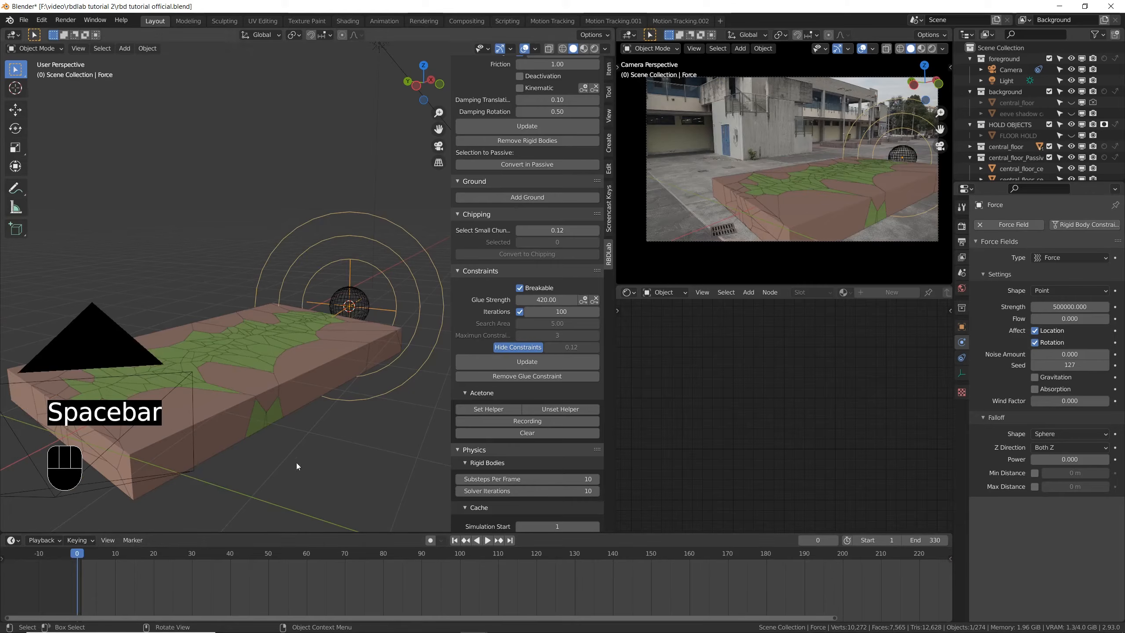
pyautogui.hotkey('ctrl', 's')
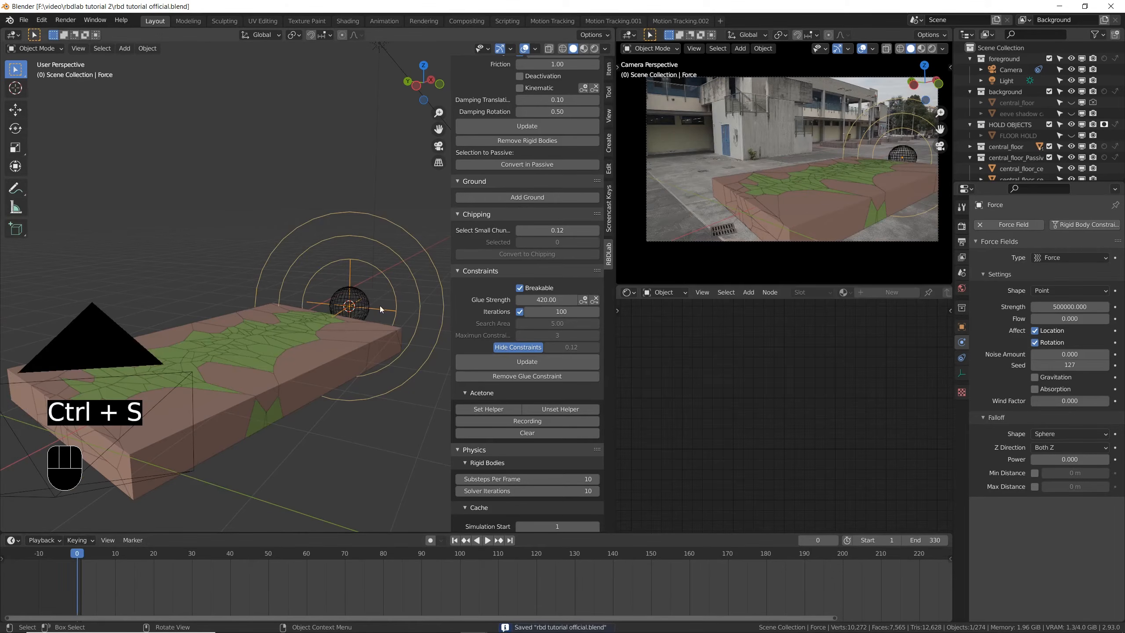
# - Enable the force field's maximum falloff distance and set it to 1.12 m
pyautogui.moveTo(369, 306); pyautogui.dragTo(426, 310, button='middle')
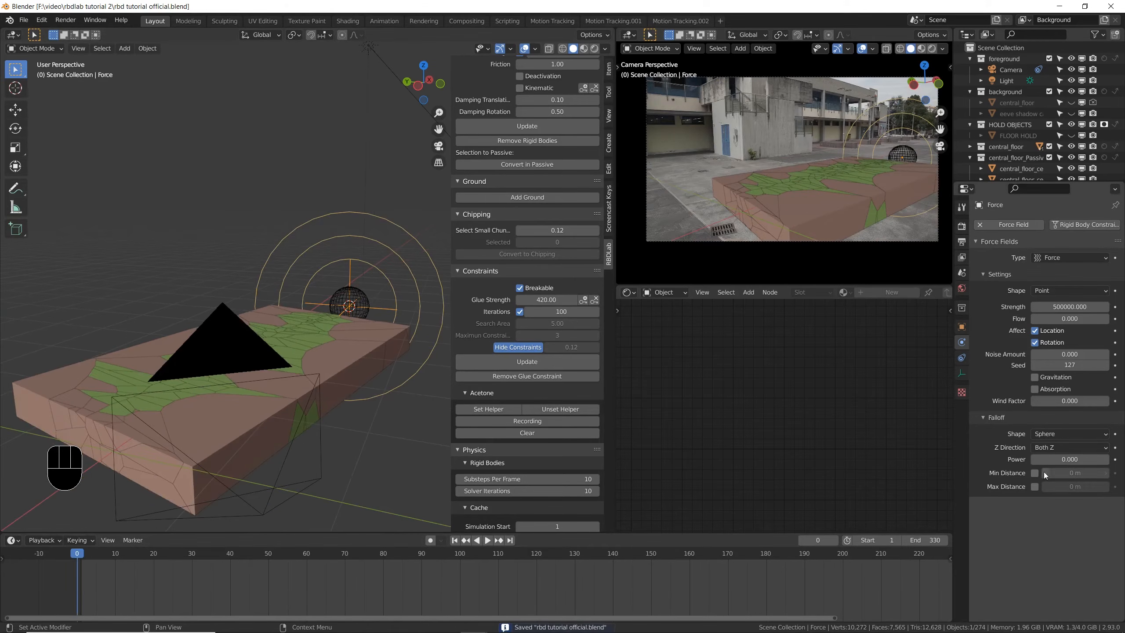
pyautogui.click(1035, 487)
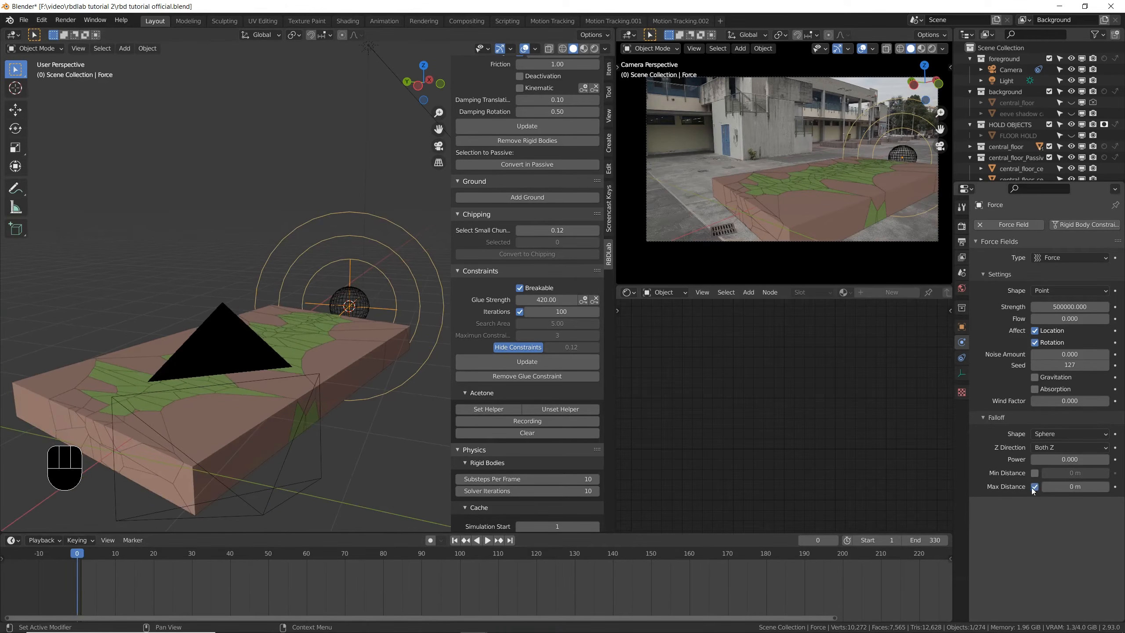
pyautogui.moveTo(1074, 486); pyautogui.dragTo(1077, 486)
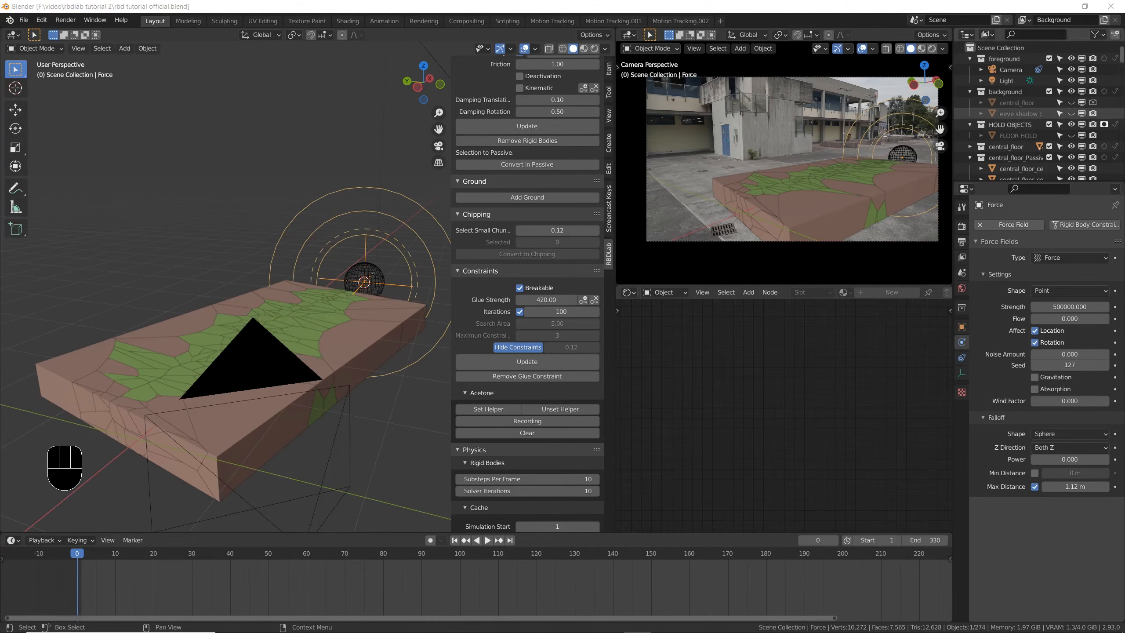
# - Move the force field about 0.45 m down along the global Z axis so it sits below the sphere
pyautogui.moveTo(390, 317); pyautogui.dragTo(363, 243, button='middle')
pyautogui.press('g')
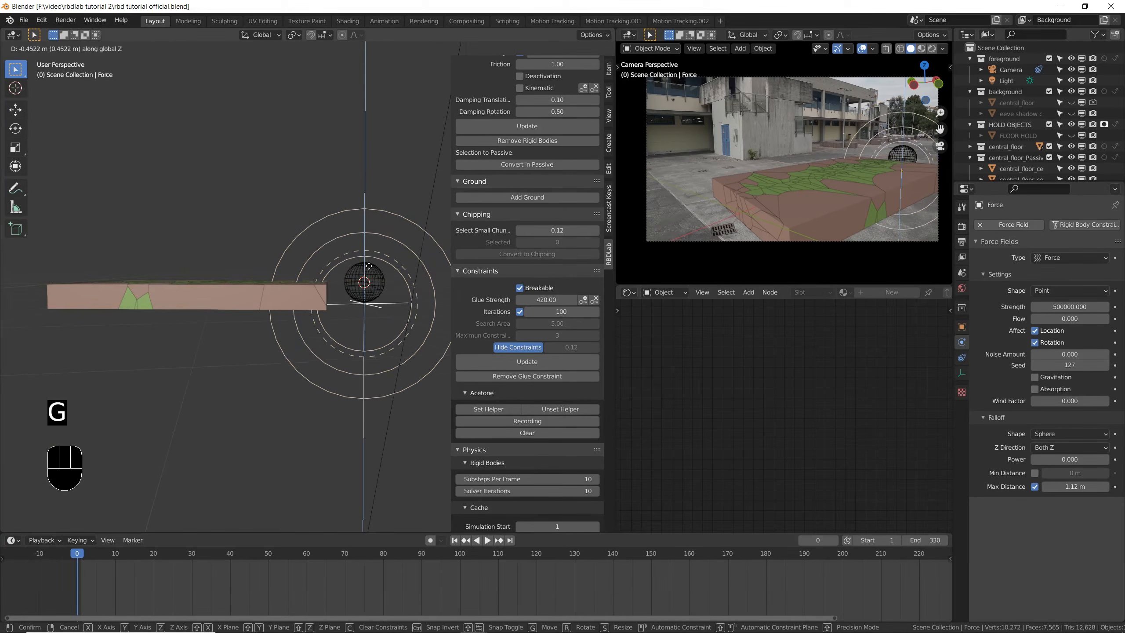
pyautogui.click(371, 274)
pyautogui.press('g')
pyautogui.click(372, 274)
pyautogui.moveTo(351, 281); pyautogui.dragTo(408, 312, button='middle')
# - Reduce the force field's maximum falloff distance to 0.953 m and save the file
pyautogui.keyDown('shift'); pyautogui.moveTo(1080, 486); pyautogui.dragTo(1072, 486); pyautogui.keyUp('shift')
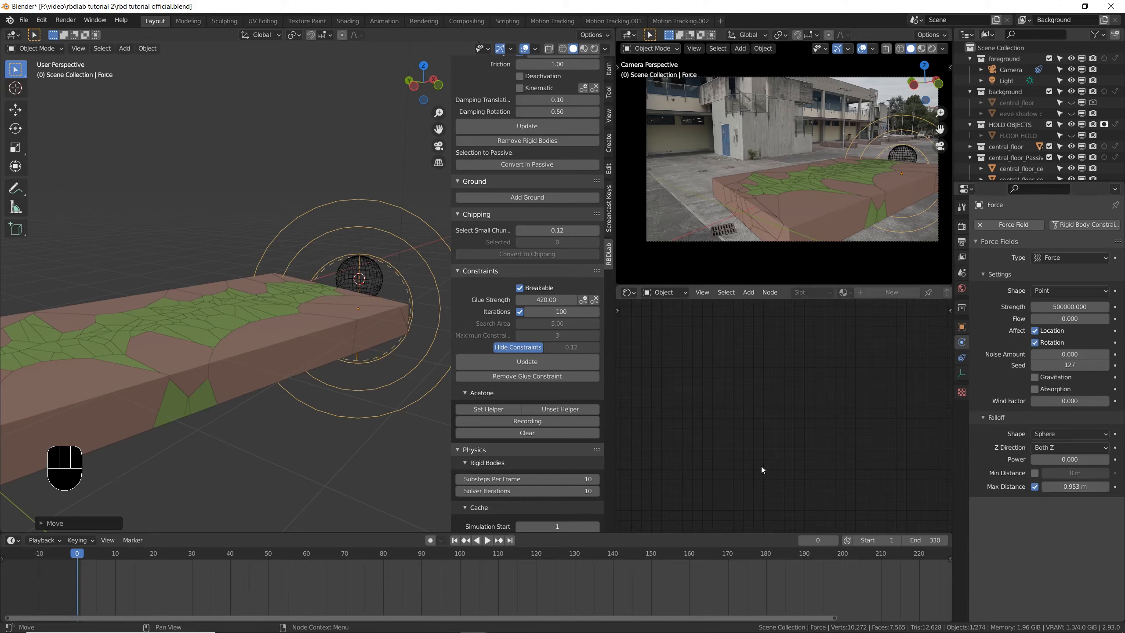
pyautogui.hotkey('ctrl', 's')
pyautogui.hotkey('ctrl', 's')
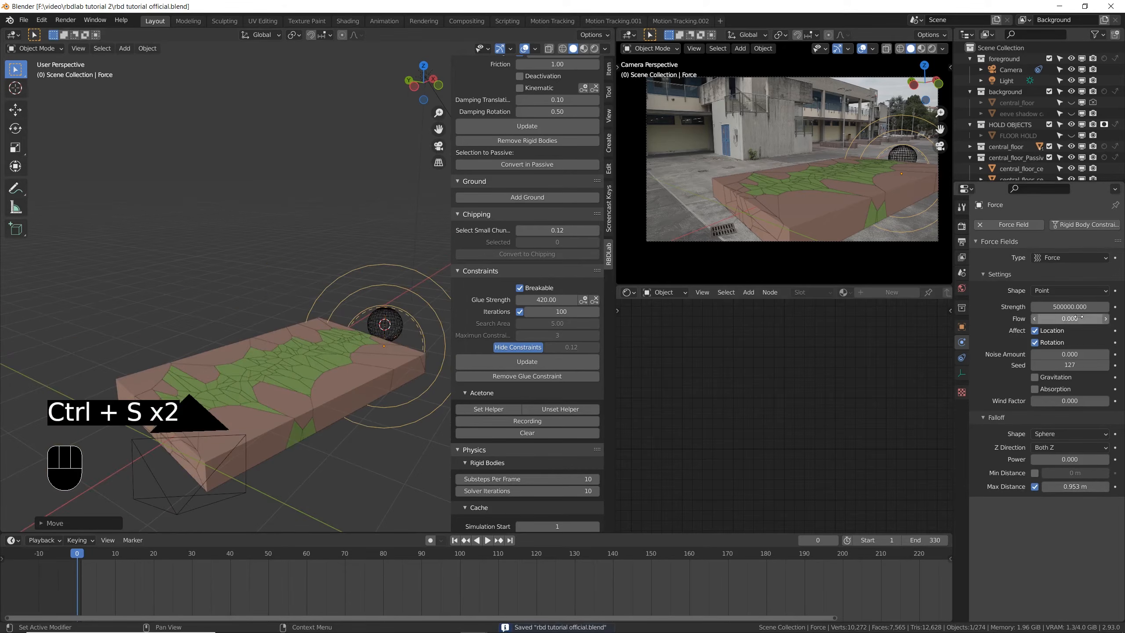
# - Set the force field's strength to 1000000 and save the file
pyautogui.click(1077, 315)
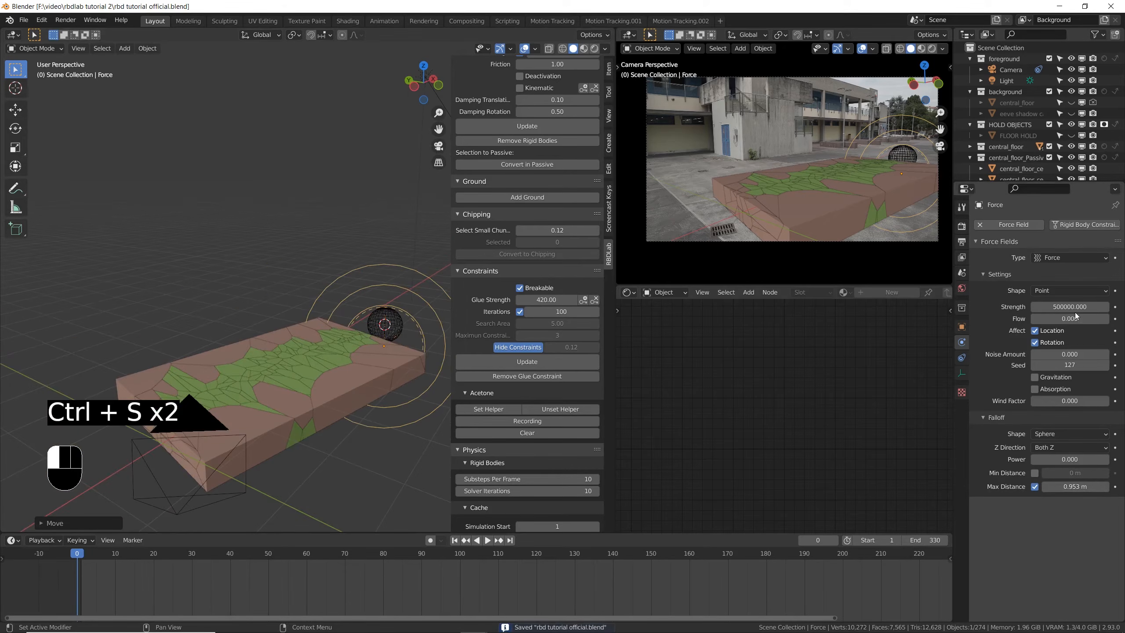
pyautogui.write('100')
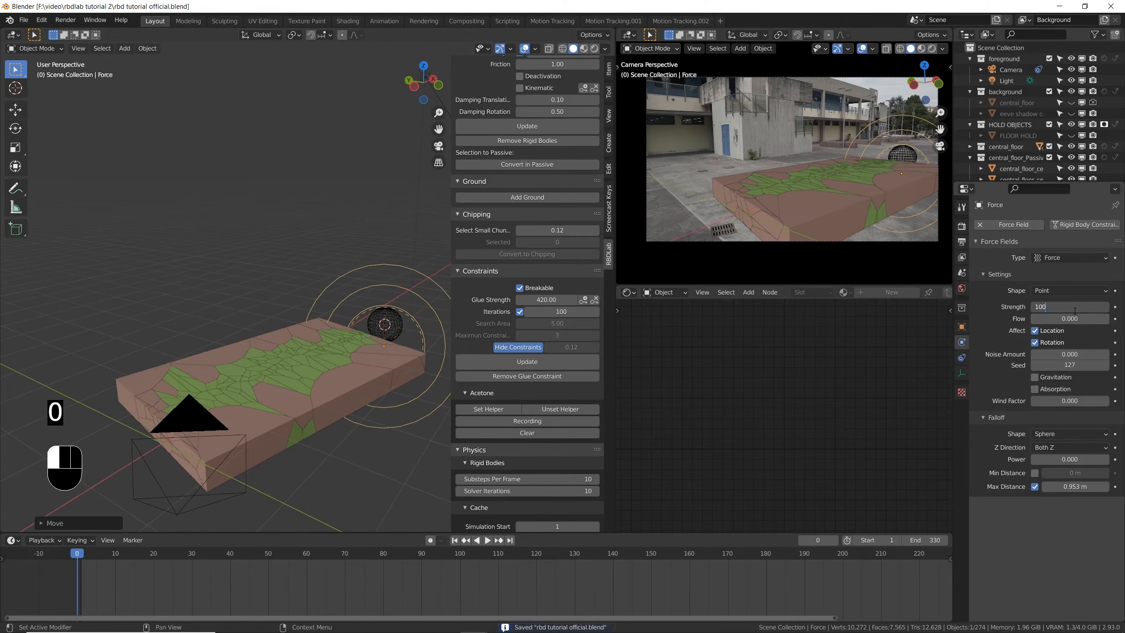
pyautogui.write('0000')
pyautogui.press('Return')
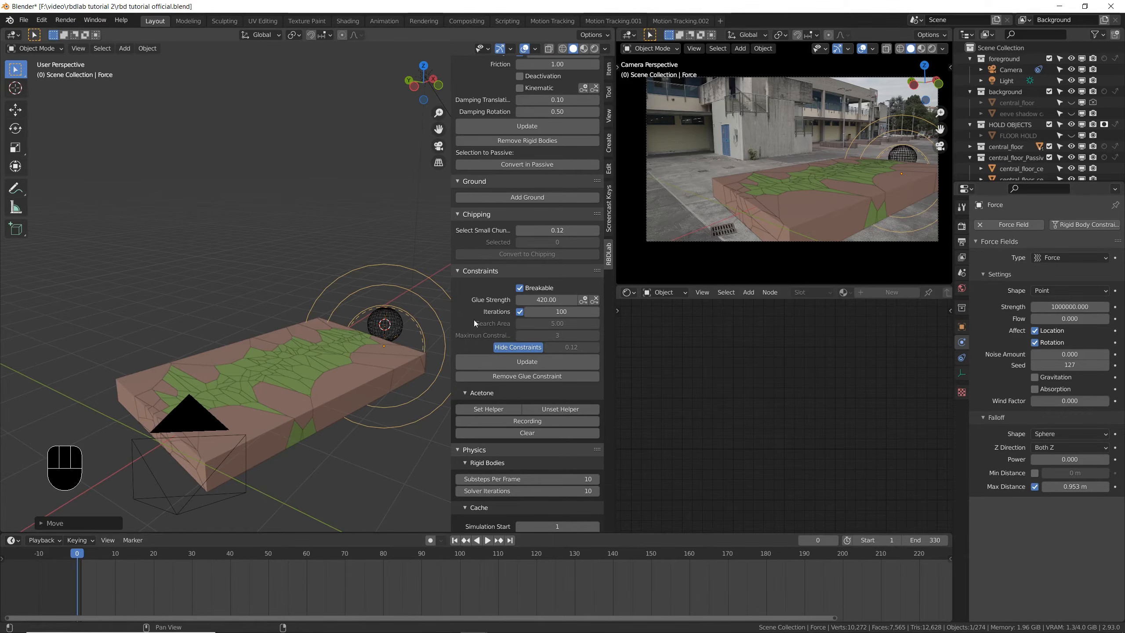
pyautogui.scroll(10, 509, 242)
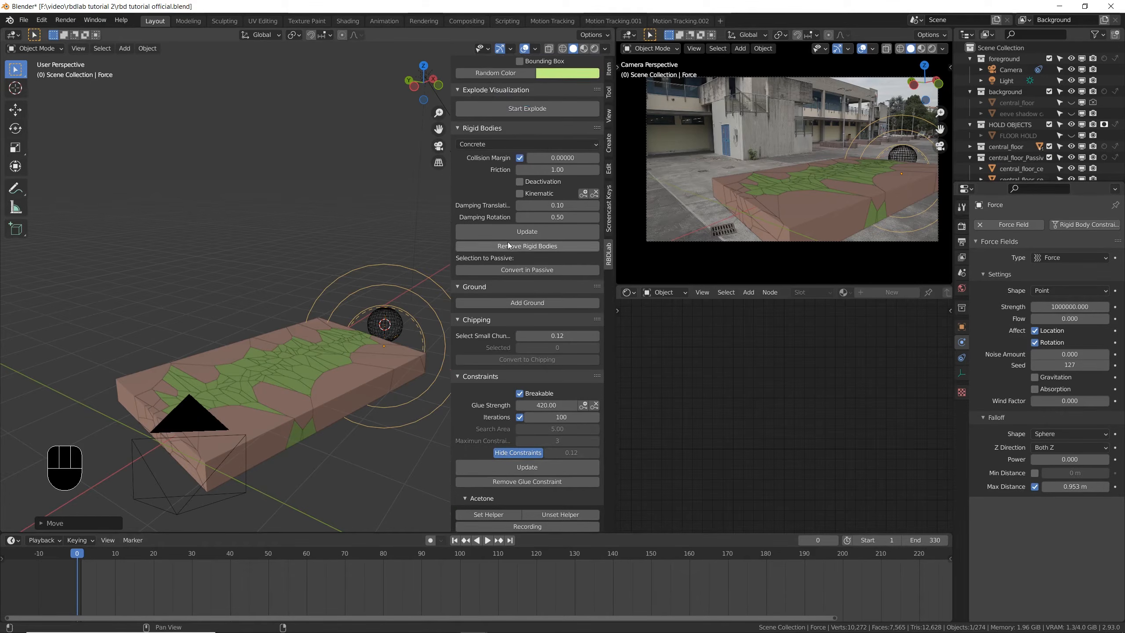
pyautogui.keyDown('shift'); pyautogui.moveTo(355, 359); pyautogui.dragTo(289, 362, button='middle'); pyautogui.keyUp('shift')
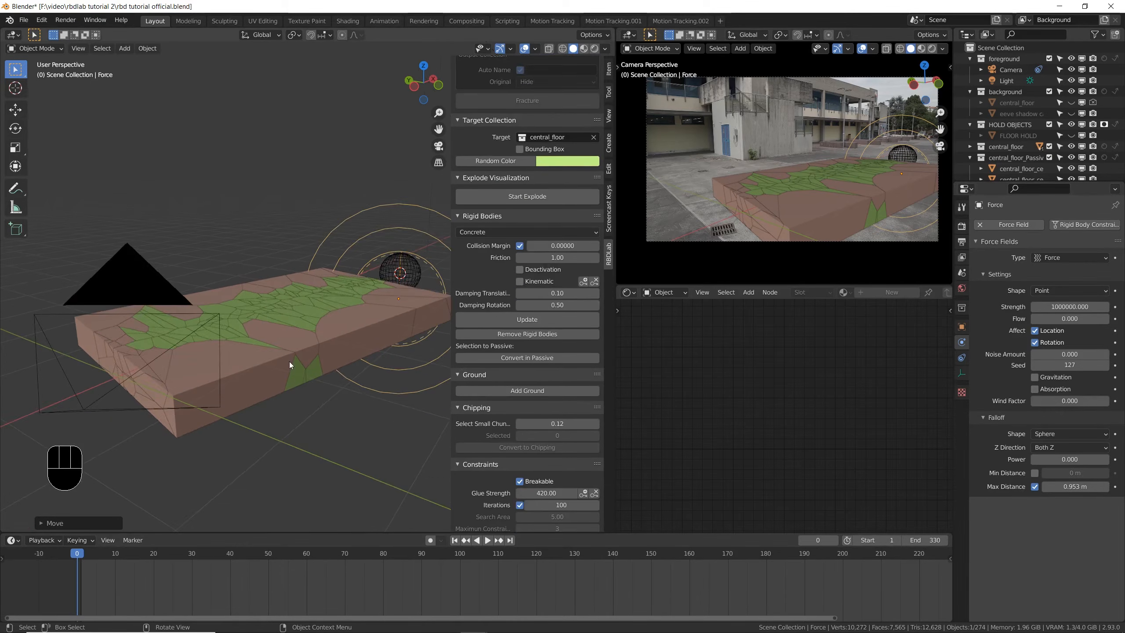
pyautogui.hotkey('ctrl', 's')
# - Clear the selection in the viewport and save the file again
pyautogui.click(304, 324)
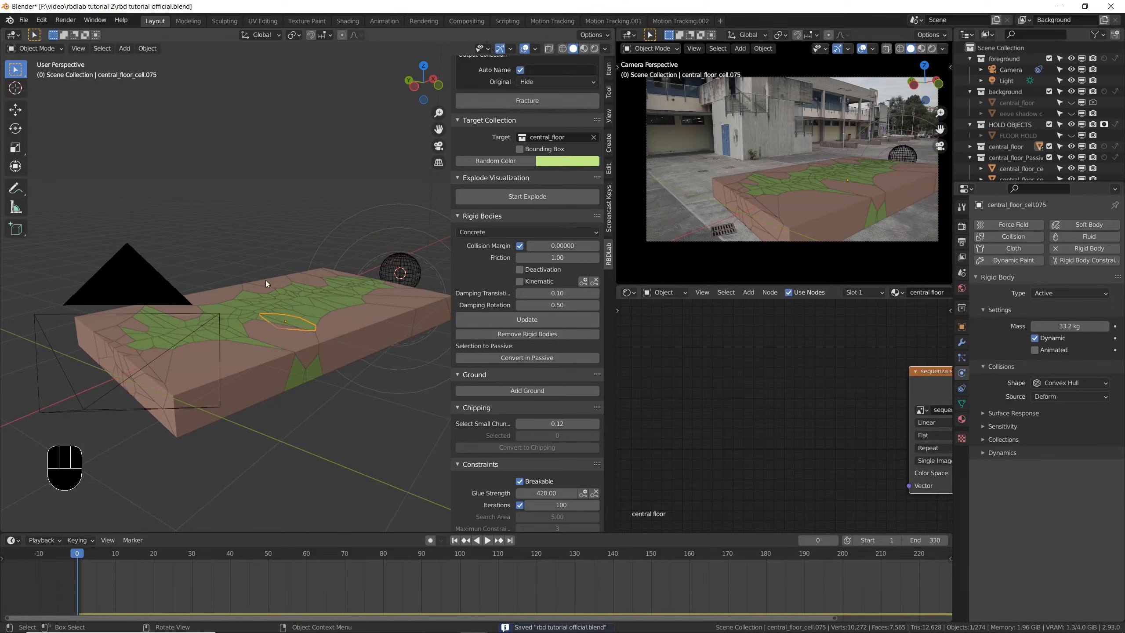
pyautogui.click(284, 165)
pyautogui.hotkey('ctrl', 's')
pyautogui.scroll(-3, 230, 272)
pyautogui.moveTo(301, 276)
pyautogui.keyDown('shift'); pyautogui.mouseDown(button='middle')
pyautogui.moveTo(274, 294)
pyautogui.moveTo(292, 284)
pyautogui.mouseUp(button='middle'); pyautogui.keyUp('shift')
pyautogui.hotkey('ctrl', 's')
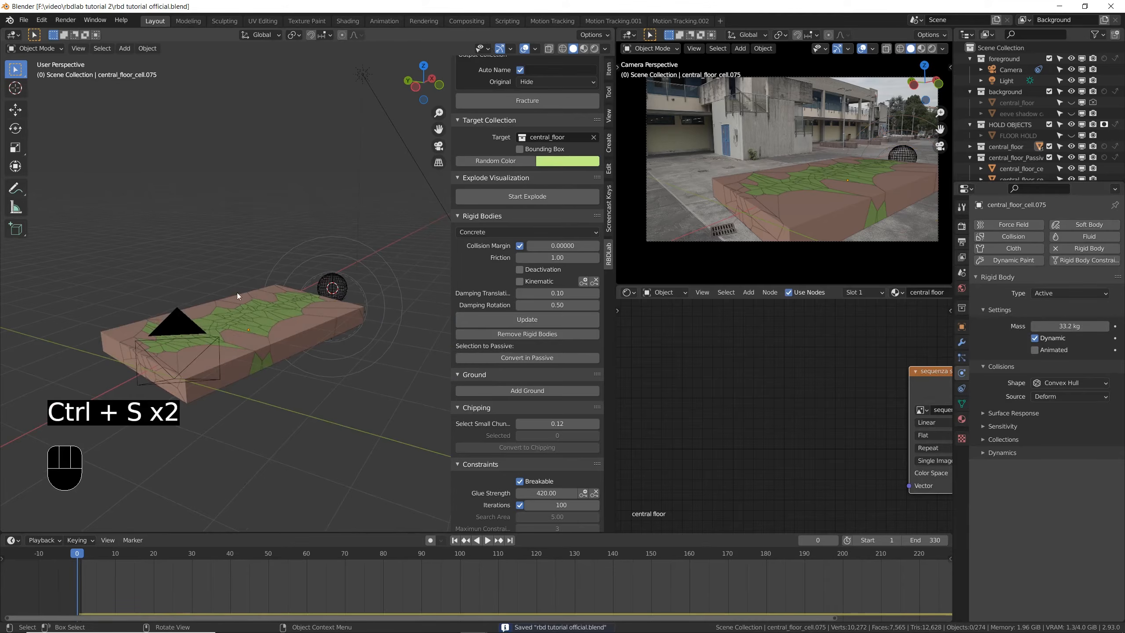
# - Play the simulation with the stronger, range-limited force through the end of the timeline, then scrub back to frame 241
pyautogui.scroll(3, 226, 328)
pyautogui.press('space')
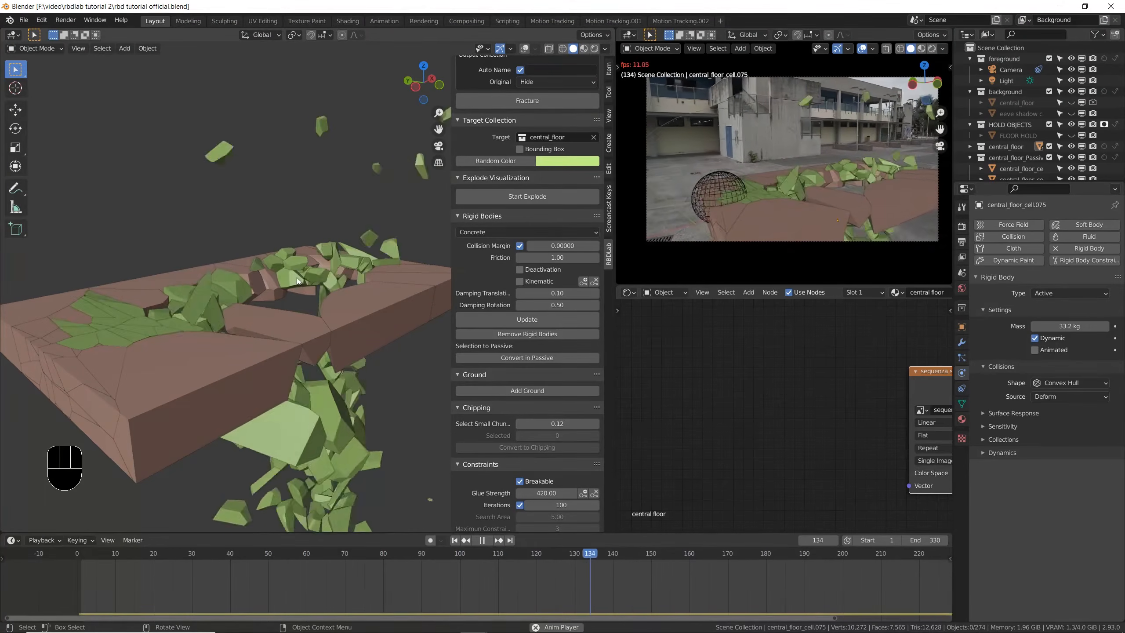
pyautogui.press('space')
pyautogui.press('space')
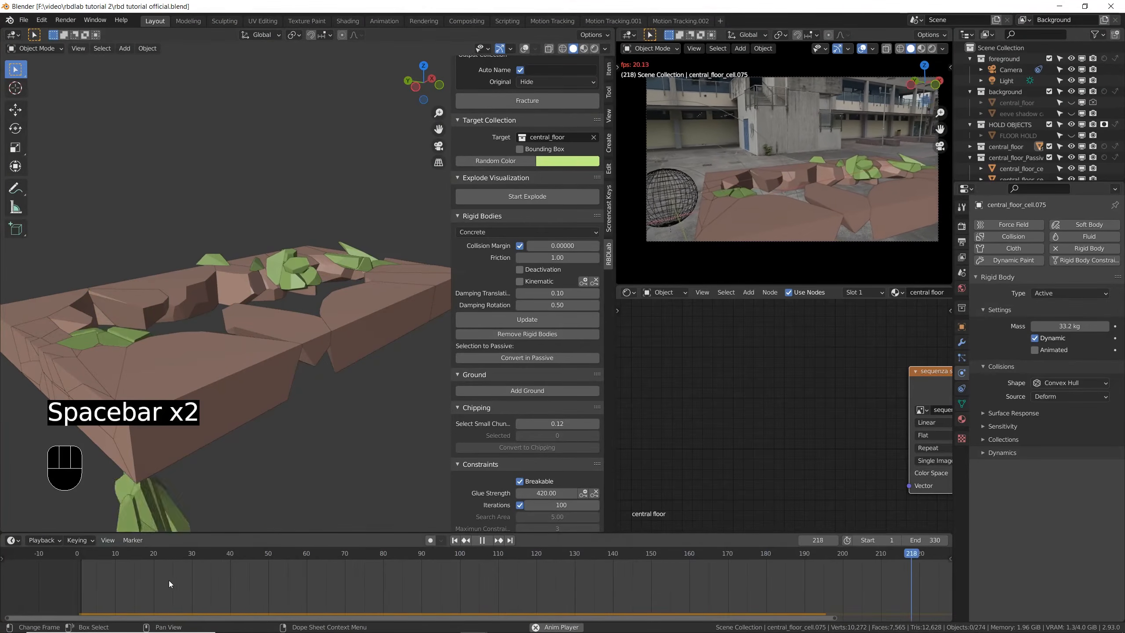
pyautogui.scroll(-3, 167, 580)
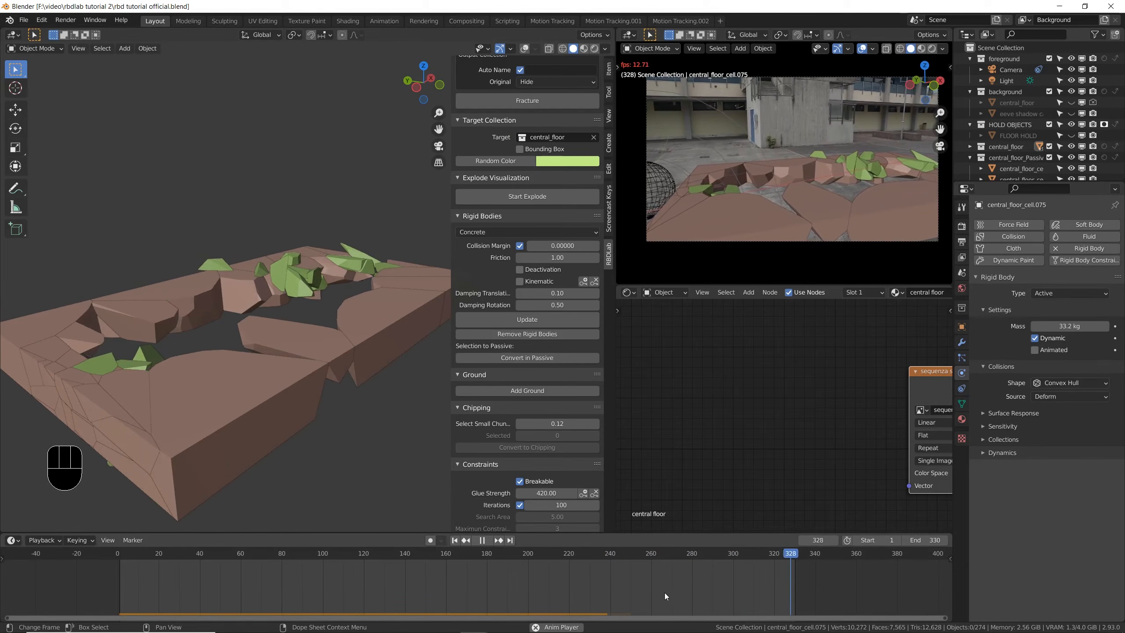
pyautogui.press('space')
pyautogui.moveTo(606, 555); pyautogui.dragTo(610, 552)
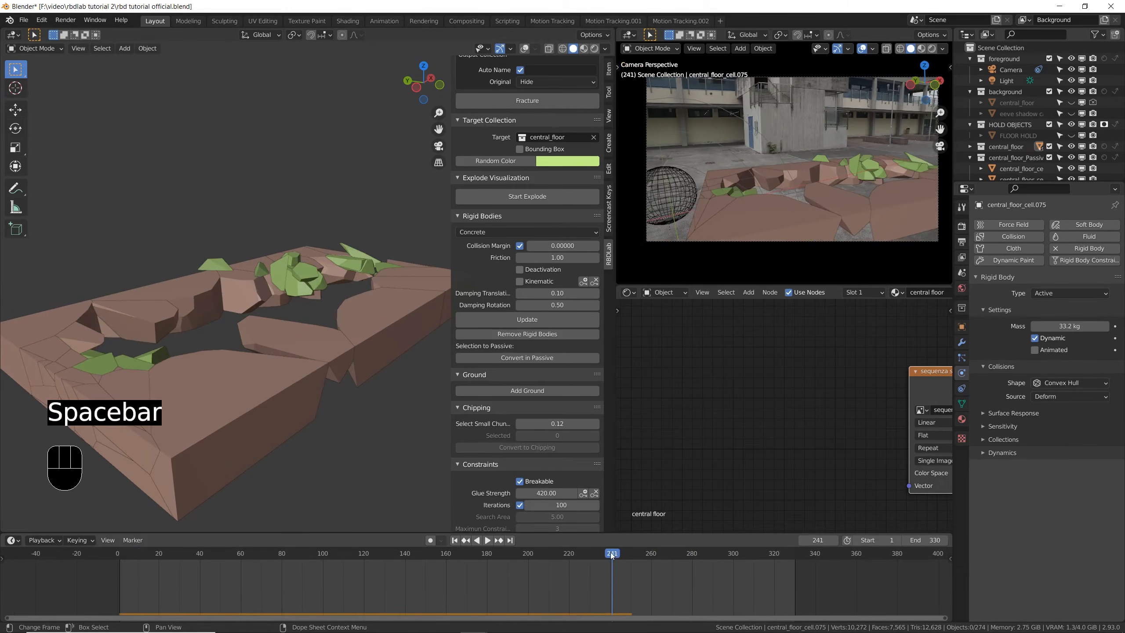
# - Set the rigid body world cache's simulation end to frame 330
pyautogui.click(962, 273)
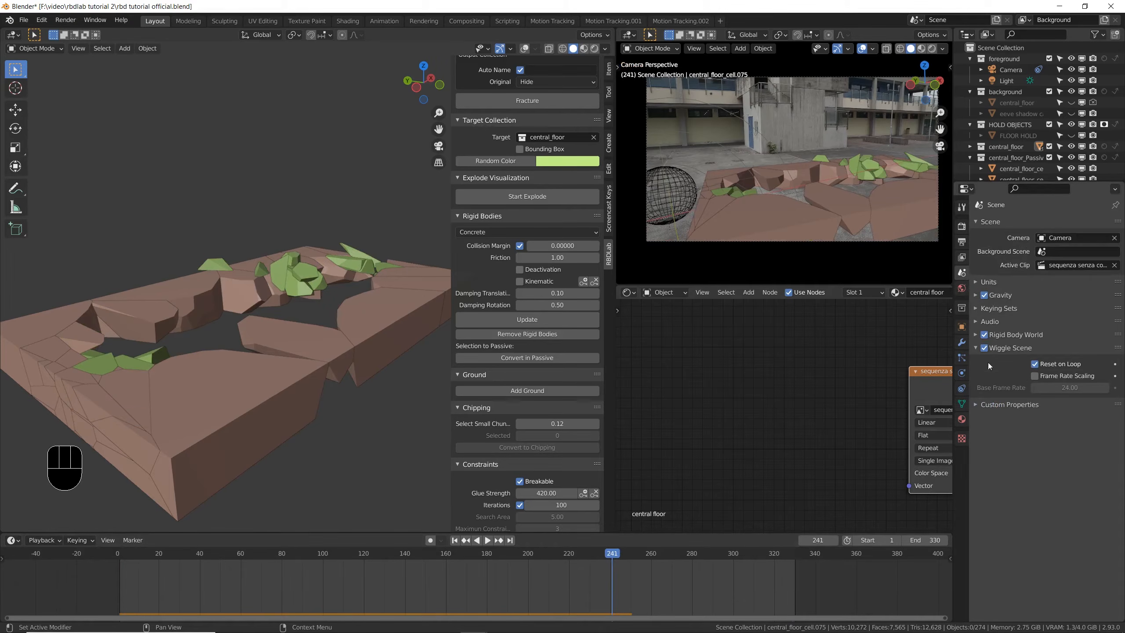
pyautogui.click(978, 330)
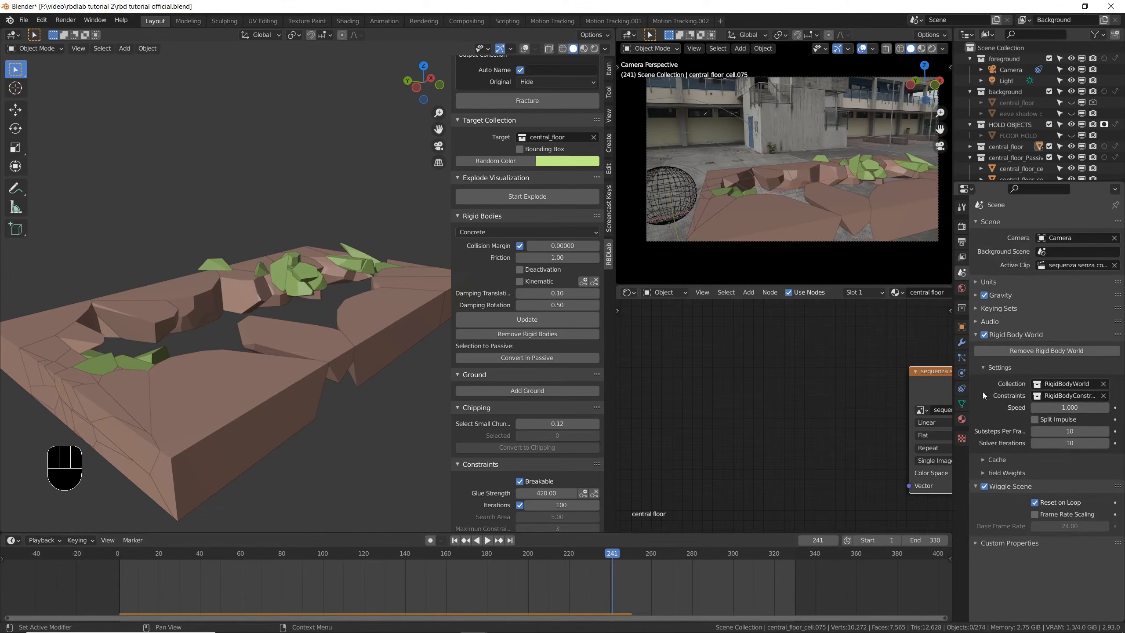
pyautogui.click(982, 461)
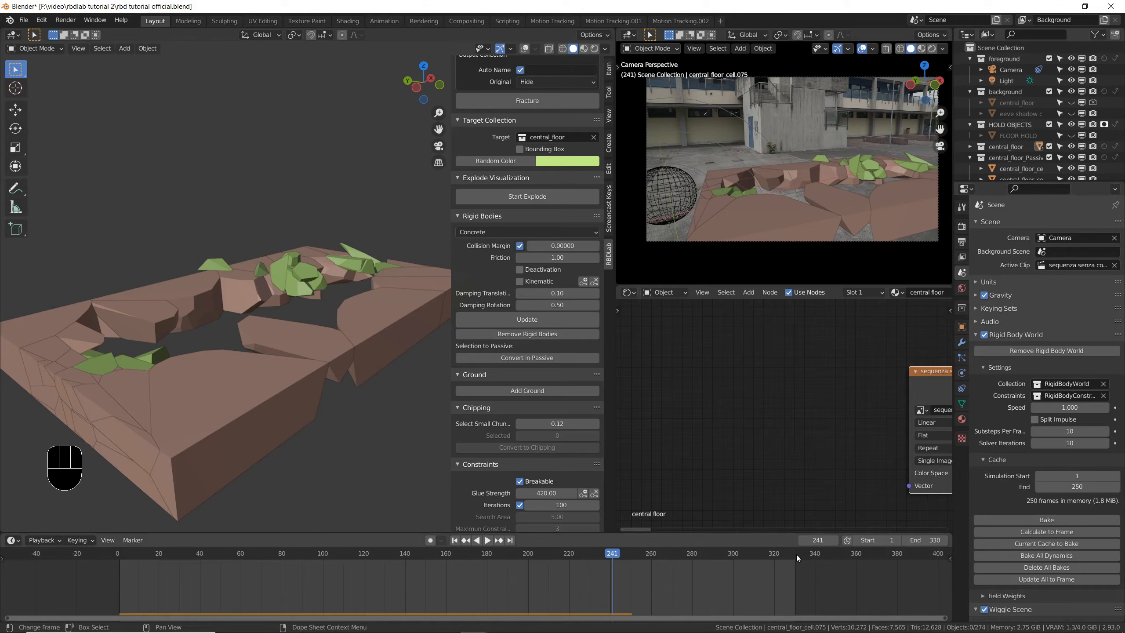
pyautogui.click(1052, 488)
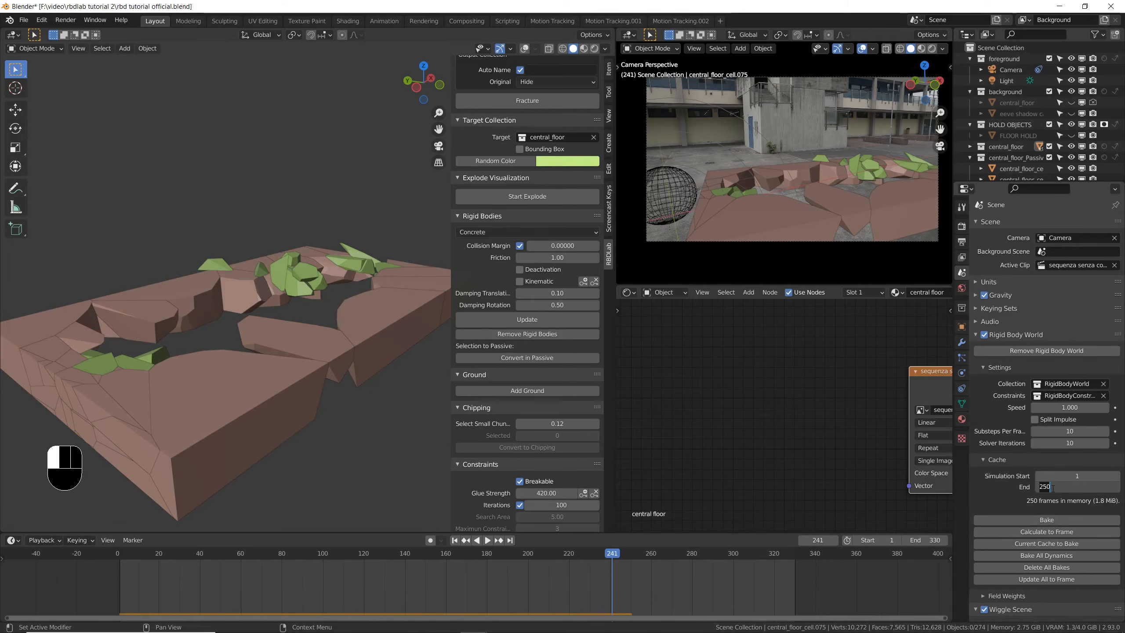
pyautogui.write('330')
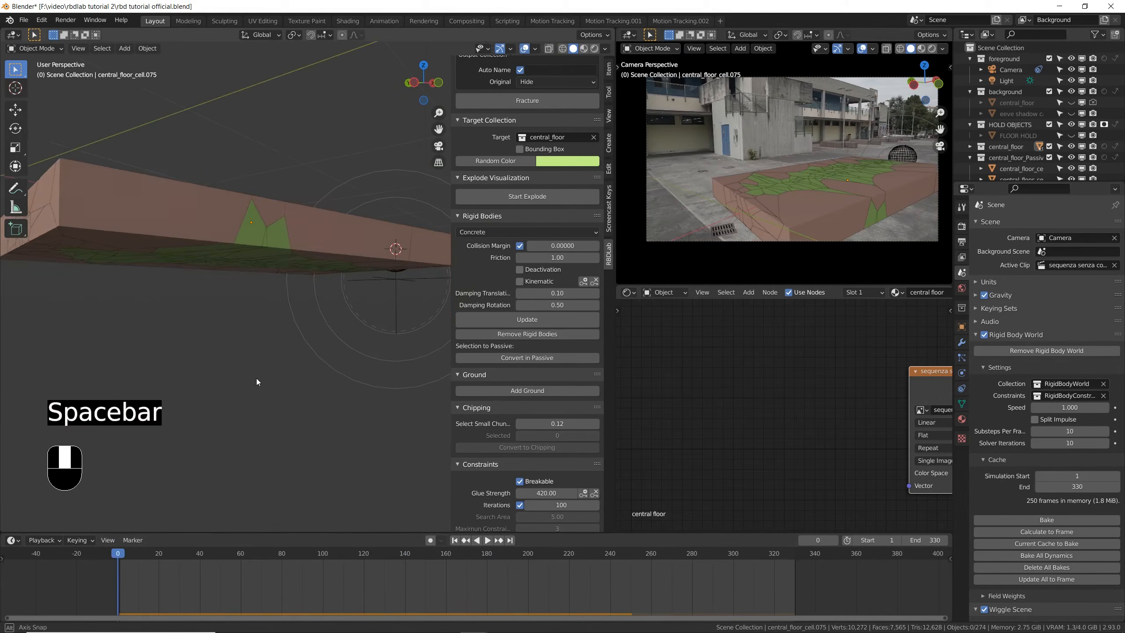
# - Return to frame 0, set the constraints' glue strength to 200, and save the file
pyautogui.moveTo(256, 378); pyautogui.dragTo(446, 323, button='middle')
pyautogui.scroll(-5, 486, 299)
pyautogui.scroll(-8, 486, 300)
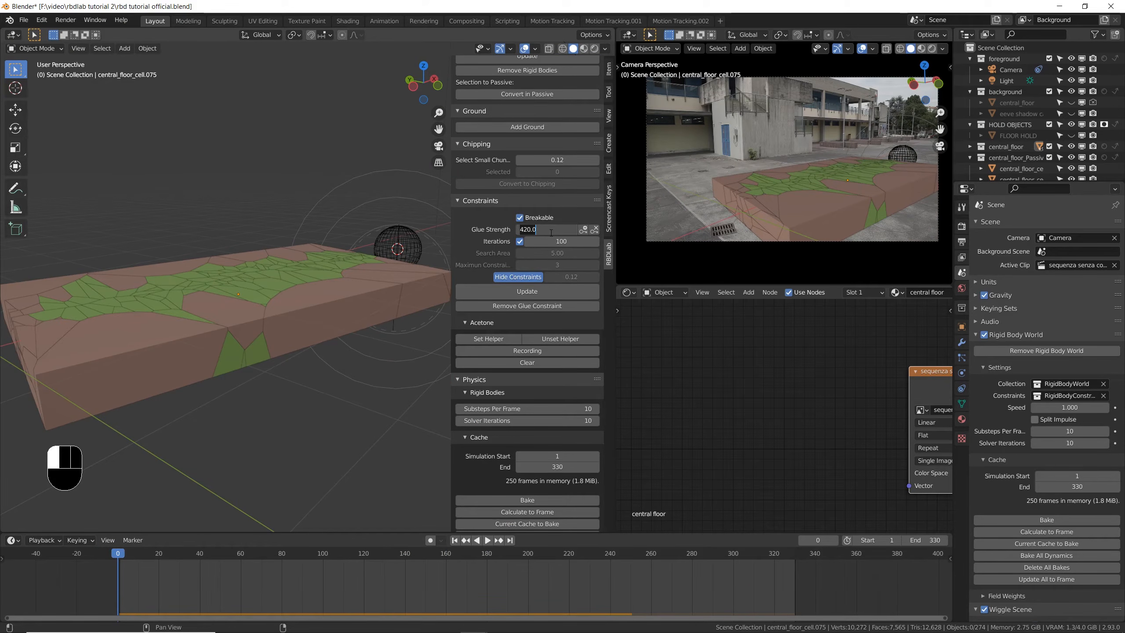
pyautogui.write('00')
pyautogui.press('Return')
pyautogui.hotkey('ctrl', 's')
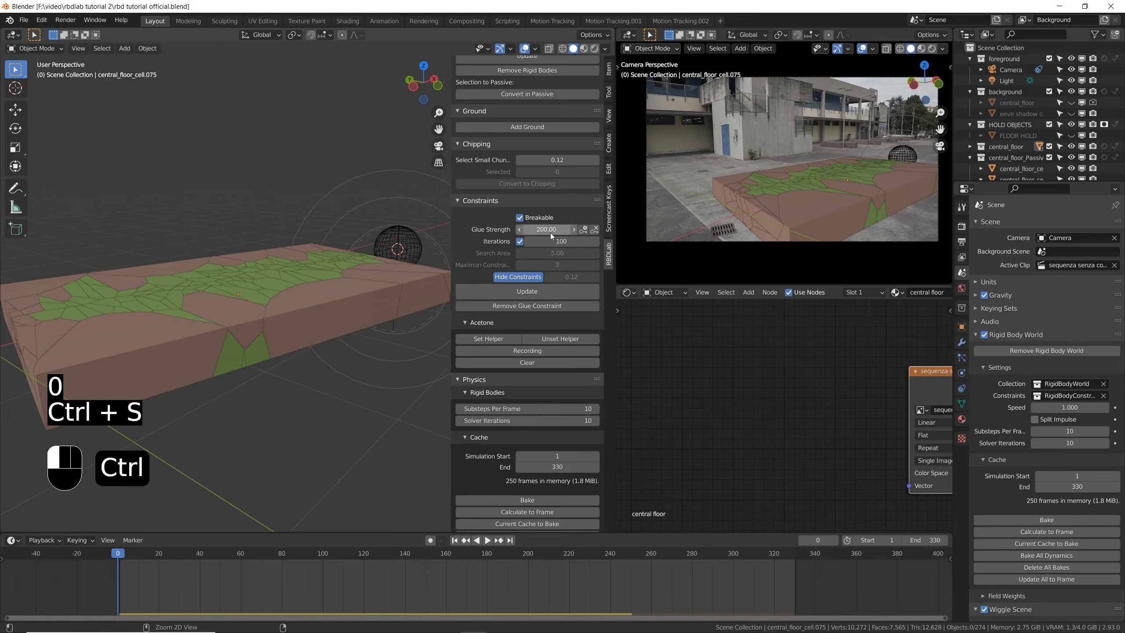
# - Select the force field at the sphere and reduce its falloff maximum distance to 0.857 m
pyautogui.keyDown('shift'); pyautogui.click(398, 250); pyautogui.keyUp('shift')
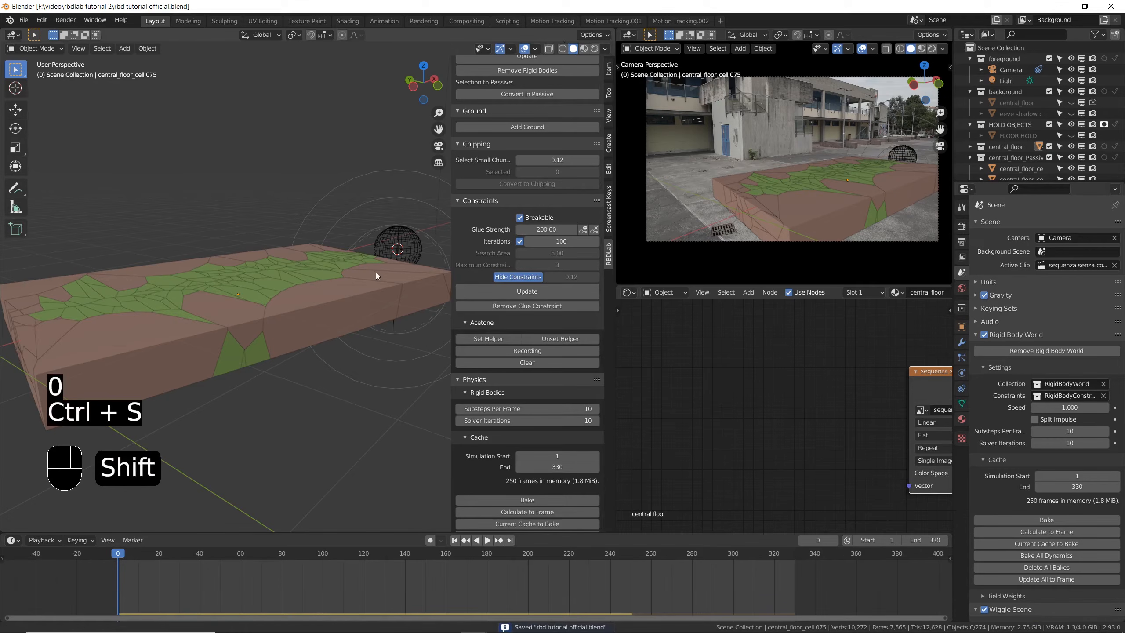
pyautogui.scroll(4, 379, 270)
pyautogui.moveTo(421, 248); pyautogui.dragTo(375, 248, button='middle')
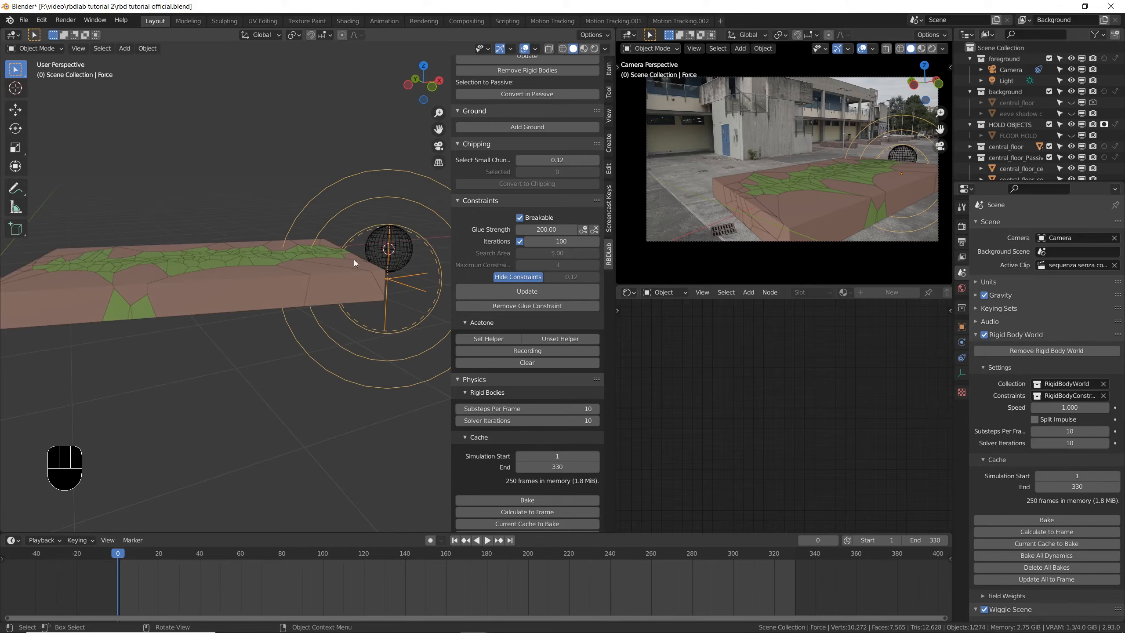
pyautogui.click(962, 342)
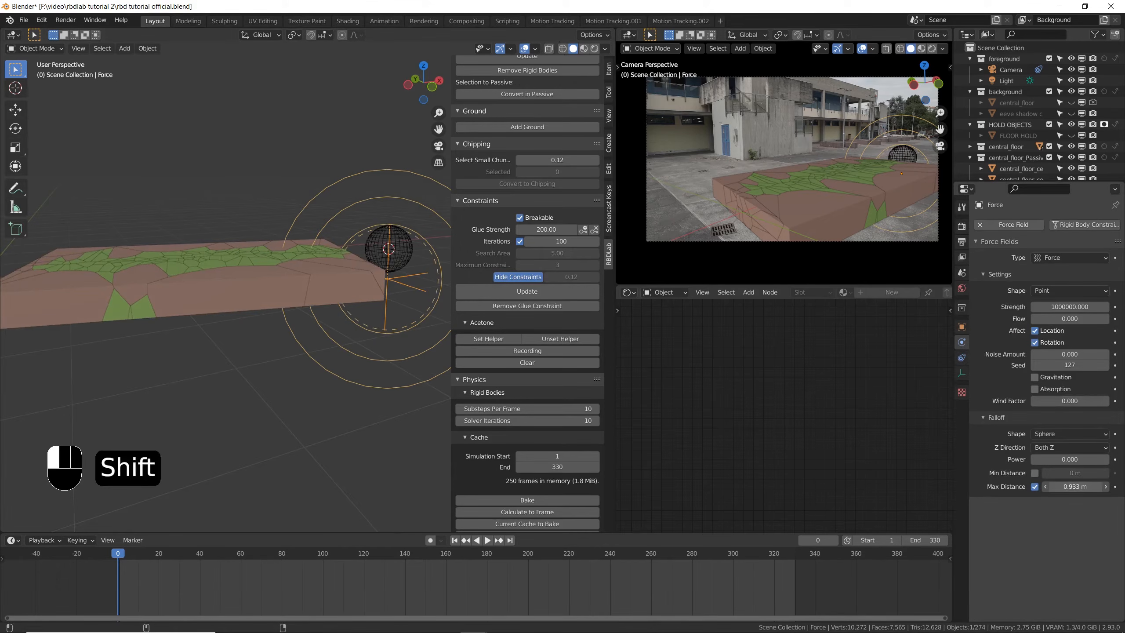
pyautogui.keyDown('shift'); pyautogui.moveTo(1075, 487); pyautogui.dragTo(1072, 486); pyautogui.keyUp('shift')
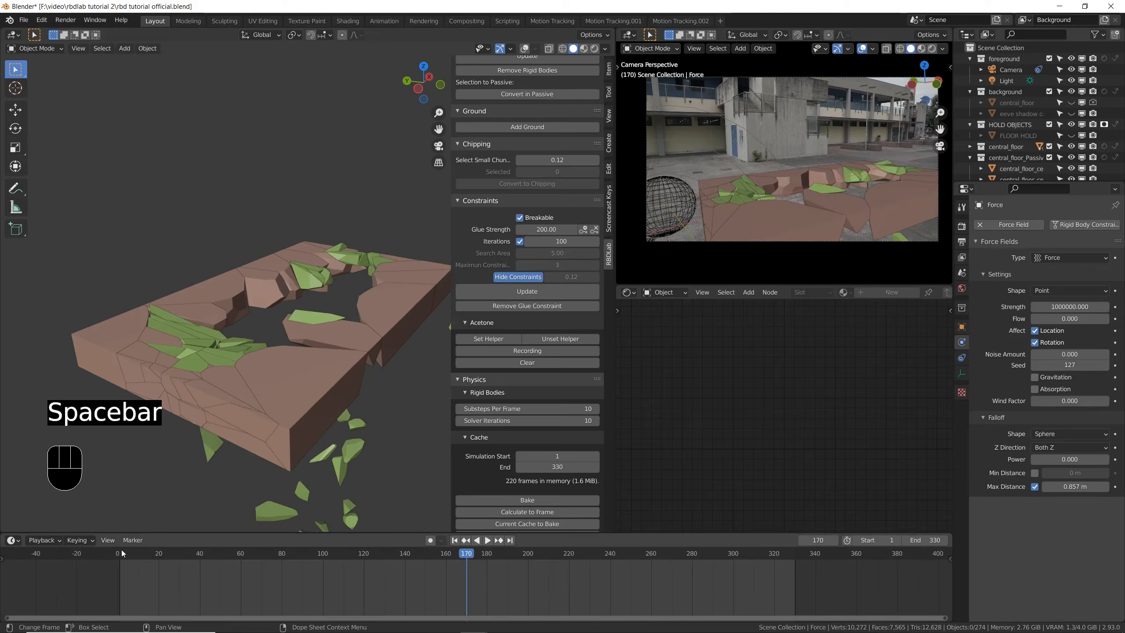
# - Return to frame 0, turn the viewport overlays back on, and select the force field beside the floor slab
pyautogui.click(117, 553)
pyautogui.click(524, 50)
pyautogui.moveTo(366, 259); pyautogui.dragTo(334, 264, button='middle')
pyautogui.scroll(2, 360, 256)
pyautogui.click(348, 254)
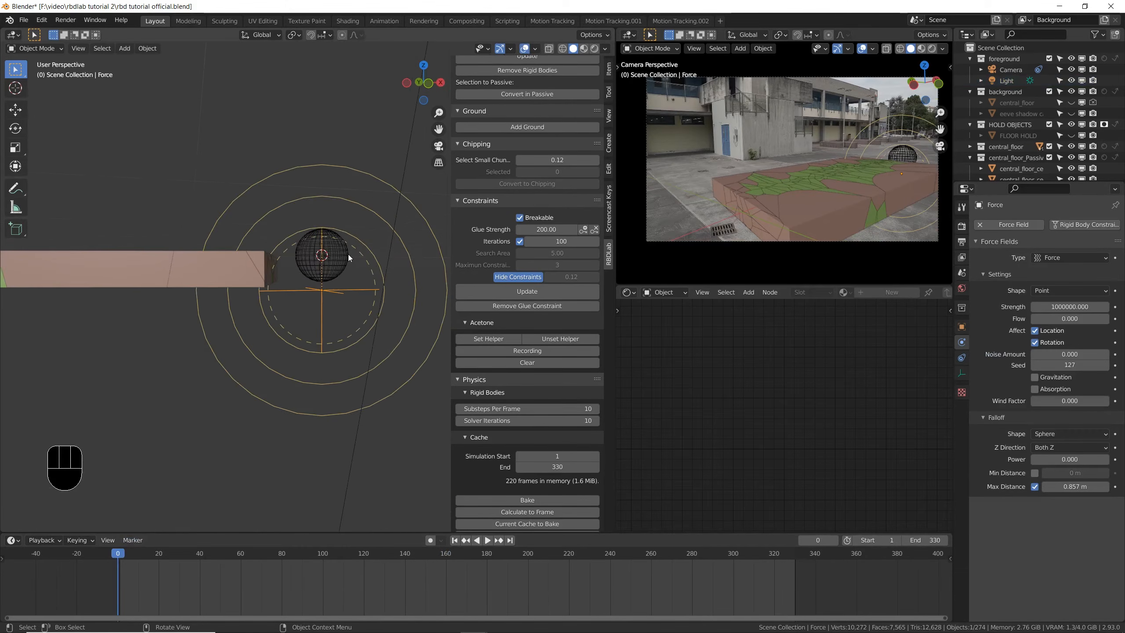
# - In top view, move the force field about 0.2 m farther from the floor slab's edge
pyautogui.press('KP_7')
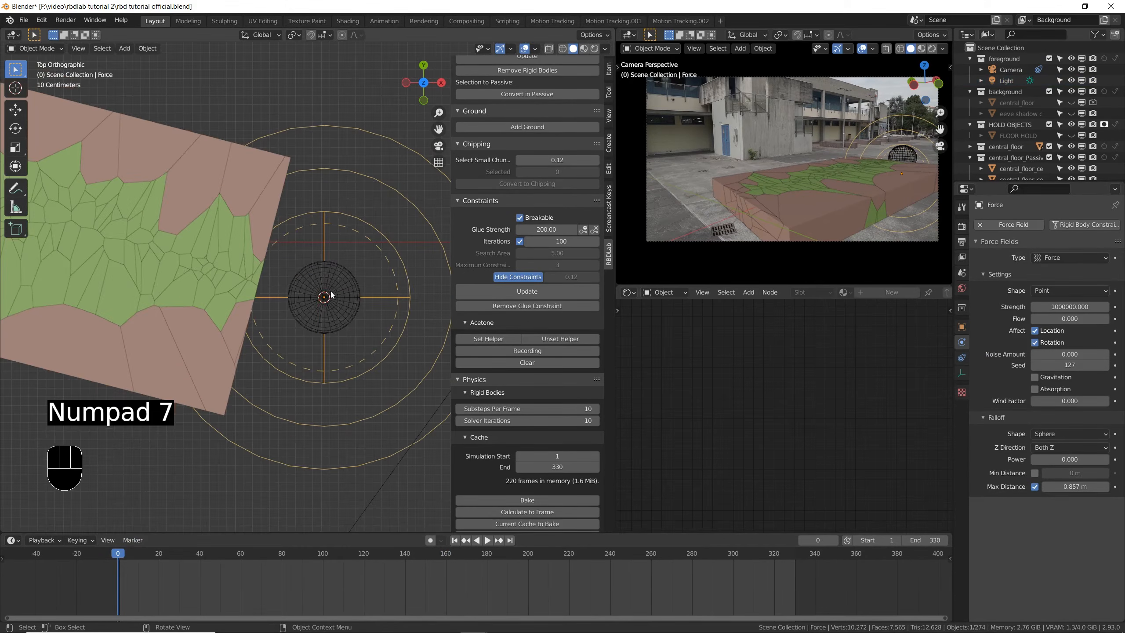
pyautogui.click(341, 280)
pyautogui.click(410, 287)
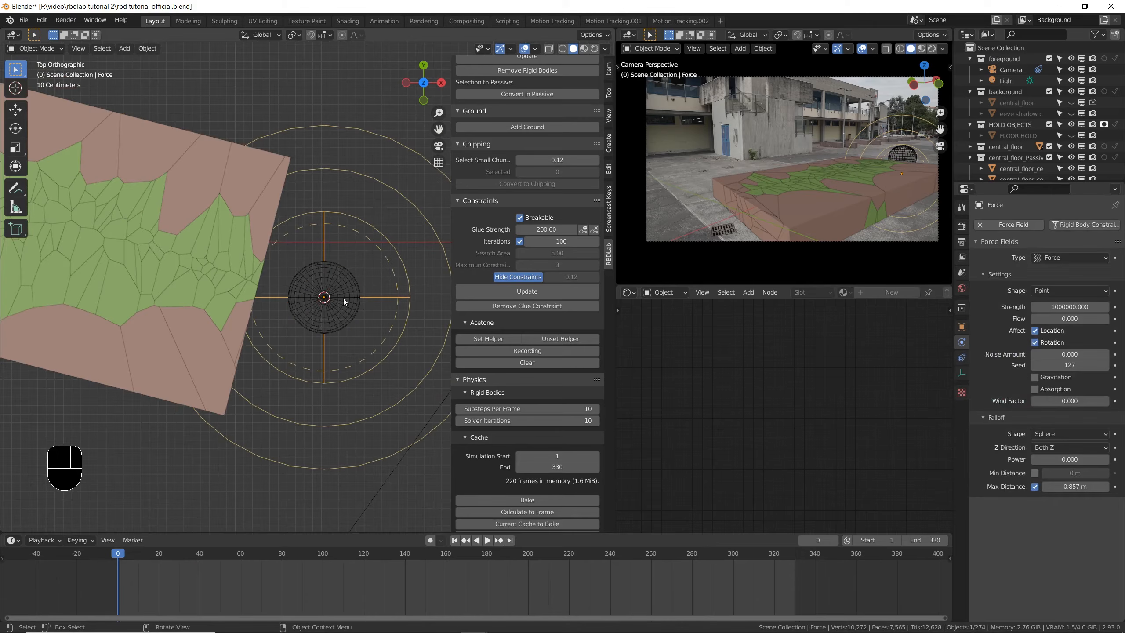
pyautogui.press('g')
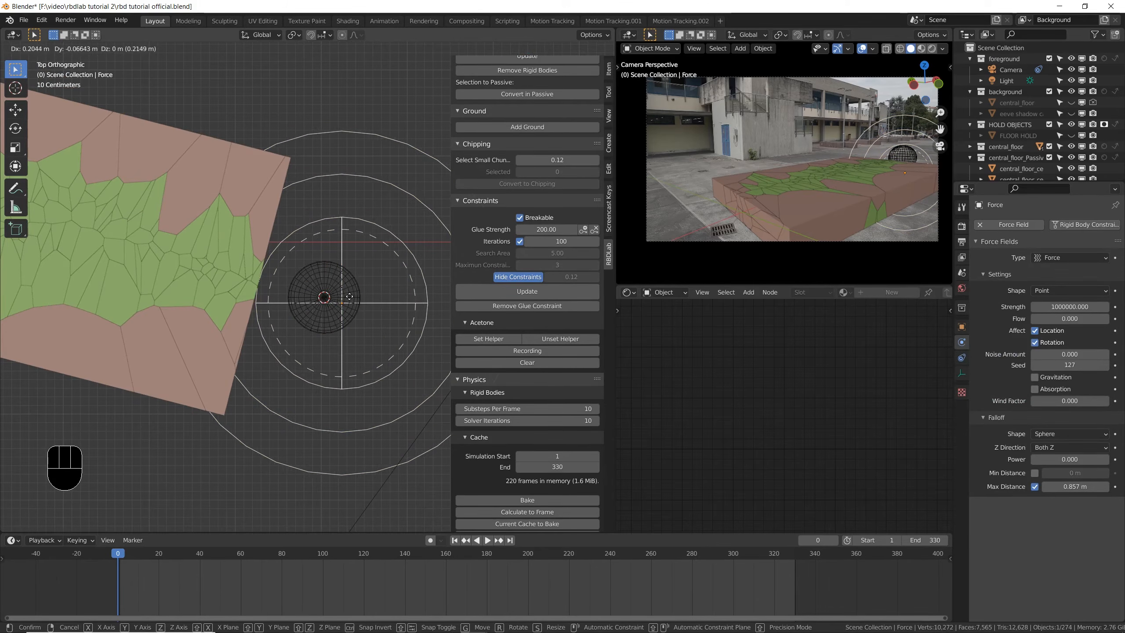
pyautogui.click(350, 300)
pyautogui.moveTo(334, 350); pyautogui.dragTo(330, 306, button='middle')
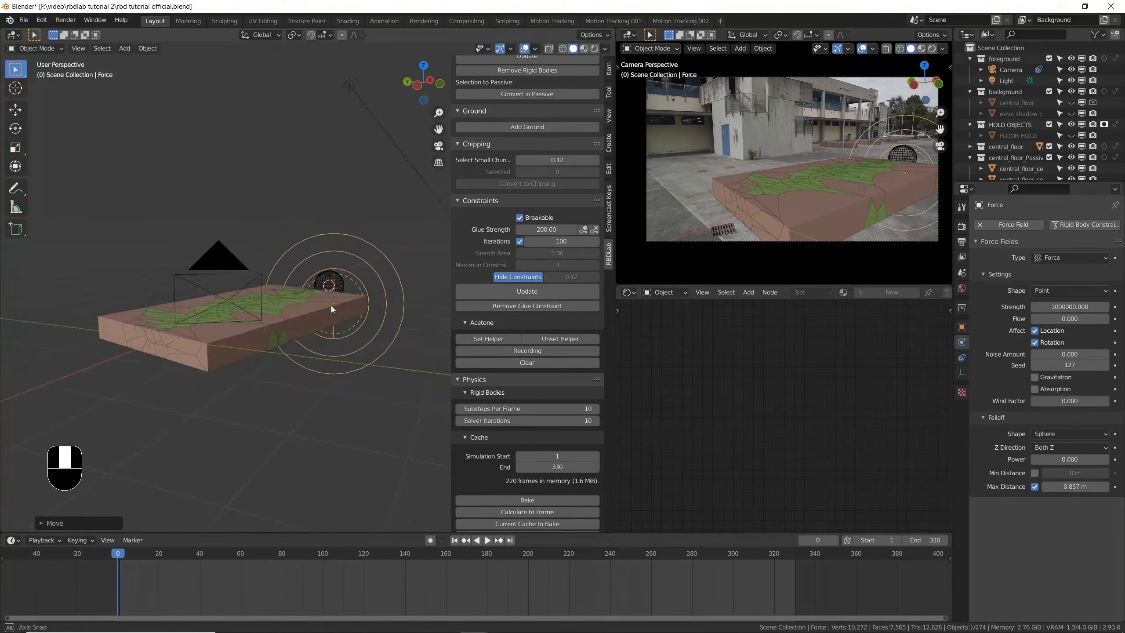
# - Set the force field's strength to 1000500 and save the file
pyautogui.scroll(3, 330, 306)
pyautogui.click(1083, 307)
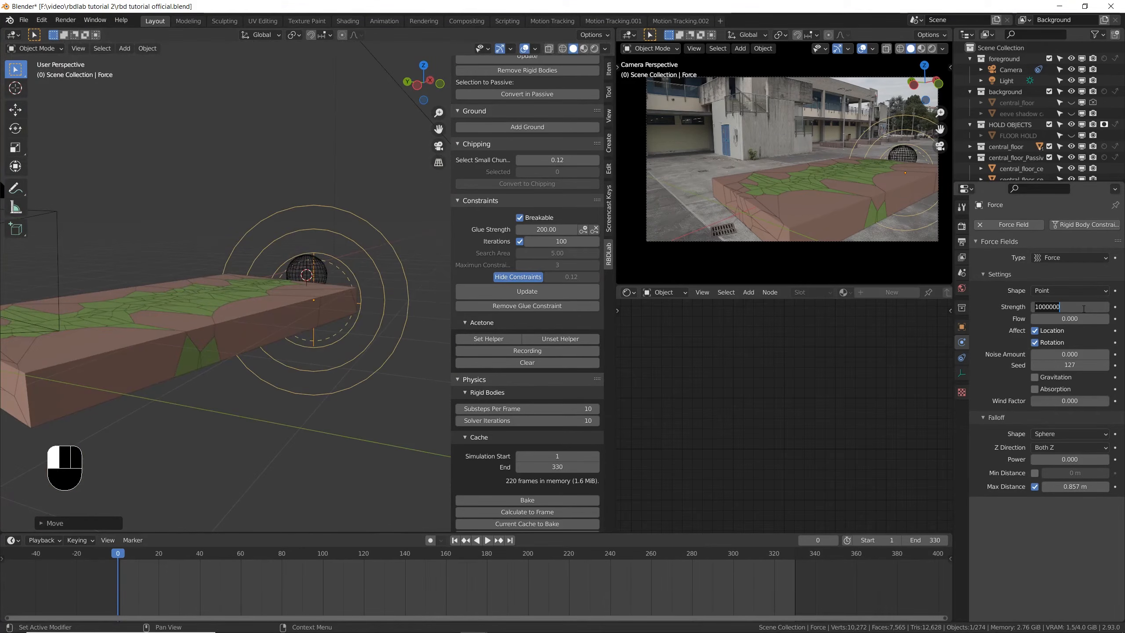
pyautogui.write('1000500')
pyautogui.press('Return')
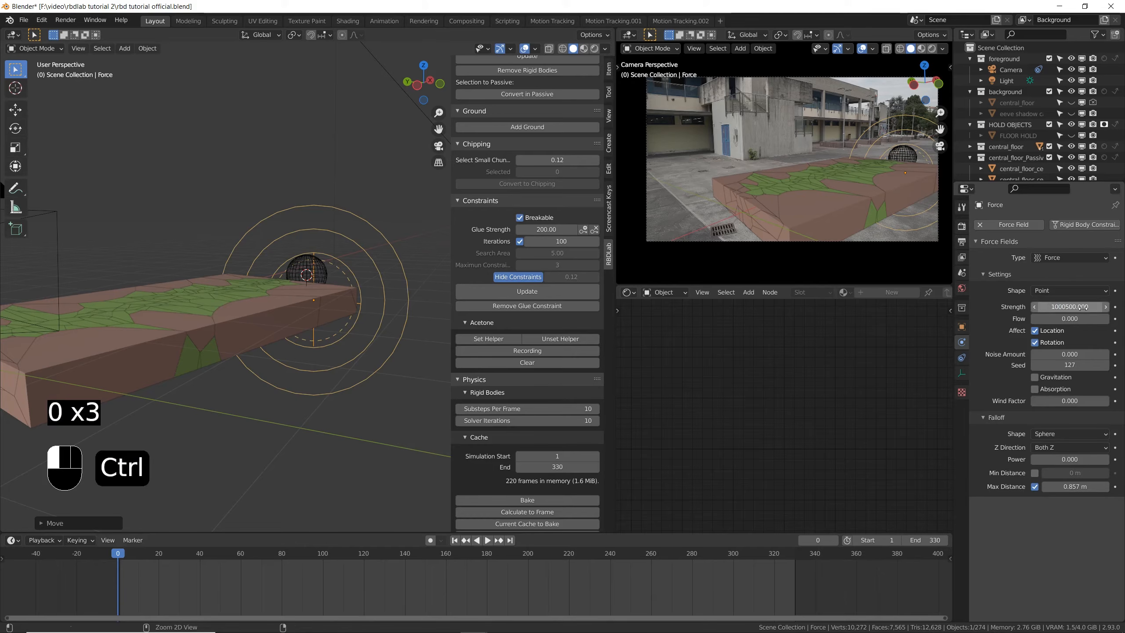
pyautogui.hotkey('ctrl', 's')
# - Hide the viewport overlays and play the simulation from frame 0 with the adjusted force field
pyautogui.scroll(-3, 363, 234)
pyautogui.scroll(4, 363, 234)
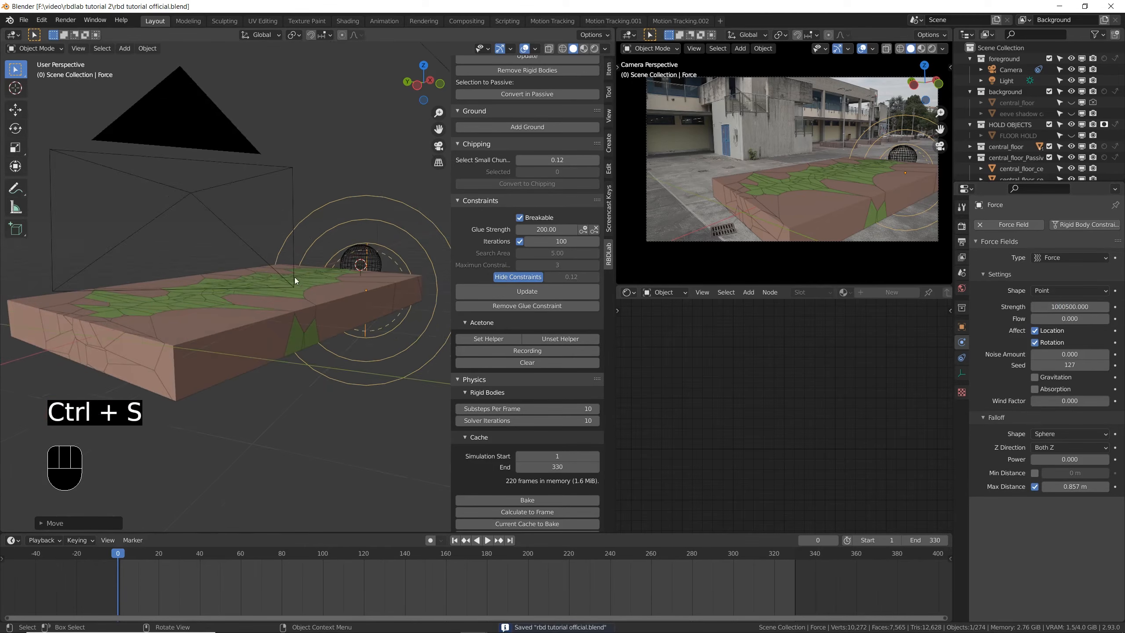
pyautogui.click(525, 49)
pyautogui.press('space')
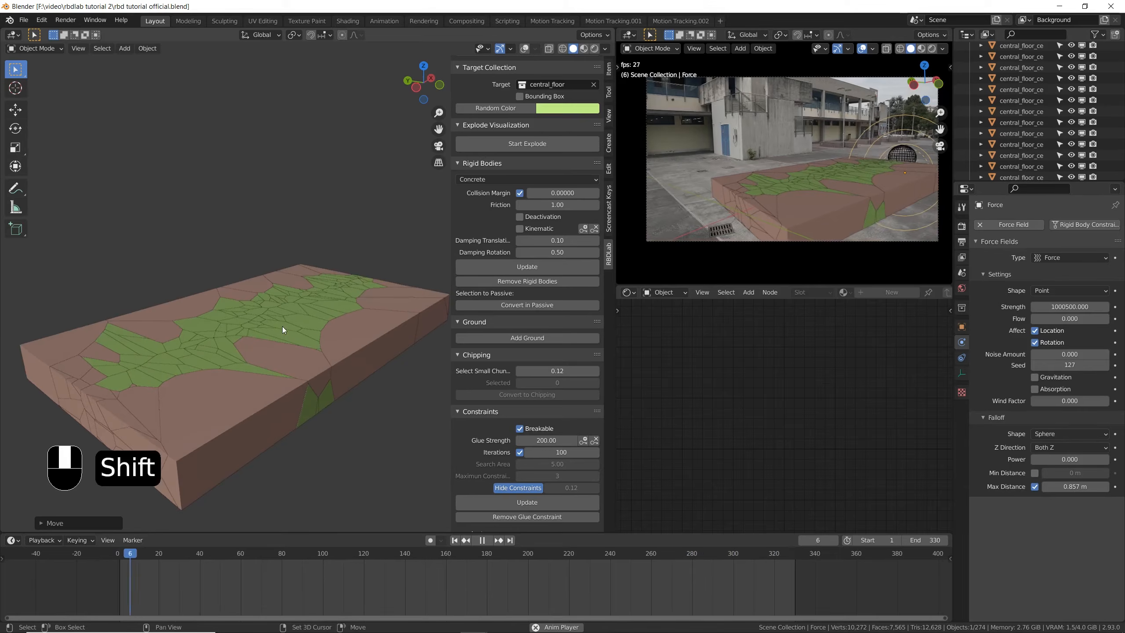
pyautogui.scroll(8, 509, 244)
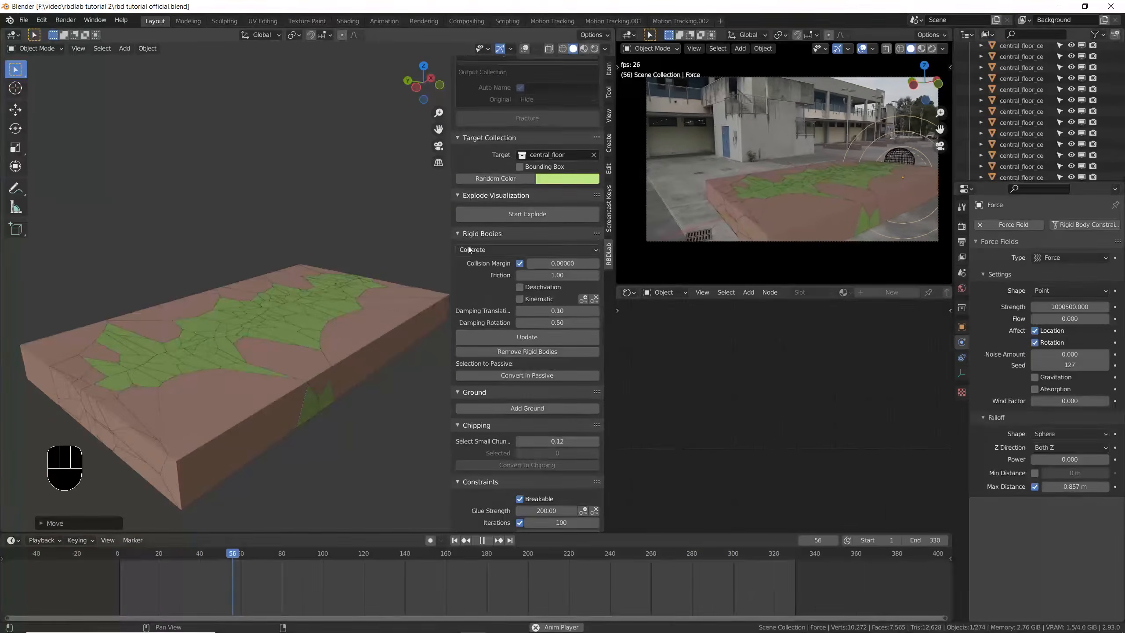
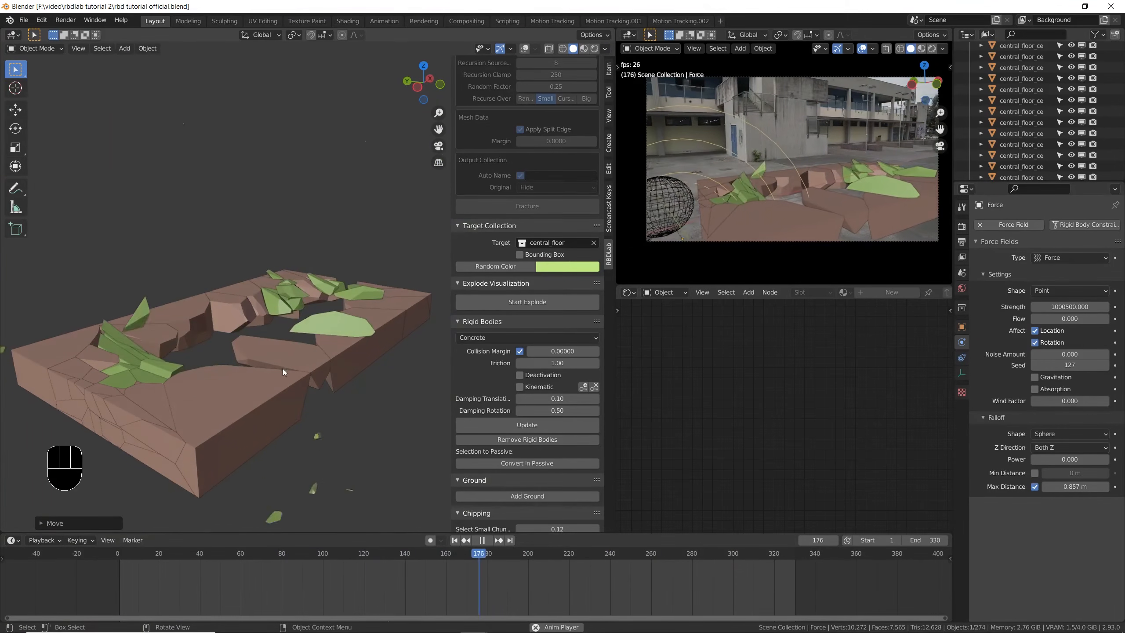
# - Replay the simulation, pause it at frame 203, and display the collapsed slab in Material Preview shading
pyautogui.click(116, 554)
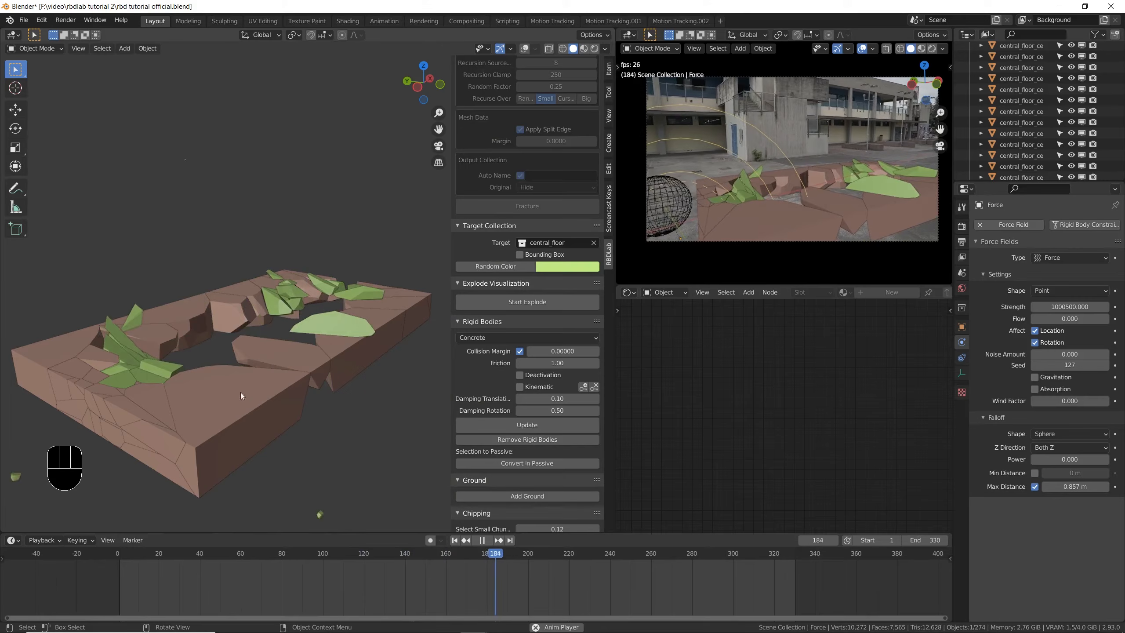
pyautogui.press('space')
pyautogui.moveTo(210, 459); pyautogui.dragTo(217, 341, button='middle')
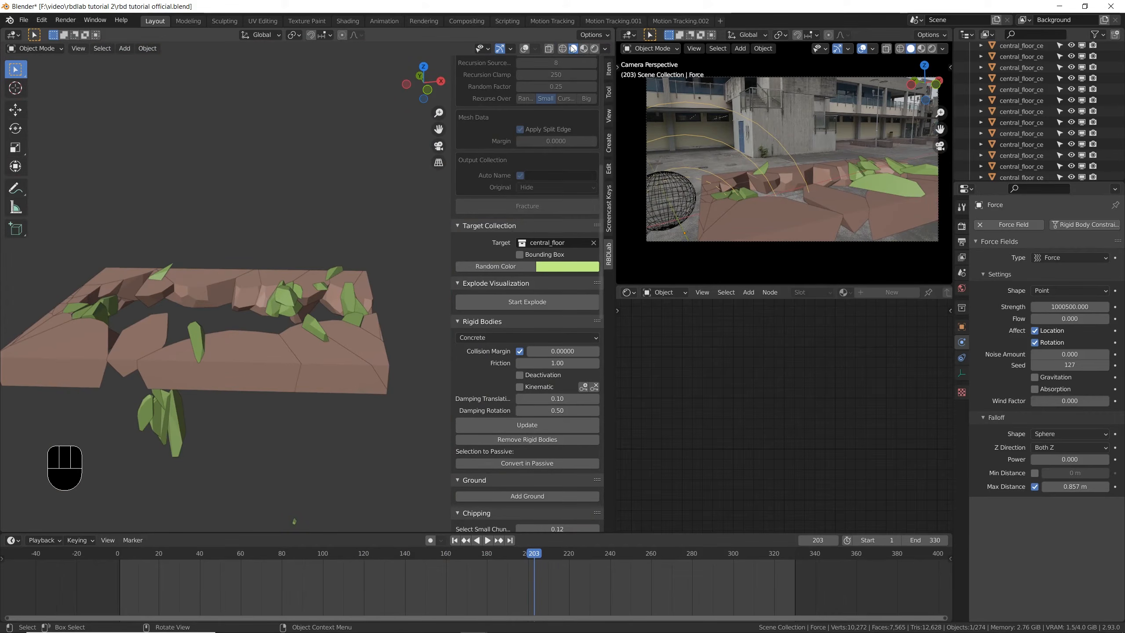
pyautogui.click(585, 49)
pyautogui.scroll(4, 208, 378)
pyautogui.moveTo(193, 306)
pyautogui.keyDown('shift'); pyautogui.mouseDown(button='middle')
pyautogui.moveTo(270, 321)
pyautogui.moveTo(216, 328)
pyautogui.moveTo(279, 336)
pyautogui.mouseUp(button='middle'); pyautogui.keyUp('shift')
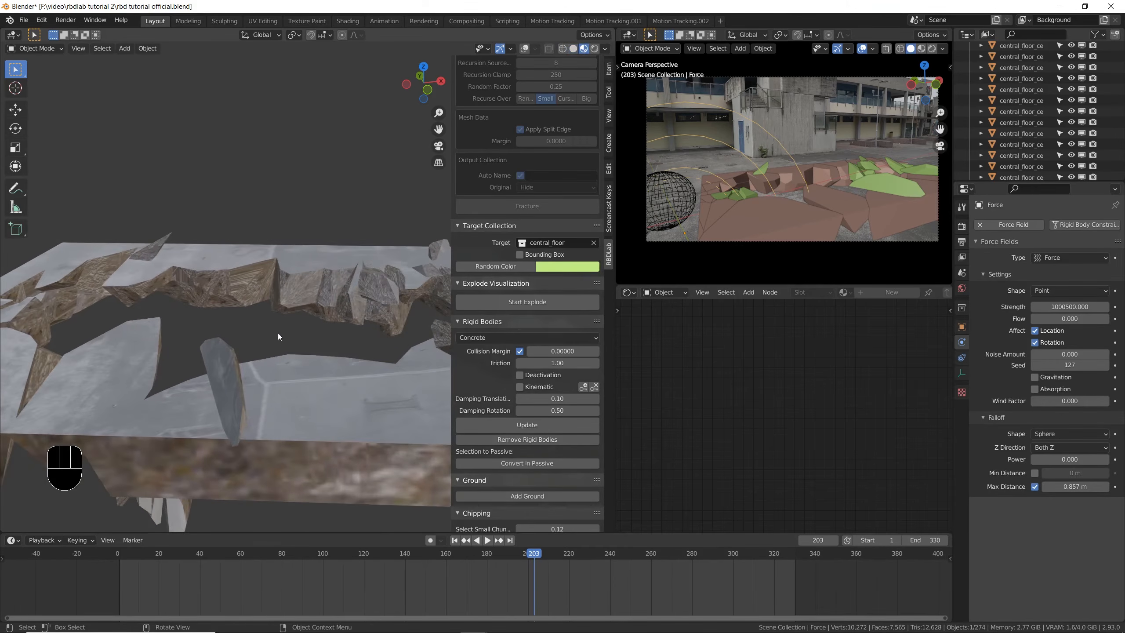
# - Turn the overlays back on, select the large passive piece on the hole's broken edge, and save the file
pyautogui.click(254, 287)
pyautogui.moveTo(253, 388); pyautogui.dragTo(224, 371, button='middle')
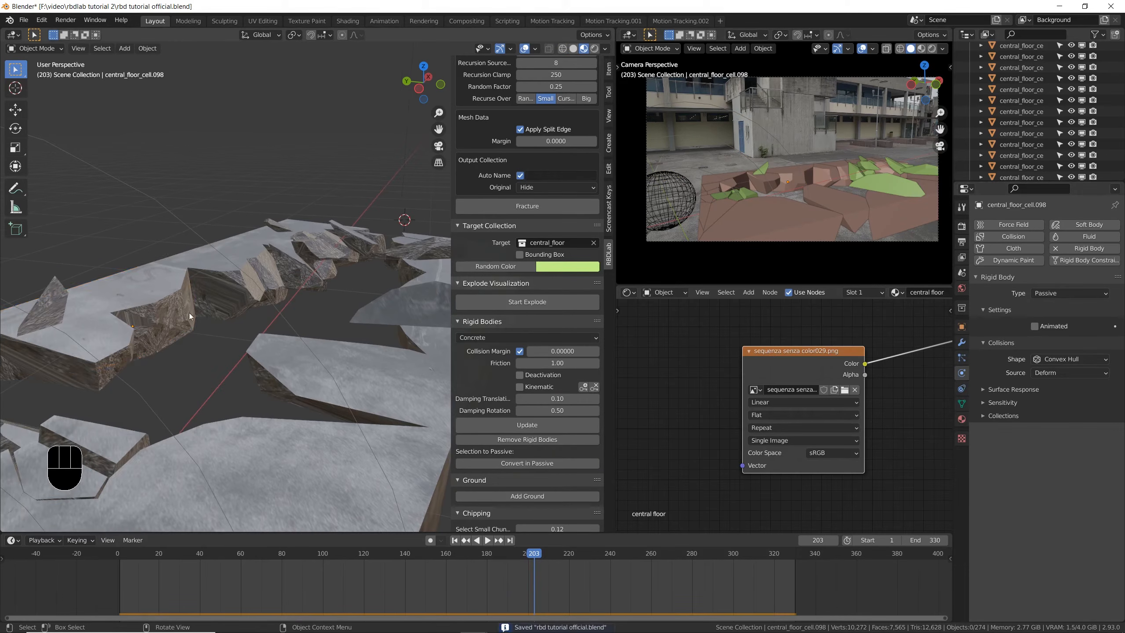
pyautogui.click(189, 313)
pyautogui.hotkey('ctrl', 's')
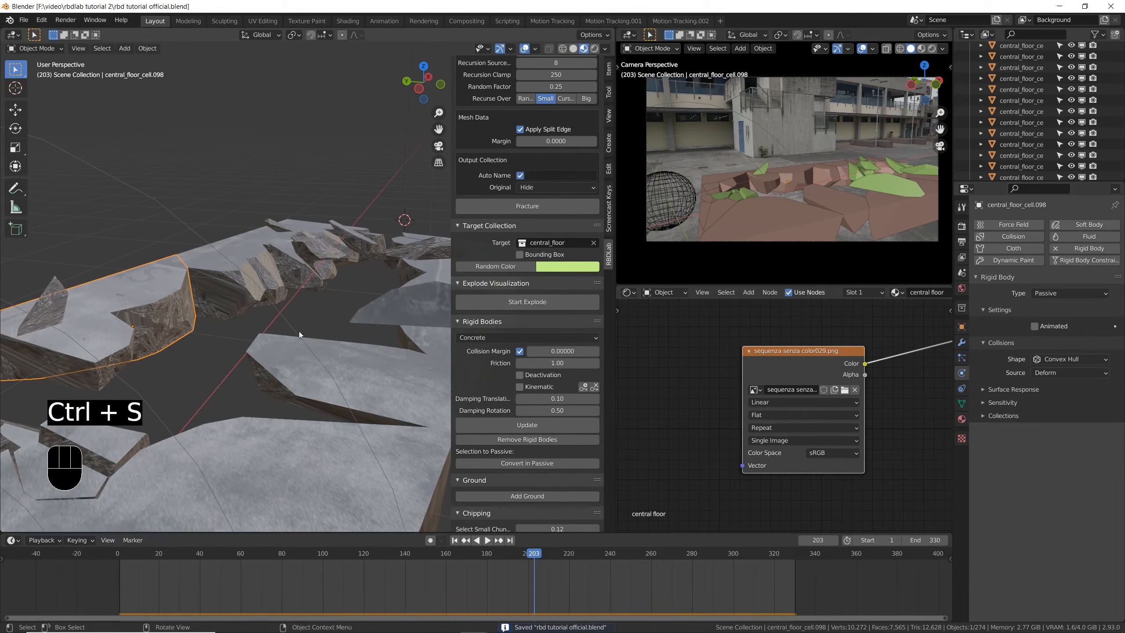
# - Add a Subdivision Surface modifier to the selected piece, using Simple subdivision with 2 viewport levels
pyautogui.click(962, 347)
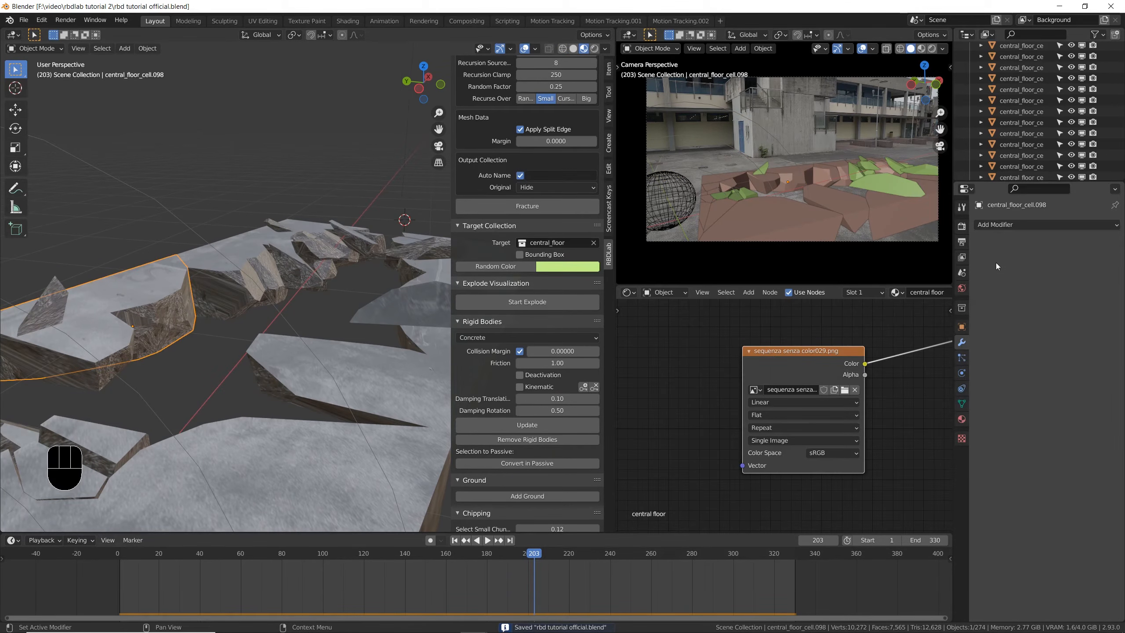
pyautogui.click(998, 225)
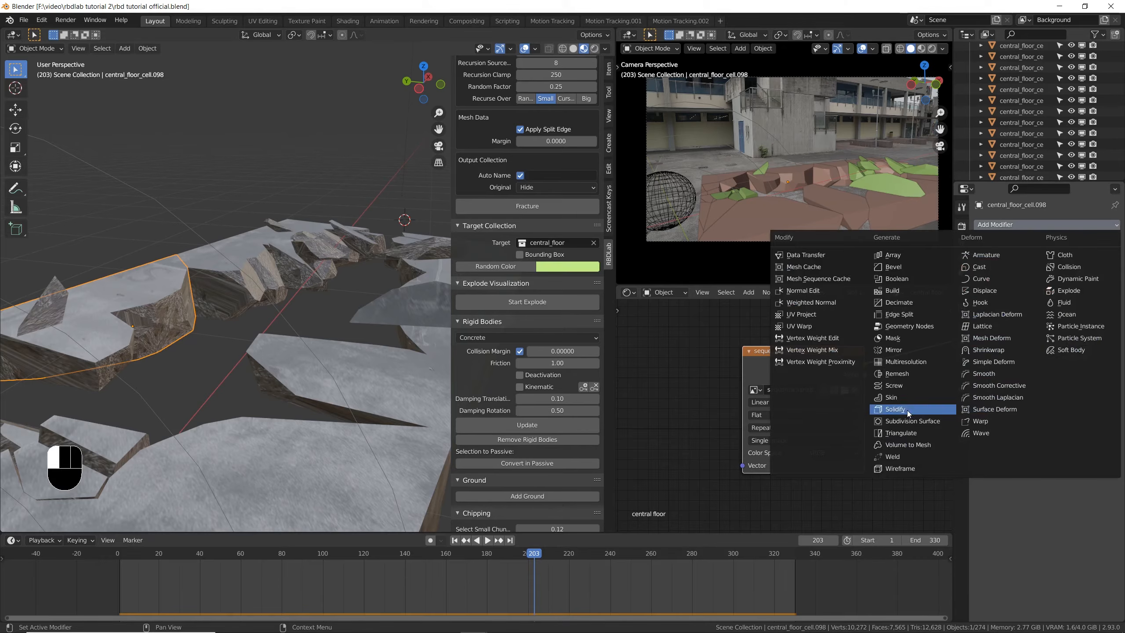
pyautogui.click(917, 423)
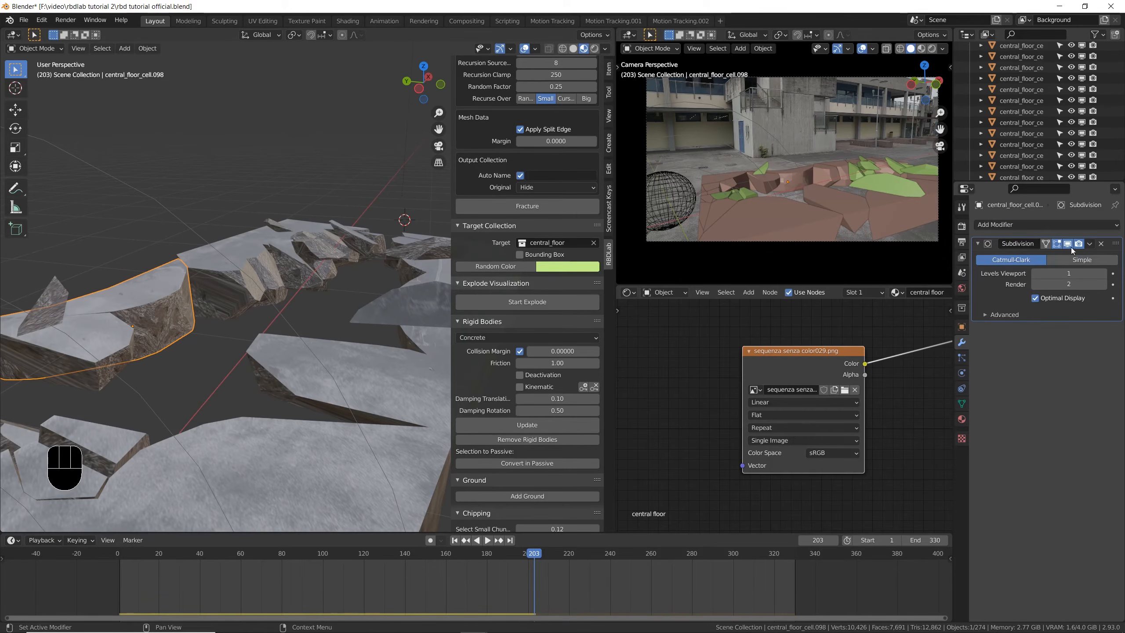
pyautogui.click(1083, 260)
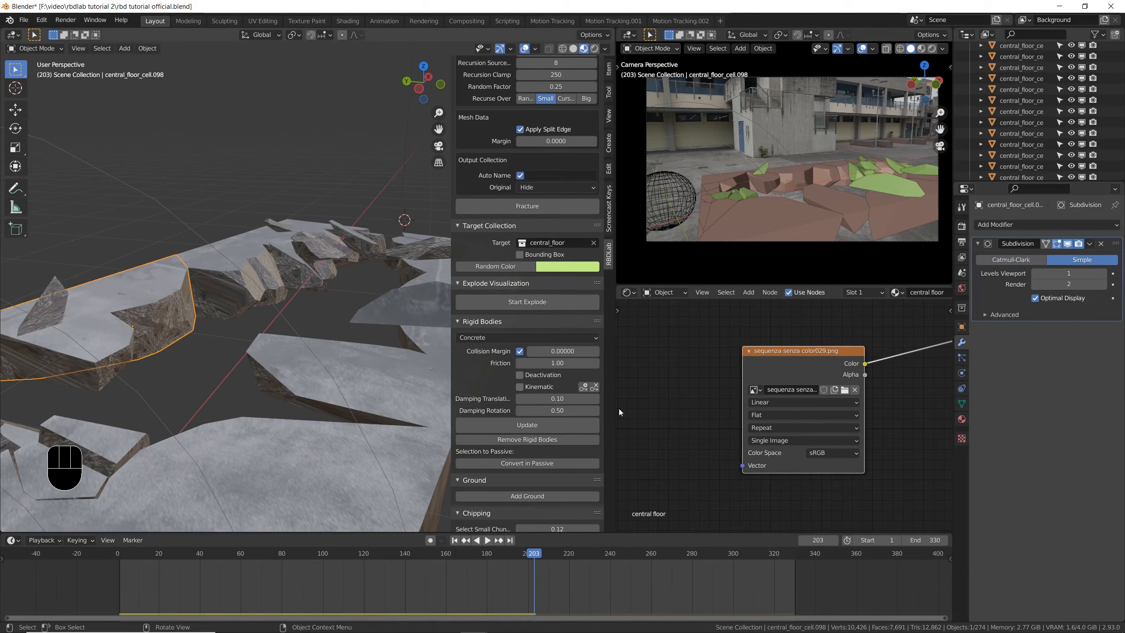
# - Add a Displace modifier limited to the Interior vertex group and save the file
pyautogui.click(1016, 225)
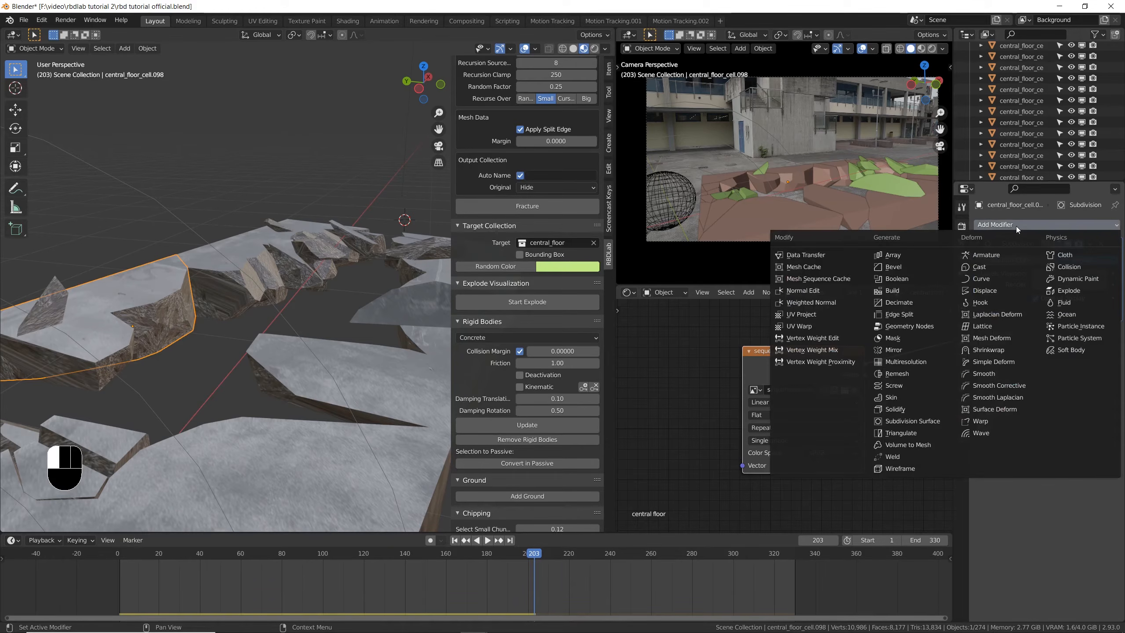
pyautogui.click(981, 291)
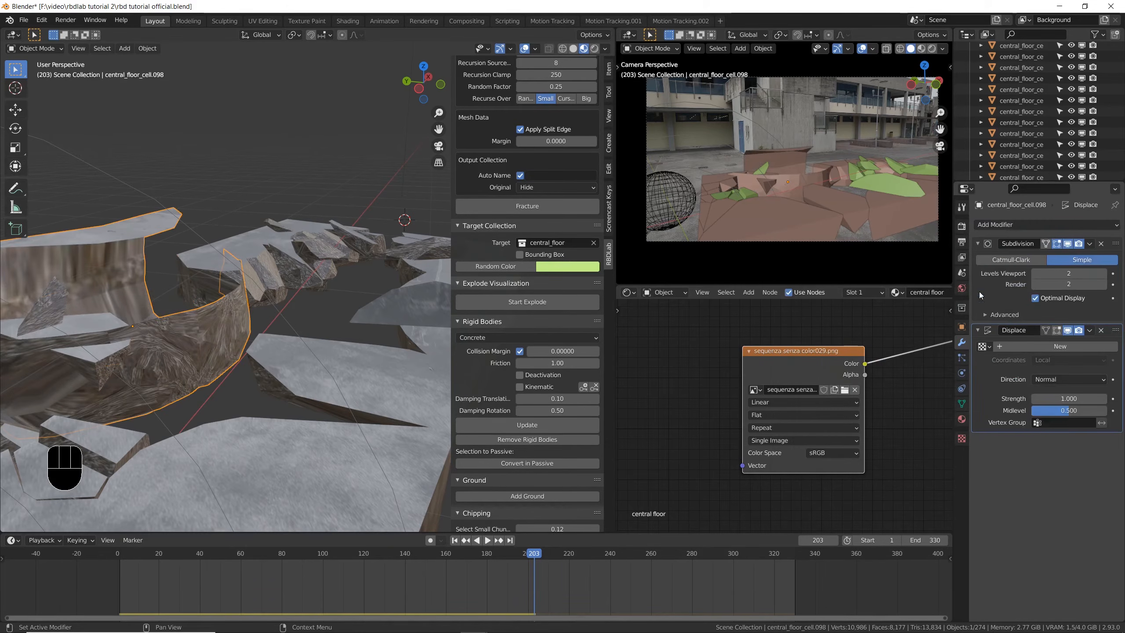
pyautogui.moveTo(337, 296); pyautogui.dragTo(228, 312, button='middle')
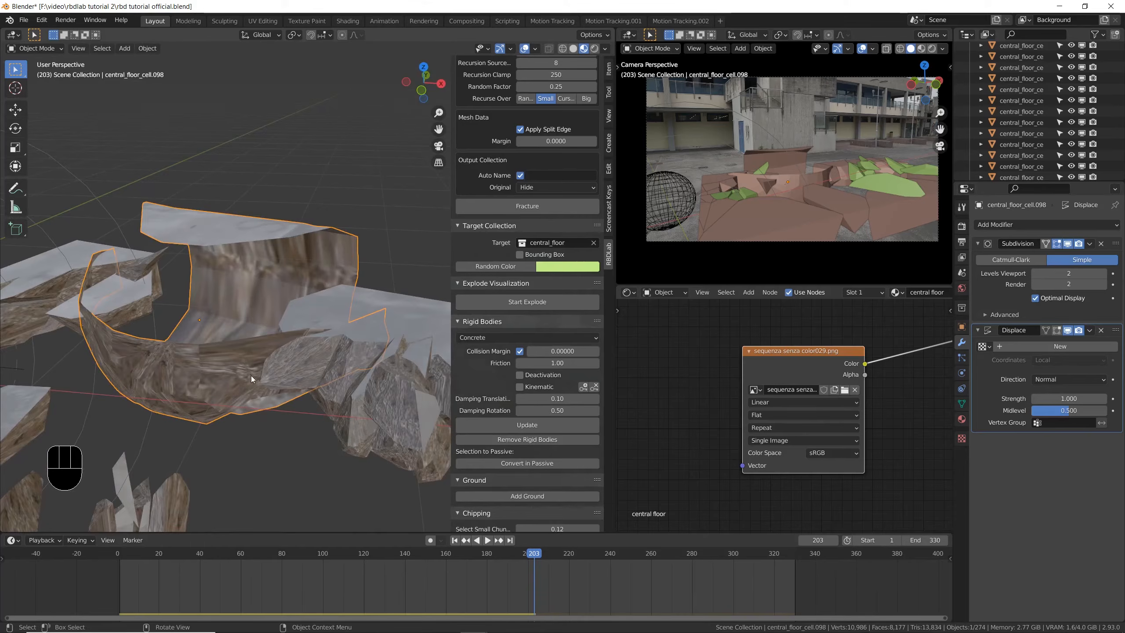
pyautogui.moveTo(251, 376); pyautogui.dragTo(221, 369, button='middle')
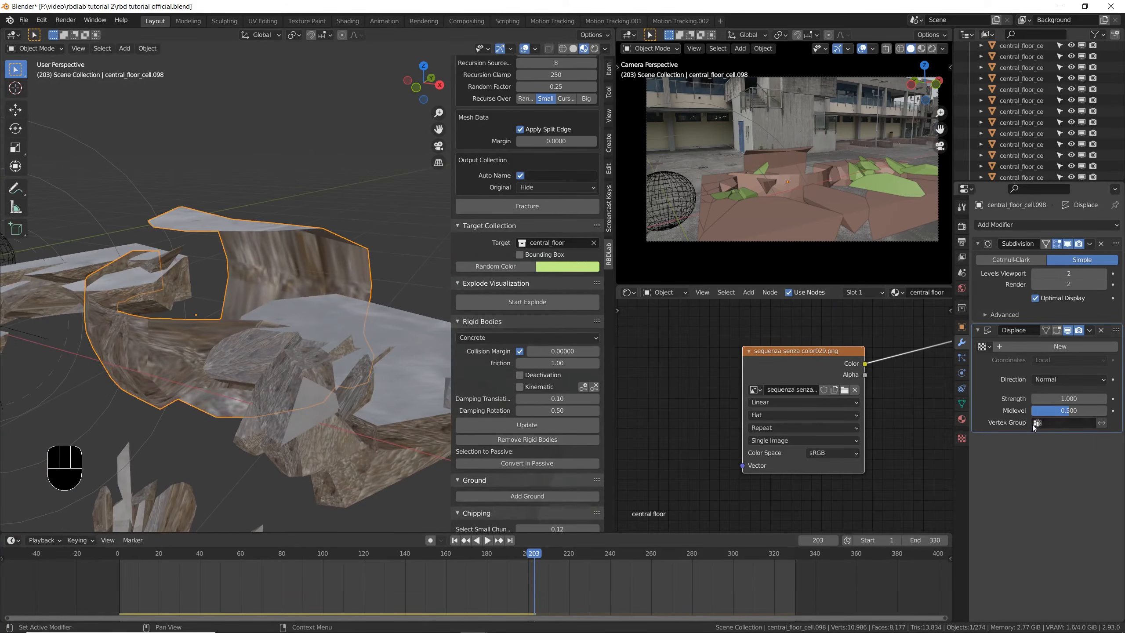
pyautogui.click(1059, 423)
pyautogui.click(1027, 439)
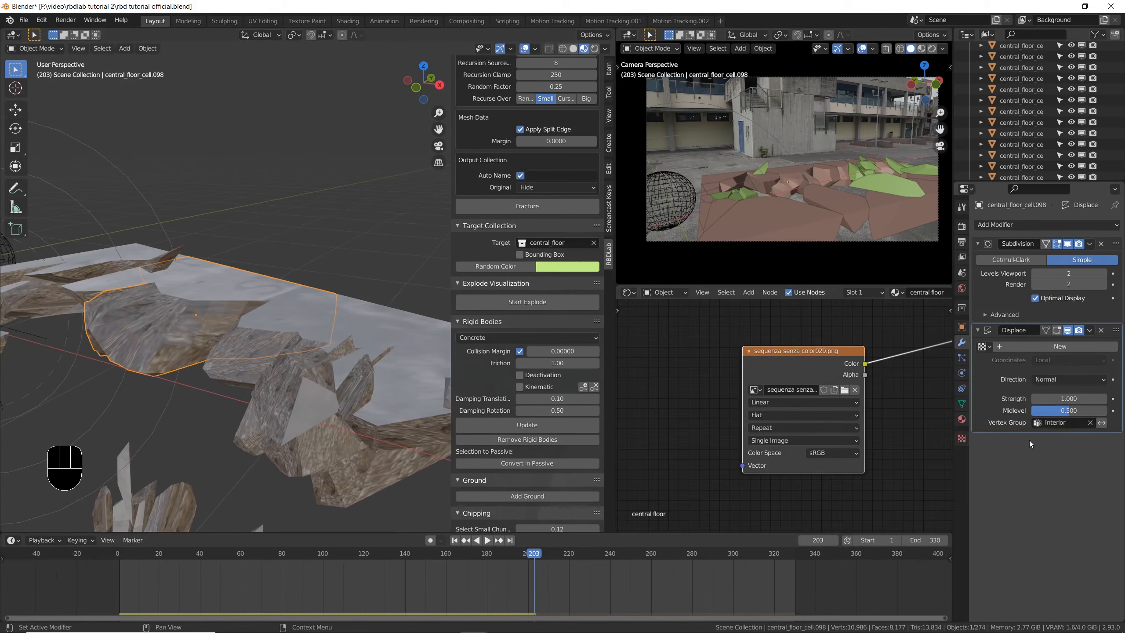
pyautogui.hotkey('ctrl', 's')
pyautogui.moveTo(79, 381); pyautogui.dragTo(284, 368, button='middle')
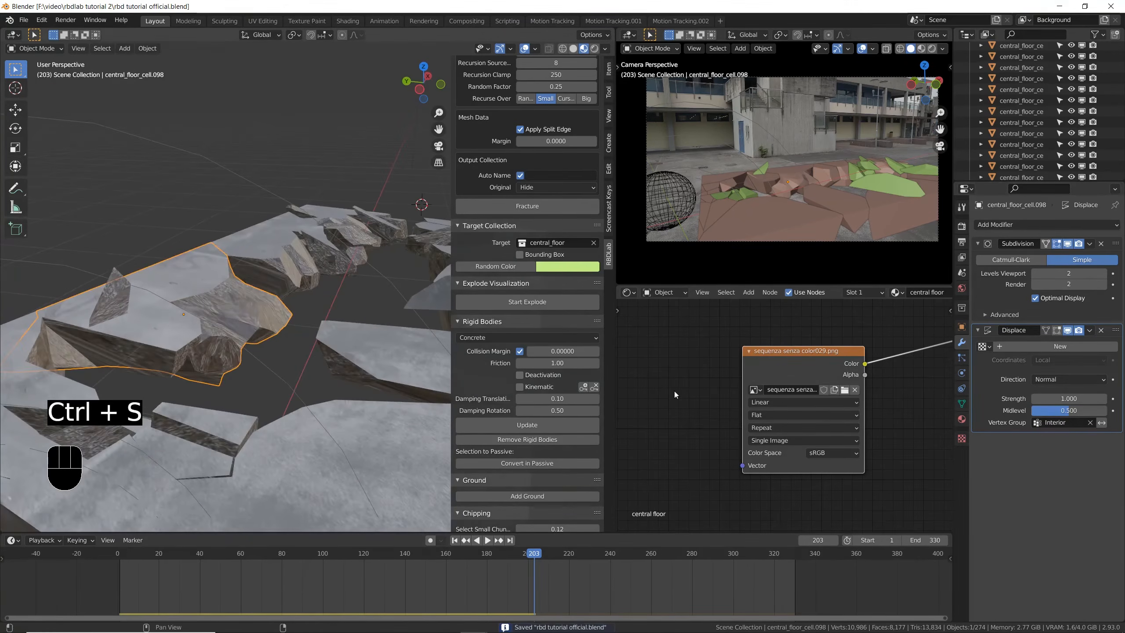
# - Create a new texture for the Displace modifier, name it "rocks i ternal", and save the file
pyautogui.click(985, 347)
pyautogui.click(985, 348)
pyautogui.click(1002, 347)
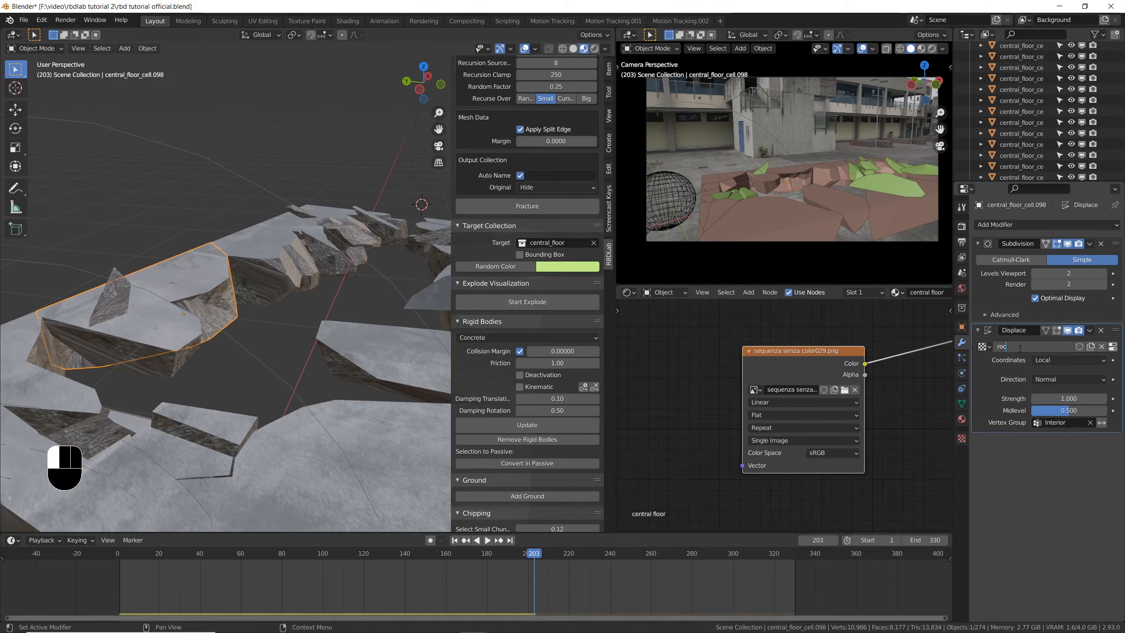
pyautogui.hotkey('ctrl', 's')
pyautogui.write('i ternal')
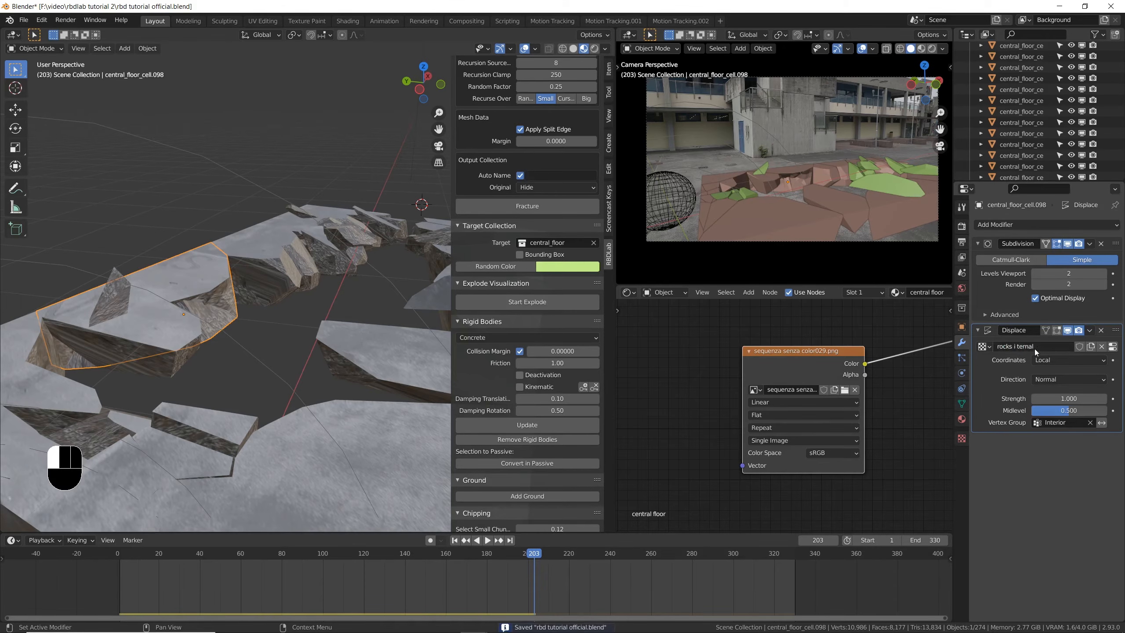
# - Assign the existing stone 2.jpg image to the Displace modifier's texture
pyautogui.click(962, 438)
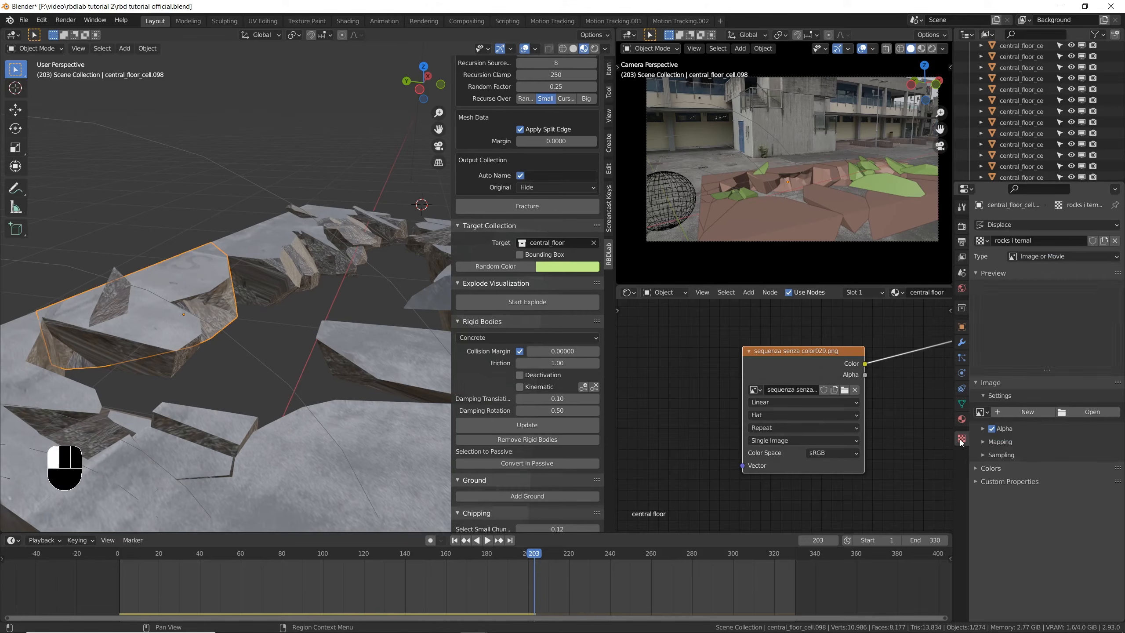
pyautogui.click(982, 241)
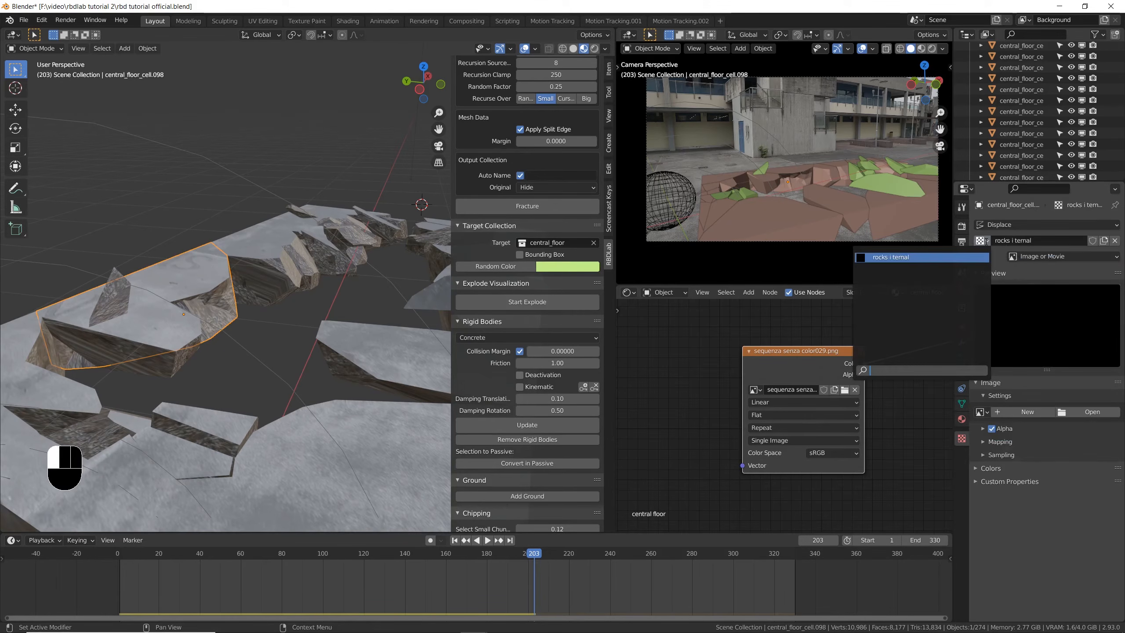
pyautogui.click(983, 412)
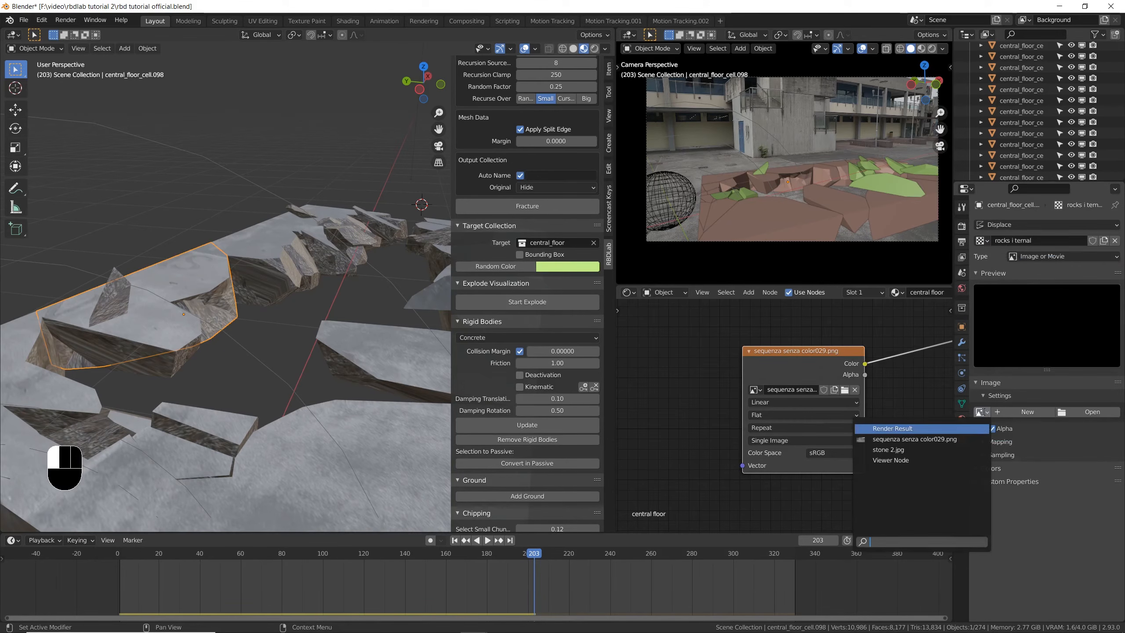
pyautogui.click(903, 450)
# - Hide the sidebar and examine the displacement on the piece's broken inner face up close
pyautogui.moveTo(151, 393); pyautogui.dragTo(241, 335, button='middle')
pyautogui.scroll(5, 204, 342)
pyautogui.scroll(3, 240, 351)
pyautogui.press('n')
pyautogui.scroll(-5, 398, 313)
pyautogui.moveTo(412, 315); pyautogui.dragTo(397, 288, button='middle')
pyautogui.scroll(-2, 380, 298)
pyautogui.scroll(-2, 385, 300)
# - Widen the properties area and slightly reduce the Displace modifier's strength
pyautogui.click(962, 342)
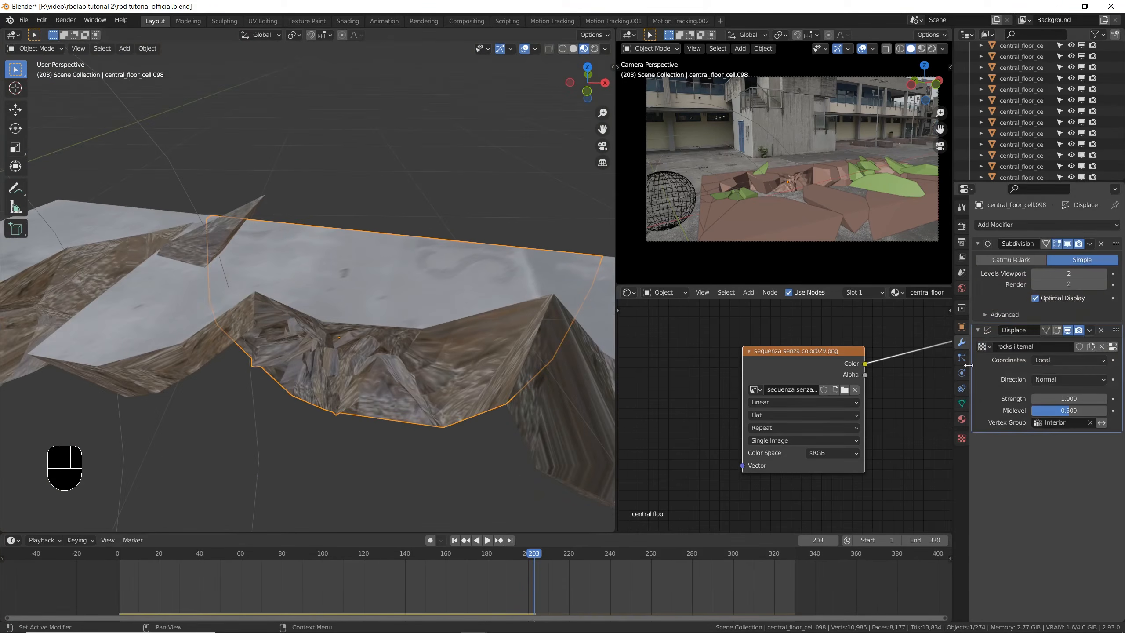
pyautogui.moveTo(951, 356); pyautogui.dragTo(897, 356)
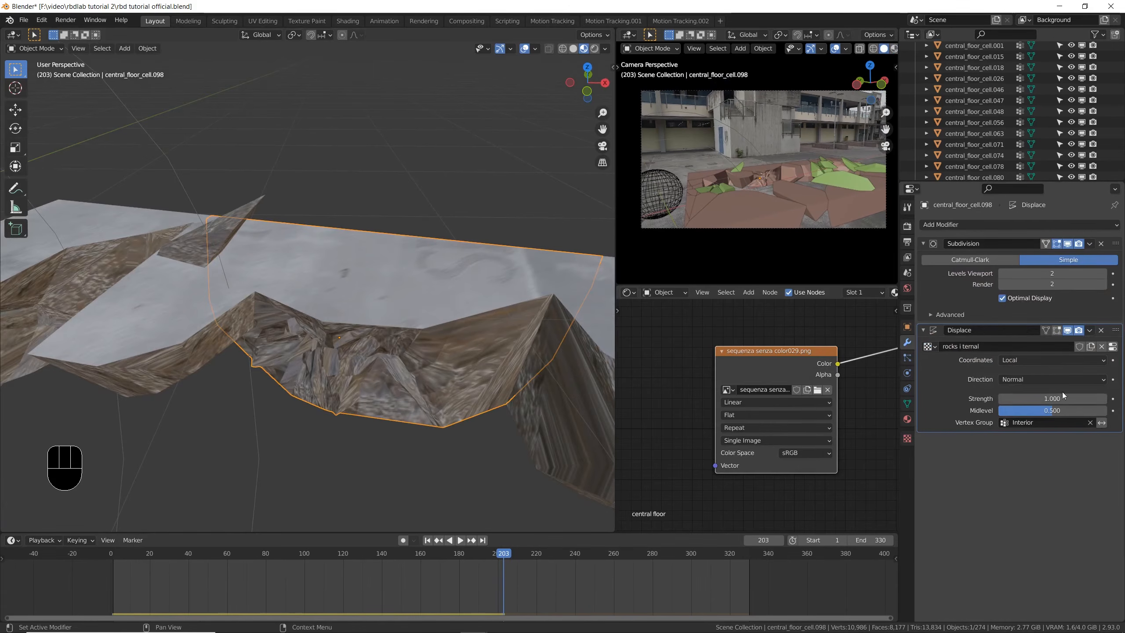
pyautogui.moveTo(1052, 399)
pyautogui.keyDown('shift'); pyautogui.mouseDown()
pyautogui.moveTo(1068, 398)
pyautogui.moveTo(1045, 399)
pyautogui.mouseUp(); pyautogui.keyUp('shift')
# - Lower the displacement texture's contrast to 0.595 and check the piece's broken face
pyautogui.click(909, 445)
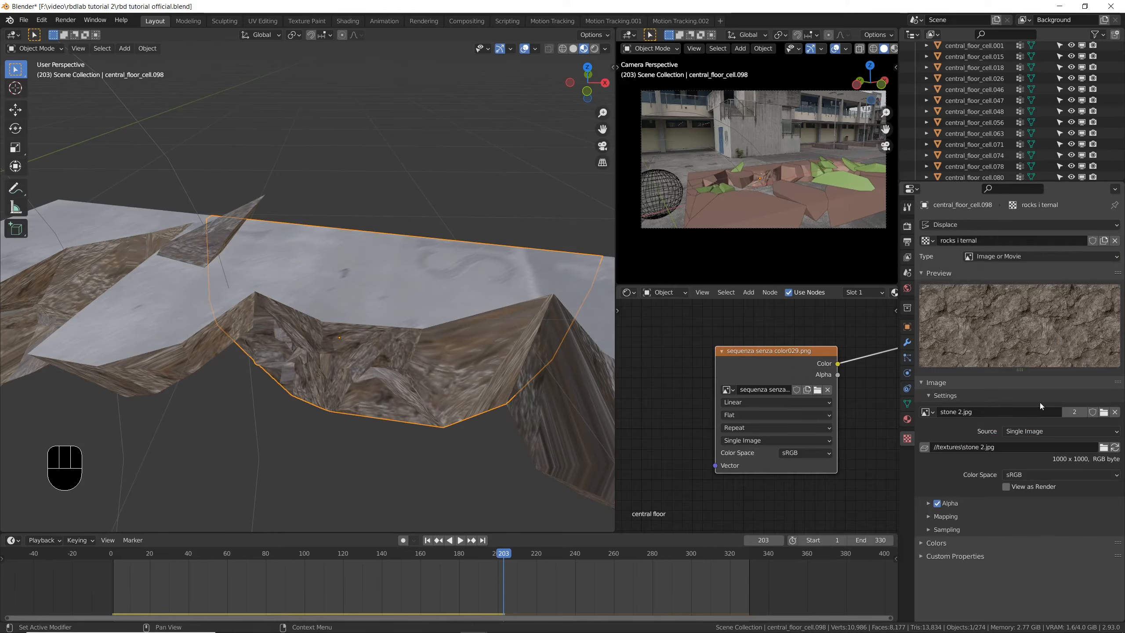
pyautogui.moveTo(306, 293); pyautogui.dragTo(333, 349, button='middle')
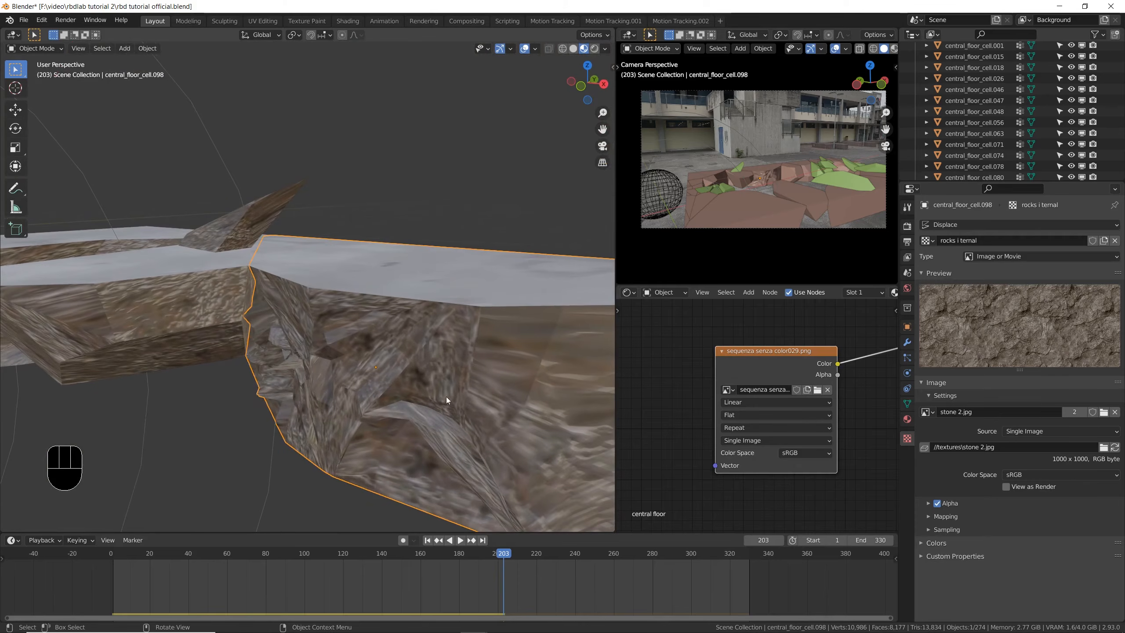
pyautogui.click(923, 543)
pyautogui.scroll(-2, 925, 545)
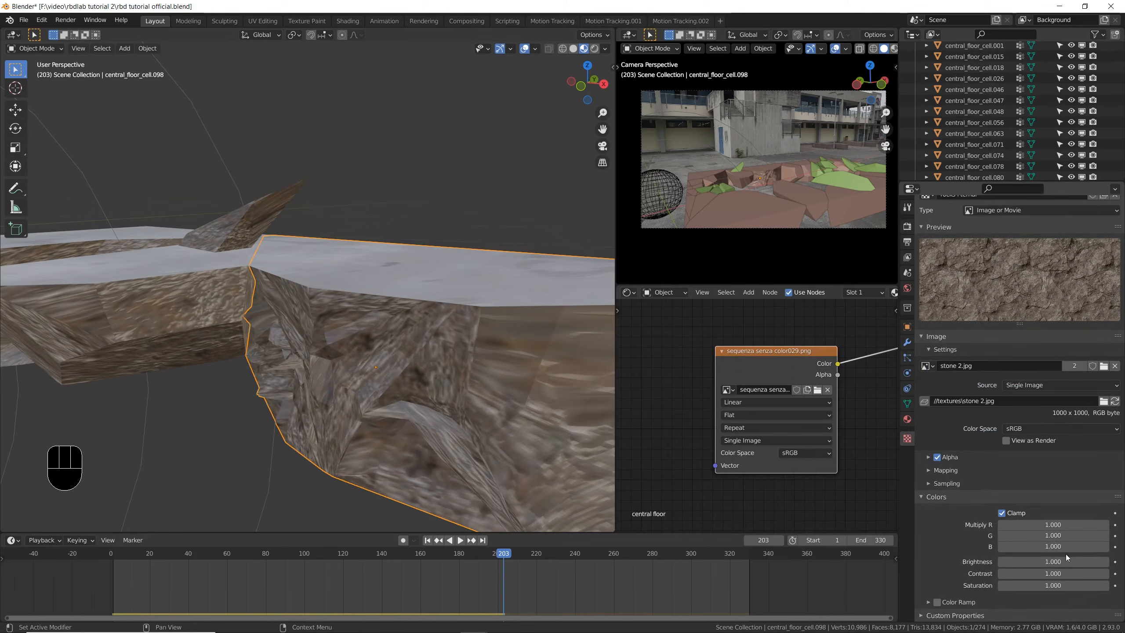
pyautogui.keyDown('shift'); pyautogui.moveTo(1054, 574); pyautogui.dragTo(1018, 574); pyautogui.keyUp('shift')
pyautogui.moveTo(398, 427); pyautogui.dragTo(410, 372, button='middle')
pyautogui.moveTo(501, 378); pyautogui.dragTo(421, 425, button='middle')
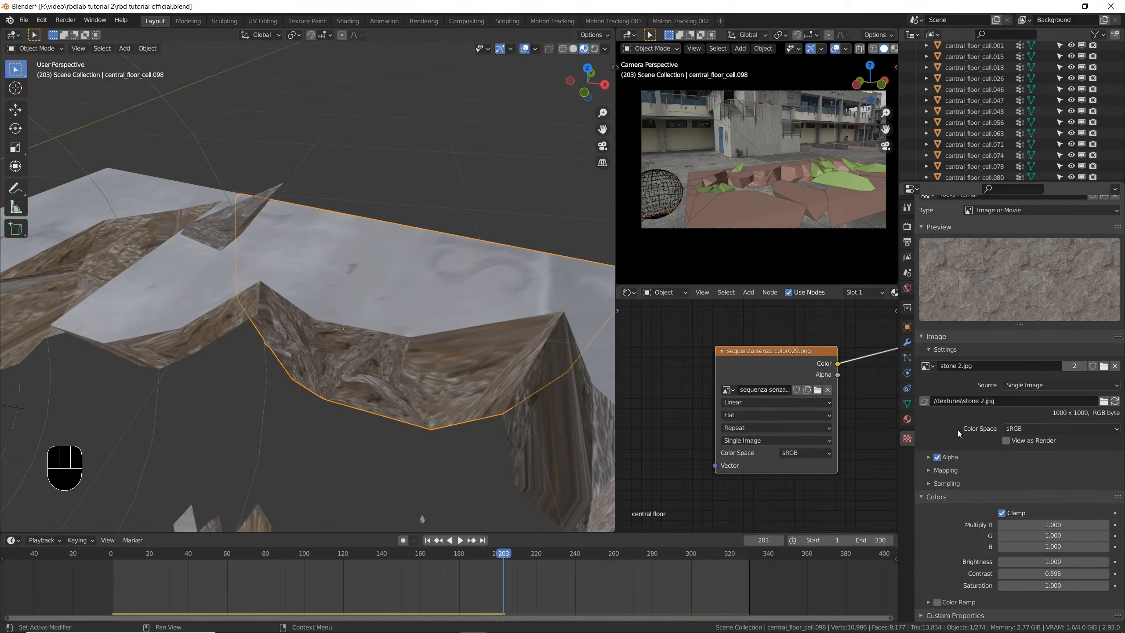
# - Set the Displace modifier's strength to 0.880 and check the broken face from farther away
pyautogui.click(906, 343)
pyautogui.keyDown('shift'); pyautogui.moveTo(1046, 398); pyautogui.dragTo(1081, 399); pyautogui.keyUp('shift')
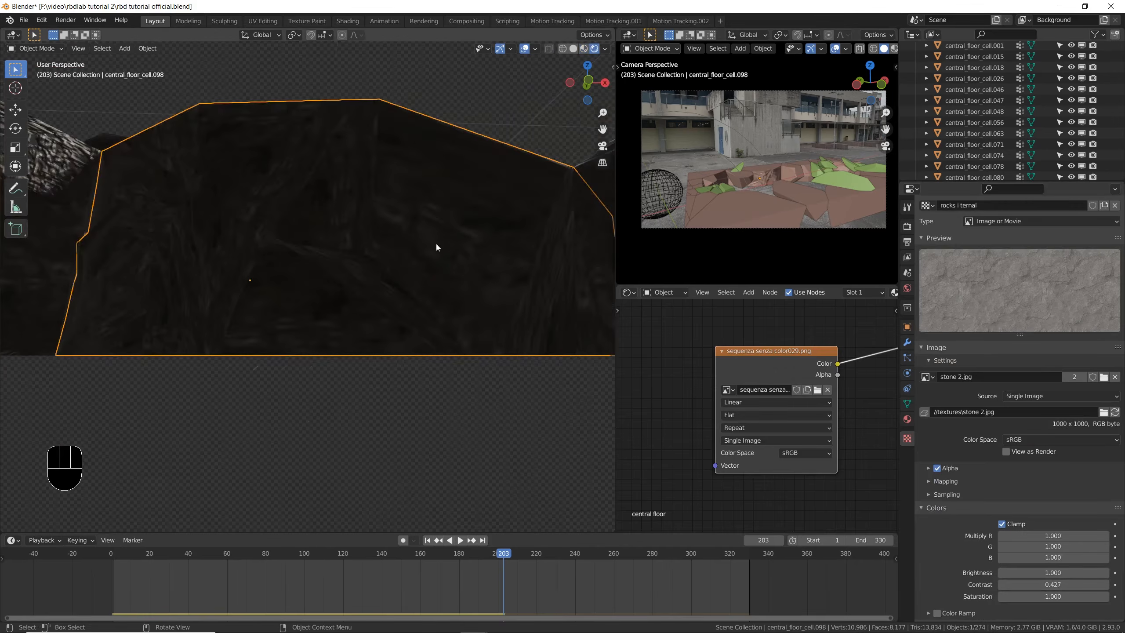
pyautogui.scroll(-8, 436, 243)
pyautogui.moveTo(437, 255); pyautogui.dragTo(471, 312, button='middle')
# - Set the displacement texture's contrast to 0.427, display the slab in Rendered shading, and save the file
pyautogui.scroll(4, 460, 257)
pyautogui.moveTo(459, 257); pyautogui.dragTo(373, 263, button='middle')
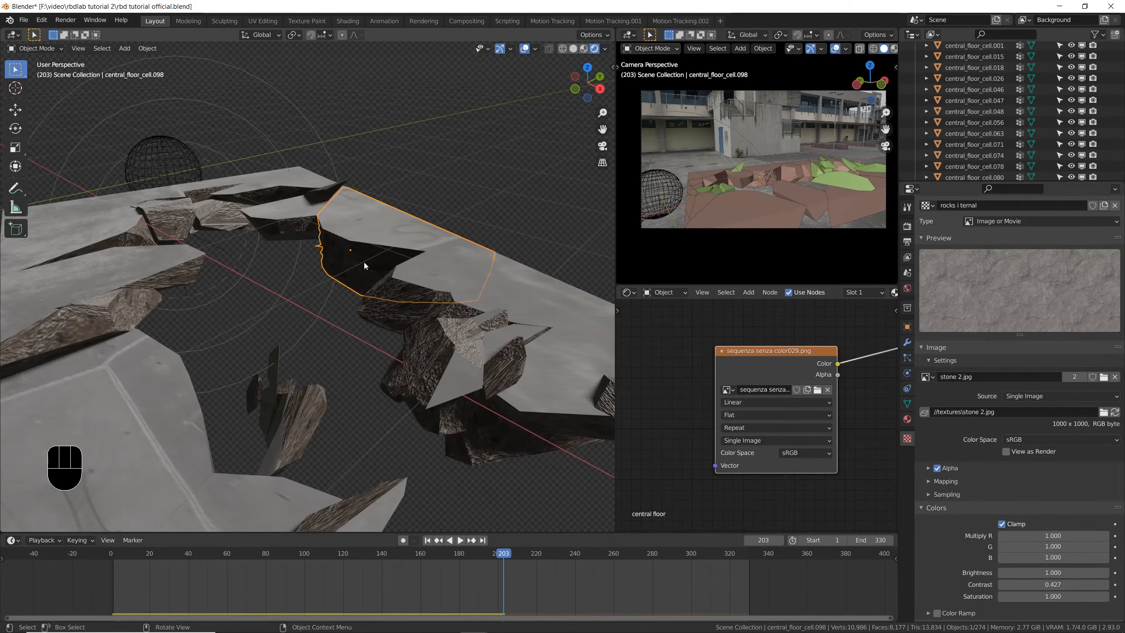
pyautogui.hotkey('ctrl', 's')
pyautogui.scroll(-5, 479, 299)
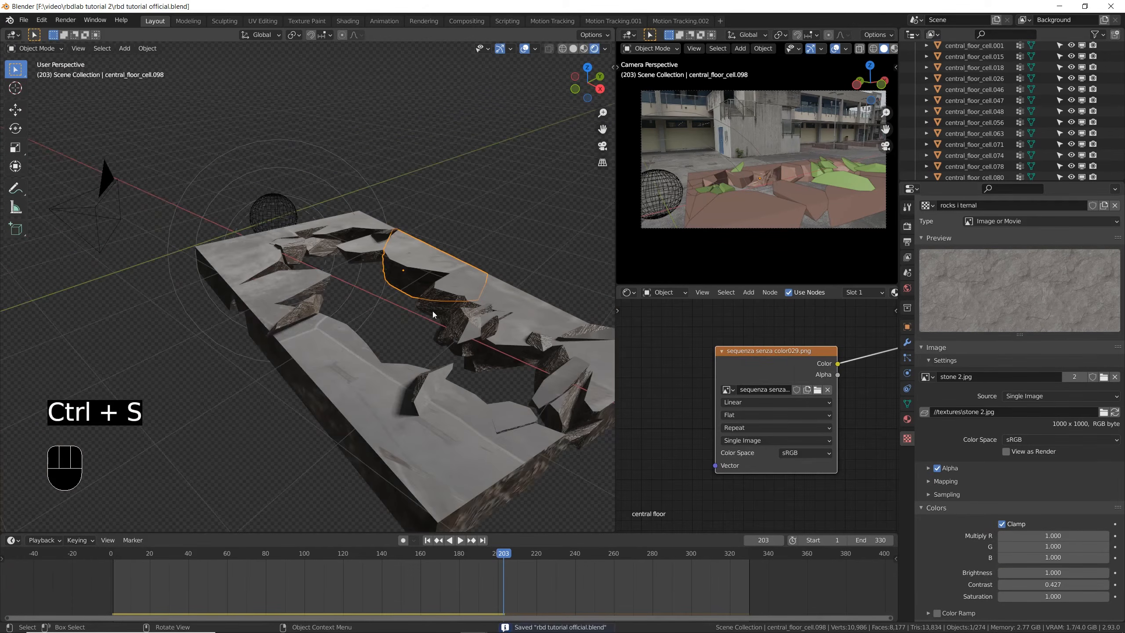
pyautogui.keyDown('shift'); pyautogui.moveTo(466, 261); pyautogui.dragTo(389, 261, button='middle'); pyautogui.keyUp('shift')
pyautogui.scroll(2, 338, 272)
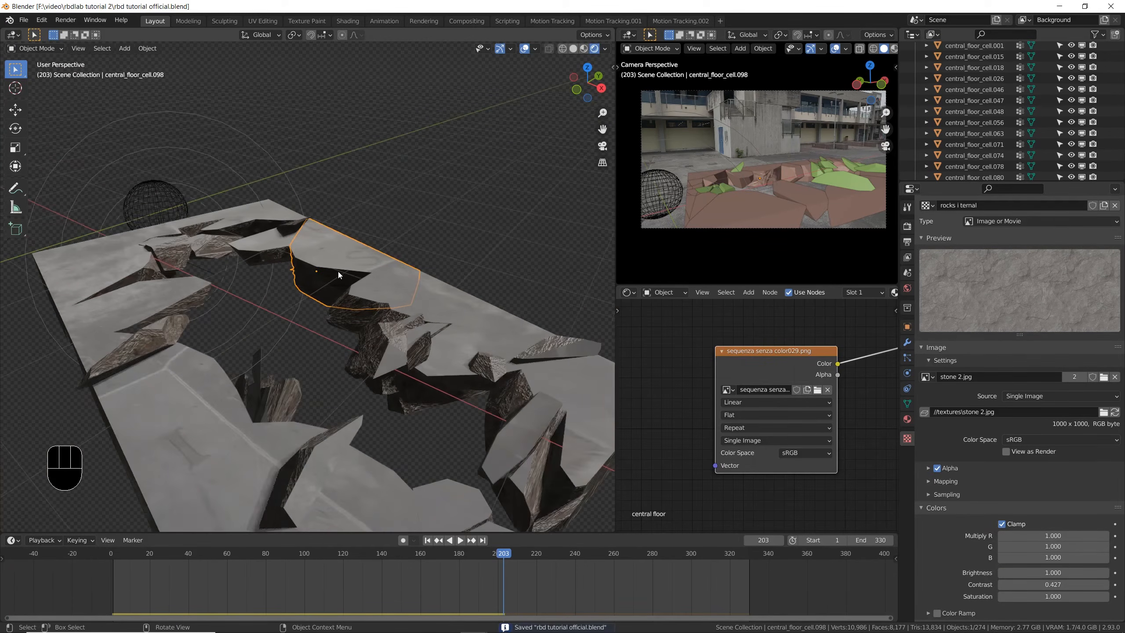
# - Select all pieces sharing the central_floor_Passive collection with the displaced piece and check the selected broken edges
pyautogui.hotkey('shift', 'g')
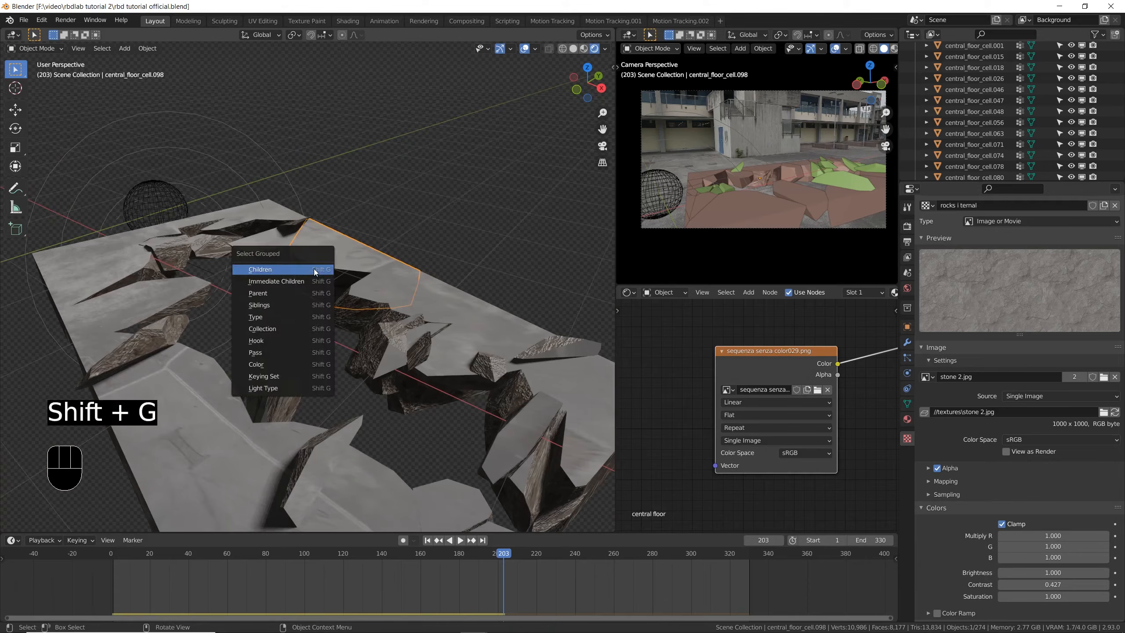
pyautogui.click(289, 328)
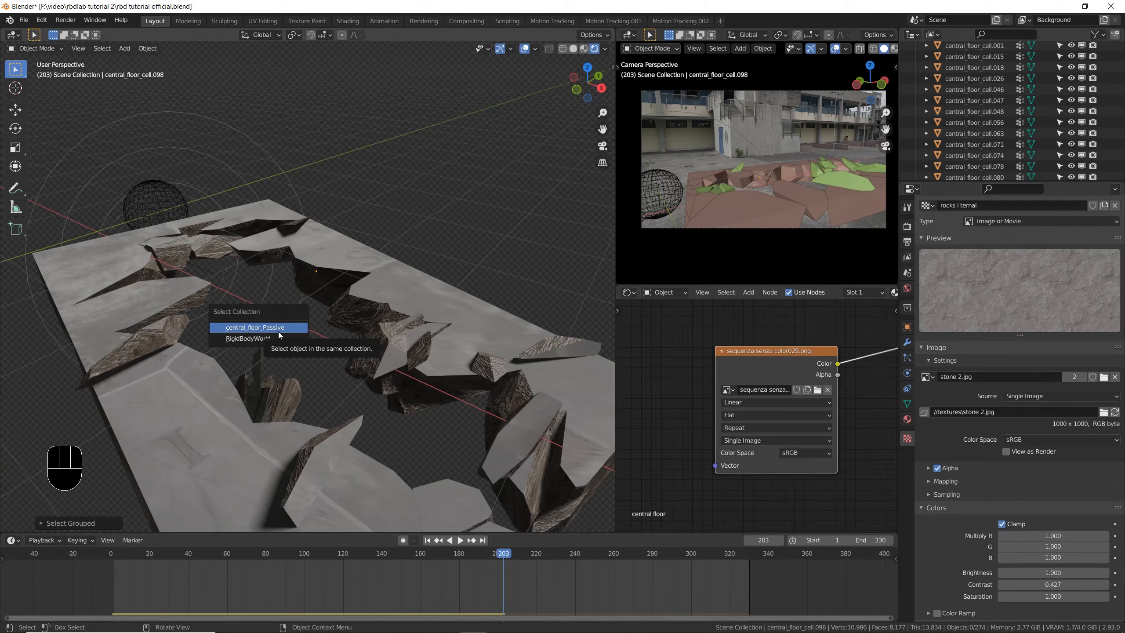
pyautogui.click(271, 328)
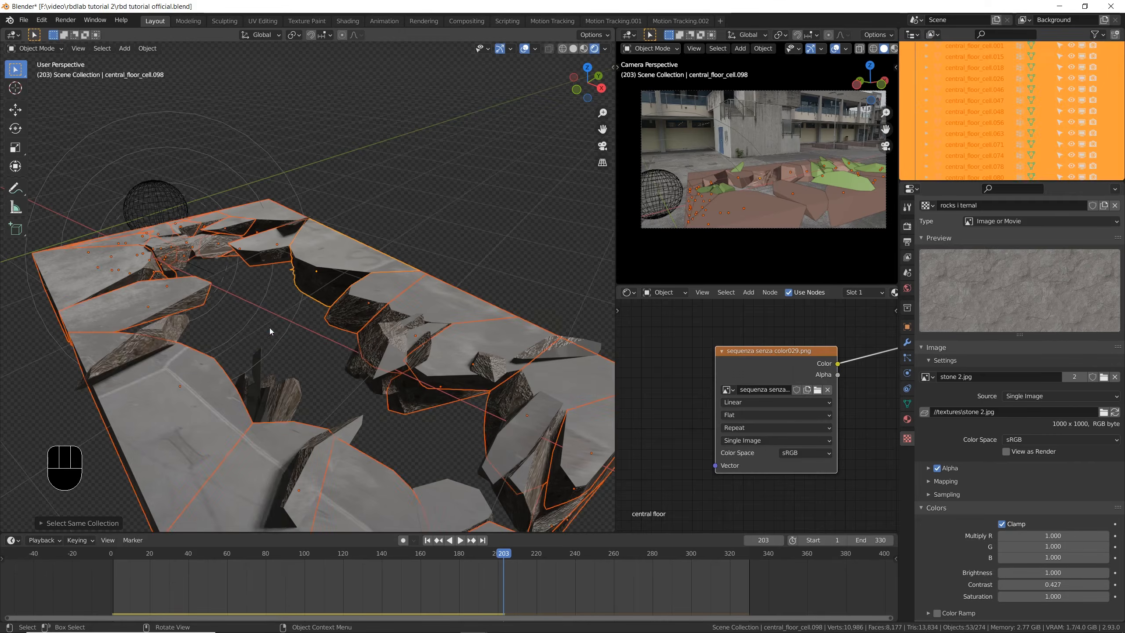
pyautogui.scroll(5, 302, 273)
pyautogui.scroll(-4, 401, 310)
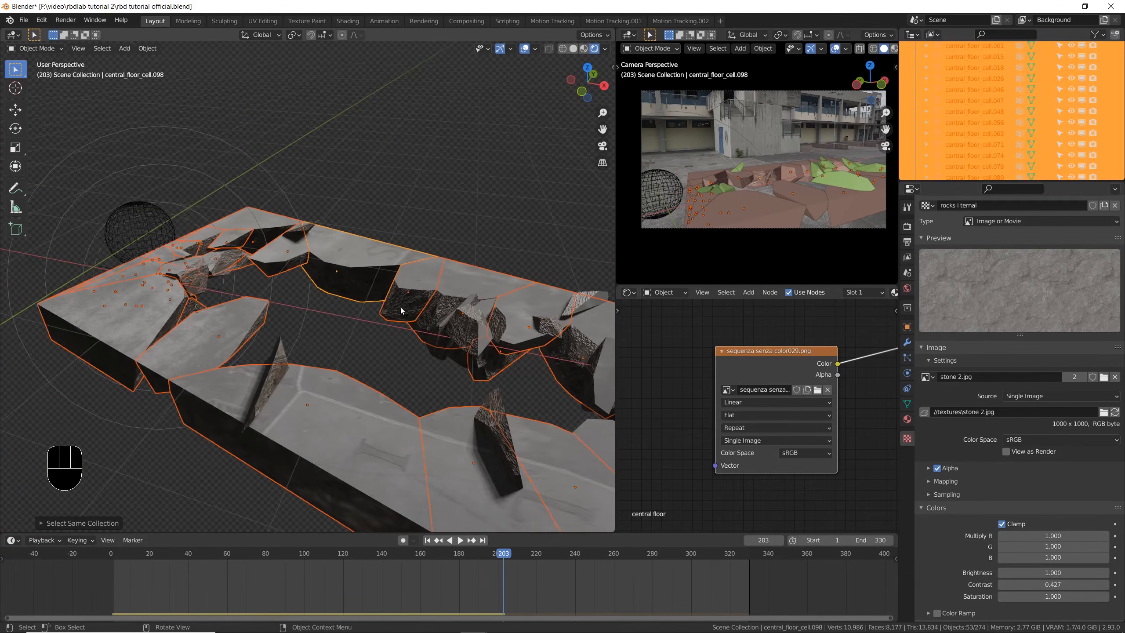
pyautogui.moveTo(383, 286); pyautogui.dragTo(236, 287, button='middle')
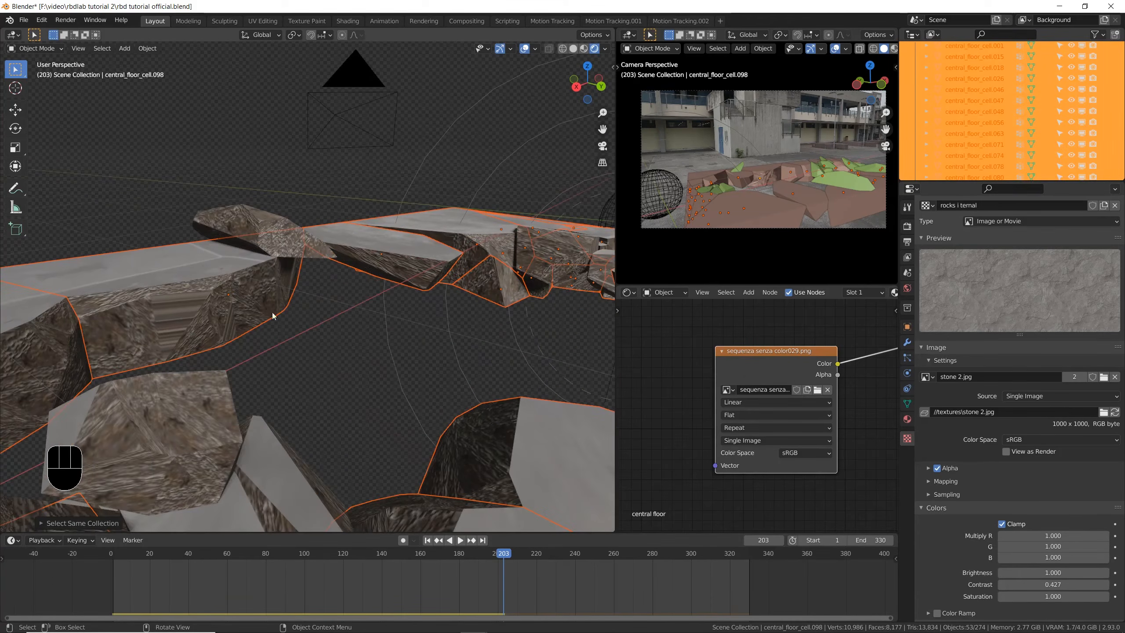
# - Copy the displaced piece's modifiers to all selected central_floor_Passive pieces
pyautogui.hotkey('ctrl', 'l')
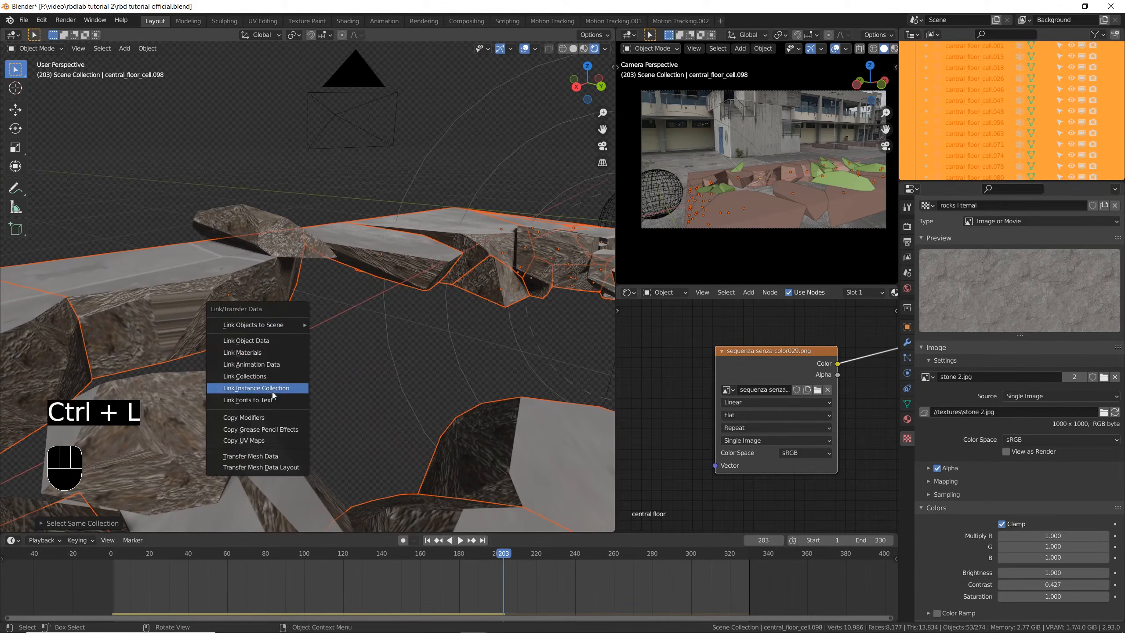
pyautogui.click(268, 417)
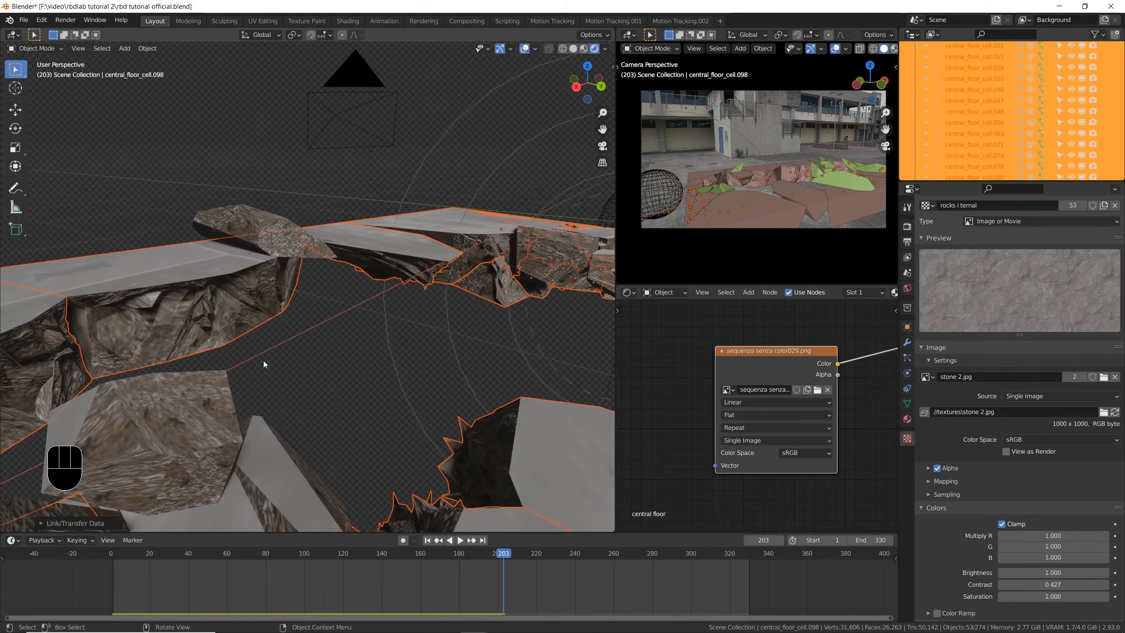
pyautogui.scroll(-5, 249, 313)
pyautogui.moveTo(291, 327); pyautogui.dragTo(228, 376, button='middle')
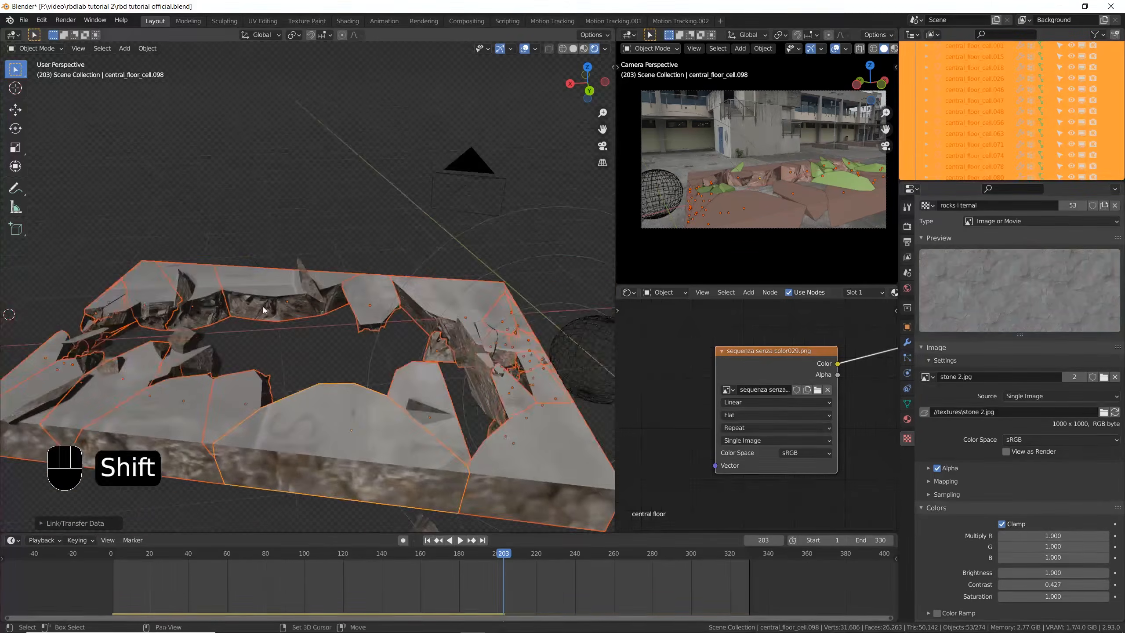
# - Examine the displaced broken edges around the hole, the slab's outer sides and the fallen debris below it
pyautogui.scroll(6, 236, 300)
pyautogui.keyDown('shift'); pyautogui.moveTo(237, 301); pyautogui.dragTo(195, 285, button='middle'); pyautogui.keyUp('shift')
pyautogui.scroll(-3, 330, 304)
pyautogui.scroll(4, 432, 292)
pyautogui.scroll(-3, 394, 327)
pyautogui.moveTo(394, 327); pyautogui.dragTo(434, 347, button='middle')
pyautogui.scroll(5, 408, 276)
pyautogui.scroll(-6, 408, 276)
pyautogui.moveTo(407, 279); pyautogui.dragTo(426, 281, button='middle')
pyautogui.scroll(2, 432, 380)
pyautogui.scroll(4, 464, 435)
pyautogui.scroll(-5, 464, 434)
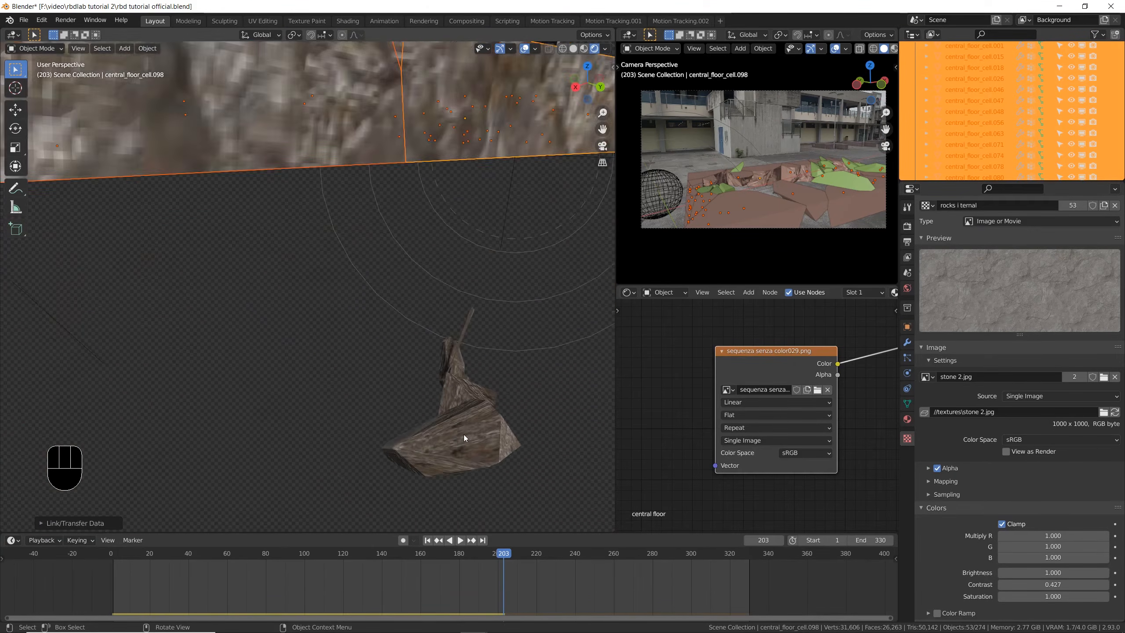
pyautogui.keyDown('shift'); pyautogui.moveTo(455, 422); pyautogui.dragTo(428, 385, button='middle'); pyautogui.keyUp('shift')
pyautogui.scroll(2, 429, 385)
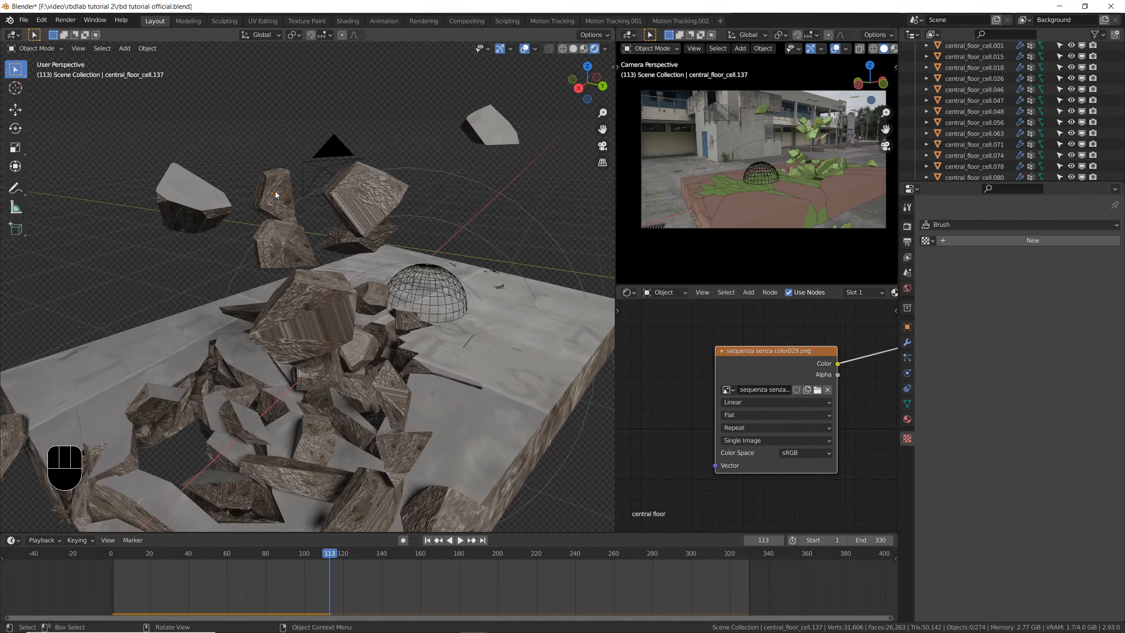
# - At frame 113, select all pieces that share the central_floor collection with one of the flying fragments
pyautogui.click(276, 195)
pyautogui.moveTo(276, 195)
pyautogui.mouseDown(button='middle')
pyautogui.moveTo(307, 216)
pyautogui.moveTo(296, 220)
pyautogui.moveTo(274, 195)
pyautogui.mouseUp(button='middle')
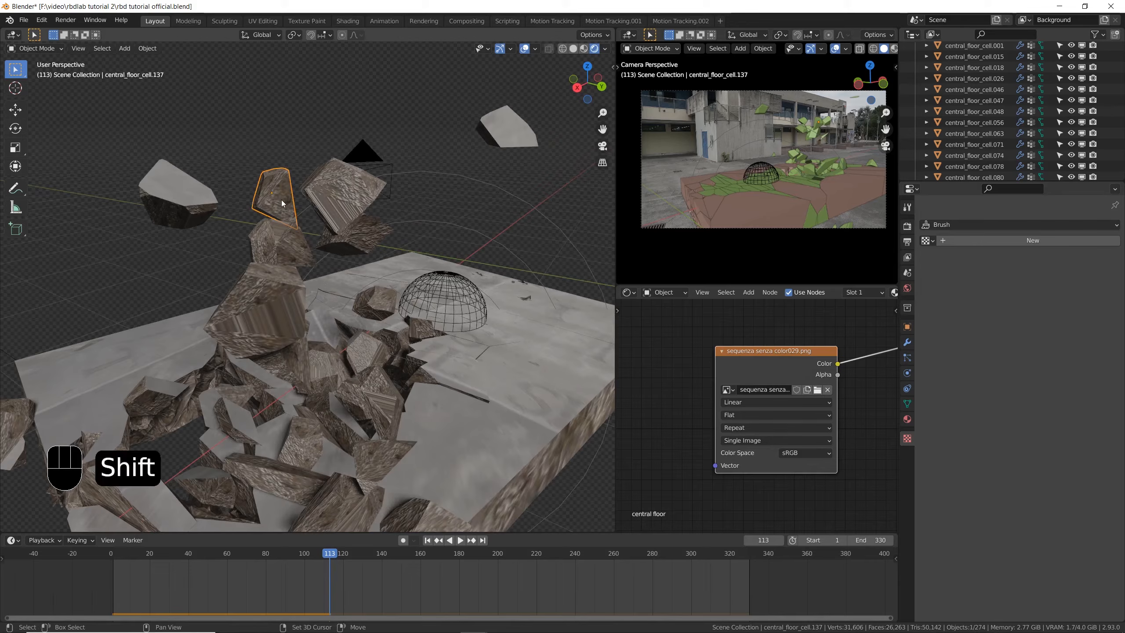
pyautogui.hotkey('shift', 'g')
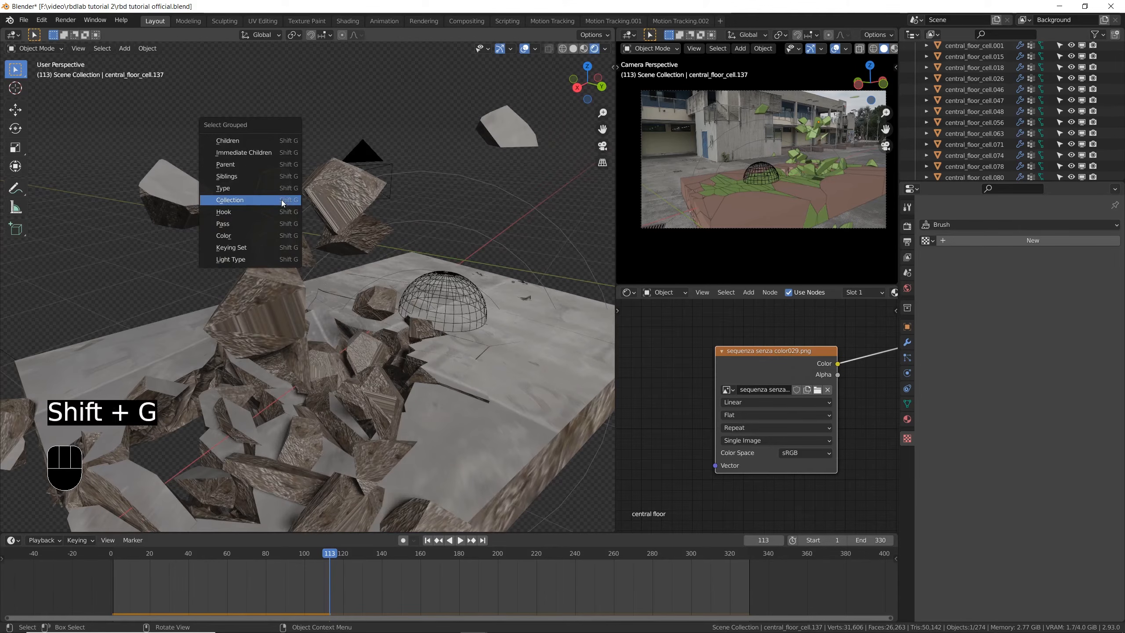
pyautogui.click(283, 203)
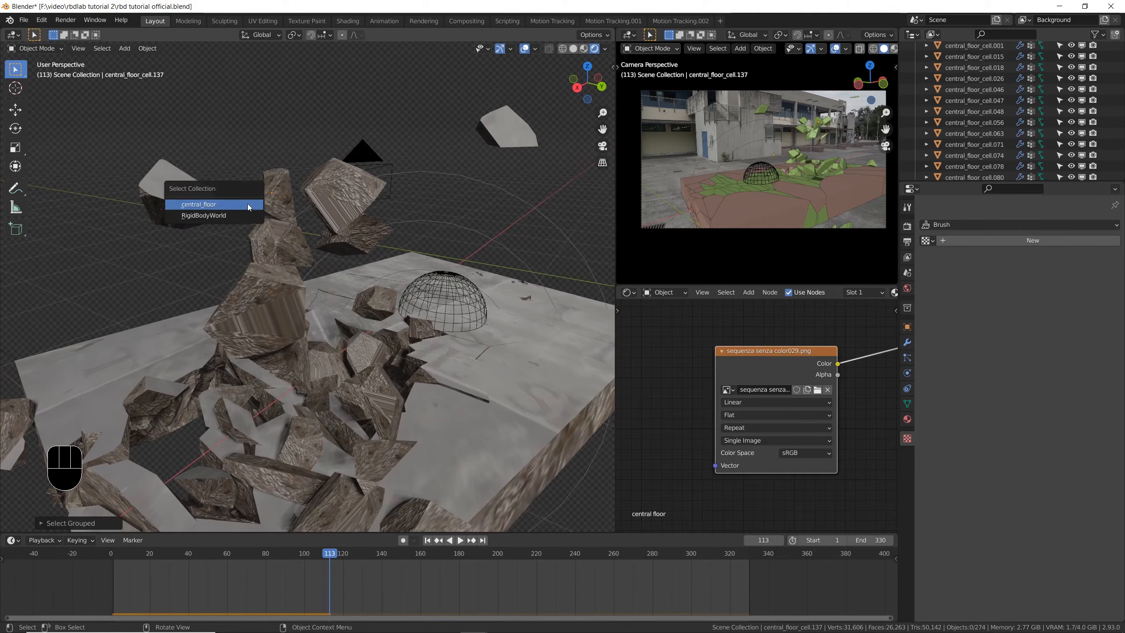
pyautogui.click(216, 205)
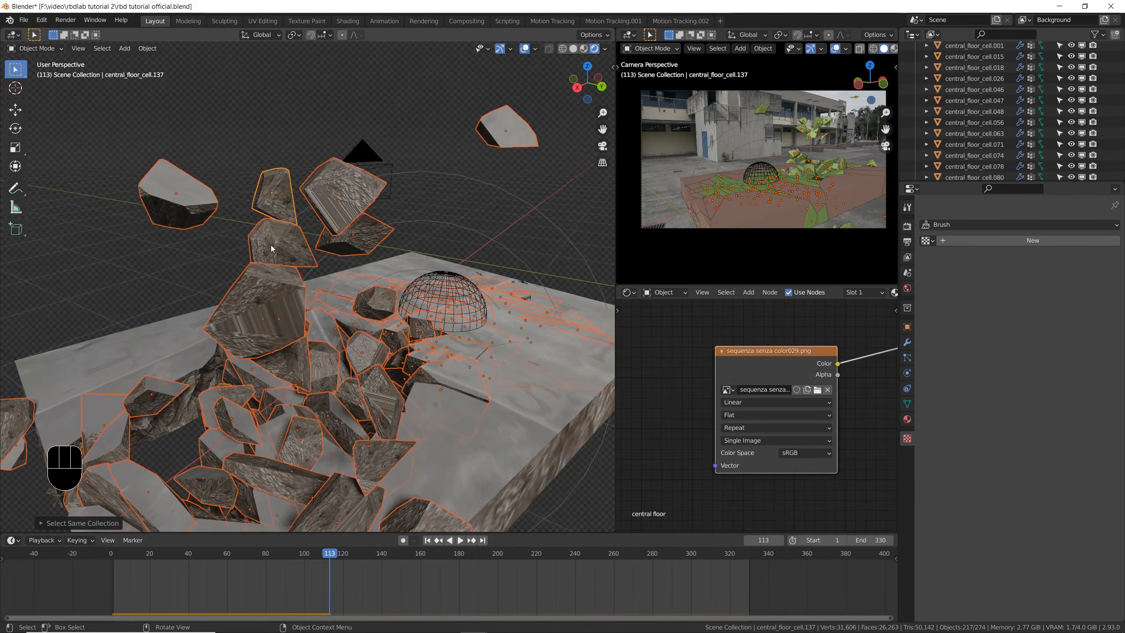
# - Add a displaced static slab piece to the selection as the active object and copy its modifiers to all selected fragments
pyautogui.scroll(5, 278, 264)
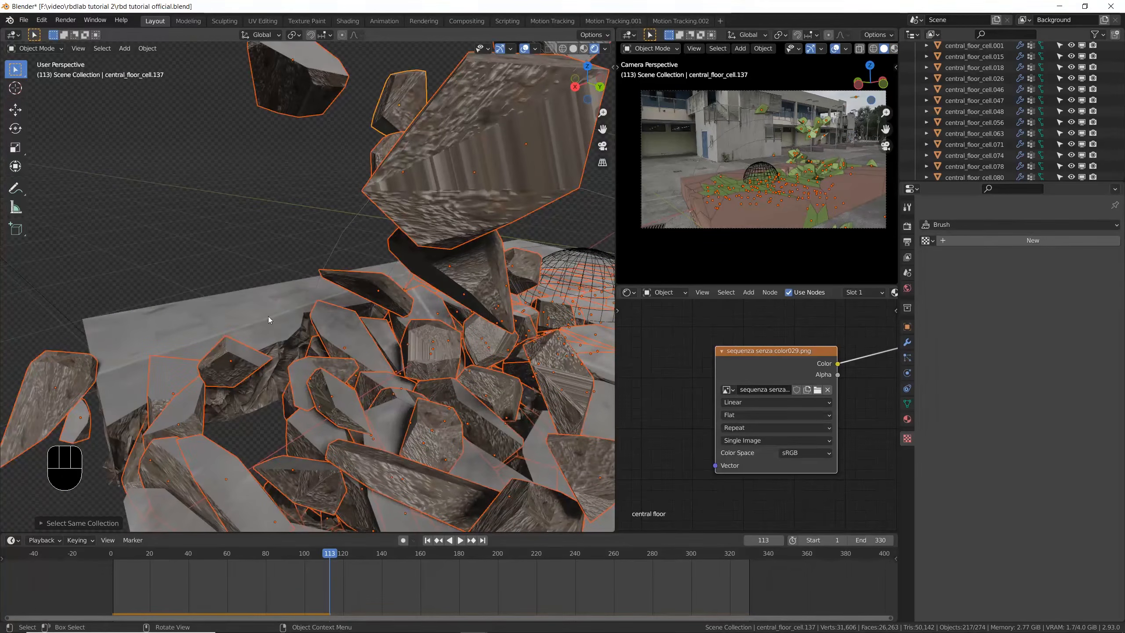
pyautogui.press('shift')
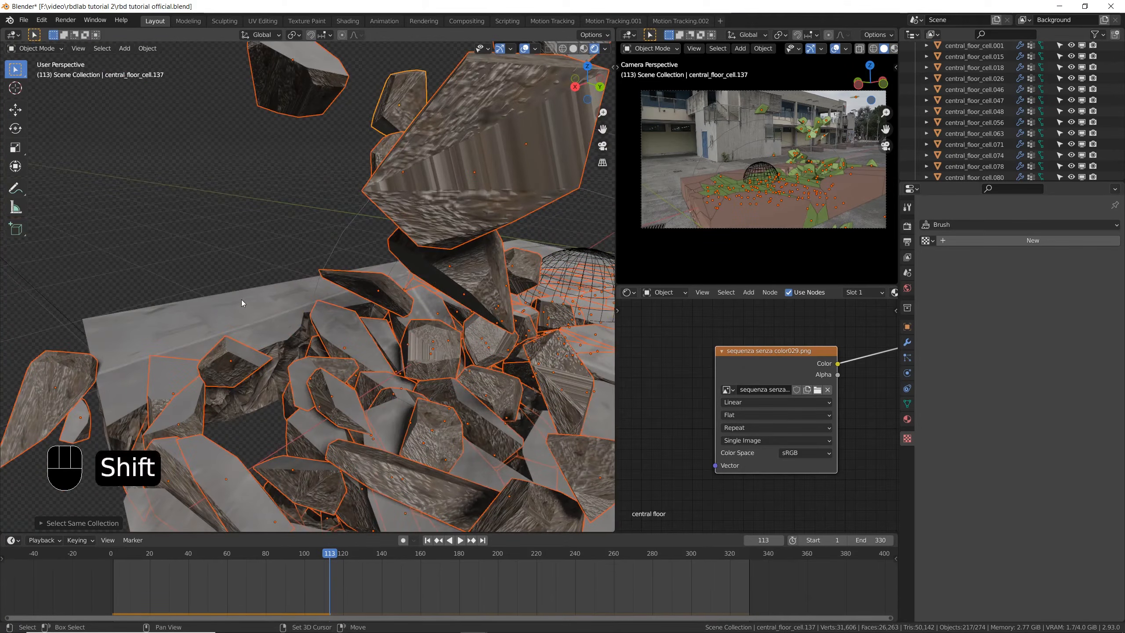
pyautogui.keyDown('shift'); pyautogui.click(241, 307); pyautogui.keyUp('shift')
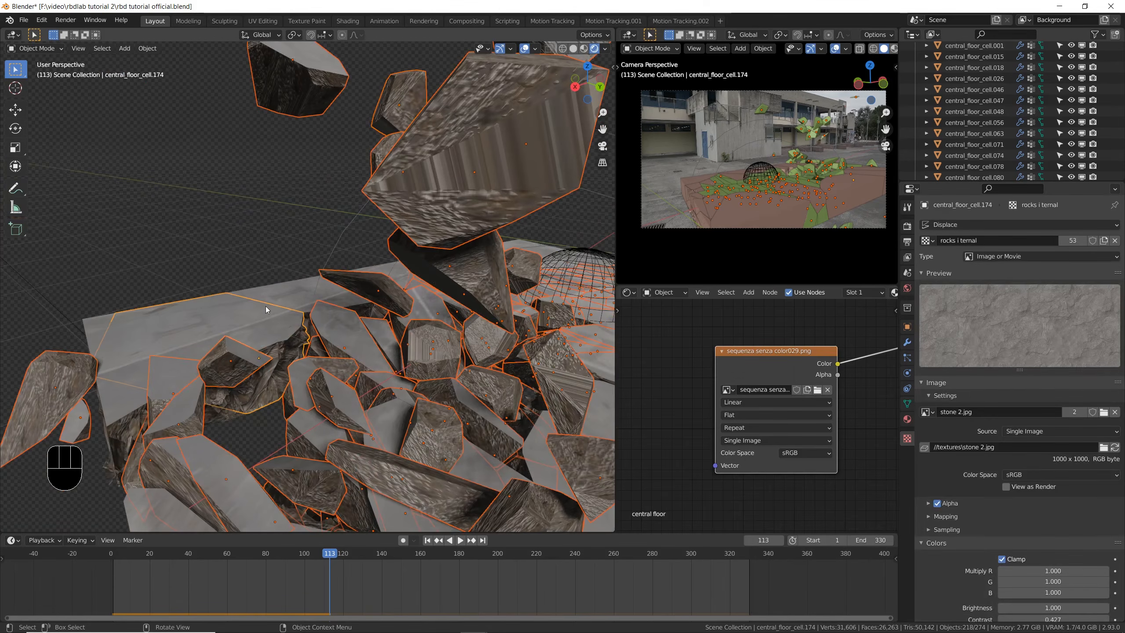
pyautogui.scroll(-4, 242, 321)
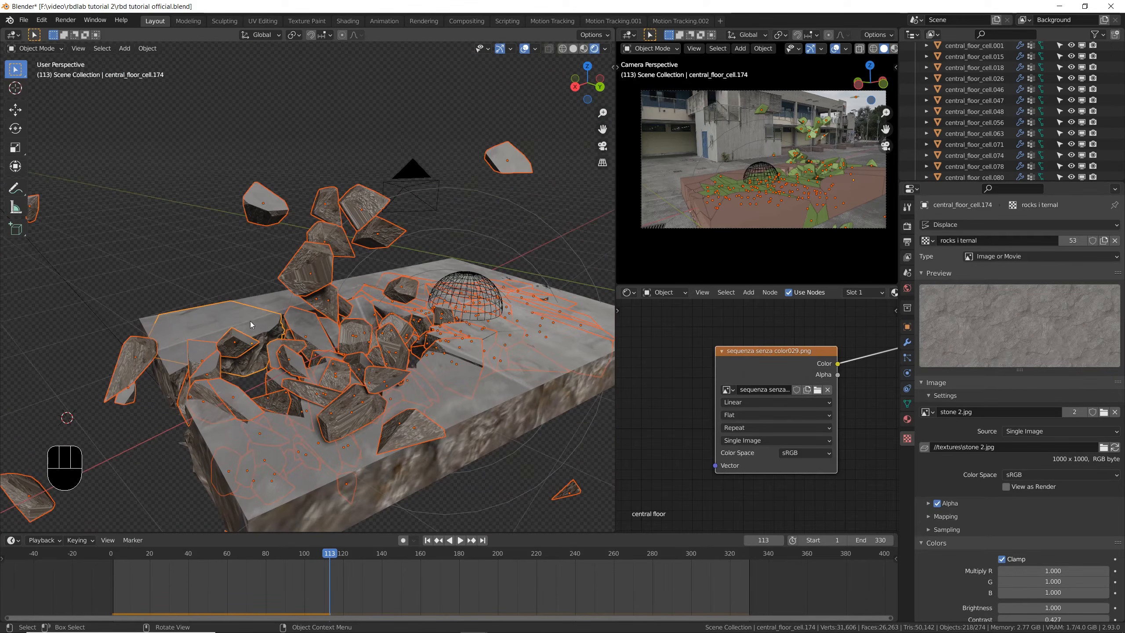
pyautogui.press('ctrl')
pyautogui.hotkey('ctrl', 'l')
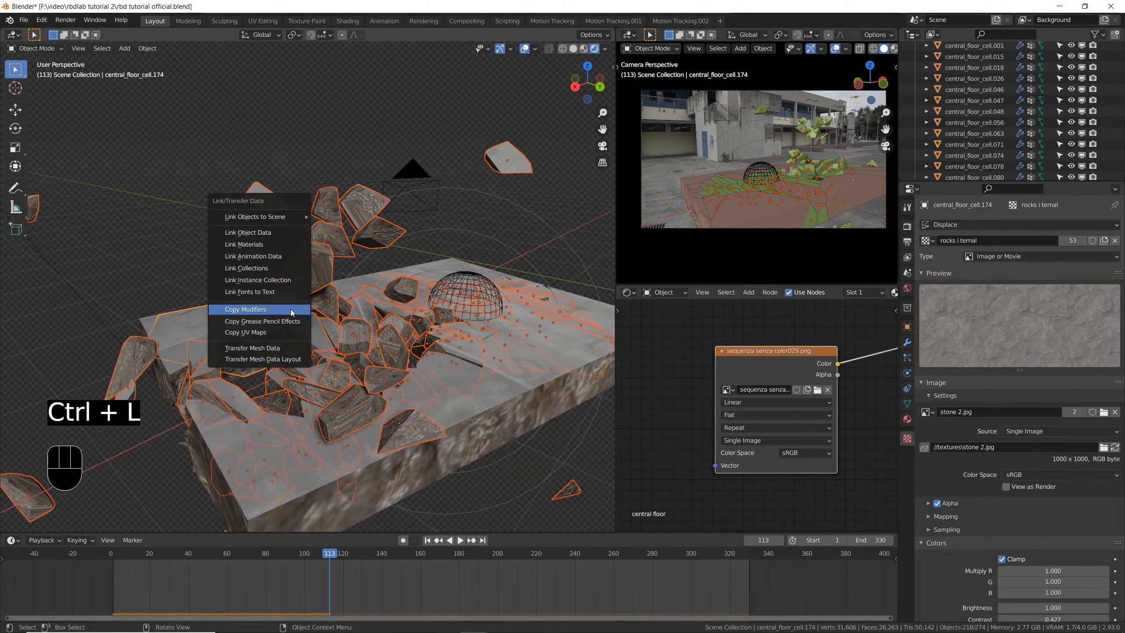
pyautogui.click(291, 310)
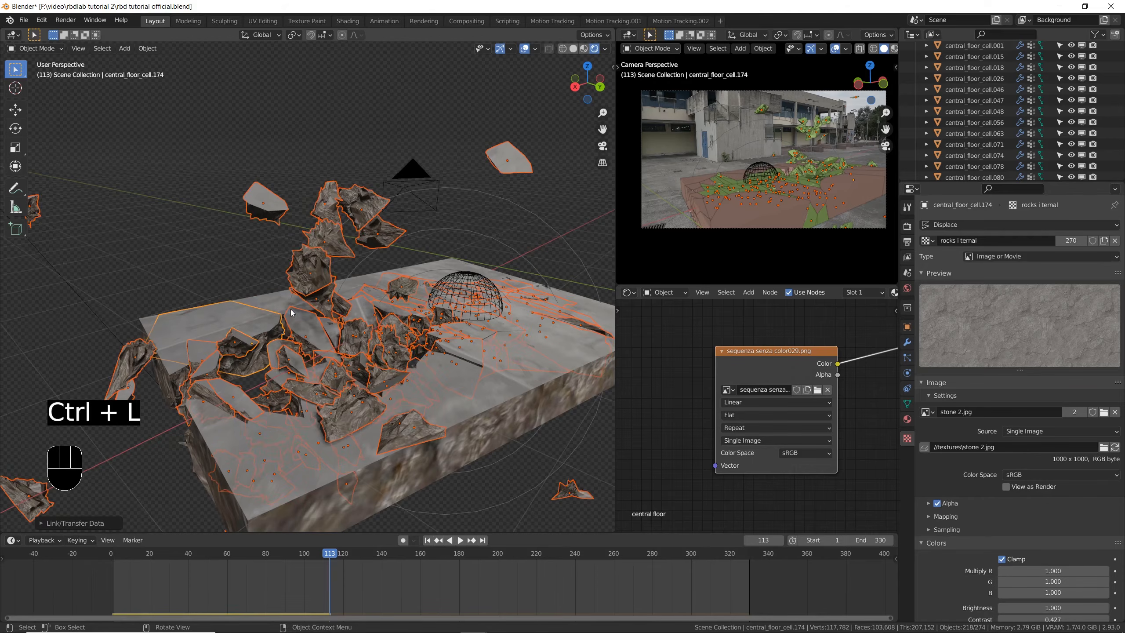
# - Hide the 3D view's overlays, inspect the displaced flying fragments, and save the file
pyautogui.scroll(3, 369, 211)
pyautogui.keyDown('shift'); pyautogui.moveTo(369, 208); pyautogui.dragTo(477, 115, button='middle'); pyautogui.keyUp('shift')
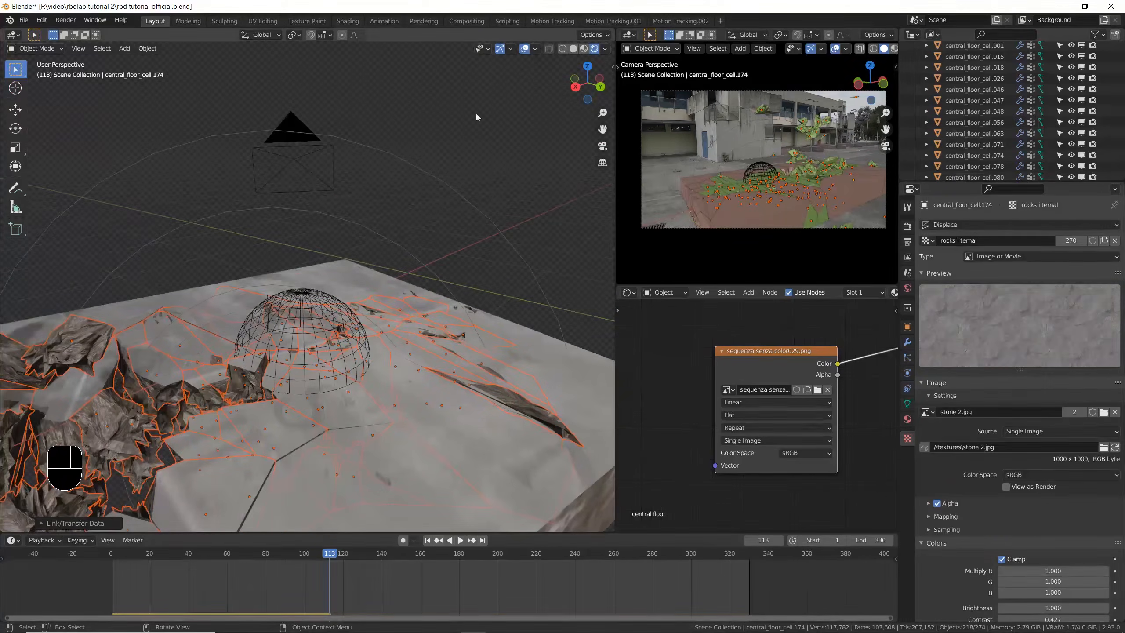
pyautogui.click(525, 49)
pyautogui.scroll(-3, 529, 163)
pyautogui.keyDown('shift'); pyautogui.moveTo(191, 211); pyautogui.dragTo(334, 271, button='middle'); pyautogui.keyUp('shift')
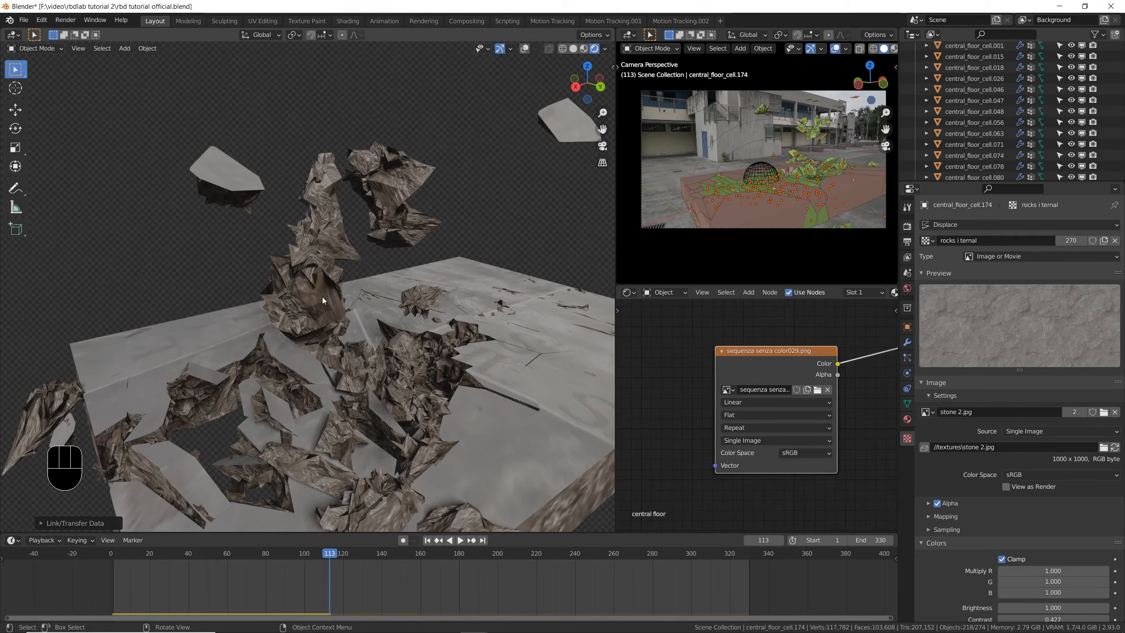
pyautogui.hotkey('ctrl', 's')
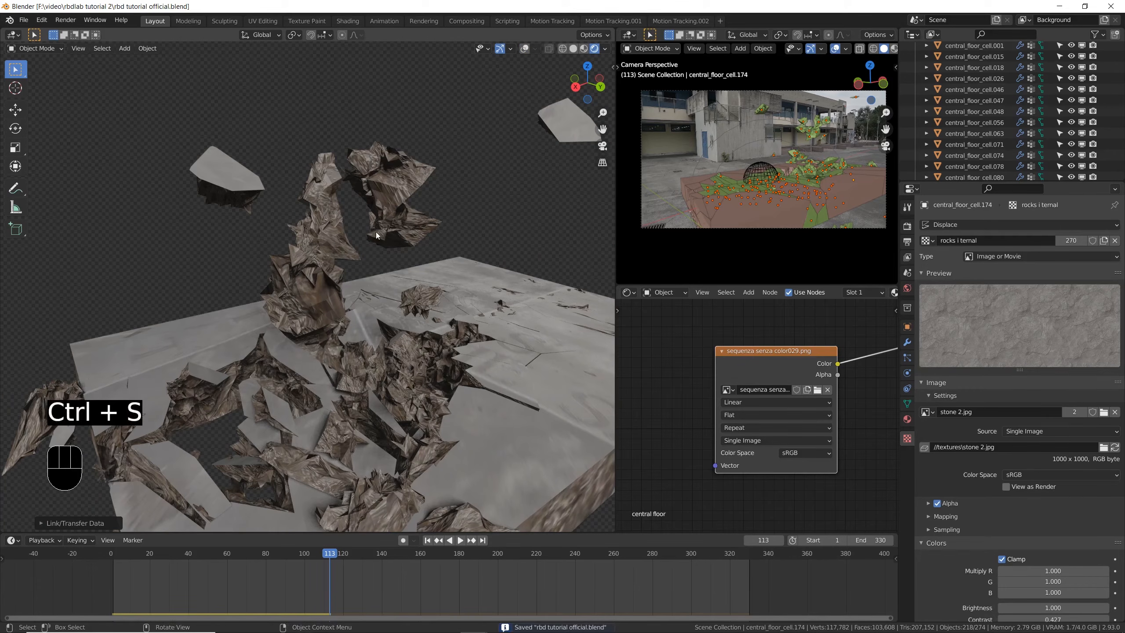
# - Save the file, show the overlays again, and select all central_floor collection pieces with one large displaced fragment as the active object
pyautogui.click(317, 275)
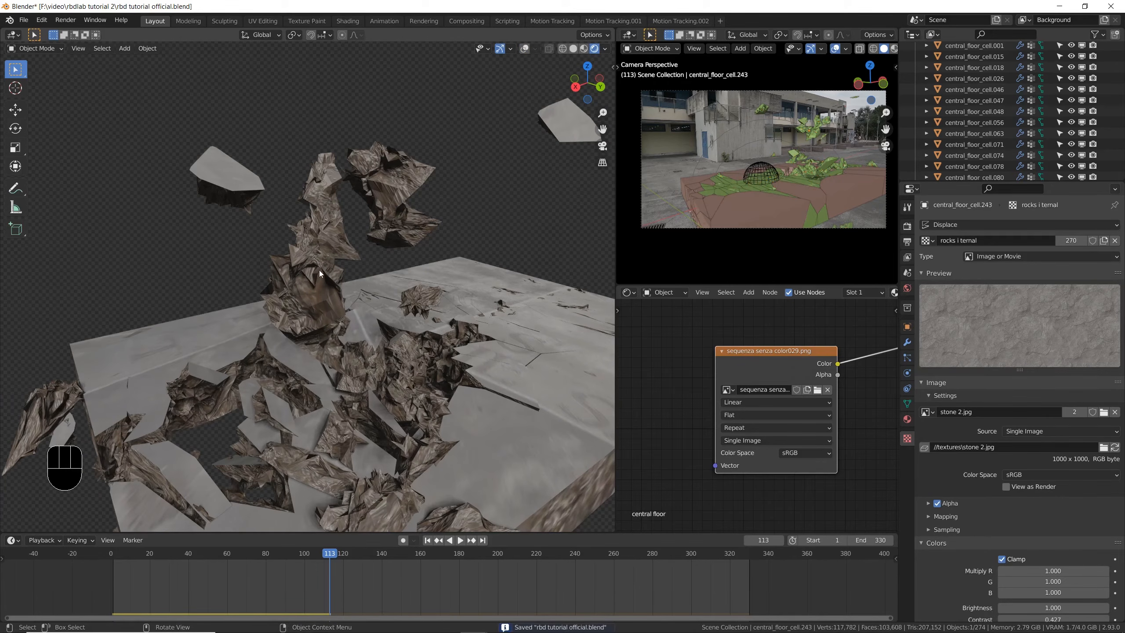
pyautogui.moveTo(296, 305); pyautogui.dragTo(487, 294, button='middle')
pyautogui.hotkey('ctrl', 's')
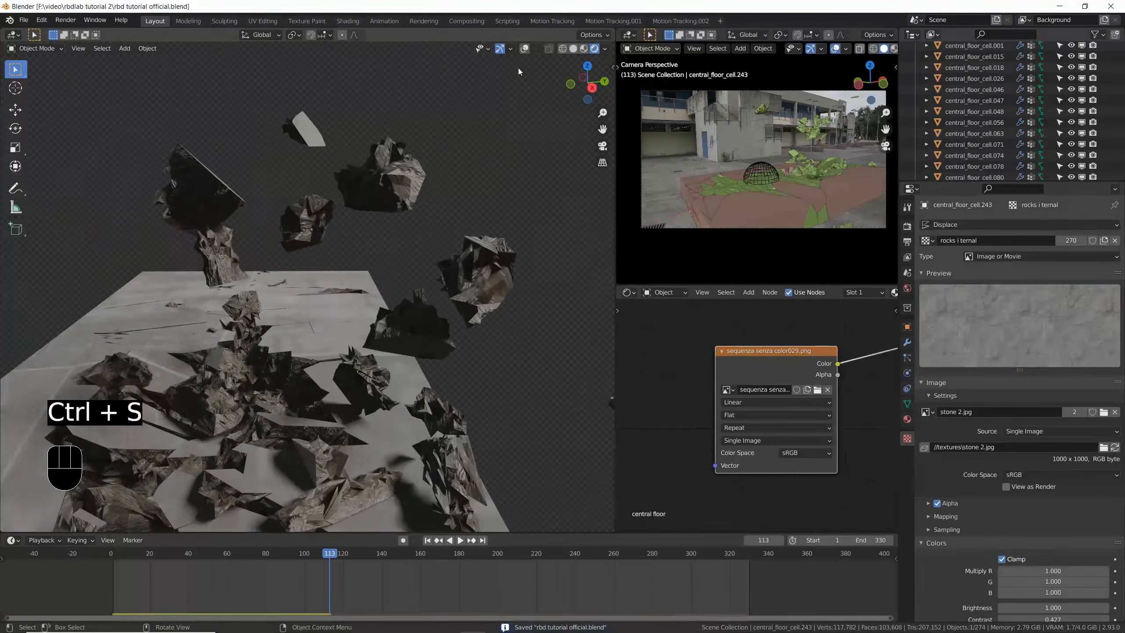
pyautogui.click(496, 259)
pyautogui.hotkey('ctrl', 'z')
pyautogui.moveTo(488, 271); pyautogui.dragTo(478, 273, button='middle')
pyautogui.press('shift')
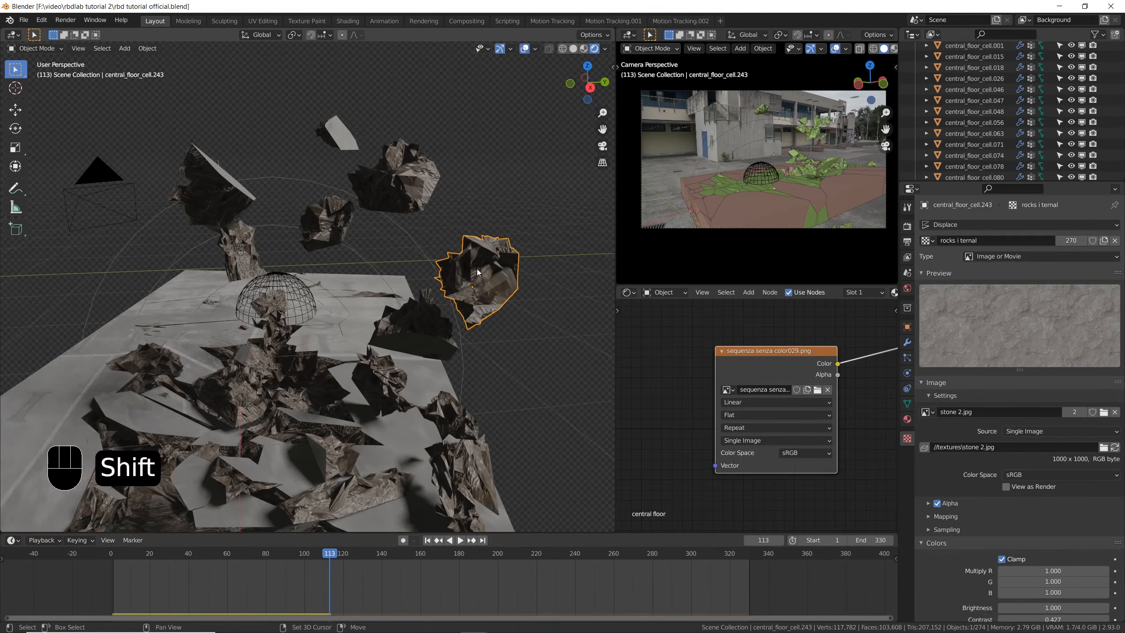
pyautogui.hotkey('shift', 'g')
pyautogui.click(454, 278)
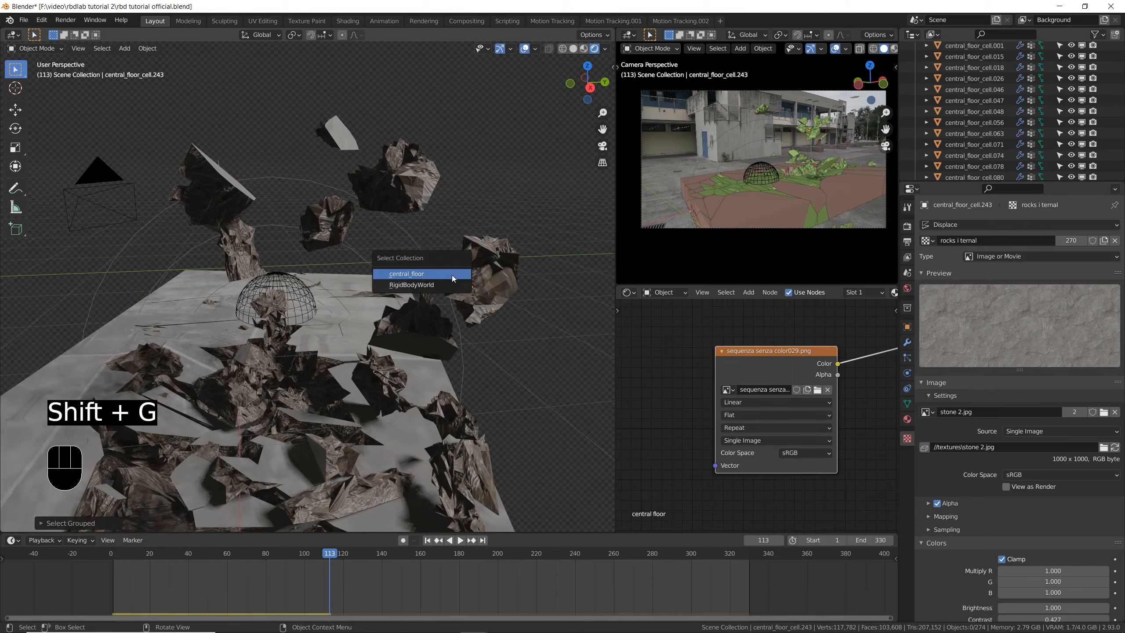
pyautogui.click(450, 274)
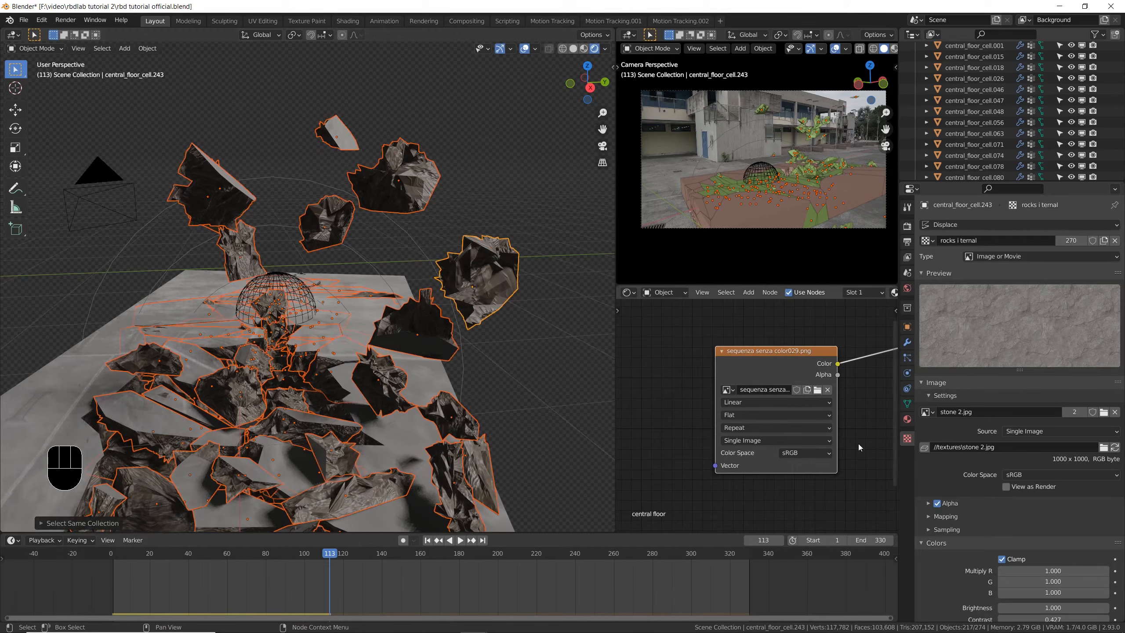
# - With overlays hidden, set the Displace strength to 0.3 on all selected fragments at once and render frame 113
pyautogui.click(528, 48)
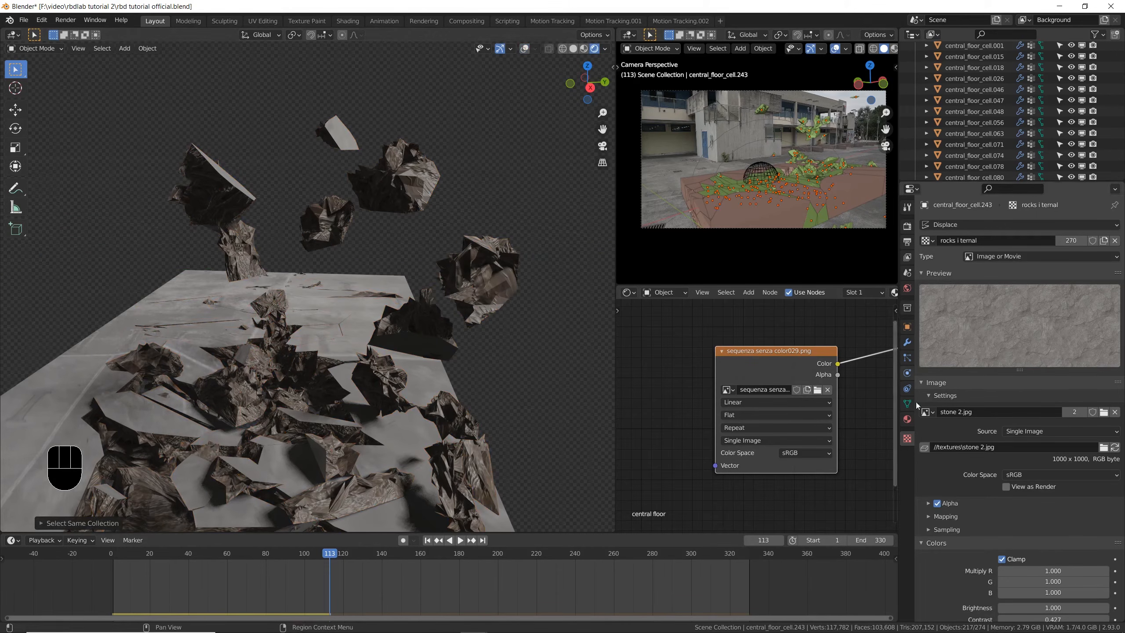
pyautogui.click(907, 343)
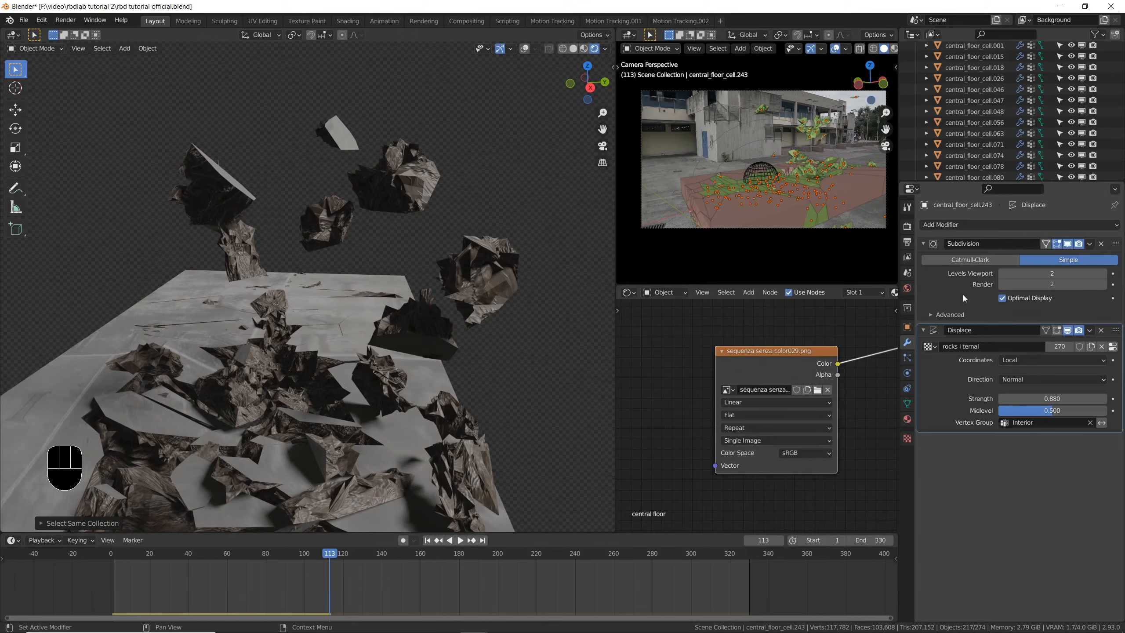
pyautogui.press('alt')
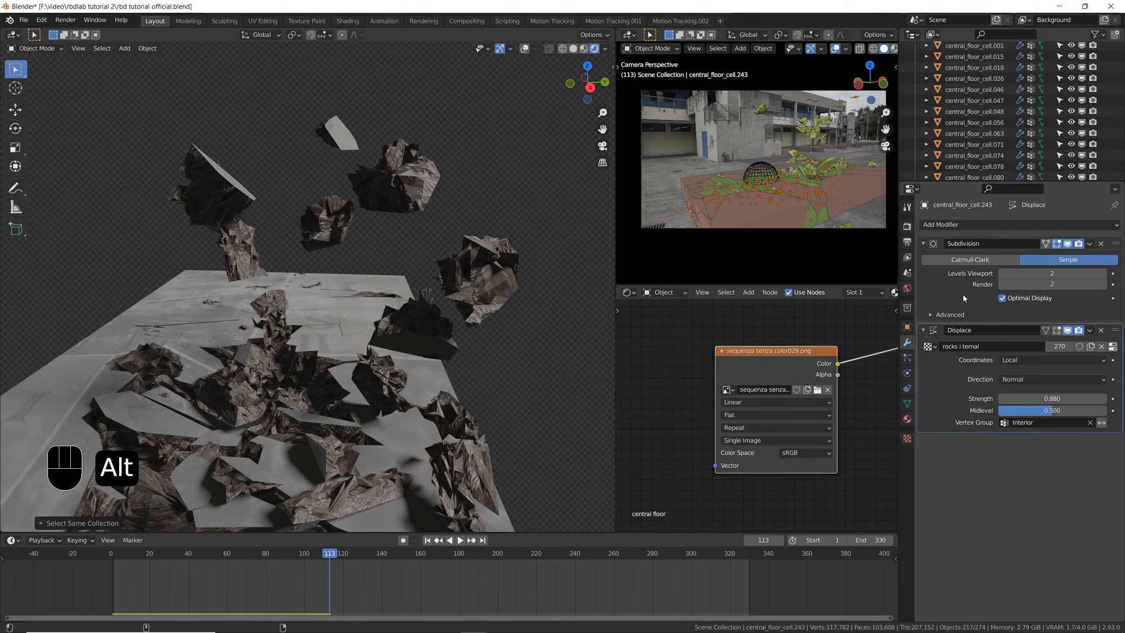
pyautogui.keyDown('alt'); pyautogui.click(1059, 400); pyautogui.keyUp('alt')
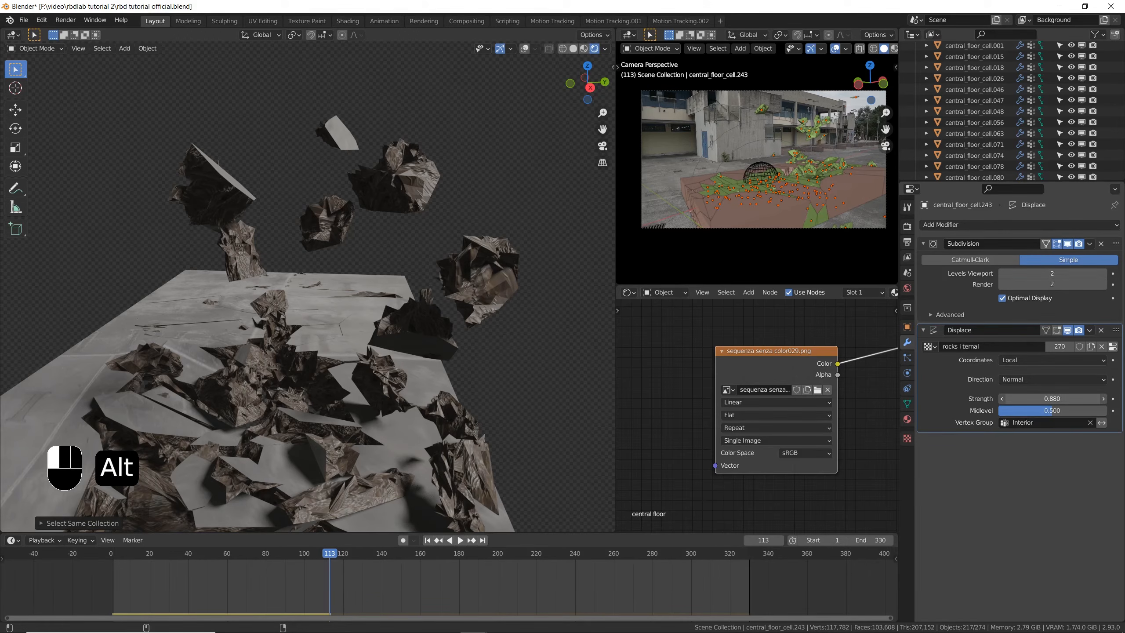
pyautogui.moveTo(1059, 399)
pyautogui.keyDown('alt'); pyautogui.mouseDown()
pyautogui.moveTo(1030, 400)
pyautogui.moveTo(1108, 400)
pyautogui.moveTo(1034, 399)
pyautogui.moveTo(1050, 399)
pyautogui.mouseUp(); pyautogui.keyUp('alt')
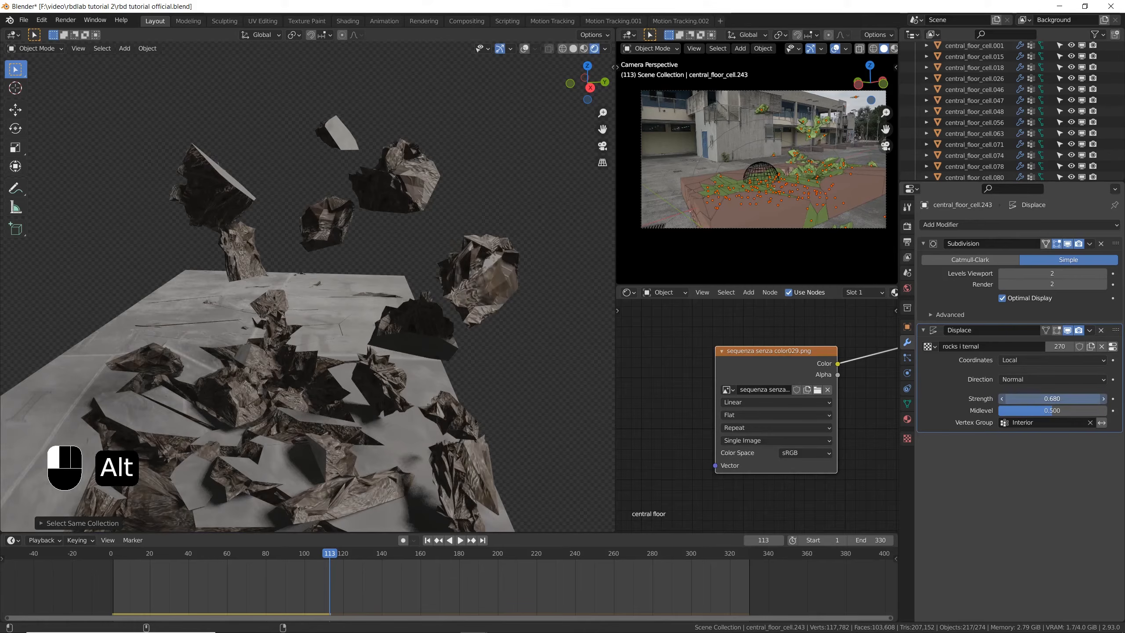
pyautogui.keyDown('alt'); pyautogui.moveTo(1050, 399); pyautogui.dragTo(983, 399); pyautogui.keyUp('alt')
pyautogui.click(1065, 399)
pyautogui.write('0.3')
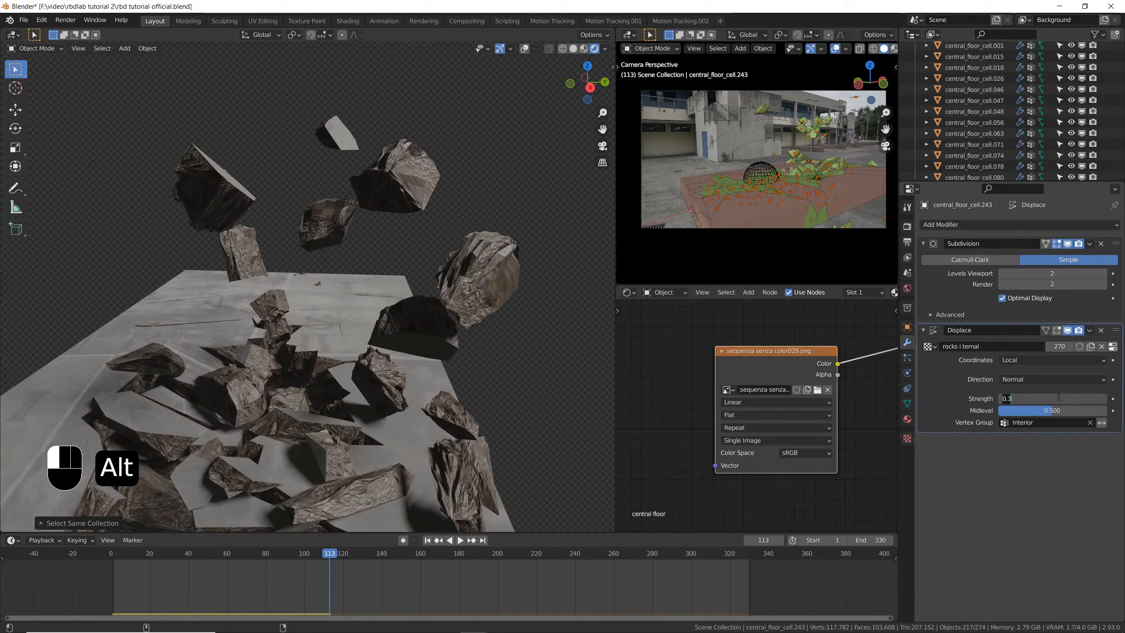
pyautogui.press('Return')
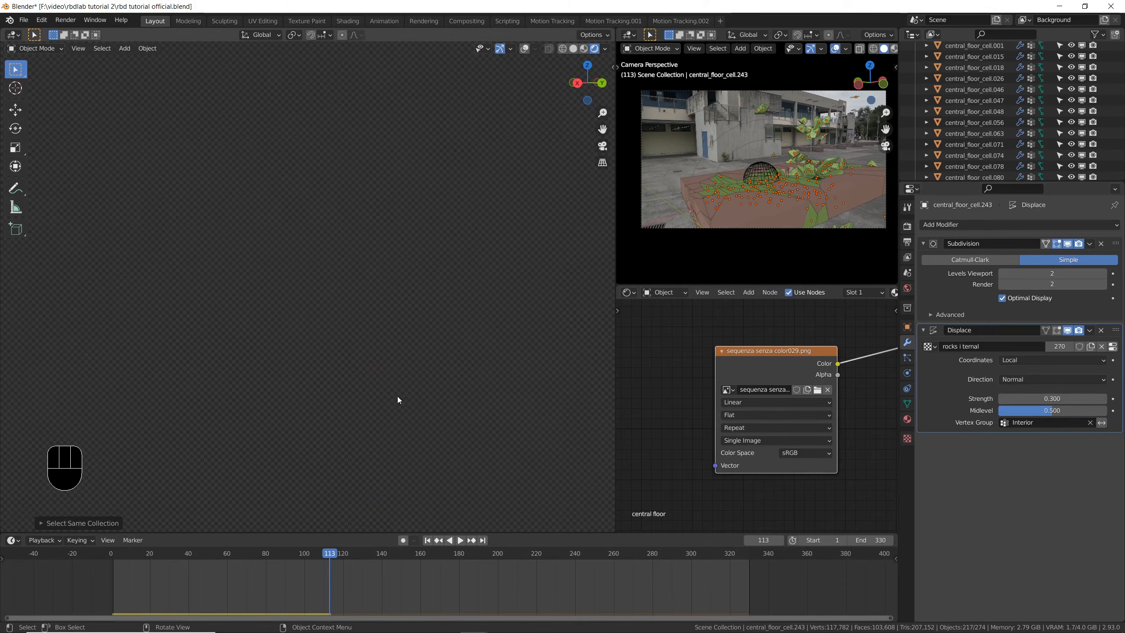
pyautogui.press('F12')
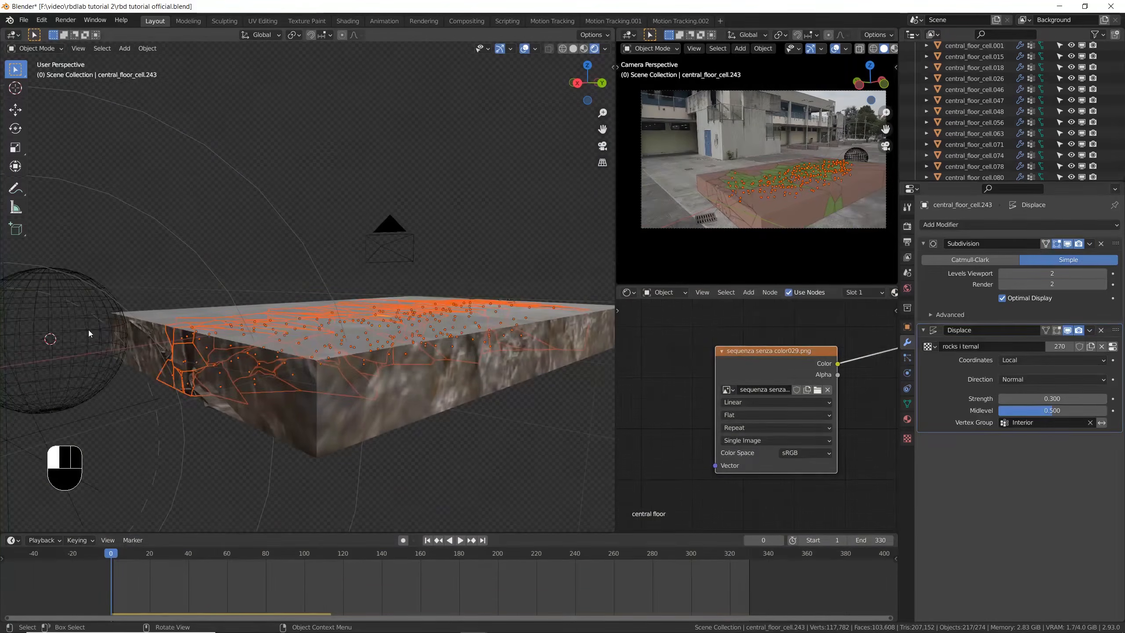
# - Close the render, select the sphere at frame 0, and disable it in renders
pyautogui.click(89, 333)
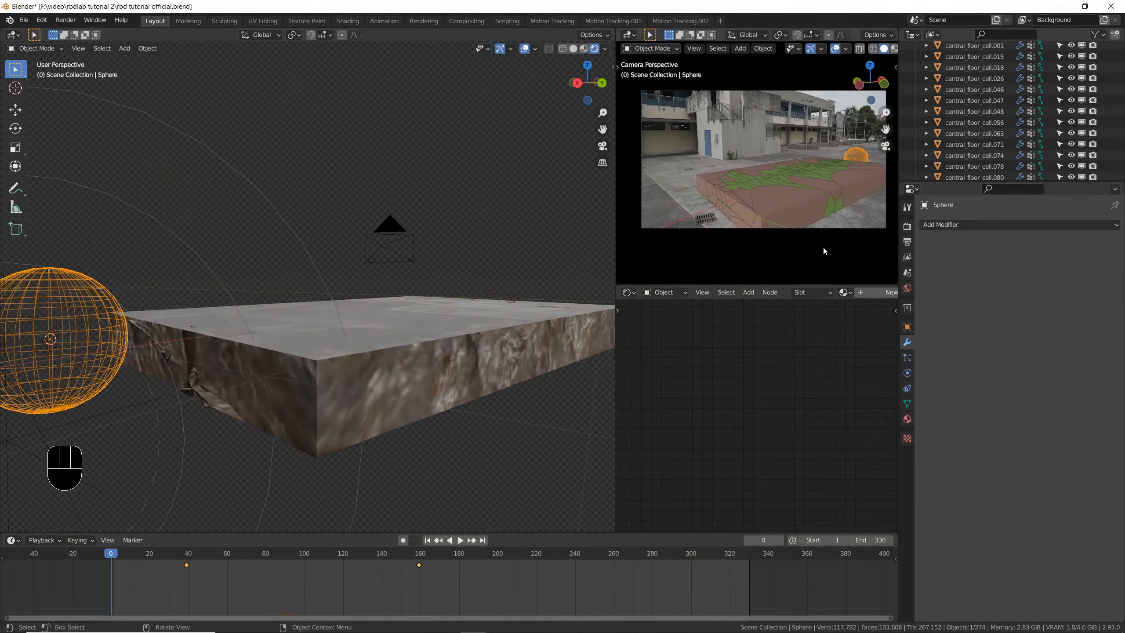
pyautogui.scroll(-1, 1081, 172)
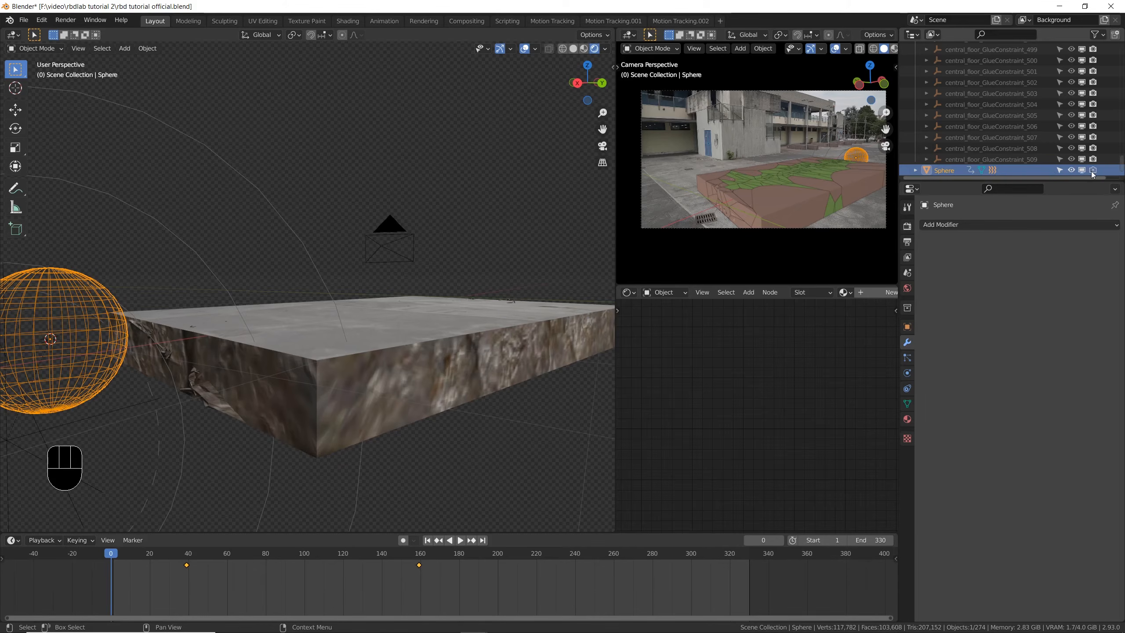
pyautogui.scroll(-6, 409, 277)
pyautogui.moveTo(413, 283); pyautogui.dragTo(443, 297, button='middle')
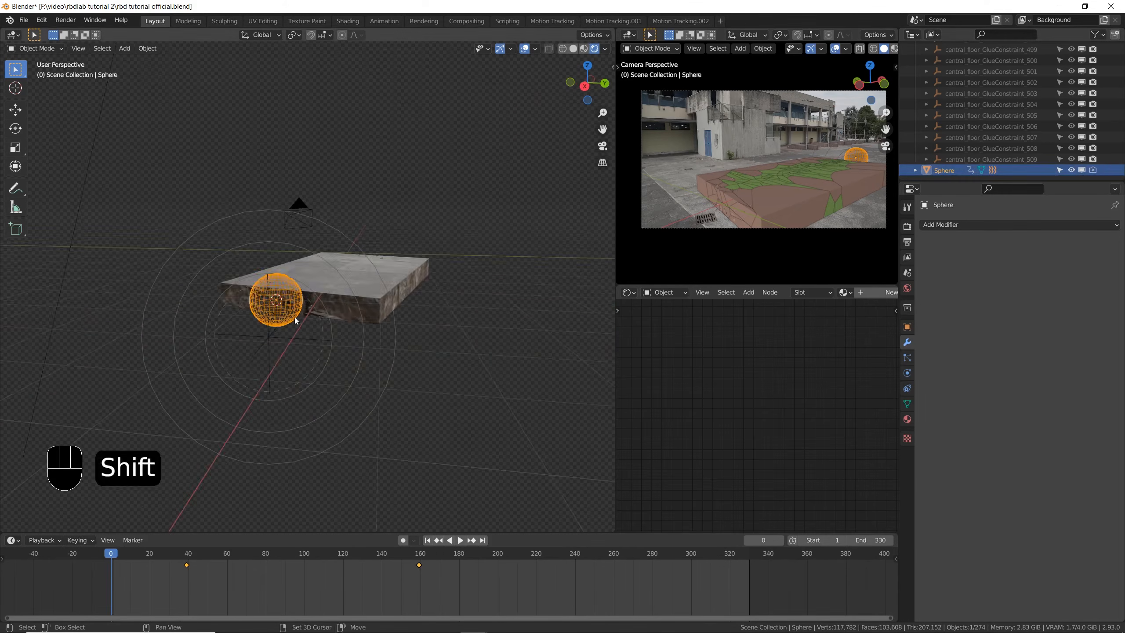
pyautogui.scroll(20, 972, 120)
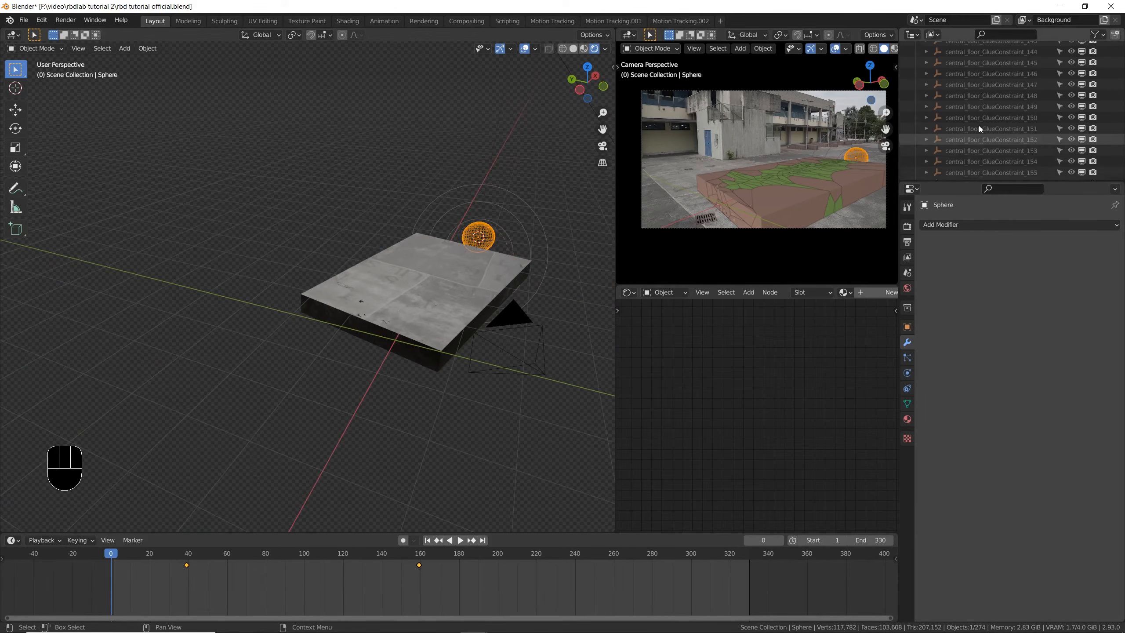
pyautogui.scroll(20, 979, 125)
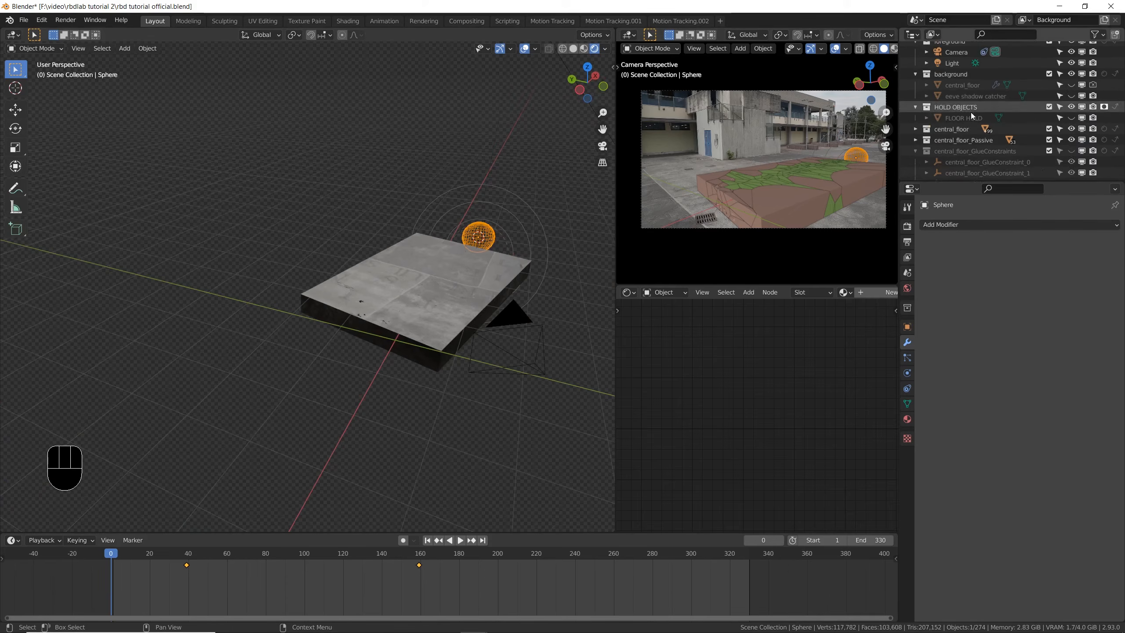
# - Show the FLOOR HOLD object and the eevee shadow catcher in the viewports, and save the file
pyautogui.click(915, 152)
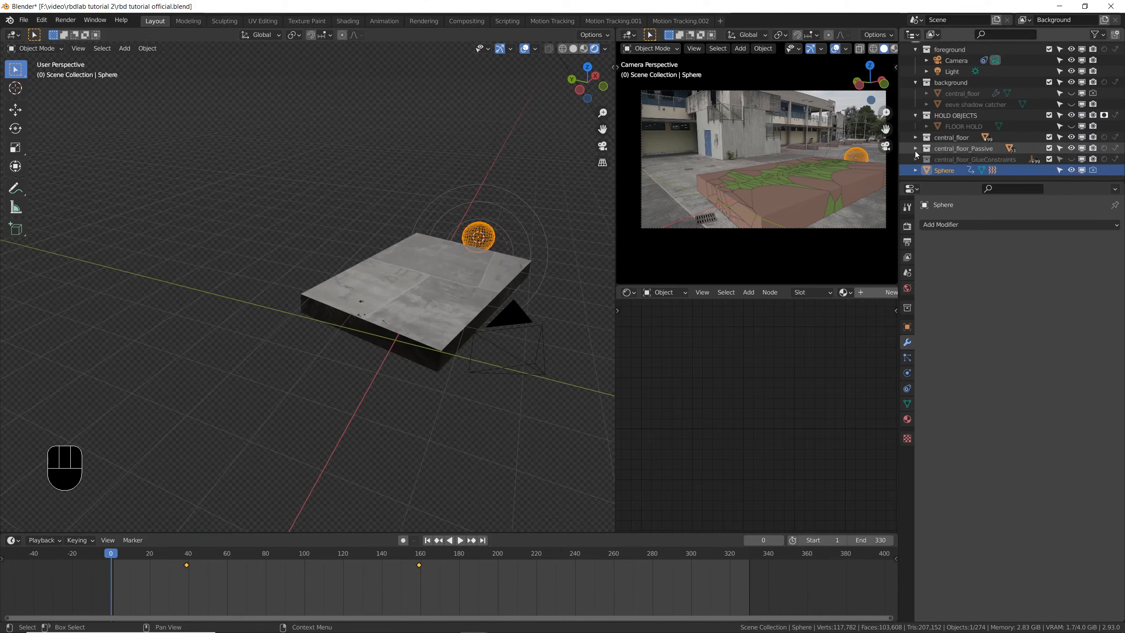
pyautogui.click(1071, 126)
pyautogui.click(1072, 103)
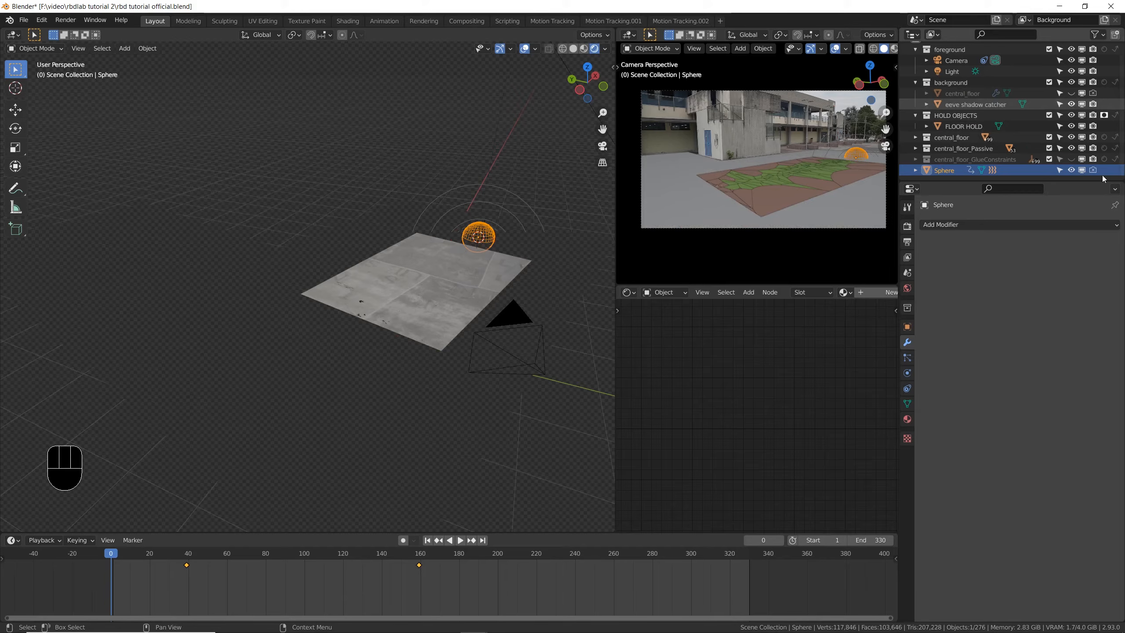
pyautogui.hotkey('ctrl', 's')
# - Select FLOOR HOLD in solid shading, give it a Passive rigid body, and save the file
pyautogui.keyDown('shift'); pyautogui.moveTo(610, 73); pyautogui.dragTo(545, 81, button='middle'); pyautogui.keyUp('shift')
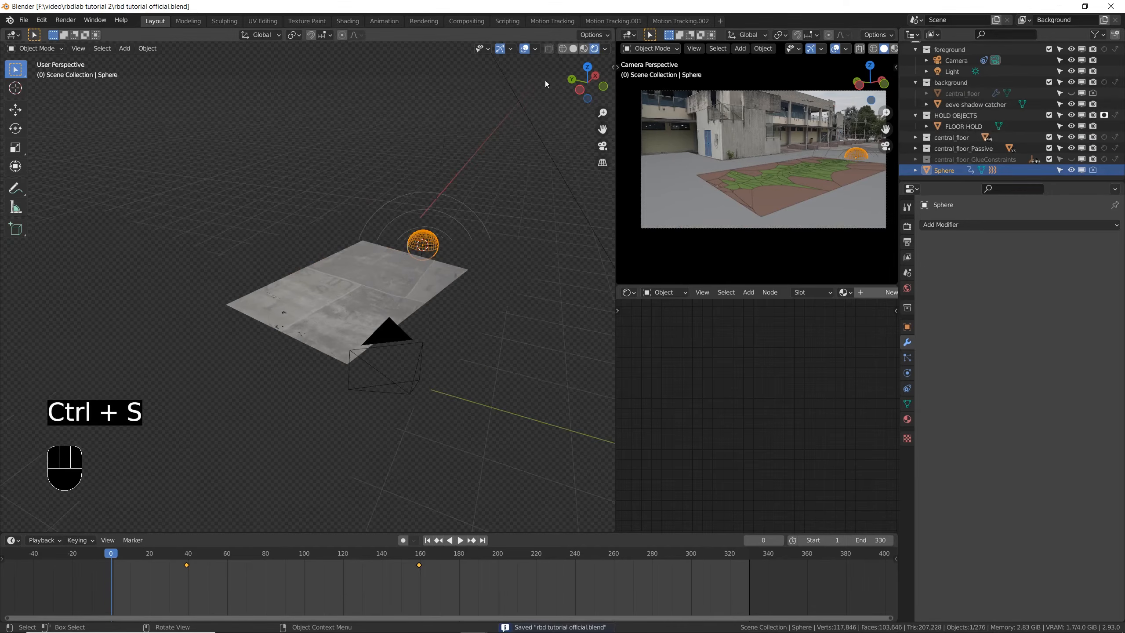
pyautogui.click(574, 48)
pyautogui.click(264, 286)
pyautogui.click(196, 343)
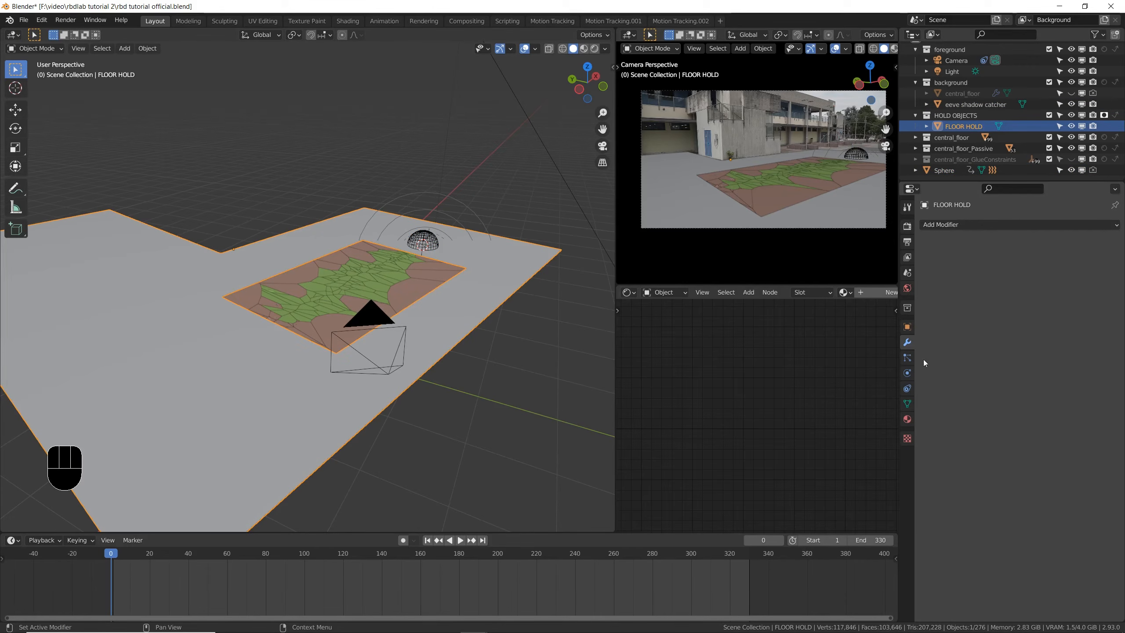
pyautogui.click(907, 373)
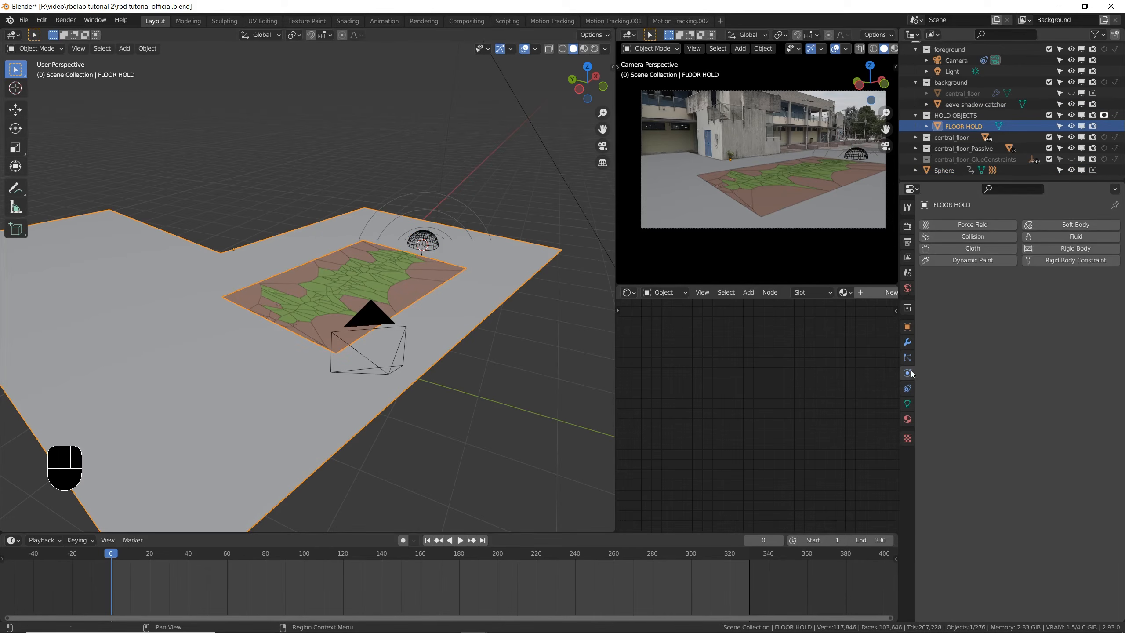
pyautogui.click(1055, 251)
pyautogui.click(1039, 292)
pyautogui.click(1032, 313)
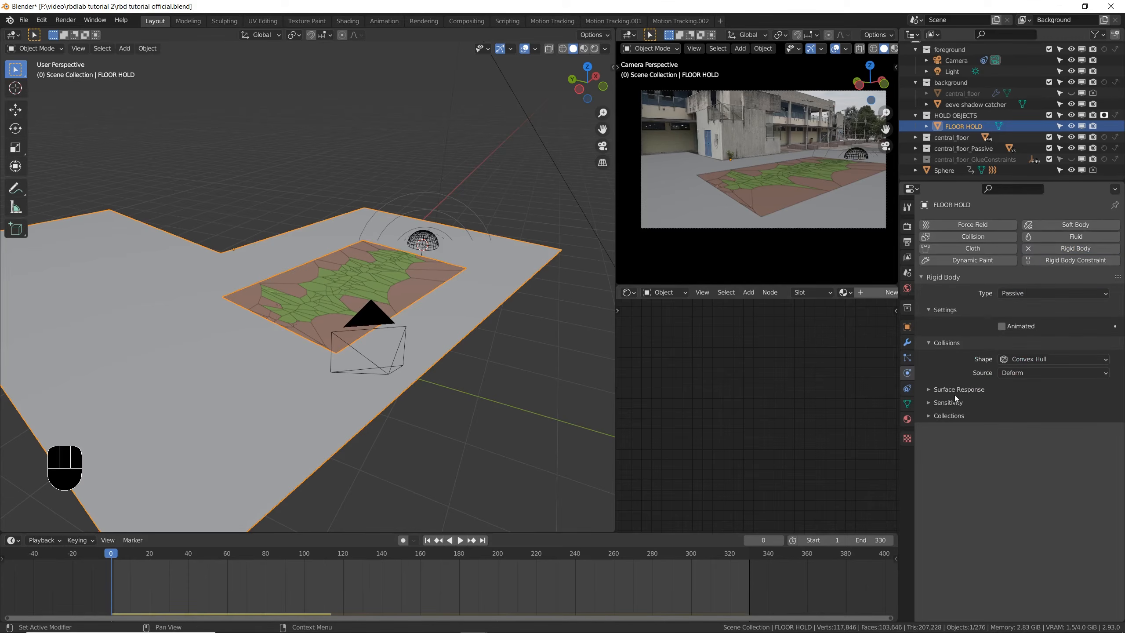
pyautogui.hotkey('ctrl', 's')
# - Set FLOOR HOLD's rigid body collision shape to Mesh and its collision margin to 0 m, and save the file
pyautogui.click(1011, 361)
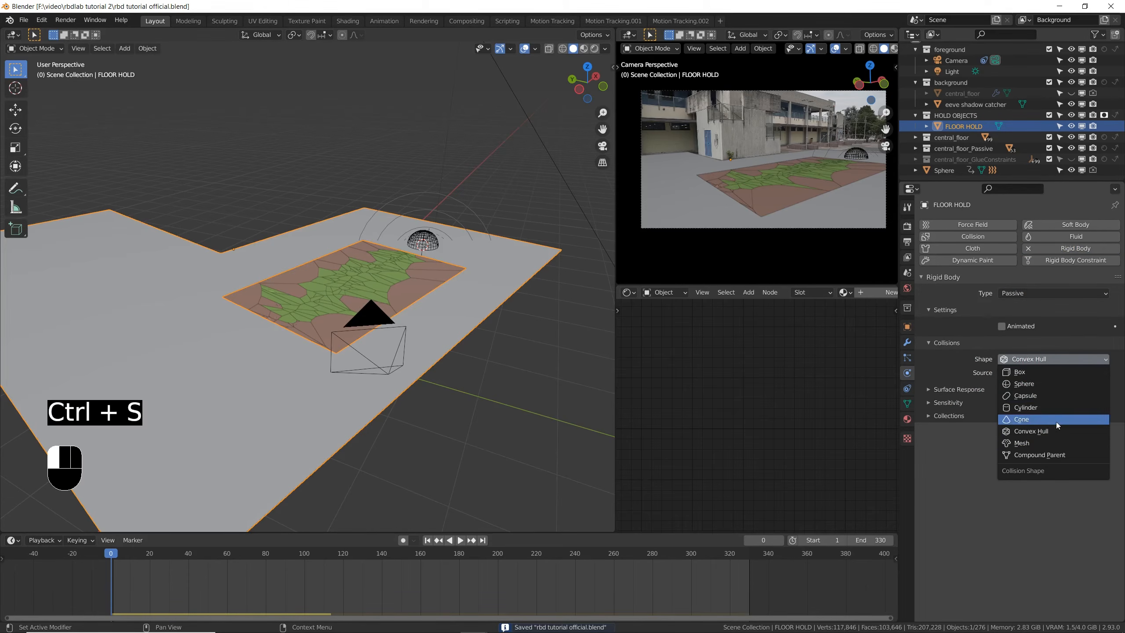
pyautogui.click(1059, 444)
pyautogui.click(932, 404)
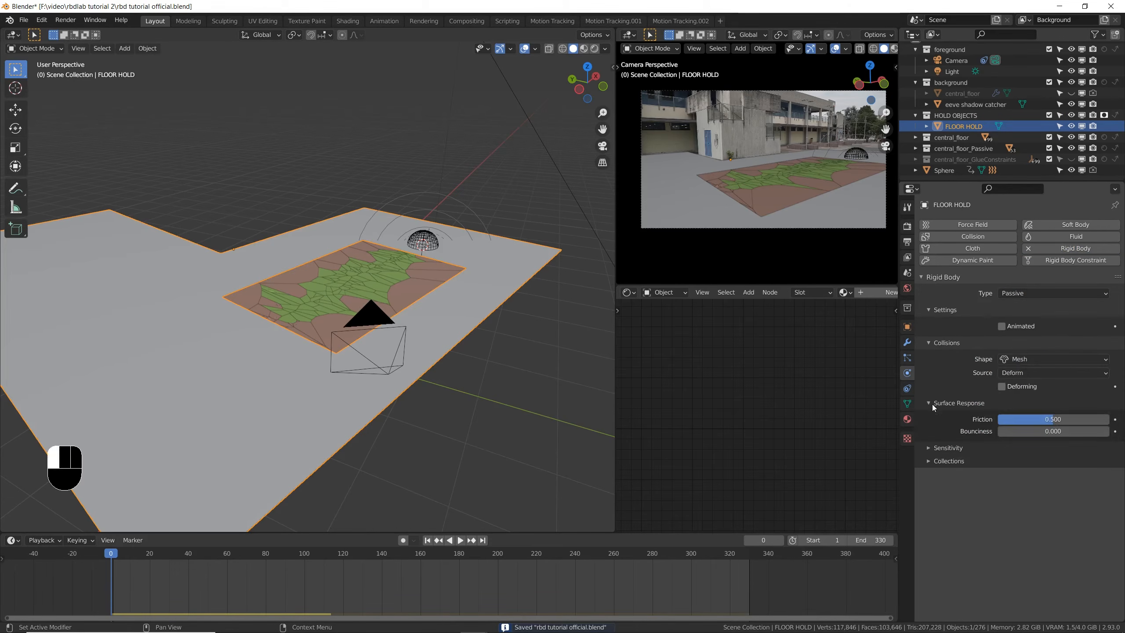
pyautogui.click(946, 448)
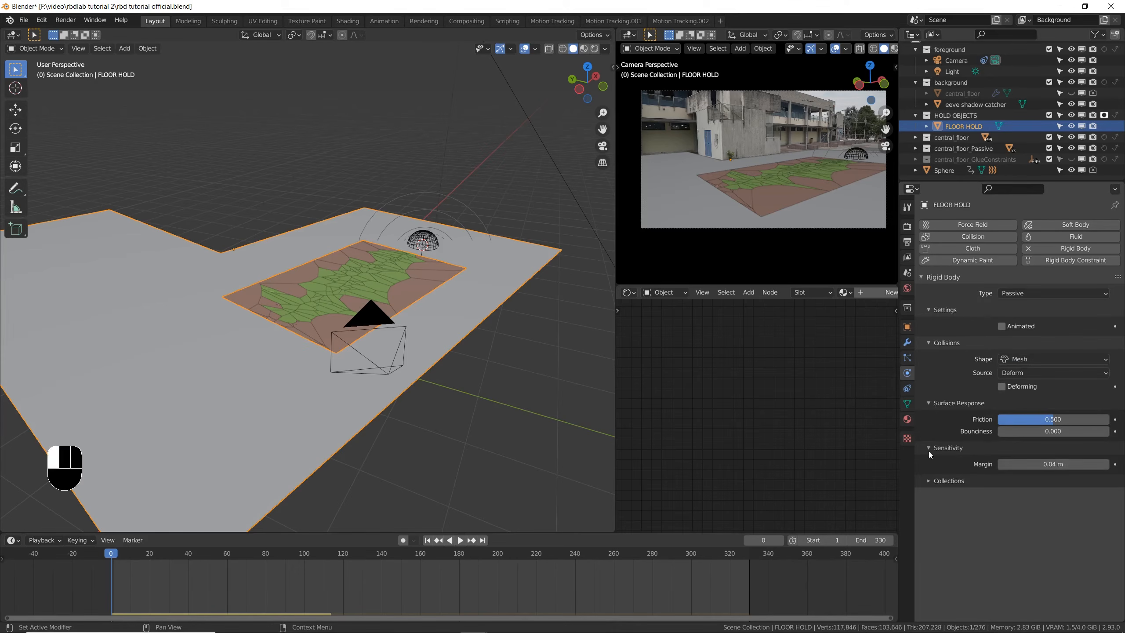
pyautogui.click(1047, 464)
pyautogui.write('0')
pyautogui.press('Return')
pyautogui.hotkey('ctrl', 's')
pyautogui.hotkey('ctrl', 's')
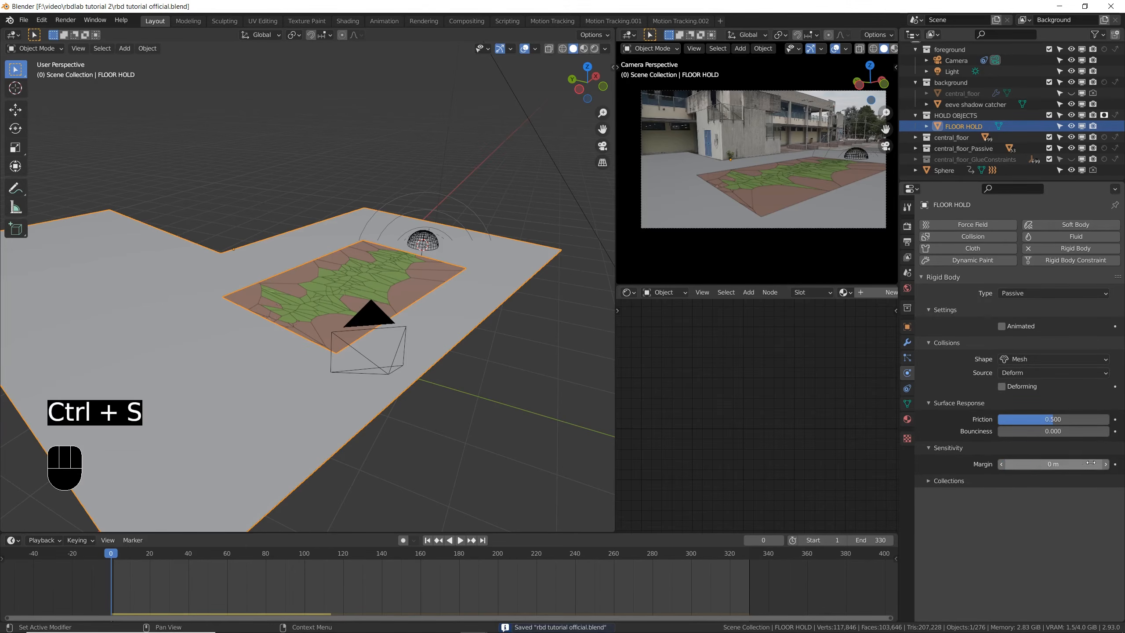
# - Hide the overlays, play the simulation up to frame 237, and render that frame to check the result
pyautogui.hotkey('shift', 'alt', 'z')
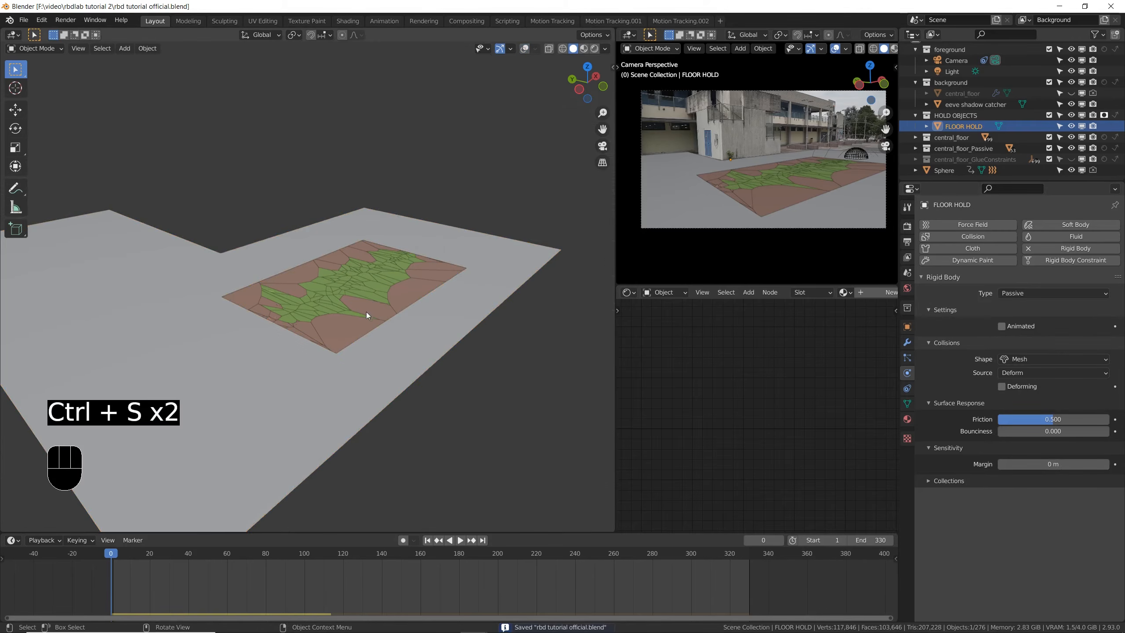
pyautogui.press('space')
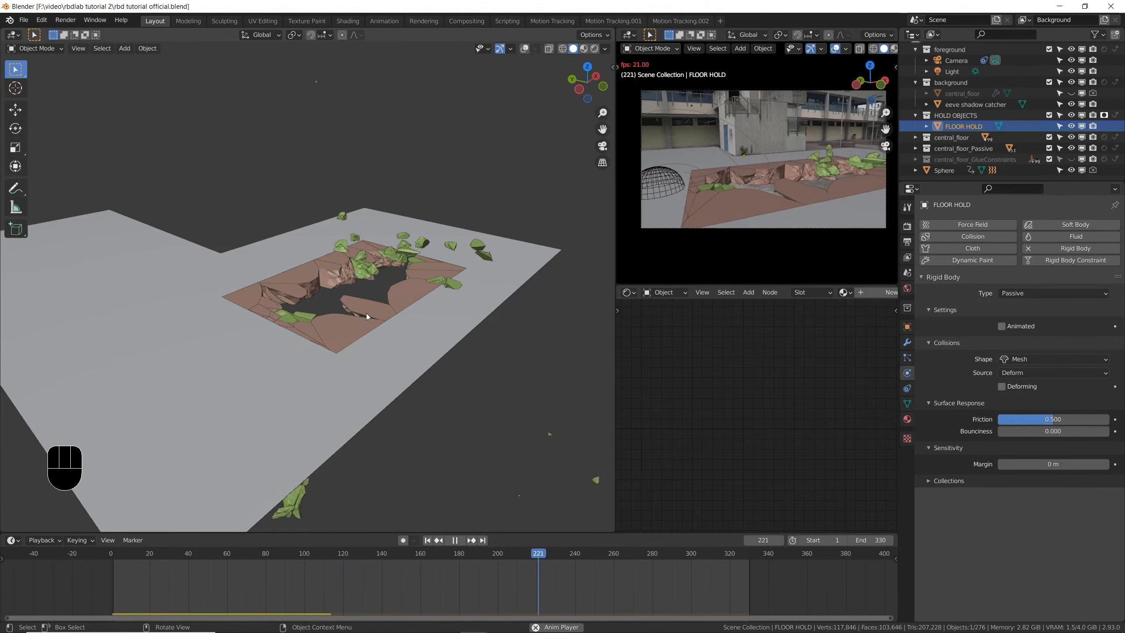
pyautogui.press('space')
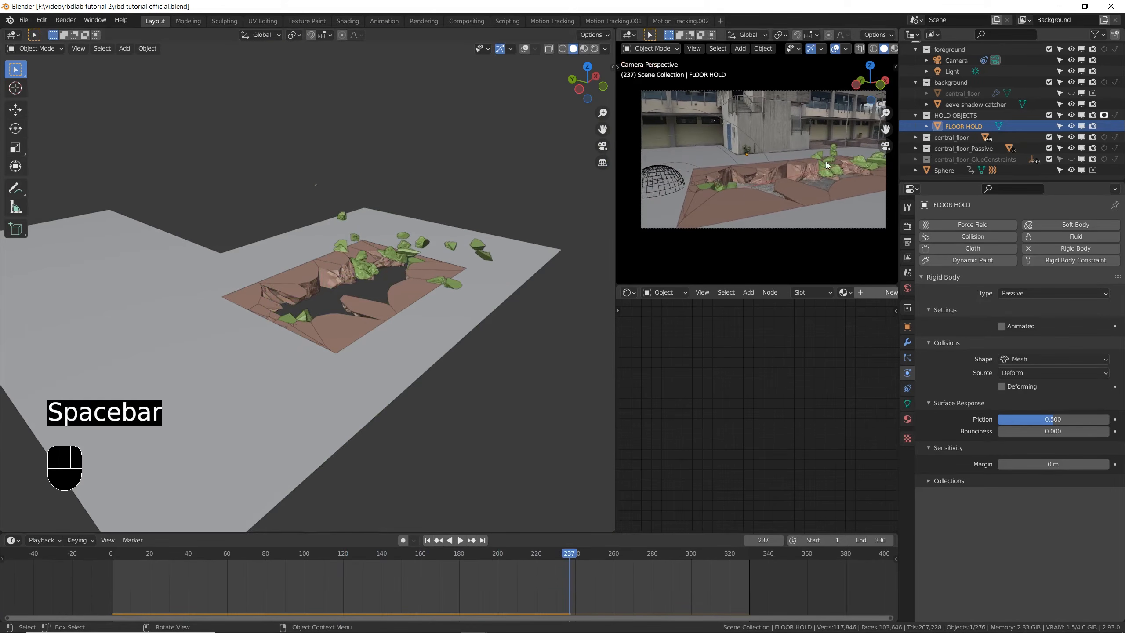
pyautogui.press('F12')
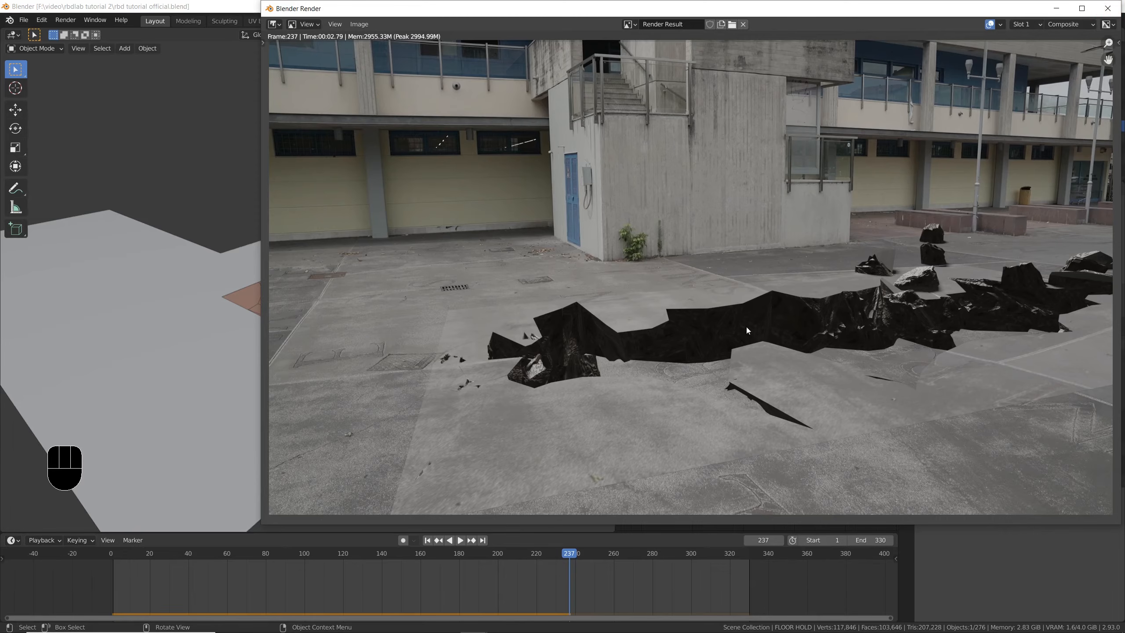
pyautogui.click(1105, 16)
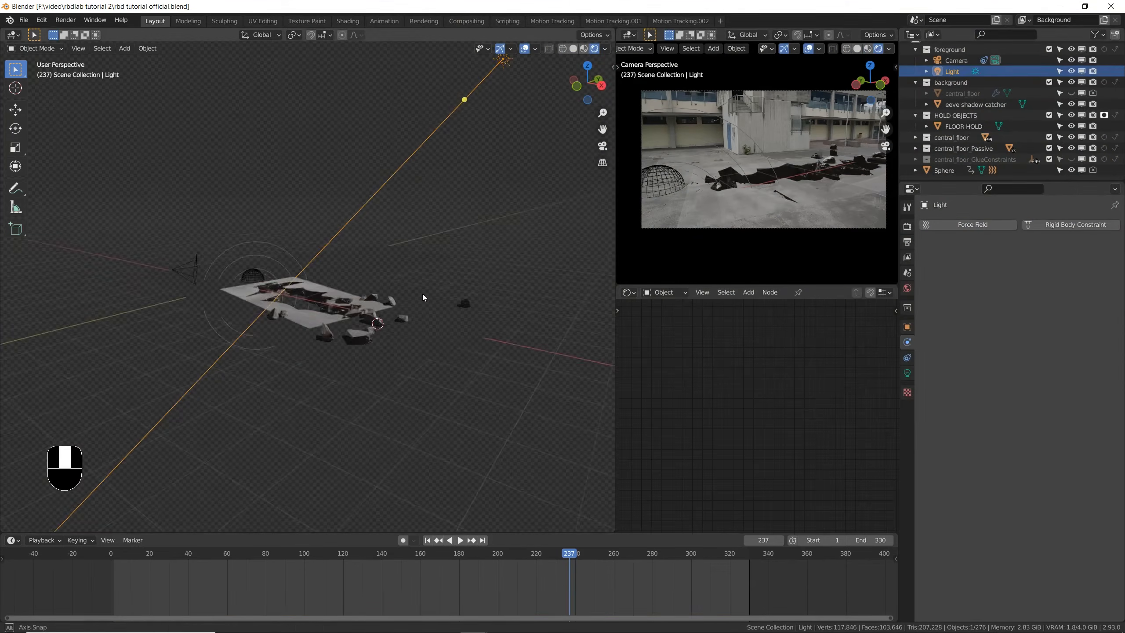
# - Rotate the sun light freely and around the global Z axis to relight the broken faces, and save the file
pyautogui.press('r')
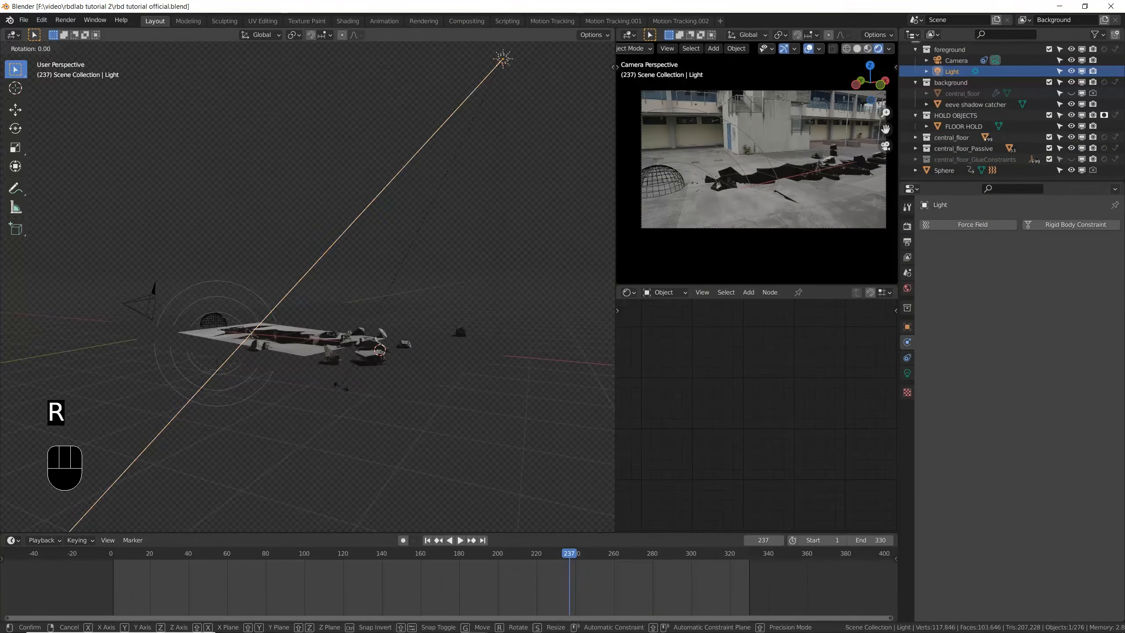
pyautogui.click(412, 410)
pyautogui.moveTo(412, 411); pyautogui.dragTo(450, 306, button='middle')
pyautogui.press('r')
pyautogui.press('z')
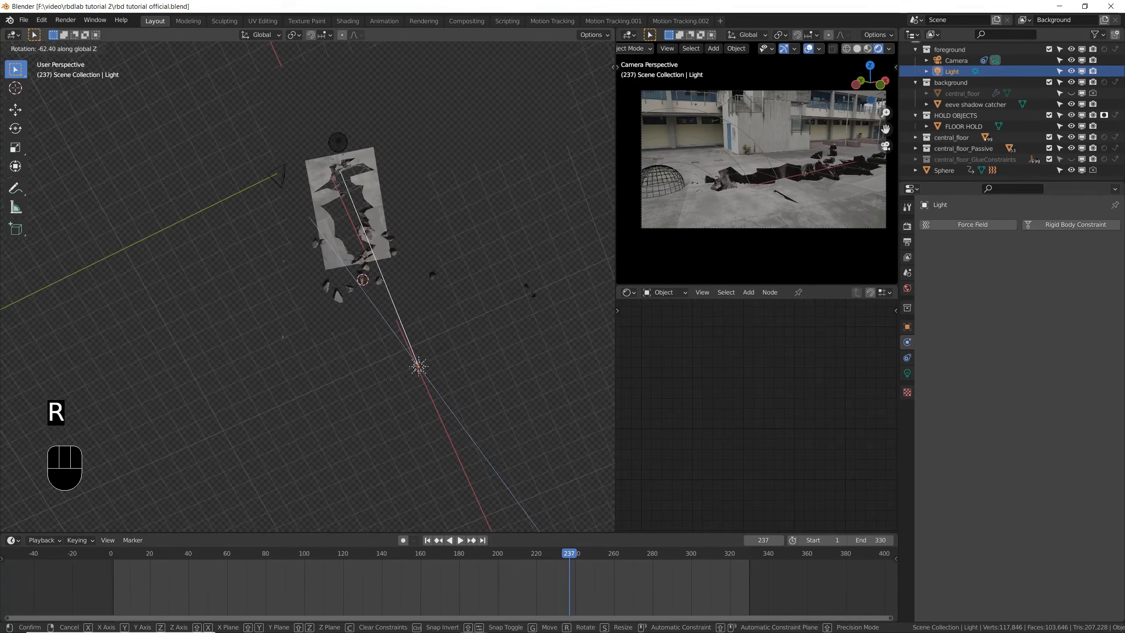
pyautogui.click(302, 421)
pyautogui.moveTo(303, 421); pyautogui.dragTo(554, 347, button='middle')
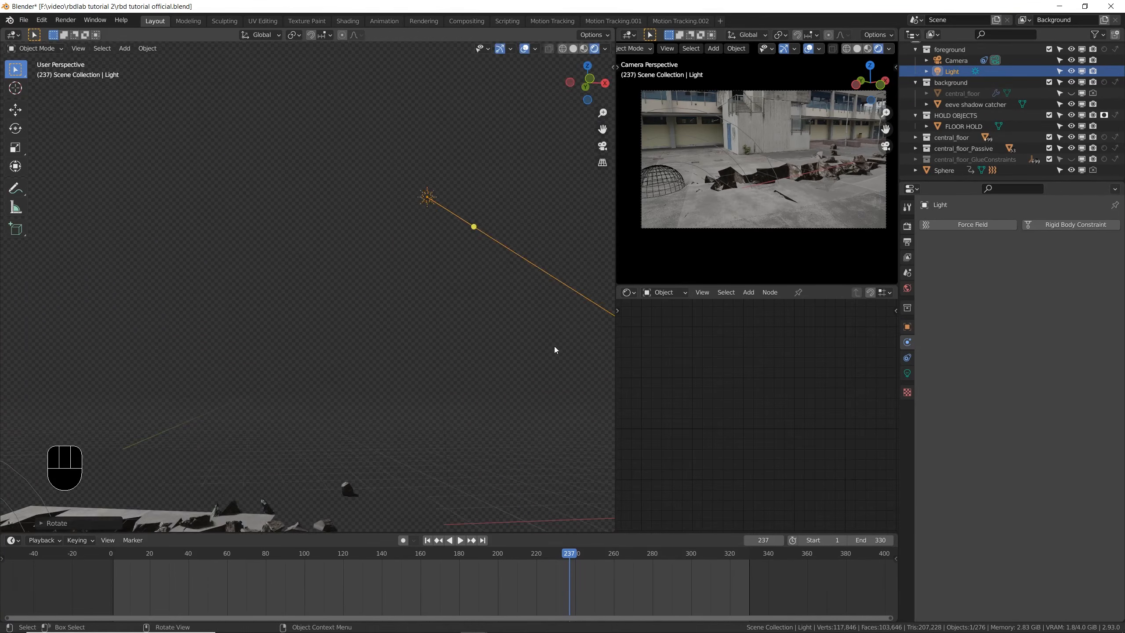
pyautogui.hotkey('ctrl', 's')
pyautogui.hotkey('ctrl', 's')
pyautogui.hotkey('ctrl', 's')
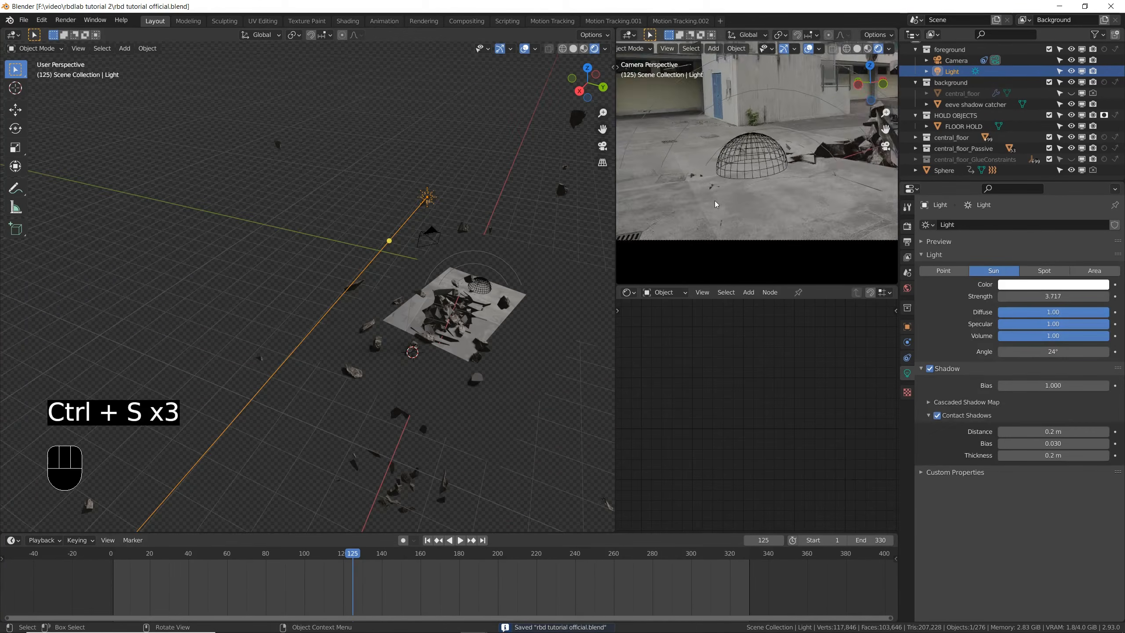
# - Lower the sun light's strength to 3.283 while viewing frame 125, and save the file
pyautogui.scroll(1, 709, 200)
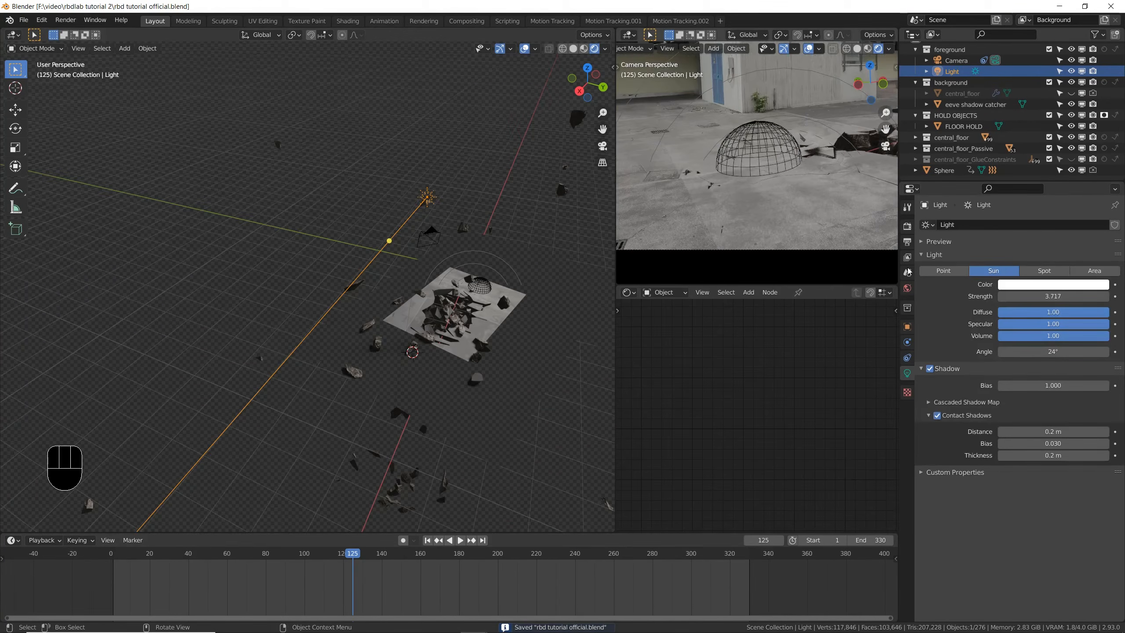
pyautogui.keyDown('shift'); pyautogui.moveTo(1054, 296); pyautogui.dragTo(1053, 296); pyautogui.keyUp('shift')
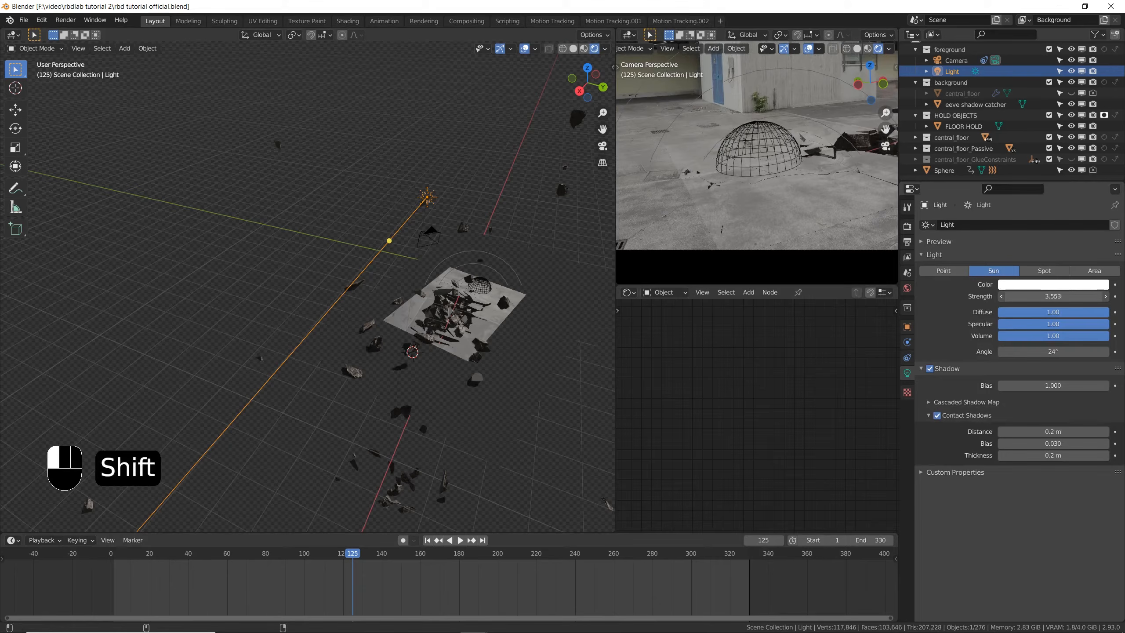
pyautogui.keyDown('shift'); pyautogui.moveTo(1054, 296); pyautogui.dragTo(1054, 296); pyautogui.keyUp('shift')
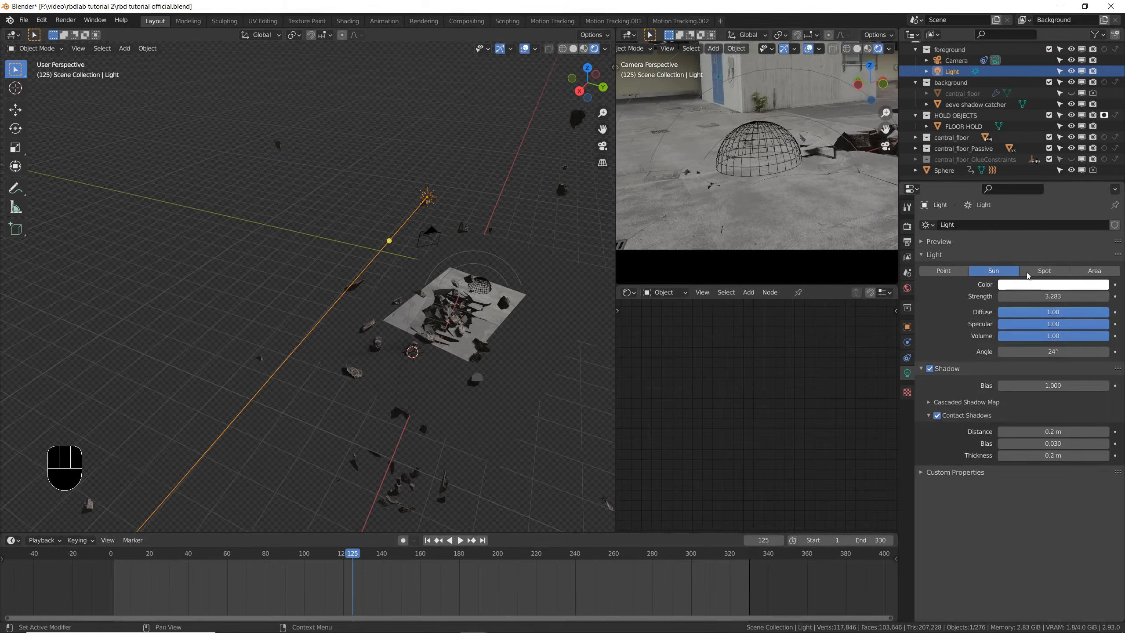
pyautogui.hotkey('ctrl', 's')
# - Inspect the fragments' lighting through the camera, render frame 145, and close the render
pyautogui.scroll(-3, 804, 179)
pyautogui.scroll(5, 805, 179)
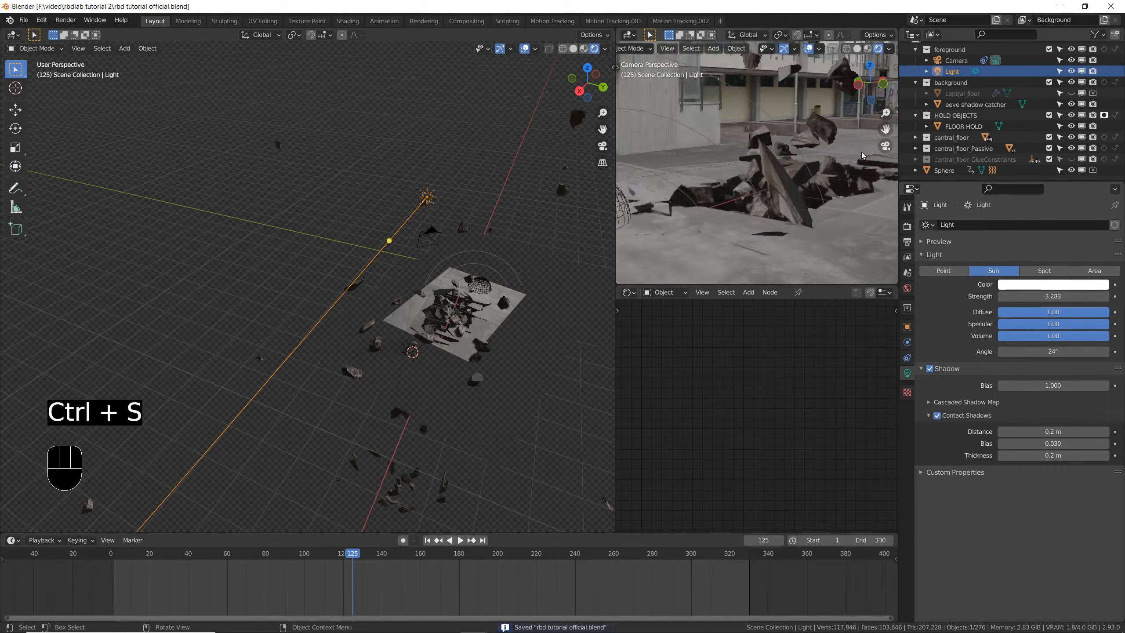
pyautogui.scroll(-2, 805, 179)
pyautogui.click(391, 553)
pyautogui.press('F12')
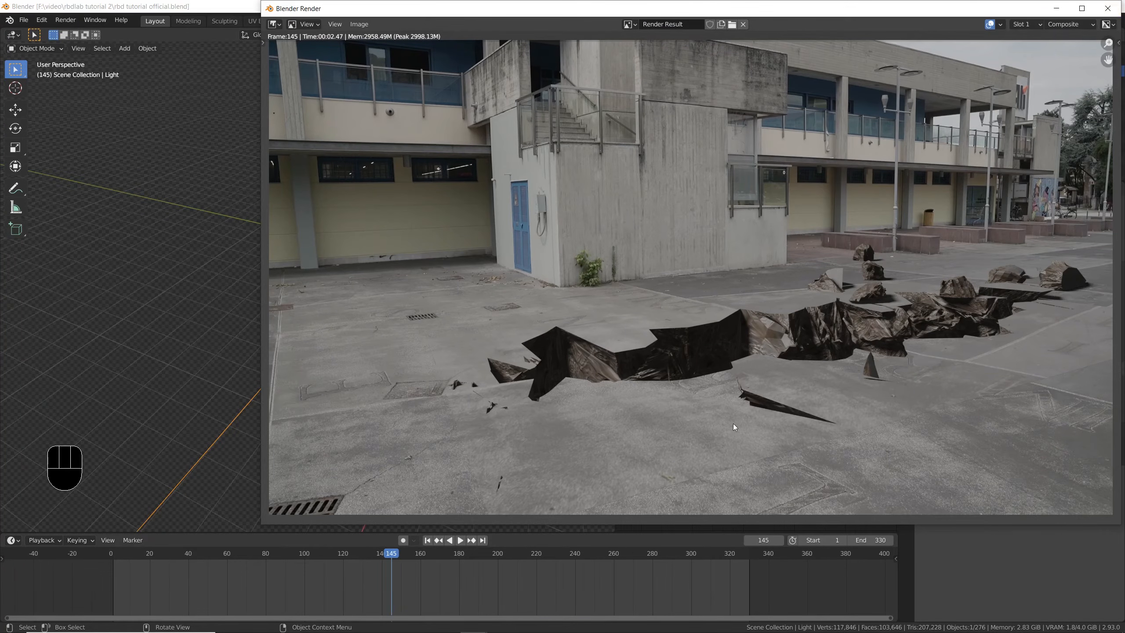
pyautogui.click(1118, 9)
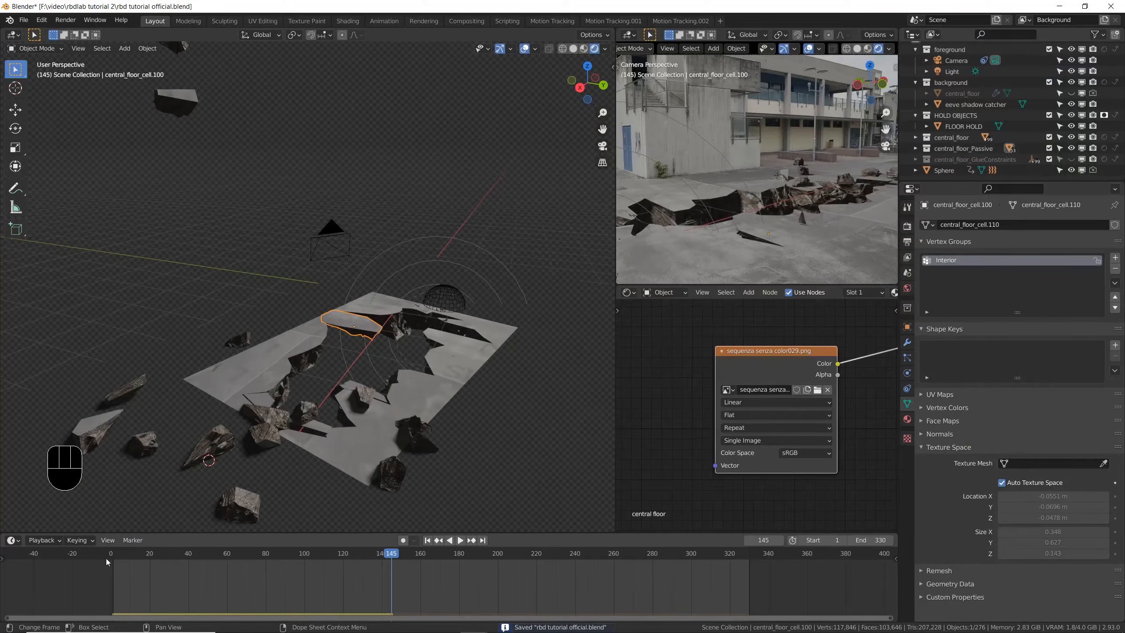
# - Save the file, return to frame 0, and add a cube to the background collection
pyautogui.hotkey('shift', 'Left')
pyautogui.hotkey('ctrl', 's')
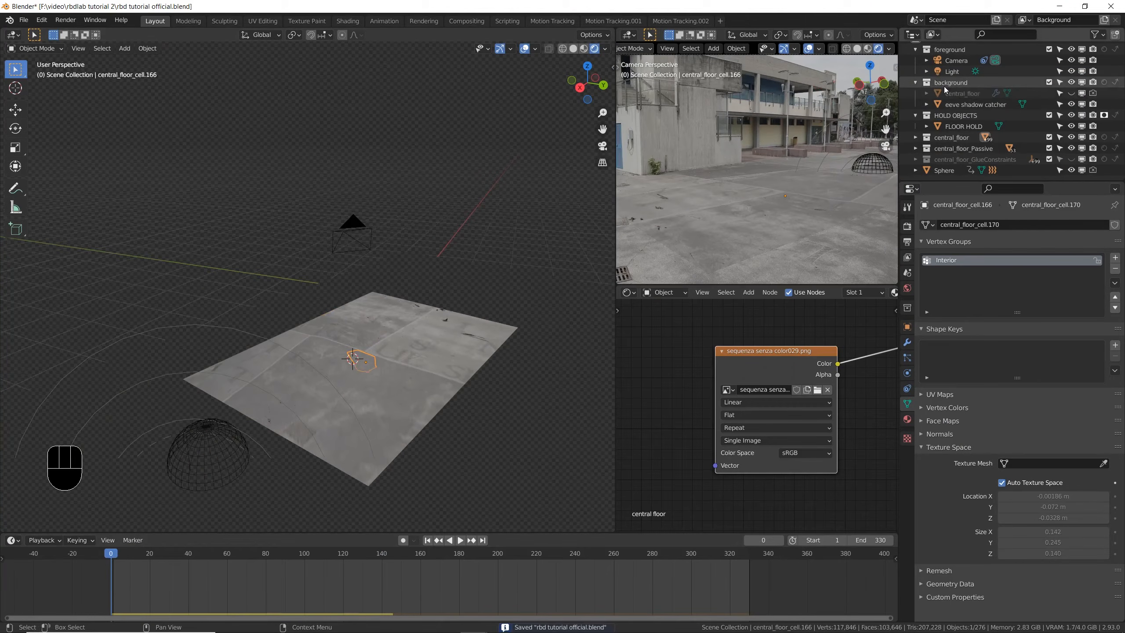
pyautogui.click(955, 83)
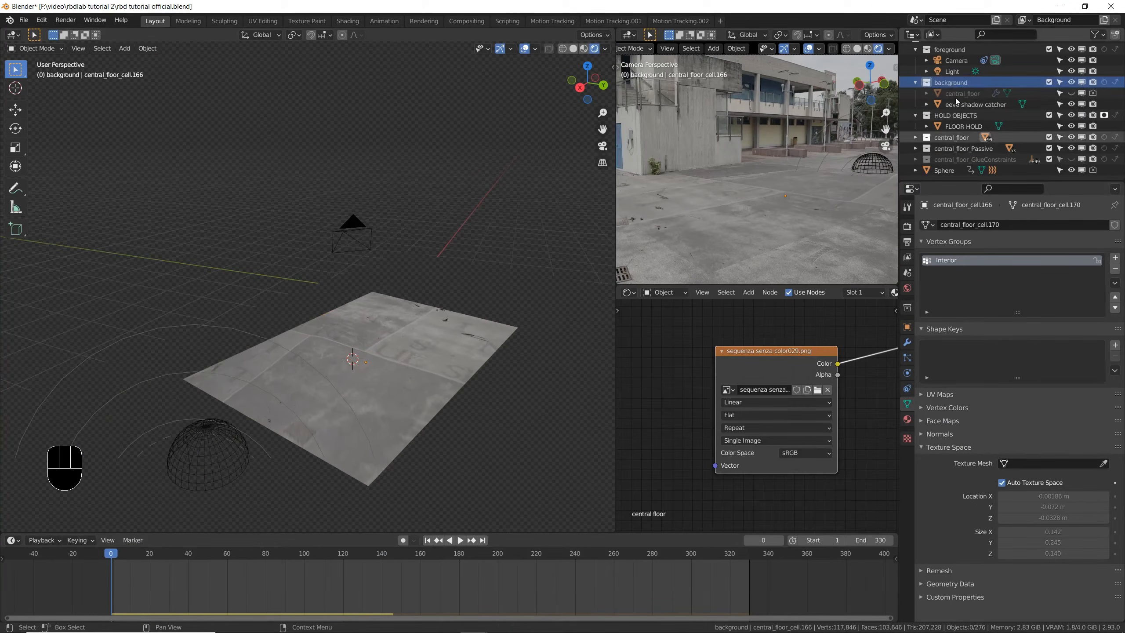
pyautogui.hotkey('shift', 'a')
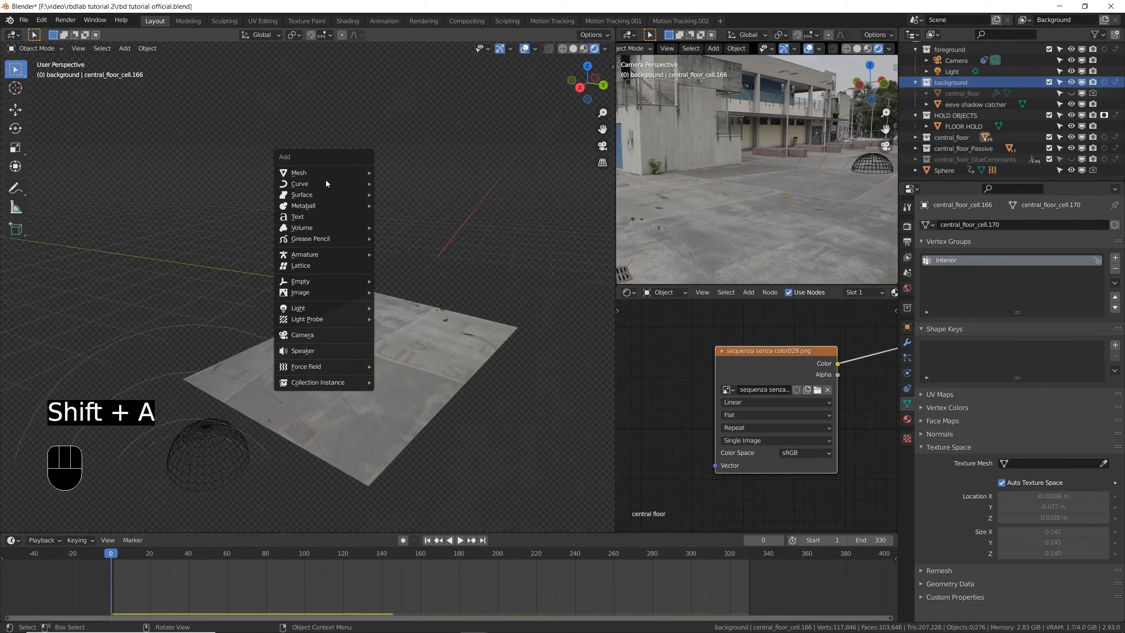
pyautogui.moveTo(327, 175)
pyautogui.click(423, 183)
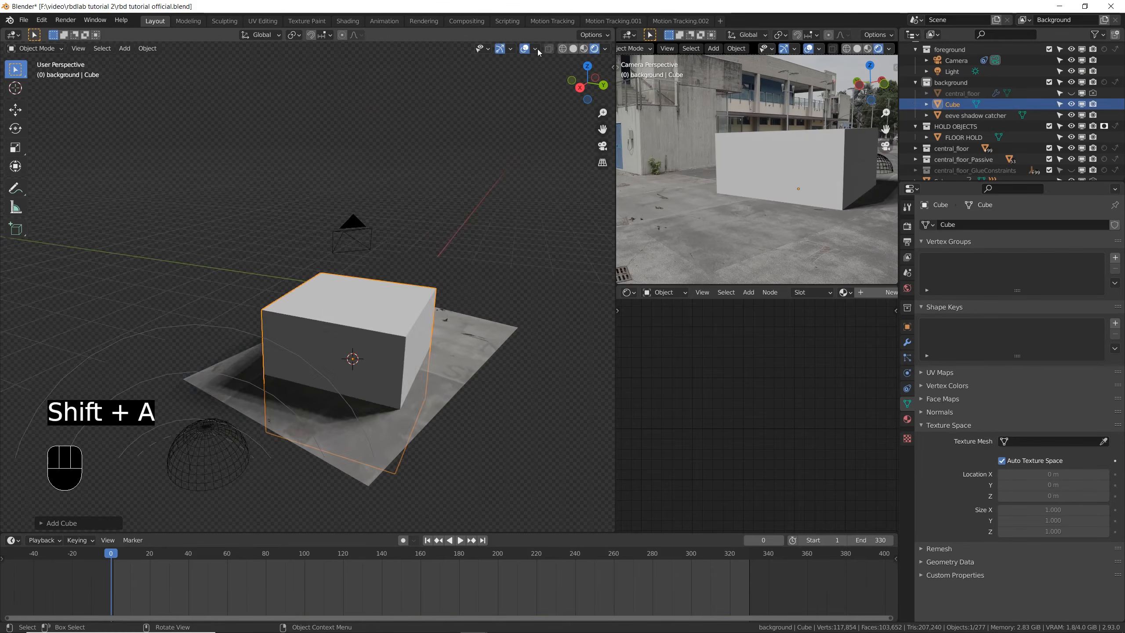
# - Rotate, scale and move the cube so it sits beneath the fractured floor patch
pyautogui.press('r')
pyautogui.click(399, 319)
pyautogui.moveTo(399, 319); pyautogui.dragTo(379, 354, button='middle')
pyautogui.press('g')
pyautogui.press('s')
pyautogui.press('g')
pyautogui.keyDown('shift'); pyautogui.moveTo(336, 284); pyautogui.dragTo(319, 354, button='middle'); pyautogui.keyUp('shift')
pyautogui.scroll(-6, 279, 325)
# - Delete the cube's top face in Edit Mode and return to Object Mode
pyautogui.press('Tab')
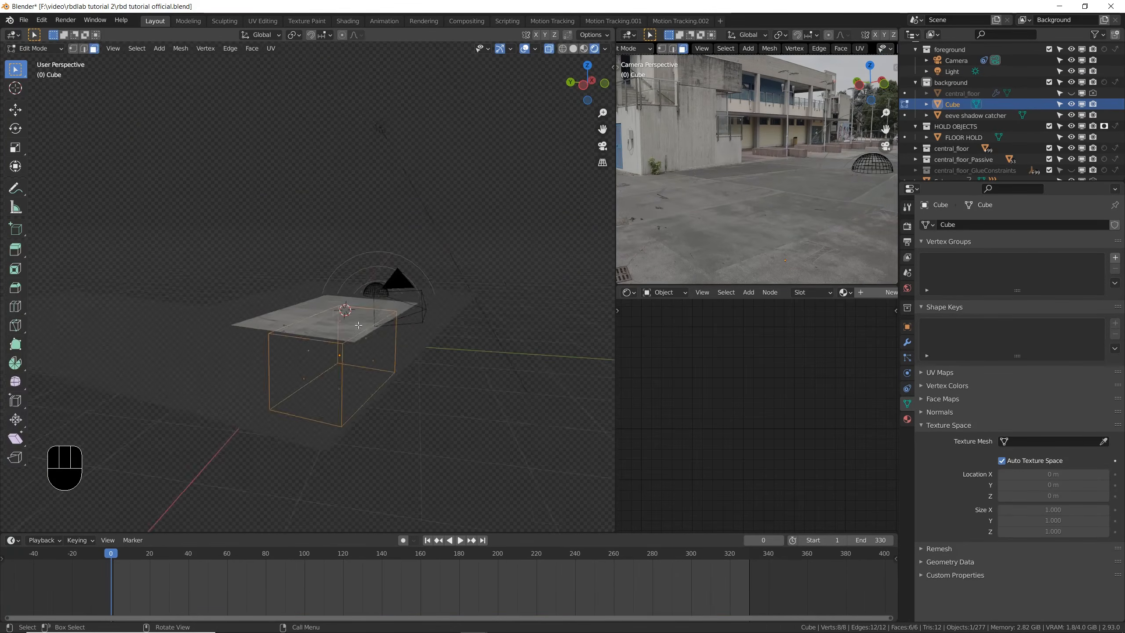
pyautogui.hotkey('ctrl', 'z')
pyautogui.press('x')
pyautogui.click(398, 355)
pyautogui.press('Tab')
# - Move the open cube straight up along the Z axis, clear of the floor, and save the file
pyautogui.press('g')
pyautogui.rightClick(393, 288)
pyautogui.moveTo(394, 289); pyautogui.dragTo(407, 310, button='middle')
pyautogui.press('g')
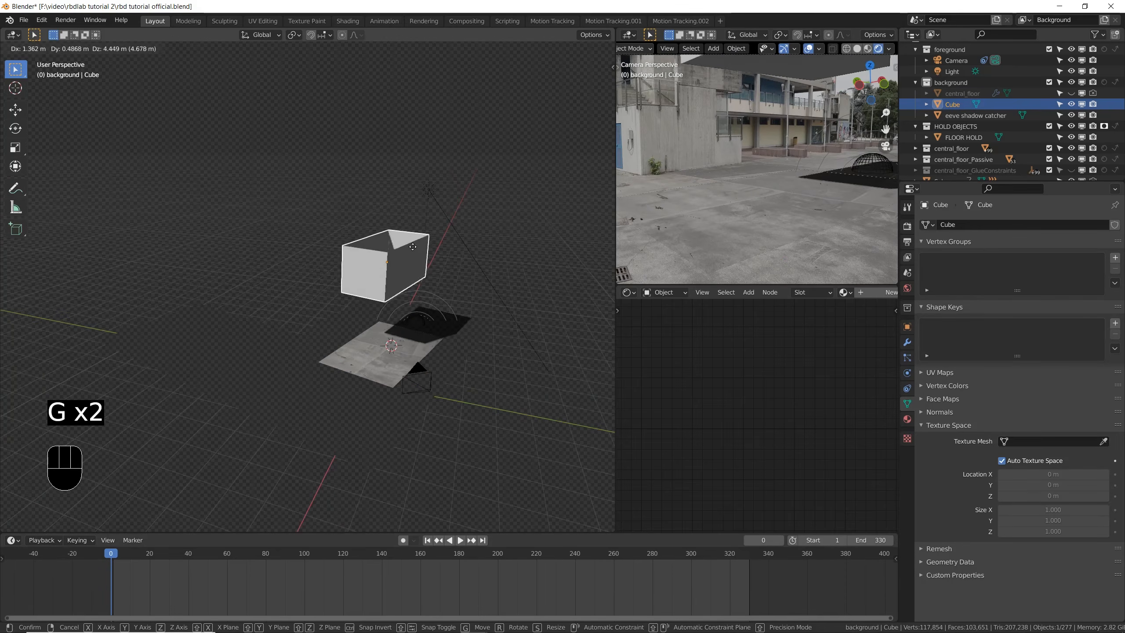
pyautogui.rightClick(408, 249)
pyautogui.moveTo(452, 345); pyautogui.dragTo(414, 334, button='middle')
pyautogui.scroll(2, 414, 334)
pyautogui.hotkey('ctrl', 's')
pyautogui.press('g')
pyautogui.press('z')
pyautogui.click(411, 219)
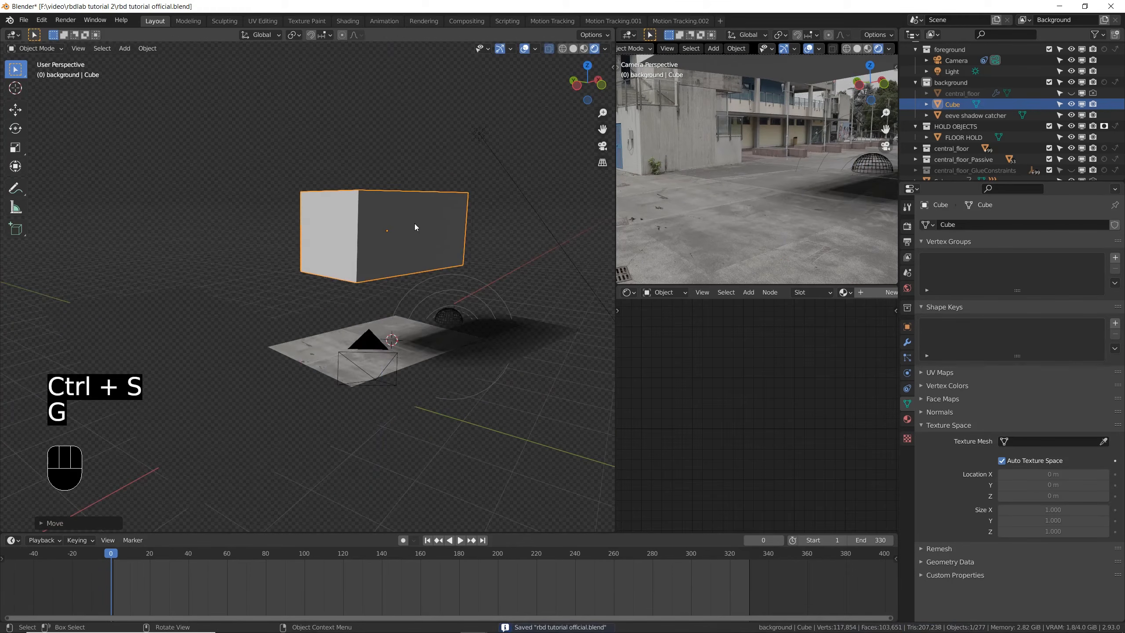
# - Apply the open cube's scale
pyautogui.moveTo(413, 220); pyautogui.dragTo(431, 353, button='middle')
pyautogui.scroll(3, 416, 200)
pyautogui.hotkey('ctrl', 'a')
pyautogui.click(472, 370)
# - Mark the cube's four vertical edges as seams in wireframe shading, and switch to face selection
pyautogui.press('Tab')
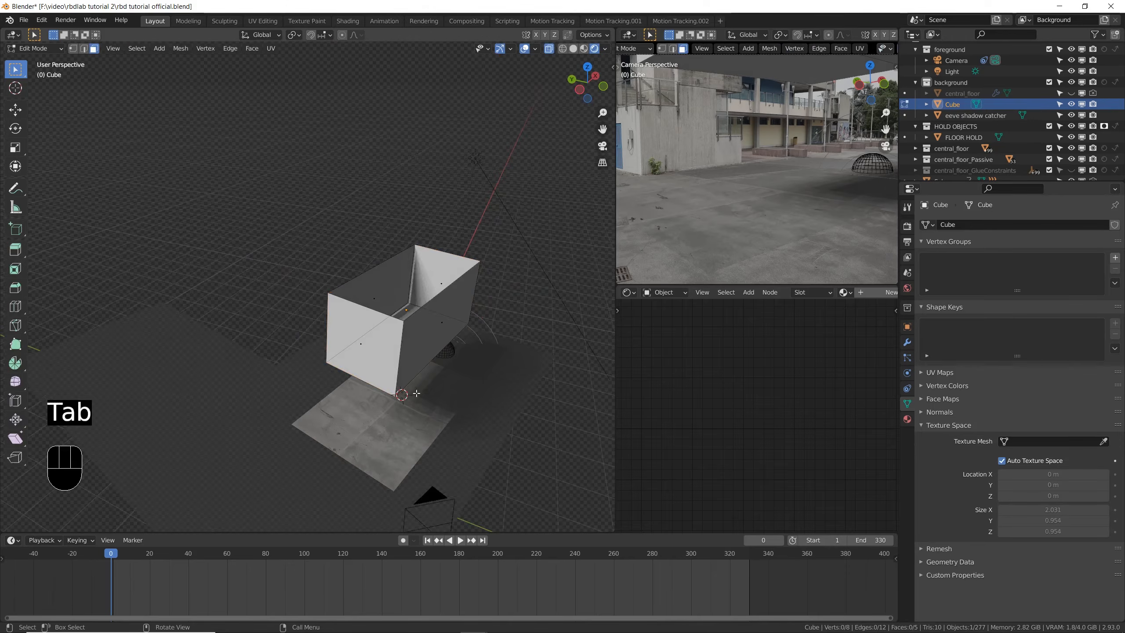
pyautogui.scroll(-2, 439, 341)
pyautogui.click(83, 48)
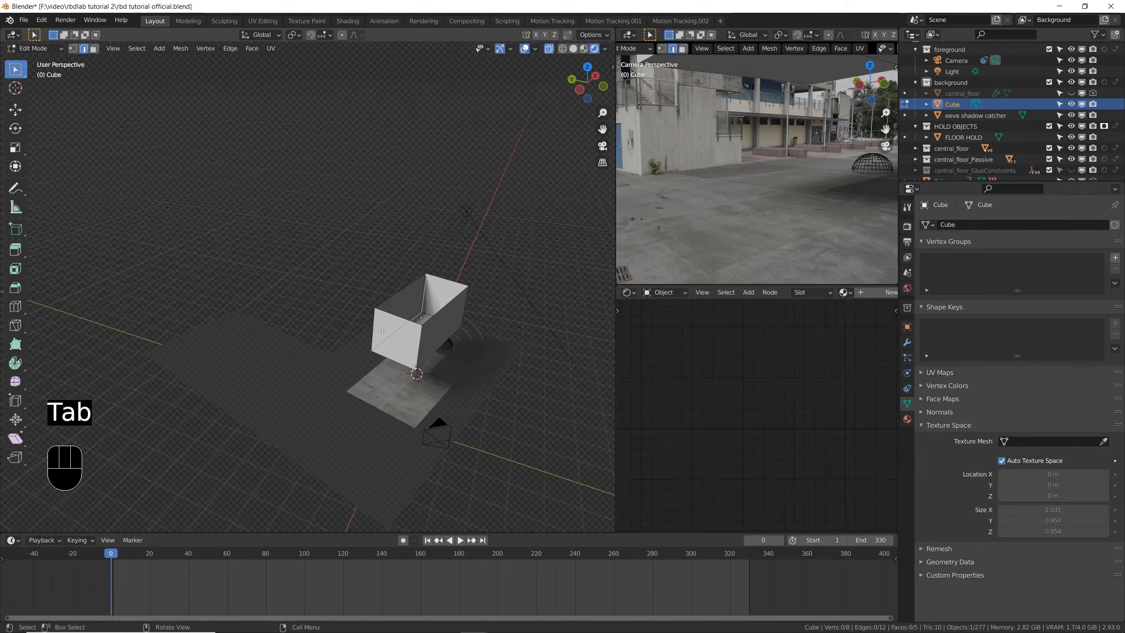
pyautogui.scroll(5, 502, 342)
pyautogui.click(502, 342)
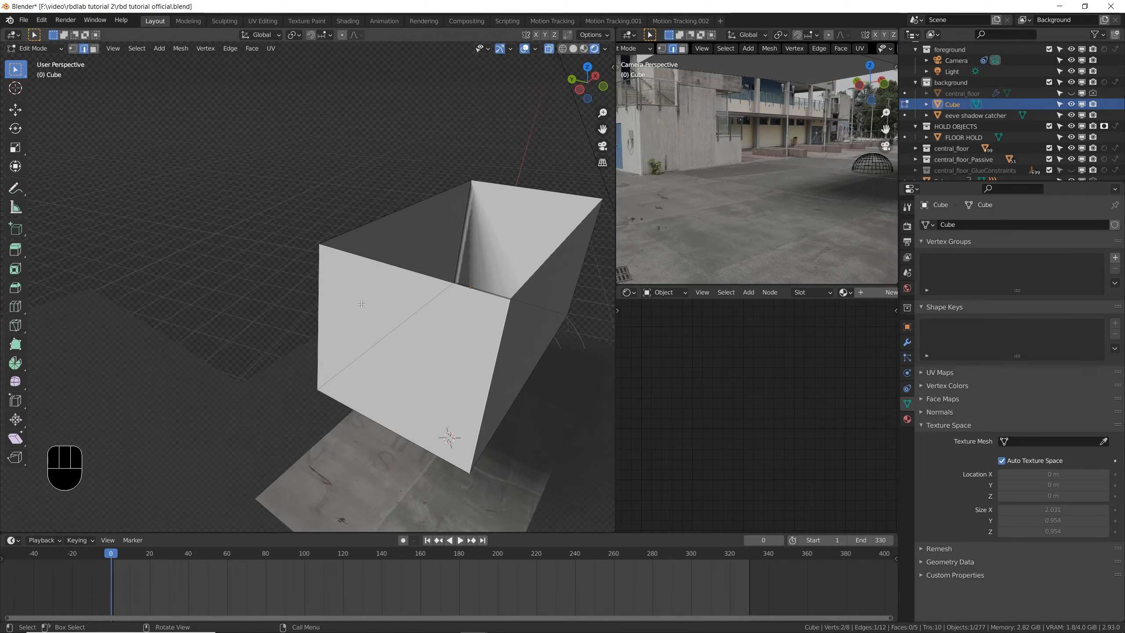
pyautogui.click(563, 49)
pyautogui.click(327, 288)
pyautogui.keyDown('shift'); pyautogui.click(604, 236); pyautogui.keyUp('shift')
pyautogui.rightClick(588, 327)
pyautogui.click(569, 433)
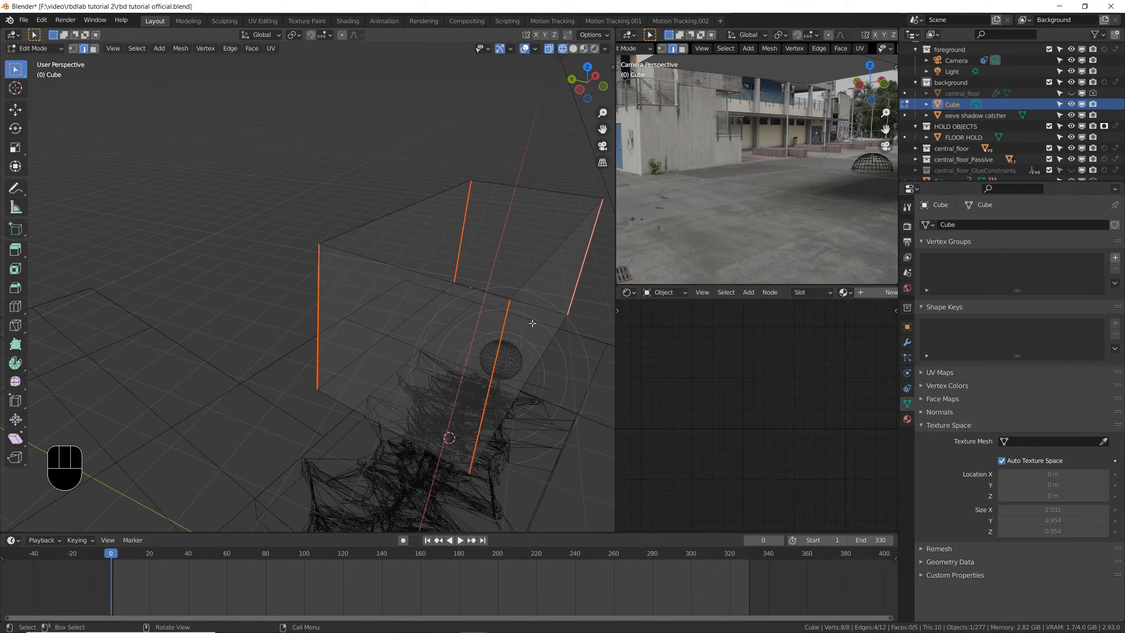
pyautogui.press('3')
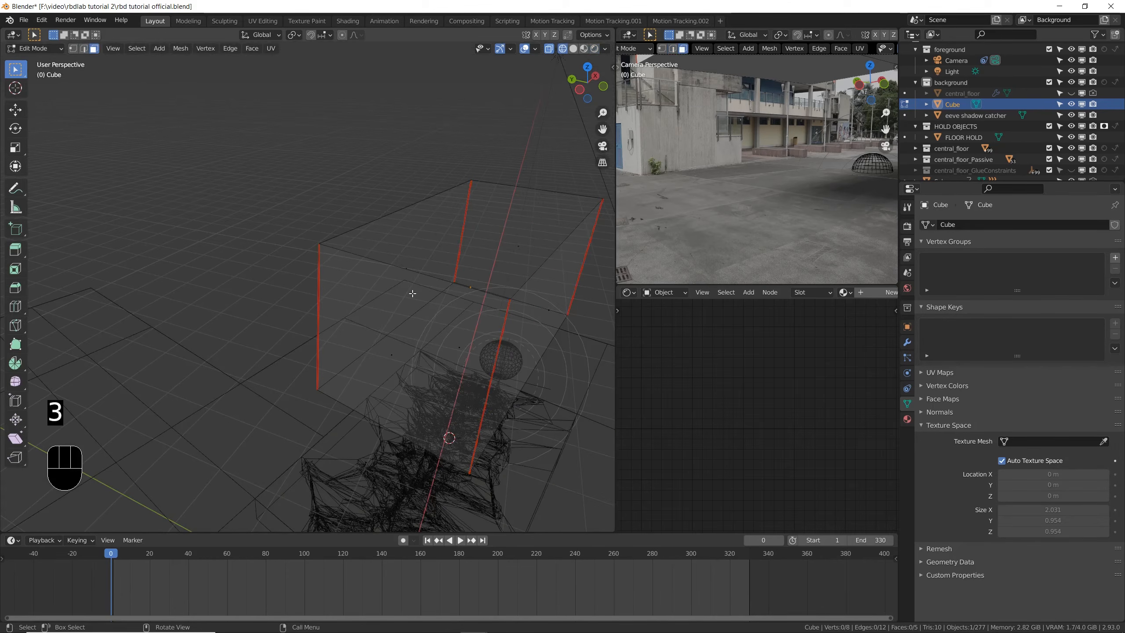
# - Unwrap all faces of the open cube along its seams, checking the layout in the UV Editor, and save the file
pyautogui.press('a')
pyautogui.moveTo(412, 294); pyautogui.dragTo(536, 294, button='middle')
pyautogui.click(628, 292)
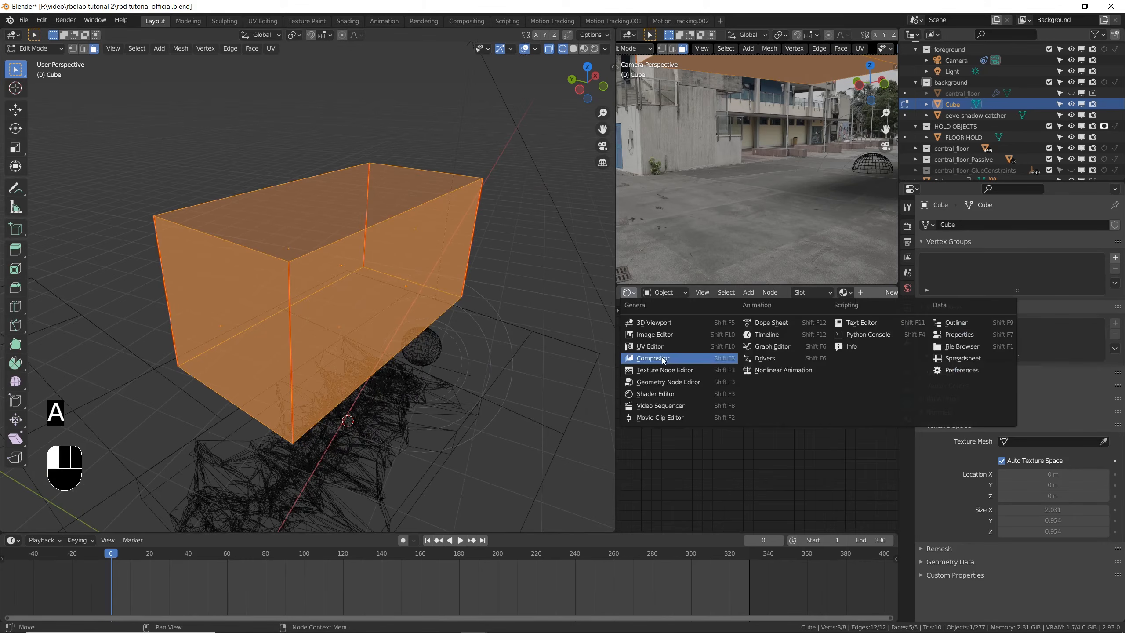
pyautogui.click(652, 346)
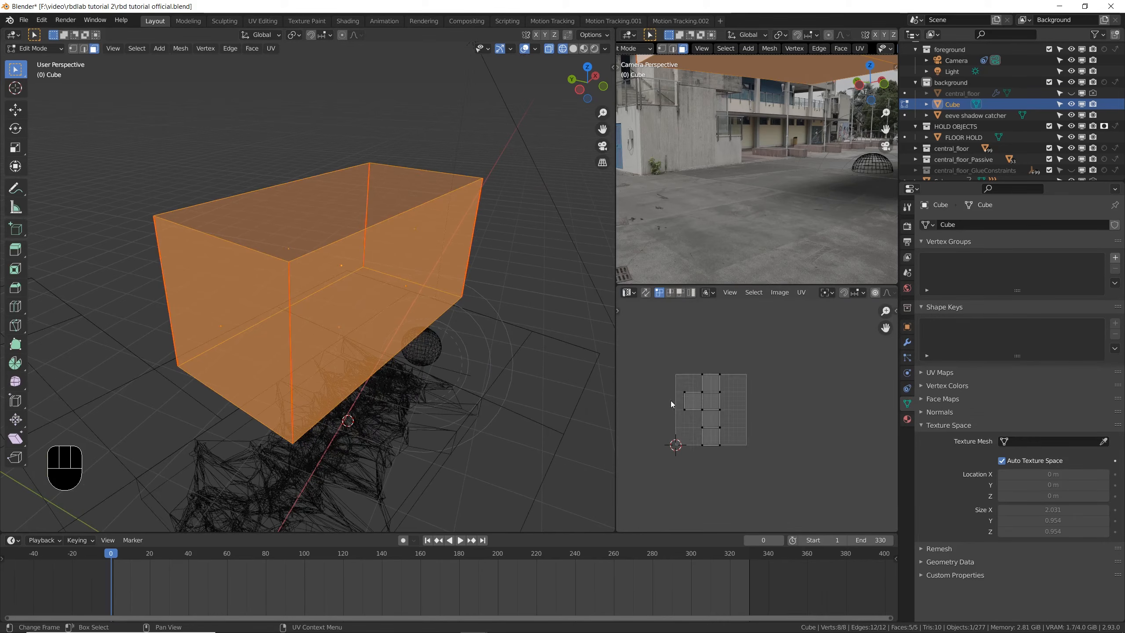
pyautogui.scroll(2, 671, 402)
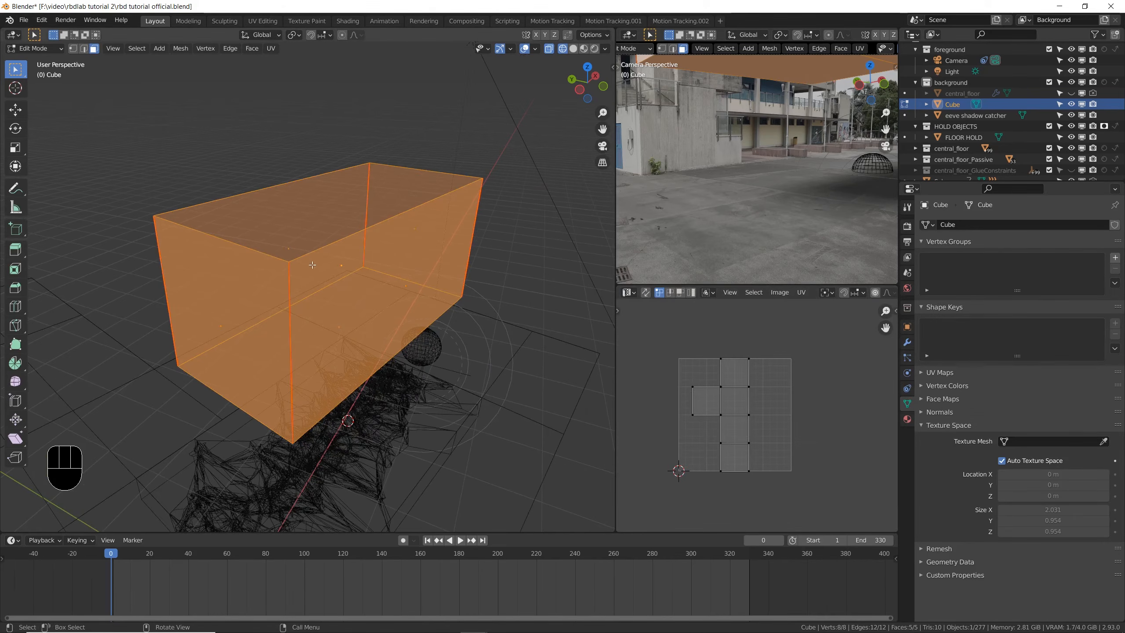
pyautogui.press('u')
pyautogui.click(357, 221)
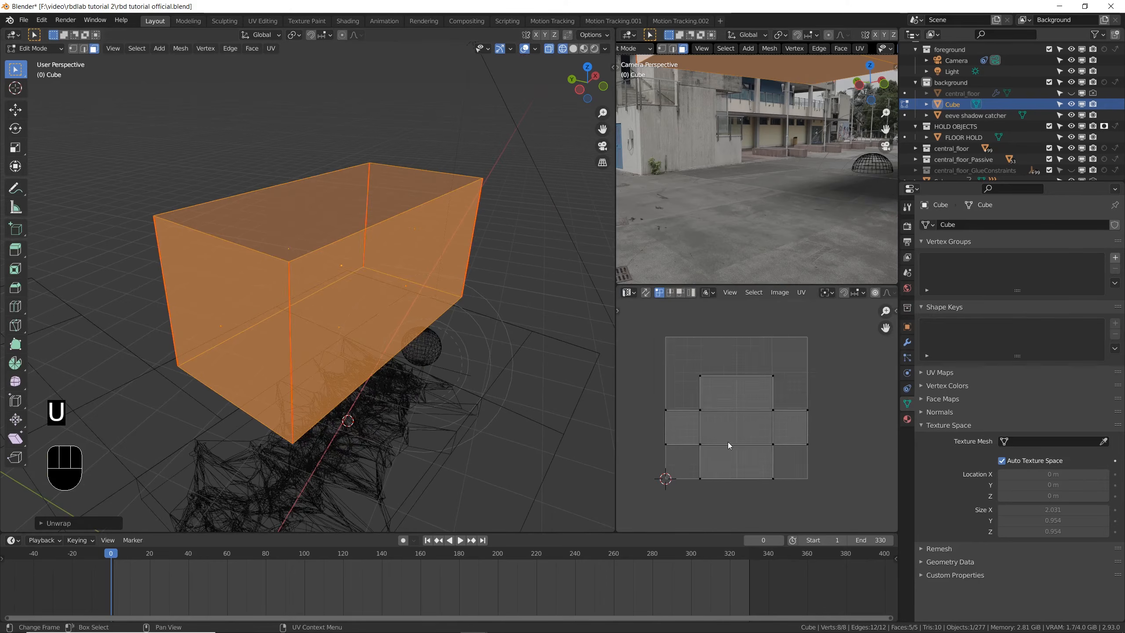
pyautogui.scroll(2, 729, 437)
pyautogui.press('Tab')
pyautogui.hotkey('ctrl', 's')
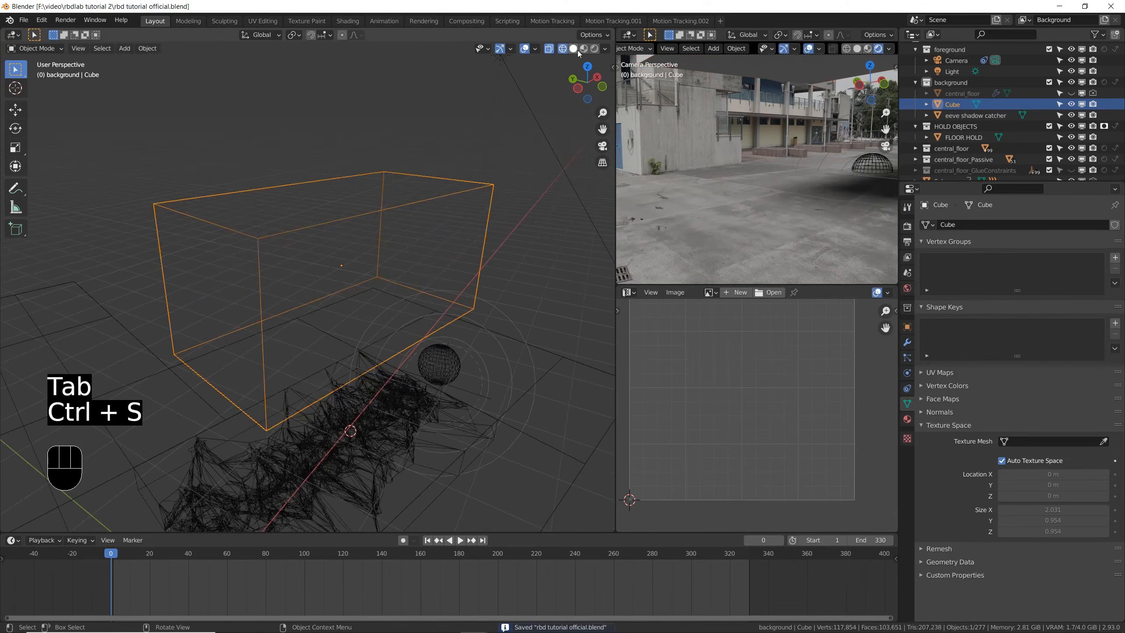
# - Assign the existing internals material to the open cube, display it in material preview shading, and save the file
pyautogui.click(573, 48)
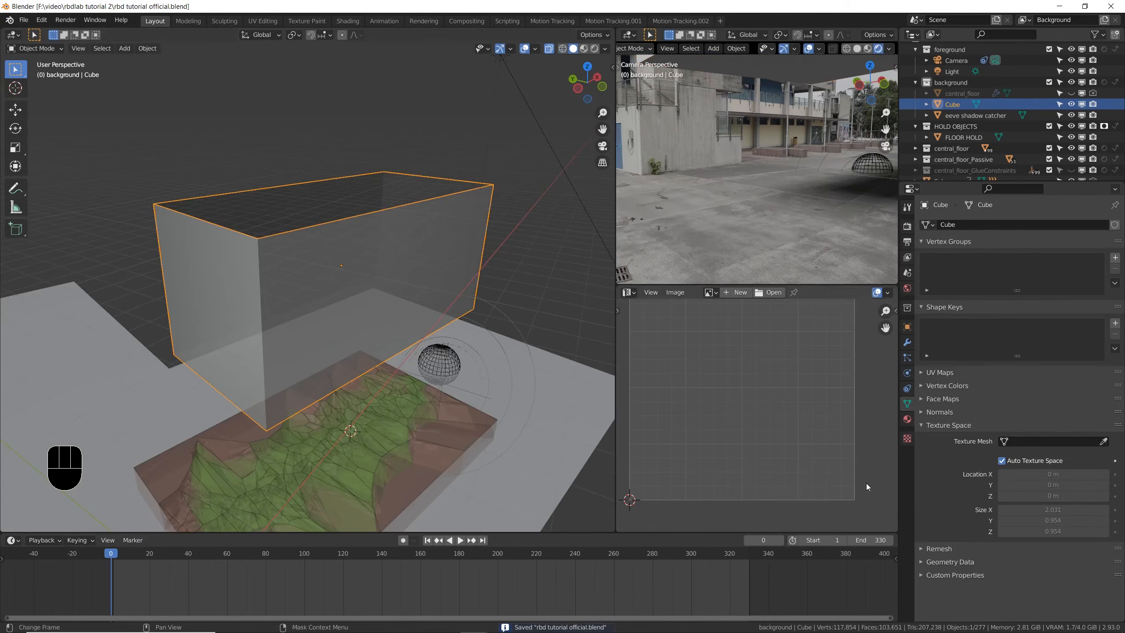
pyautogui.click(908, 418)
pyautogui.click(928, 270)
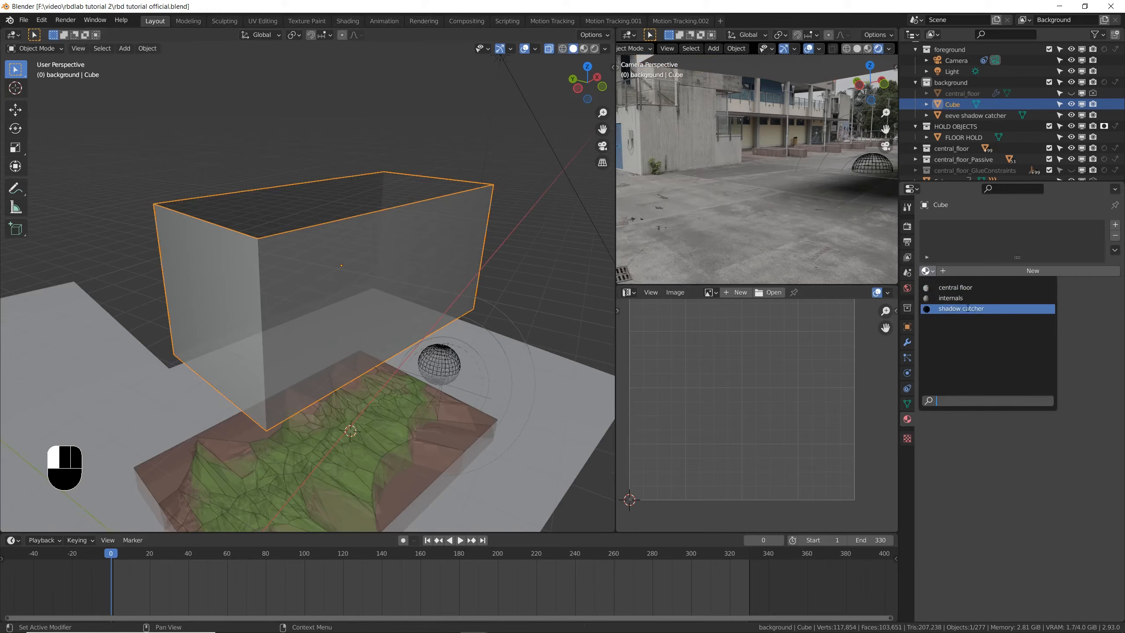
pyautogui.click(951, 298)
pyautogui.click(584, 48)
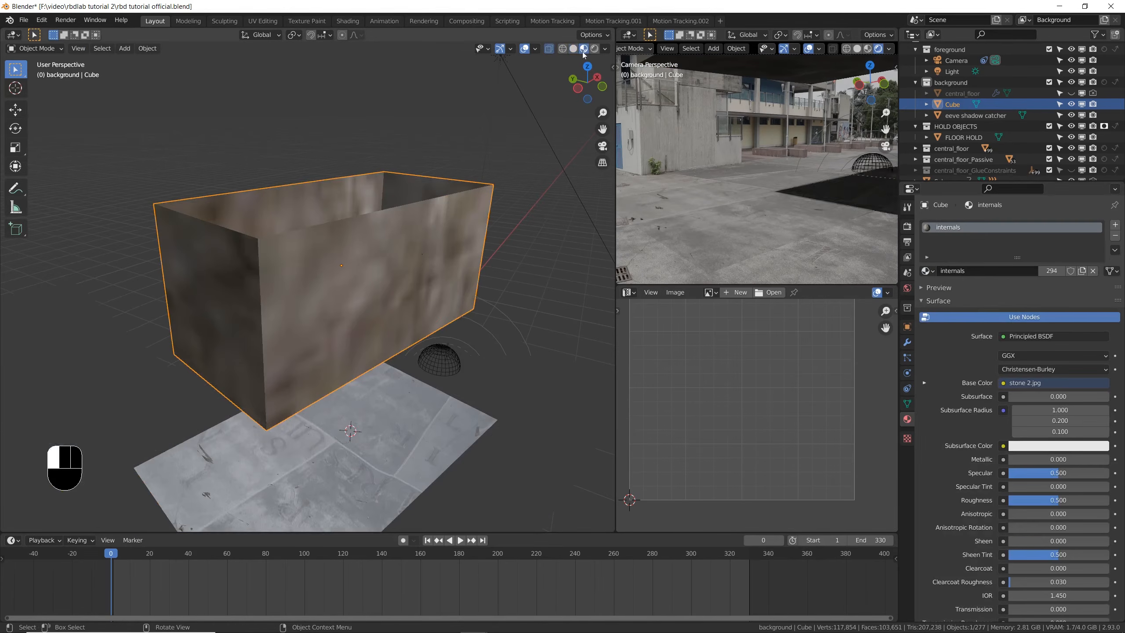
pyautogui.hotkey('ctrl', 's')
# - Make the cube's internals material a single-user copy, rename it hole, and save the file
pyautogui.click(629, 293)
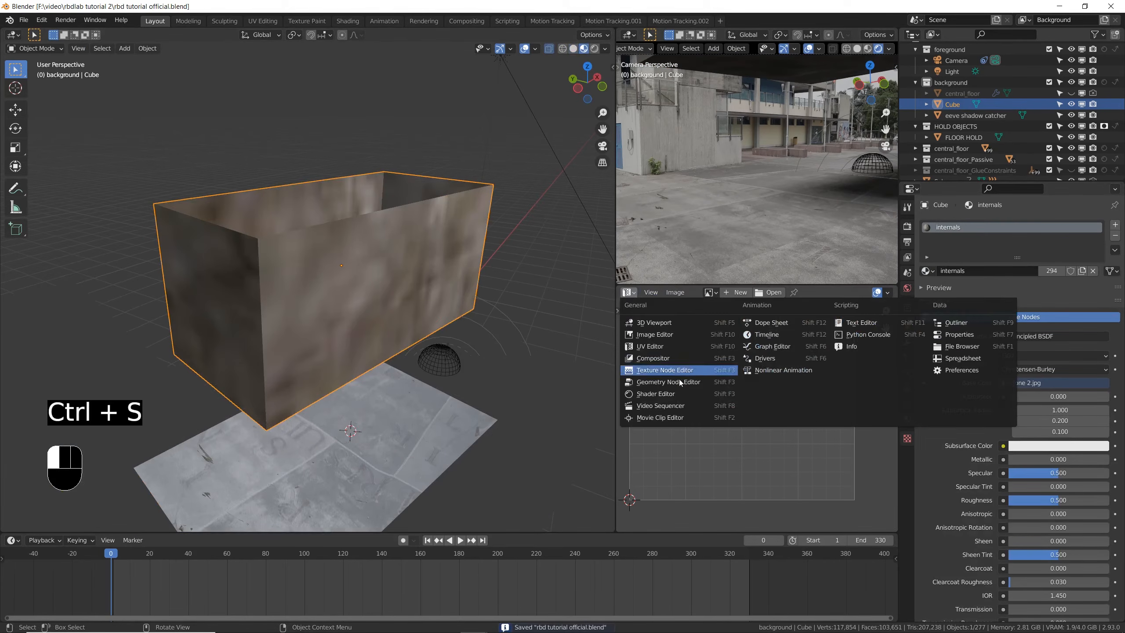
pyautogui.click(685, 401)
pyautogui.moveTo(339, 259); pyautogui.dragTo(583, 324, button='middle')
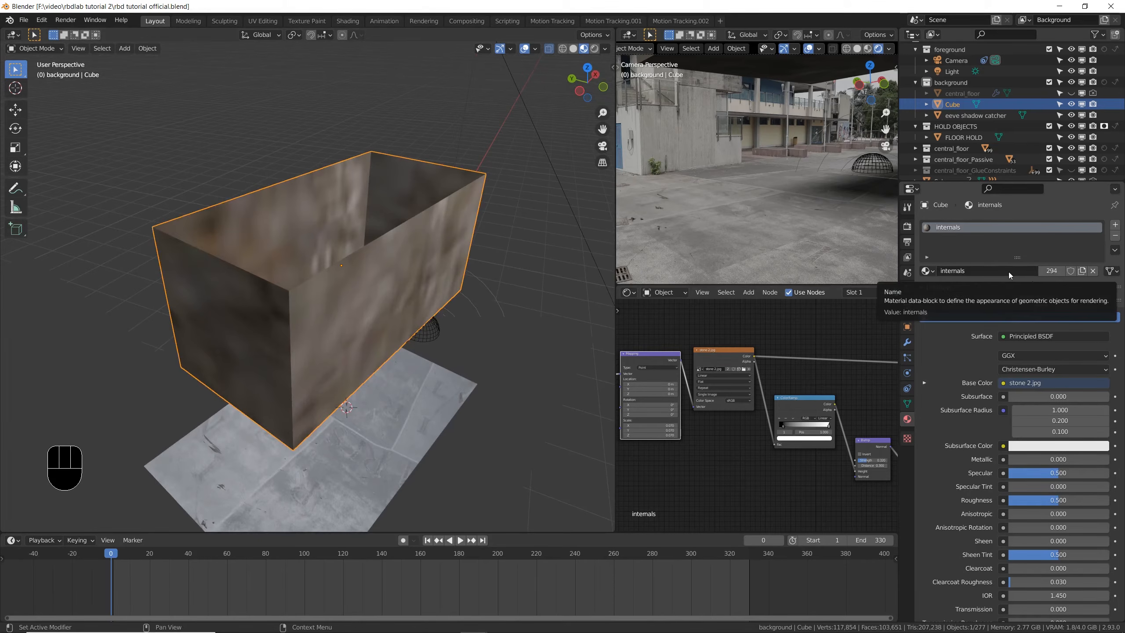
pyautogui.click(1049, 271)
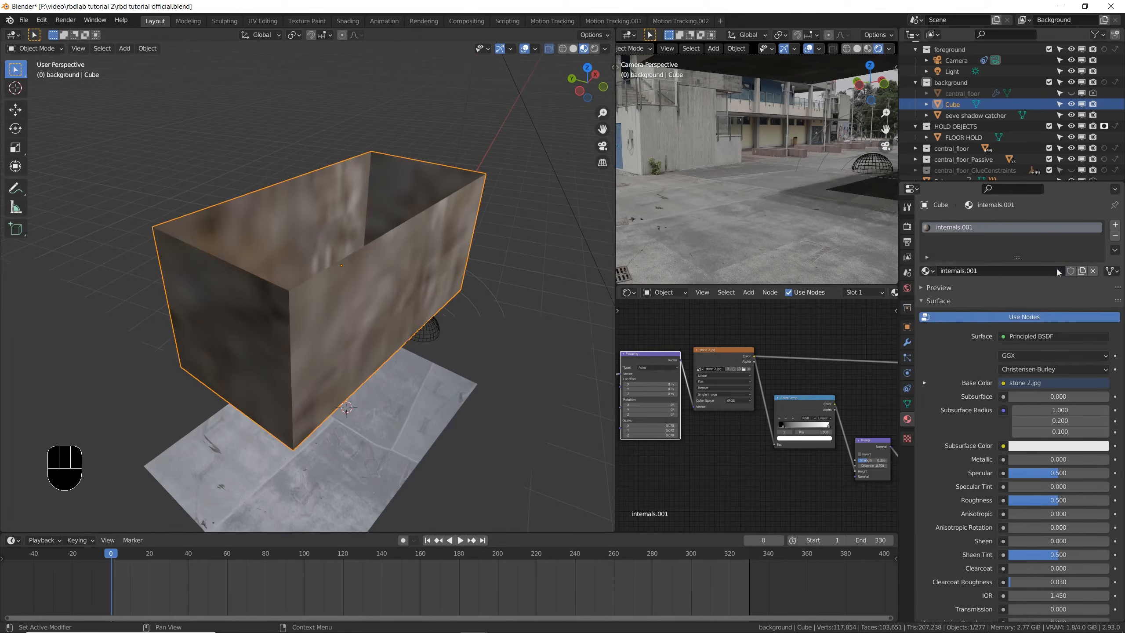
pyautogui.click(1001, 270)
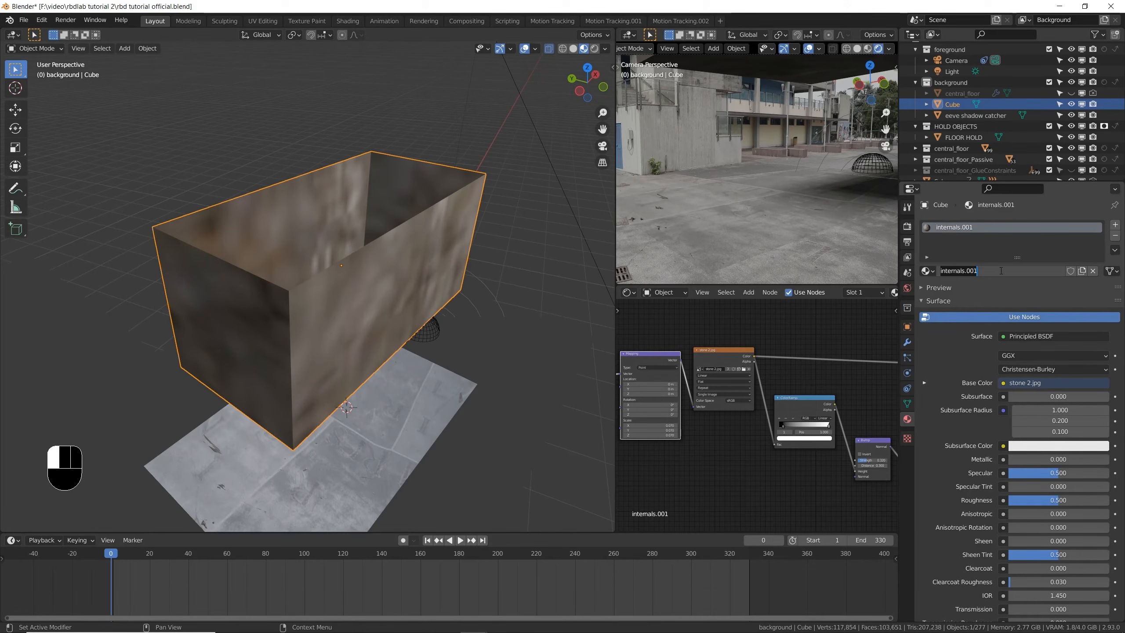
pyautogui.write('hole')
pyautogui.press('Return')
pyautogui.hotkey('ctrl', 's')
# - Delete the mapping setup feeding the stone image texture in the hole material's node tree
pyautogui.moveTo(624, 360); pyautogui.dragTo(661, 359, button='middle')
pyautogui.moveTo(685, 329); pyautogui.dragTo(624, 385)
pyautogui.press('x')
# - Load stone 3.jpg as the hole material's image with roughness 0.551, and save the file
pyautogui.scroll(2, 768, 361)
pyautogui.scroll(3, 767, 361)
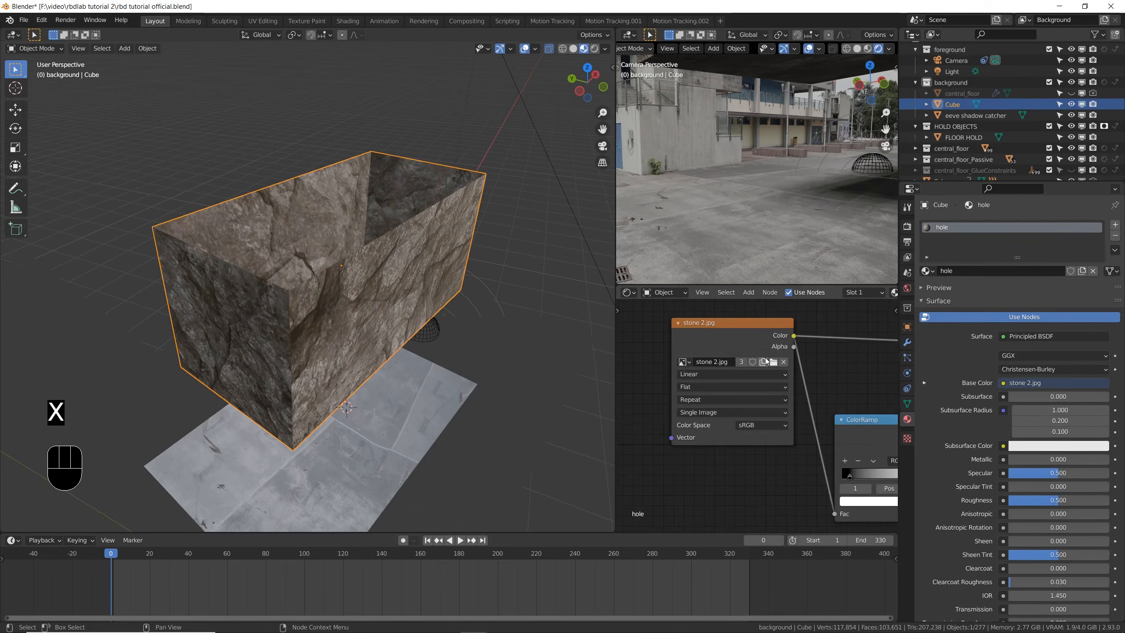
pyautogui.click(774, 362)
pyautogui.click(641, 334)
pyautogui.click(641, 263)
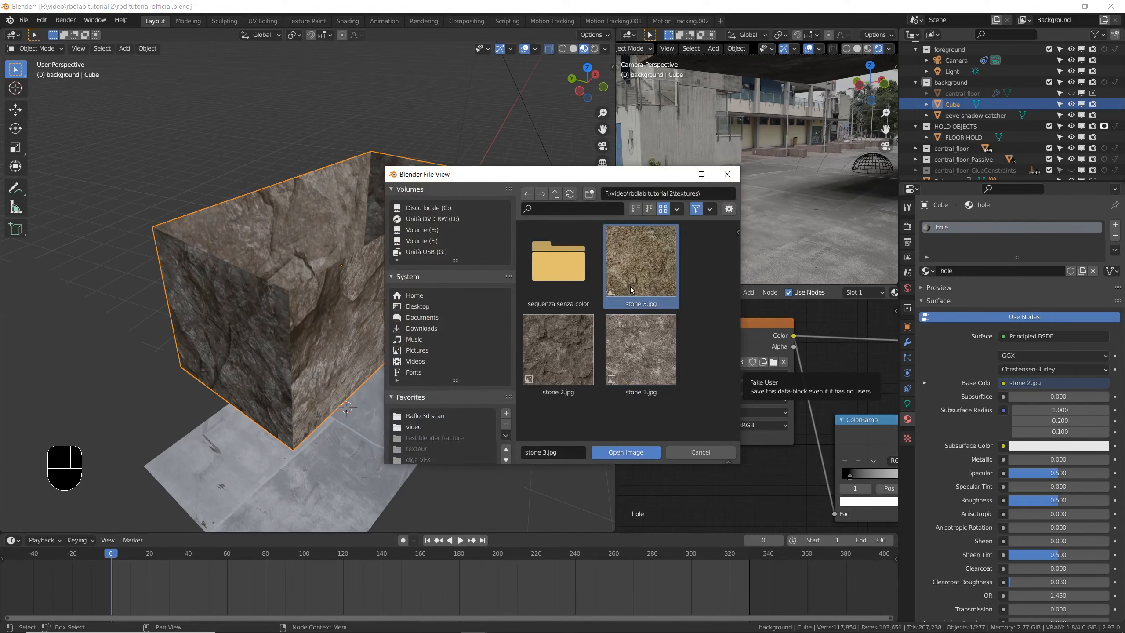
pyautogui.click(641, 455)
pyautogui.hotkey('ctrl', 's')
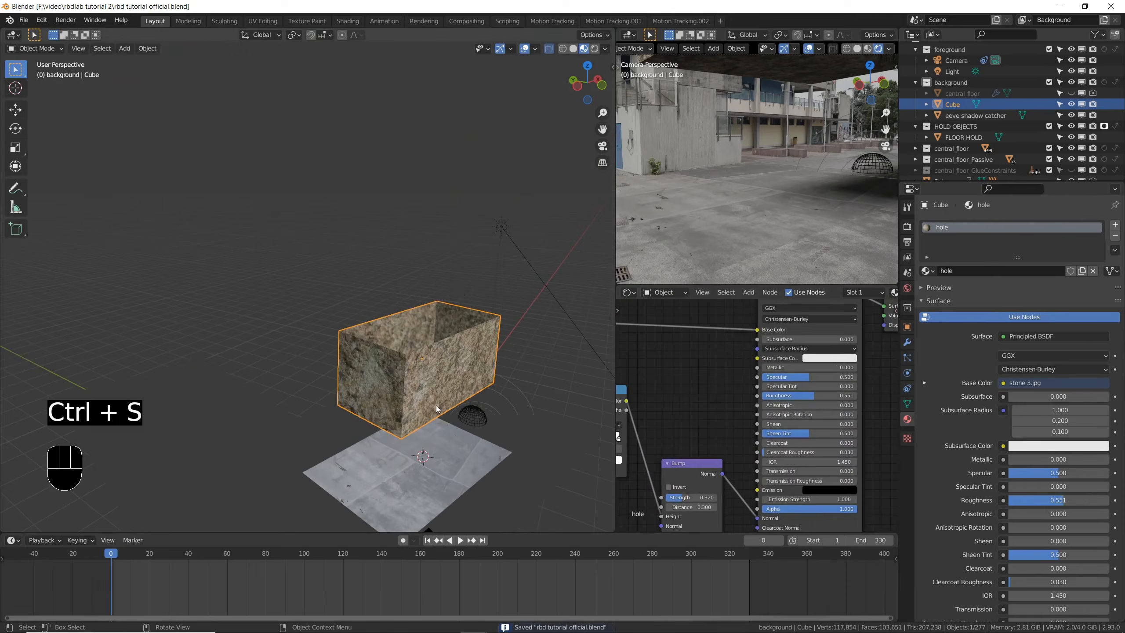
pyautogui.scroll(3, 434, 406)
pyautogui.scroll(-3, 434, 405)
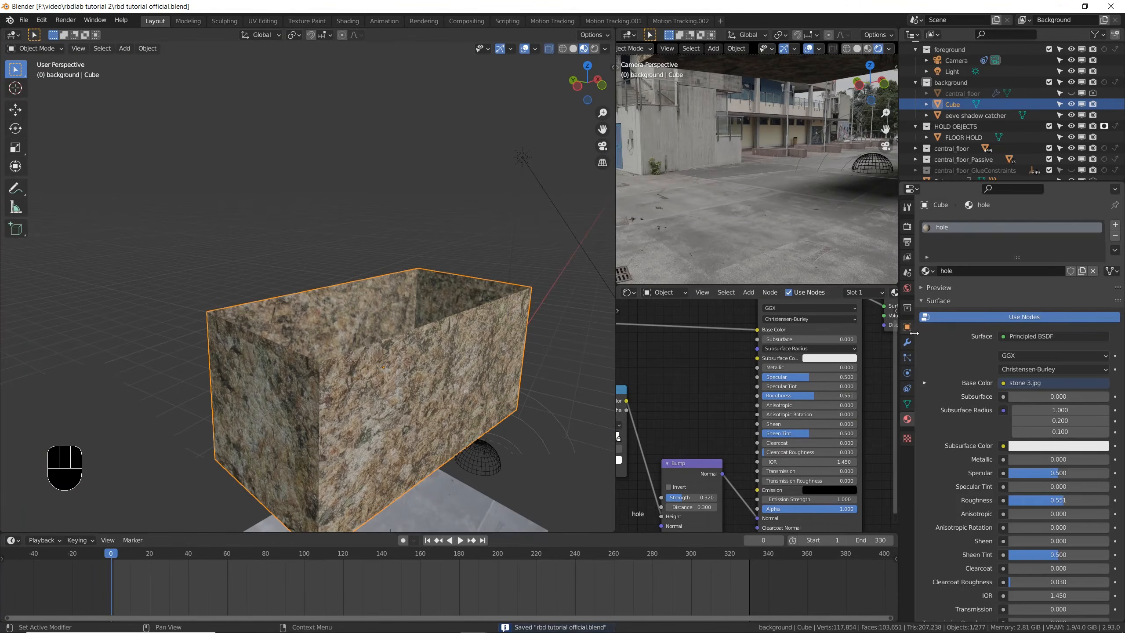
# - Add a Subdivision Surface modifier to the open cube, set to Simple with 3 viewport levels
pyautogui.click(907, 342)
pyautogui.click(984, 224)
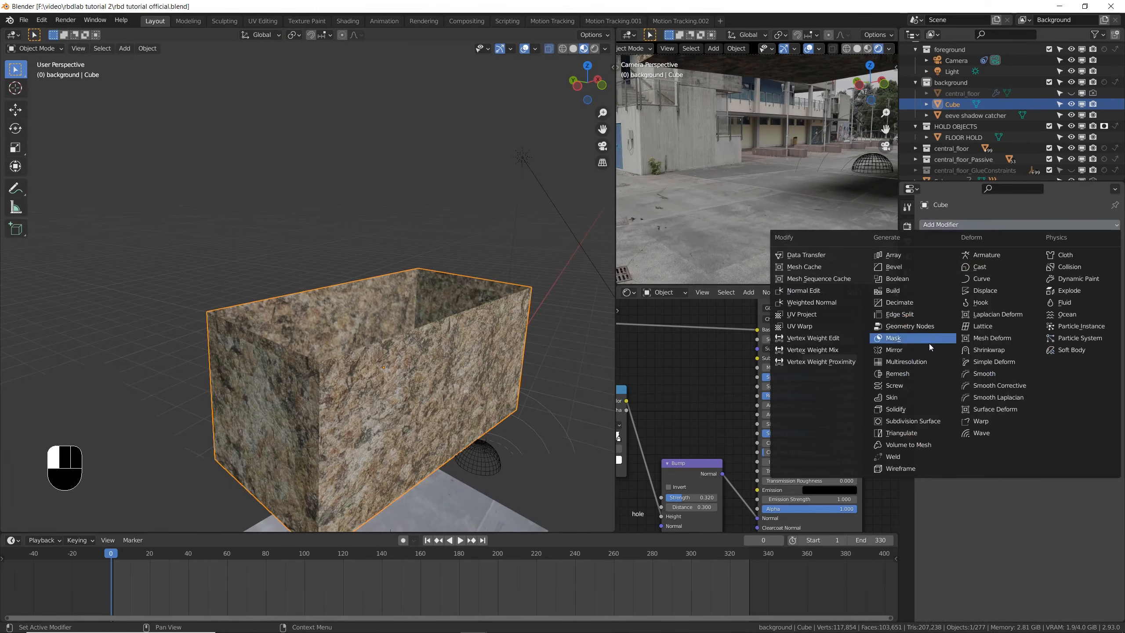
pyautogui.click(924, 424)
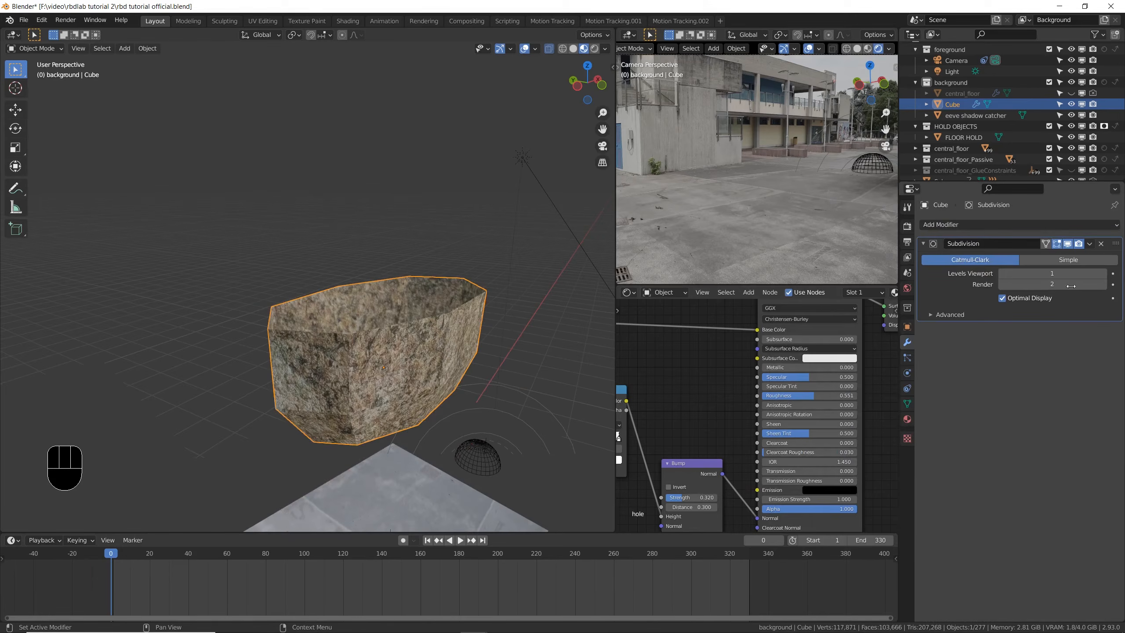
pyautogui.click(1091, 264)
pyautogui.click(1104, 273)
pyautogui.click(1104, 273)
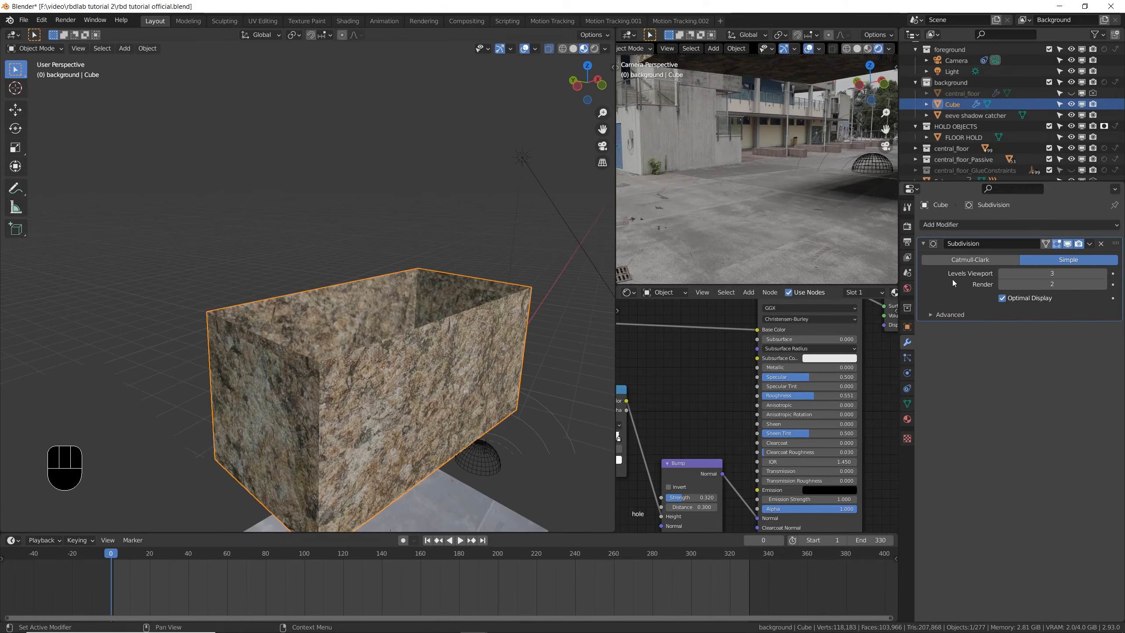
# - Add a Displace modifier to the open cube with a new texture named hole
pyautogui.click(981, 225)
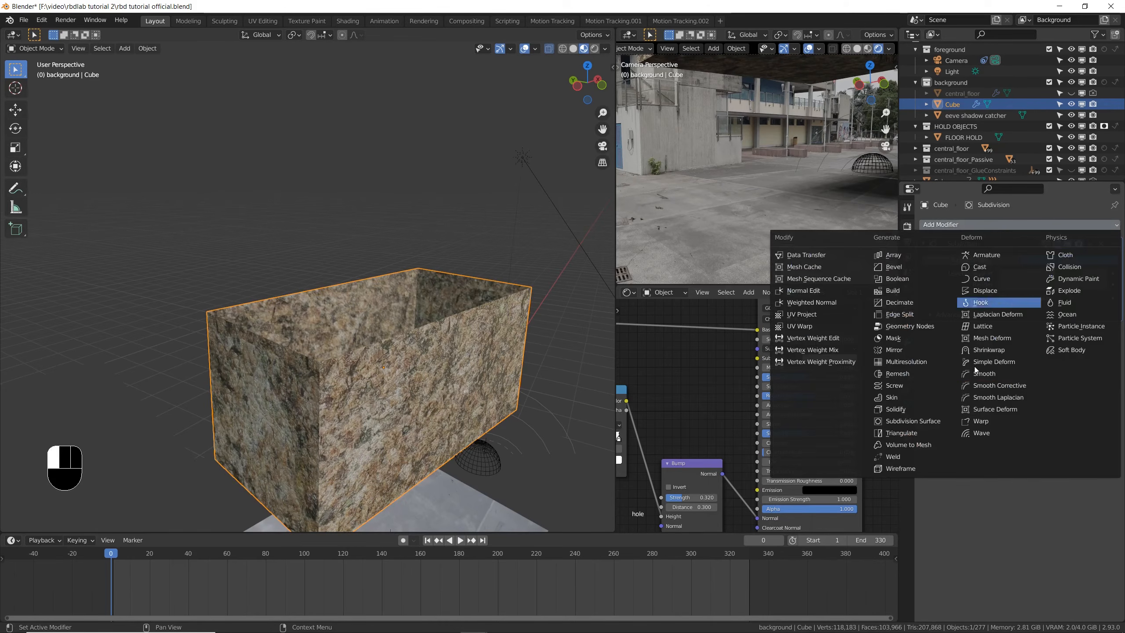
pyautogui.click(984, 291)
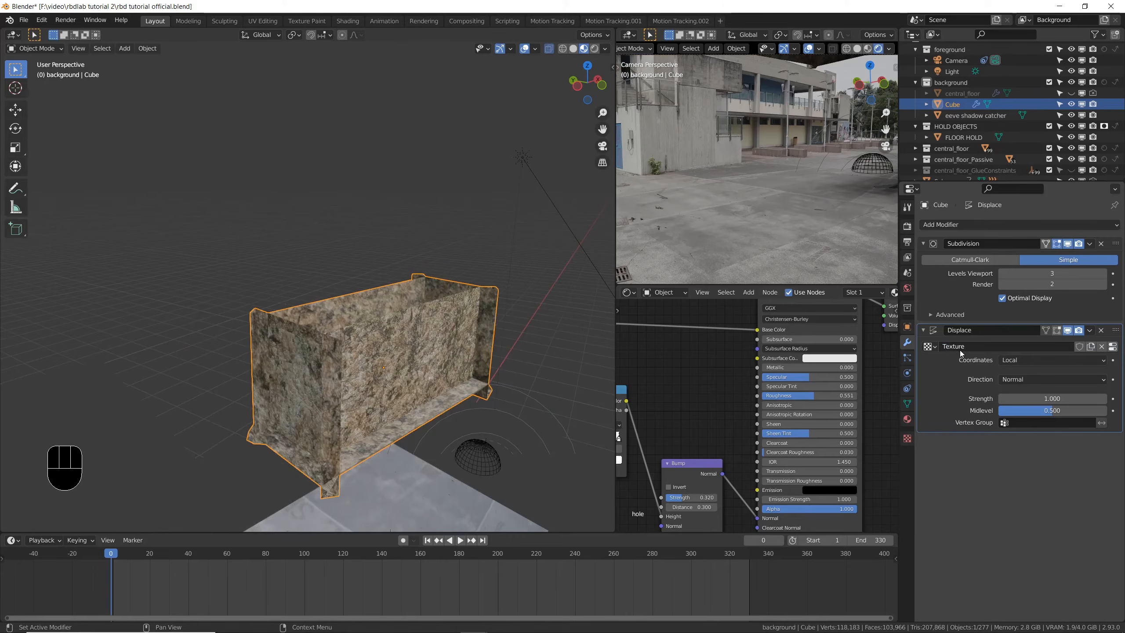
pyautogui.click(967, 347)
pyautogui.write('hol')
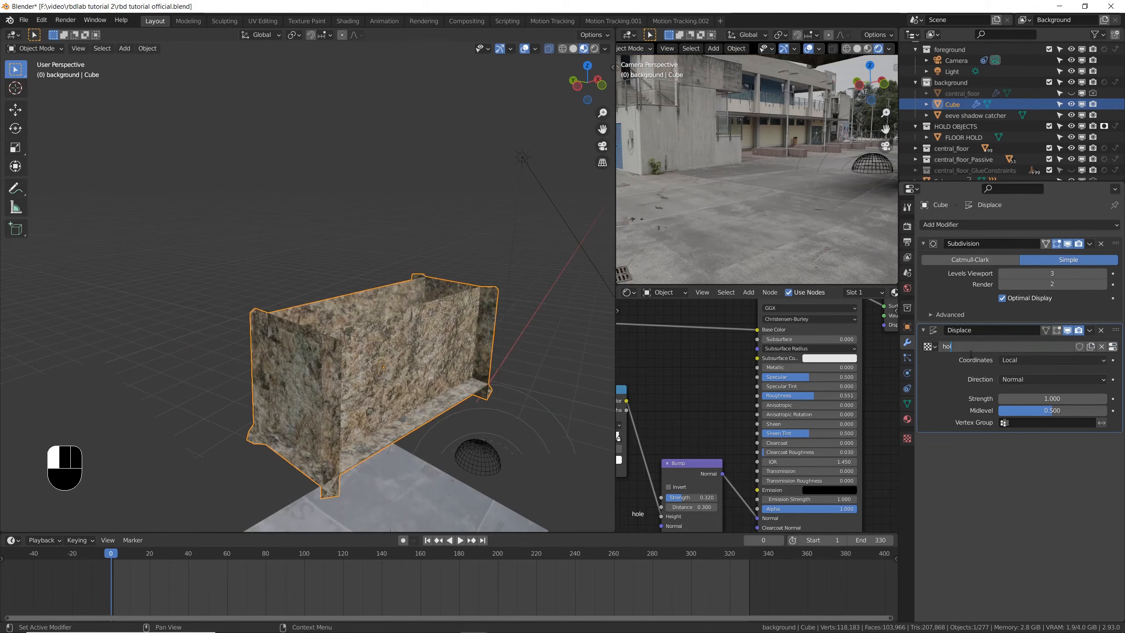
pyautogui.write('e')
pyautogui.press('Return')
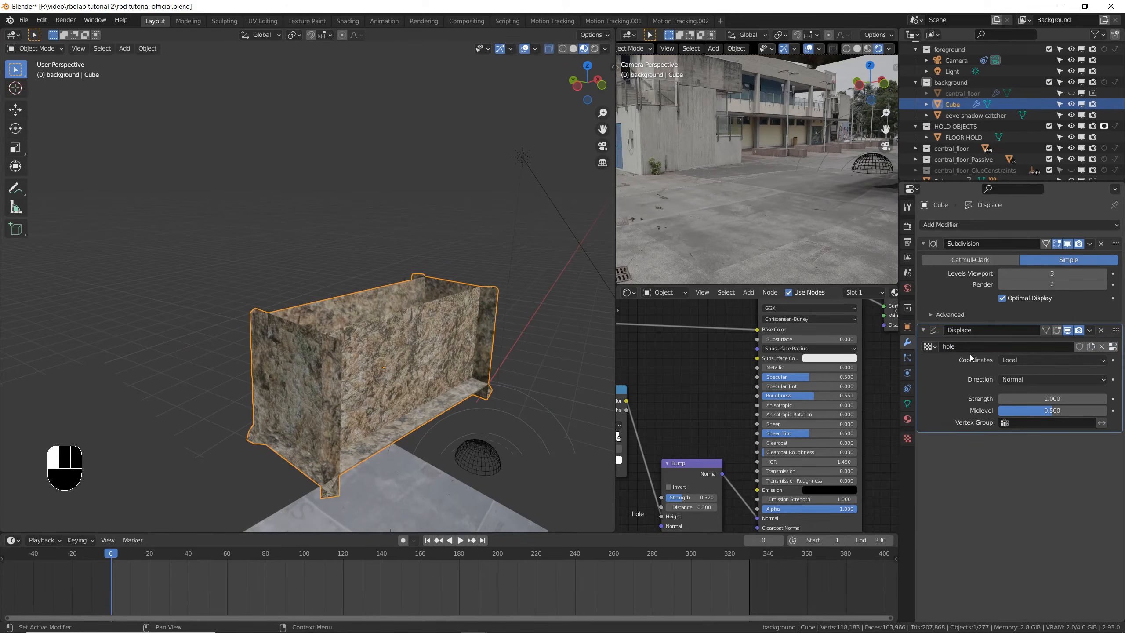
# - Use stone 2.jpg as the image of the hole displacement texture
pyautogui.click(908, 438)
pyautogui.click(930, 412)
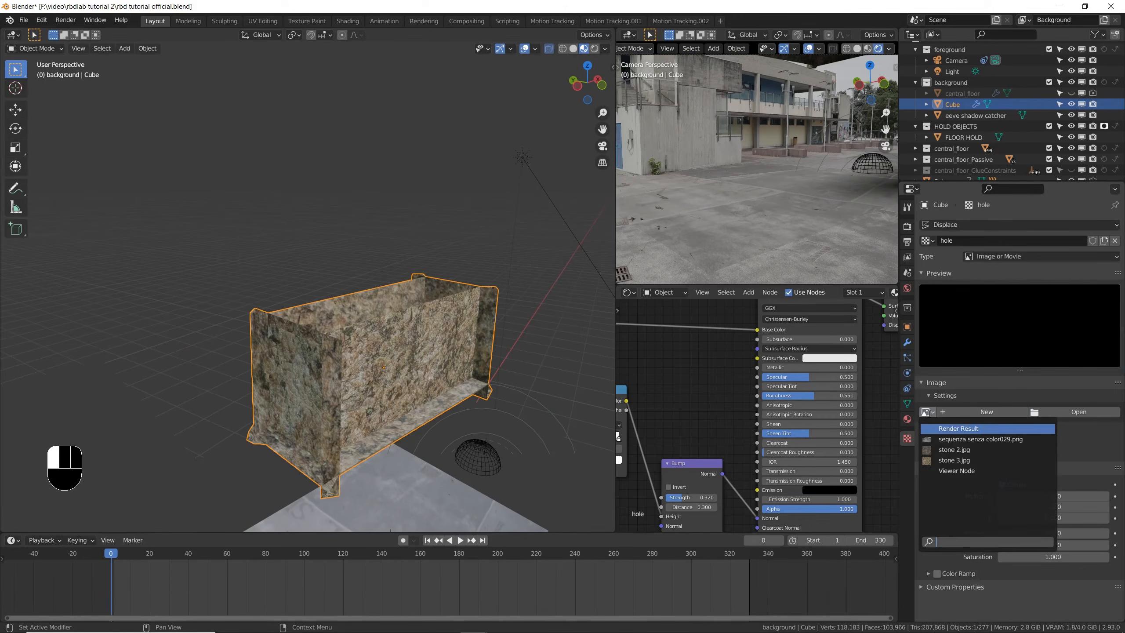
pyautogui.click(962, 451)
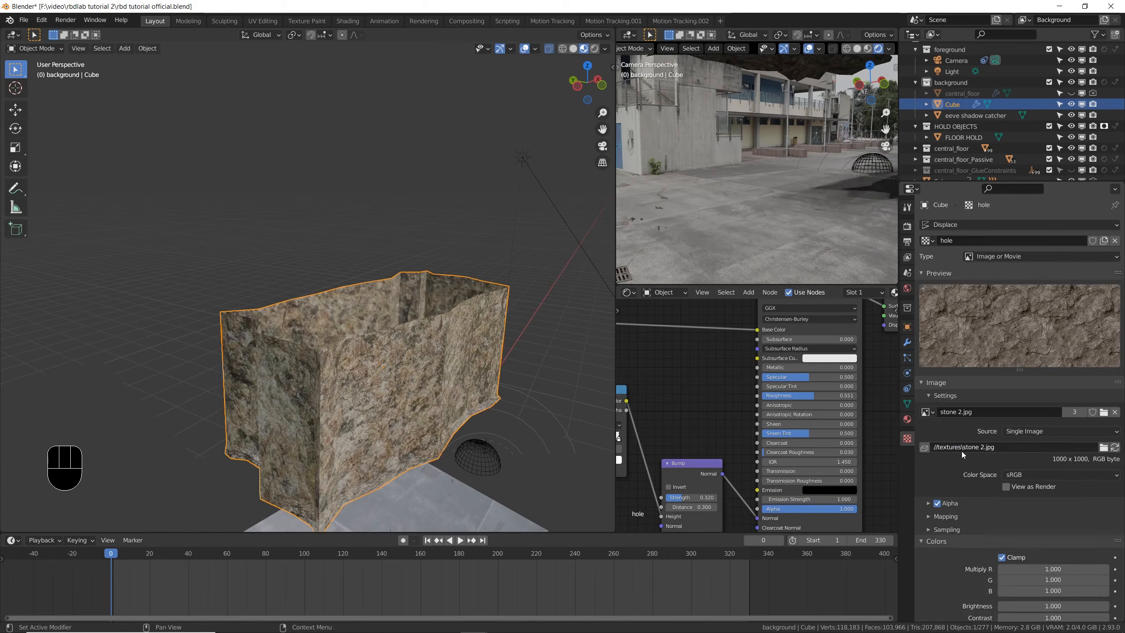
pyautogui.scroll(-2, 956, 445)
# - Subdivide all of the open cube's faces twice in Edit Mode and return to Object Mode
pyautogui.press('Tab')
pyautogui.rightClick(450, 325)
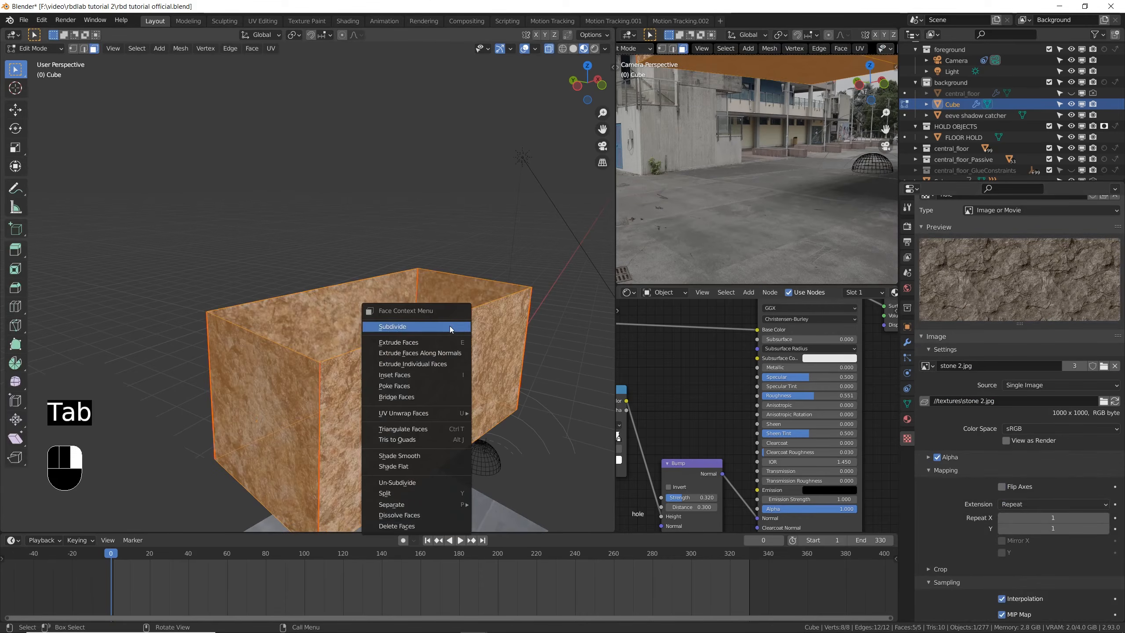
pyautogui.click(450, 327)
pyautogui.rightClick(450, 325)
pyautogui.click(450, 326)
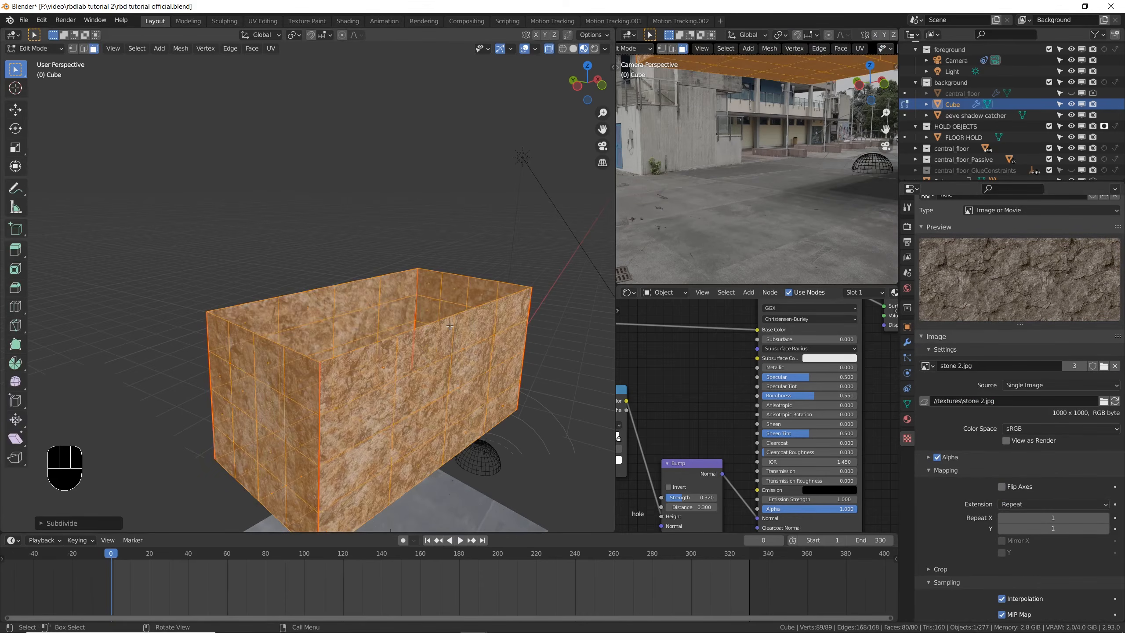
pyautogui.press('Tab')
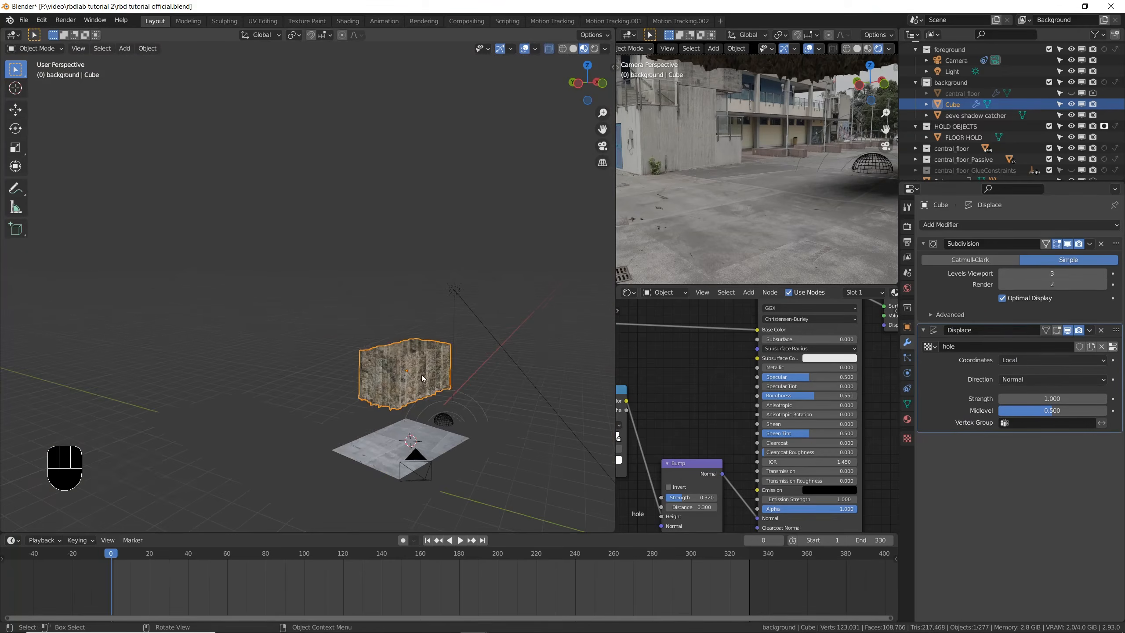
# - Set the Displace modifier's texture coordinates to UV and its strength to 0.590
pyautogui.scroll(5, 421, 375)
pyautogui.moveTo(431, 361); pyautogui.dragTo(376, 351, button='middle')
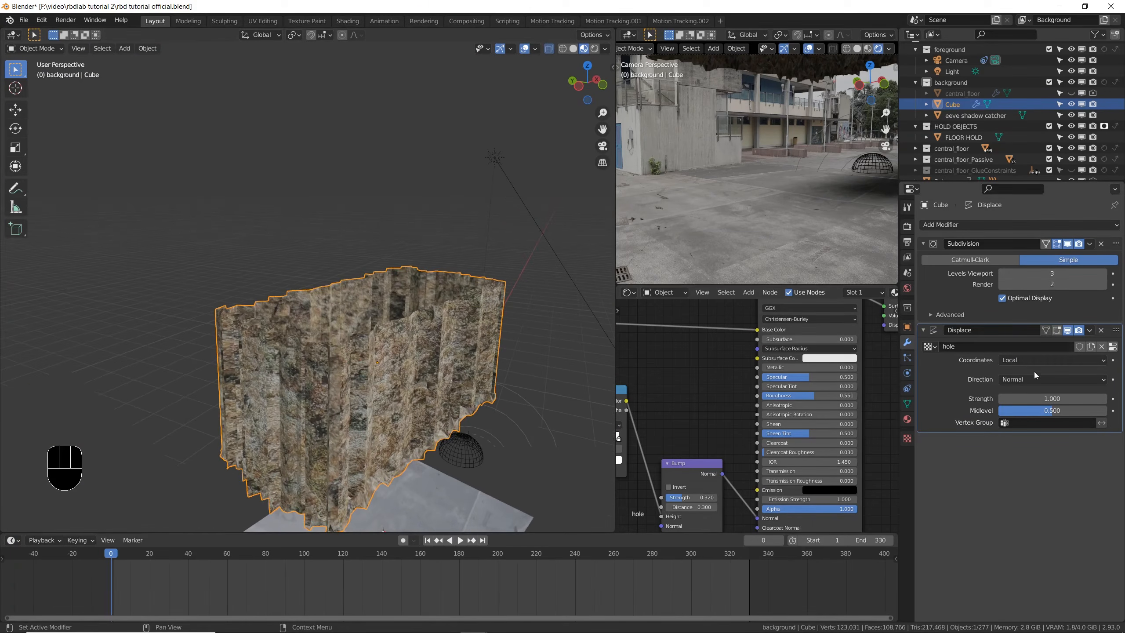
pyautogui.click(1025, 358)
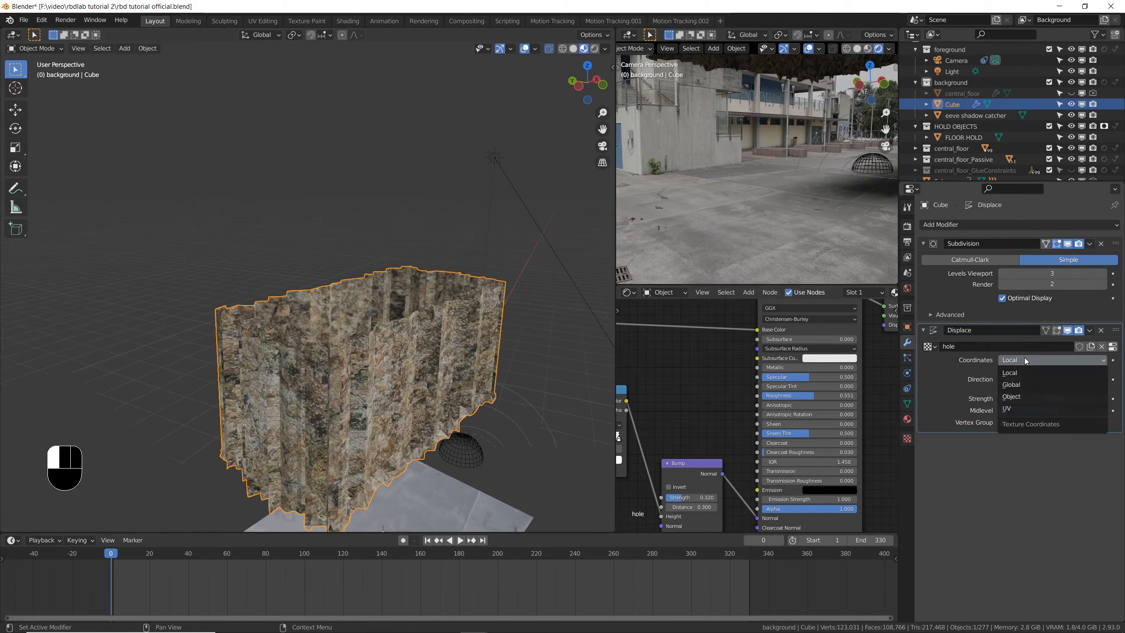
pyautogui.click(1046, 407)
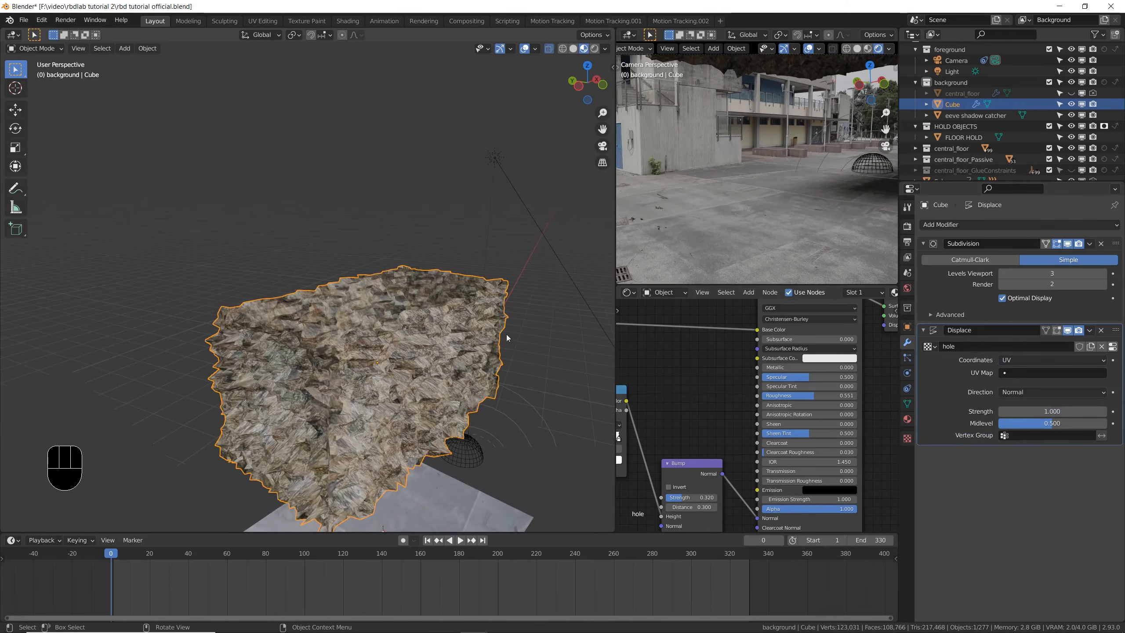
pyautogui.moveTo(507, 334); pyautogui.dragTo(509, 341, button='middle')
pyautogui.scroll(6, 348, 359)
pyautogui.scroll(-7, 359, 362)
pyautogui.keyDown('ctrl'); pyautogui.keyDown('shift'); pyautogui.moveTo(399, 358); pyautogui.dragTo(401, 353, button='middle'); pyautogui.keyUp('shift'); pyautogui.keyUp('ctrl')
pyautogui.scroll(1, 401, 352)
pyautogui.scroll(3, 401, 352)
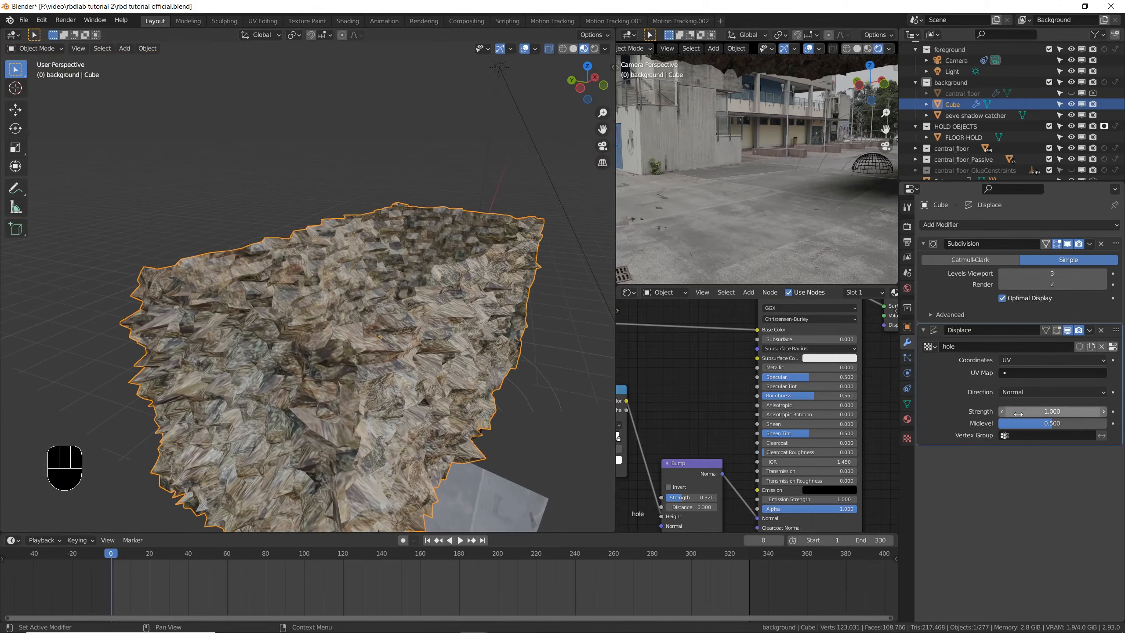
pyautogui.keyDown('shift'); pyautogui.moveTo(1041, 407); pyautogui.dragTo(999, 407); pyautogui.keyUp('shift')
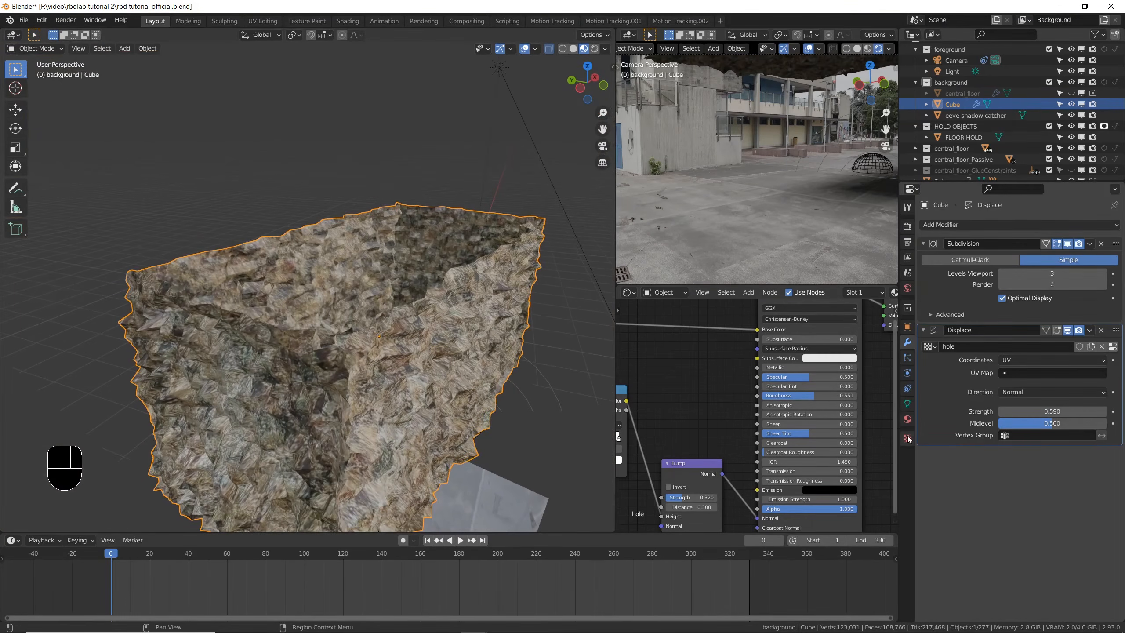
# - Lower the hole displacement texture's contrast to 0.567
pyautogui.click(907, 438)
pyautogui.scroll(-10, 989, 461)
pyautogui.keyDown('shift'); pyautogui.moveTo(1053, 574); pyautogui.dragTo(1019, 574); pyautogui.keyUp('shift')
pyautogui.moveTo(254, 285); pyautogui.dragTo(274, 289, button='middle')
pyautogui.scroll(-1, 293, 299)
pyautogui.keyDown('shift'); pyautogui.moveTo(301, 309); pyautogui.dragTo(337, 310, button='middle'); pyautogui.keyUp('shift')
# - Sculpt the box's walls into an irregular hole outline with the Grab brush in Sculpt Mode, adjusting brush size and strength
pyautogui.press('Tab')
pyautogui.press('Tab')
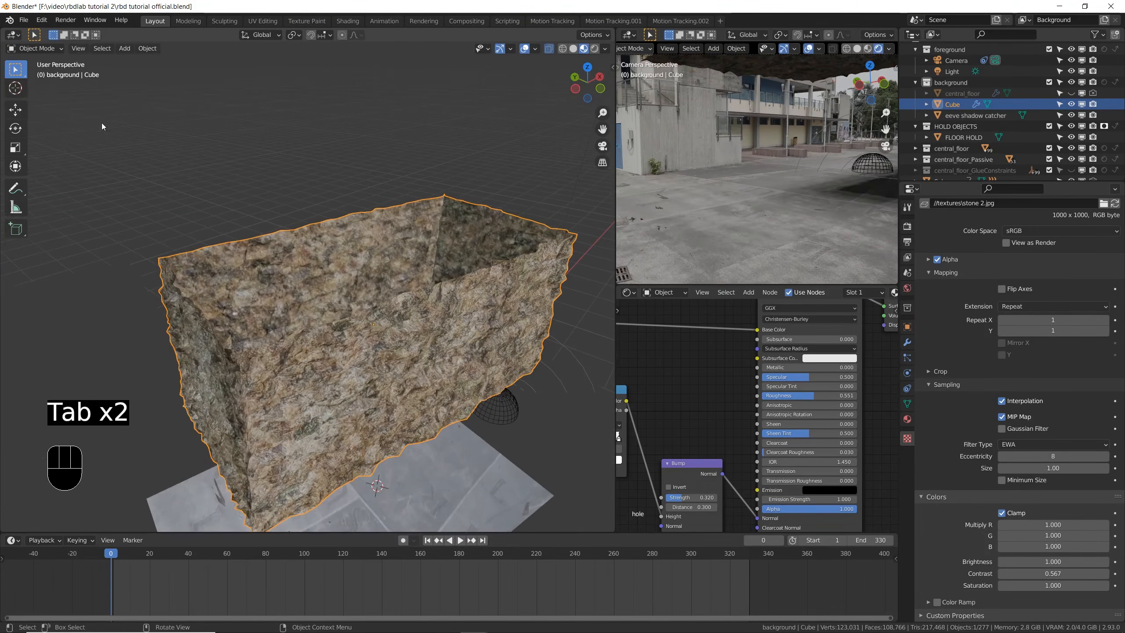
pyautogui.click(34, 51)
pyautogui.click(31, 84)
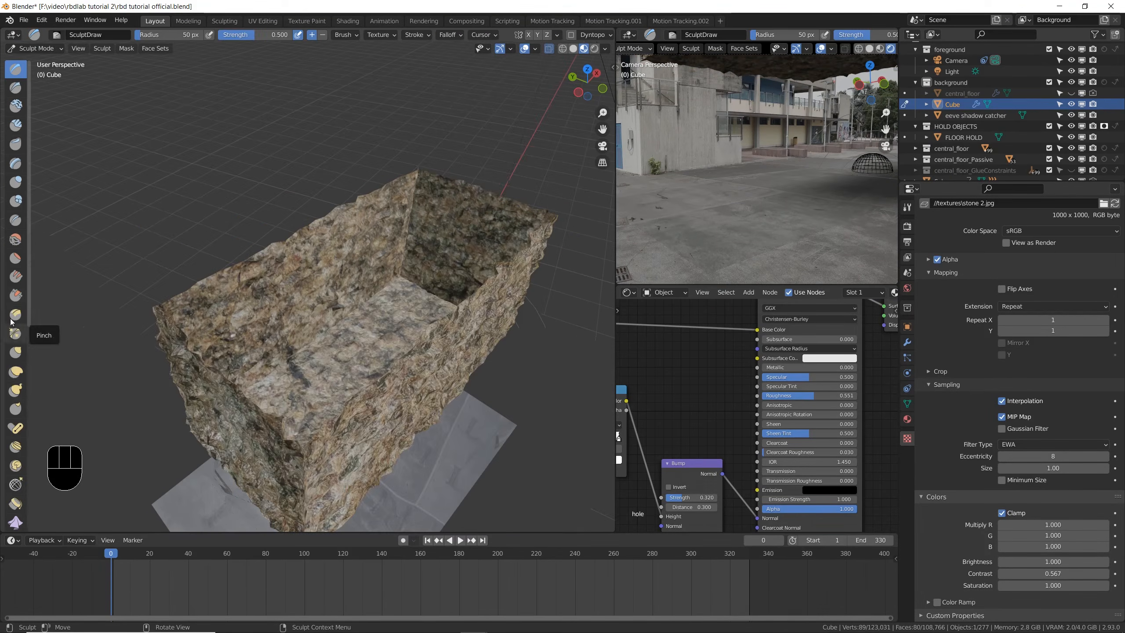
pyautogui.click(15, 352)
pyautogui.press('f')
pyautogui.click(292, 335)
pyautogui.moveTo(262, 336); pyautogui.dragTo(283, 324)
pyautogui.moveTo(364, 287)
pyautogui.mouseDown(button='middle')
pyautogui.moveTo(420, 213)
pyautogui.moveTo(236, 58)
pyautogui.mouseUp(button='middle')
pyautogui.moveTo(487, 223)
pyautogui.mouseDown(button='middle')
pyautogui.moveTo(363, 186)
pyautogui.moveTo(310, 199)
pyautogui.moveTo(401, 198)
pyautogui.moveTo(289, 216)
pyautogui.moveTo(63, 75)
pyautogui.mouseUp(button='middle')
pyautogui.press('f')
pyautogui.click(476, 213)
pyautogui.hotkey('shift', 'f')
pyautogui.click(477, 214)
# - Return the sculpted box to Object Mode and save the file
pyautogui.click(47, 48)
pyautogui.click(27, 61)
pyautogui.hotkey('ctrl', 's')
# - Move the sculpted box straight down along the Z axis until it sits beneath the floor, and save the file
pyautogui.moveTo(317, 363)
pyautogui.mouseDown(button='middle')
pyautogui.moveTo(260, 276)
pyautogui.moveTo(234, 301)
pyautogui.mouseUp(button='middle')
pyautogui.scroll(-5, 234, 301)
pyautogui.press('g')
pyautogui.press('z')
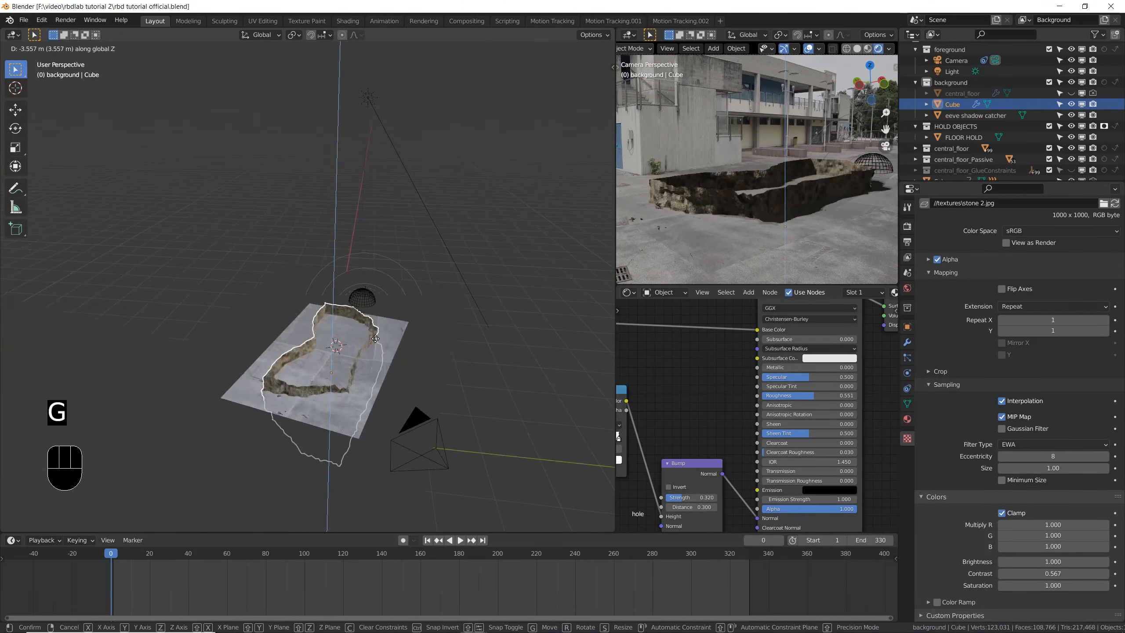
pyautogui.press('shift')
pyautogui.click(359, 491)
pyautogui.hotkey('ctrl', 's')
pyautogui.moveTo(360, 491); pyautogui.dragTo(368, 323, button='middle')
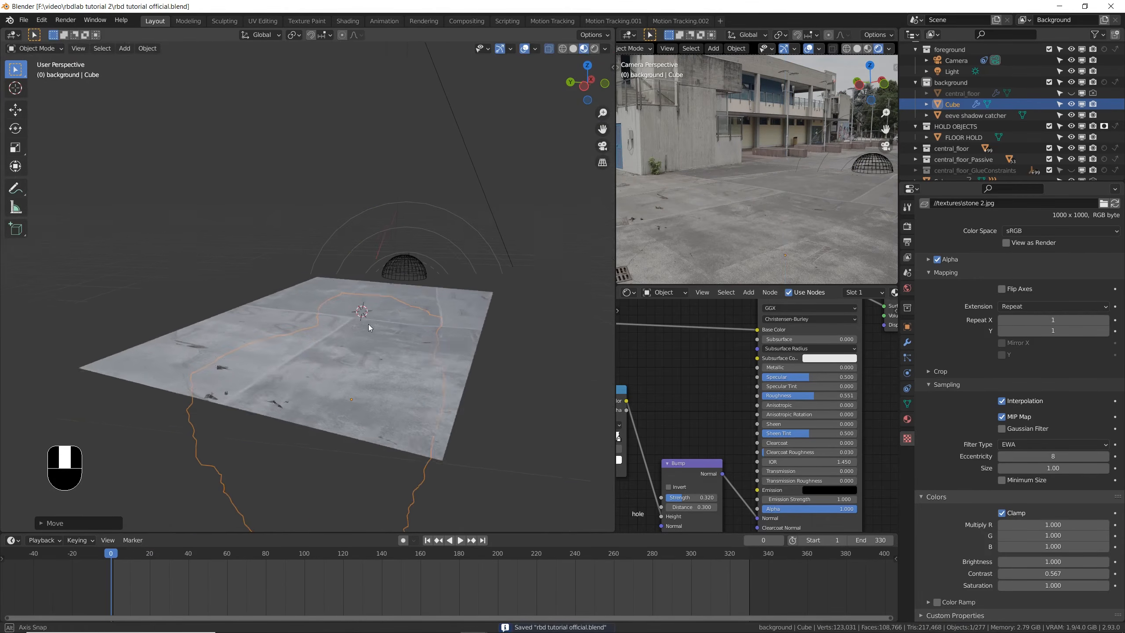
# - Play the simulation to frame 106 and select all fragments in the central_floor collection through one of its pieces
pyautogui.press('space')
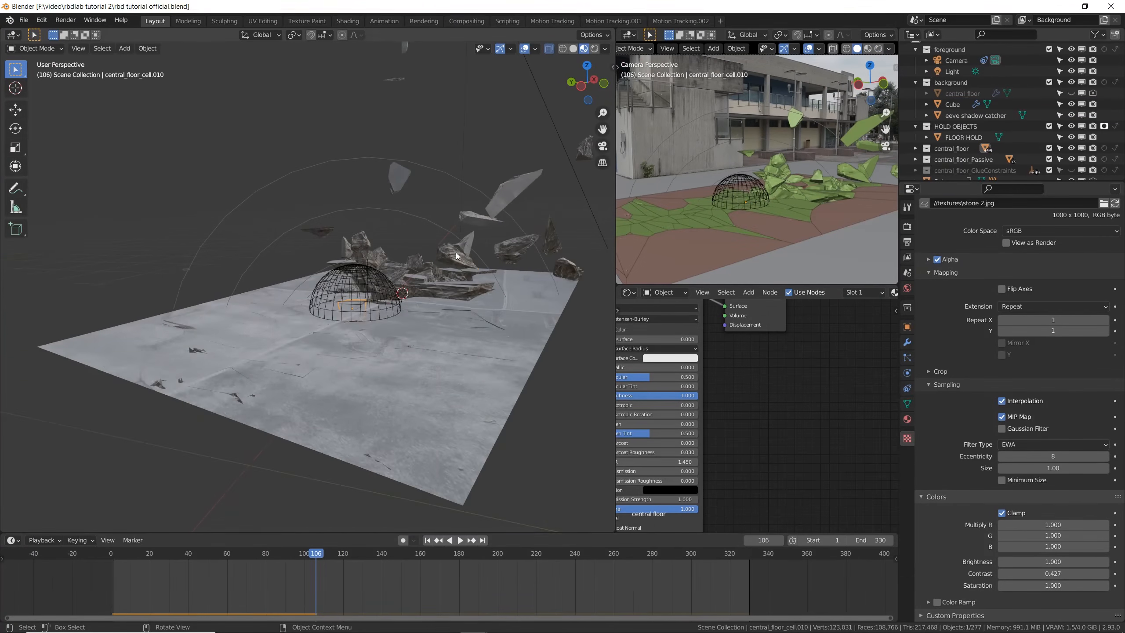
pyautogui.click(456, 257)
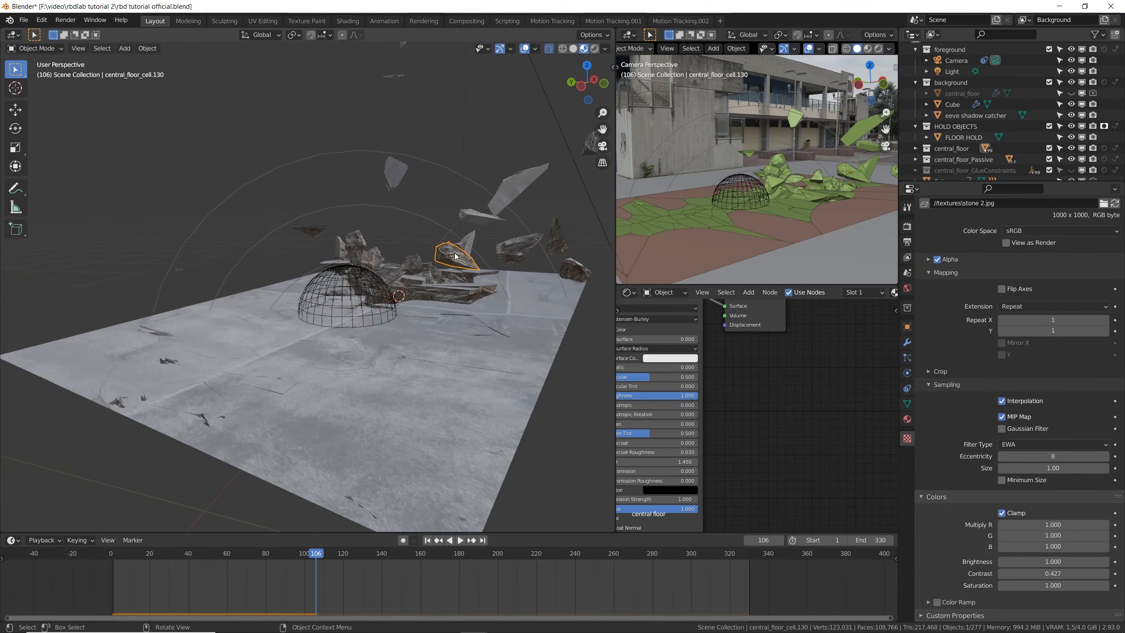
pyautogui.keyDown('ctrl'); pyautogui.moveTo(456, 256); pyautogui.dragTo(530, 322, button='middle'); pyautogui.keyUp('ctrl')
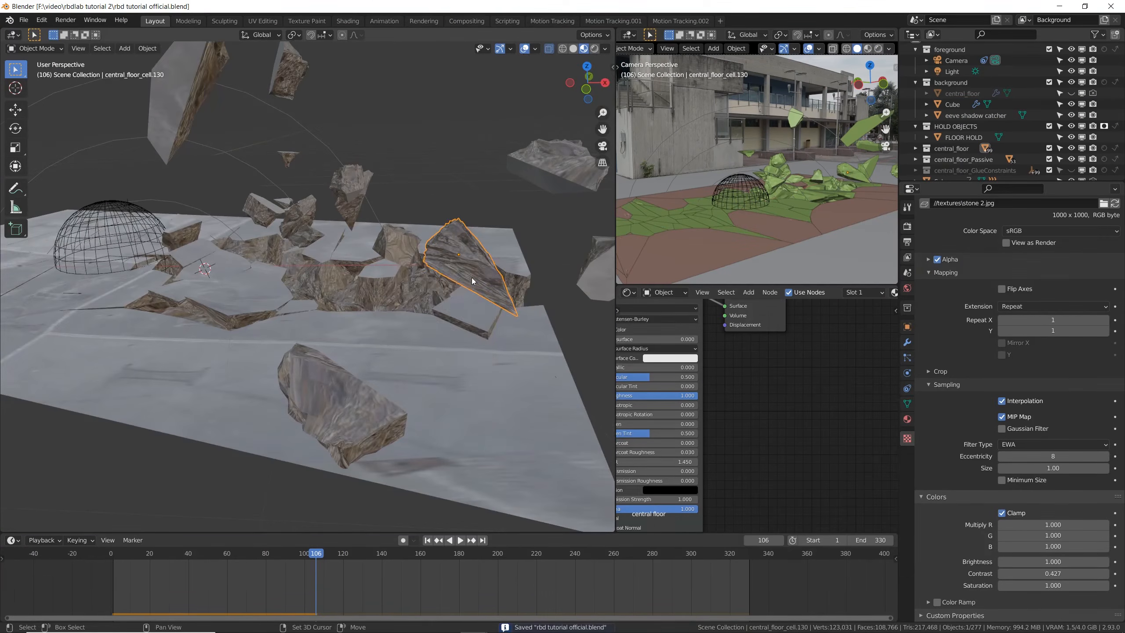
pyautogui.hotkey('shift', 'g')
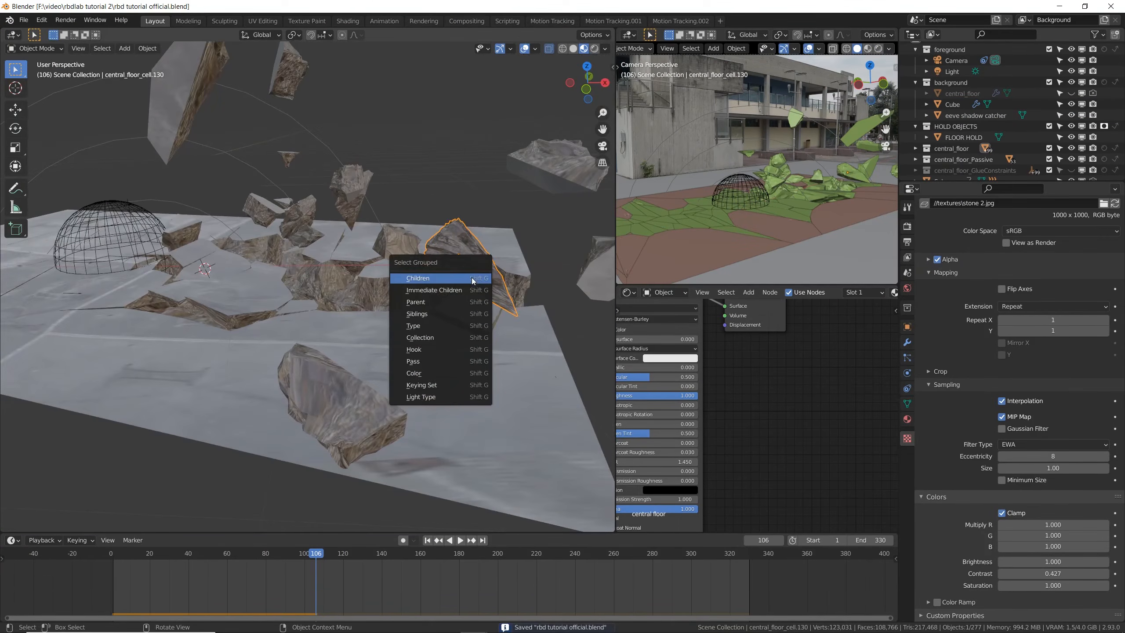
pyautogui.click(453, 339)
pyautogui.click(424, 340)
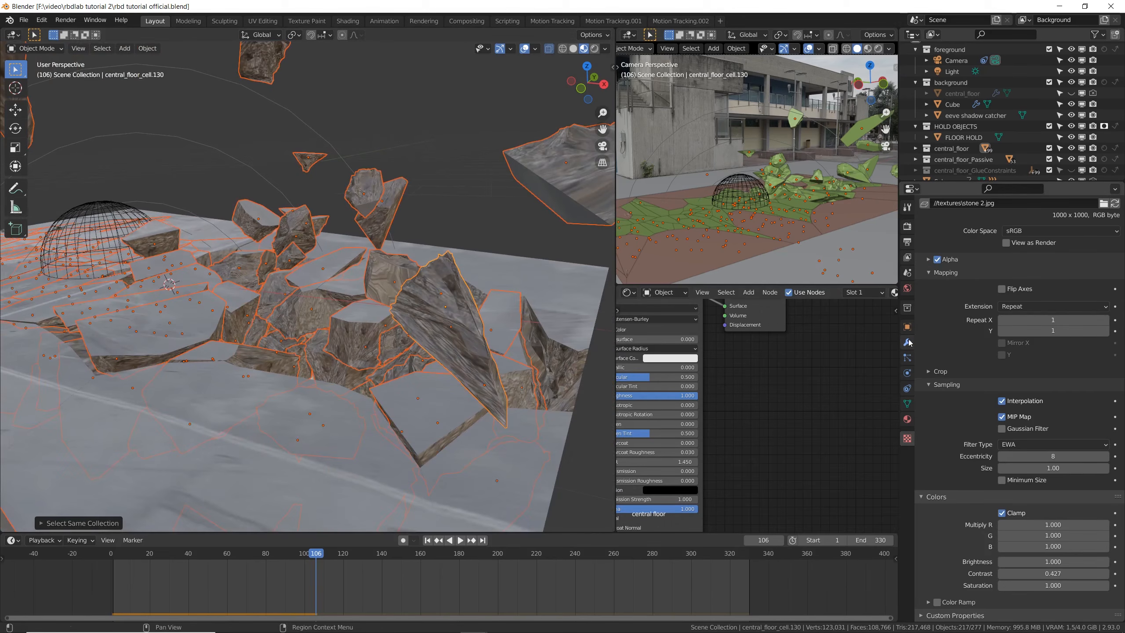
# - Set the Displace modifier's texture coordinates to UV on the selected fragments, check them without overlays, and save the file
pyautogui.click(908, 342)
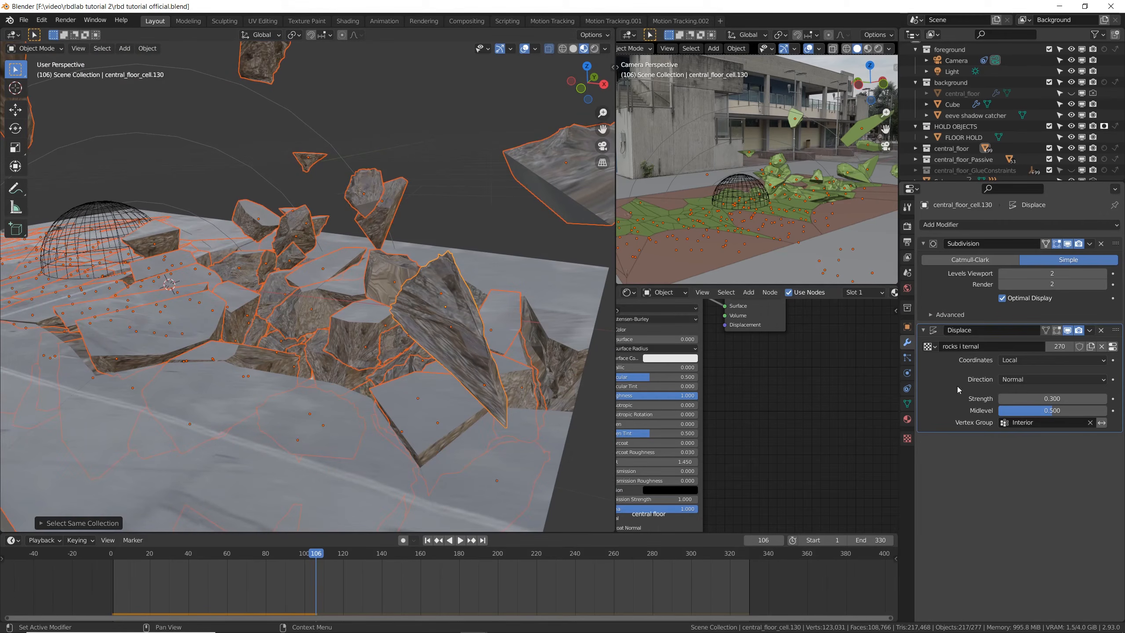
pyautogui.click(1018, 361)
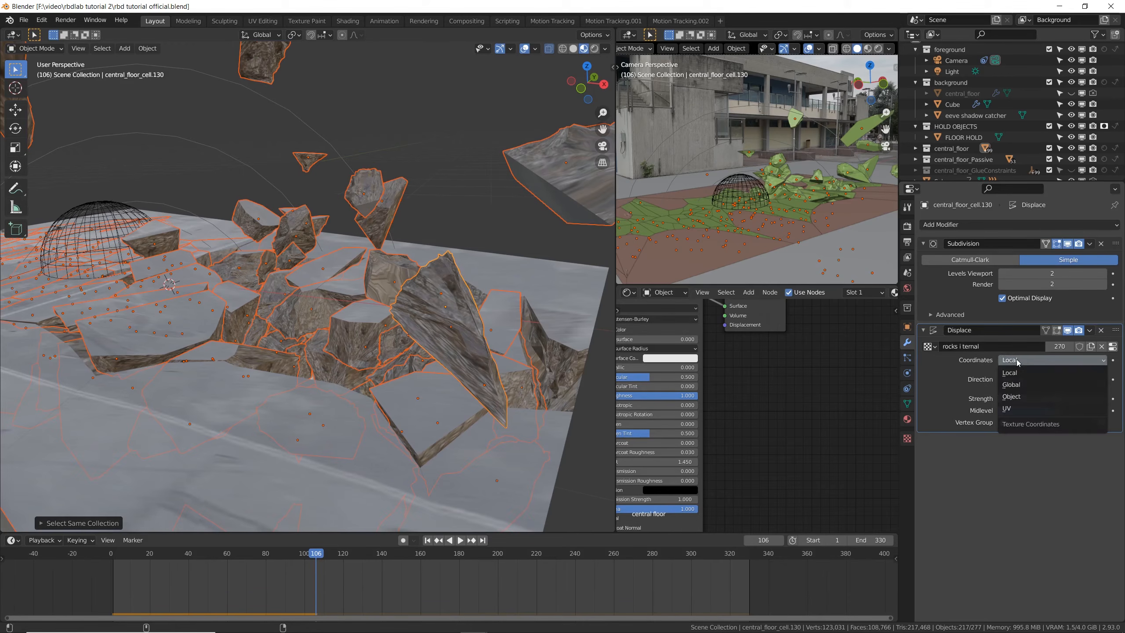
pyautogui.click(1035, 410)
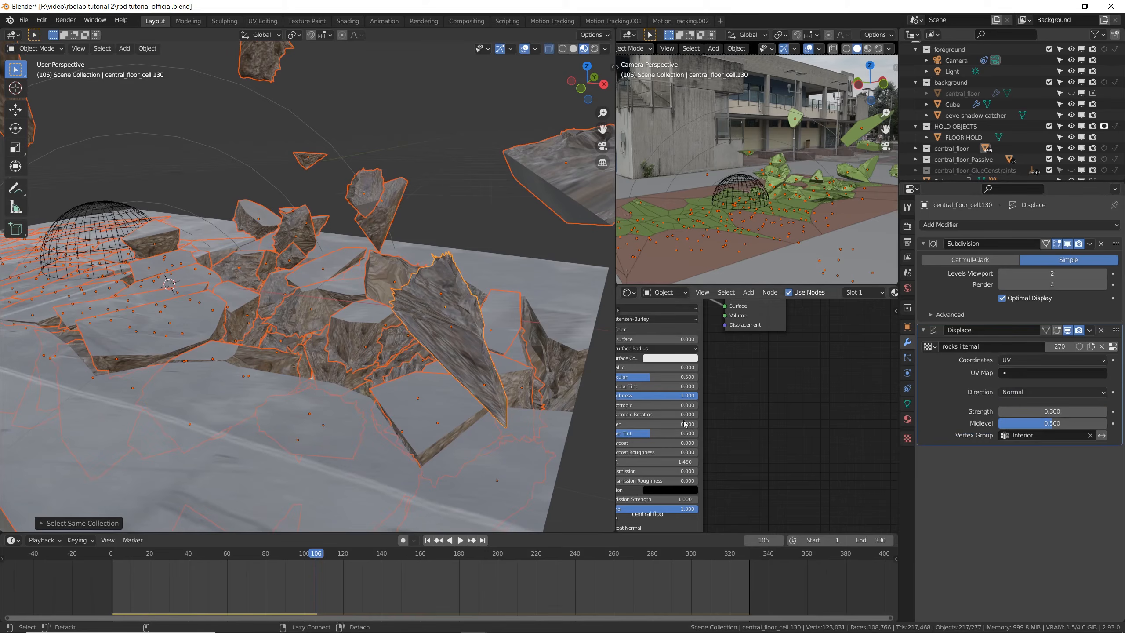
pyautogui.scroll(-3, 570, 265)
pyautogui.click(527, 50)
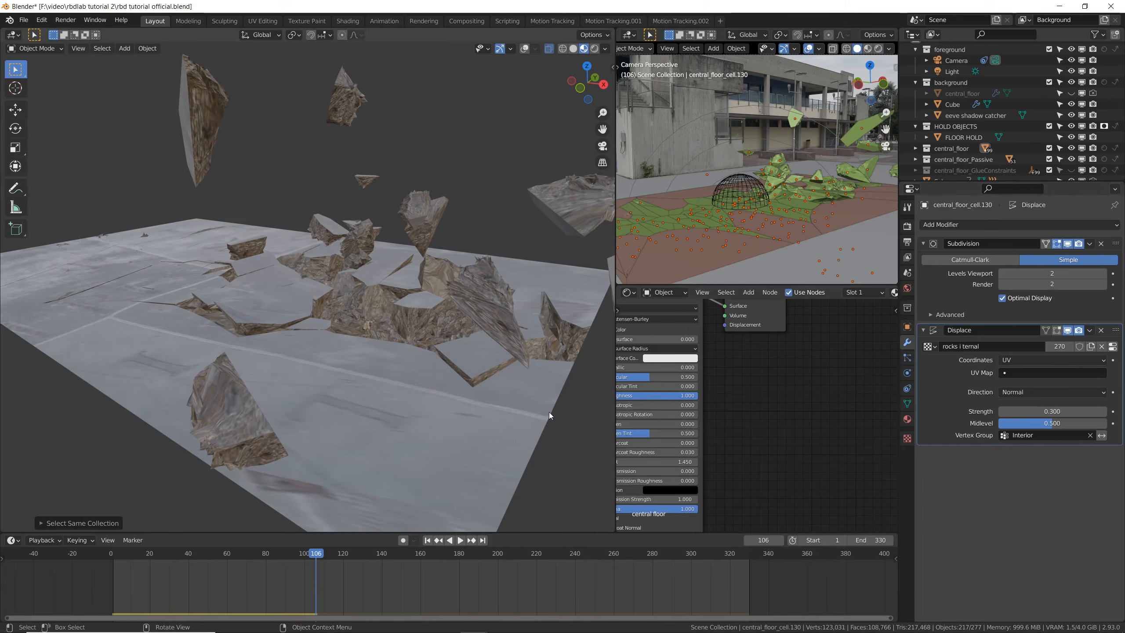
pyautogui.hotkey('ctrl', 's')
pyautogui.hotkey('shift', 'alt', 'z')
# - Select all central_floor_Passive fragments and set their Displace modifier's texture coordinates to UV
pyautogui.click(448, 456)
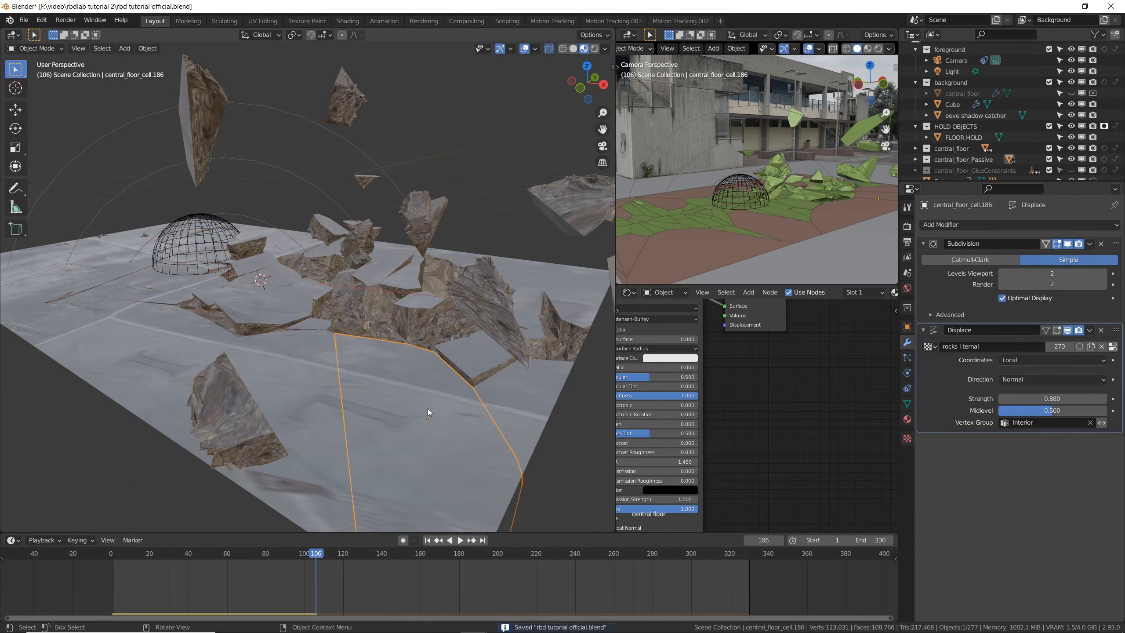
pyautogui.hotkey('shift', 'g')
pyautogui.click(424, 440)
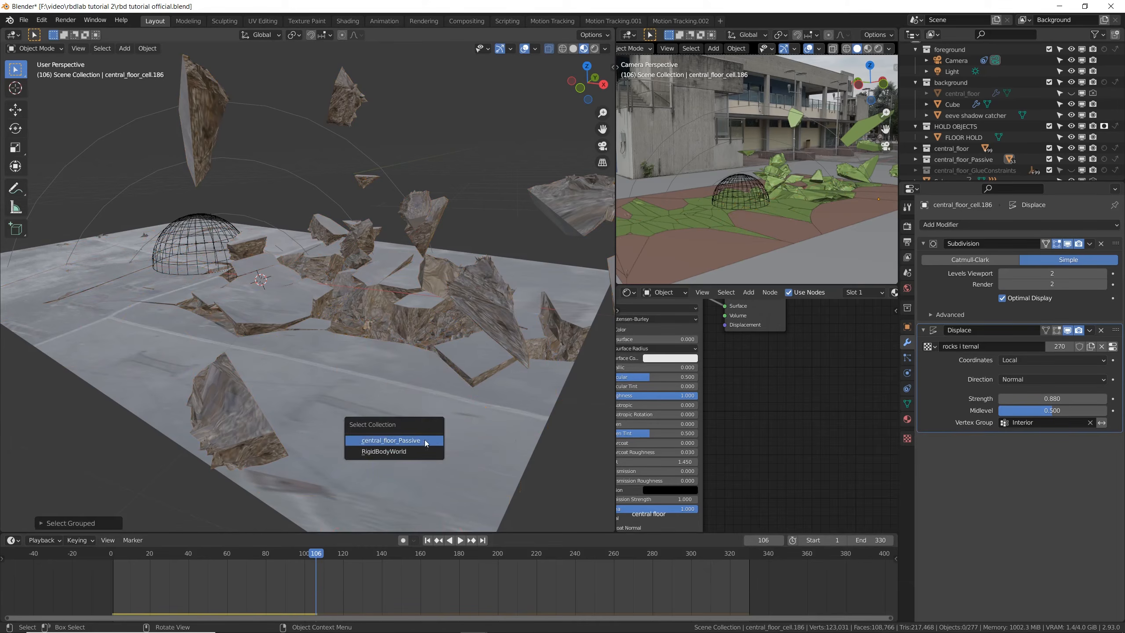
pyautogui.click(402, 441)
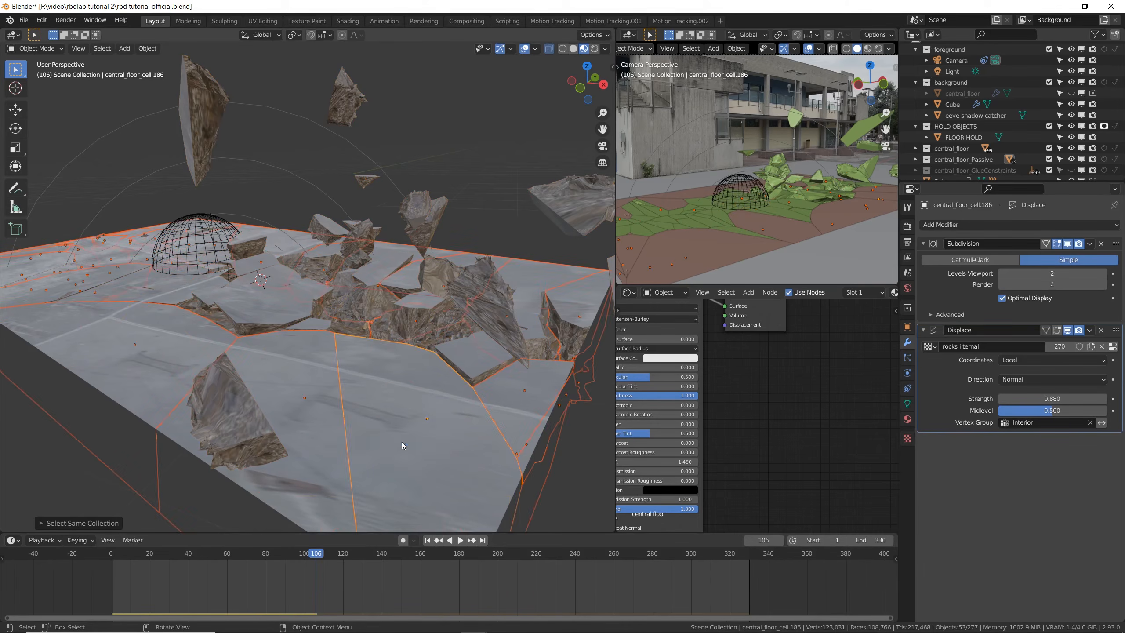
pyautogui.moveTo(575, 428); pyautogui.dragTo(616, 425, button='middle')
pyautogui.click(1021, 361)
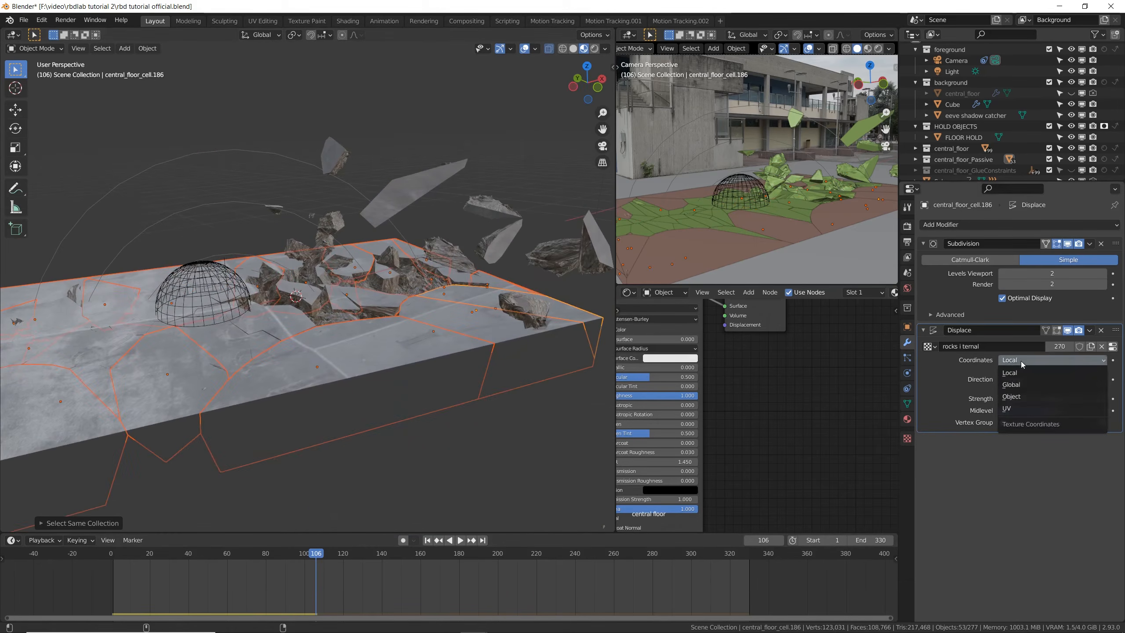
pyautogui.click(1039, 414)
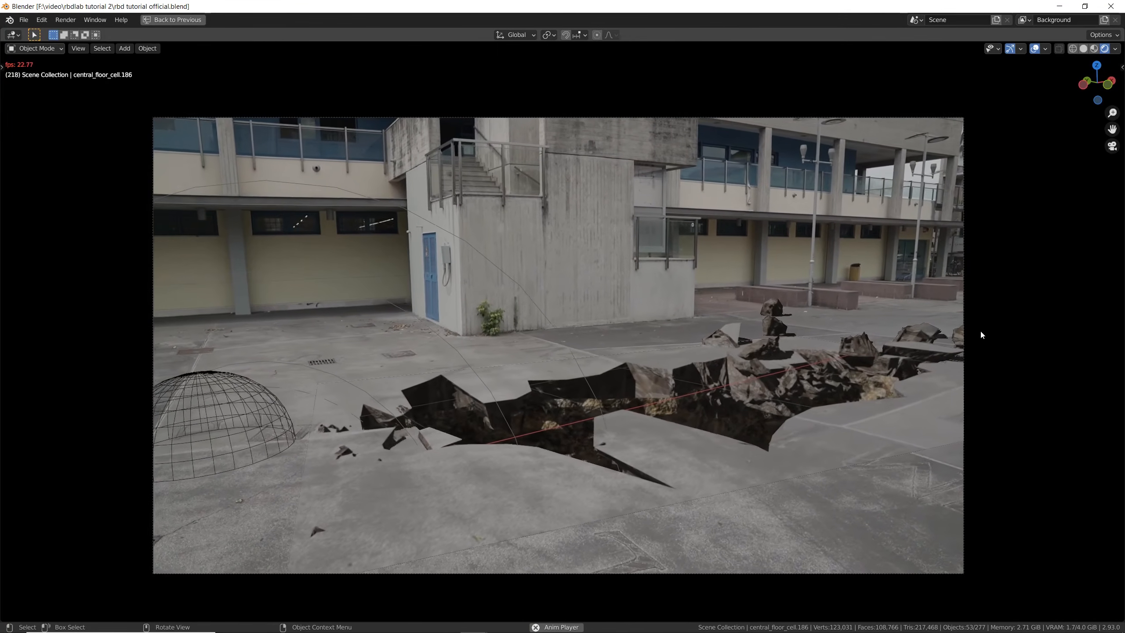
# - Stop playback at frame 253, apply smooth shading to the rocky hole mesh beneath the floor, and save the file
pyautogui.press('space')
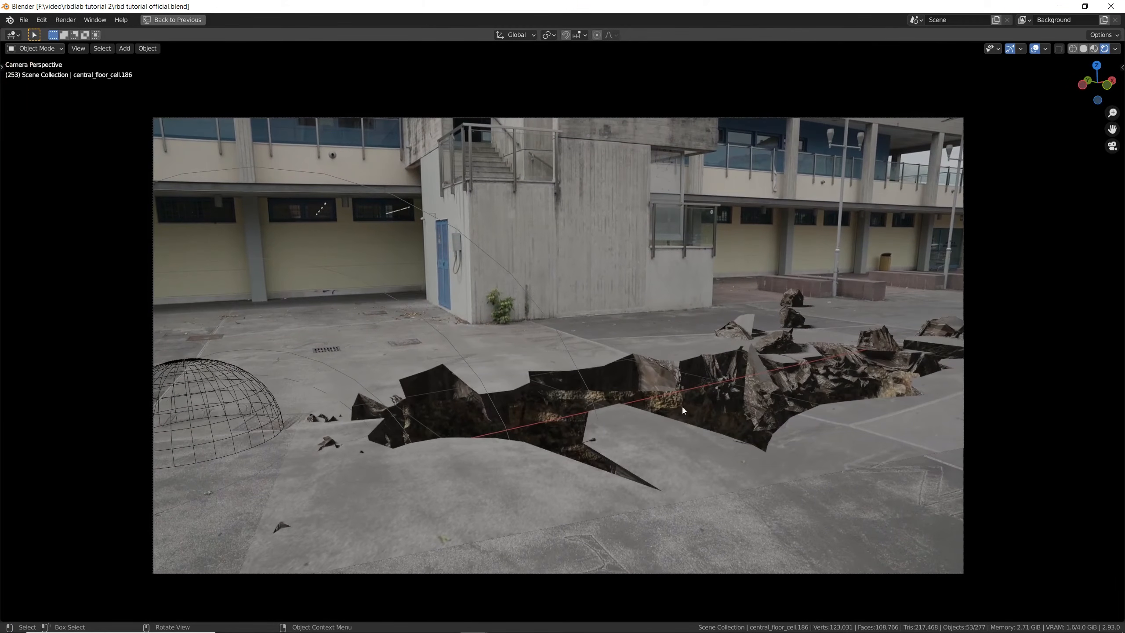
pyautogui.click(574, 406)
pyautogui.moveTo(640, 378); pyautogui.dragTo(585, 366, button='middle')
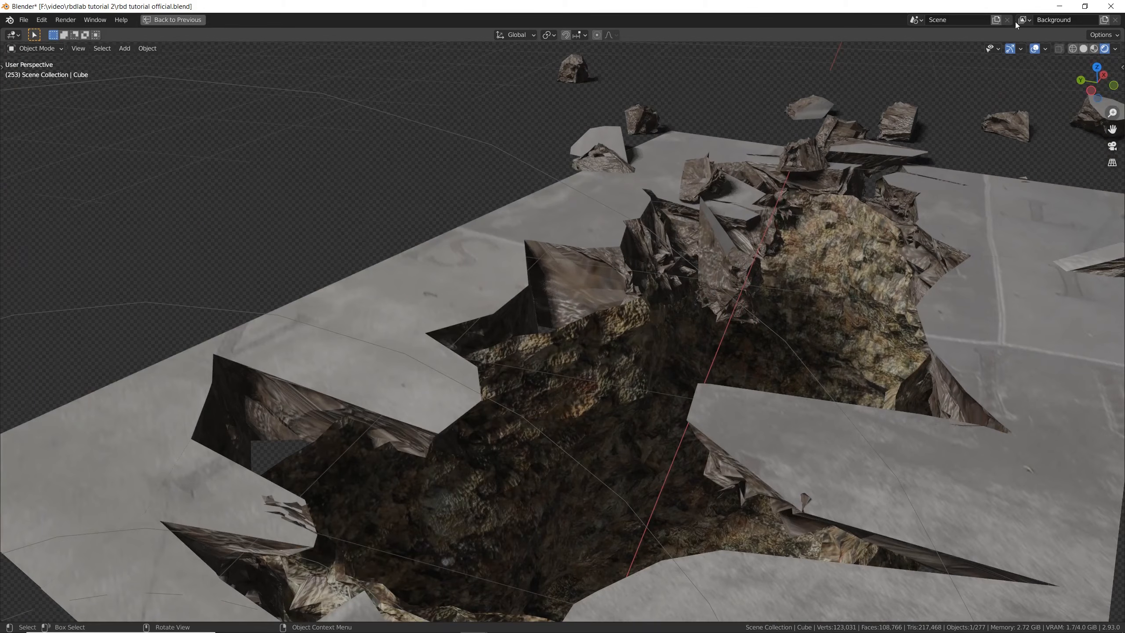
pyautogui.click(142, 49)
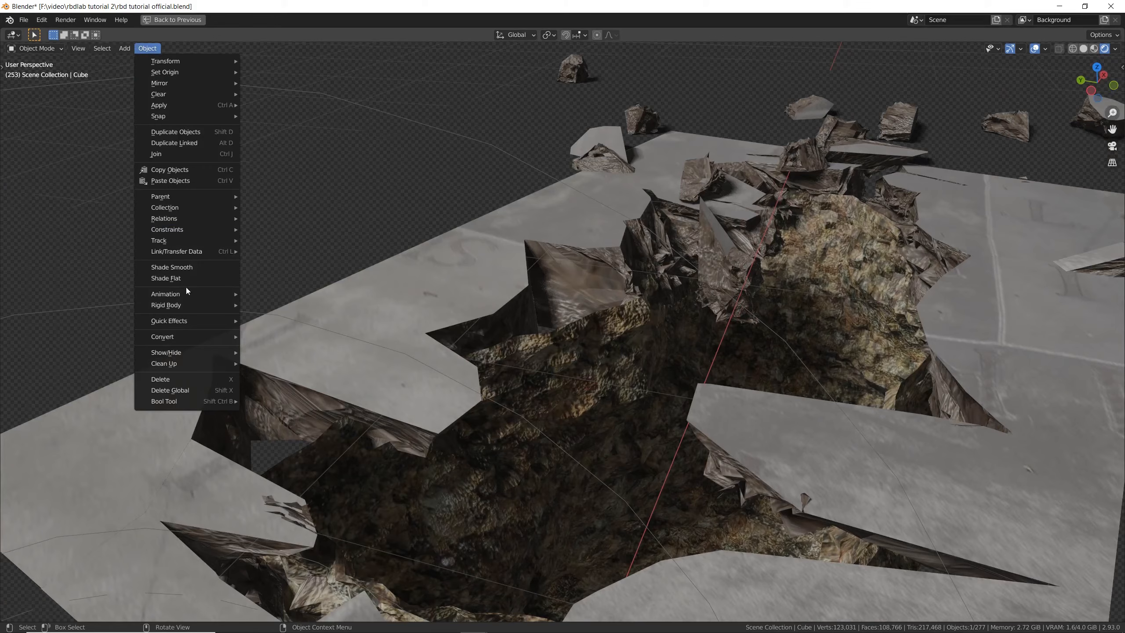
pyautogui.click(185, 268)
pyautogui.hotkey('ctrl', 's')
# - Sculpt the hole's walls with the Grab brush to cover the gaps under the broken floor edges, and return to Object Mode
pyautogui.moveTo(685, 366); pyautogui.dragTo(641, 326, button='middle')
pyautogui.click(619, 331)
pyautogui.click(36, 49)
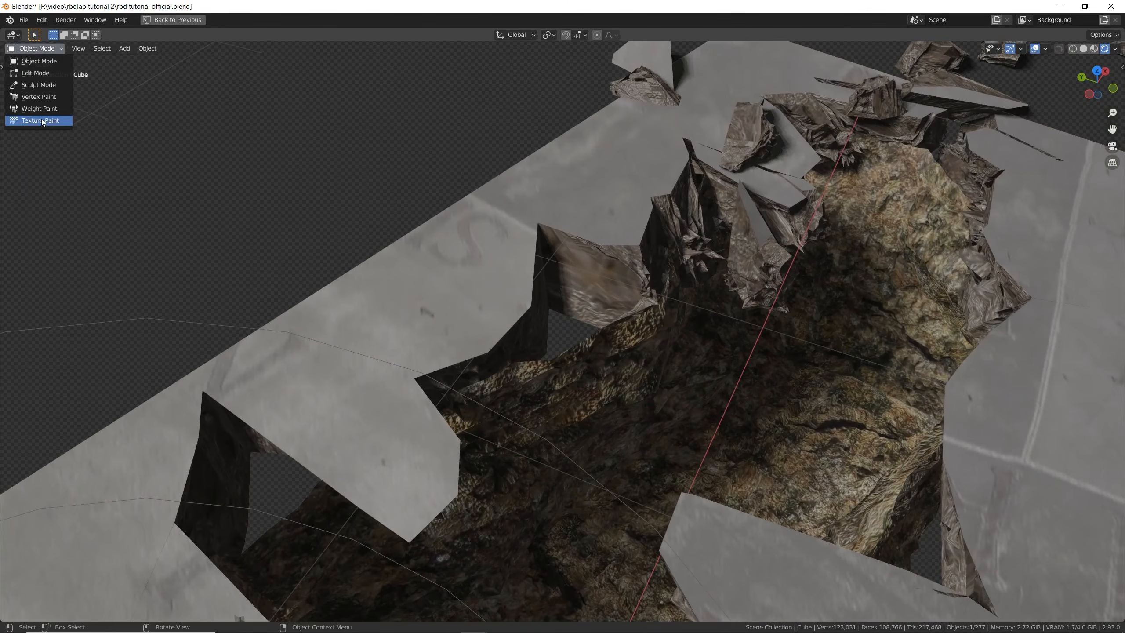
pyautogui.click(39, 85)
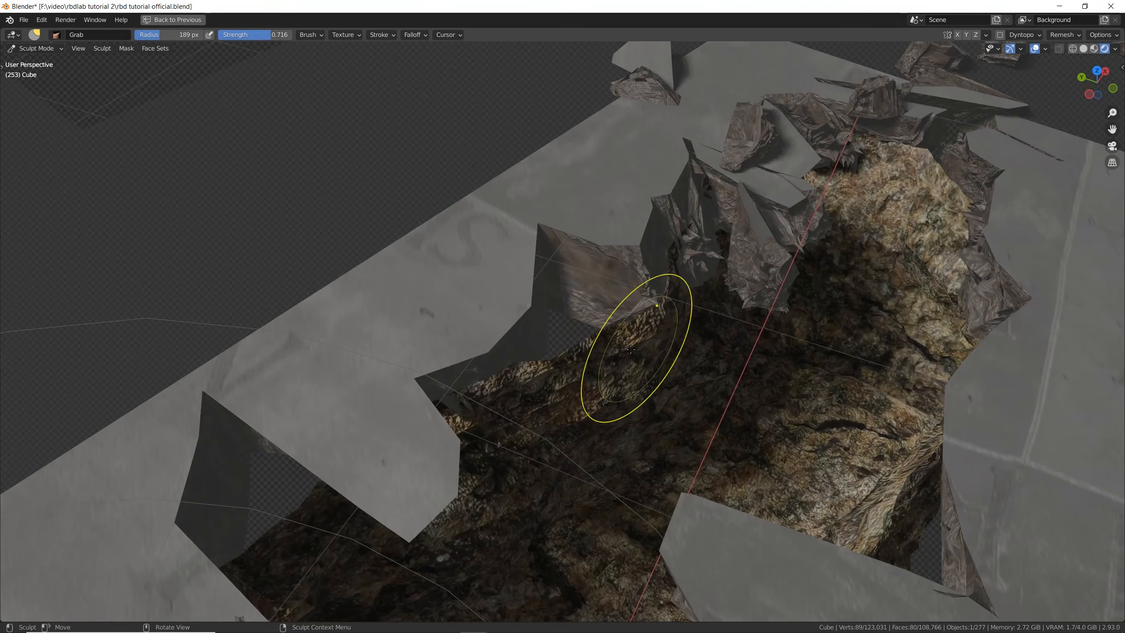
pyautogui.moveTo(170, 145)
pyautogui.mouseDown(button='middle')
pyautogui.moveTo(169, 73)
pyautogui.moveTo(159, 136)
pyautogui.moveTo(186, 144)
pyautogui.mouseUp(button='middle')
pyautogui.press('t')
pyautogui.moveTo(602, 344)
pyautogui.mouseDown(button='middle')
pyautogui.moveTo(589, 310)
pyautogui.moveTo(573, 364)
pyautogui.moveTo(419, 340)
pyautogui.moveTo(691, 359)
pyautogui.moveTo(726, 384)
pyautogui.mouseUp(button='middle')
pyautogui.scroll(-6, 726, 384)
pyautogui.hotkey('ctrl', 'Tab')
pyautogui.click(647, 382)
pyautogui.moveTo(641, 384)
pyautogui.mouseDown(button='middle')
pyautogui.moveTo(912, 378)
pyautogui.moveTo(997, 361)
pyautogui.moveTo(717, 257)
pyautogui.mouseUp(button='middle')
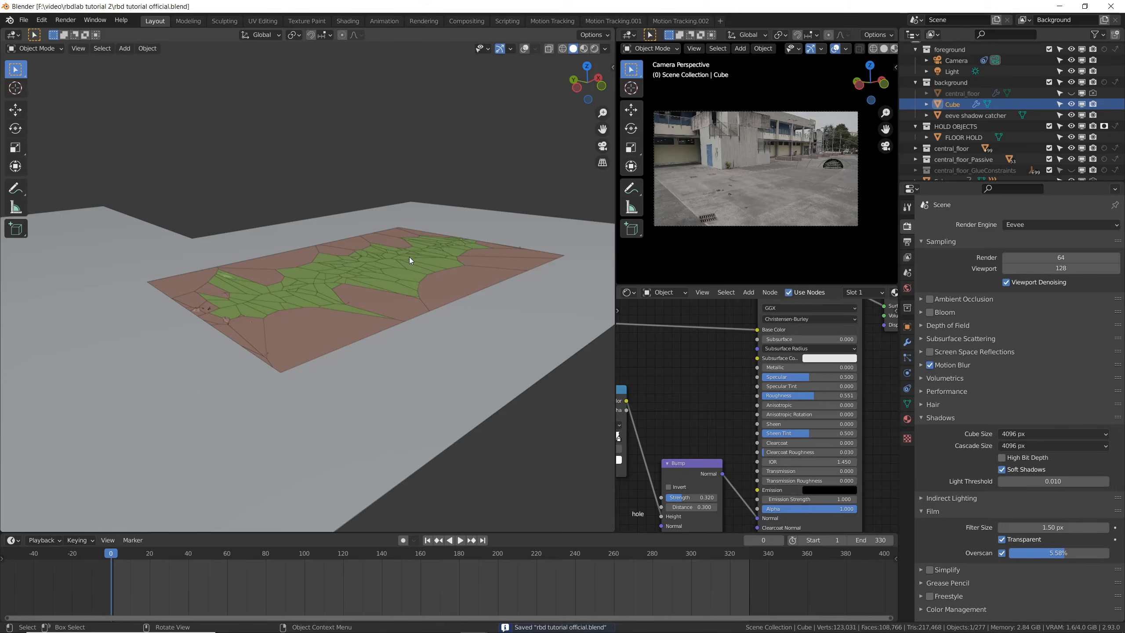
# - Show the RBDLab settings, switch the camera view to solid shading with the main view's overlays enabled, and save the file
pyautogui.press('n')
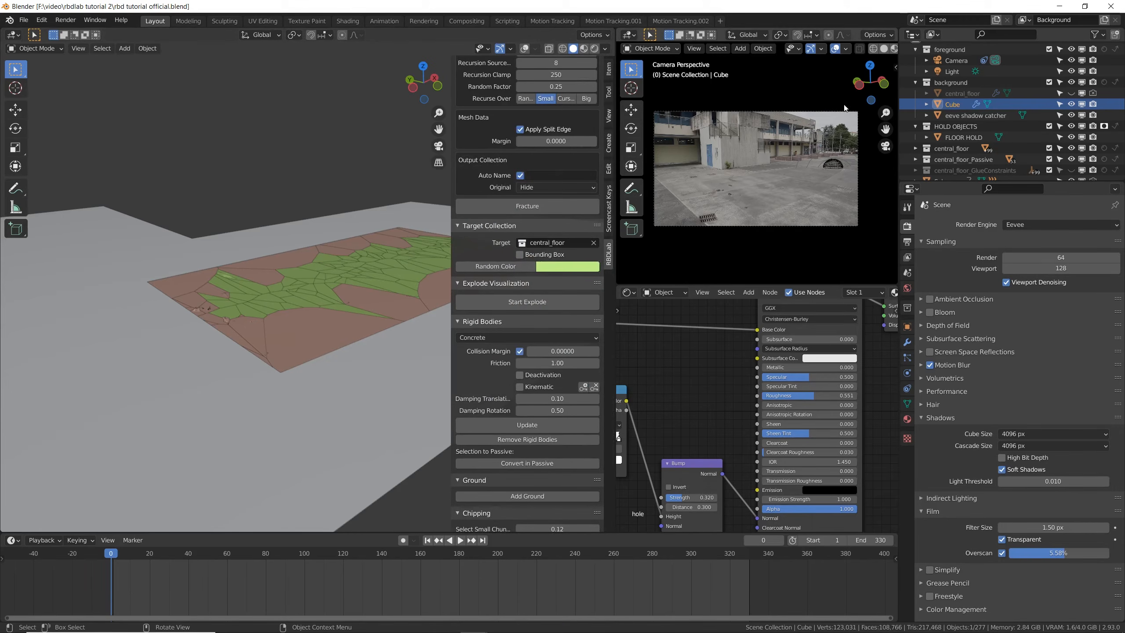
pyautogui.click(885, 49)
pyautogui.keyDown('shift'); pyautogui.moveTo(332, 277); pyautogui.dragTo(273, 291, button='middle'); pyautogui.keyUp('shift')
pyautogui.hotkey('ctrl', 's')
pyautogui.moveTo(256, 405); pyautogui.dragTo(275, 404, button='middle')
pyautogui.hotkey('alt', 'a')
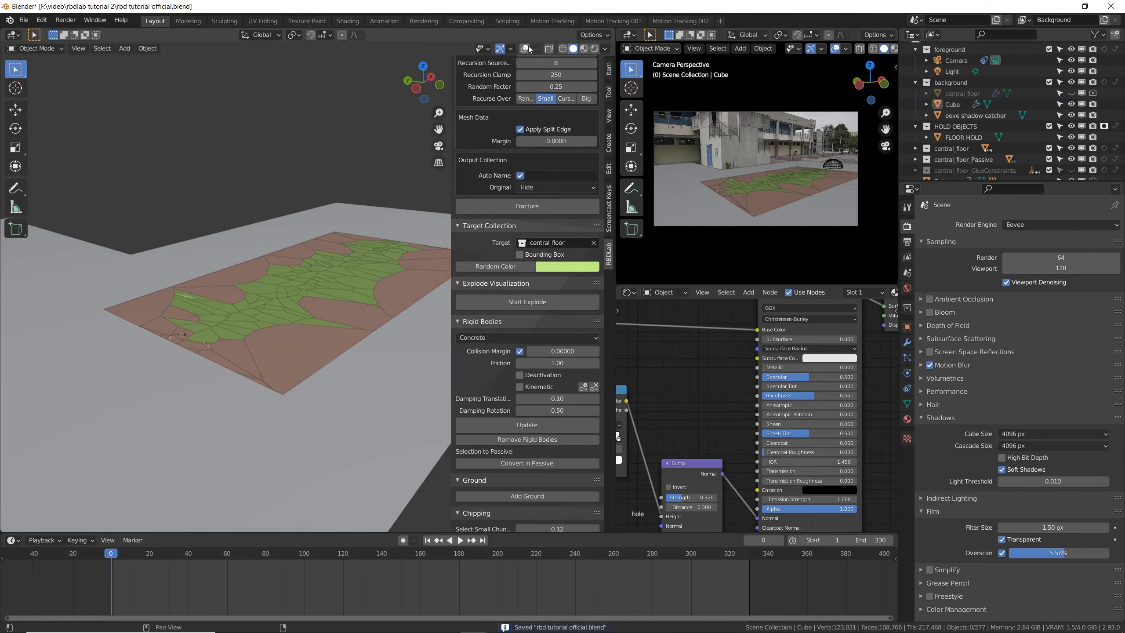
pyautogui.click(526, 48)
pyautogui.hotkey('ctrl', 's')
pyautogui.moveTo(345, 281); pyautogui.dragTo(274, 305, button='middle')
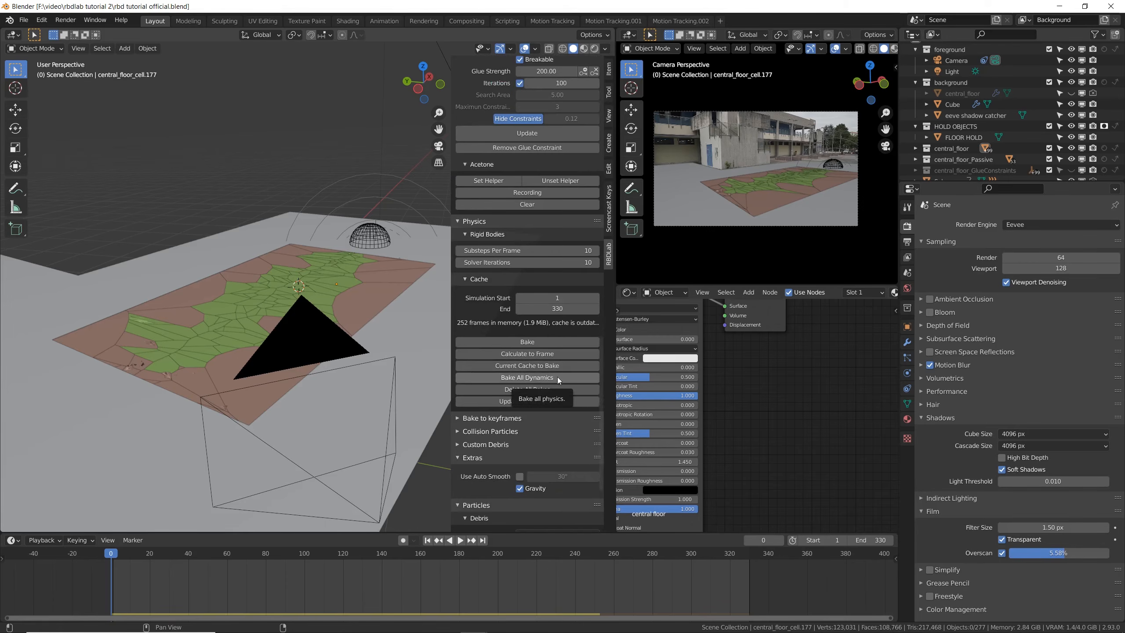
# - Bake all dynamics in RBDLab, convert the simulation to keyframes from frame 1 to 250, and save the file
pyautogui.click(549, 378)
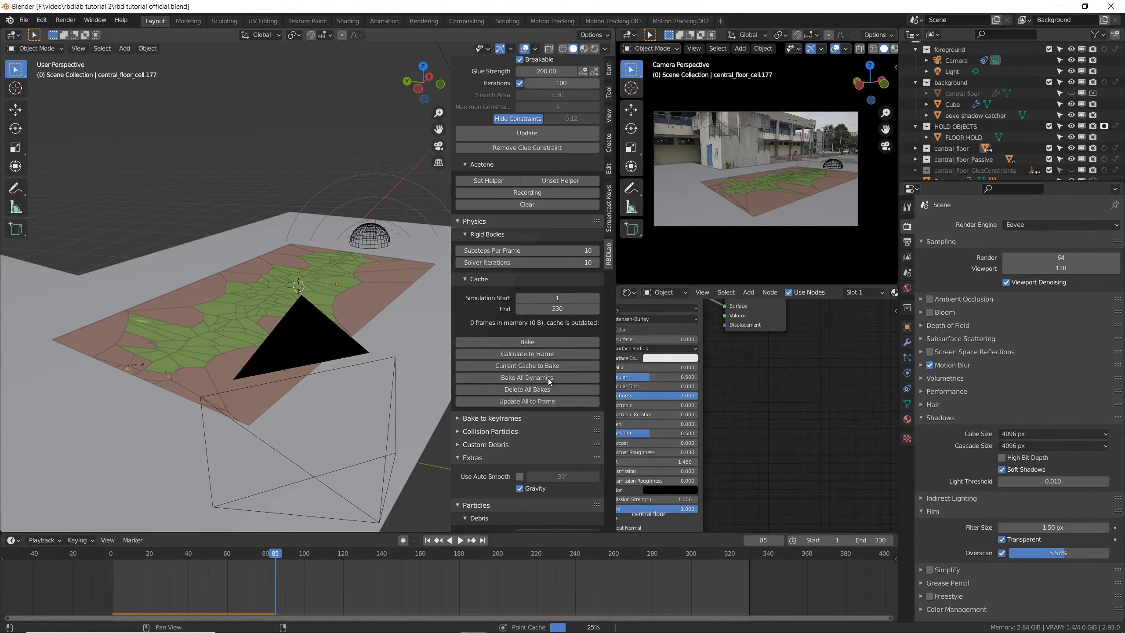
pyautogui.scroll(-1, 467, 410)
pyautogui.click(458, 401)
pyautogui.scroll(-3, 472, 411)
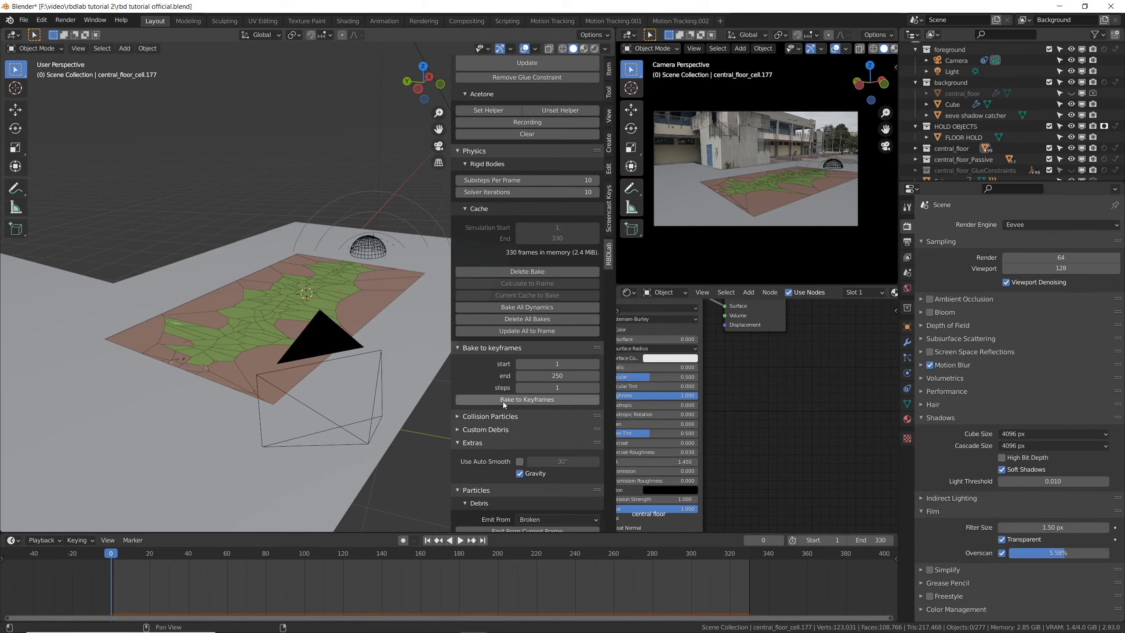
pyautogui.click(503, 400)
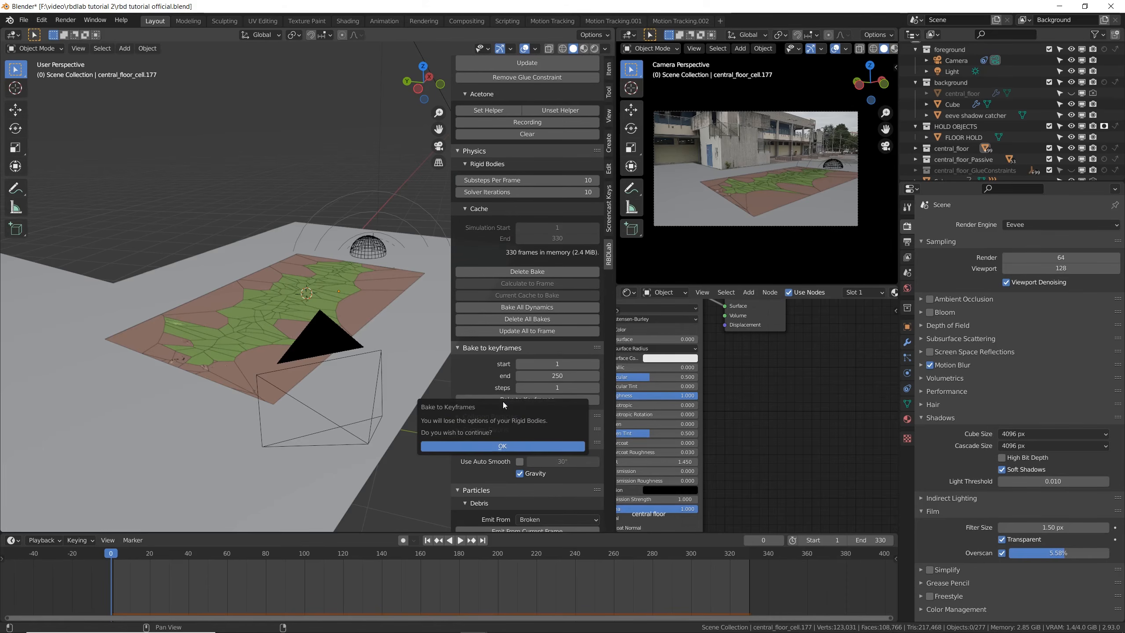
pyautogui.click(501, 446)
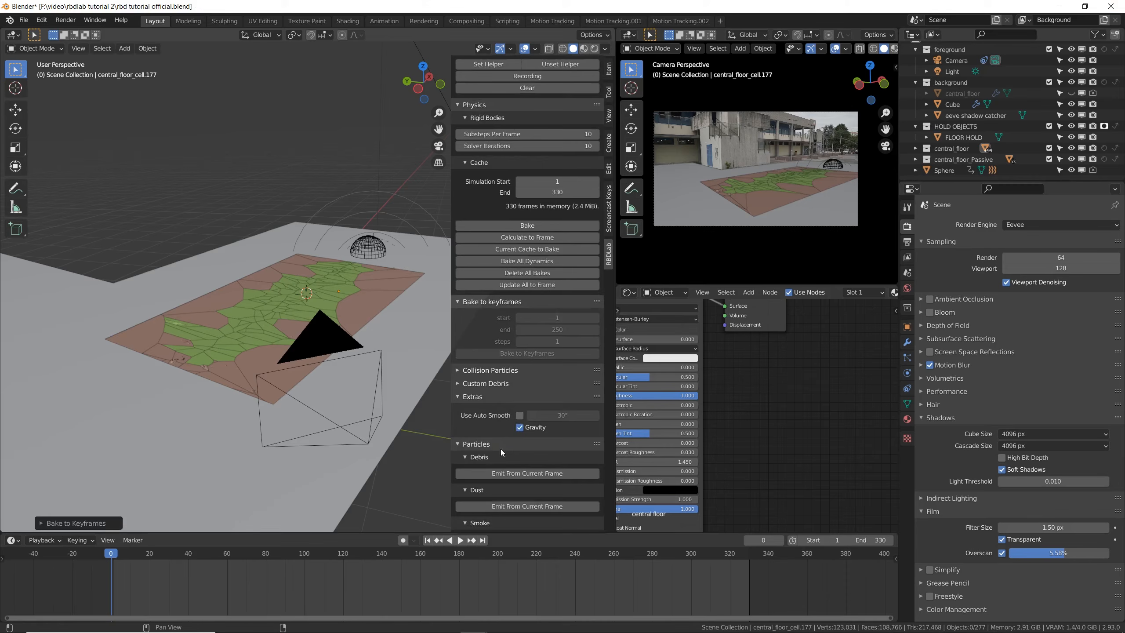
pyautogui.hotkey('ctrl', 's')
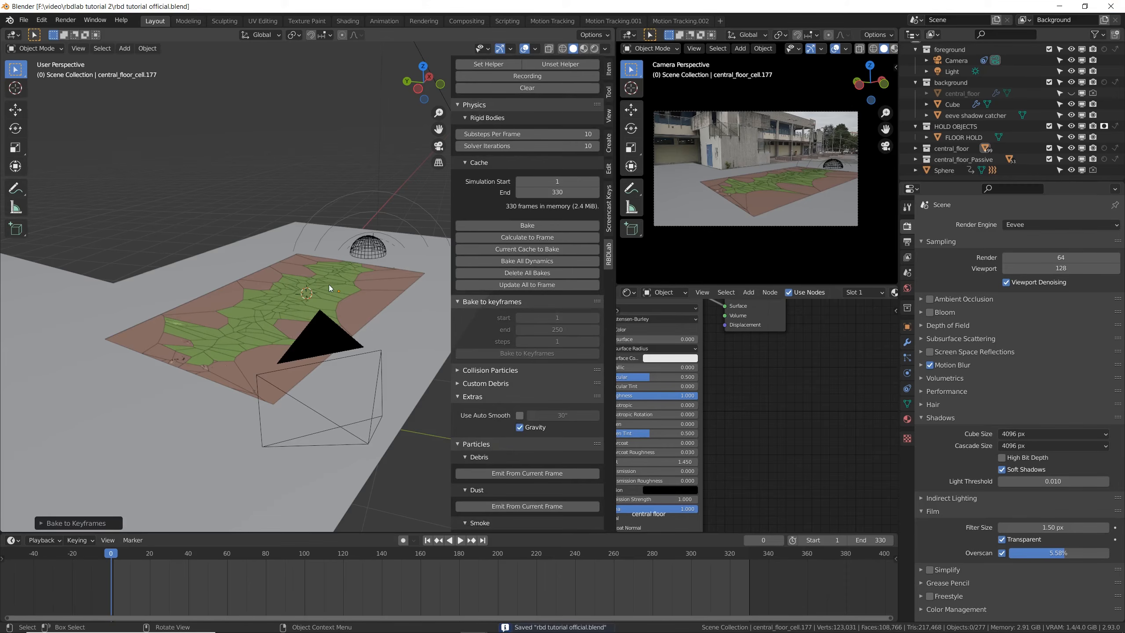
# - Select a floor fragment and inspect its baked keyframes and physics properties
pyautogui.scroll(5, 329, 284)
pyautogui.scroll(2, 329, 284)
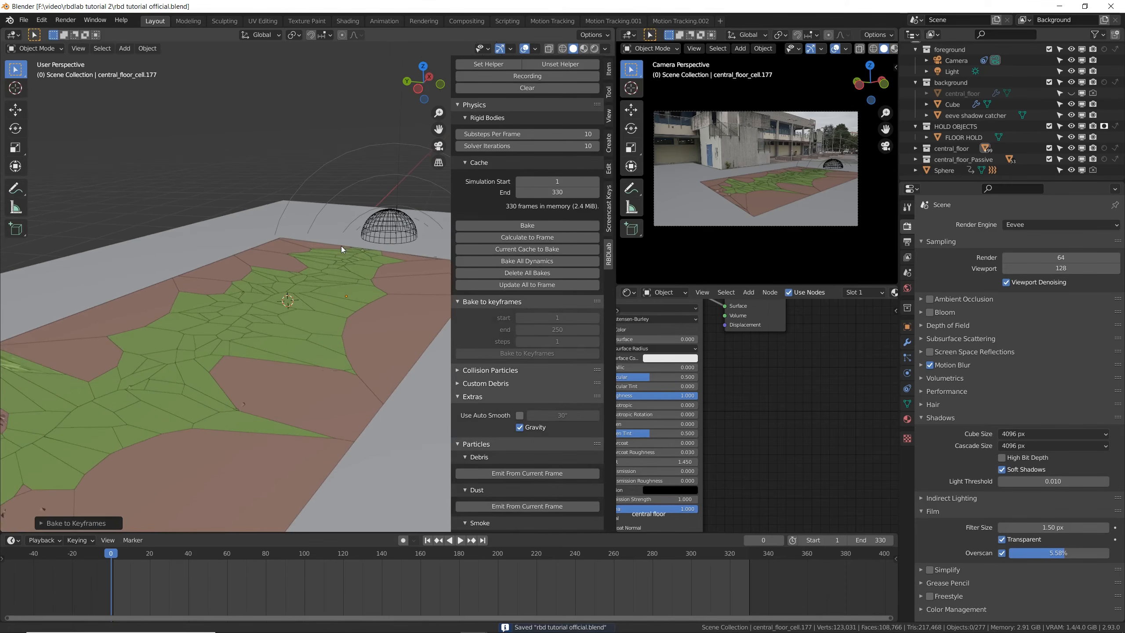
pyautogui.click(336, 290)
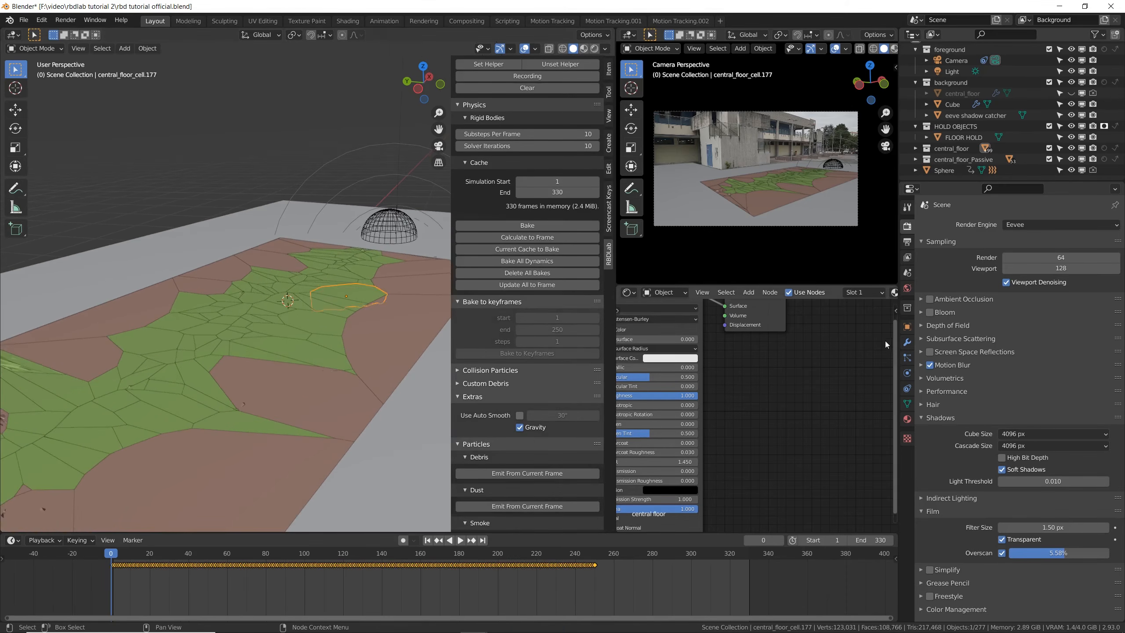
pyautogui.click(907, 373)
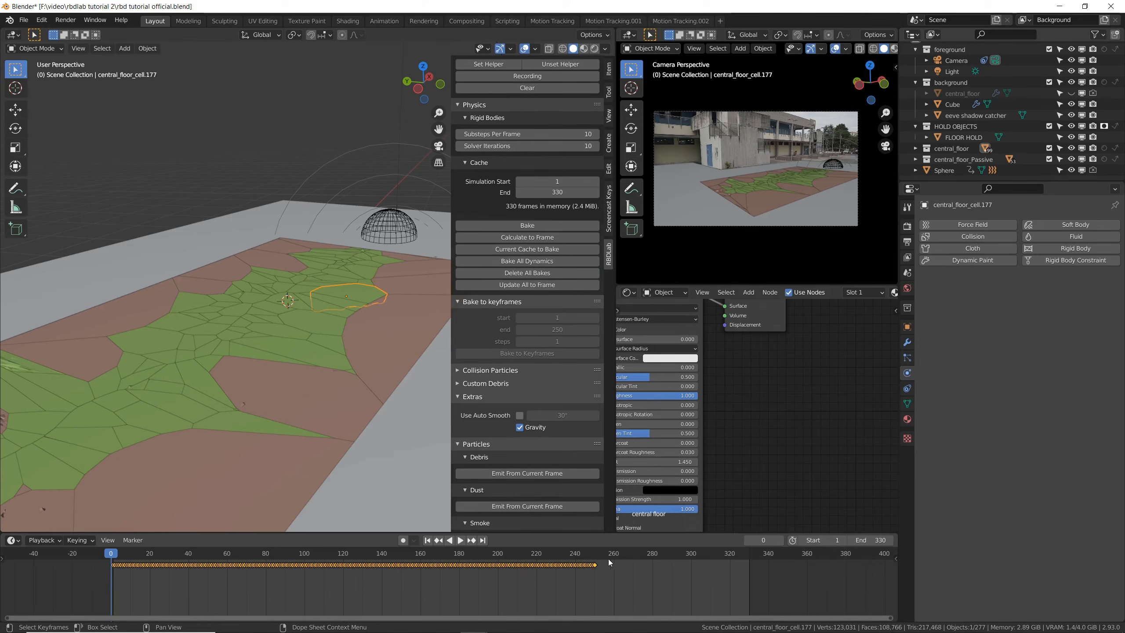
# - Set the scene's end frame to 250 and save the file
pyautogui.click(595, 555)
pyautogui.doubleClick(878, 540)
pyautogui.write('250')
pyautogui.press('Return')
pyautogui.hotkey('ctrl', 's')
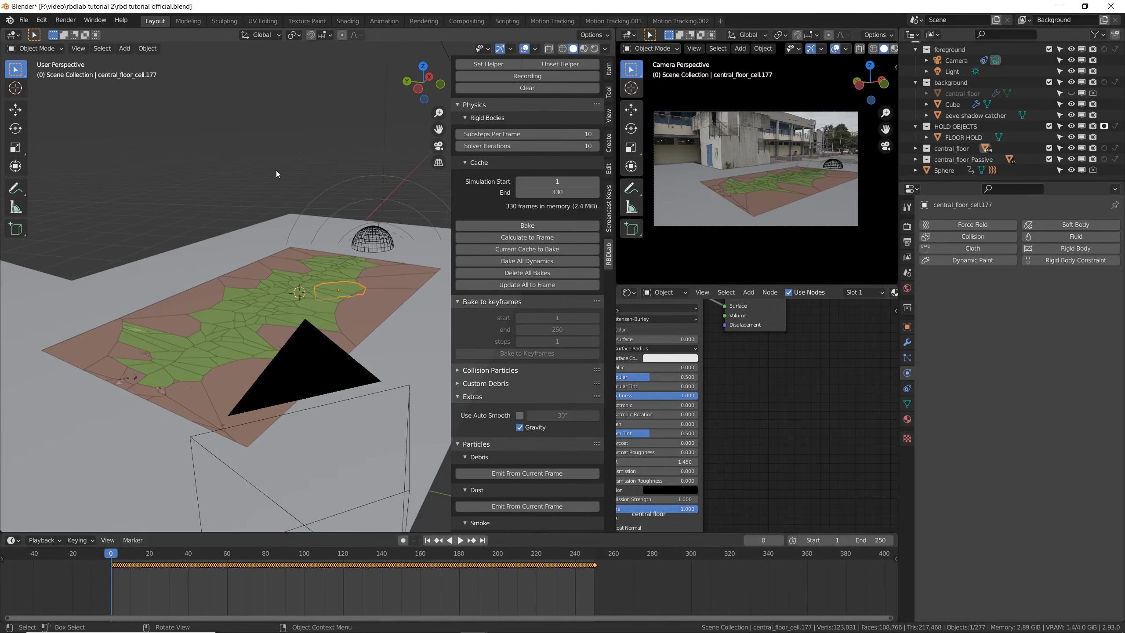
pyautogui.hotkey('ctrl', 's')
# - Add particle collisions to the central_floor fragments in RBDLab
pyautogui.scroll(2, 316, 310)
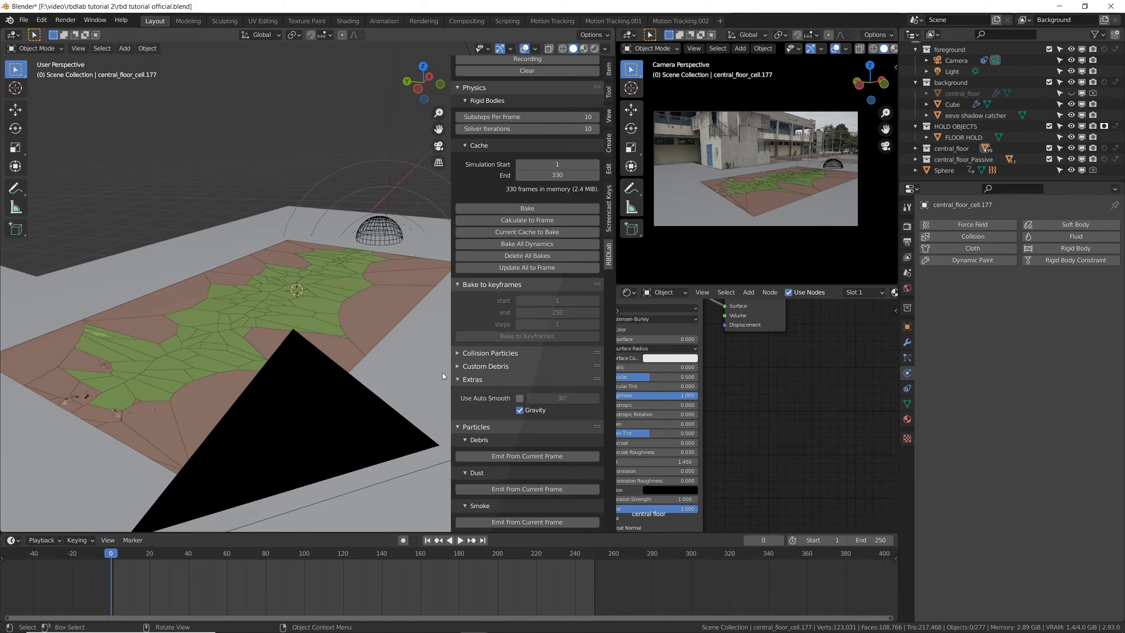
pyautogui.scroll(15, 483, 341)
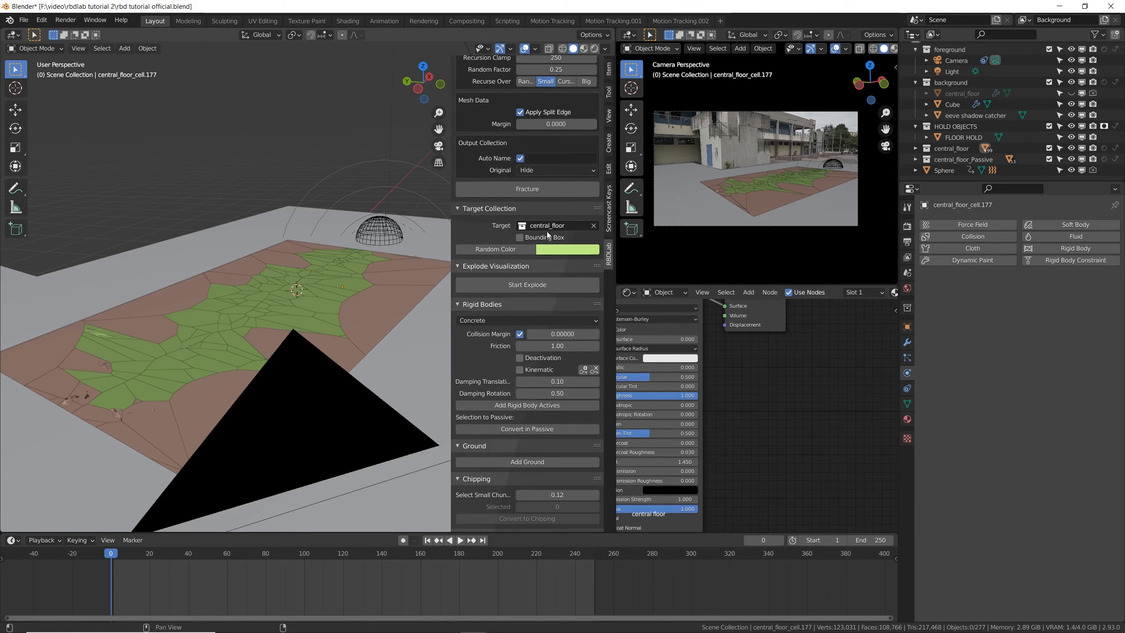
pyautogui.scroll(-15, 527, 257)
pyautogui.click(460, 353)
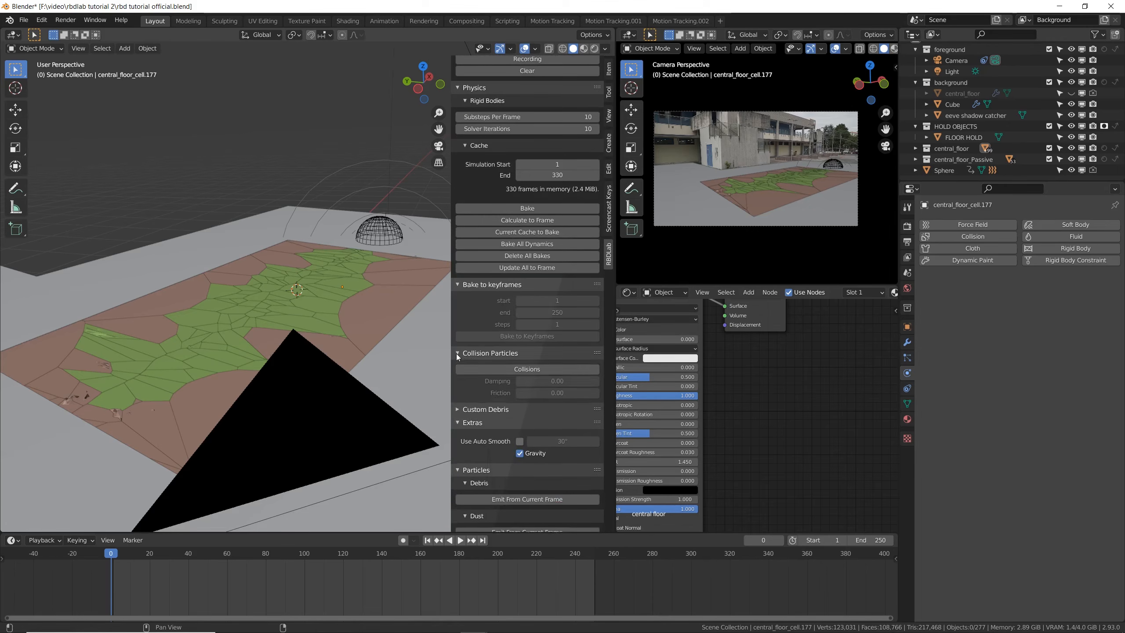
pyautogui.click(498, 373)
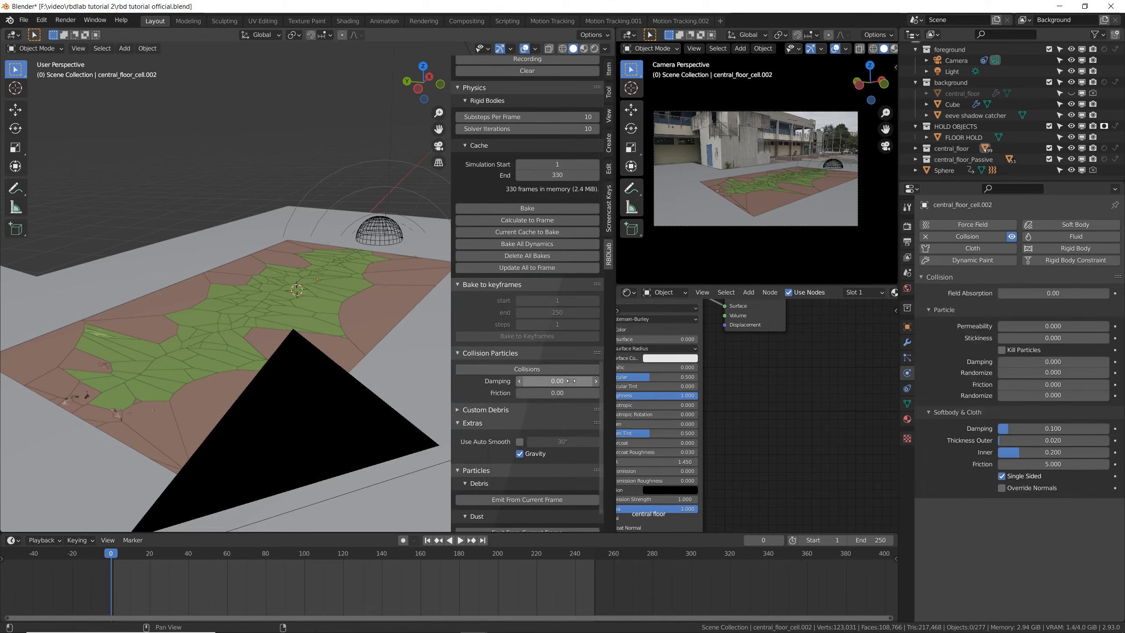
# - Set the particle collision friction of the central_floor fragments to 1.00 and save the file
pyautogui.moveTo(557, 393); pyautogui.dragTo(594, 393)
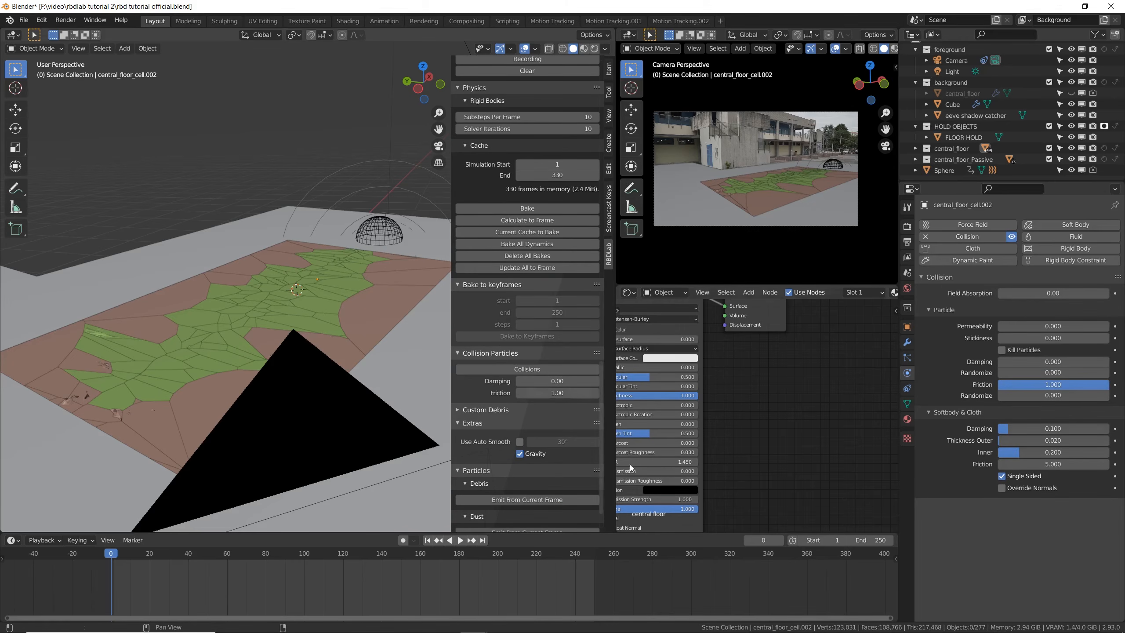
pyautogui.hotkey('ctrl', 's')
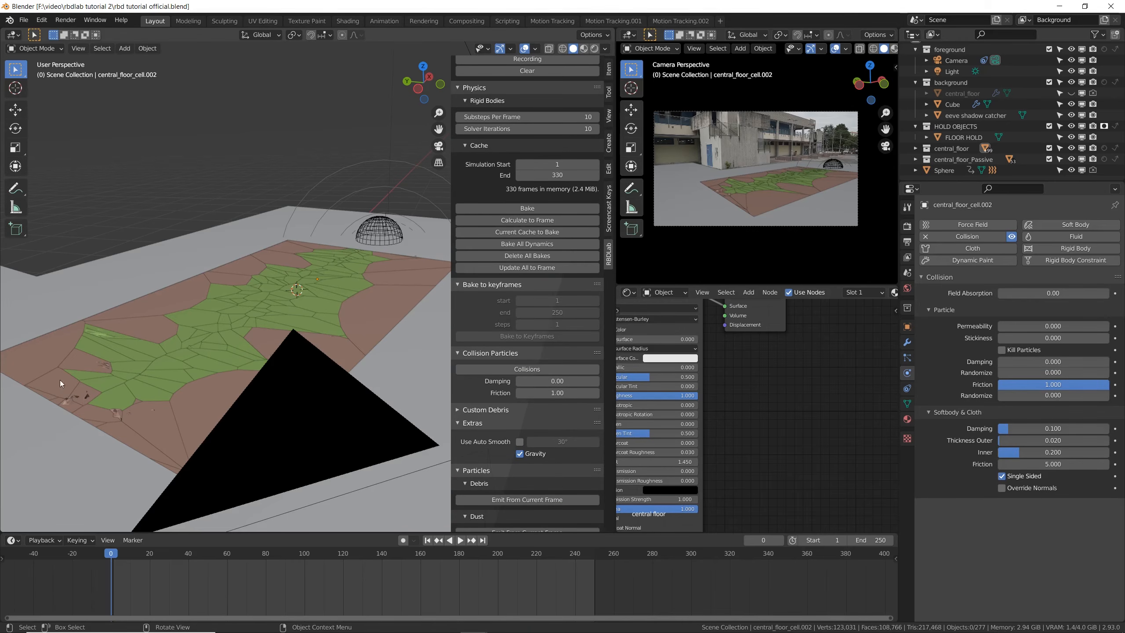
# - Target the central_floor_Passive collection in RBDLab and add particle collisions with a friction of 1
pyautogui.scroll(15, 594, 176)
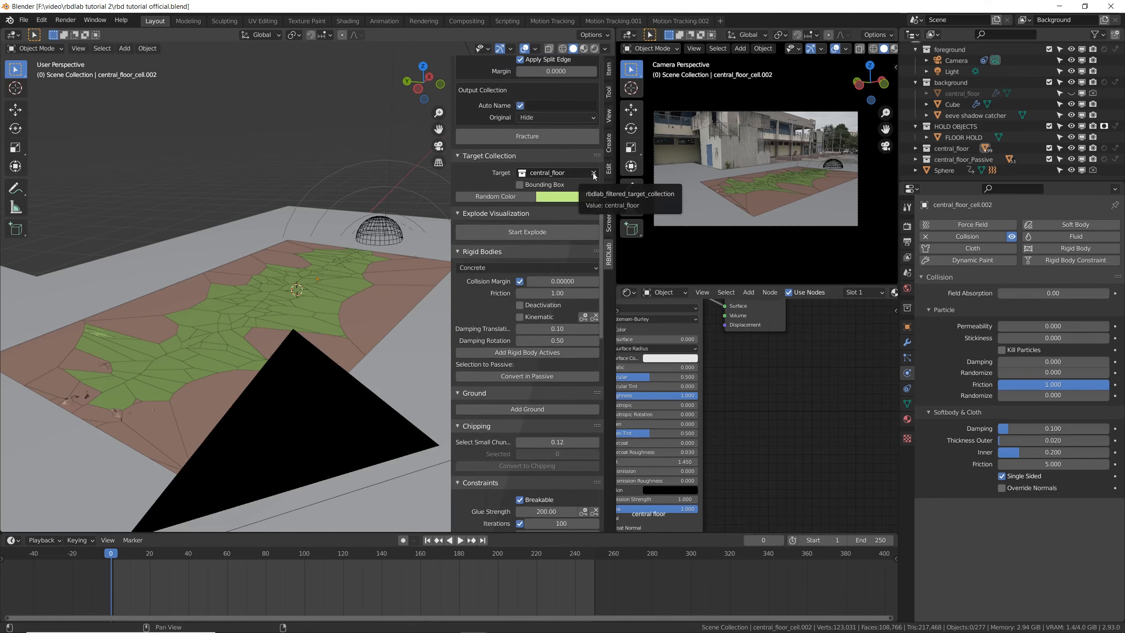
pyautogui.click(594, 176)
pyautogui.click(554, 172)
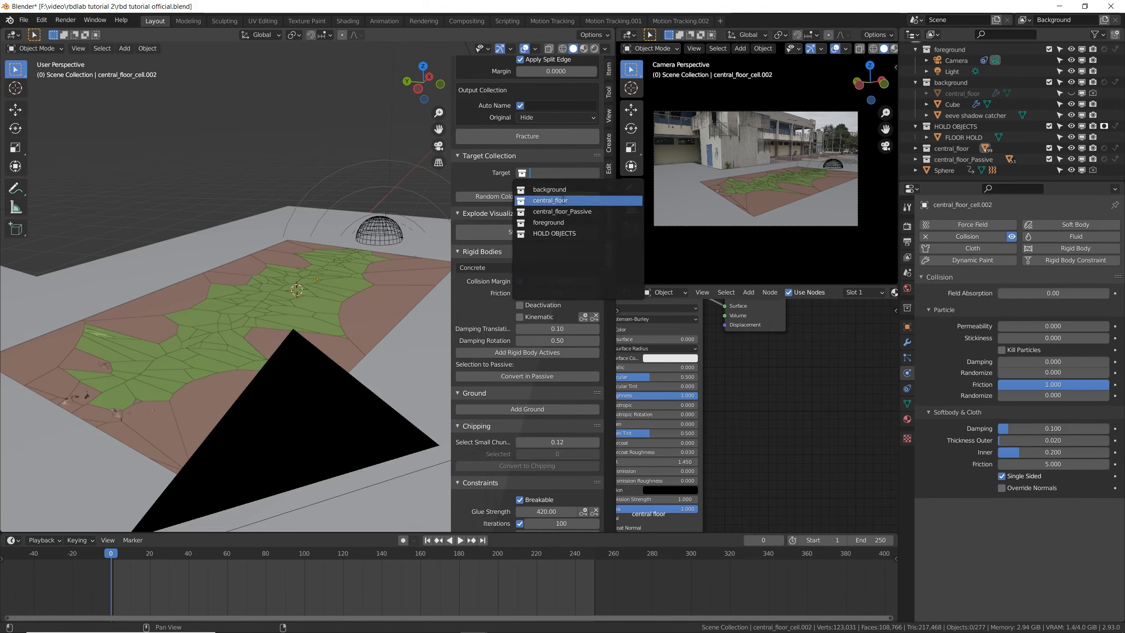
pyautogui.click(568, 212)
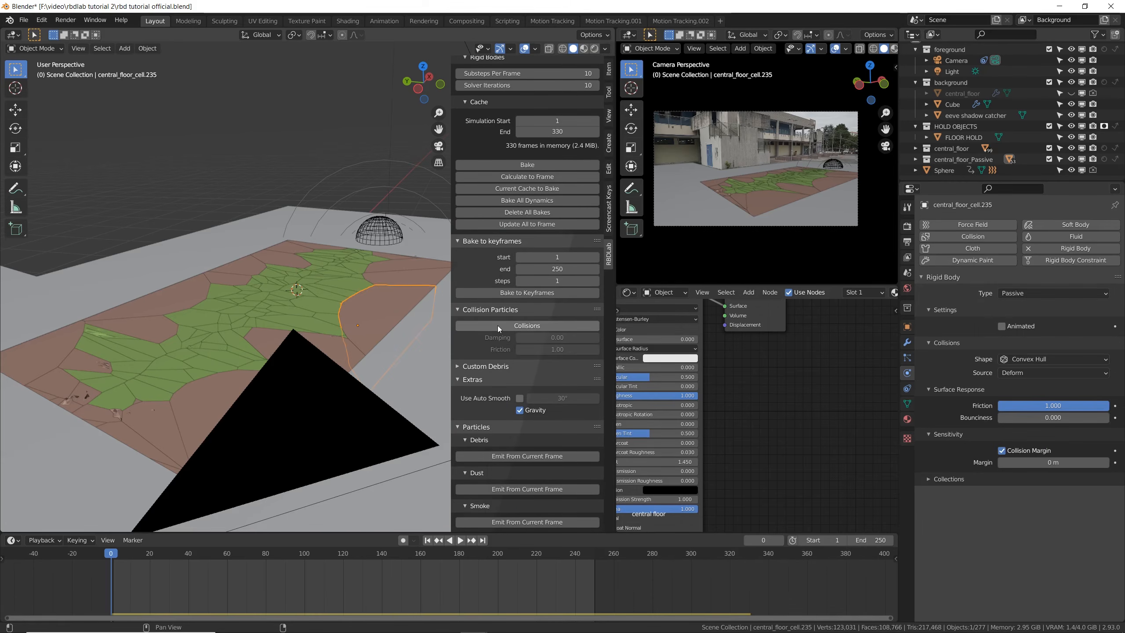
pyautogui.click(498, 325)
pyautogui.click(562, 348)
pyautogui.write('1')
pyautogui.press('Return')
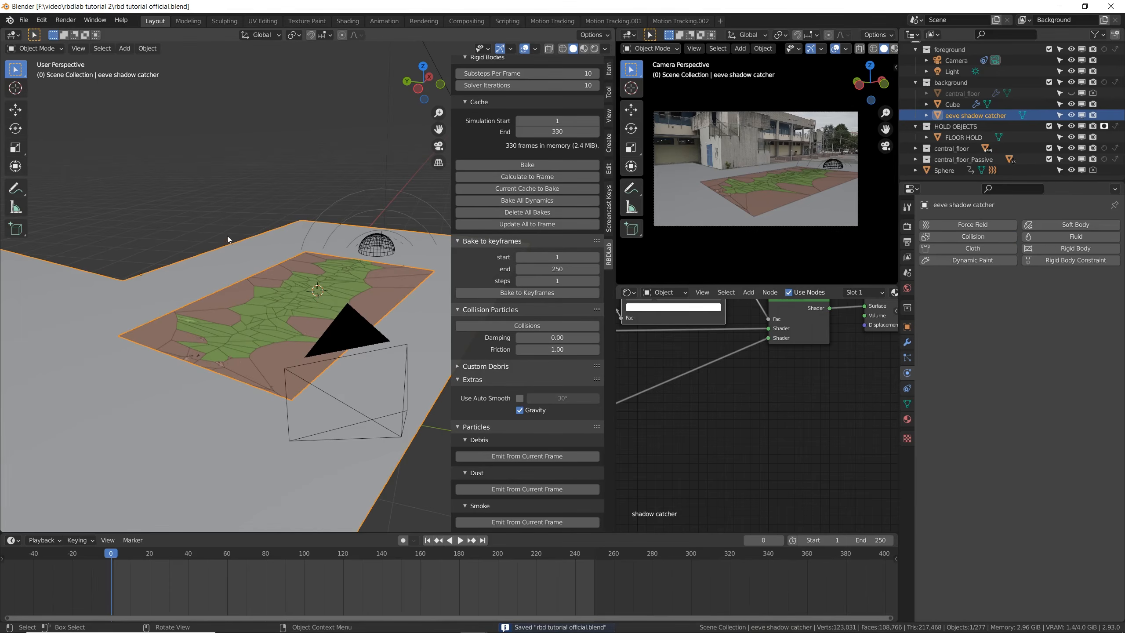
# - Add Collision physics to the eeve shadow catcher with particle friction 1 and friction randomize 0.122, saving the file
pyautogui.click(228, 244)
pyautogui.click(238, 231)
pyautogui.click(263, 259)
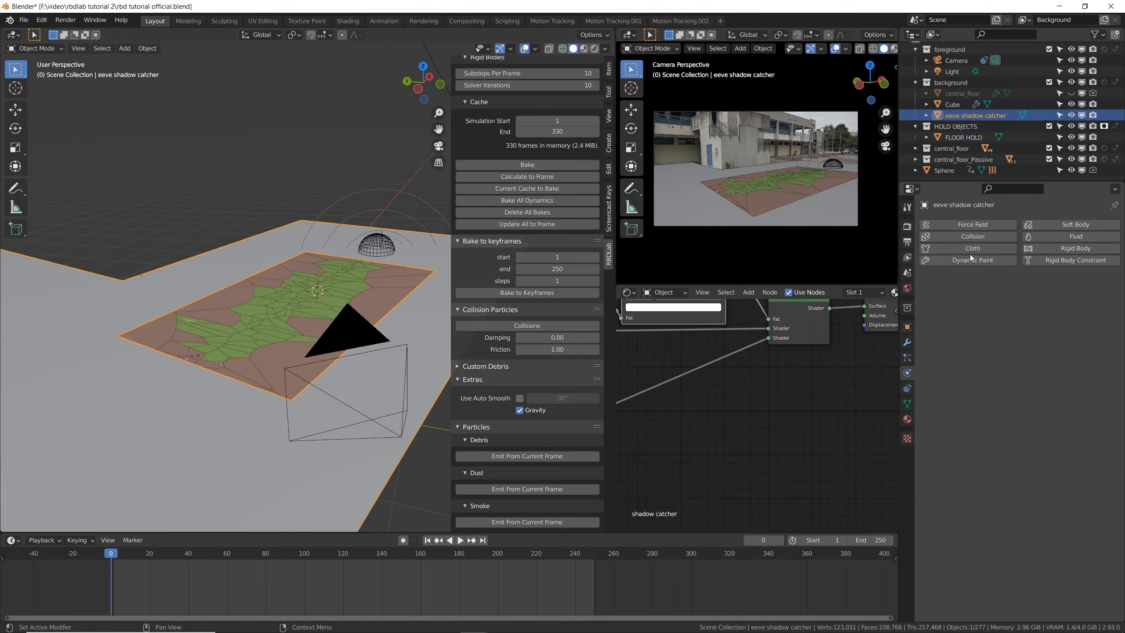
pyautogui.click(959, 240)
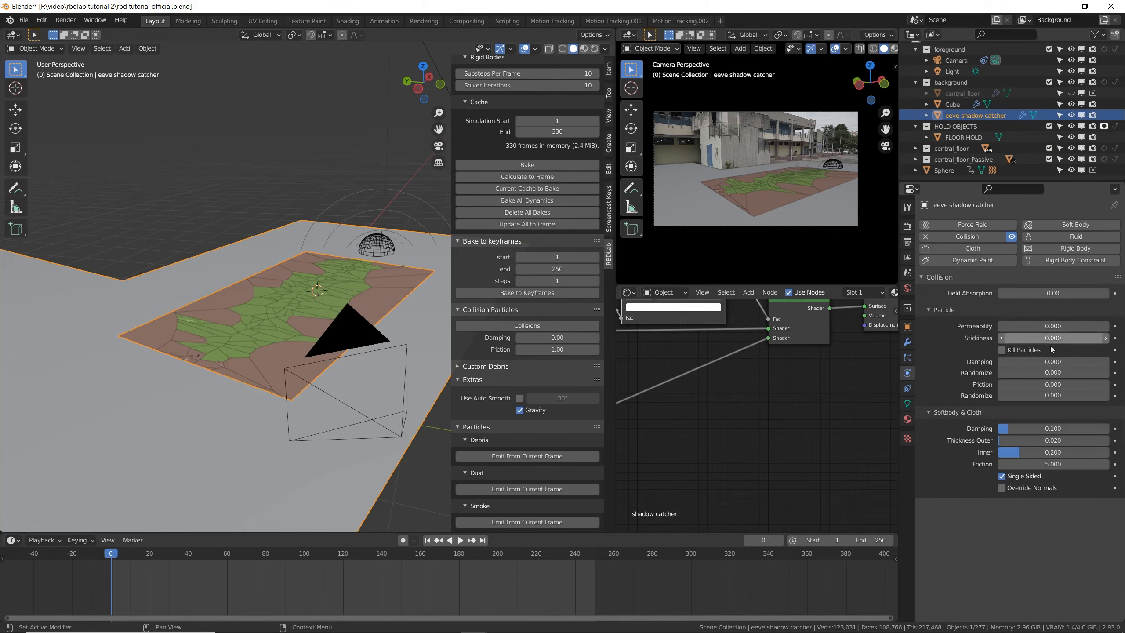
pyautogui.click(1060, 384)
pyautogui.write('1')
pyautogui.press('Return')
pyautogui.hotkey('ctrl', 's')
pyautogui.moveTo(1054, 395); pyautogui.dragTo(1011, 396)
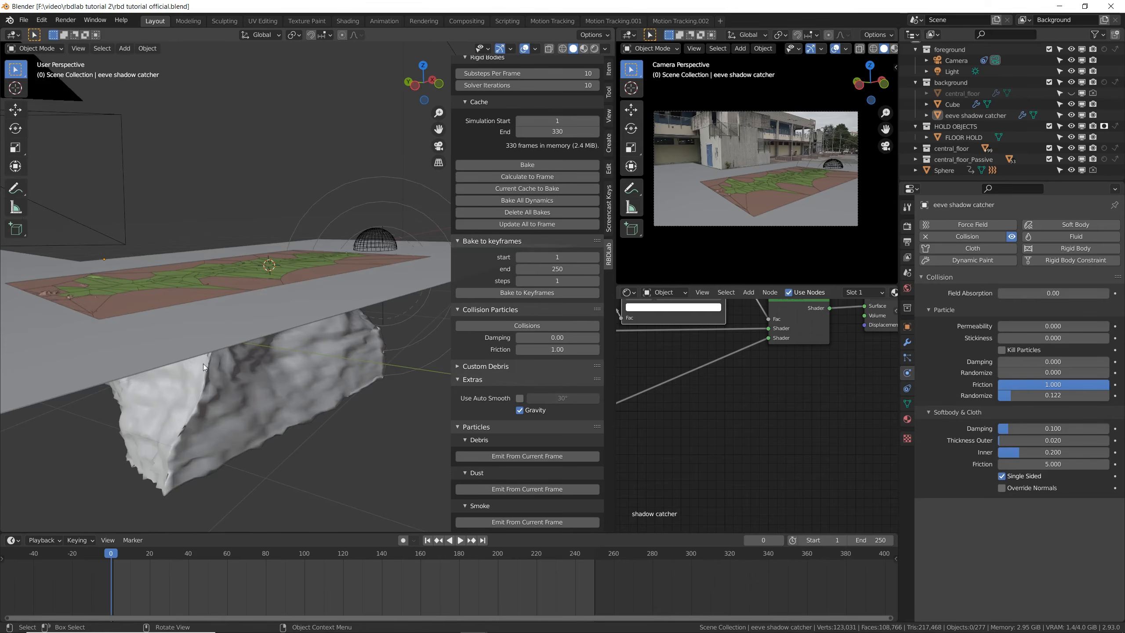
# - Set the hole cube's Subdivision levels to 1 in the viewport and 3 for render, and save the file
pyautogui.click(221, 382)
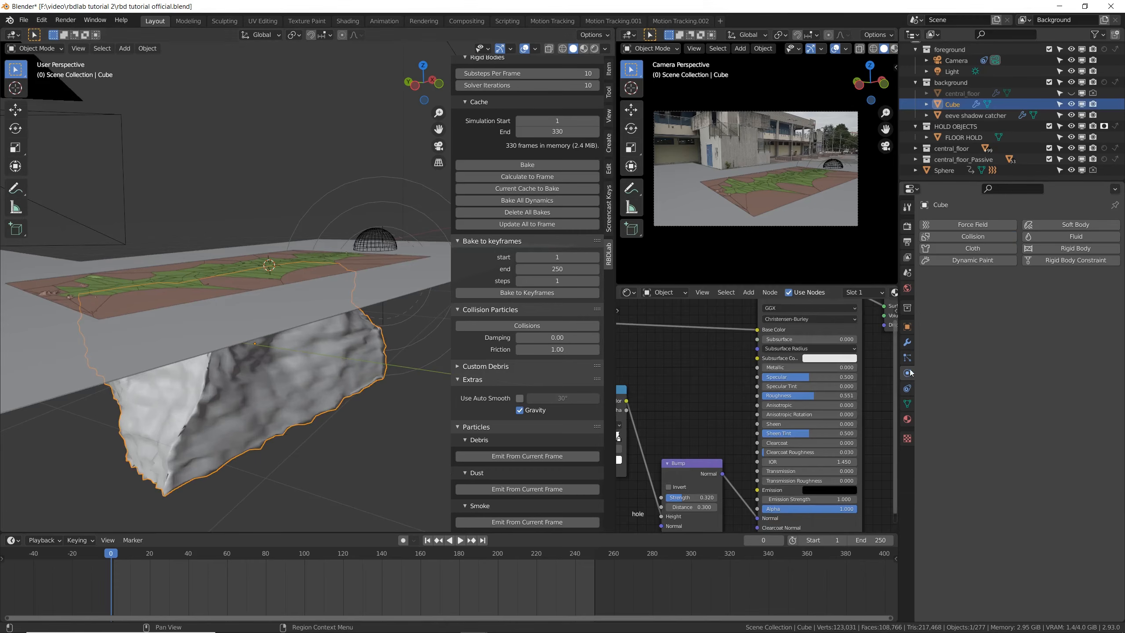
pyautogui.click(907, 342)
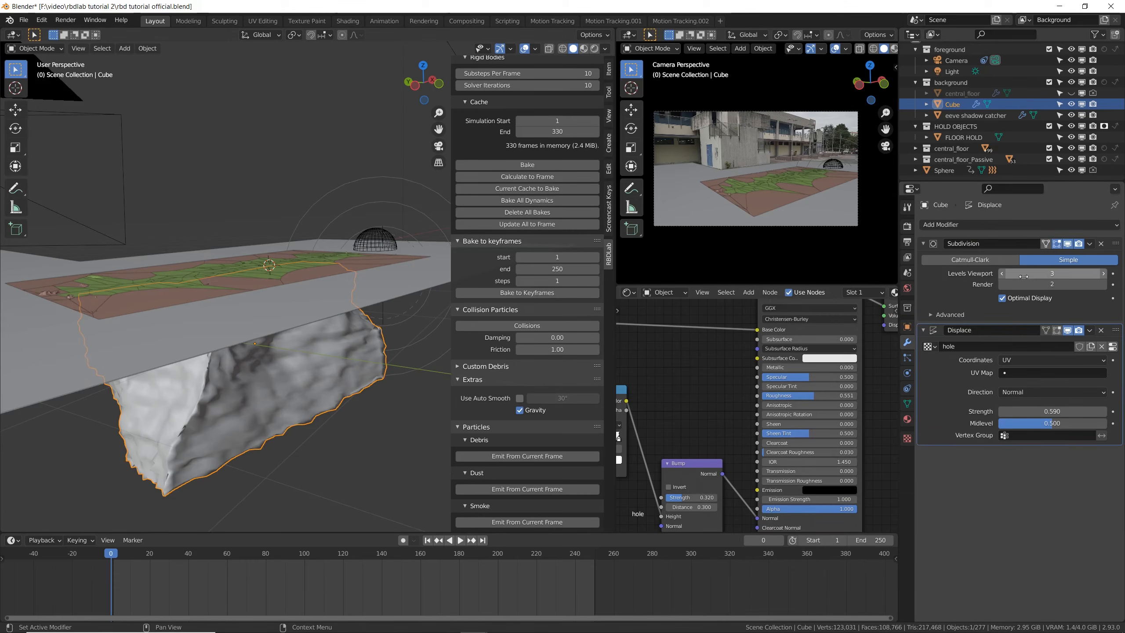
pyautogui.click(1104, 285)
pyautogui.click(1056, 273)
pyautogui.write('1')
pyautogui.press('Return')
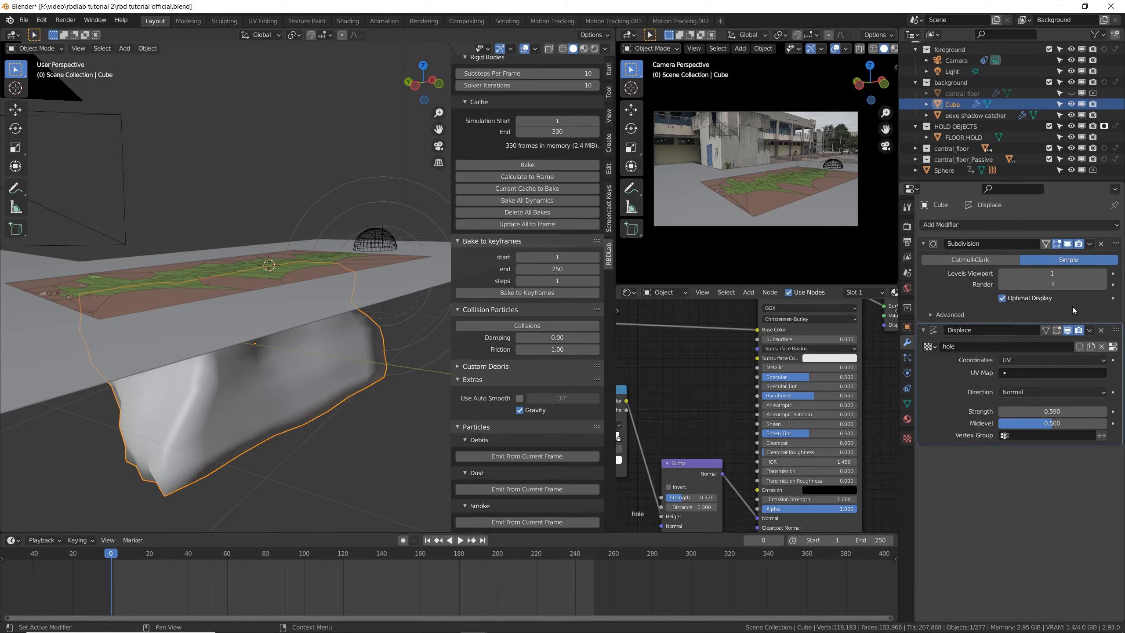
pyautogui.hotkey('ctrl', 's')
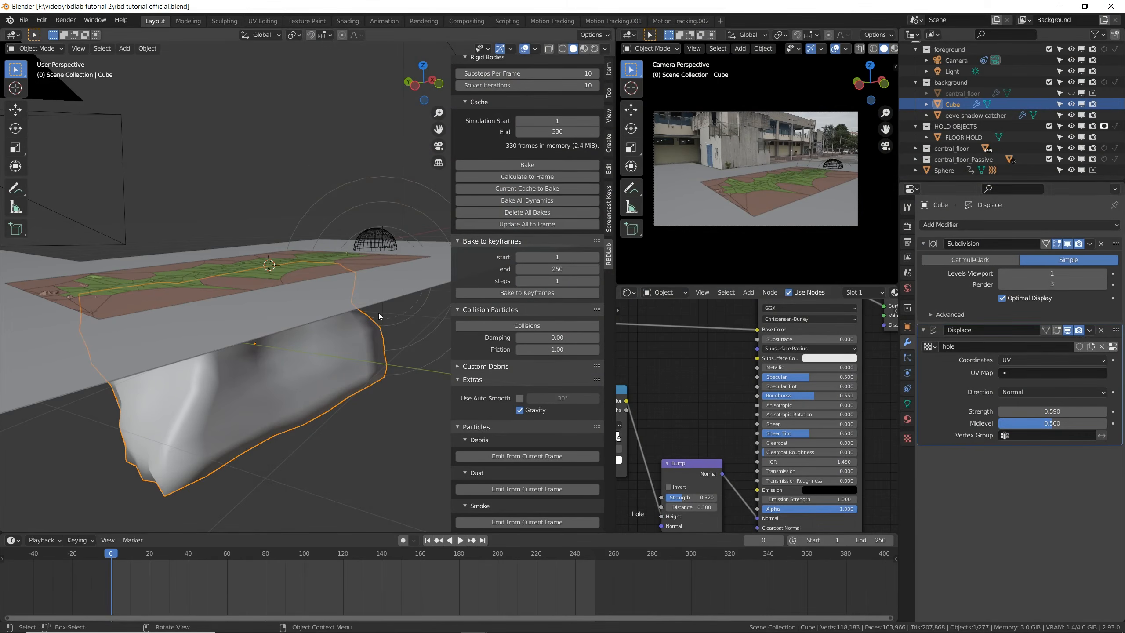
# - Select all grouped central_floor fragments, turn off viewport display of their Displace and Subdivision modifiers, and save the file
pyautogui.moveTo(379, 316); pyautogui.dragTo(394, 340, button='middle')
pyautogui.click(262, 286)
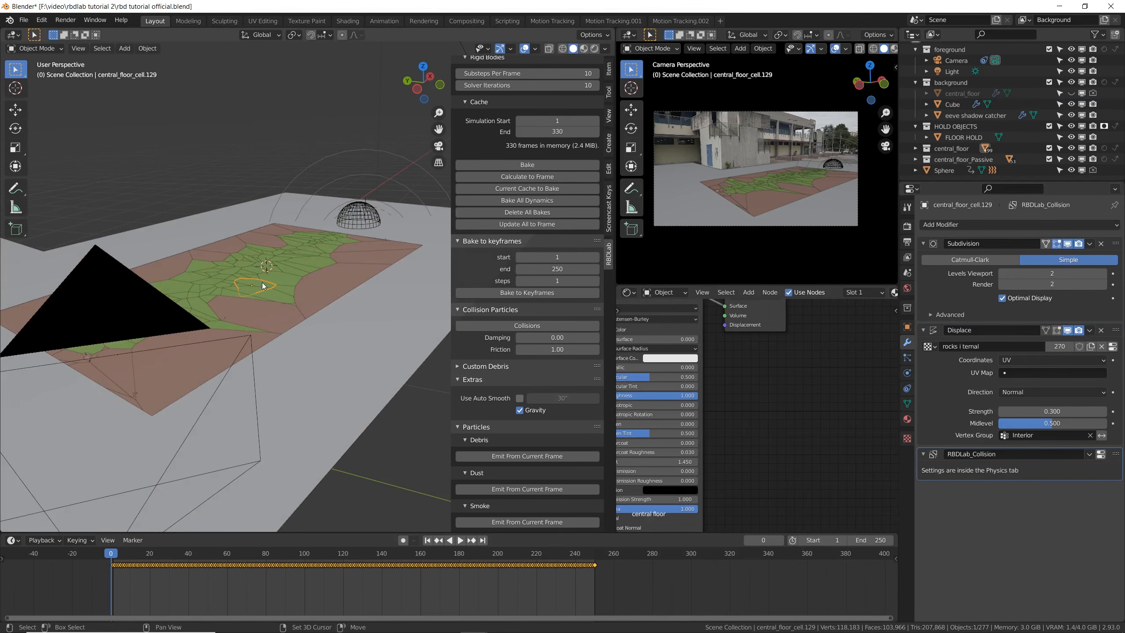
pyautogui.hotkey('shift', 'g')
pyautogui.click(264, 284)
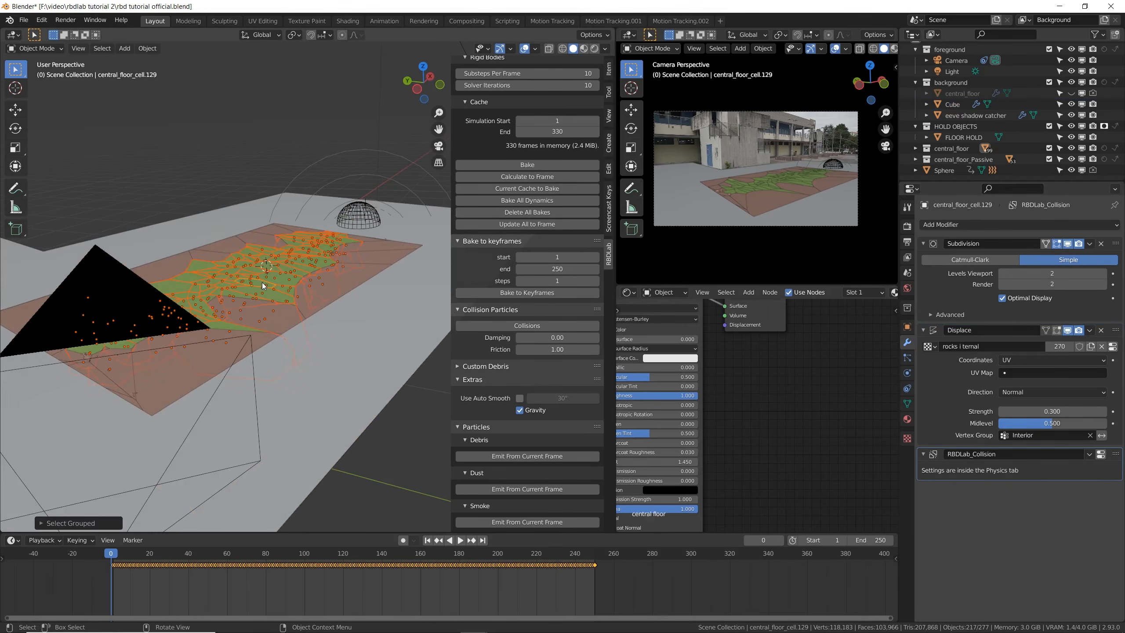
pyautogui.moveTo(304, 272); pyautogui.dragTo(286, 286, button='middle')
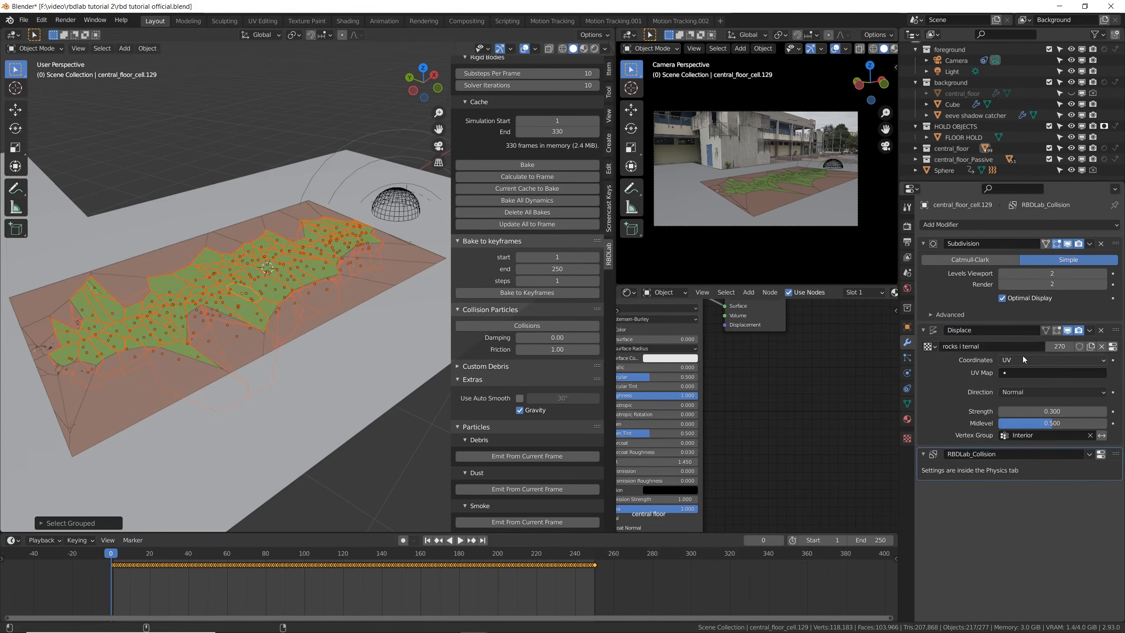
pyautogui.click(1068, 331)
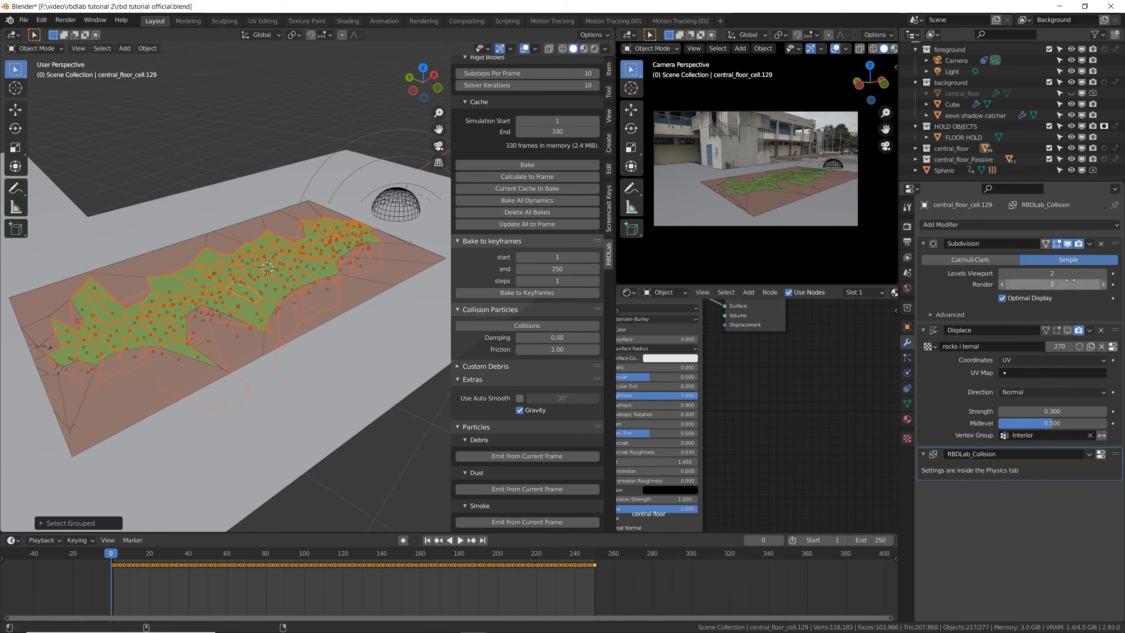
pyautogui.click(1068, 245)
pyautogui.hotkey('ctrl', 's')
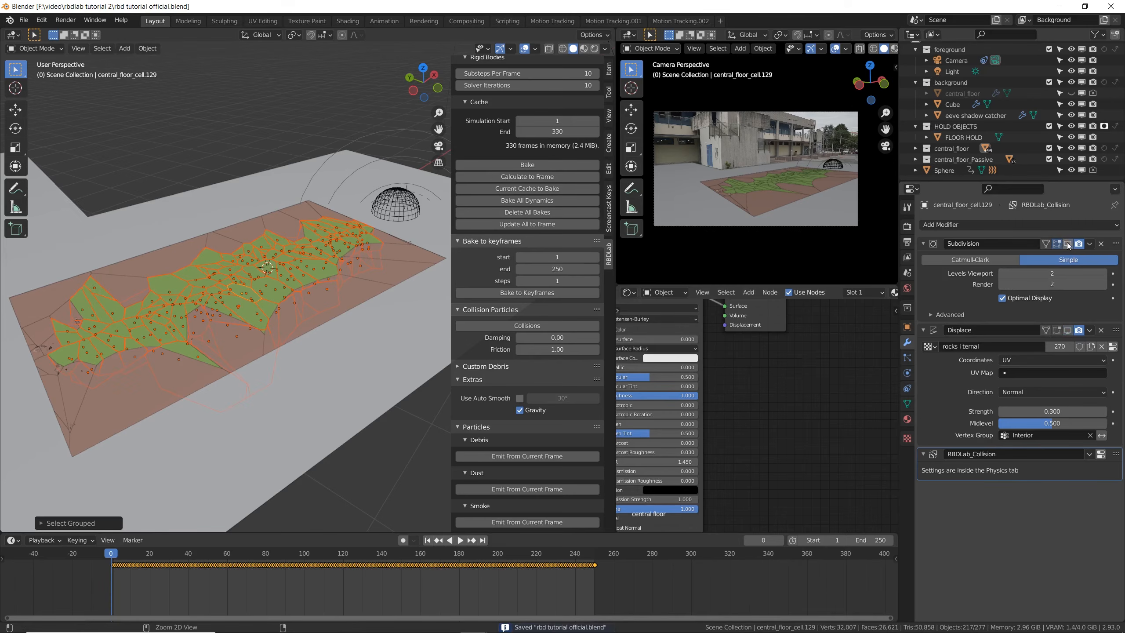
# - Render the current frame and examine the floor for fragments poking through the surface
pyautogui.moveTo(119, 402); pyautogui.dragTo(174, 361, button='middle')
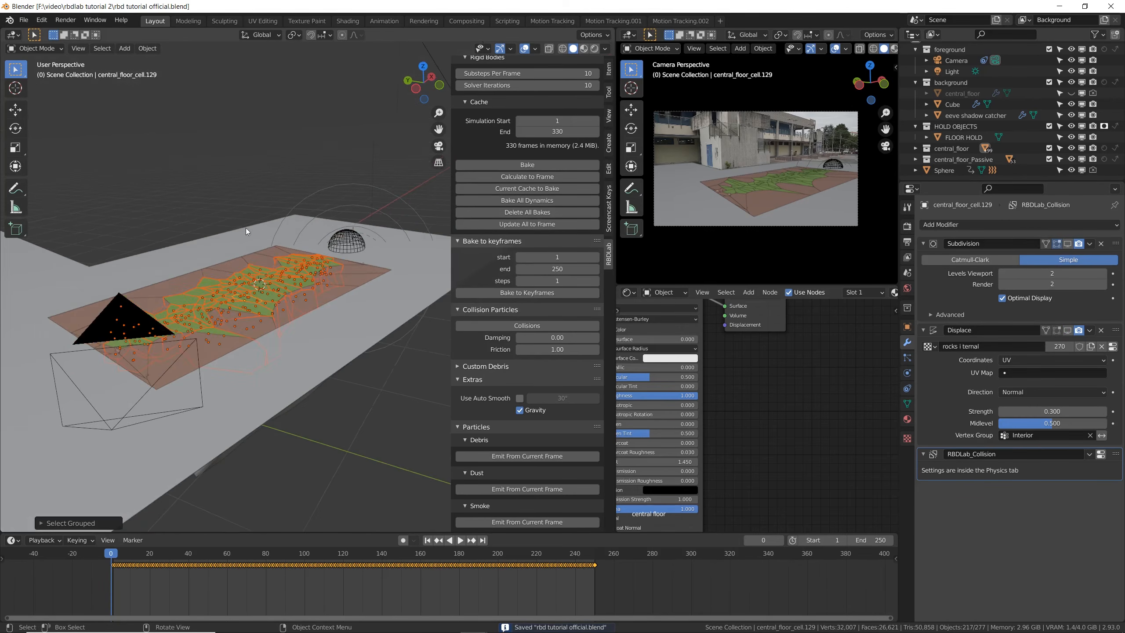
pyautogui.press('F12')
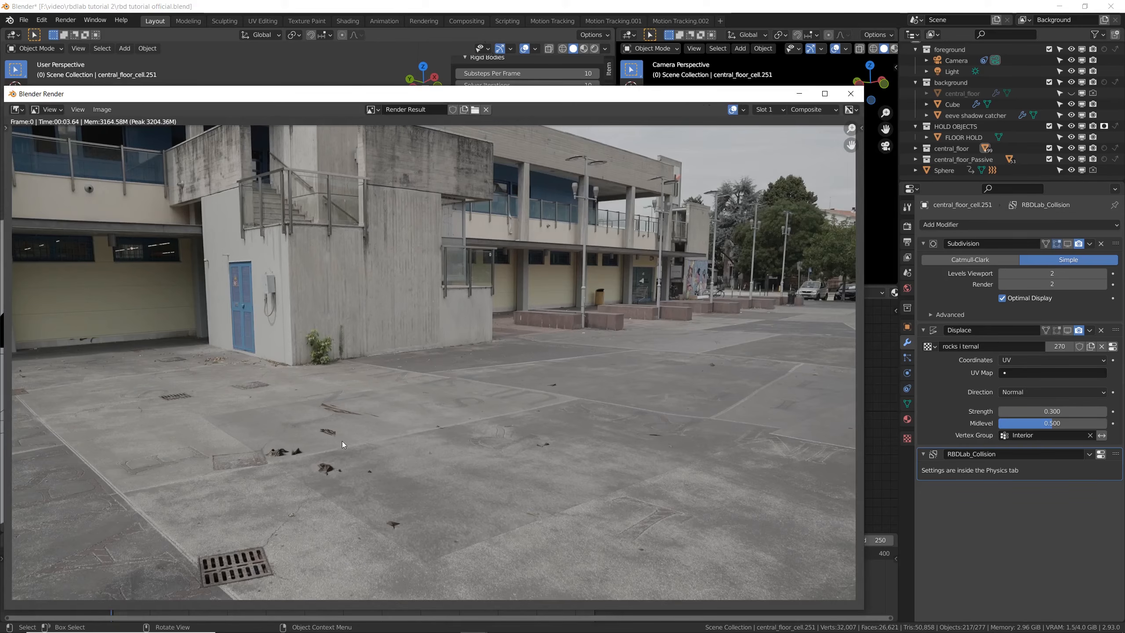
pyautogui.scroll(1, 313, 465)
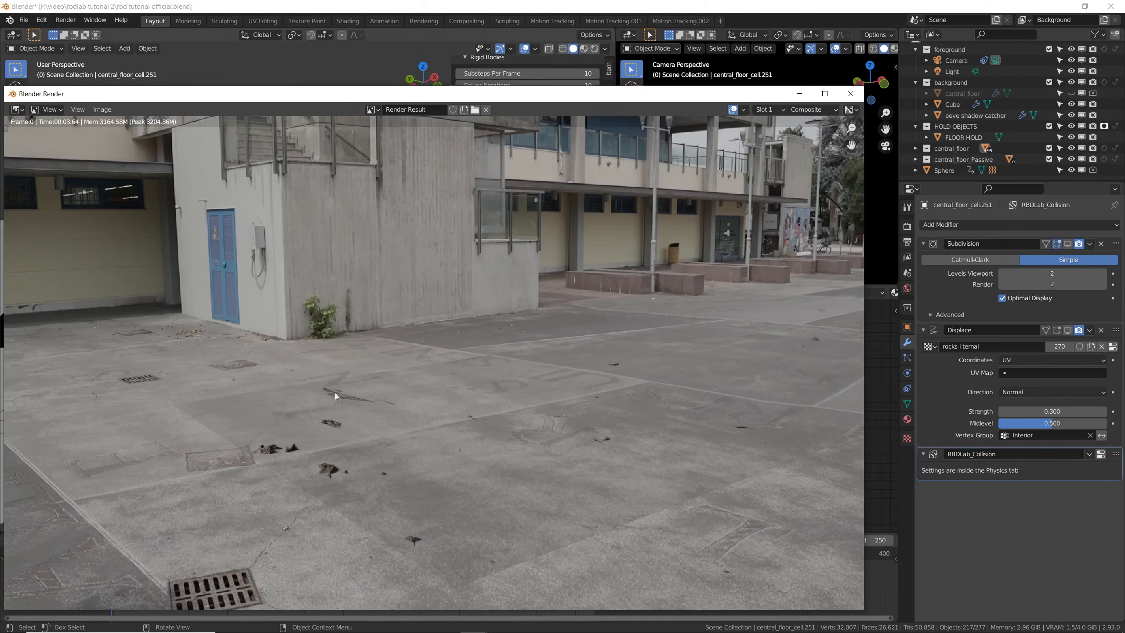
pyautogui.press('Escape')
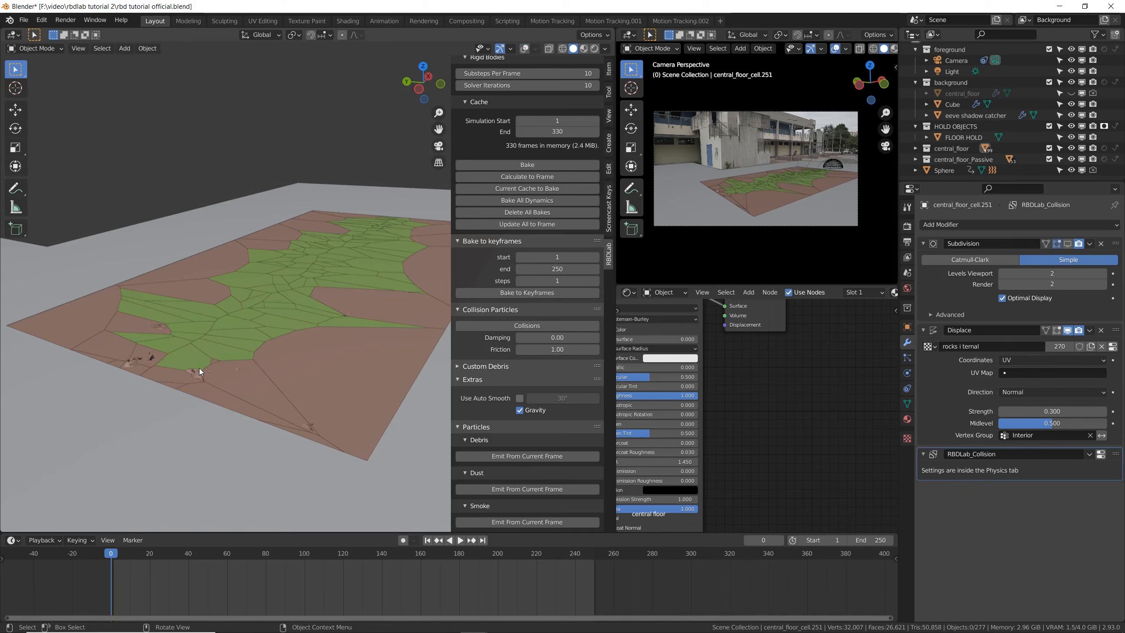
# - Set the Displace strength of the spiky edge fragment central_floor_cell.046 to 0.120 and lower it on central_floor_cell.107
pyautogui.scroll(4, 198, 368)
pyautogui.click(195, 386)
pyautogui.moveTo(196, 386); pyautogui.dragTo(146, 342, button='middle')
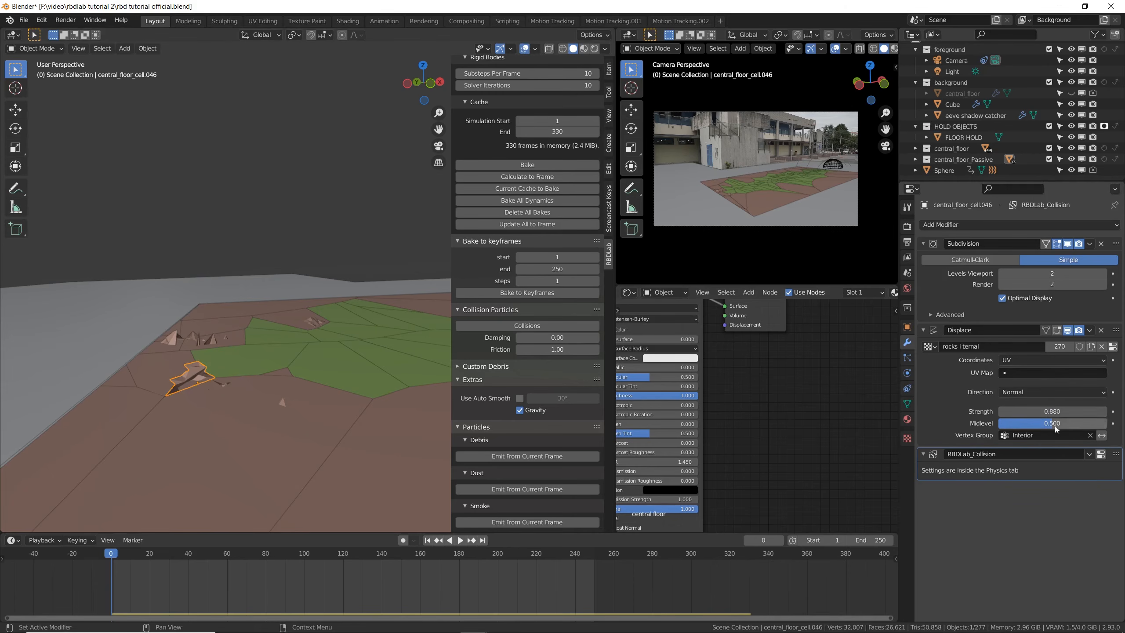
pyautogui.moveTo(1054, 411); pyautogui.dragTo(1024, 411)
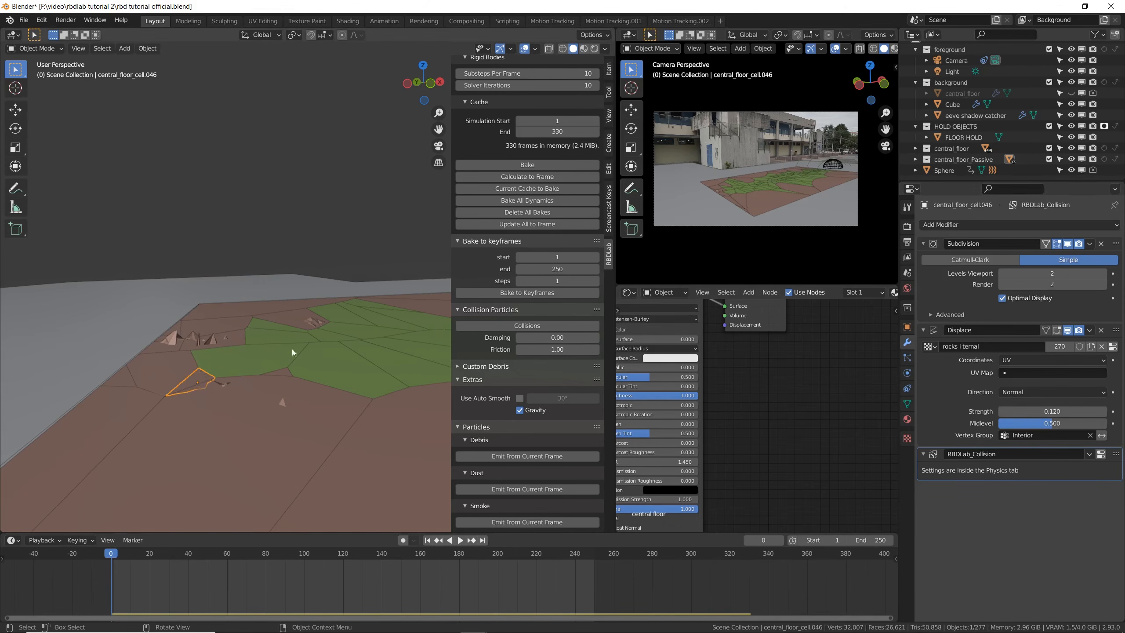
pyautogui.hotkey('ctrl', 'z')
pyautogui.click(213, 350)
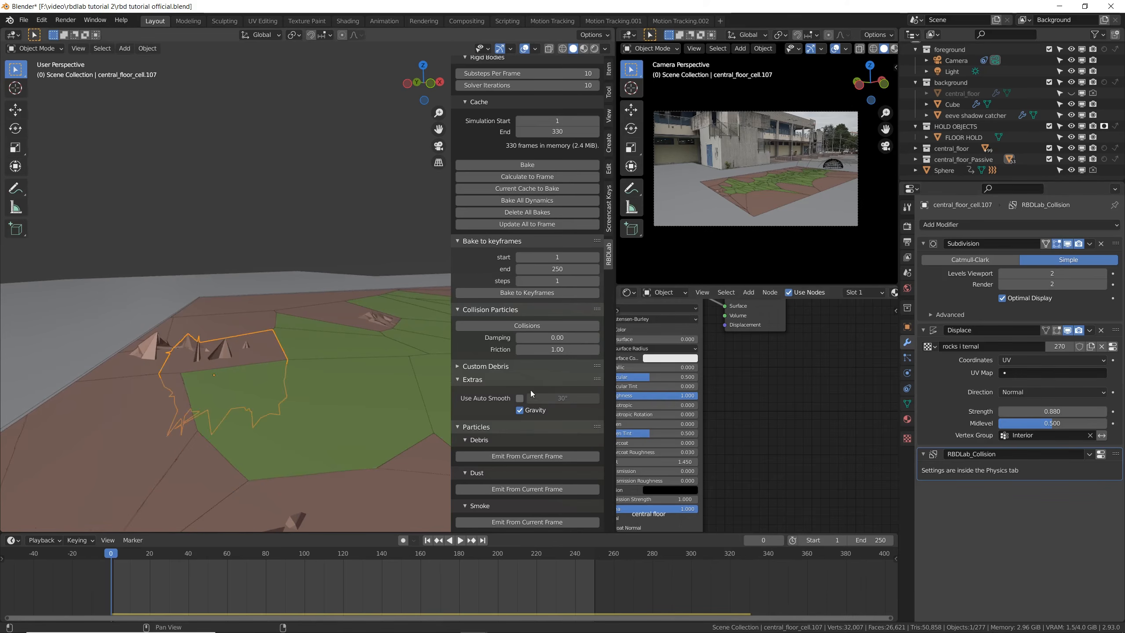
pyautogui.moveTo(1052, 411); pyautogui.dragTo(1019, 411)
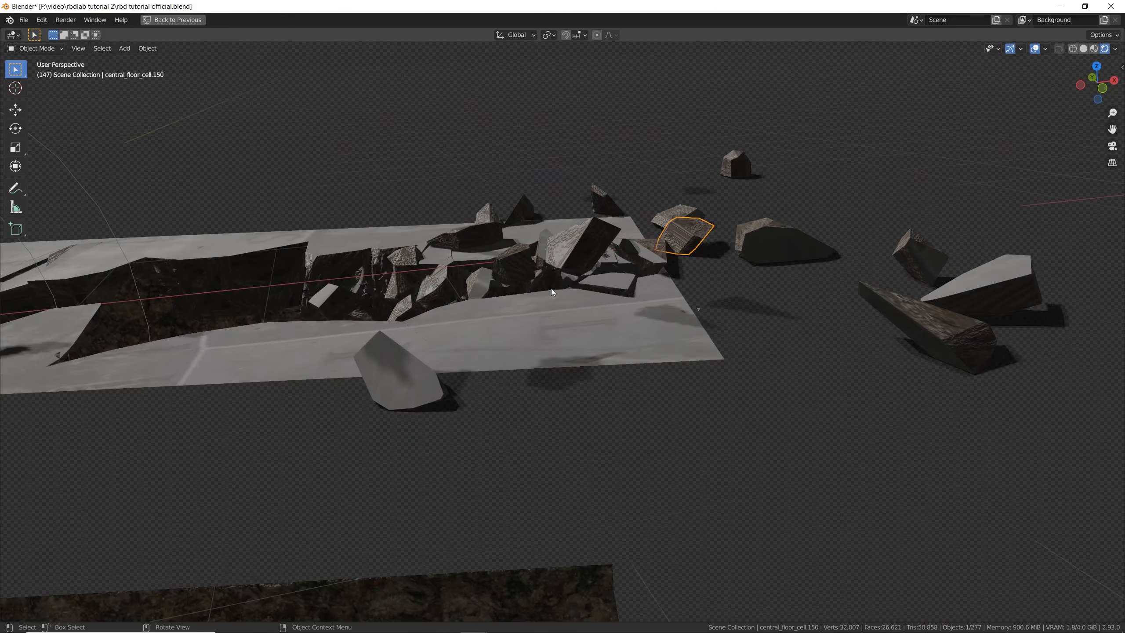
# - Select the face with the stretched rock texture on fragment central_floor_cell.150 and unwrap its UVs
pyautogui.moveTo(551, 289); pyautogui.dragTo(585, 304, button='middle')
pyautogui.scroll(6, 685, 231)
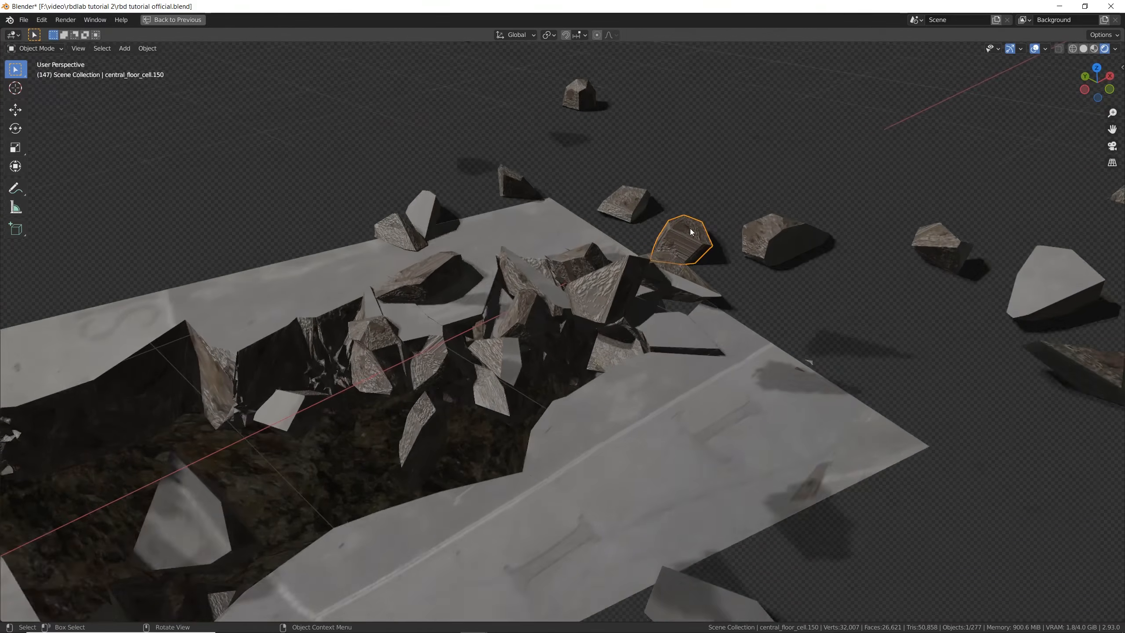
pyautogui.scroll(5, 700, 219)
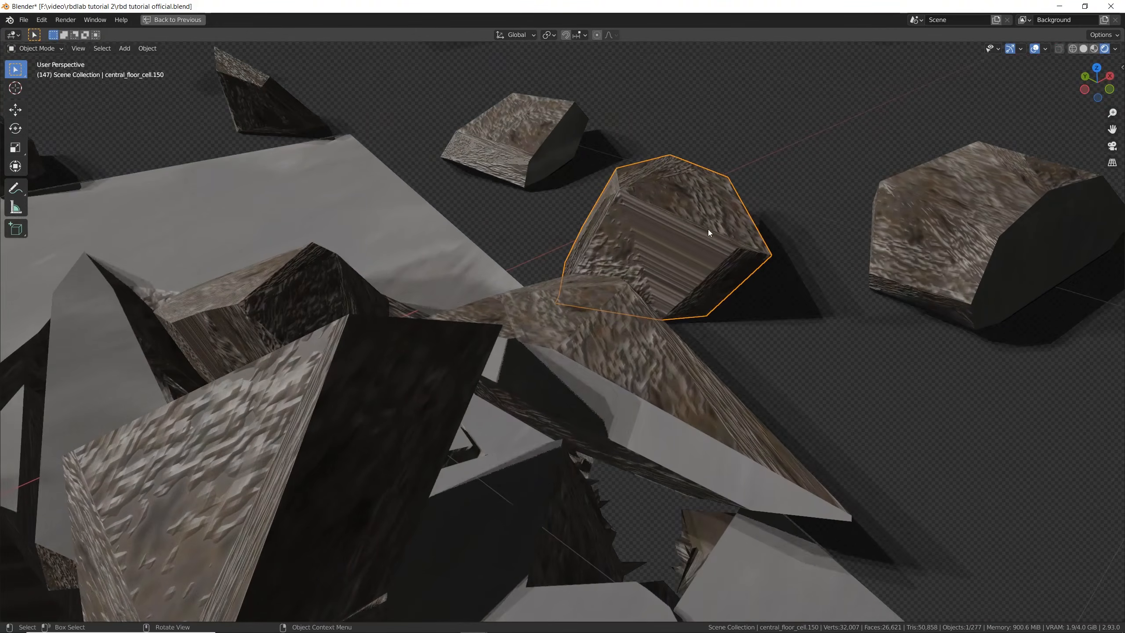
pyautogui.moveTo(709, 233)
pyautogui.mouseDown(button='middle')
pyautogui.moveTo(685, 207)
pyautogui.moveTo(702, 212)
pyautogui.mouseUp(button='middle')
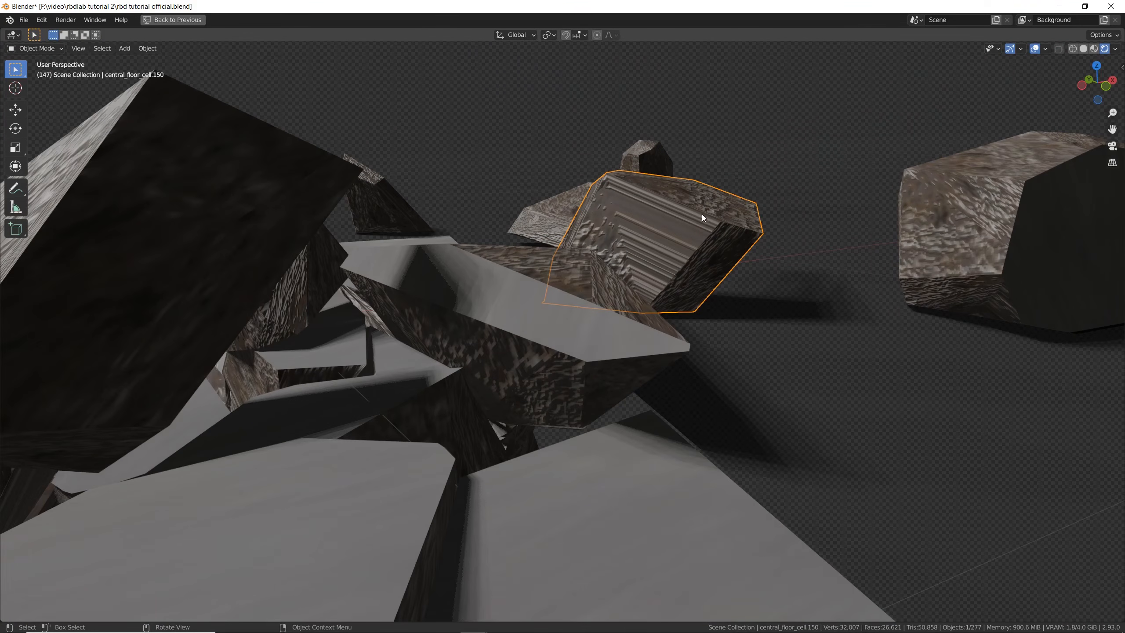
pyautogui.press('Tab')
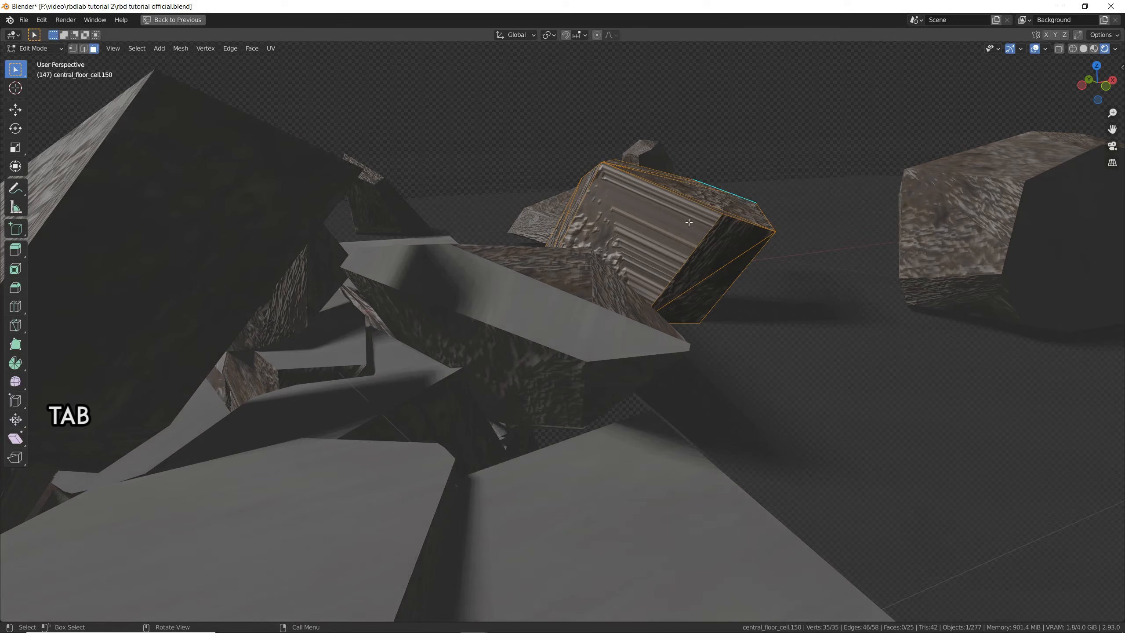
pyautogui.press('c')
pyautogui.click(652, 232)
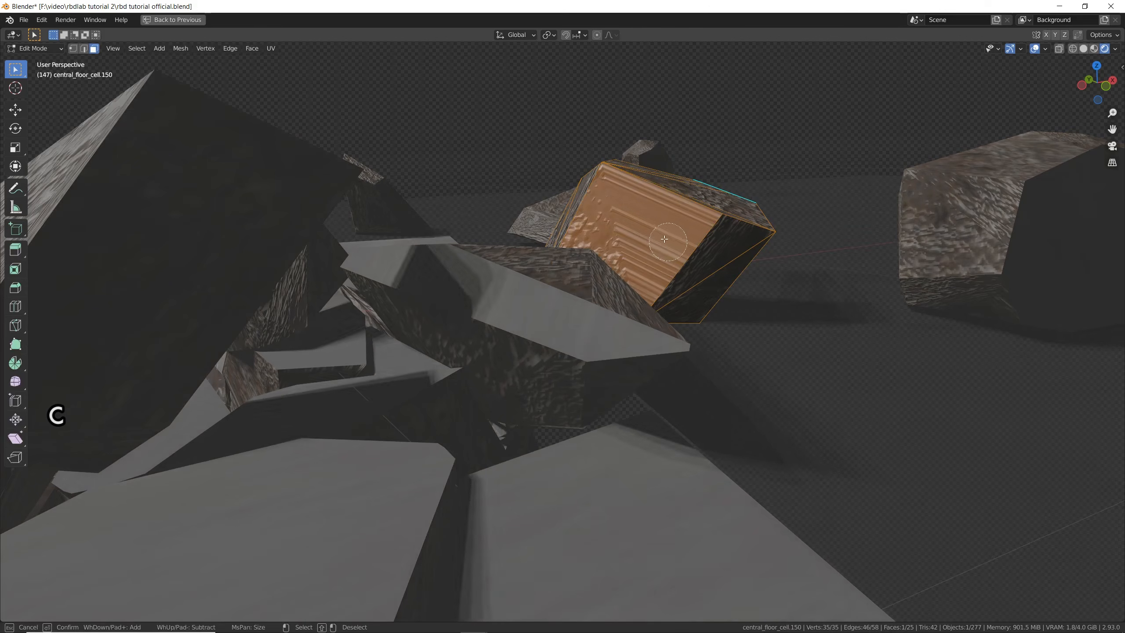
pyautogui.rightClick(657, 257)
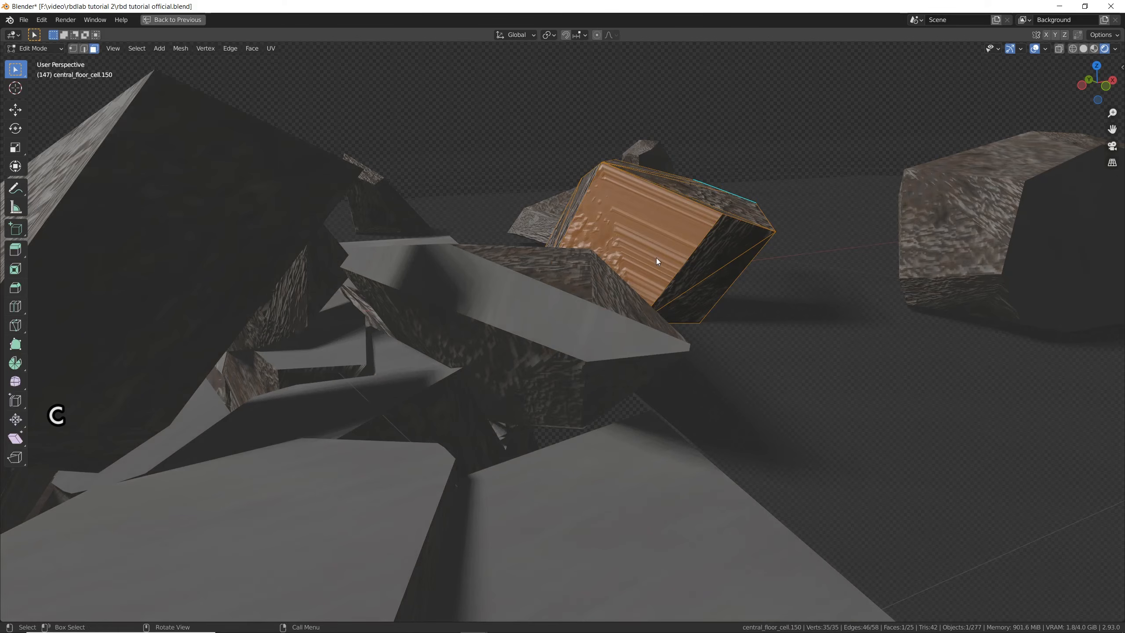
pyautogui.press('u')
pyautogui.click(656, 257)
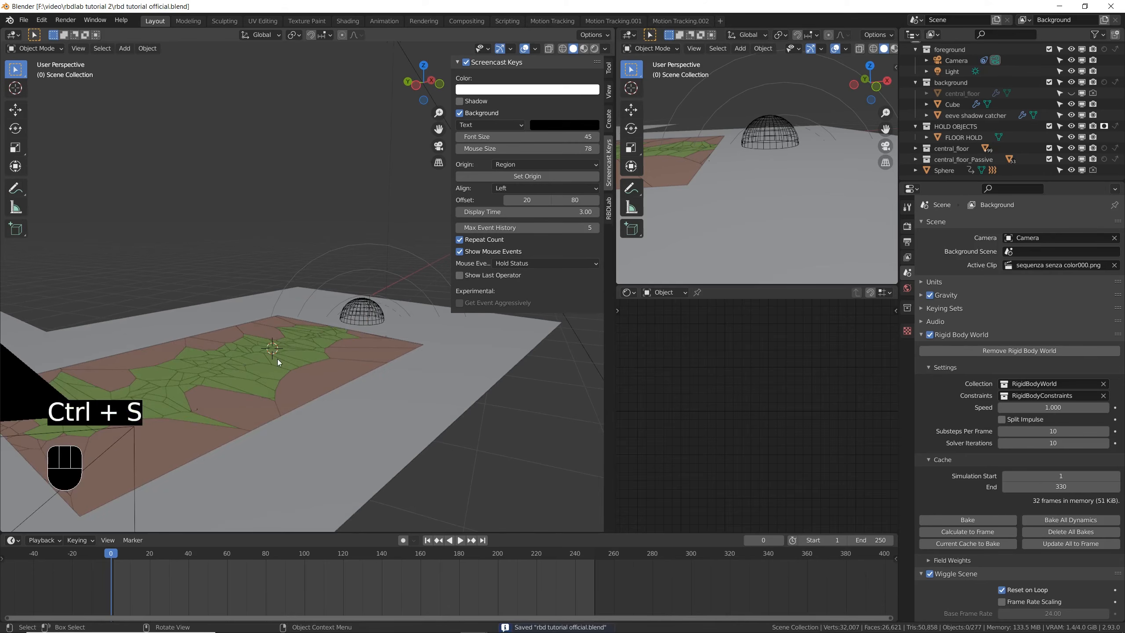
# - Make the background collection active and add a UV sphere to it in the top view
pyautogui.press('KP_7')
pyautogui.keyDown('shift'); pyautogui.moveTo(171, 315); pyautogui.dragTo(235, 346, button='middle'); pyautogui.keyUp('shift')
pyautogui.scroll(3, 227, 391)
pyautogui.scroll(-1, 226, 391)
pyautogui.click(955, 83)
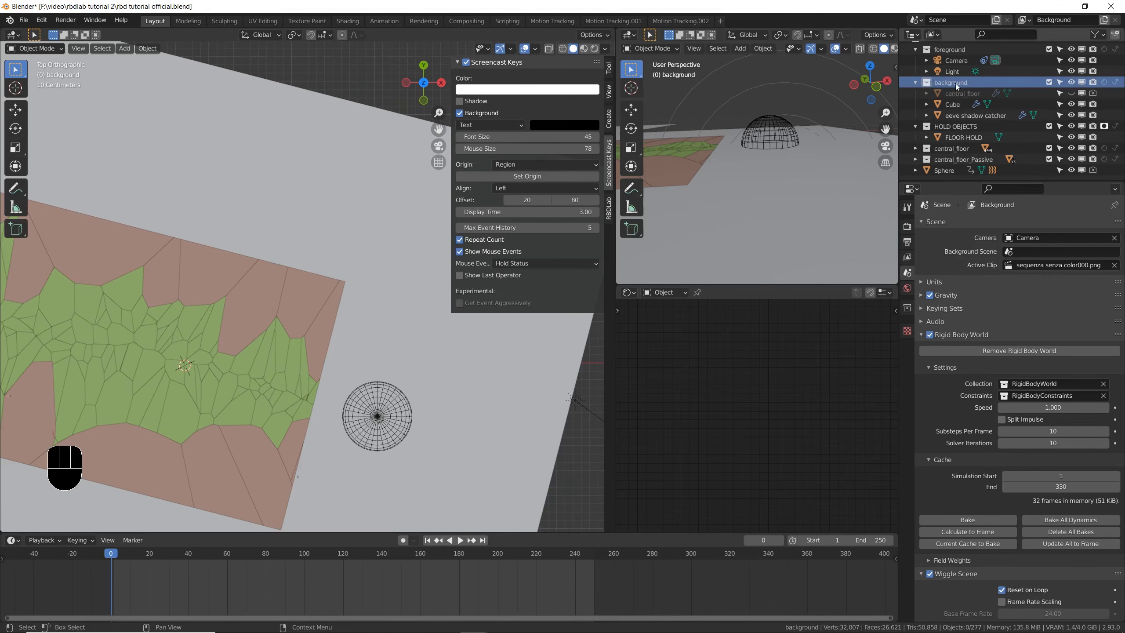
pyautogui.keyDown('shift'); pyautogui.moveTo(207, 360); pyautogui.dragTo(223, 327, button='middle'); pyautogui.keyUp('shift')
pyautogui.scroll(3, 208, 331)
pyautogui.hotkey('shift', 'a')
pyautogui.moveTo(207, 331)
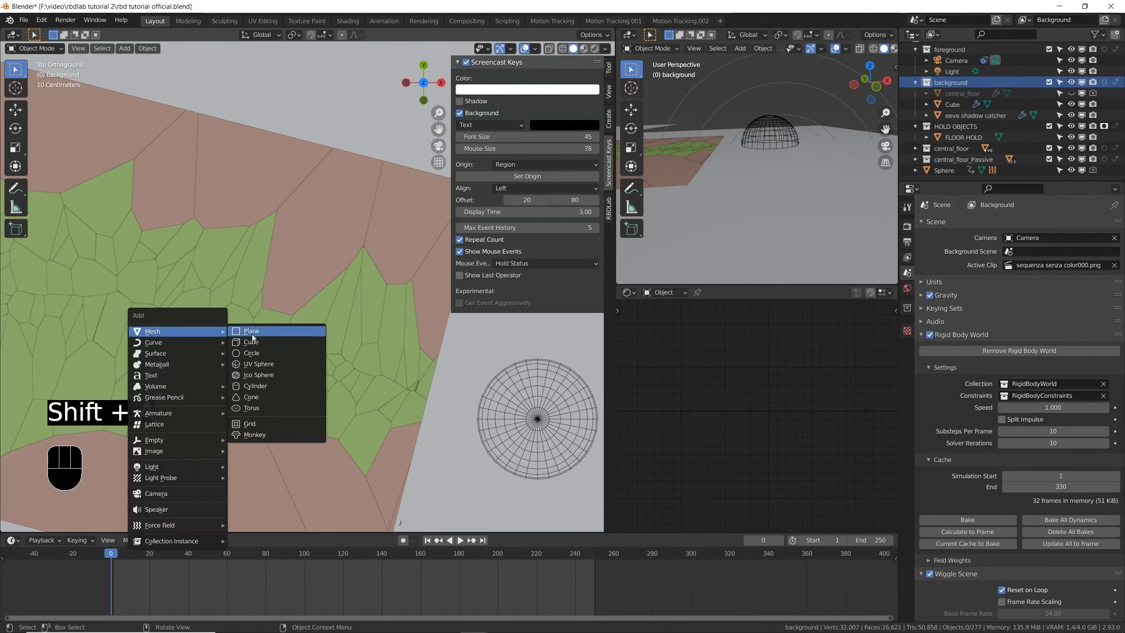
pyautogui.click(250, 364)
# - Scale the new sphere down to about the wireframe sphere's size and place it just beyond that sphere in the top view
pyautogui.press('s')
pyautogui.click(226, 334)
pyautogui.press('g')
pyautogui.click(499, 412)
pyautogui.keyDown('shift'); pyautogui.moveTo(501, 398); pyautogui.dragTo(271, 317, button='middle'); pyautogui.keyUp('shift')
pyautogui.press('g')
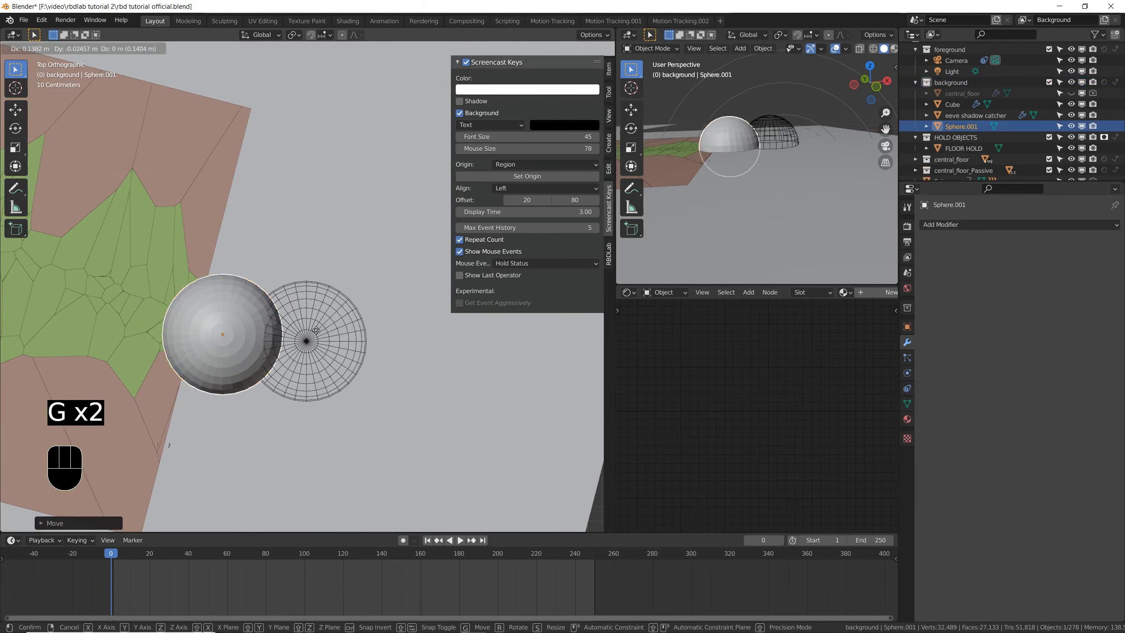
pyautogui.click(424, 388)
# - Lower the new sphere below floor level in the front view and flatten it along Z to roughly half its height
pyautogui.press('KP_3')
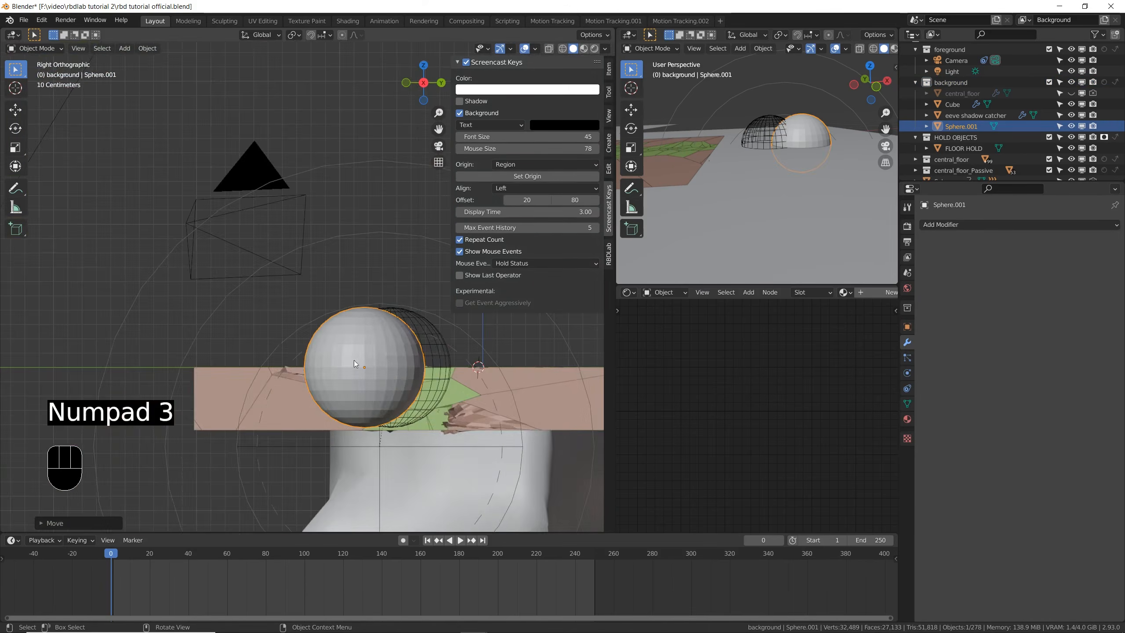
pyautogui.press('KP_1')
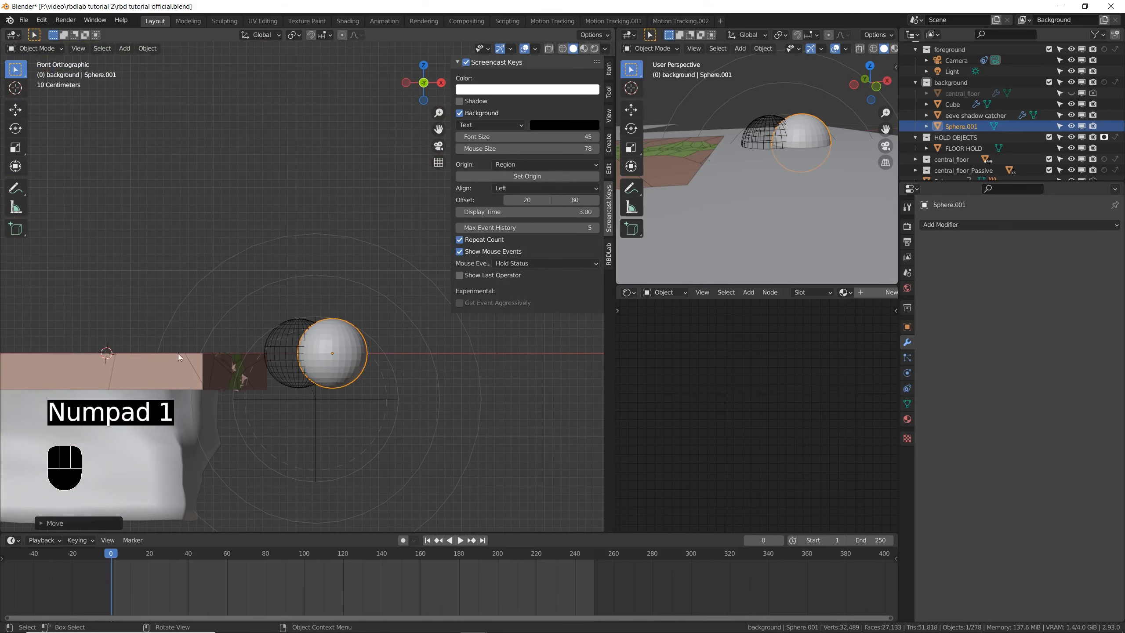
pyautogui.press('g')
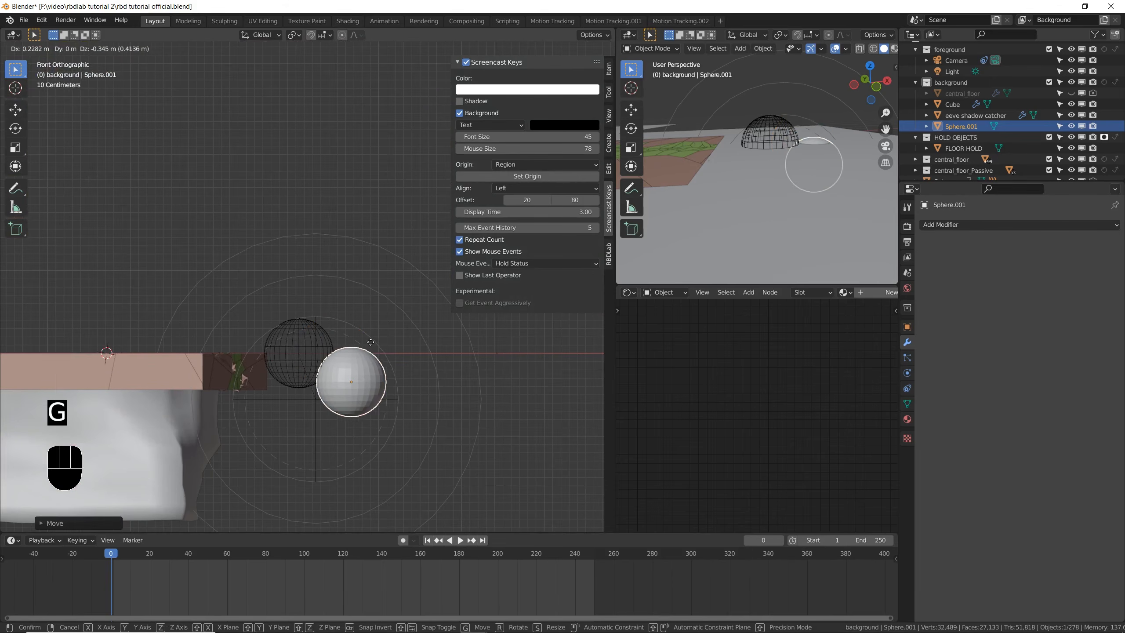
pyautogui.press('s')
pyautogui.press('z')
pyautogui.click(354, 272)
# - Delete the faces of the flattened sphere's lower half, selecting through the mesh, to leave an open dome
pyautogui.press('Tab')
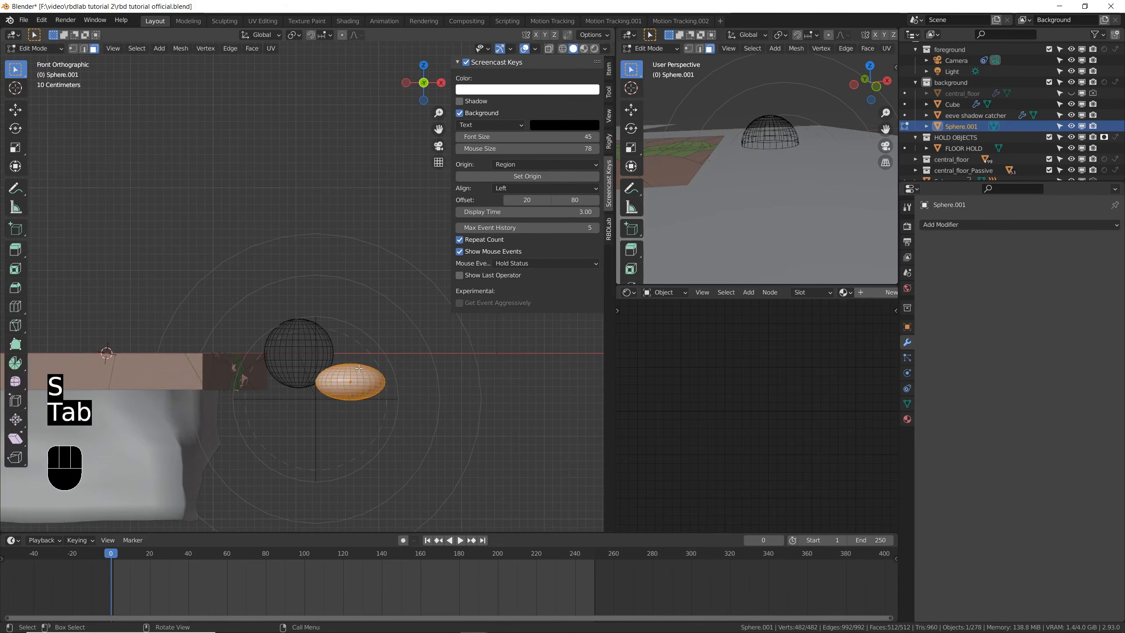
pyautogui.click(550, 50)
pyautogui.scroll(6, 345, 397)
pyautogui.click(289, 447)
pyautogui.press('b')
pyautogui.moveTo(223, 436); pyautogui.dragTo(547, 326)
pyautogui.press('x')
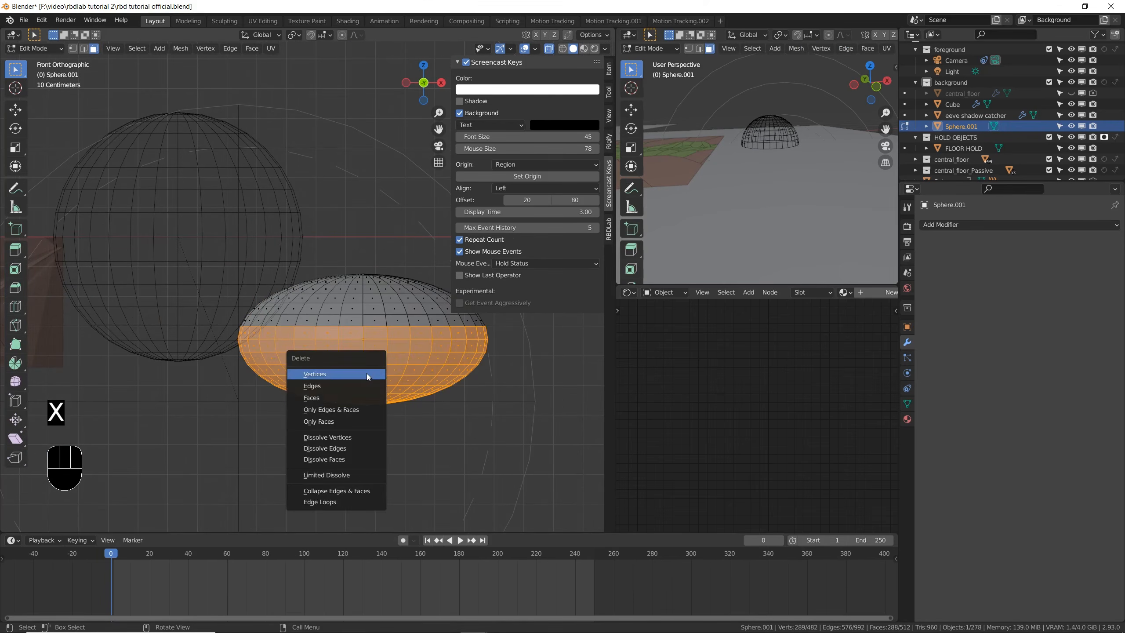
pyautogui.click(374, 398)
pyautogui.press('Tab')
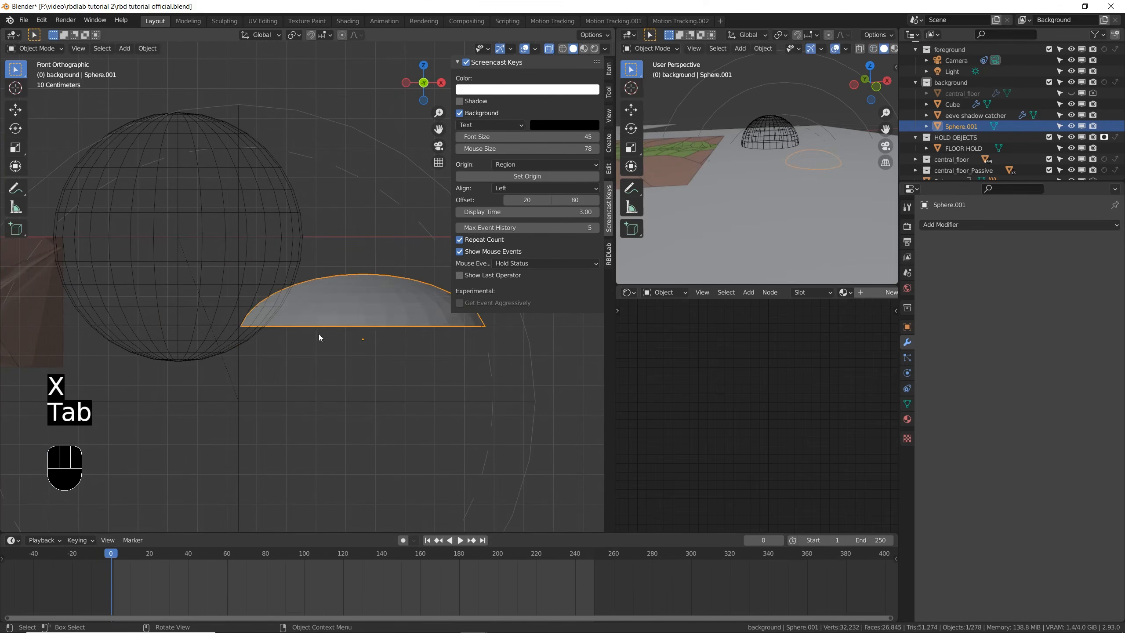
# - Apply the dome's scale and save the file
pyautogui.scroll(-5, 328, 337)
pyautogui.hotkey('ctrl', 'a')
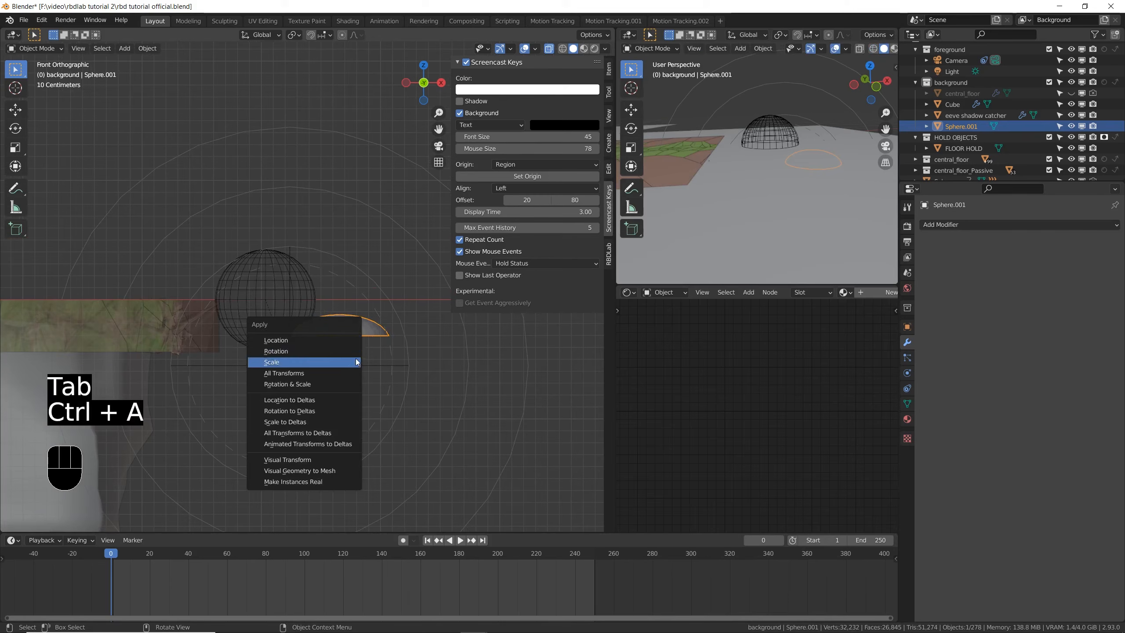
pyautogui.click(356, 360)
pyautogui.hotkey('ctrl', 's')
pyautogui.hotkey('ctrl', 's')
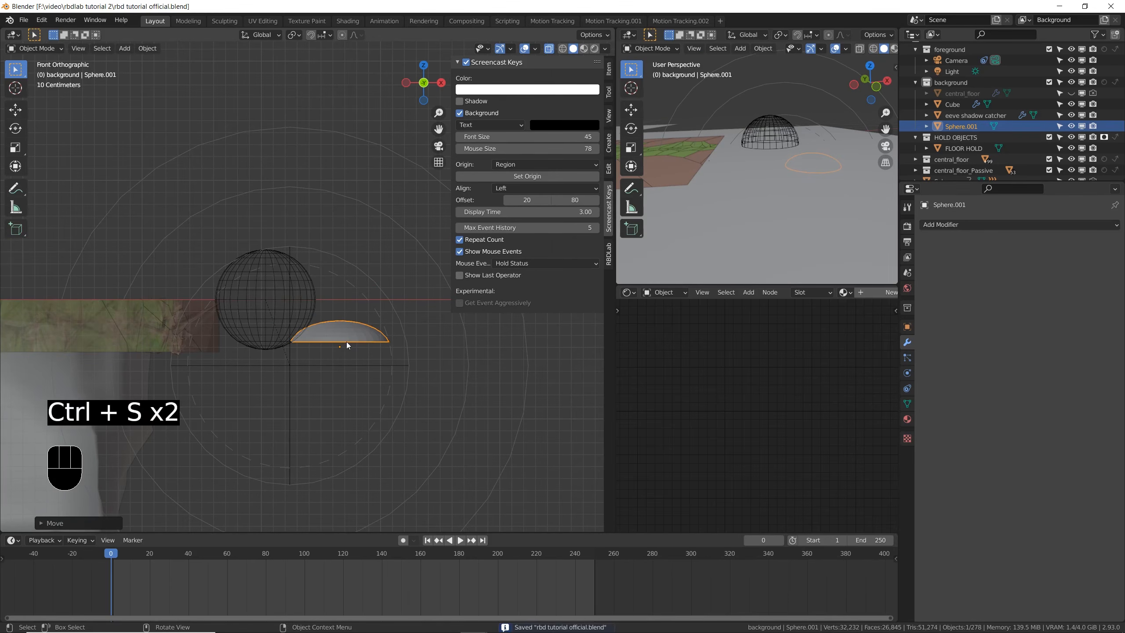
# - Parent the dome to the wireframe sphere as an object, clear the selection and save the file
pyautogui.keyDown('shift'); pyautogui.click(306, 289); pyautogui.keyUp('shift')
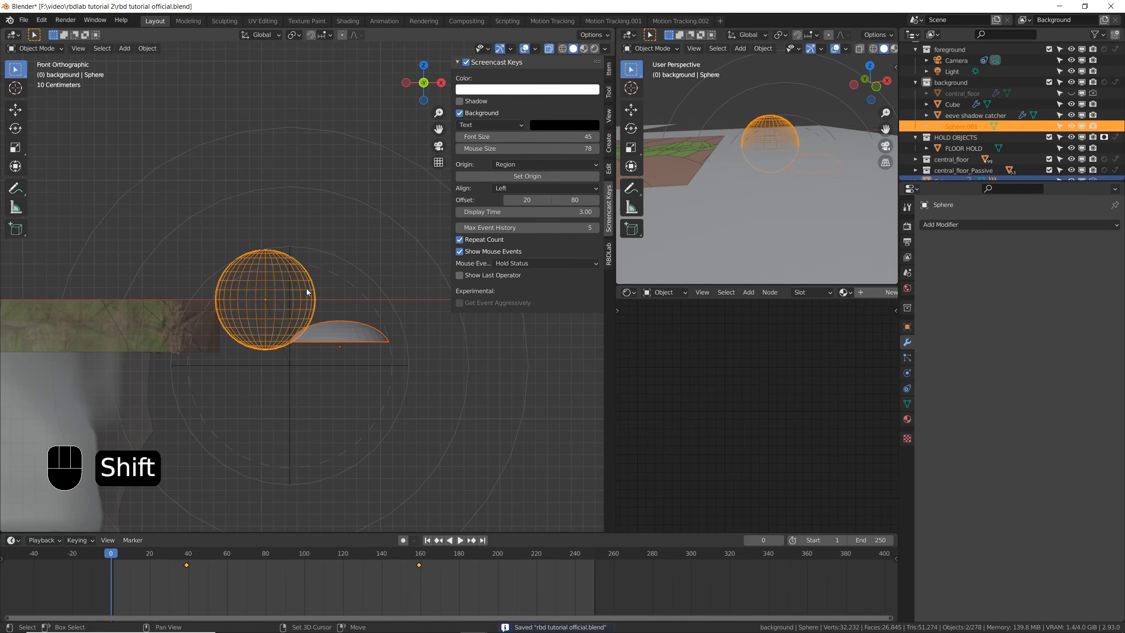
pyautogui.hotkey('ctrl', 'p')
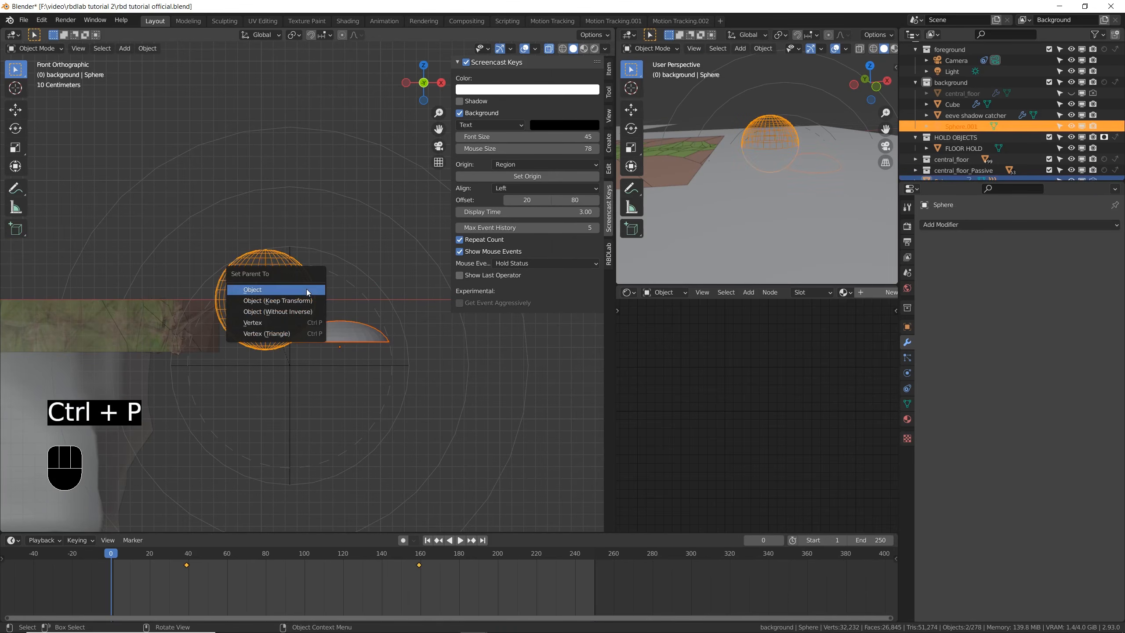
pyautogui.click(308, 292)
pyautogui.click(375, 114)
pyautogui.hotkey('ctrl', 's')
# - Play the animation to check the dome's motion with the sphere, return to frame 0 and turn off X-ray
pyautogui.press('space')
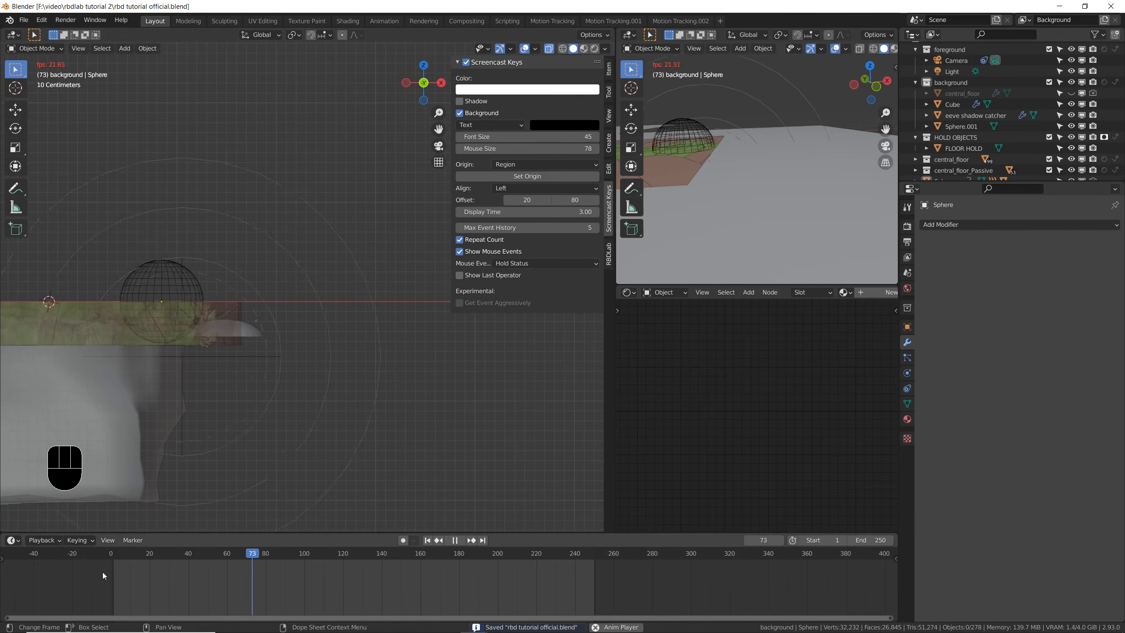
pyautogui.press('space')
pyautogui.click(95, 552)
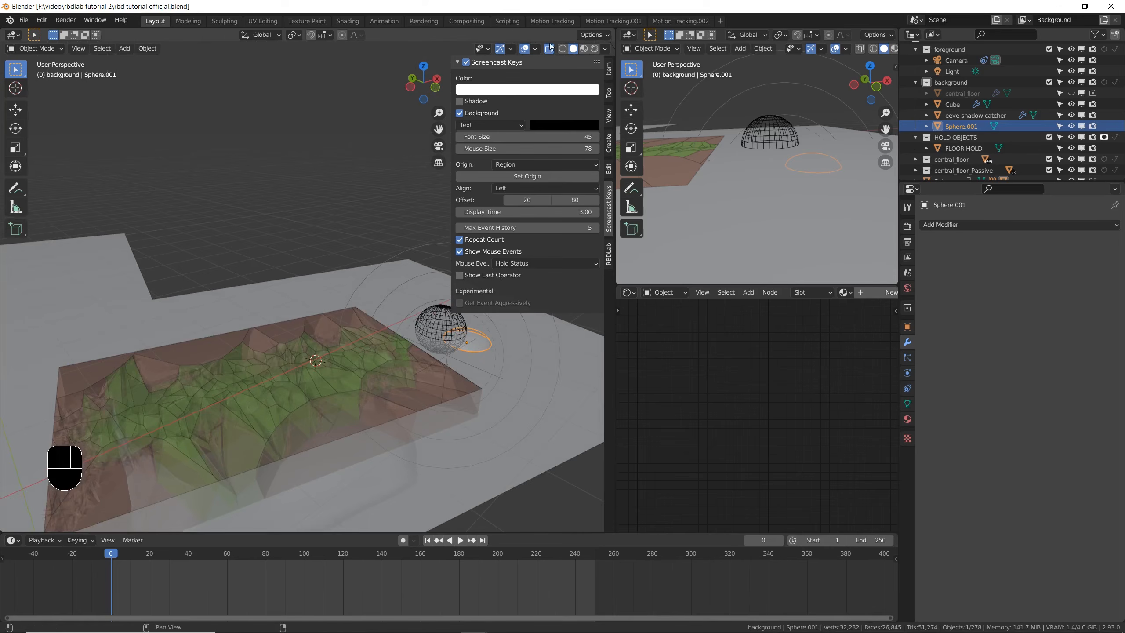
pyautogui.click(550, 47)
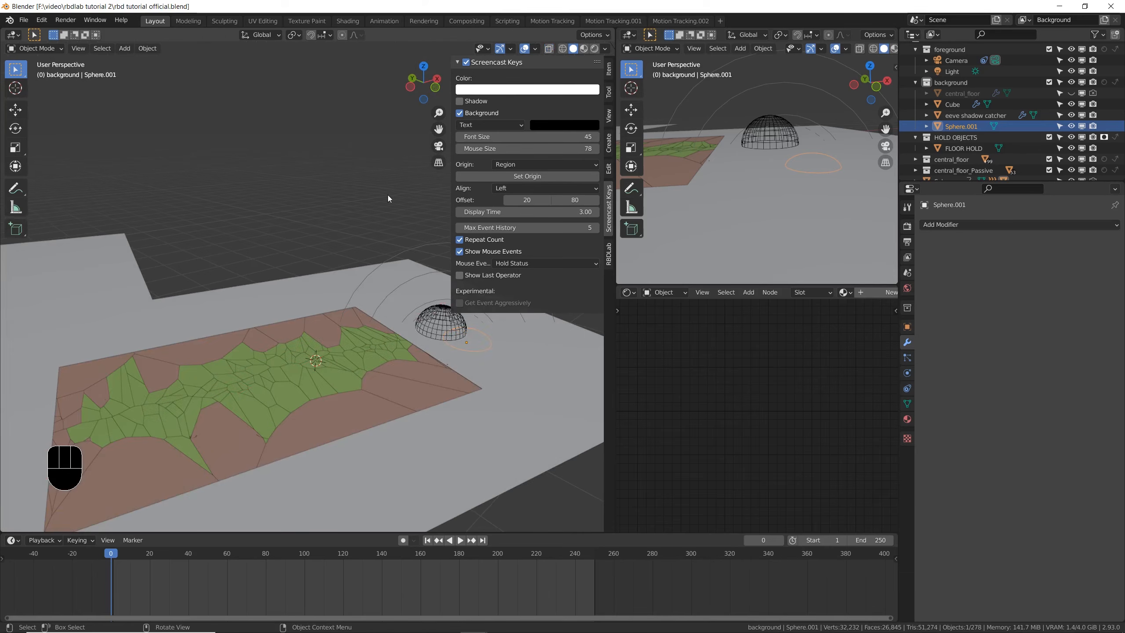
pyautogui.click(387, 196)
# - Examine RBDLab's collision, debris, dust and smoke particle options together with the fractured floor
pyautogui.click(609, 256)
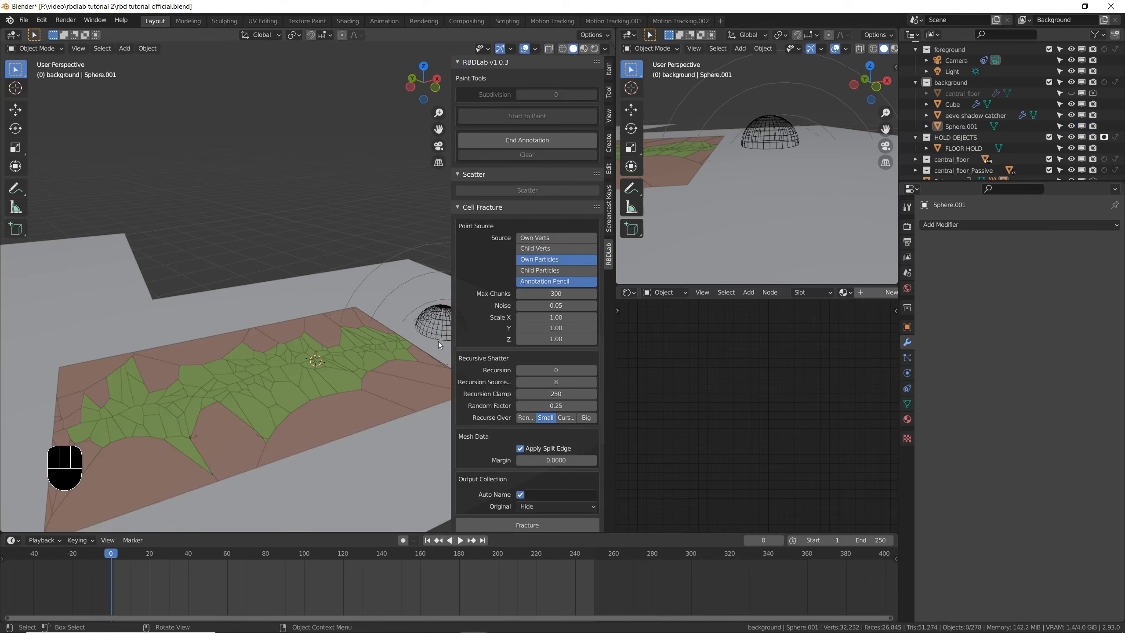
pyautogui.scroll(-20, 485, 323)
pyautogui.scroll(-4, 491, 339)
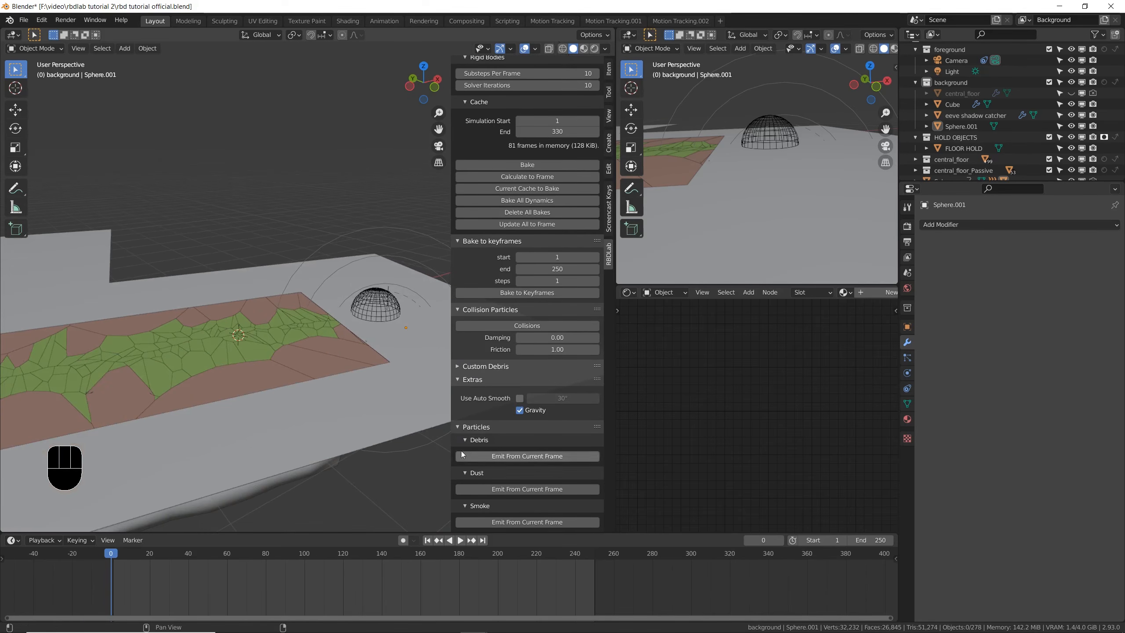
pyautogui.moveTo(394, 365); pyautogui.dragTo(408, 308, button='middle')
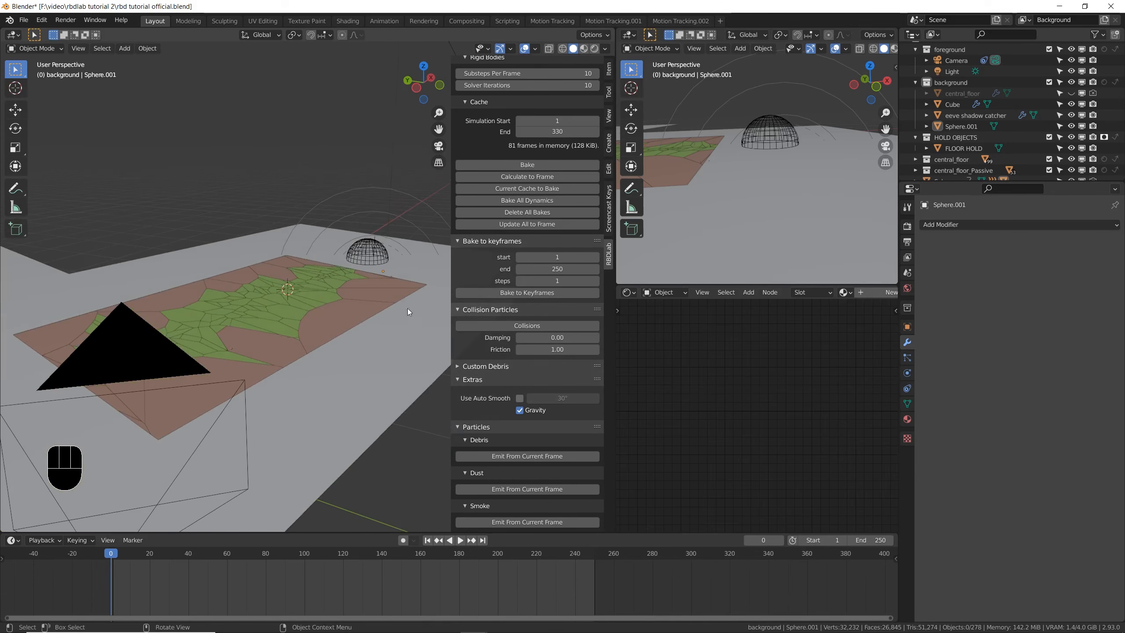
pyautogui.moveTo(280, 347); pyautogui.dragTo(301, 329, button='middle')
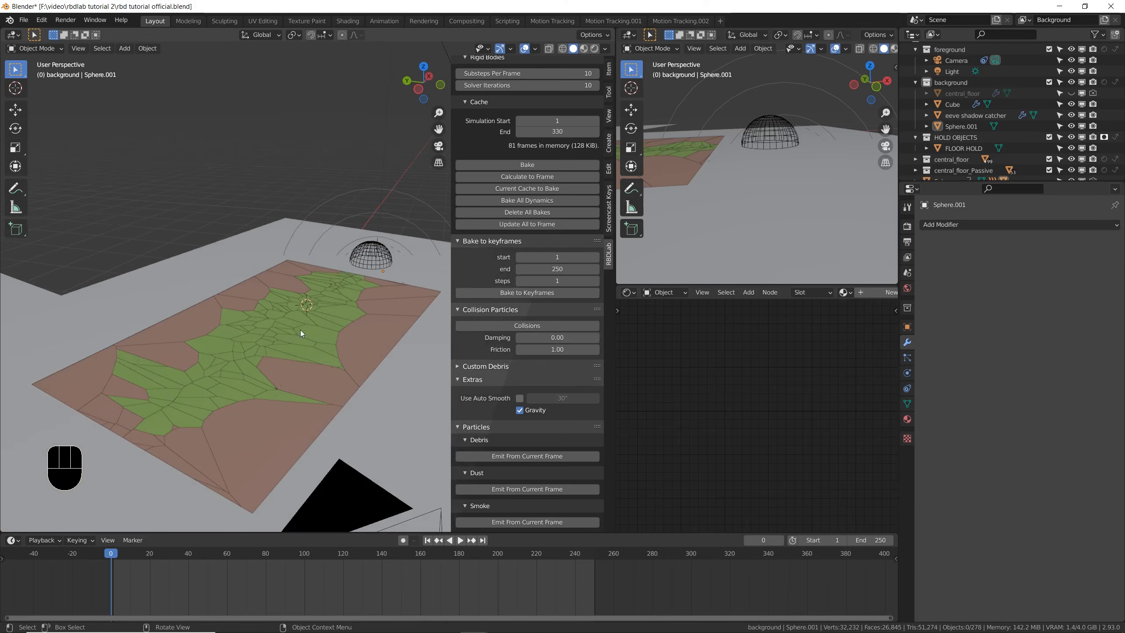
pyautogui.scroll(15, 466, 355)
pyautogui.scroll(3, 466, 356)
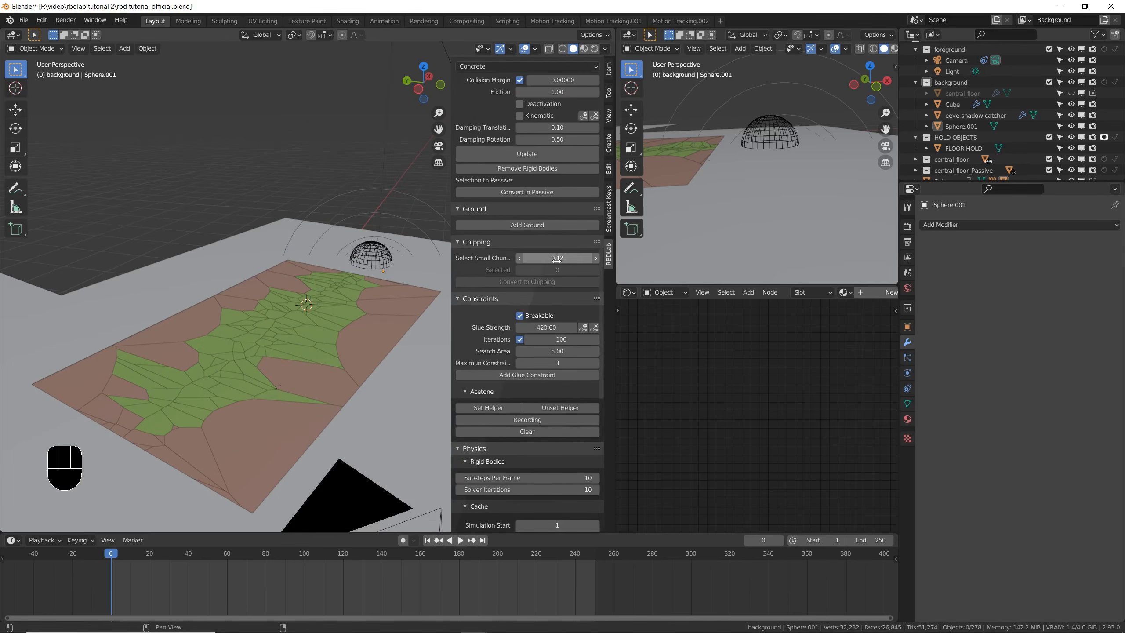
# - Set RBDLab's target collection to central_floor in place of the passive fragments
pyautogui.moveTo(546, 259)
pyautogui.keyDown('shift'); pyautogui.mouseDown()
pyautogui.moveTo(568, 258)
pyautogui.moveTo(558, 259)
pyautogui.mouseUp(); pyautogui.keyUp('shift')
pyautogui.scroll(20, 482, 241)
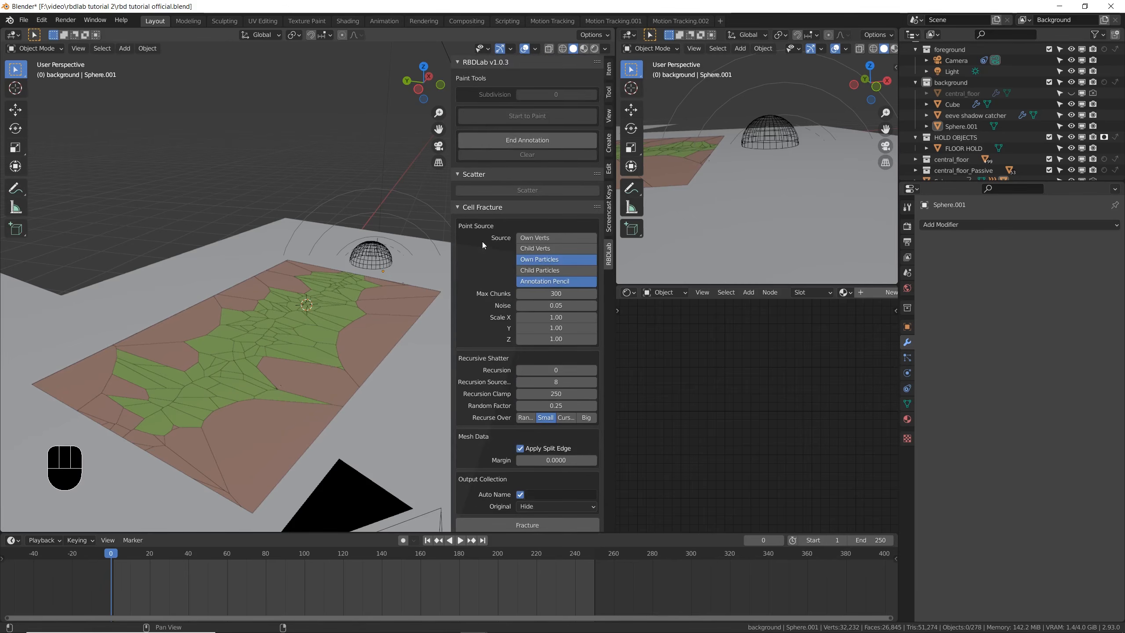
pyautogui.scroll(-1, 471, 255)
pyautogui.scroll(-5, 496, 431)
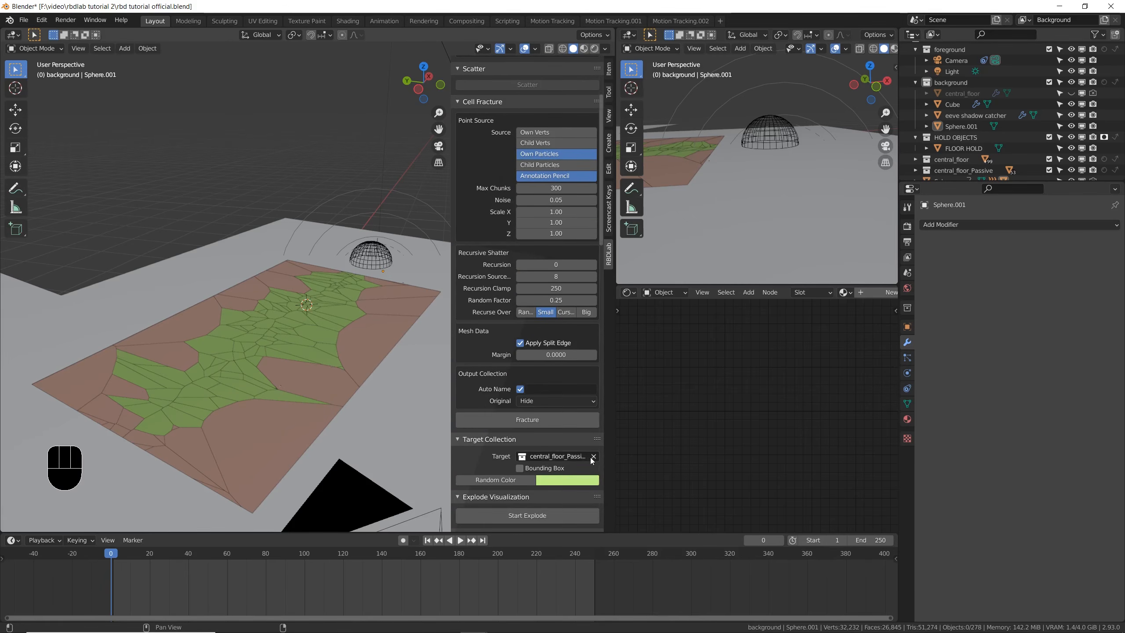
pyautogui.click(594, 456)
pyautogui.click(569, 458)
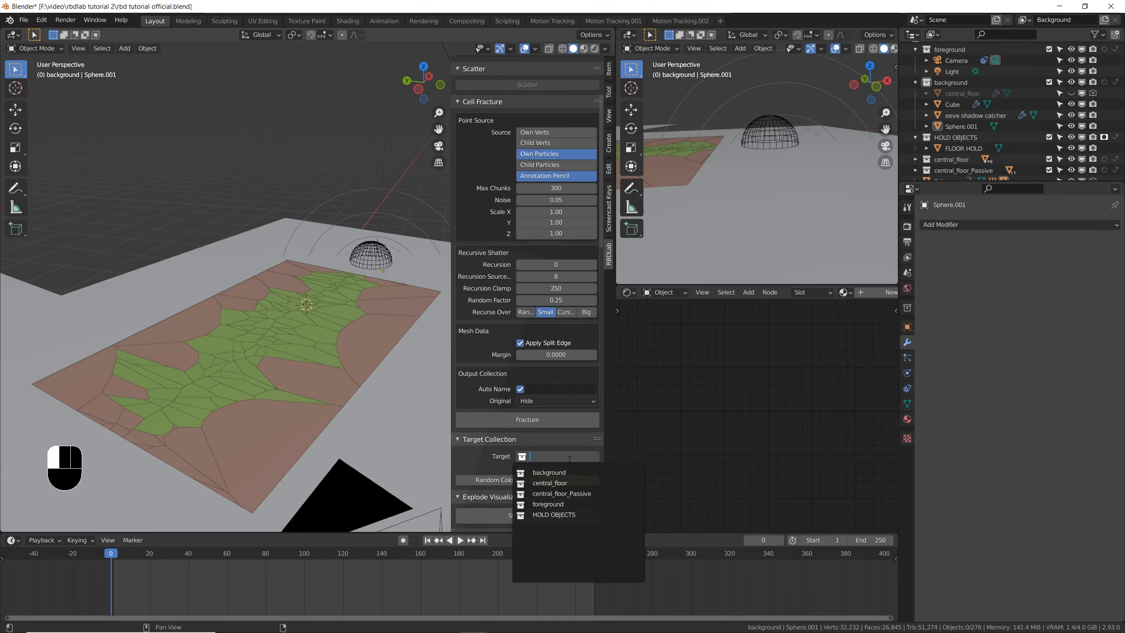
pyautogui.click(567, 483)
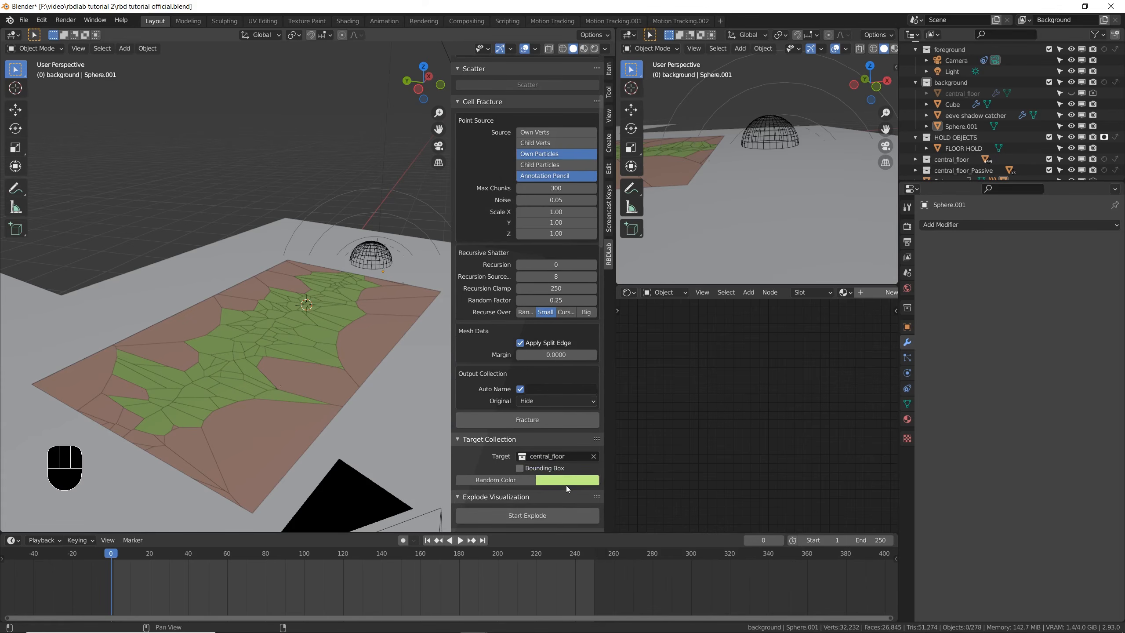
# - Select the floor's smallest fragments with a small-chunk threshold of 3.79 and save the file
pyautogui.scroll(-10, 501, 447)
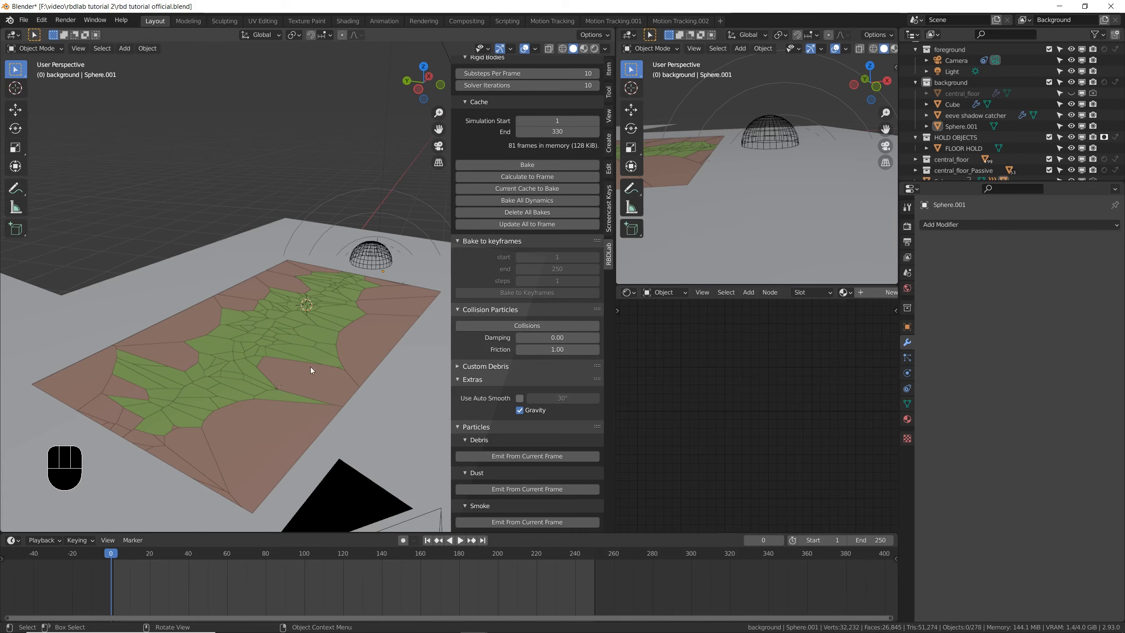
pyautogui.scroll(10, 496, 327)
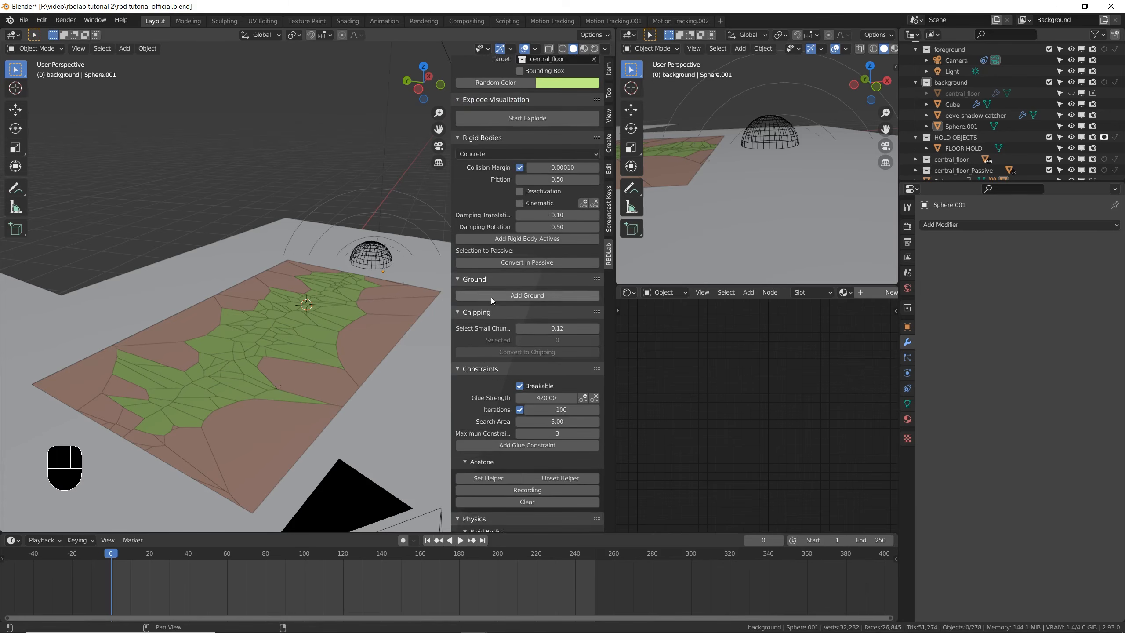
pyautogui.keyDown('shift'); pyautogui.moveTo(549, 327); pyautogui.dragTo(628, 328); pyautogui.keyUp('shift')
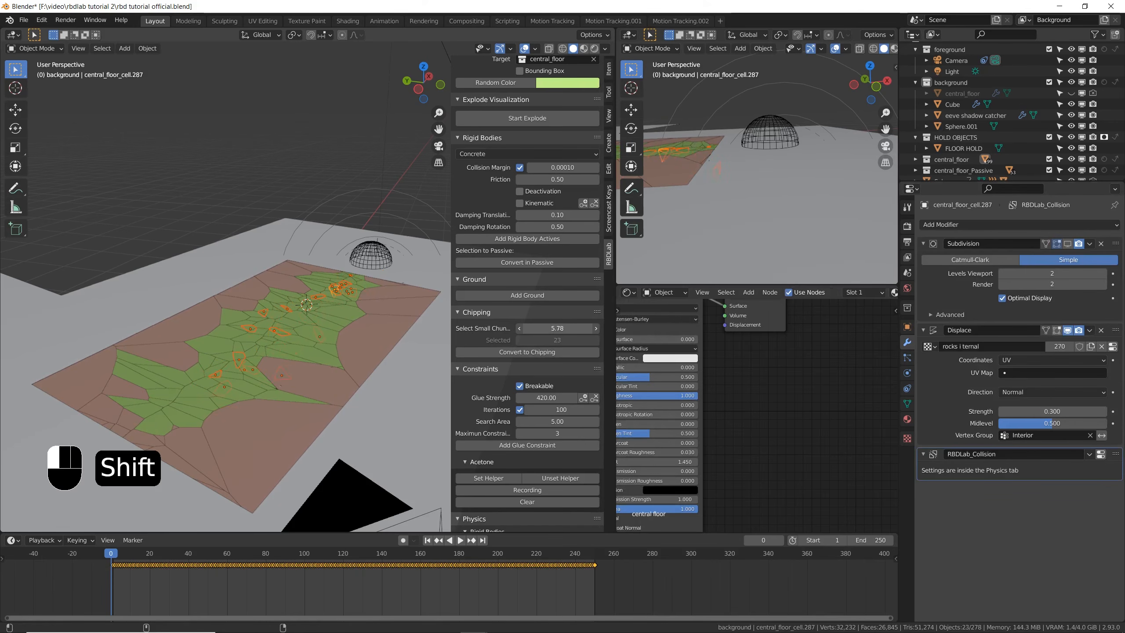
pyautogui.keyDown('shift'); pyautogui.moveTo(629, 328); pyautogui.dragTo(625, 328); pyautogui.keyUp('shift')
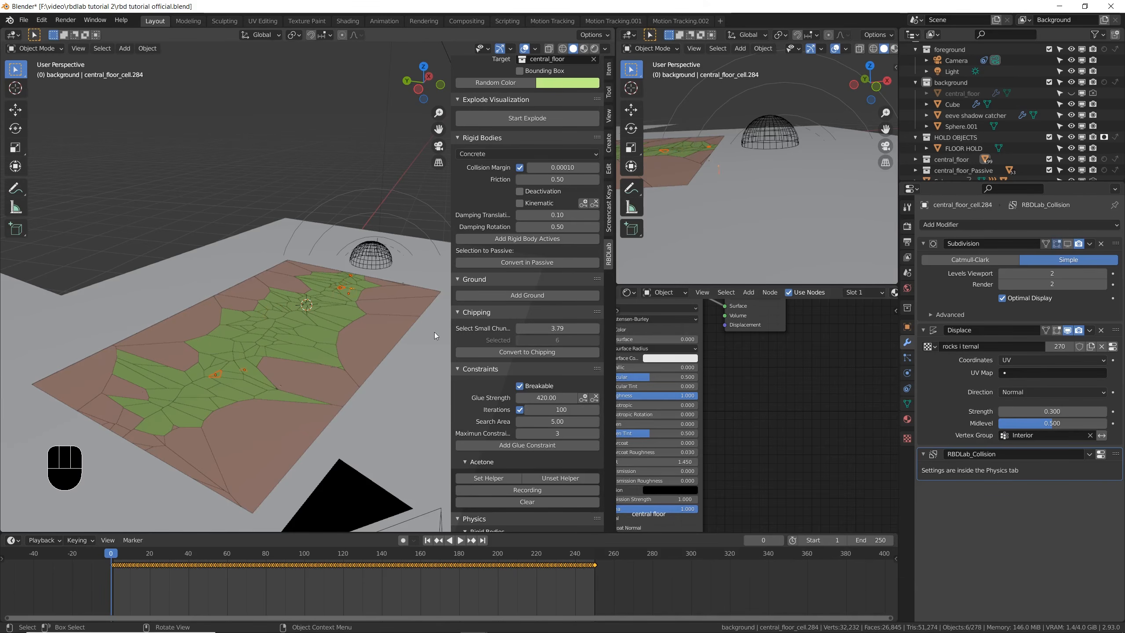
pyautogui.hotkey('ctrl', 's')
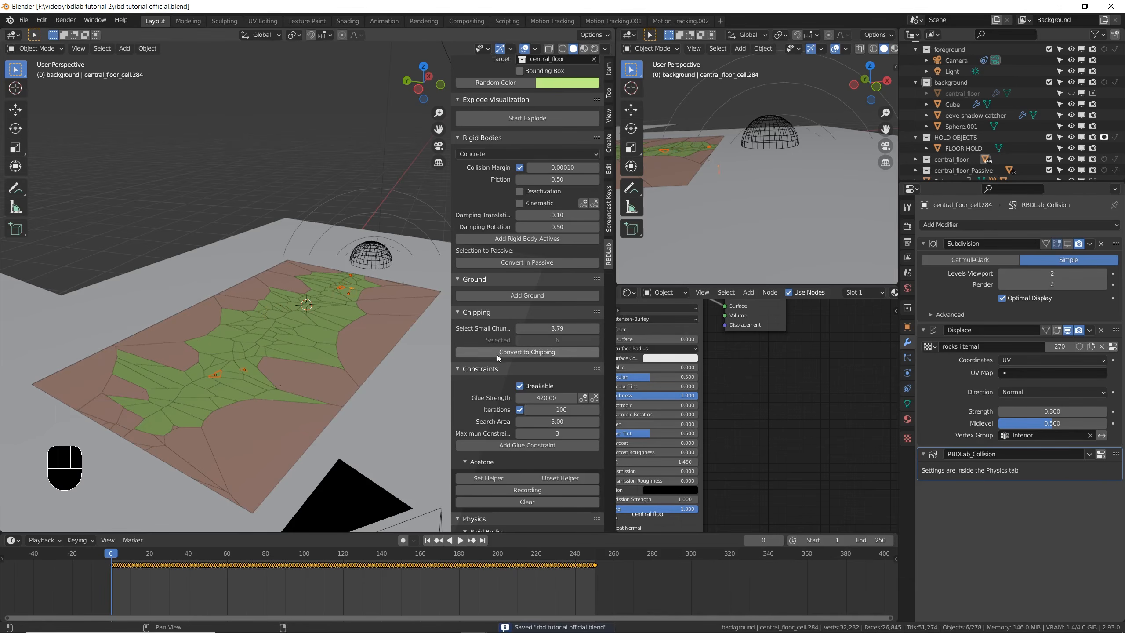
# - Duplicate the selected small fragments and place the copies beside the floor
pyautogui.moveTo(341, 387); pyautogui.dragTo(265, 393, button='middle')
pyautogui.scroll(-5, 290, 392)
pyautogui.moveTo(265, 394); pyautogui.dragTo(189, 351, button='middle')
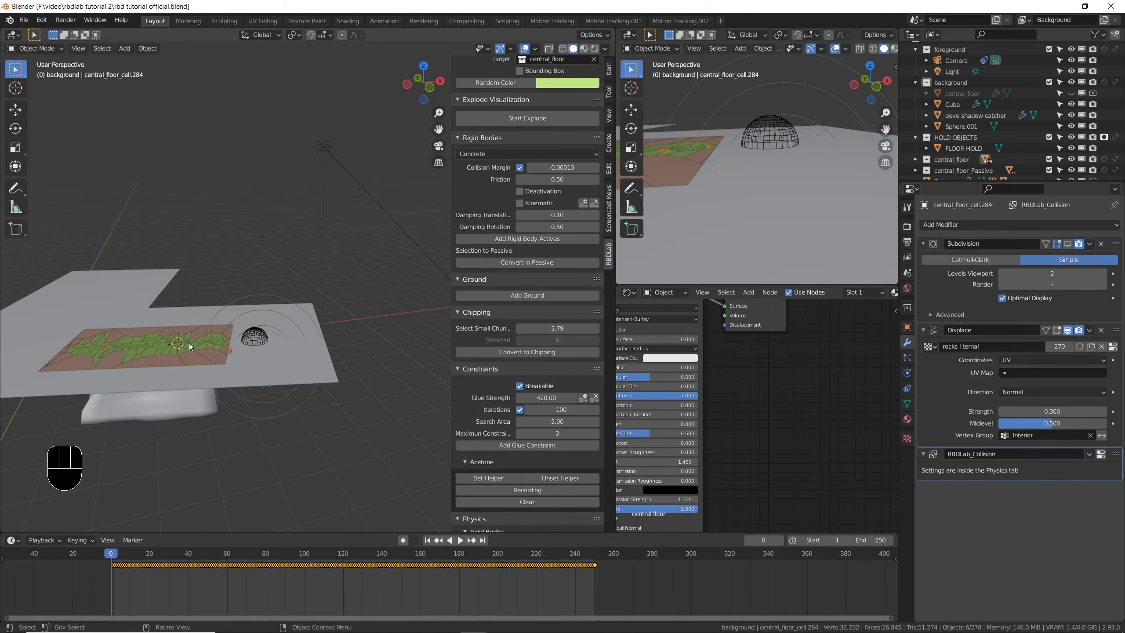
pyautogui.press('shift')
pyautogui.hotkey('shift', 'd')
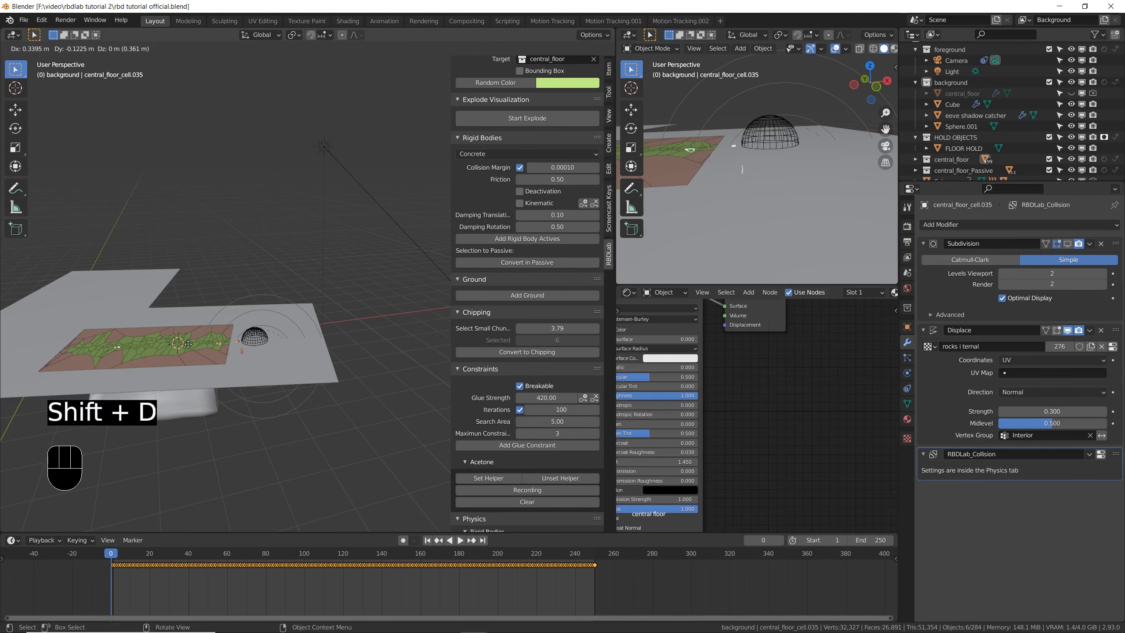
pyautogui.click(362, 418)
# - Box-select fragment copies beside the floor and shift them along the X axis, away from the scene geometry
pyautogui.moveTo(265, 431); pyautogui.dragTo(301, 421, button='middle')
pyautogui.keyDown('shift'); pyautogui.moveTo(301, 422); pyautogui.dragTo(266, 399, button='middle'); pyautogui.keyUp('shift')
pyautogui.click(283, 436)
pyautogui.press('b')
pyautogui.moveTo(284, 436); pyautogui.dragTo(240, 411)
pyautogui.press('g')
pyautogui.press('x')
pyautogui.click(349, 374)
# - Reposition the selected fragment copies to gather them closer together in the empty space beside the background plane
pyautogui.moveTo(346, 381); pyautogui.dragTo(347, 370, button='middle')
pyautogui.scroll(5, 344, 371)
pyautogui.moveTo(343, 373); pyautogui.dragTo(361, 380, button='middle')
pyautogui.moveTo(405, 341); pyautogui.dragTo(349, 398)
pyautogui.press('g')
pyautogui.click(343, 371)
pyautogui.moveTo(342, 372); pyautogui.dragTo(330, 372, button='middle')
# - Move all the fragment copies into a new collection named particles
pyautogui.press('b')
pyautogui.moveTo(378, 314); pyautogui.dragTo(285, 412)
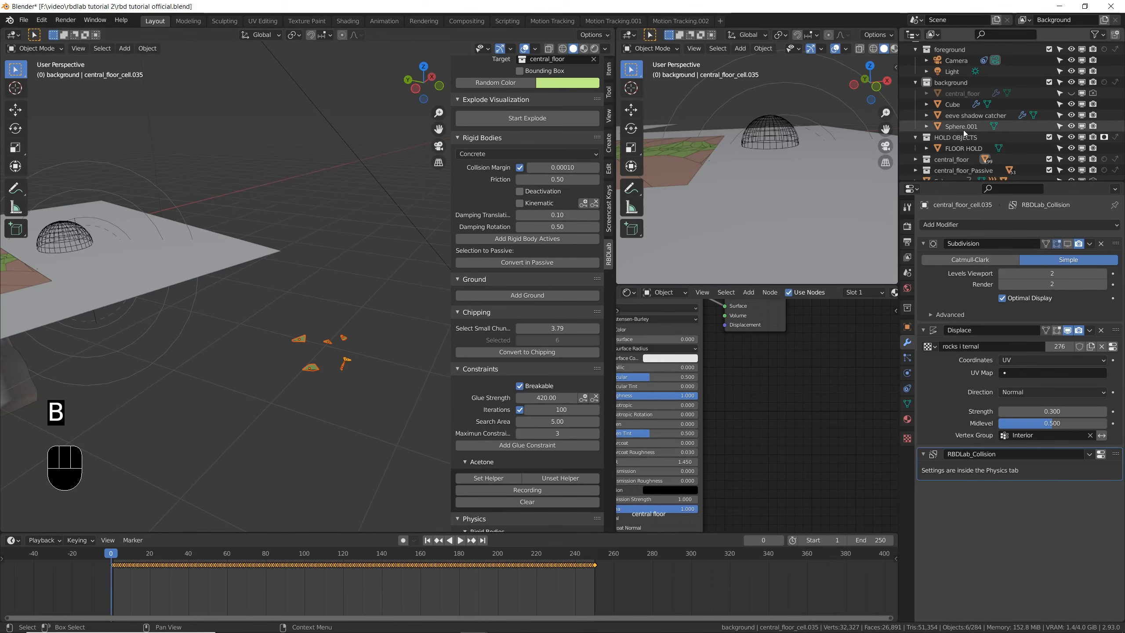
pyautogui.press('m')
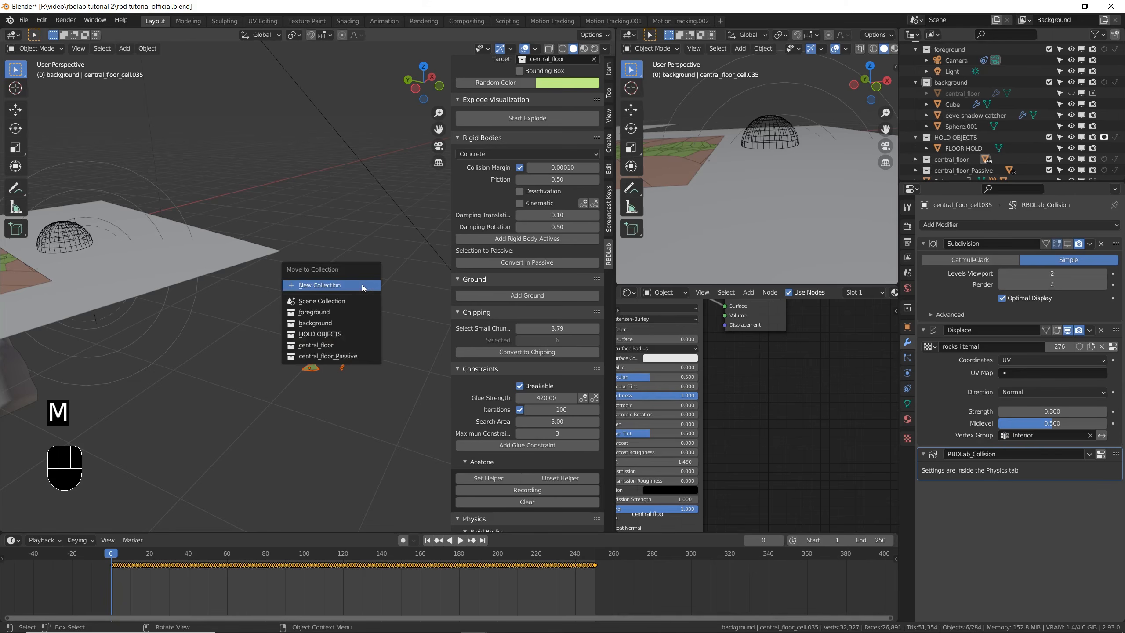
pyautogui.click(363, 286)
pyautogui.write('particles')
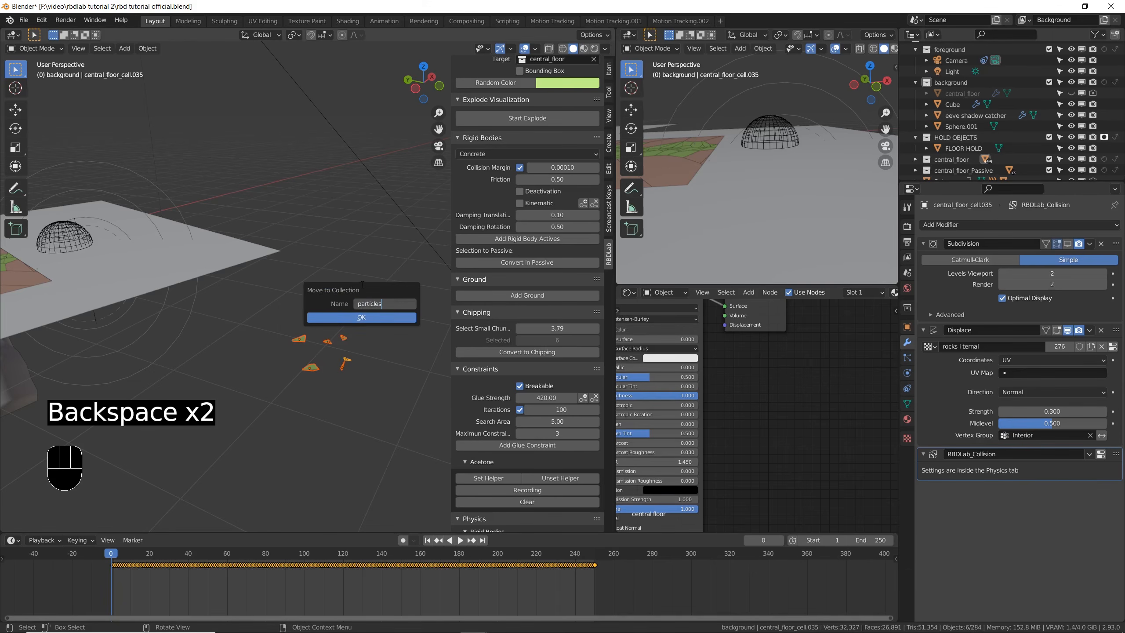
# - Save the file, select all the fragment copies beside the floor, and delete all their keyframes
pyautogui.moveTo(330, 315); pyautogui.dragTo(305, 320, button='middle')
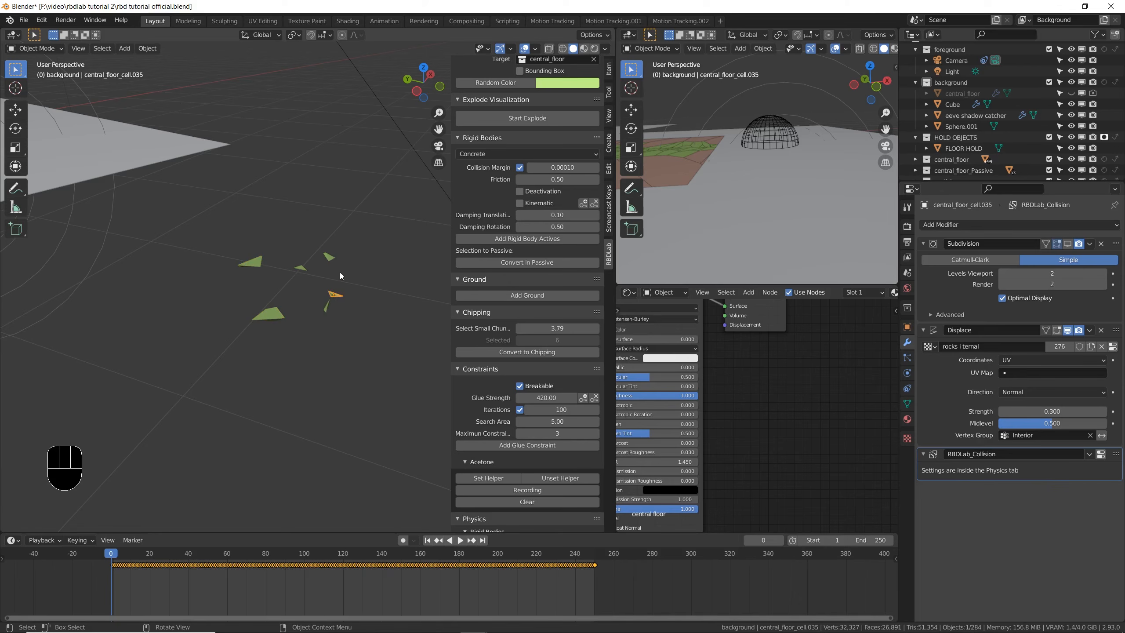
pyautogui.hotkey('ctrl', 's')
pyautogui.click(382, 221)
pyautogui.press('b')
pyautogui.moveTo(382, 221); pyautogui.dragTo(241, 328)
pyautogui.keyDown('shift'); pyautogui.click(271, 314); pyautogui.keyUp('shift')
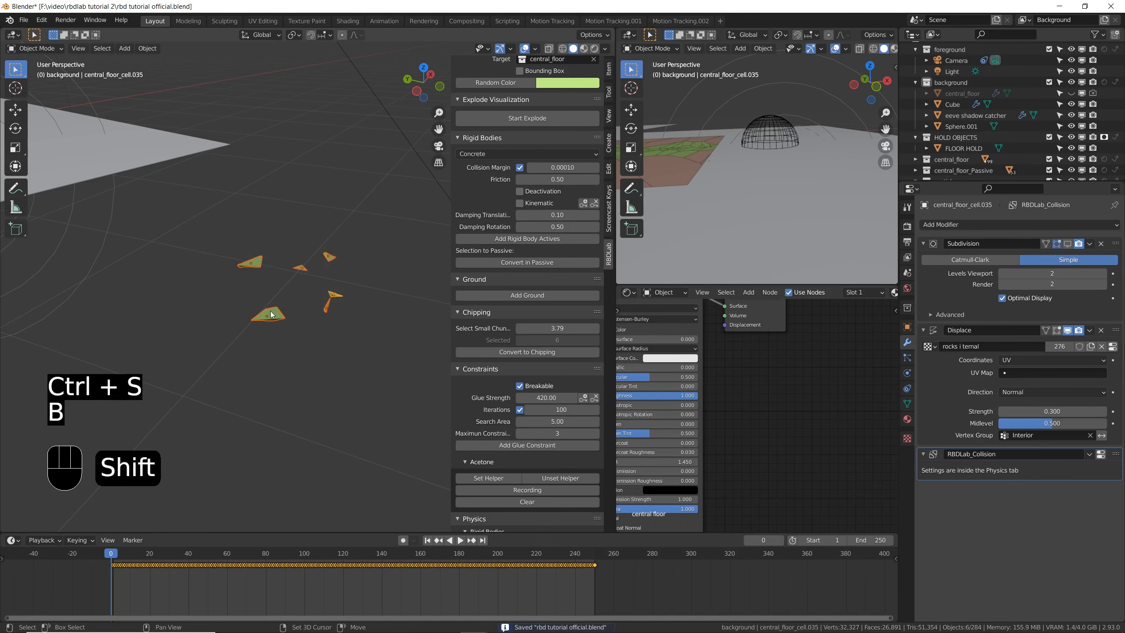
pyautogui.press('a')
pyautogui.press('x')
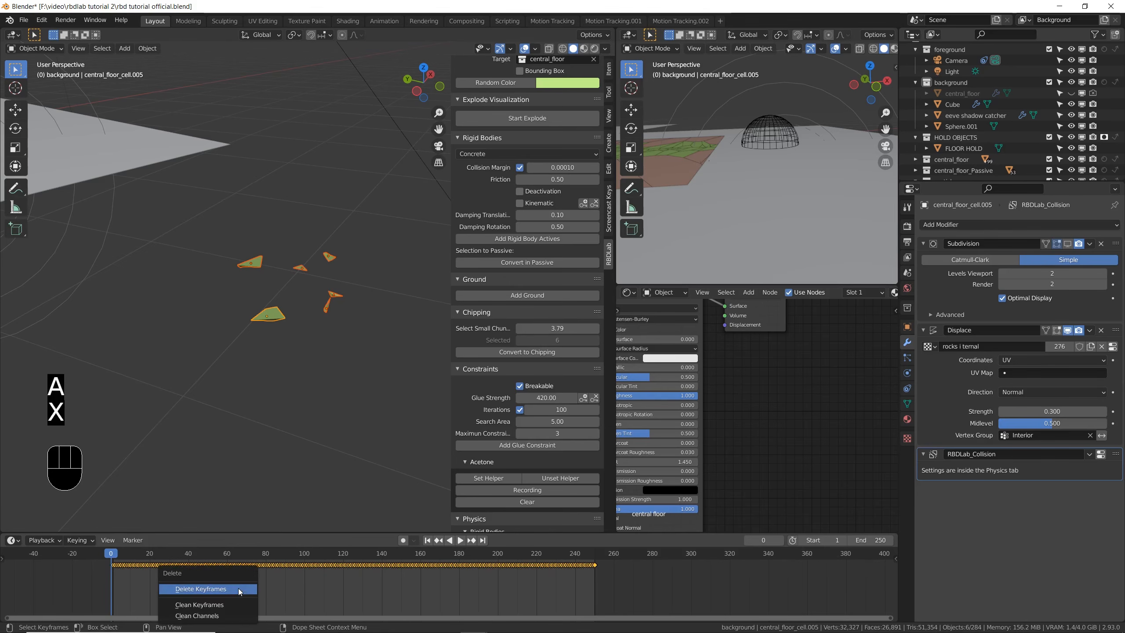
pyautogui.click(239, 589)
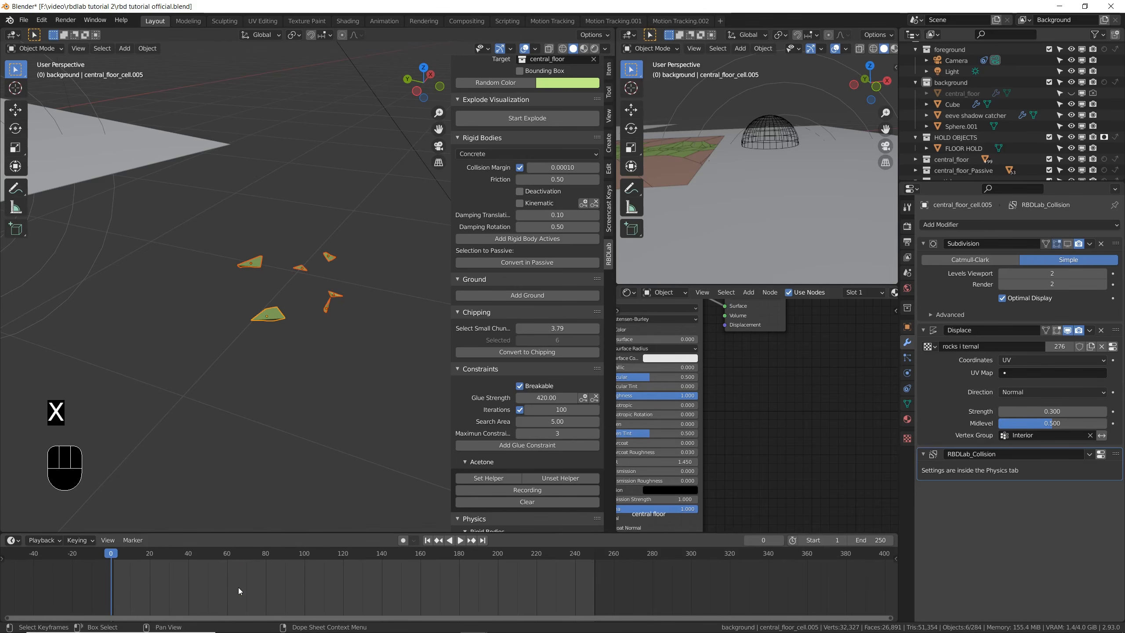
# - Reselect all the fragment copies, save the file, and move the copies together within the empty space beside the floor
pyautogui.click(334, 300)
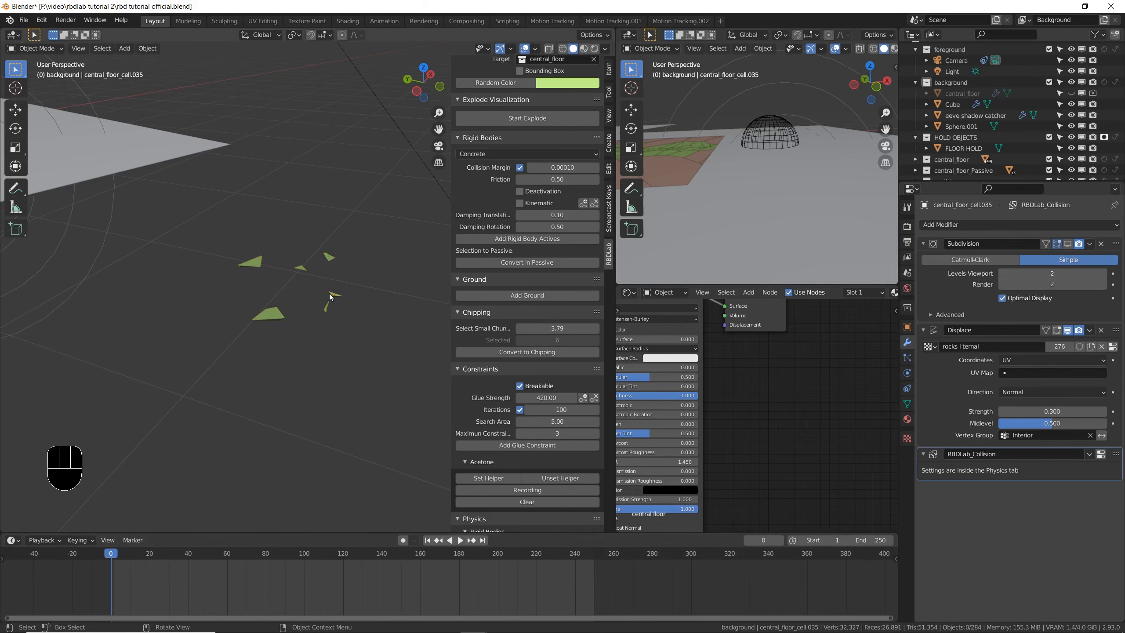
pyautogui.click(309, 272)
pyautogui.click(250, 262)
pyautogui.scroll(-7, 265, 316)
pyautogui.hotkey('ctrl', 's')
pyautogui.press('b')
pyautogui.moveTo(247, 289); pyautogui.dragTo(305, 355)
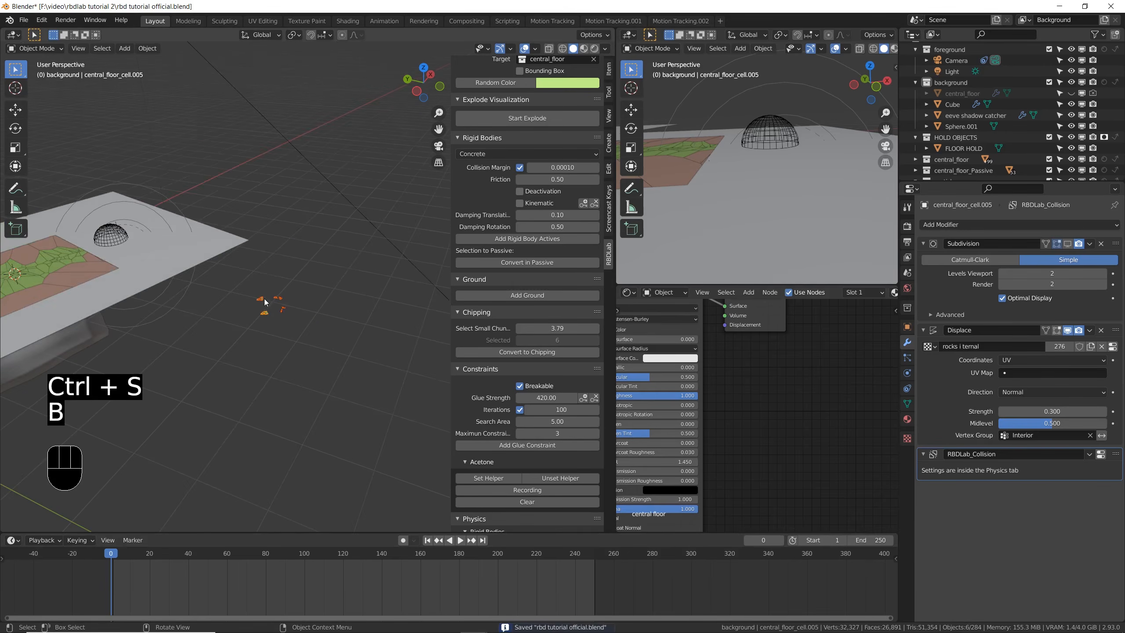
pyautogui.press('g')
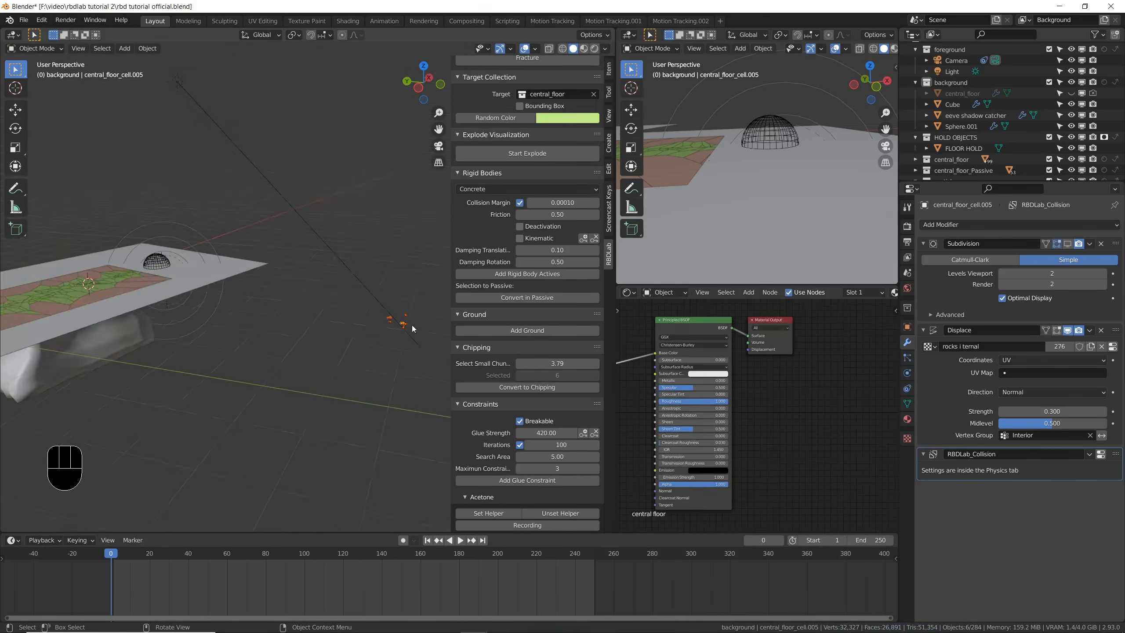
pyautogui.scroll(3, 411, 325)
pyautogui.scroll(3, 385, 323)
pyautogui.keyDown('shift'); pyautogui.moveTo(421, 294); pyautogui.dragTo(288, 315, button='middle'); pyautogui.keyUp('shift')
pyautogui.scroll(3, 289, 326)
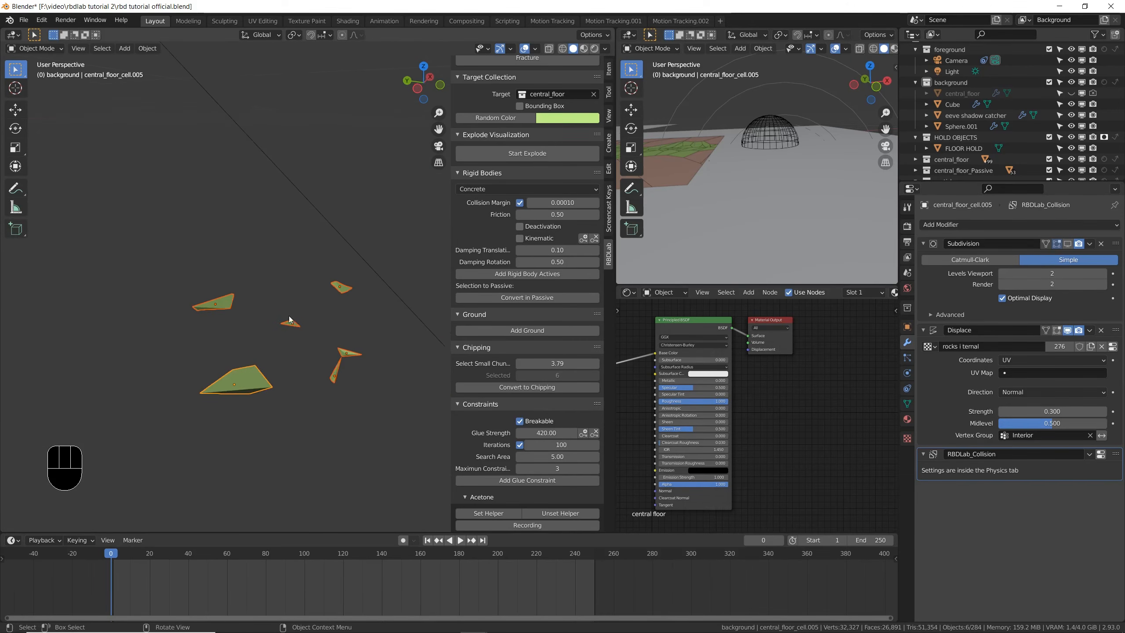
pyautogui.moveTo(325, 360); pyautogui.dragTo(254, 372, button='middle')
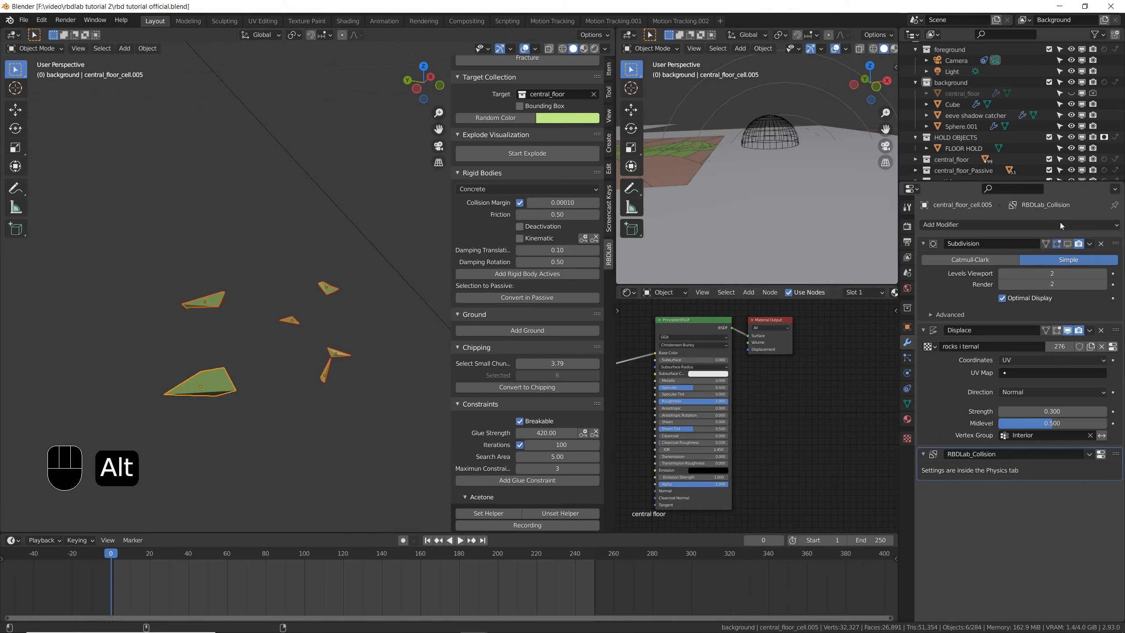
# - Toggle render display of the Subdivision modifier and render and viewport display of the Displace modifier for all selected fragment copies
pyautogui.click(1079, 244)
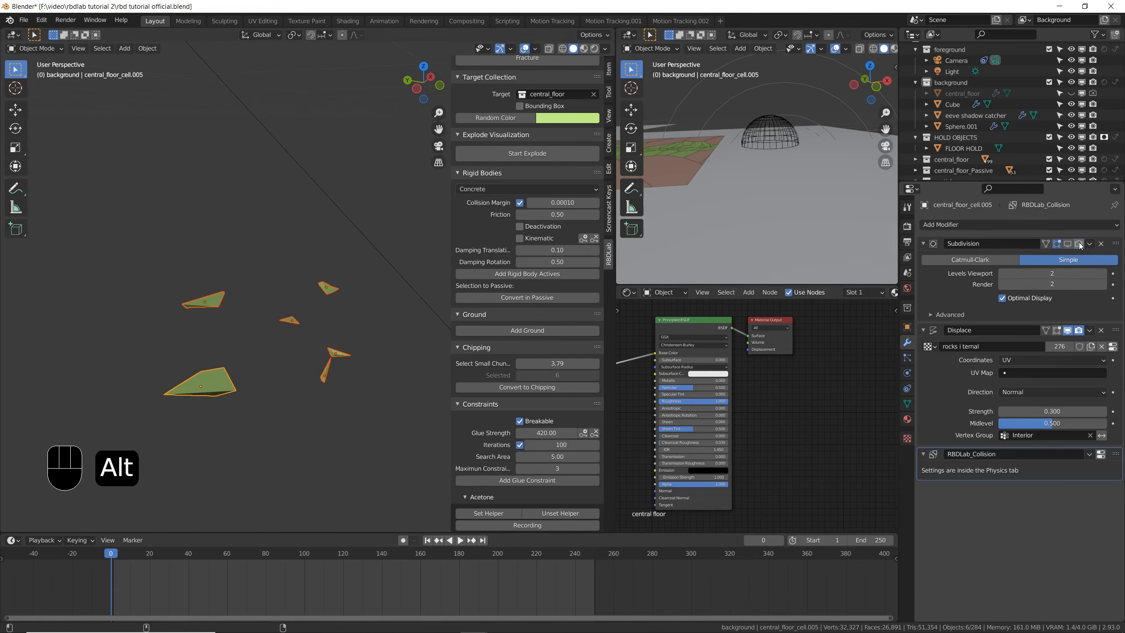
pyautogui.click(1079, 331)
pyautogui.click(1068, 331)
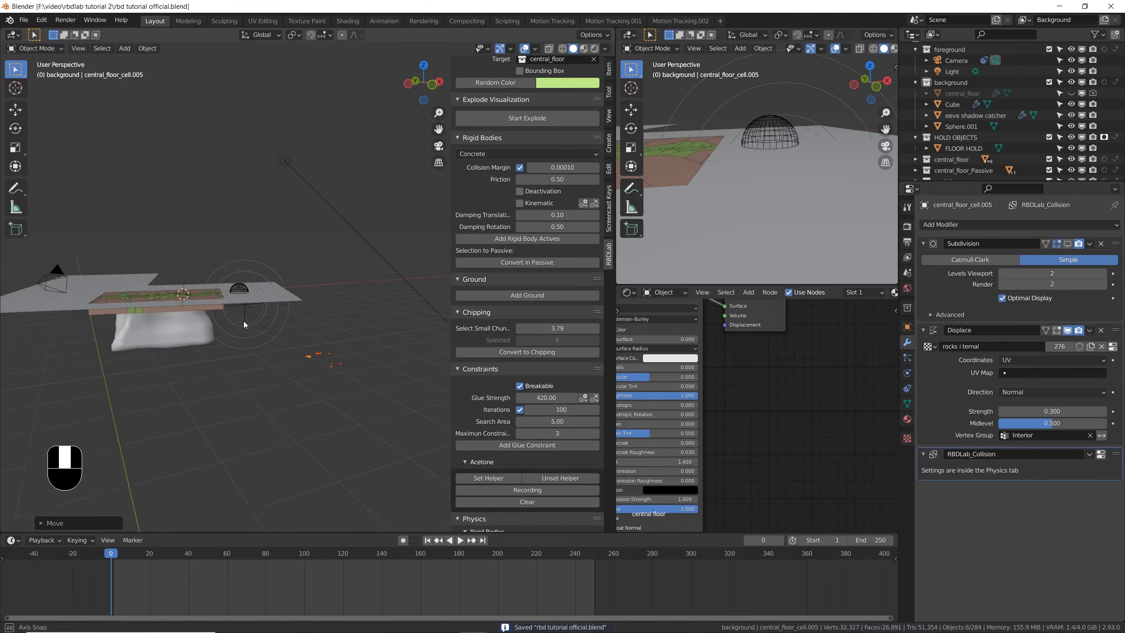
# - Select the flattened Sphere.001 near the wireframe dome, save the file, and play the collapse up to frame 100
pyautogui.scroll(4, 247, 314)
pyautogui.click(234, 310)
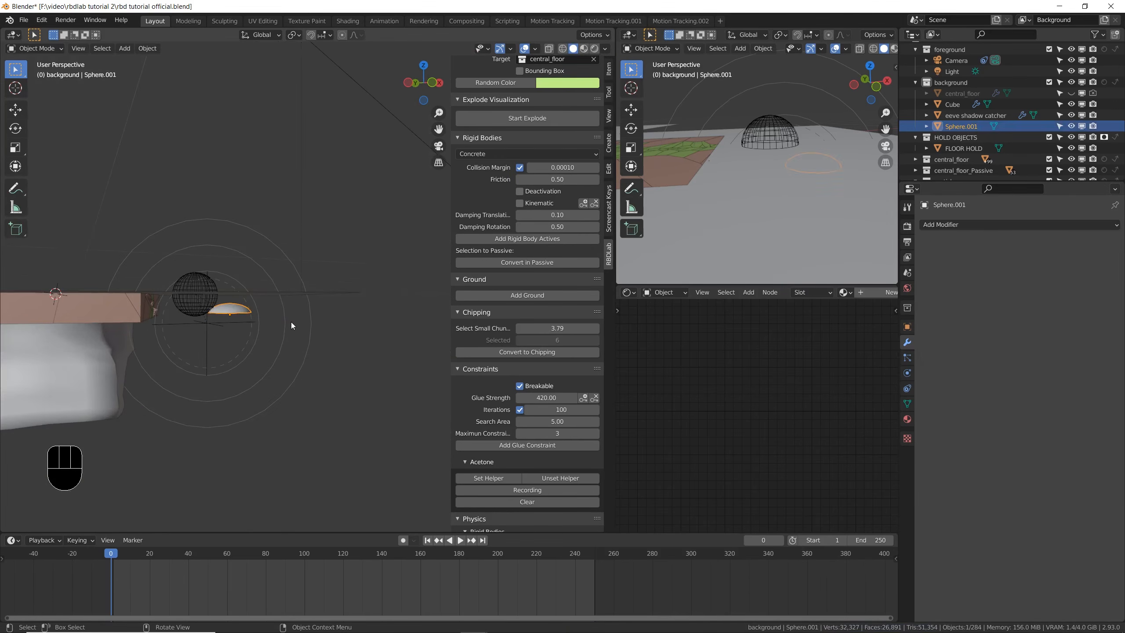
pyautogui.hotkey('ctrl', 's')
pyautogui.moveTo(271, 296); pyautogui.dragTo(436, 272, button='middle')
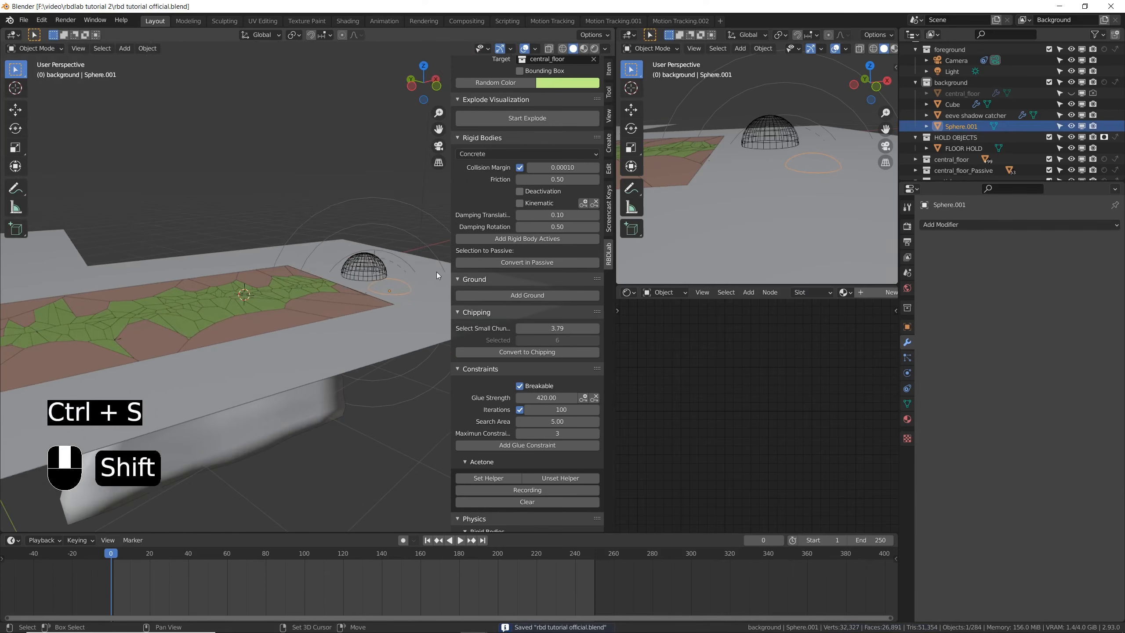
pyautogui.press('space')
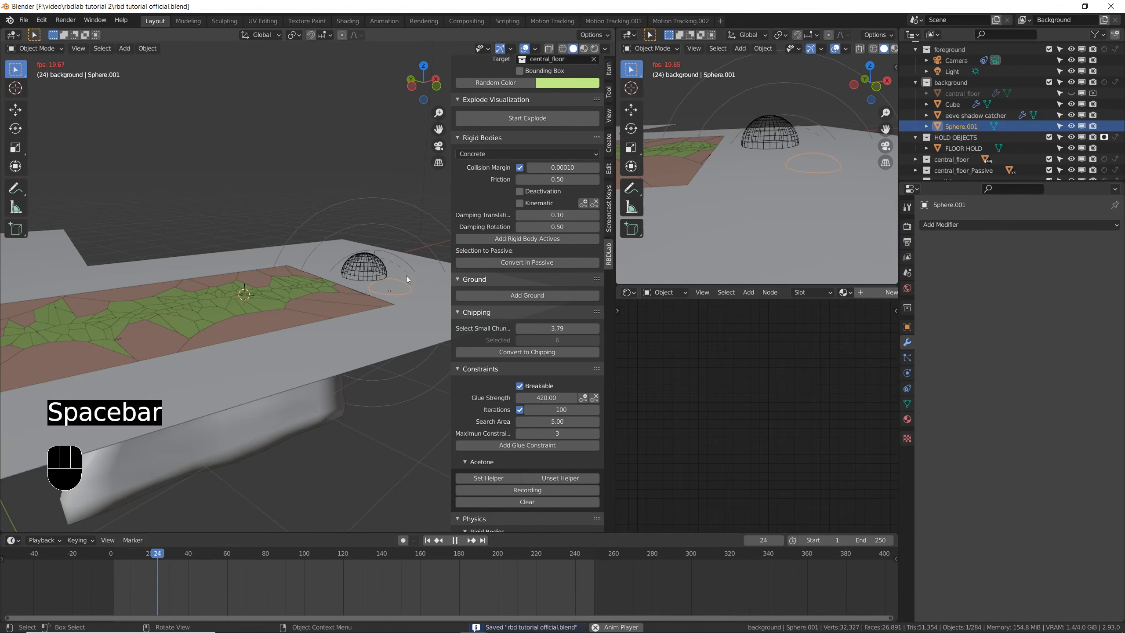
pyautogui.moveTo(274, 349); pyautogui.dragTo(237, 329, button='middle')
pyautogui.press('space')
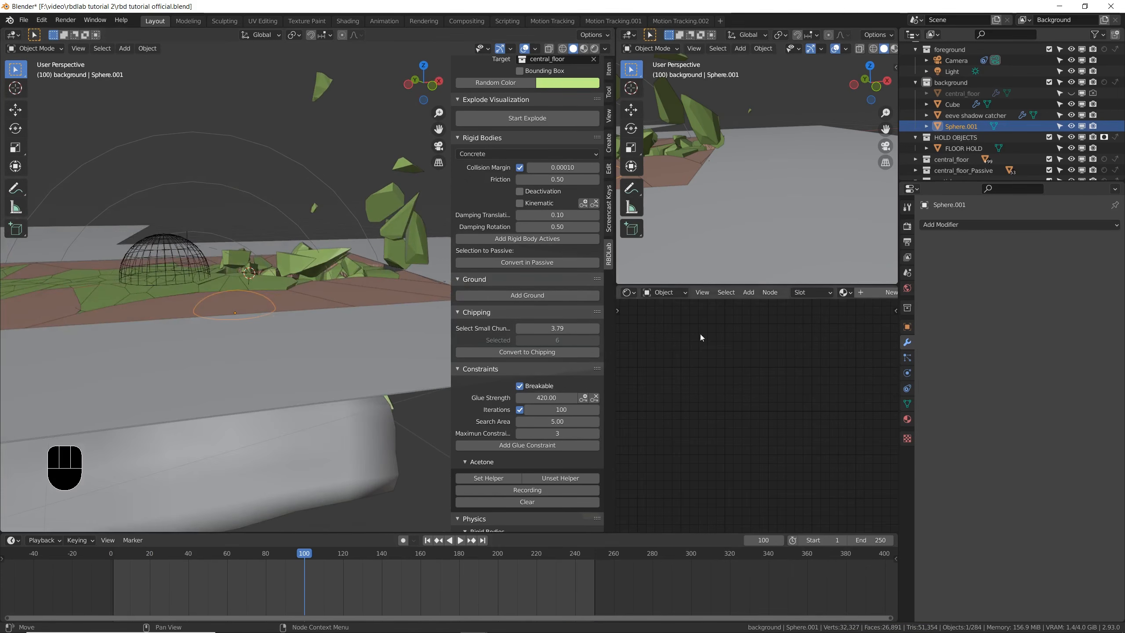
# - Add an emitter particle system to Sphere.001 with 3000 particles and a start frame of 100
pyautogui.click(908, 358)
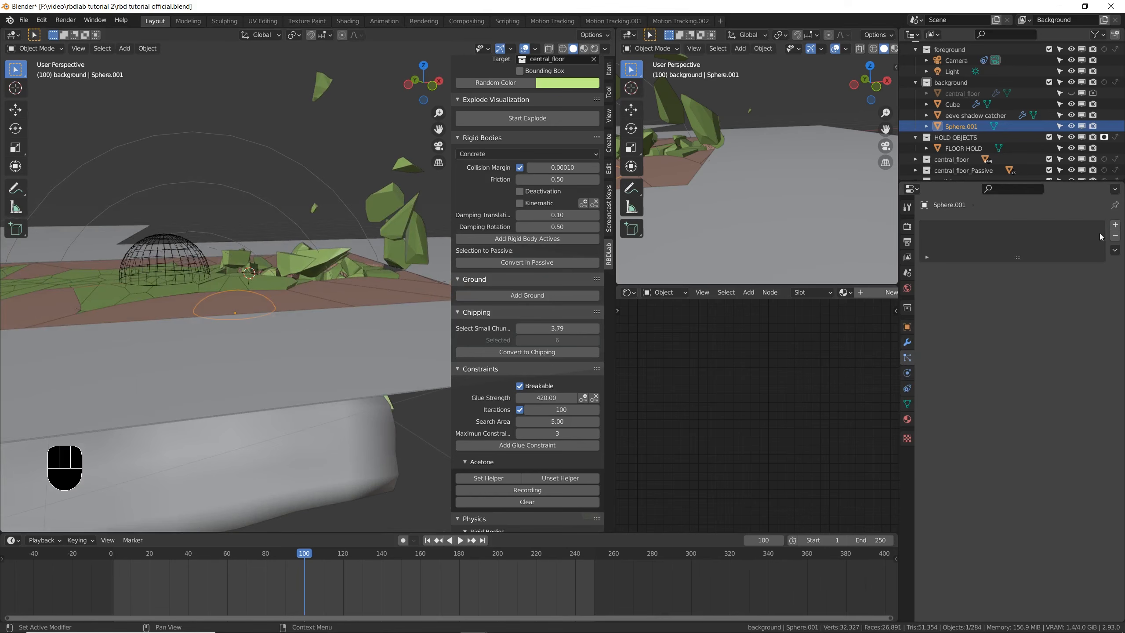
pyautogui.click(1115, 224)
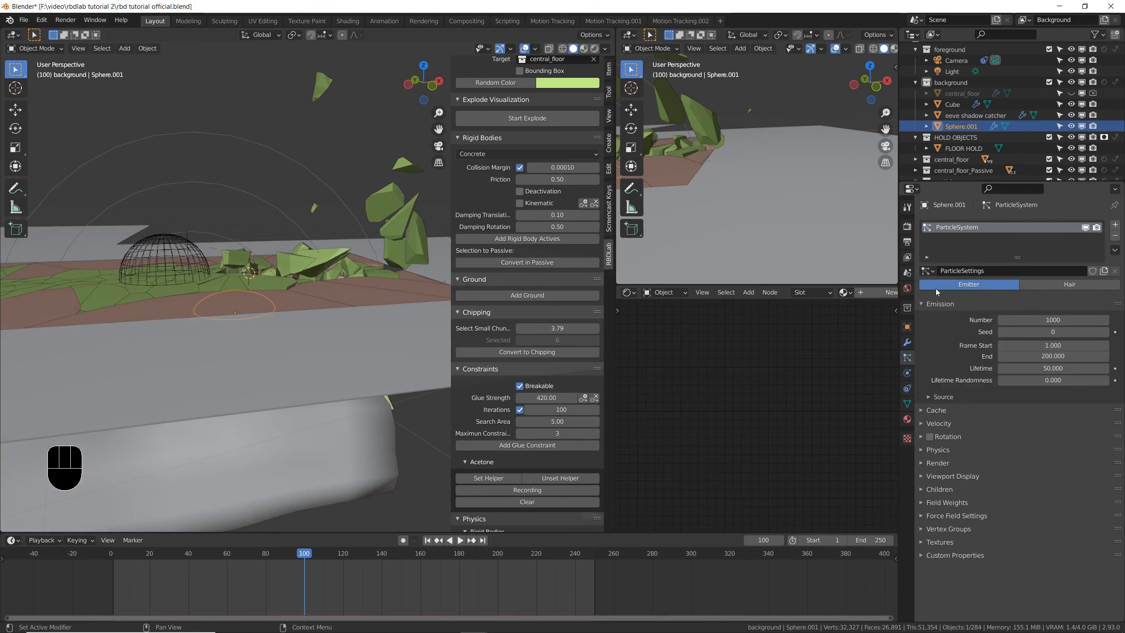
pyautogui.click(1045, 320)
pyautogui.write('3000')
pyautogui.press('Return')
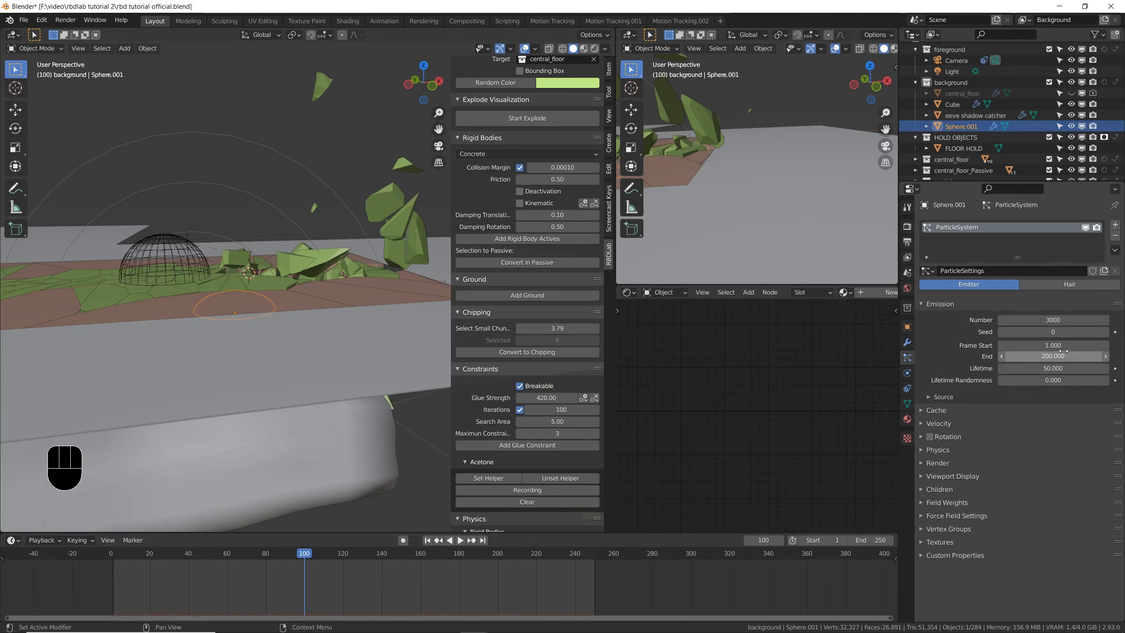
pyautogui.click(1064, 348)
pyautogui.write('100')
pyautogui.press('Return')
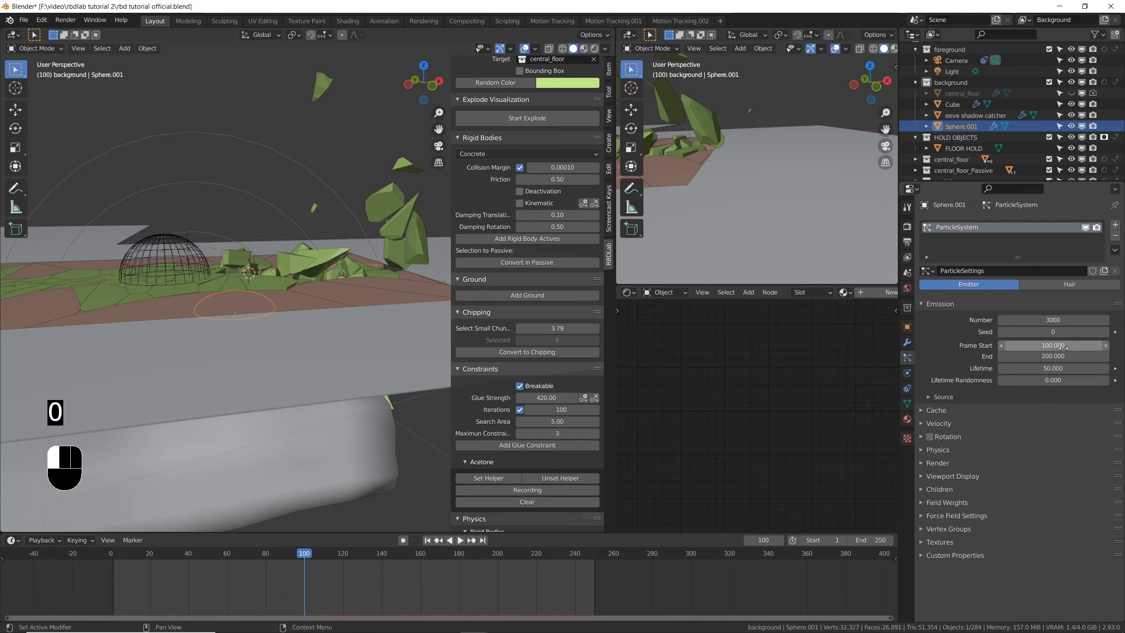
# - Play the animation to preview the particle emission over the collapsing floor, stopping at frame 151
pyautogui.moveTo(437, 390); pyautogui.dragTo(295, 349, button='middle')
pyautogui.press('space')
pyautogui.press('space')
pyautogui.press('space')
pyautogui.press('space')
pyautogui.press('space')
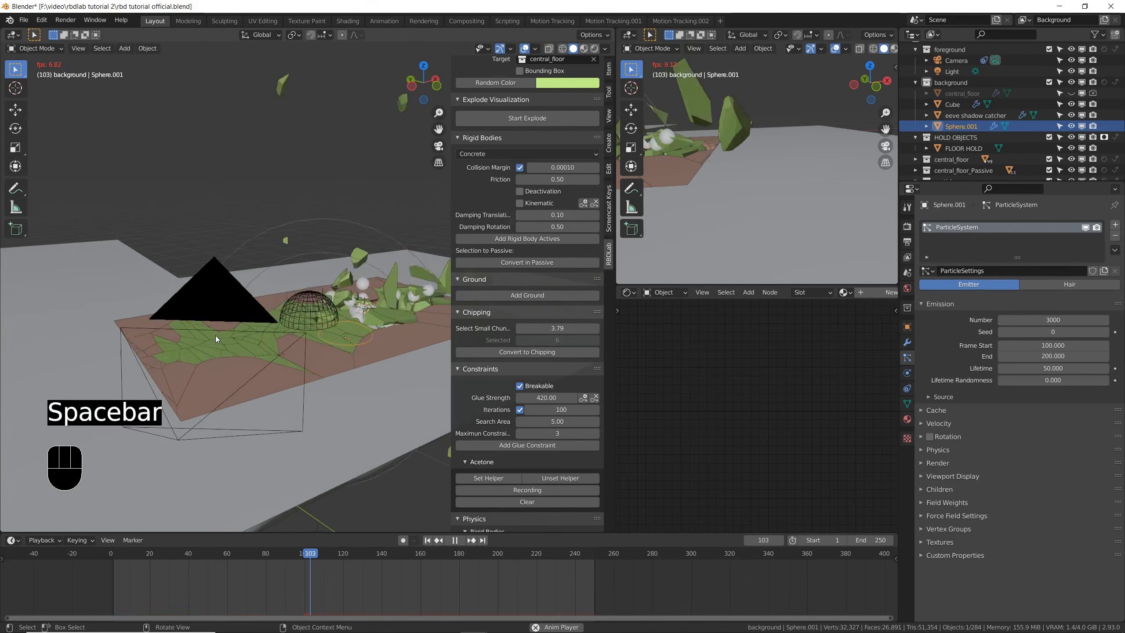
# - Set the particle emission's end frame to 140 and the lifetime to 140, and save the file
pyautogui.click(1050, 356)
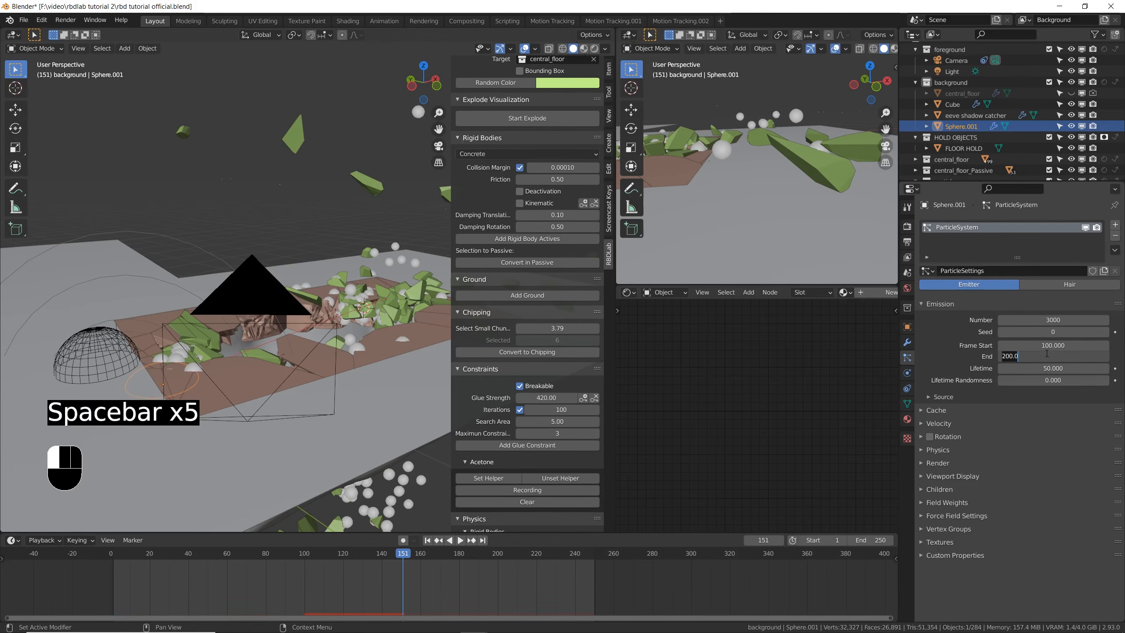
pyautogui.write('140')
pyautogui.press('Return')
pyautogui.click(1050, 370)
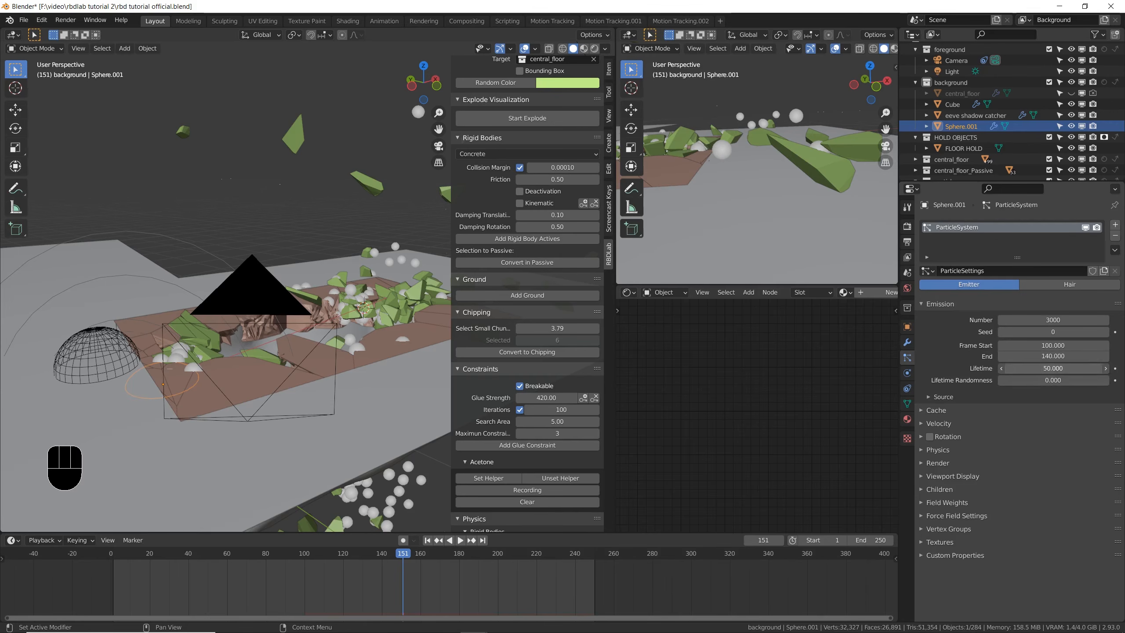
pyautogui.write('140')
pyautogui.click(1028, 388)
pyautogui.hotkey('ctrl', 's')
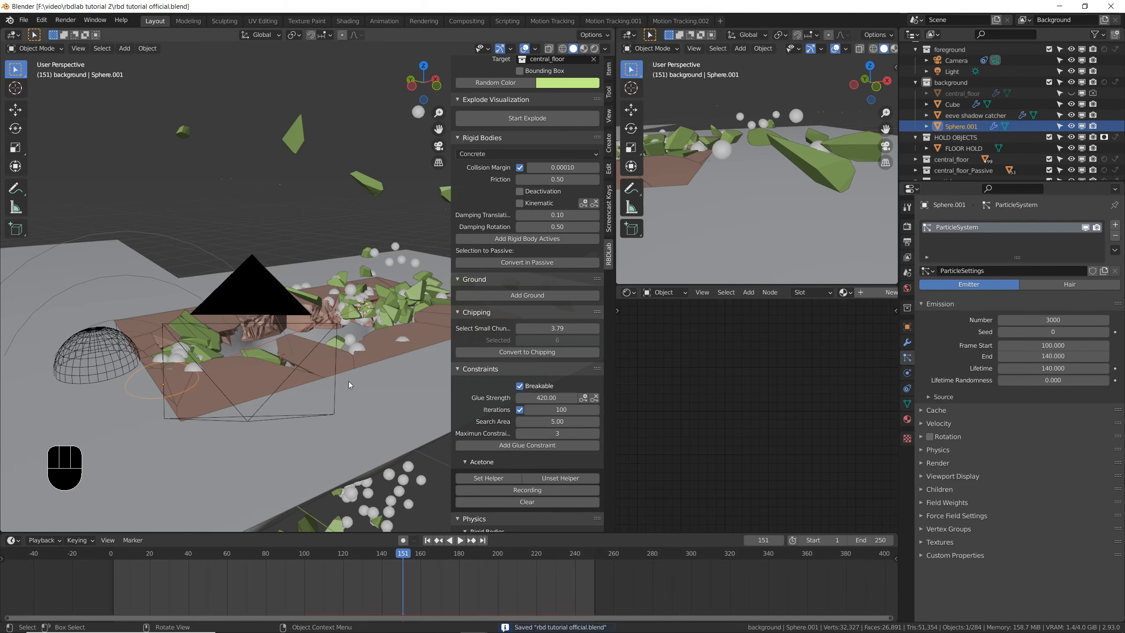
# - Enable rendering of dead particles in the particle system's extra render settings and save the file
pyautogui.moveTo(283, 399); pyautogui.dragTo(331, 361, button='middle')
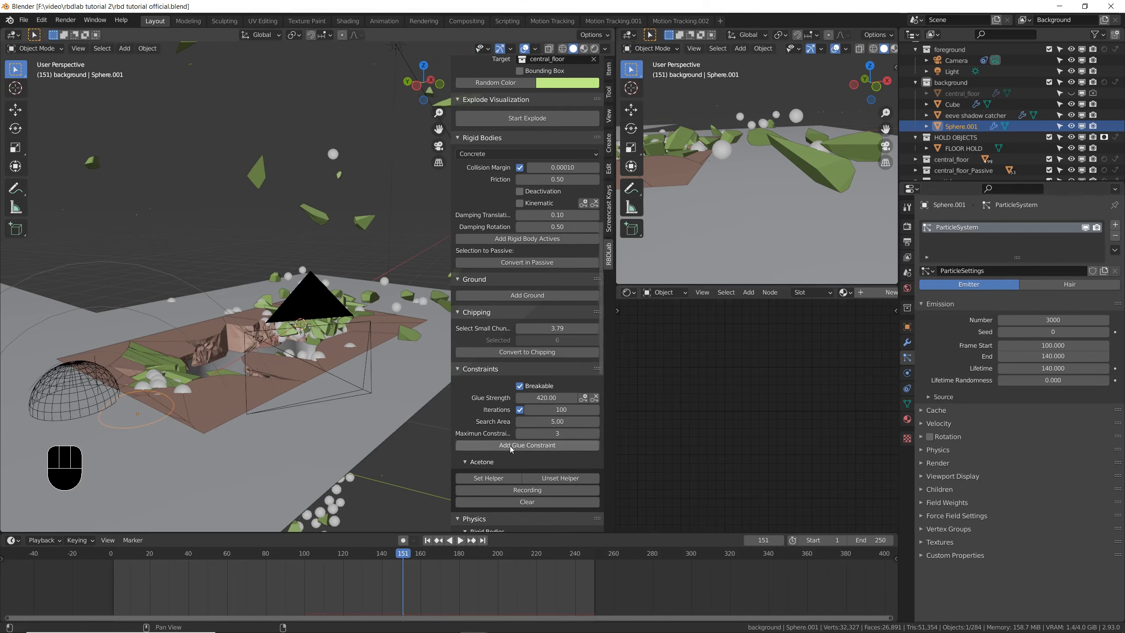
pyautogui.click(924, 464)
pyautogui.click(931, 566)
pyautogui.scroll(-3, 931, 566)
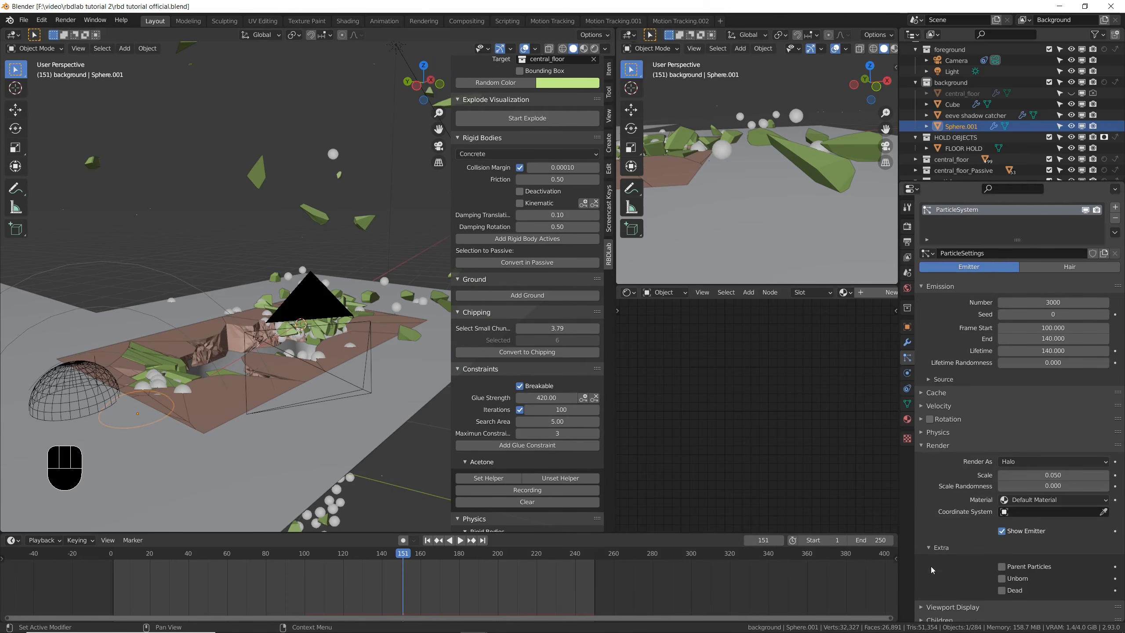
pyautogui.click(1002, 537)
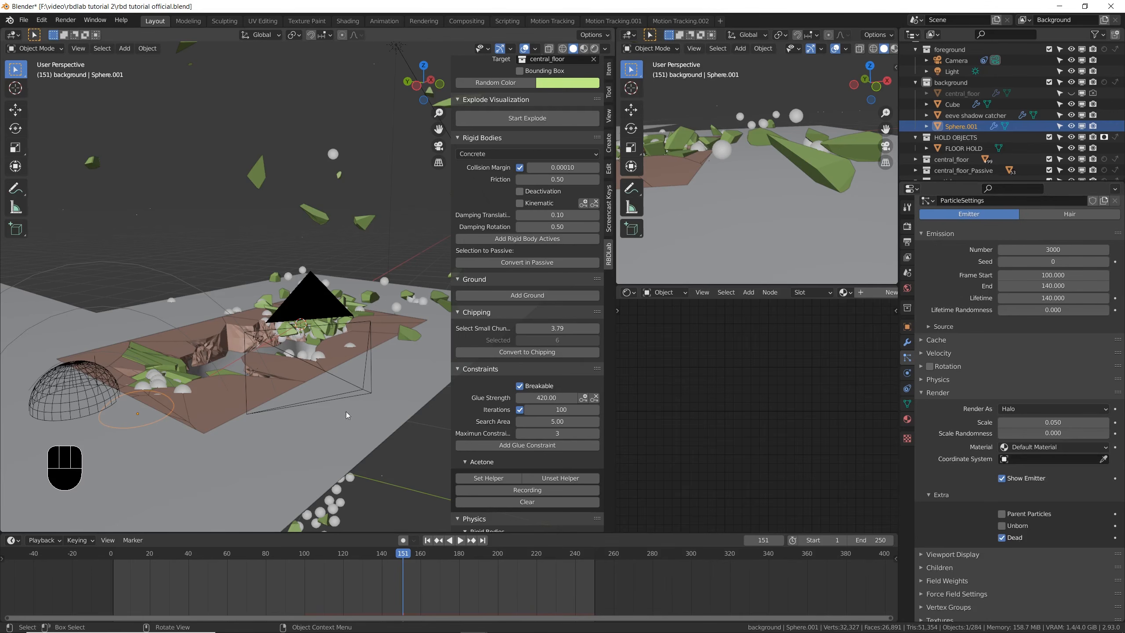
pyautogui.hotkey('ctrl', 's')
# - Enable the disk cache for the particle system and save the file
pyautogui.scroll(3, 923, 411)
pyautogui.click(923, 411)
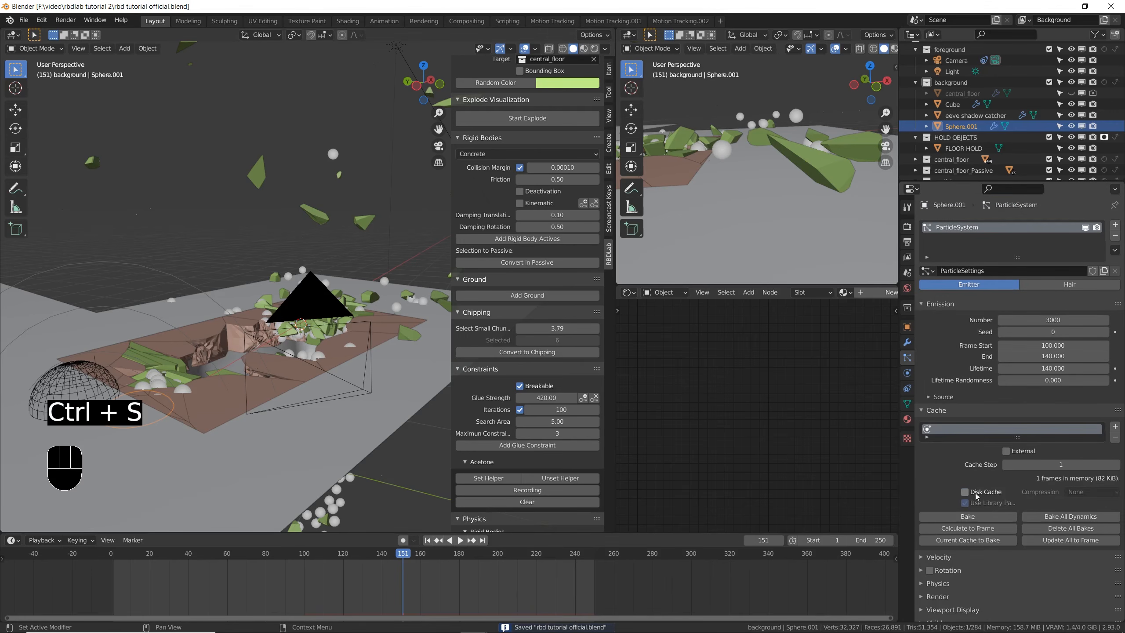
pyautogui.click(973, 492)
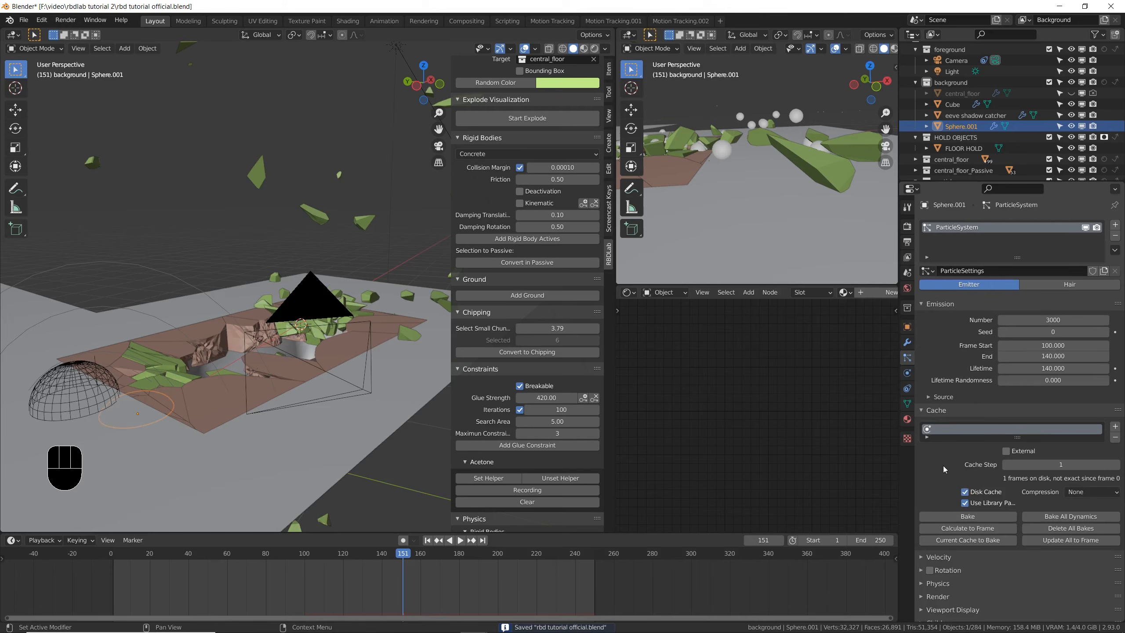
pyautogui.scroll(-2, 945, 469)
pyautogui.hotkey('ctrl', 's')
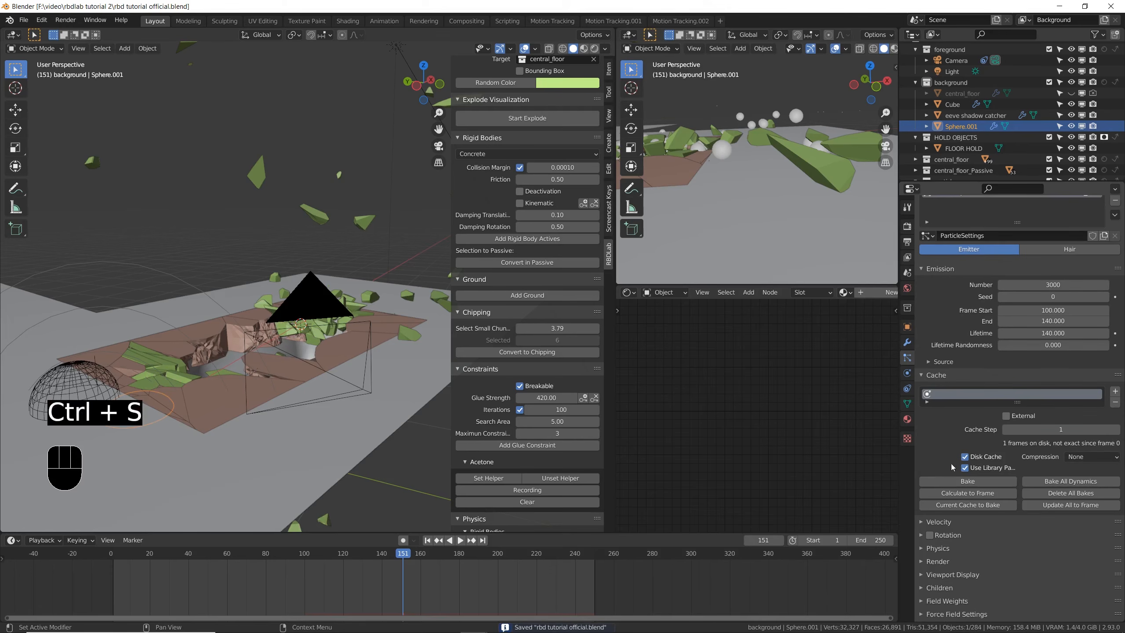
# - Set the particles' object velocity to 0.855 and velocity randomize to 4.510
pyautogui.click(939, 522)
pyautogui.scroll(-6, 1006, 461)
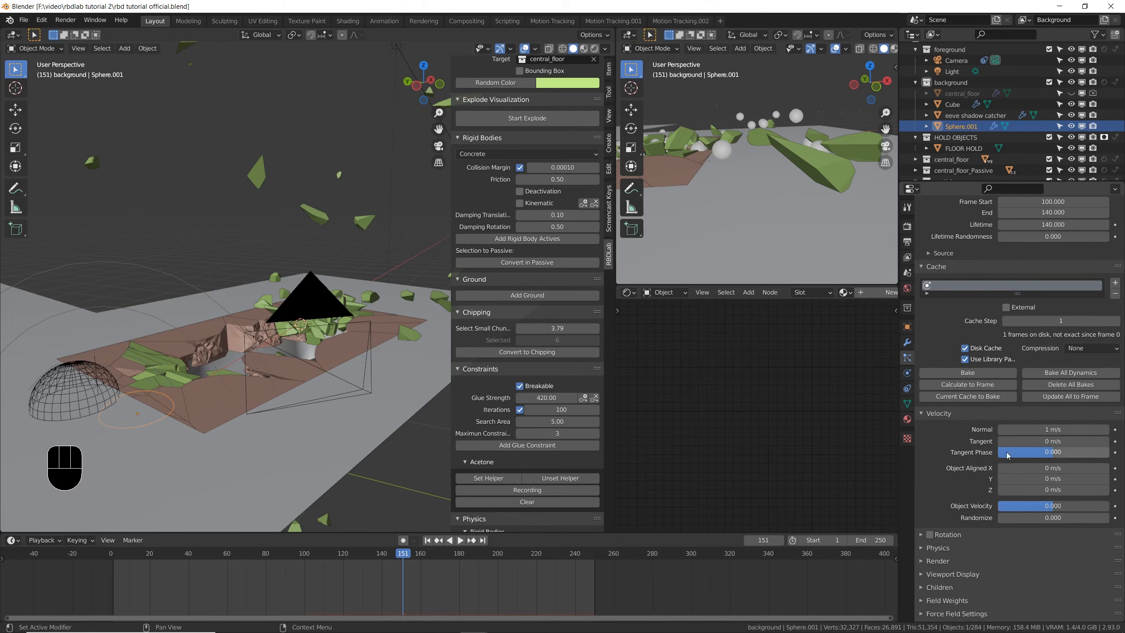
pyautogui.moveTo(1030, 502); pyautogui.dragTo(1082, 503)
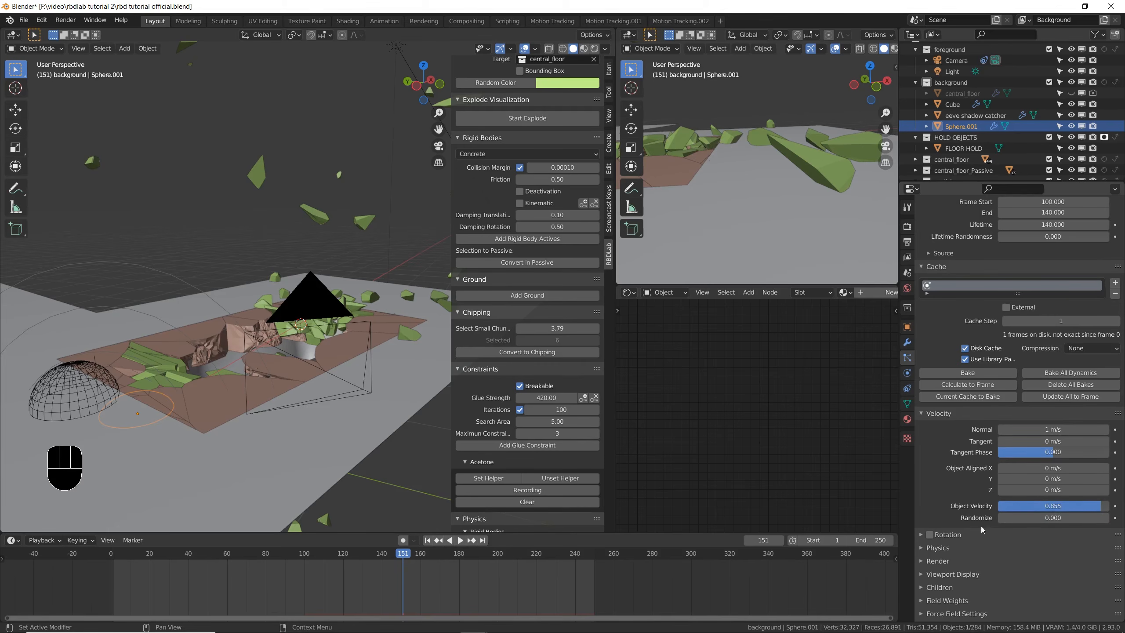
pyautogui.scroll(-2, 959, 508)
pyautogui.moveTo(1019, 480); pyautogui.dragTo(1085, 479)
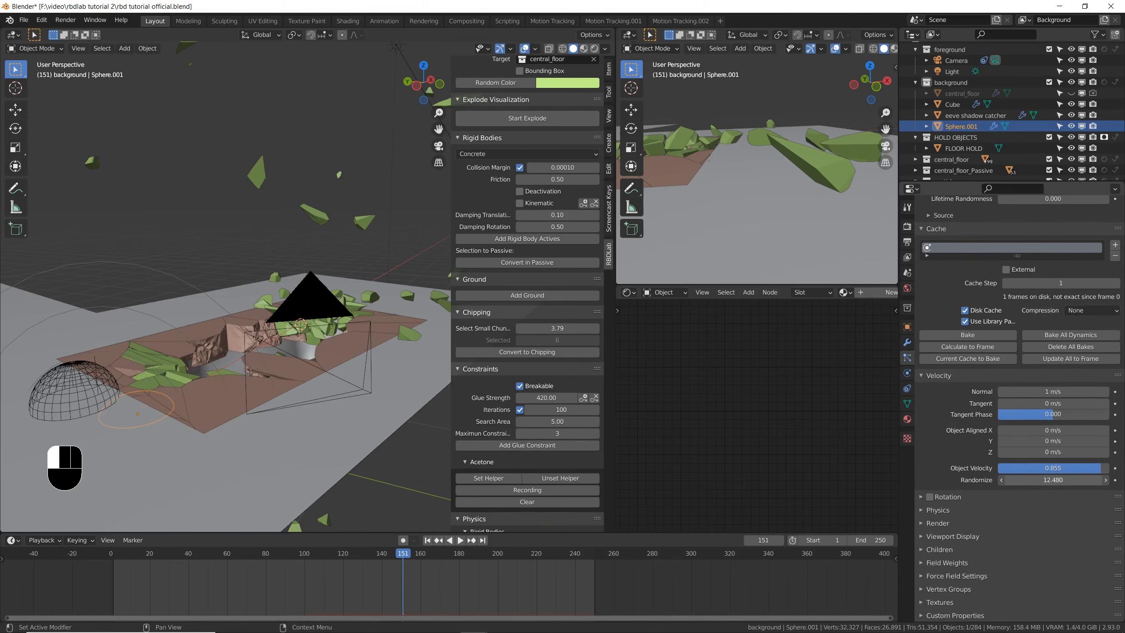
# - Enable dynamic particle rotation with a rotation randomize value of 0.863
pyautogui.click(921, 497)
pyautogui.click(930, 496)
pyautogui.scroll(-4, 969, 527)
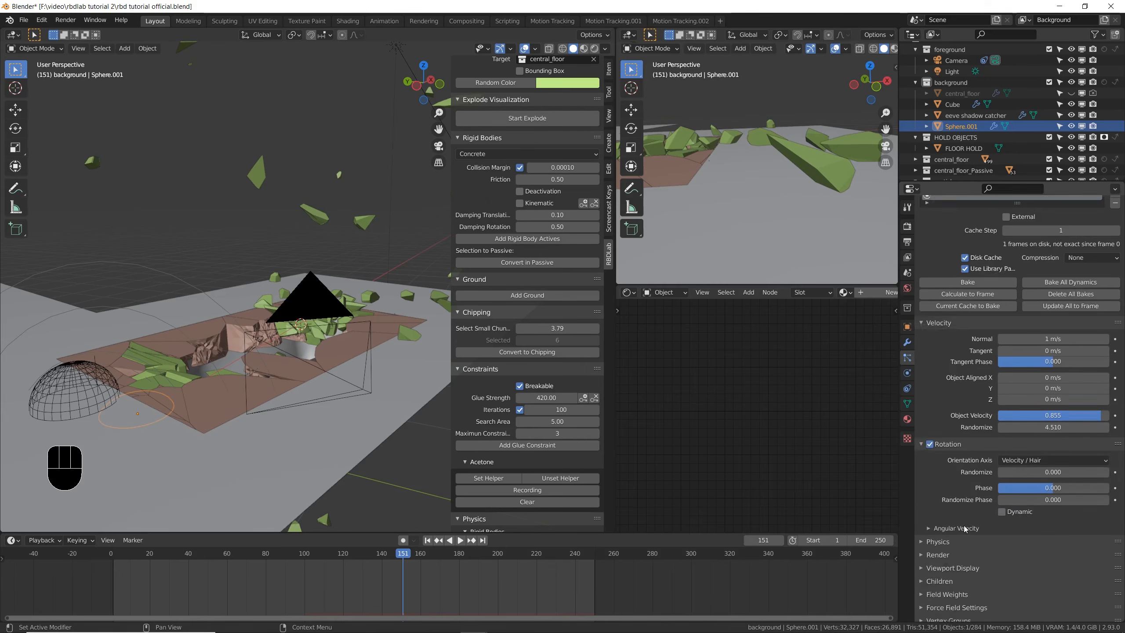
pyautogui.moveTo(1019, 440); pyautogui.dragTo(1068, 440)
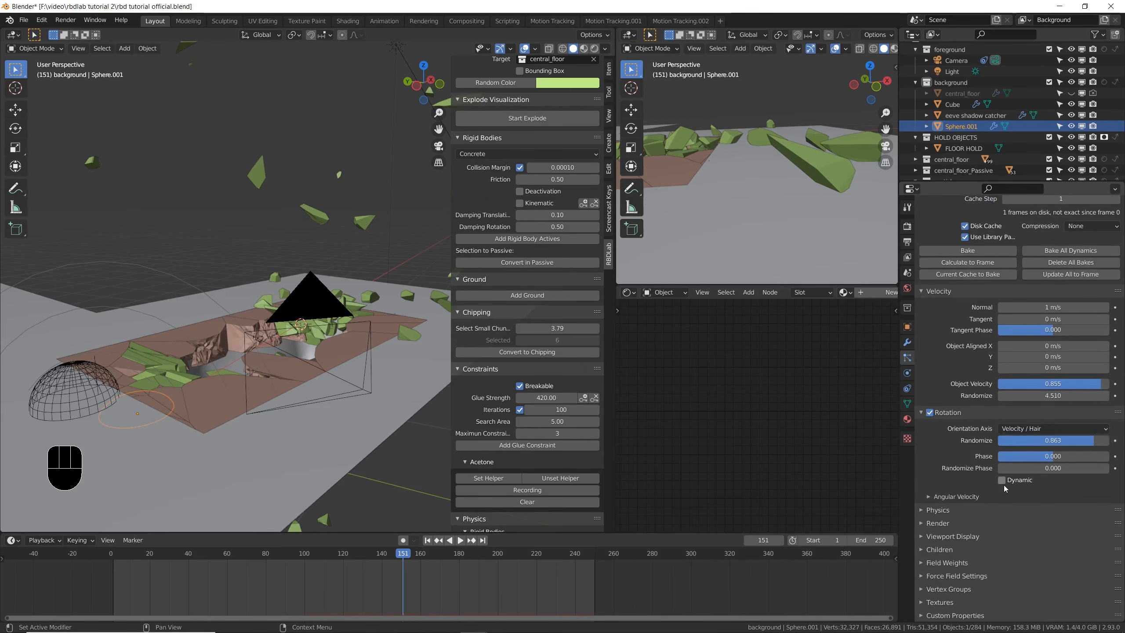
# - Enable Multiply Mass with Size for the particles, set the mass to 0.5 kg, and save the file
pyautogui.click(927, 509)
pyautogui.scroll(-5, 926, 509)
pyautogui.click(1003, 446)
pyautogui.click(1063, 433)
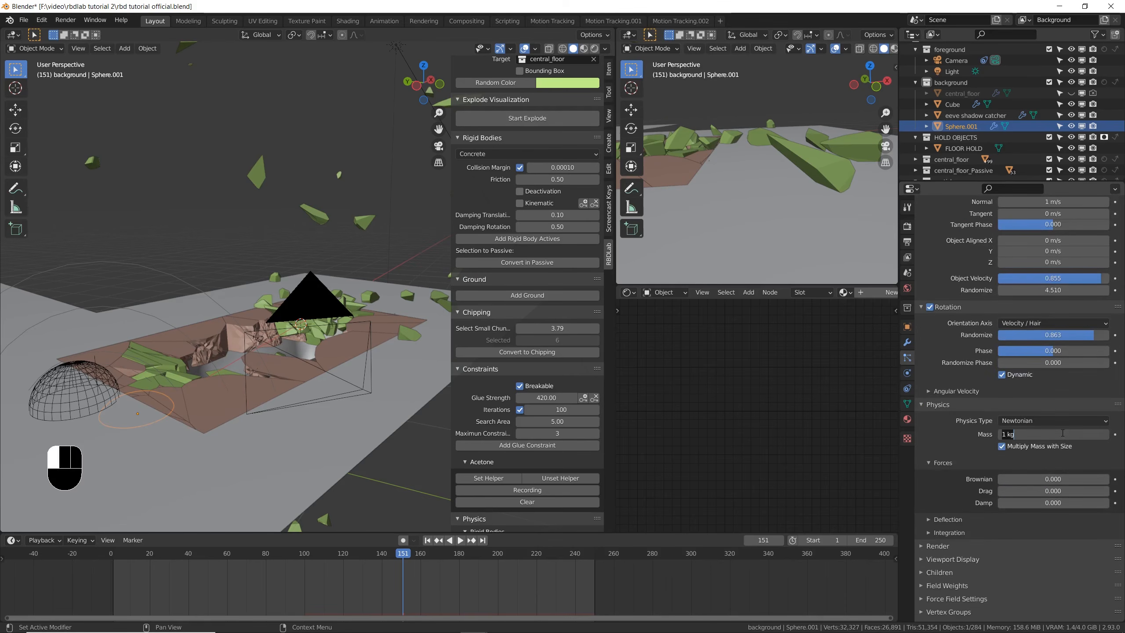
pyautogui.press('Return')
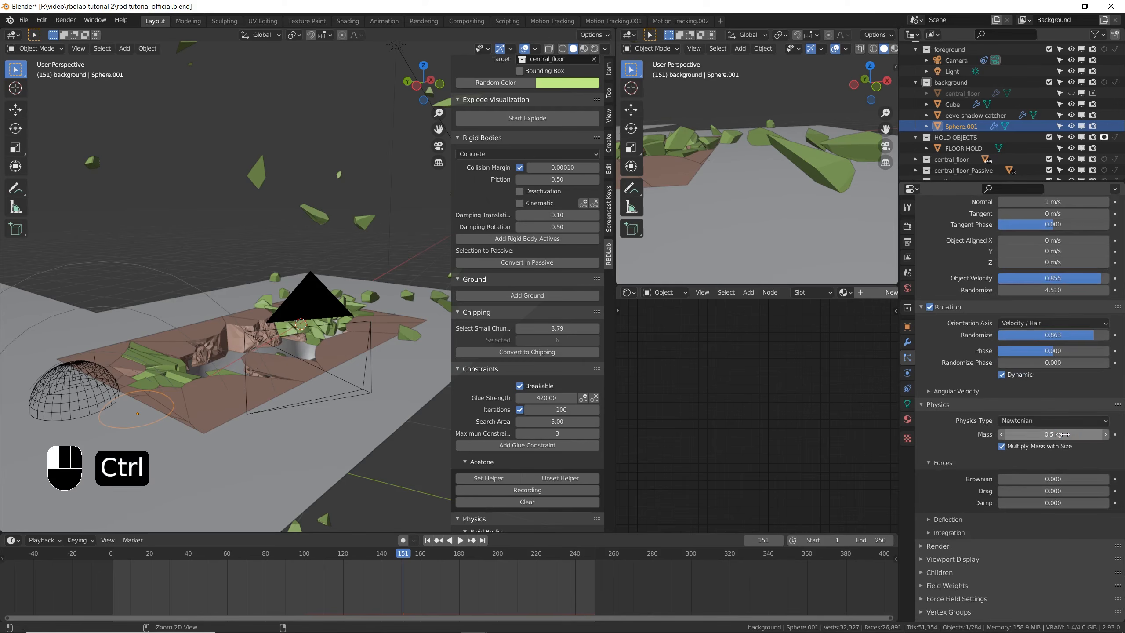
pyautogui.hotkey('ctrl', 's')
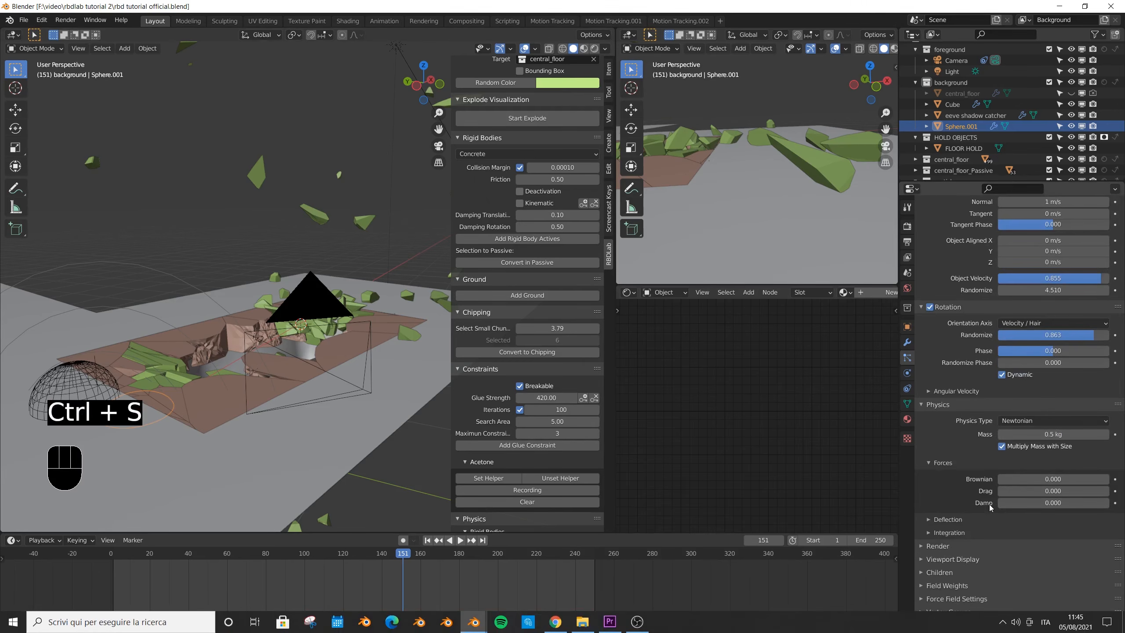
# - Set the particle system to render as a collection, using the particles collection as its instances
pyautogui.scroll(-2, 988, 506)
pyautogui.click(920, 525)
pyautogui.scroll(-6, 920, 525)
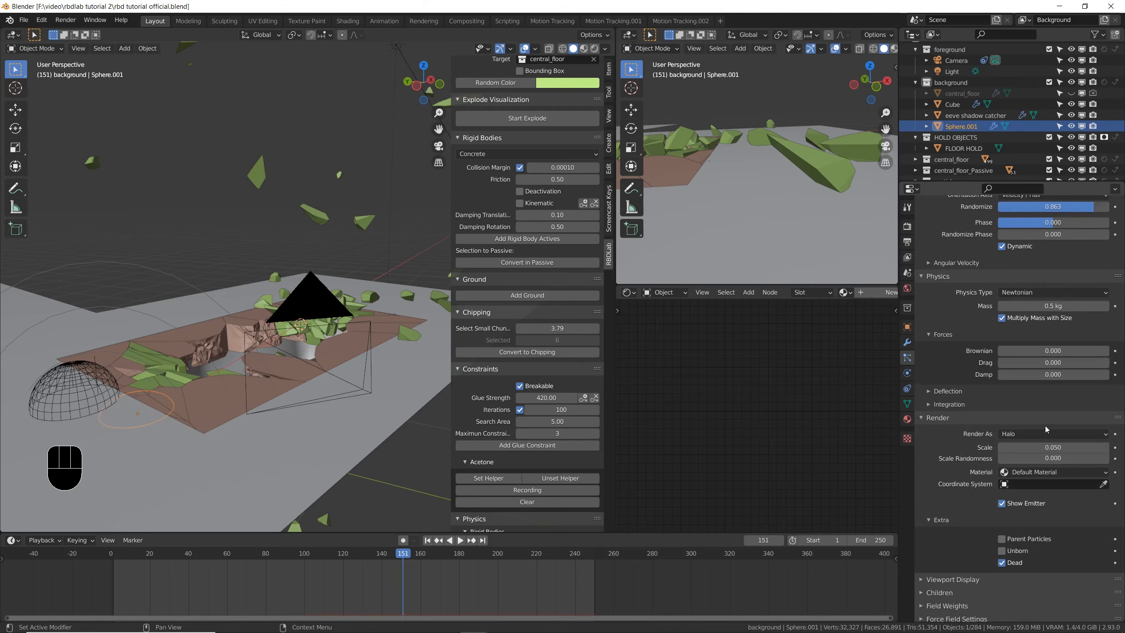
pyautogui.click(1045, 431)
pyautogui.click(1036, 504)
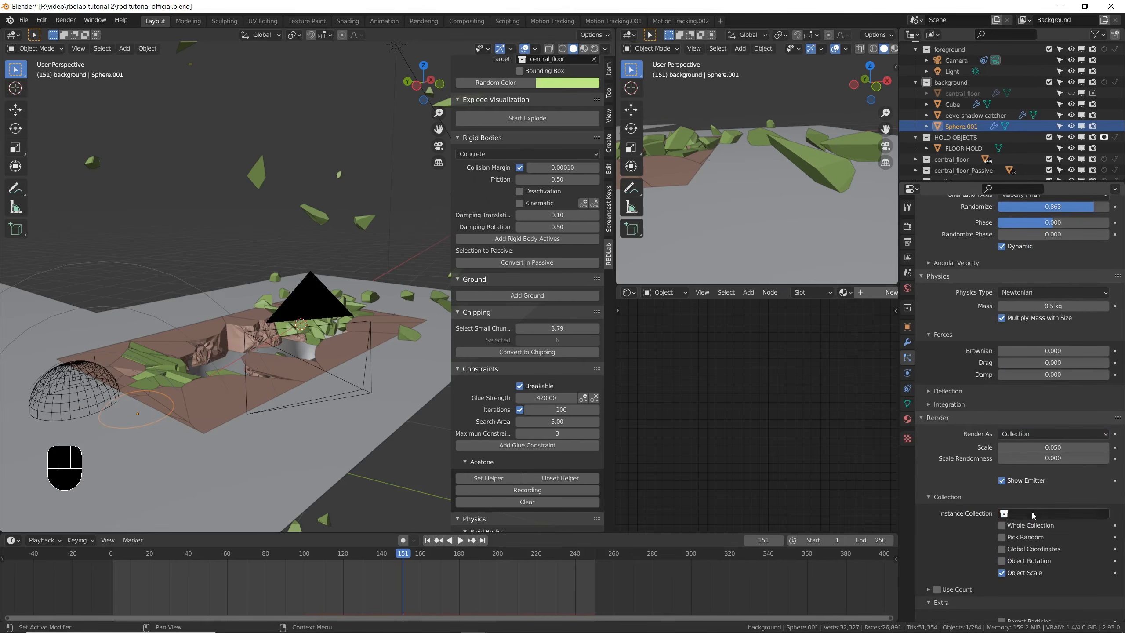
pyautogui.click(1032, 512)
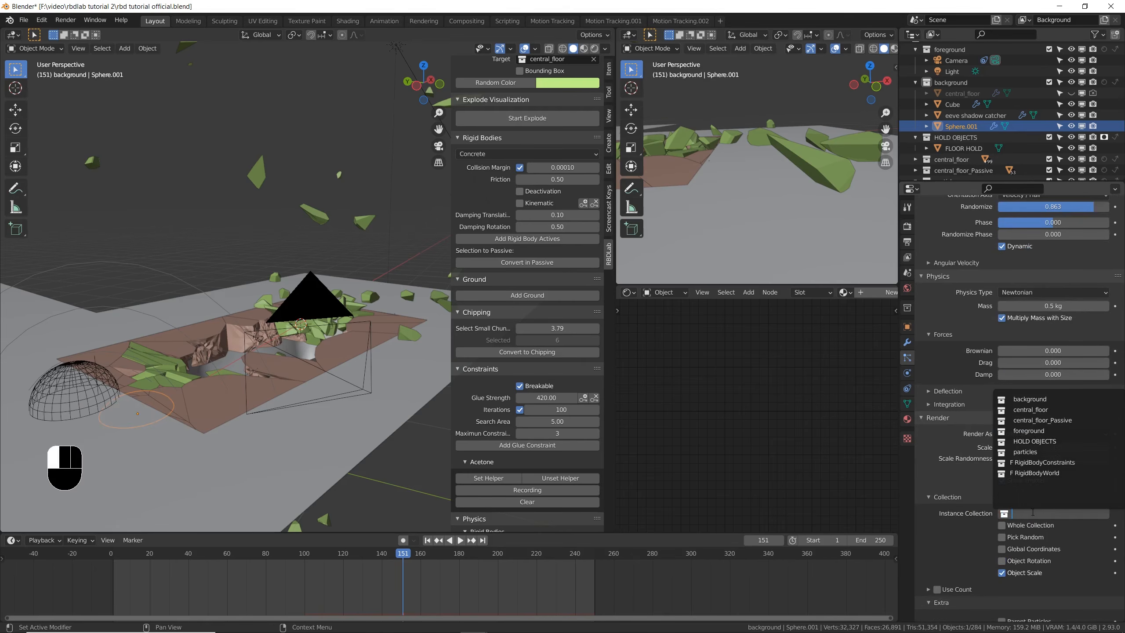
pyautogui.click(1046, 452)
# - Set the Force field weight of the particle system to 0
pyautogui.scroll(-4, 953, 464)
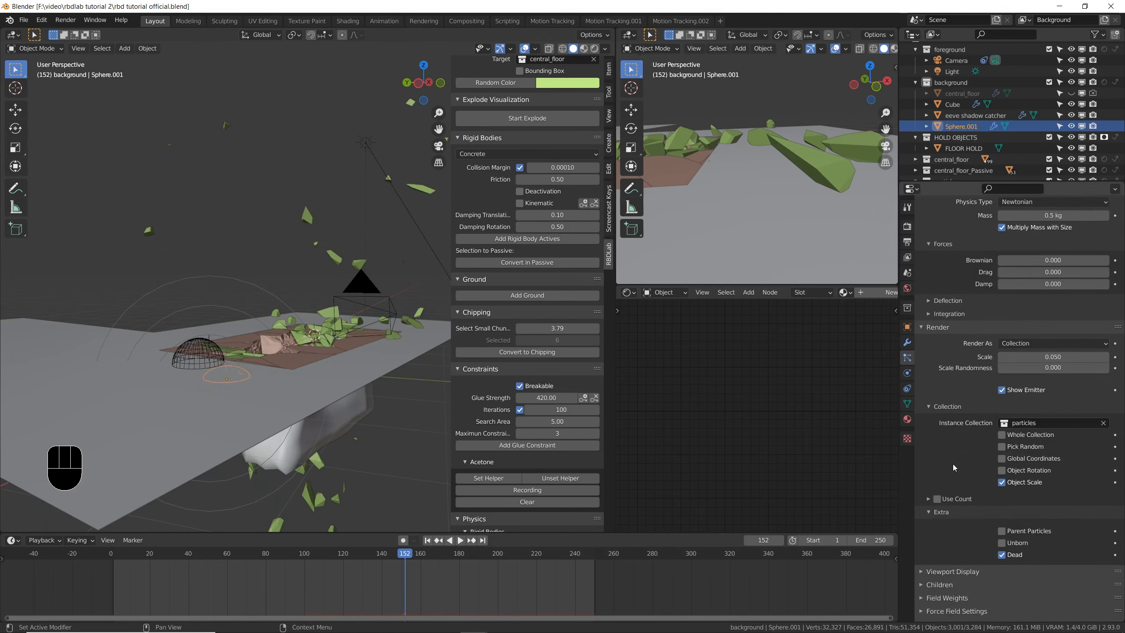
pyautogui.scroll(-2, 953, 465)
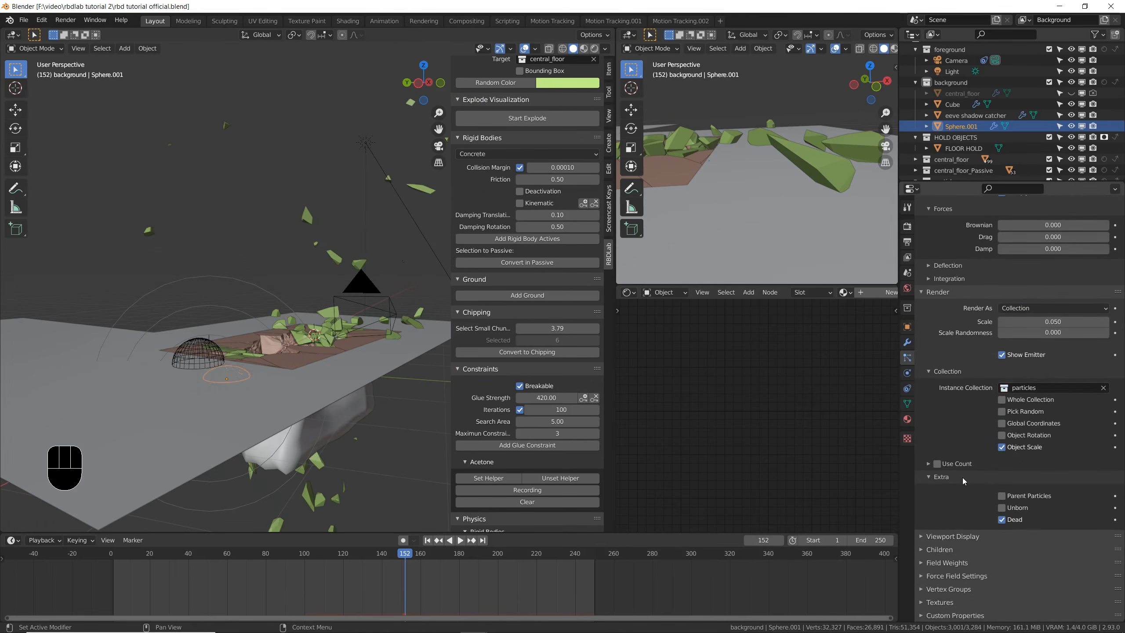
pyautogui.click(924, 564)
pyautogui.scroll(-10, 1107, 407)
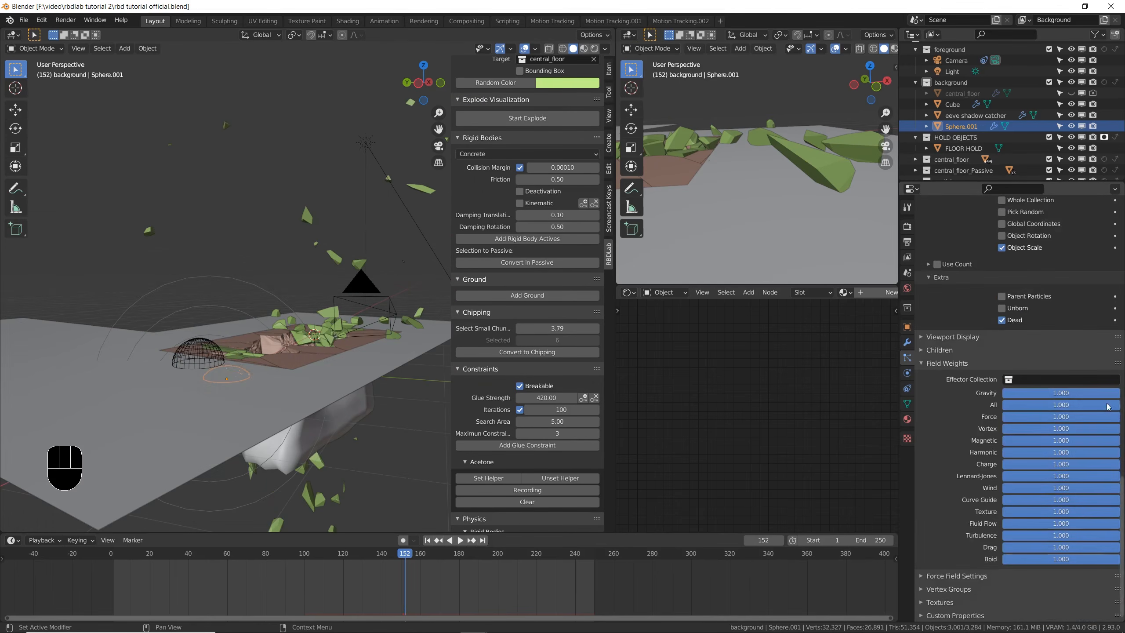
pyautogui.moveTo(1117, 423); pyautogui.dragTo(1002, 417)
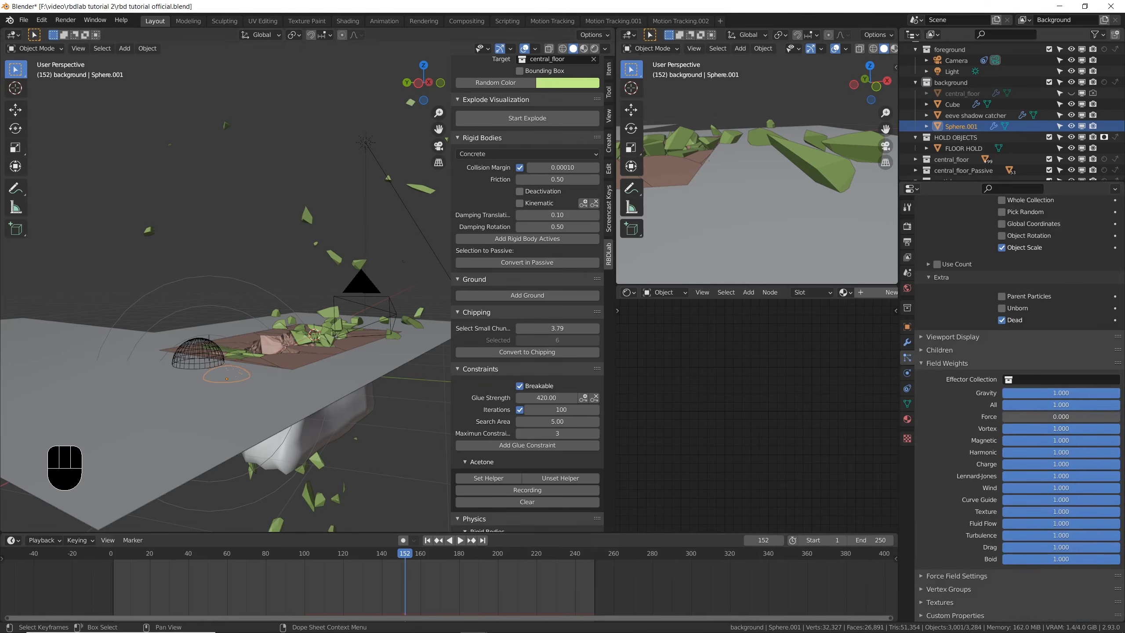
# - Play the simulation in a maximized 3D view and inspect the particle fragments around the collapsing floor up close
pyautogui.hotkey('ctrl', 'space')
pyautogui.press('space')
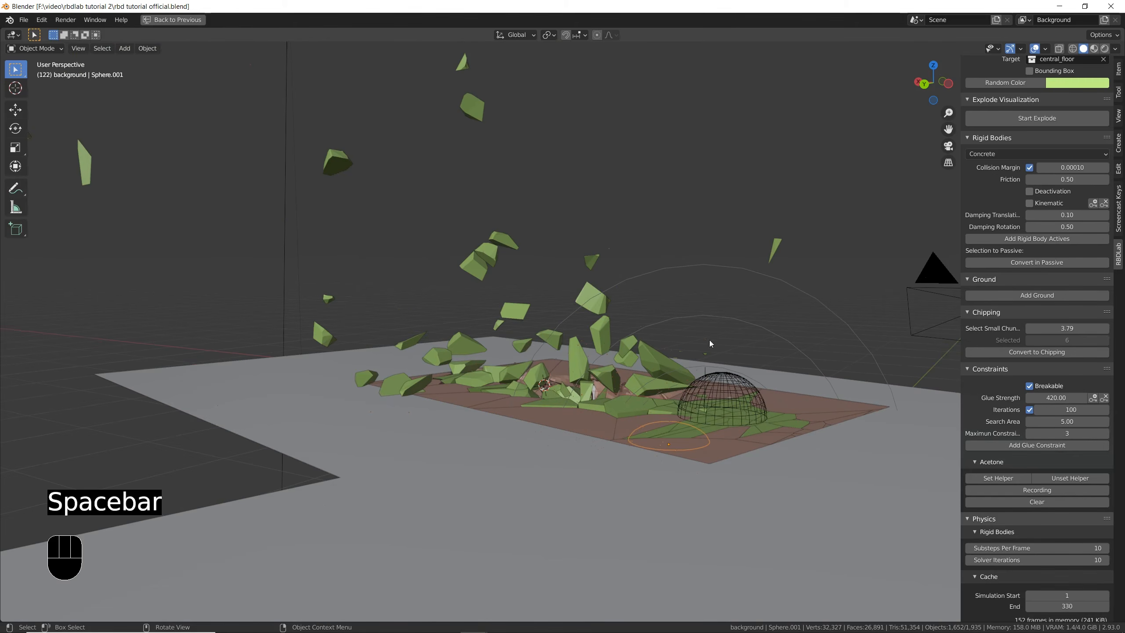
pyautogui.scroll(2, 661, 435)
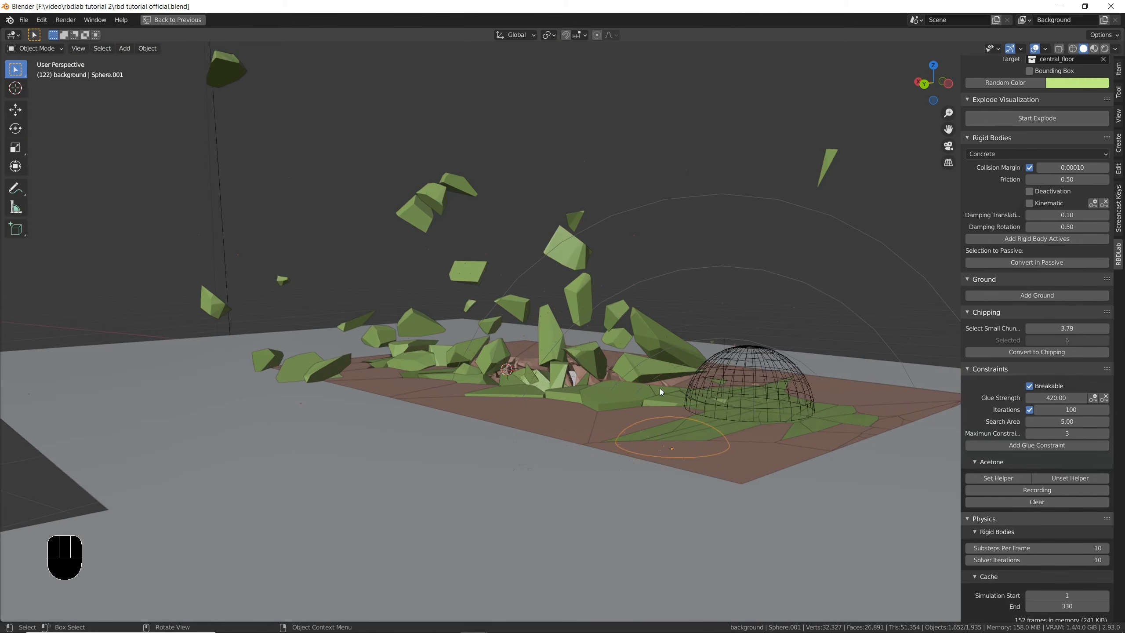
pyautogui.scroll(1, 655, 386)
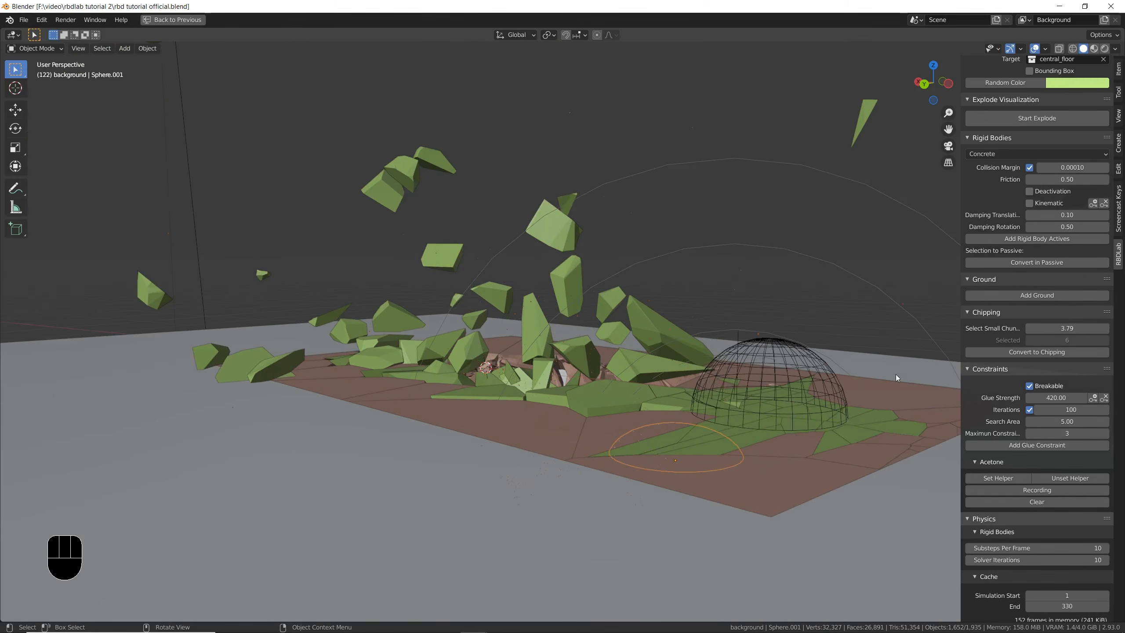
pyautogui.hotkey('ctrl', 'space')
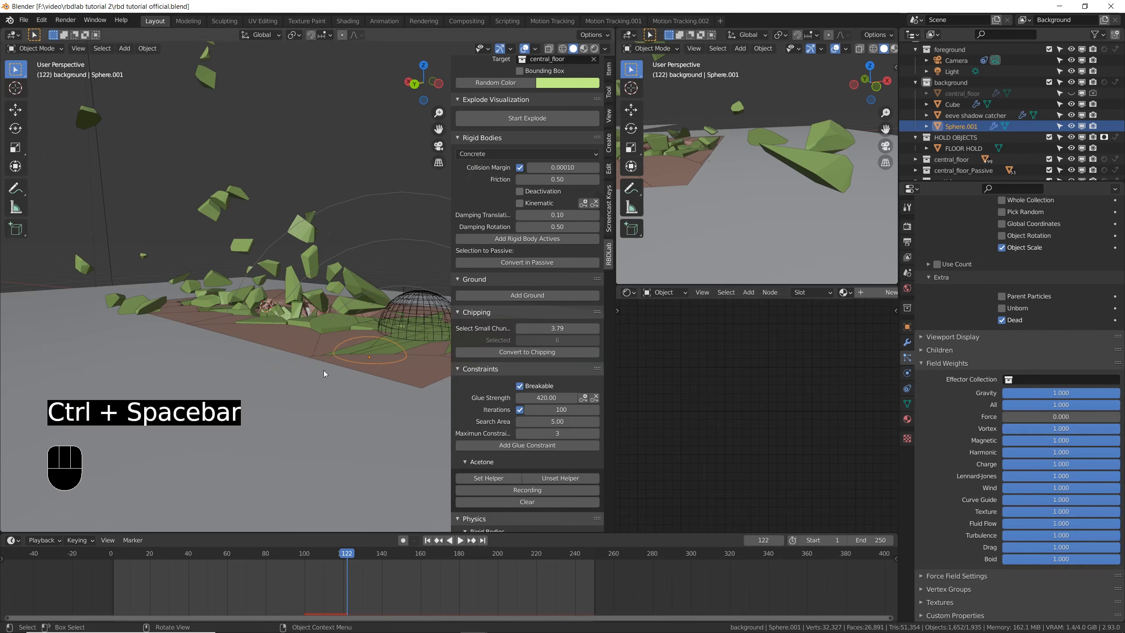
# - Set the particles' render scale to 0.354 and hide the overlays in the main 3D view
pyautogui.scroll(10, 943, 379)
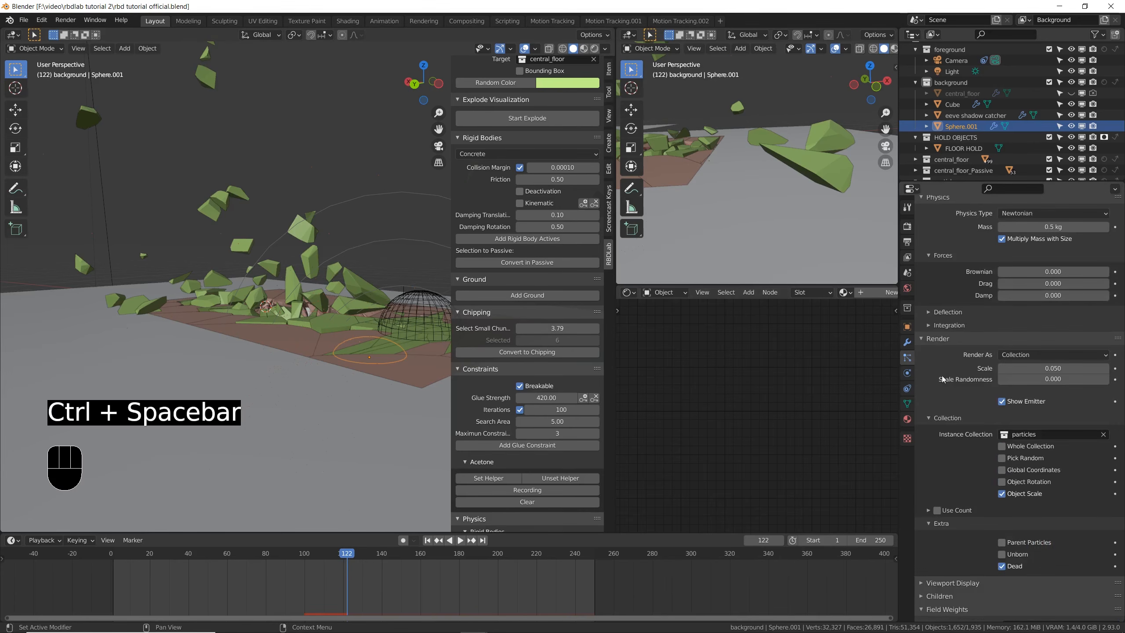
pyautogui.keyDown('shift'); pyautogui.moveTo(1053, 370); pyautogui.dragTo(1053, 369); pyautogui.keyUp('shift')
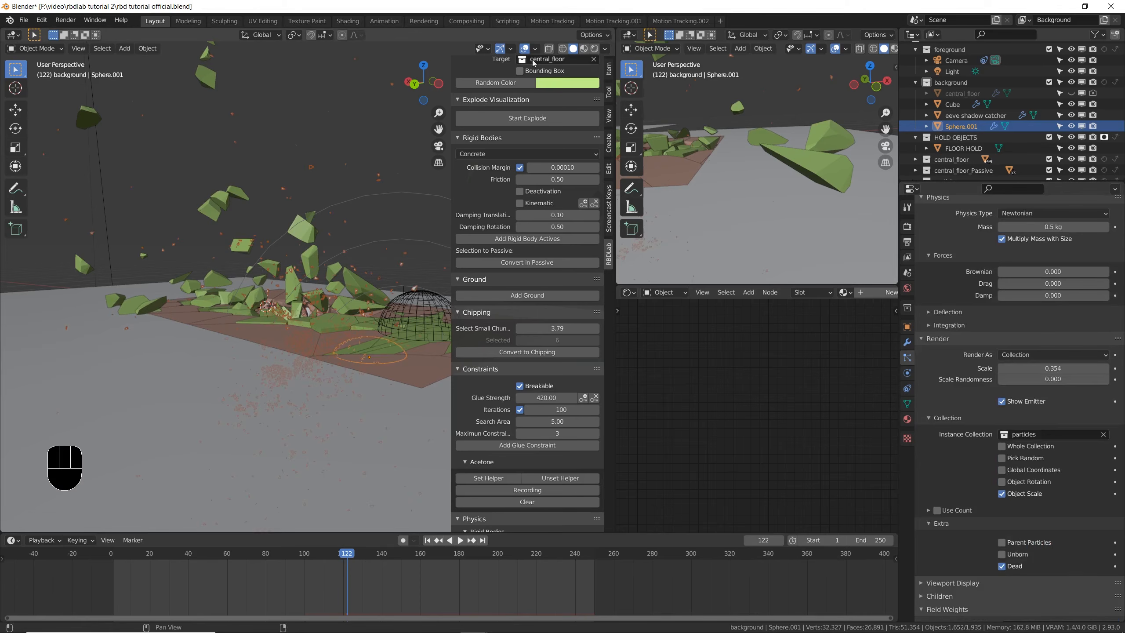
pyautogui.click(523, 44)
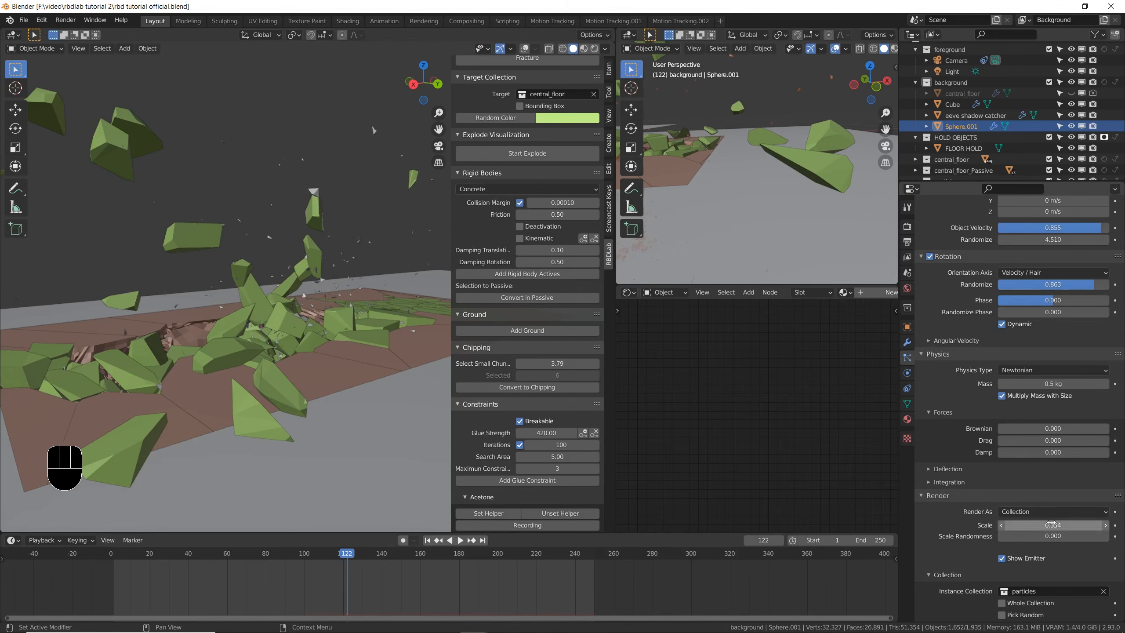
# - Set the particles' render scale to 0.822 and scale randomness to 0.682, and save the file
pyautogui.keyDown('shift'); pyautogui.moveTo(1053, 525); pyautogui.dragTo(1092, 525); pyautogui.keyUp('shift')
pyautogui.scroll(-3, 276, 359)
pyautogui.moveTo(306, 350)
pyautogui.mouseDown(button='middle')
pyautogui.moveTo(276, 359)
pyautogui.moveTo(288, 348)
pyautogui.mouseUp(button='middle')
pyautogui.moveTo(306, 348); pyautogui.dragTo(228, 364, button='middle')
pyautogui.keyDown('shift'); pyautogui.moveTo(228, 364); pyautogui.dragTo(230, 352, button='middle'); pyautogui.keyUp('shift')
pyautogui.hotkey('ctrl', 's')
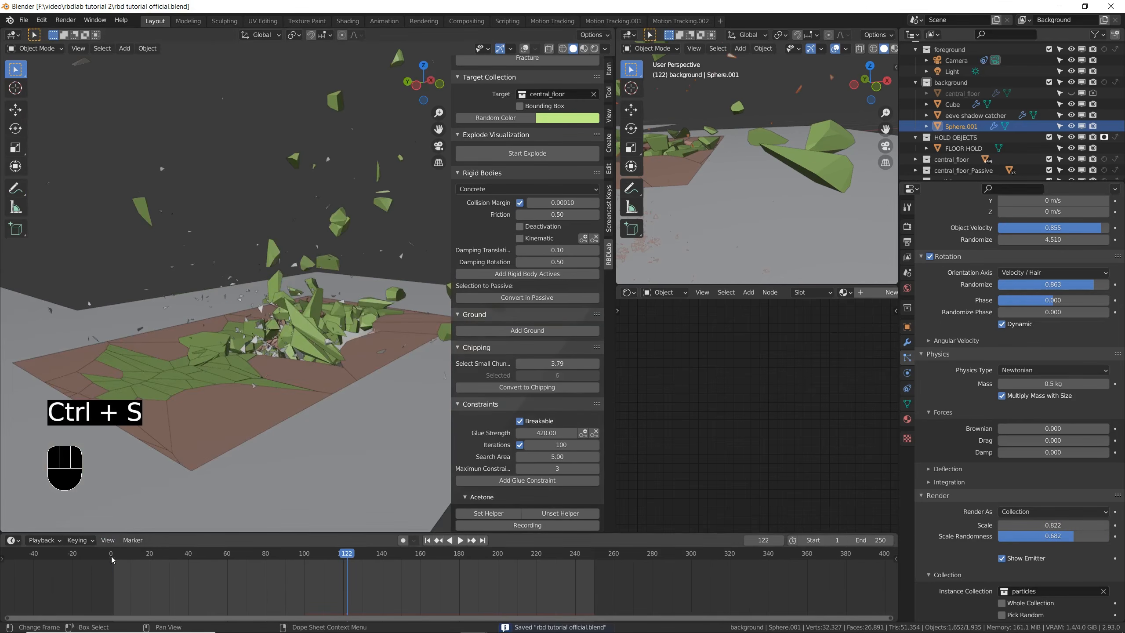
# - Replay the simulation from frame 0 in a maximized 3D view to review the flying debris
pyautogui.click(110, 556)
pyautogui.press('space')
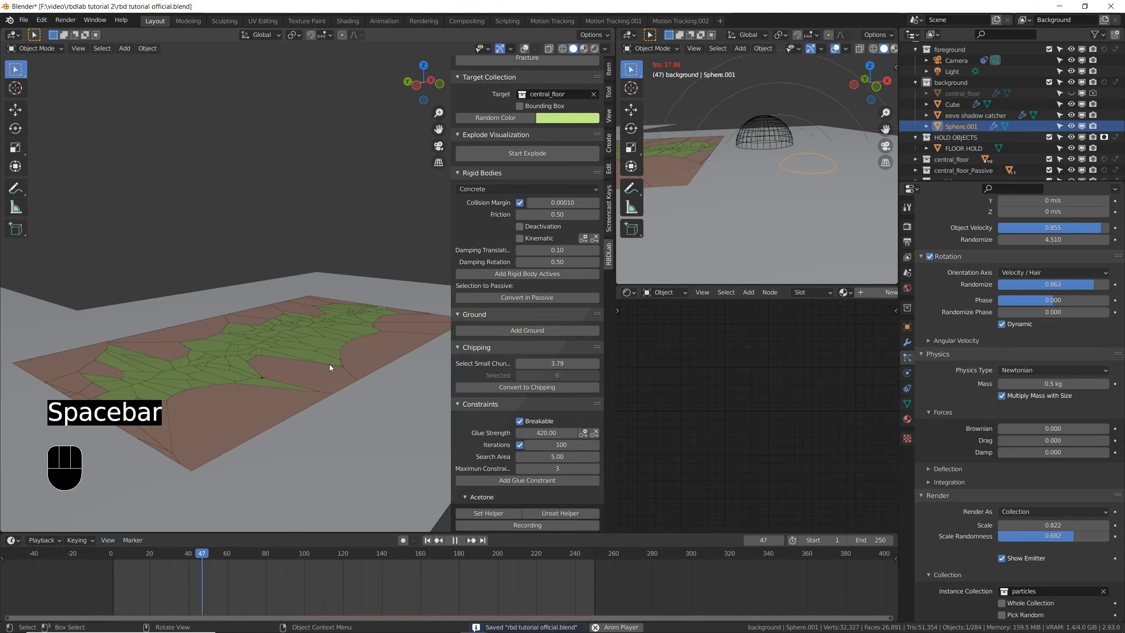
pyautogui.hotkey('ctrl', 'space')
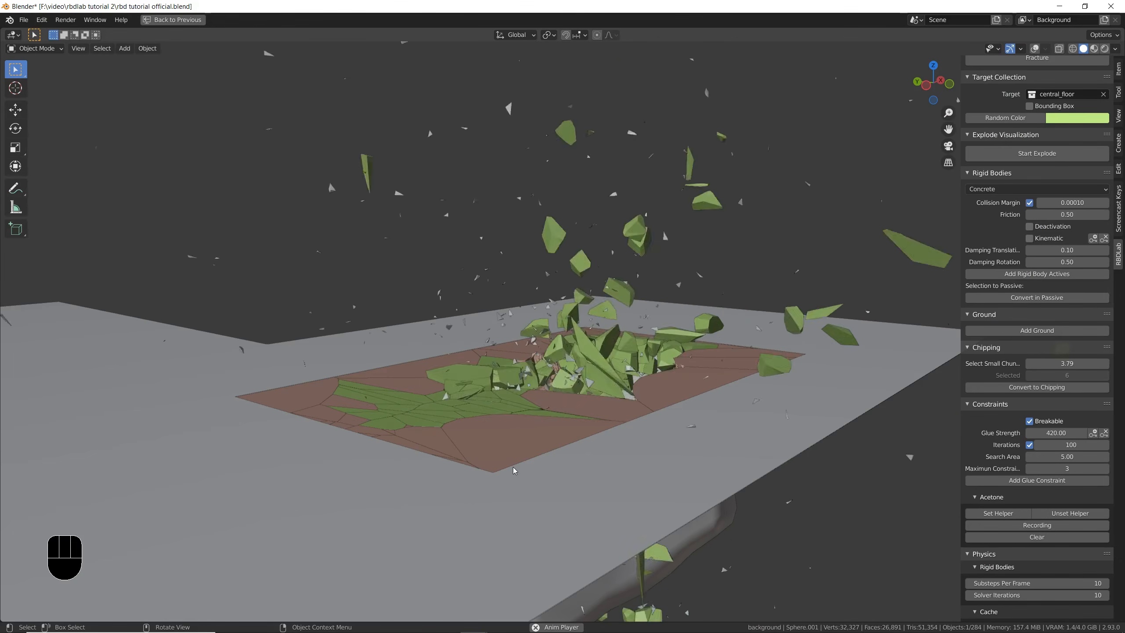
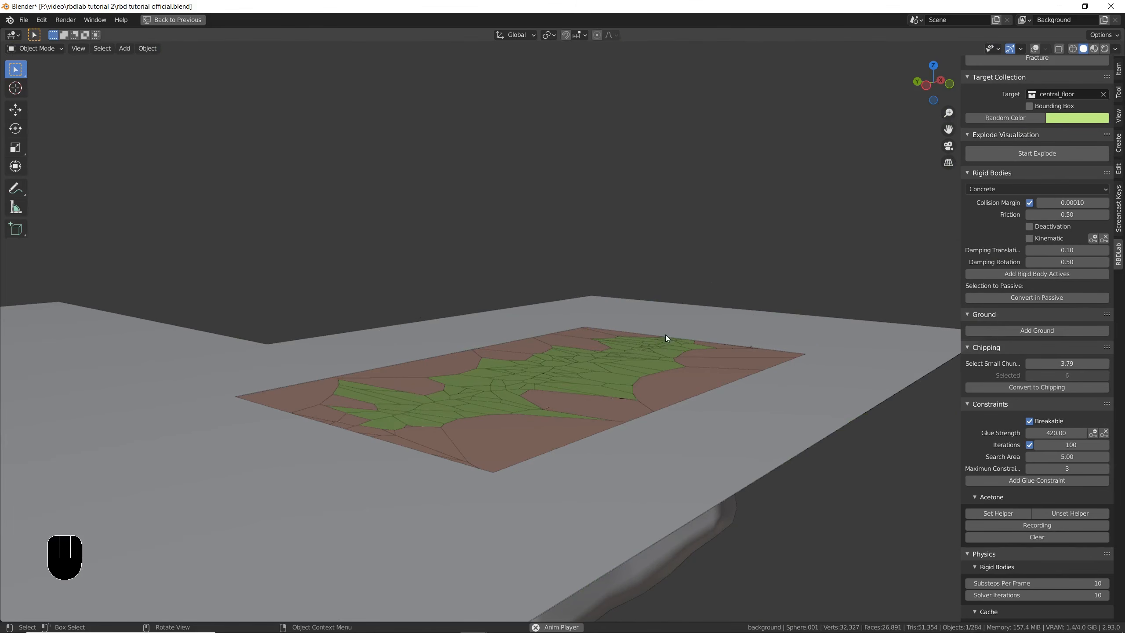
# - Stop the animation playback in the restored window layout and turn the main viewport's overlays back on
pyautogui.hotkey('ctrl', 'space')
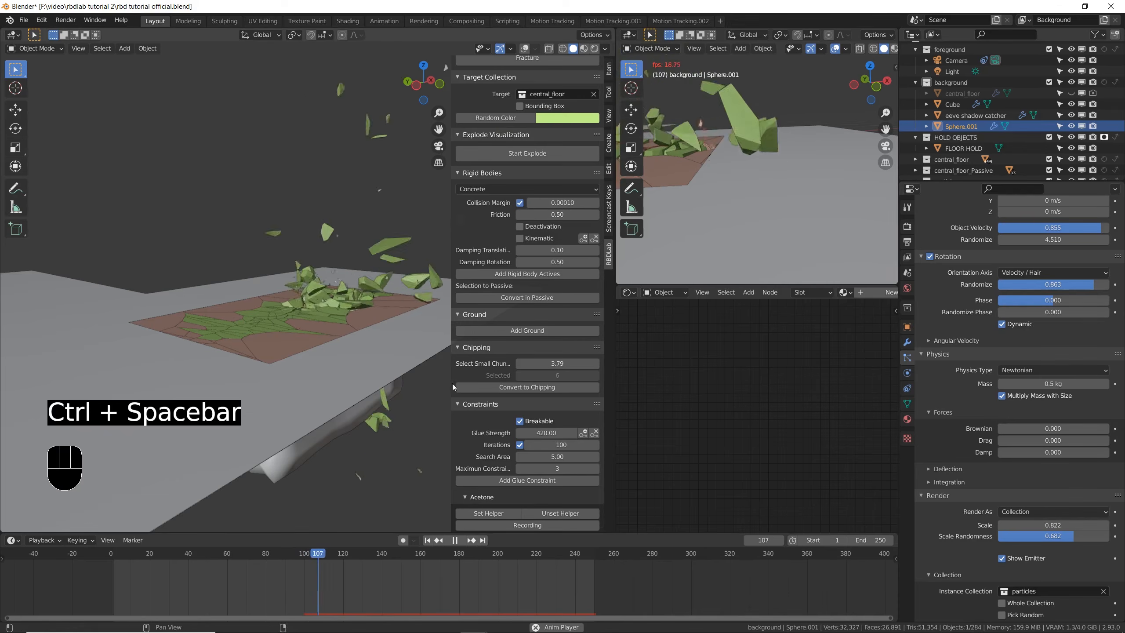
pyautogui.press('space')
pyautogui.click(525, 48)
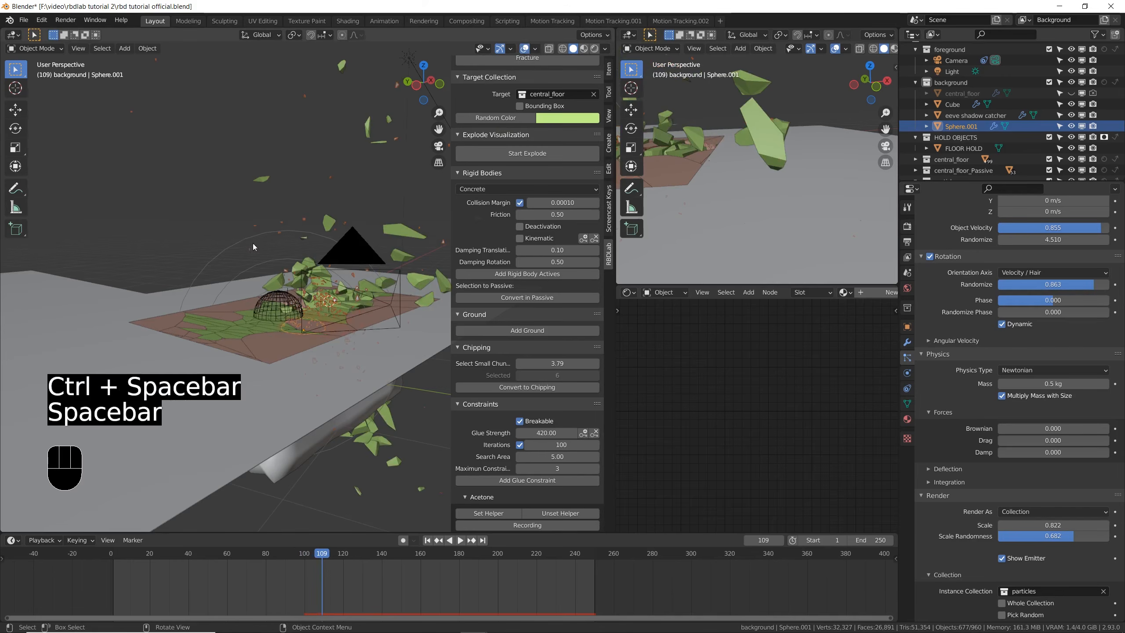
# - Set the particle collision Stickiness of the eeve shadow catcher plane to 10
pyautogui.click(112, 339)
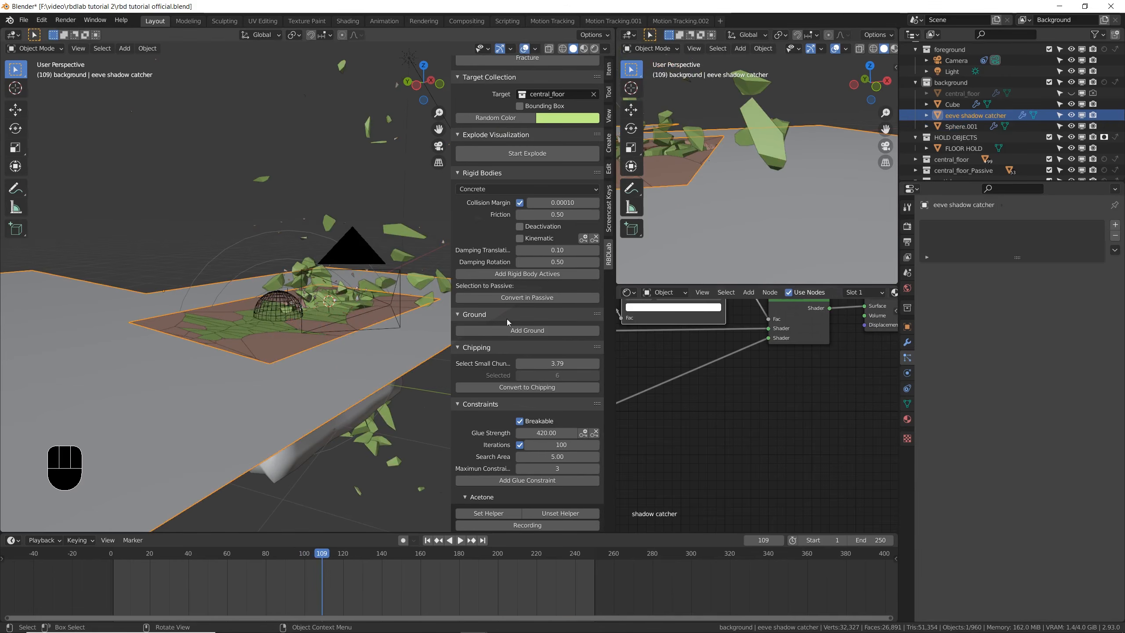
pyautogui.click(907, 373)
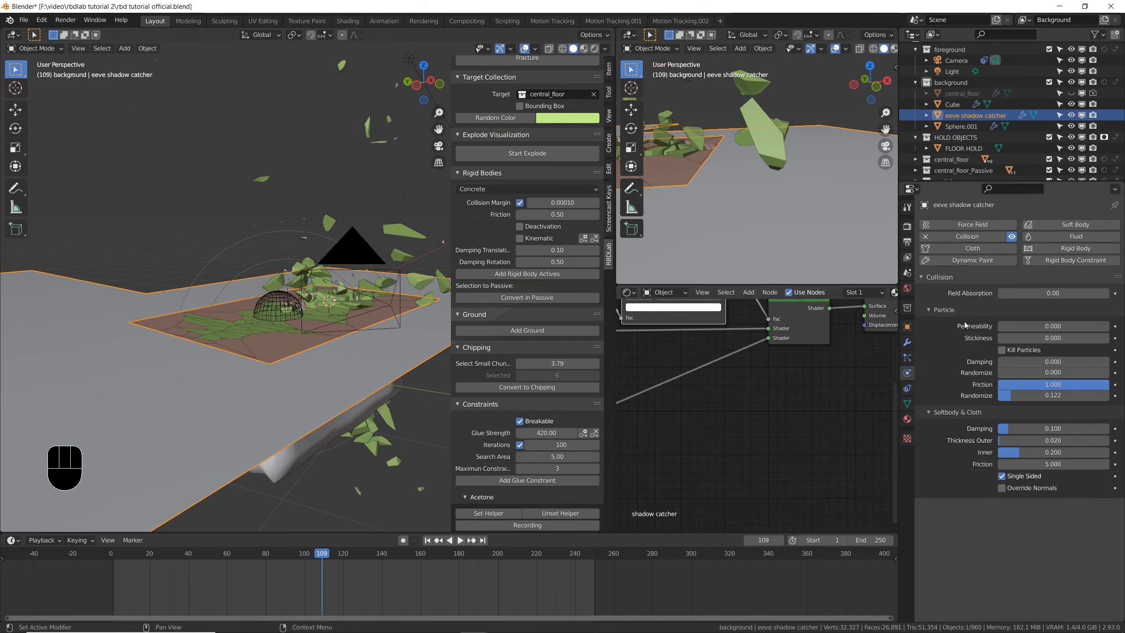
pyautogui.click(1060, 337)
pyautogui.write('10')
pyautogui.press('Return')
# - Play the simulation in the maximized viewport to check how the debris lands on the floor, and save the file
pyautogui.press('space')
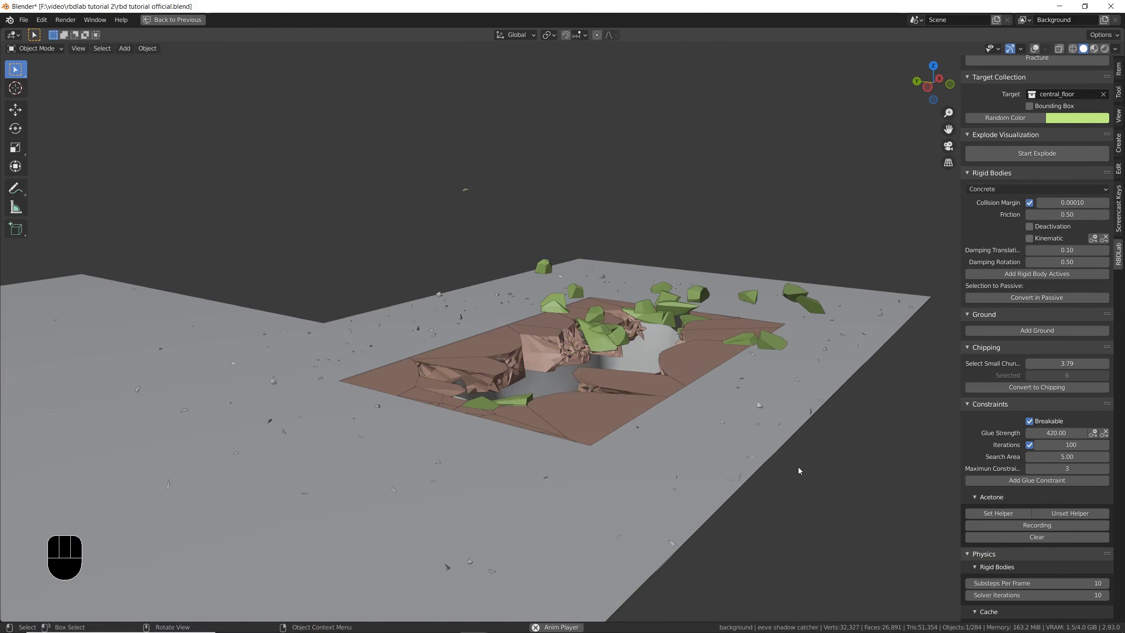
pyautogui.press('Escape')
pyautogui.hotkey('ctrl', 'space')
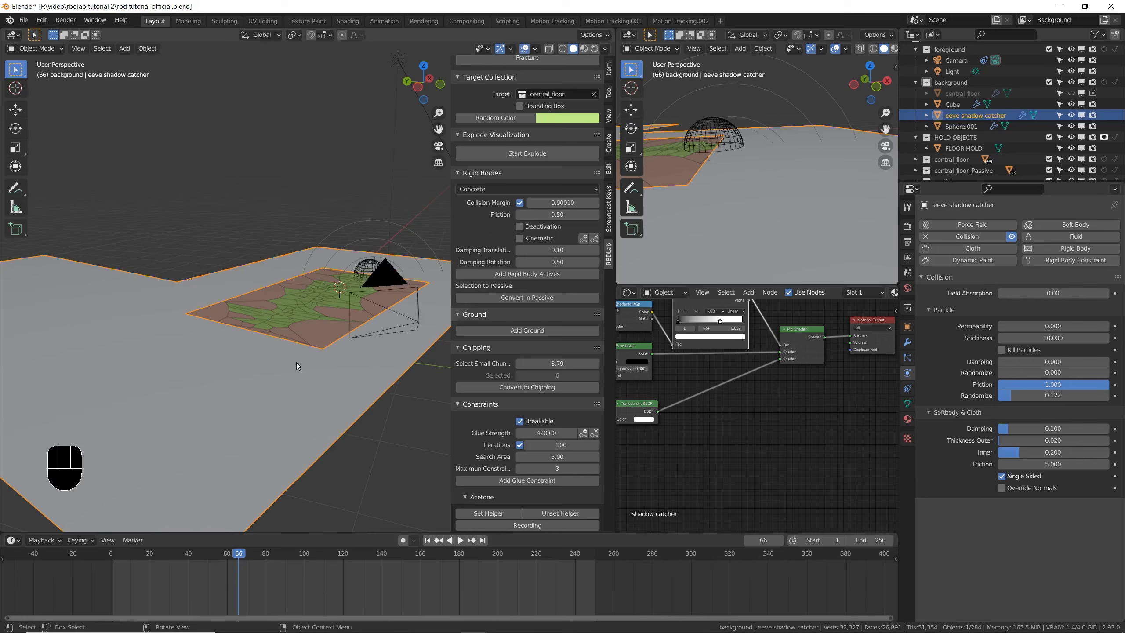
pyautogui.press('space')
pyautogui.press('space')
pyautogui.press('ctrl')
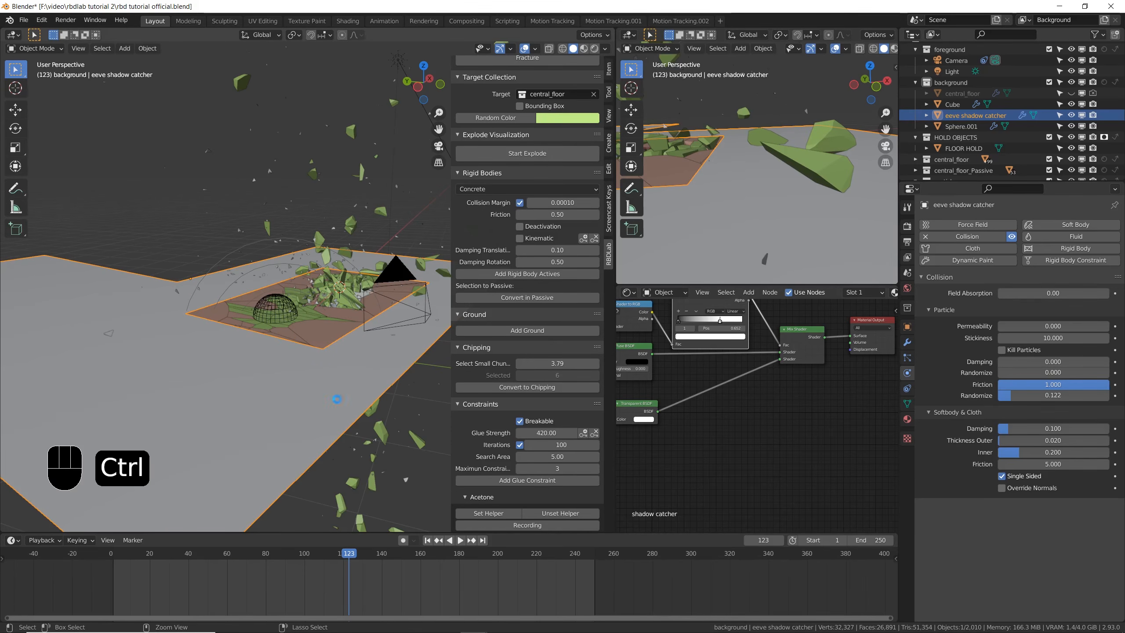
pyautogui.hotkey('ctrl', 's')
# - Bake all dynamics from the particle cache of the debris emitter Sphere.001 and save the file
pyautogui.click(907, 358)
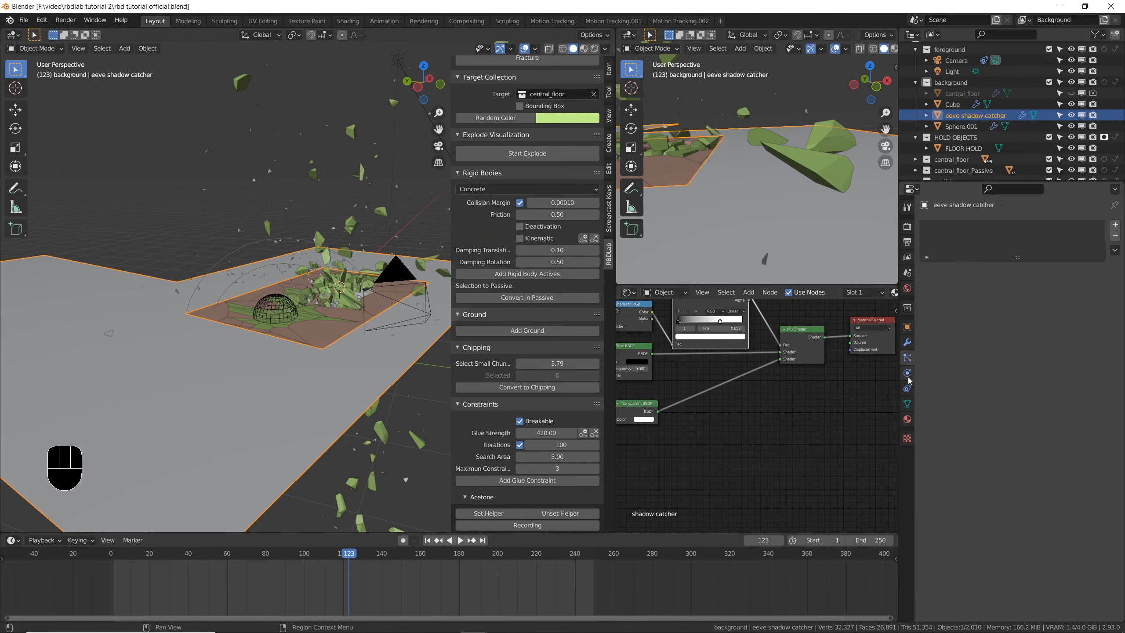
pyautogui.click(255, 181)
pyautogui.scroll(-5, 973, 423)
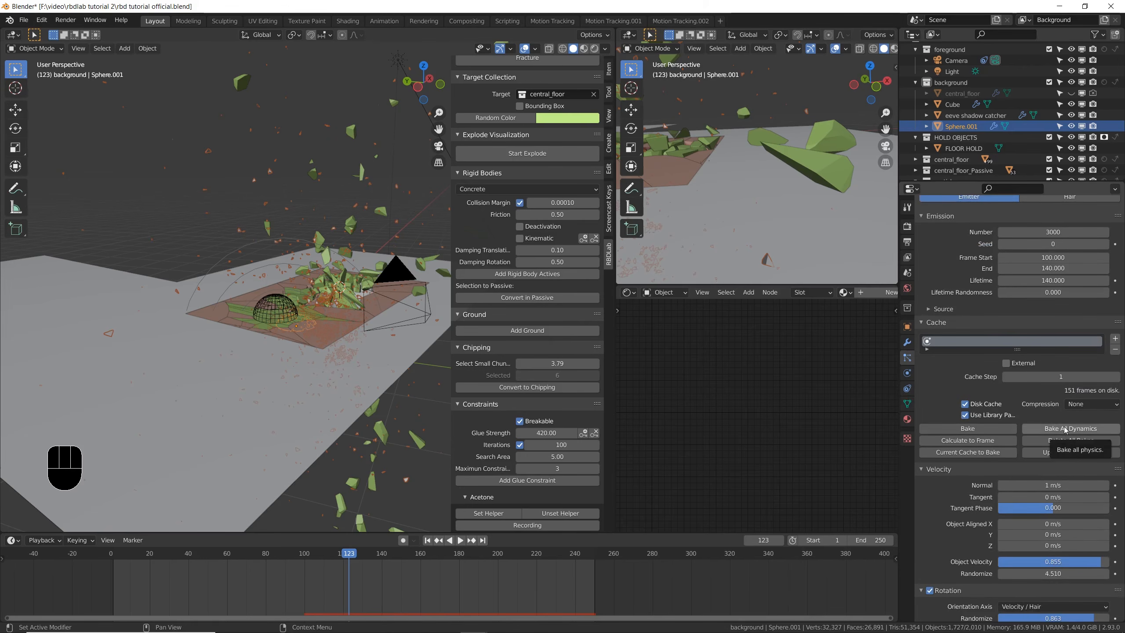
pyautogui.click(1065, 429)
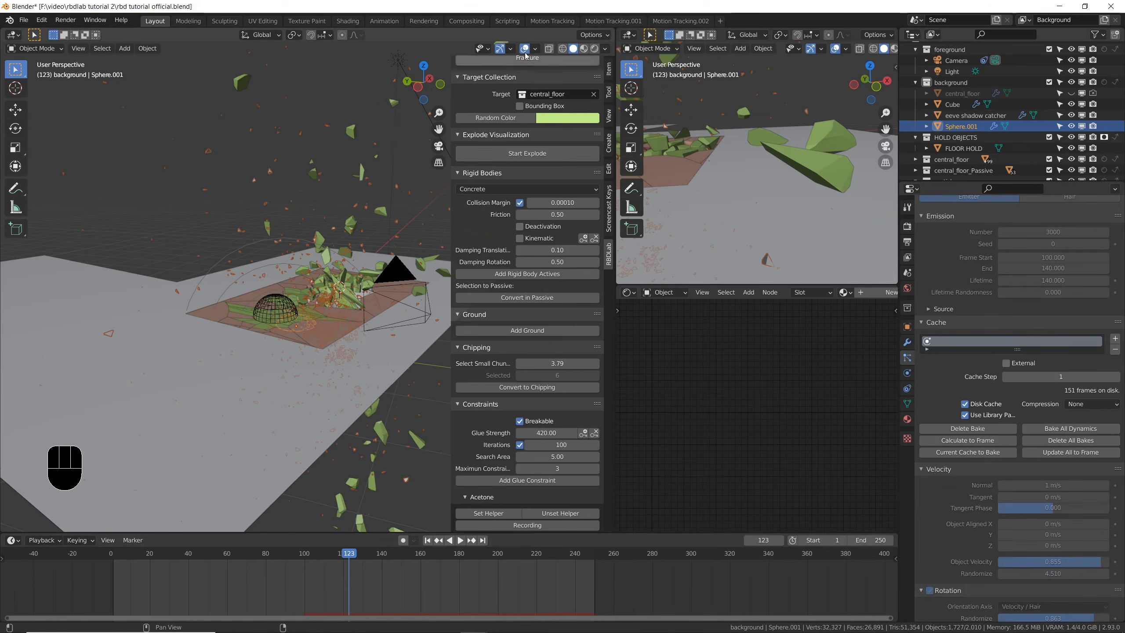
pyautogui.click(524, 49)
pyautogui.moveTo(359, 310)
pyautogui.keyDown('shift'); pyautogui.mouseDown(button='middle')
pyautogui.moveTo(330, 316)
pyautogui.moveTo(348, 319)
pyautogui.mouseUp(button='middle'); pyautogui.keyUp('shift')
pyautogui.hotkey('ctrl', 's')
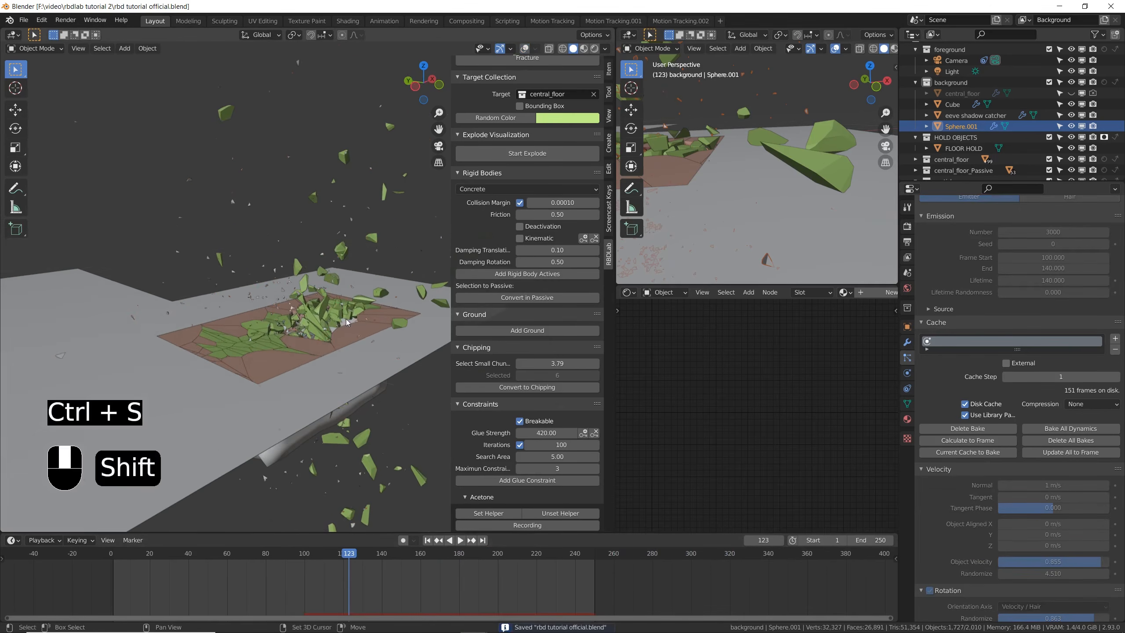
pyautogui.click(524, 48)
# - Bring the RBDLab smoke emission options into view and move the timeline to frame 153
pyautogui.scroll(15, 536, 310)
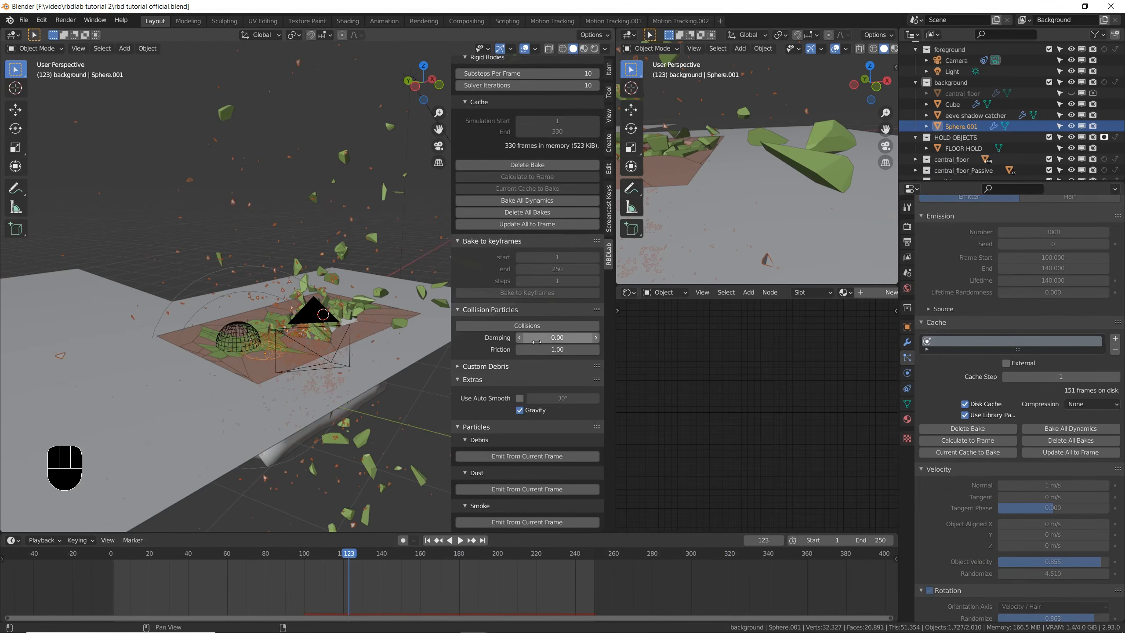
pyautogui.scroll(-10, 536, 342)
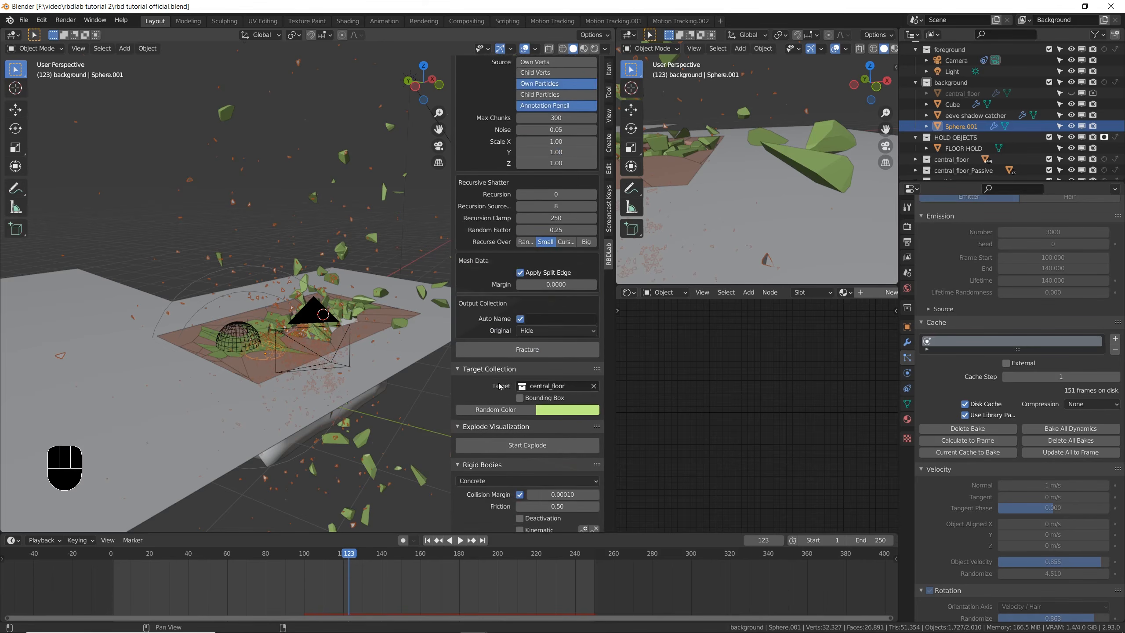
pyautogui.scroll(-20, 500, 386)
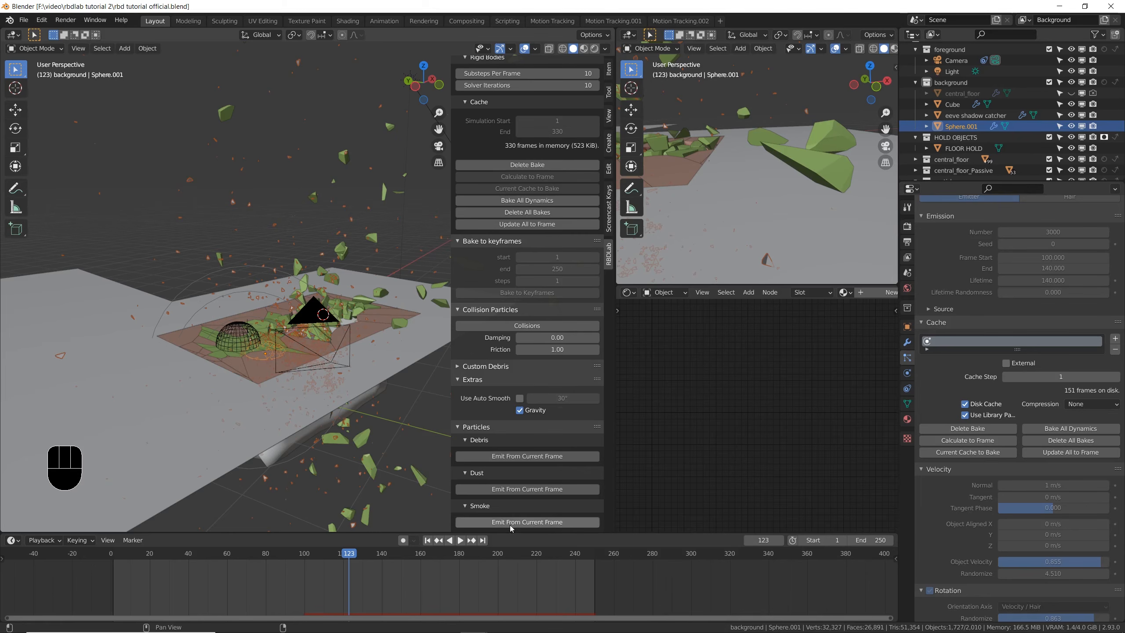
pyautogui.moveTo(349, 556); pyautogui.dragTo(407, 556)
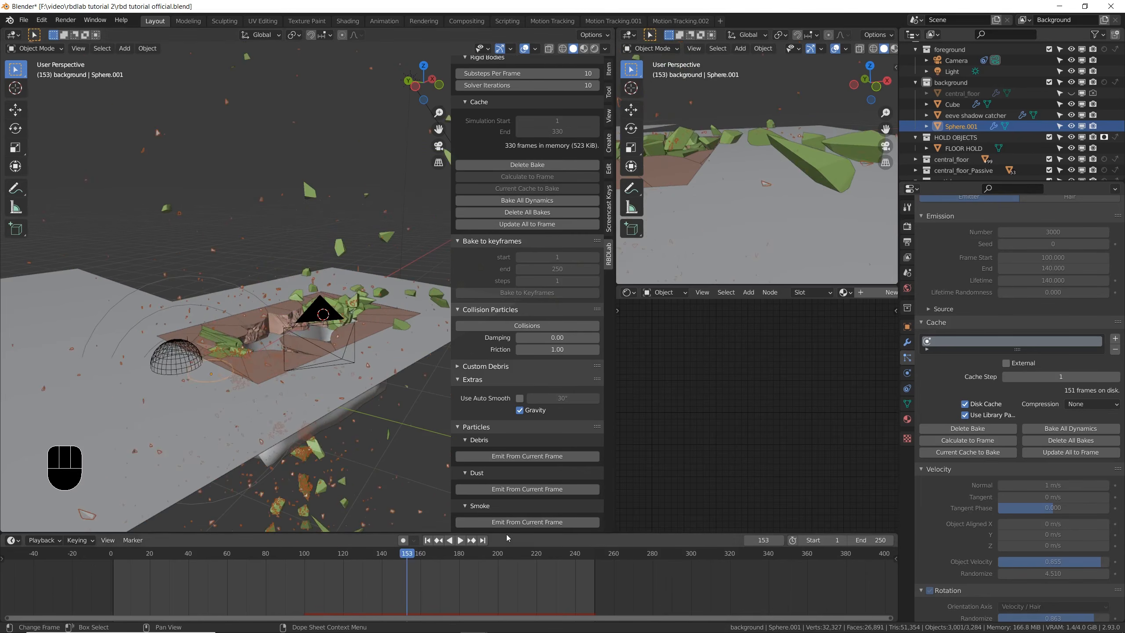
# - Examine the broken floor chunks around the hole from several angles at the current frame
pyautogui.click(325, 358)
pyautogui.scroll(8, 325, 358)
pyautogui.moveTo(368, 417); pyautogui.dragTo(329, 380, button='middle')
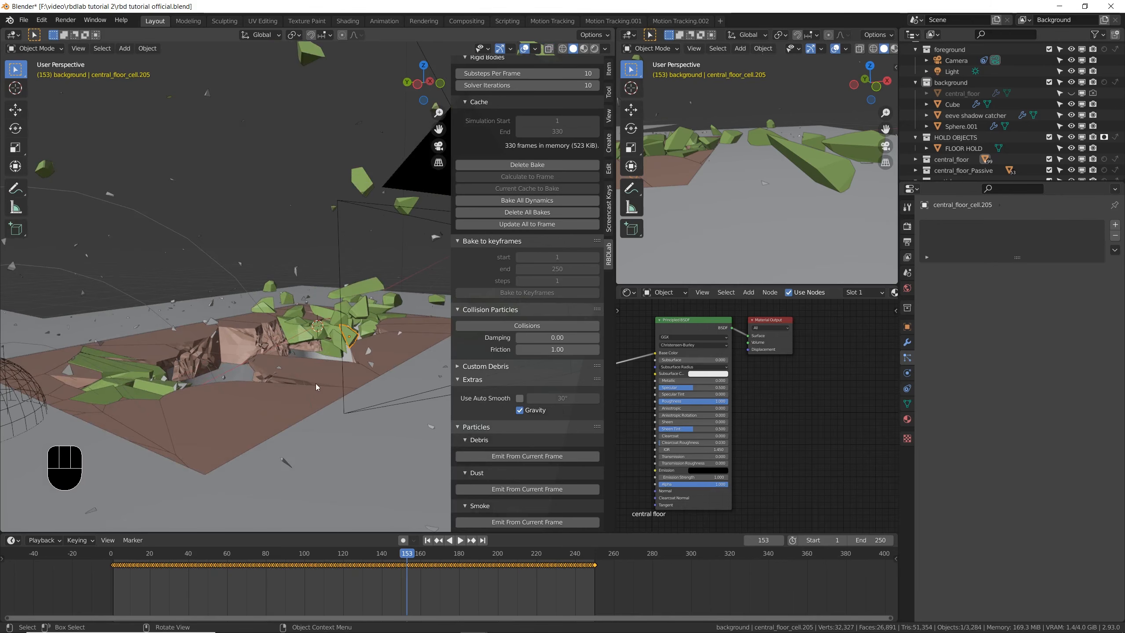
pyautogui.scroll(-4, 291, 339)
pyautogui.moveTo(291, 338); pyautogui.dragTo(257, 342, button='middle')
pyautogui.scroll(3, 257, 341)
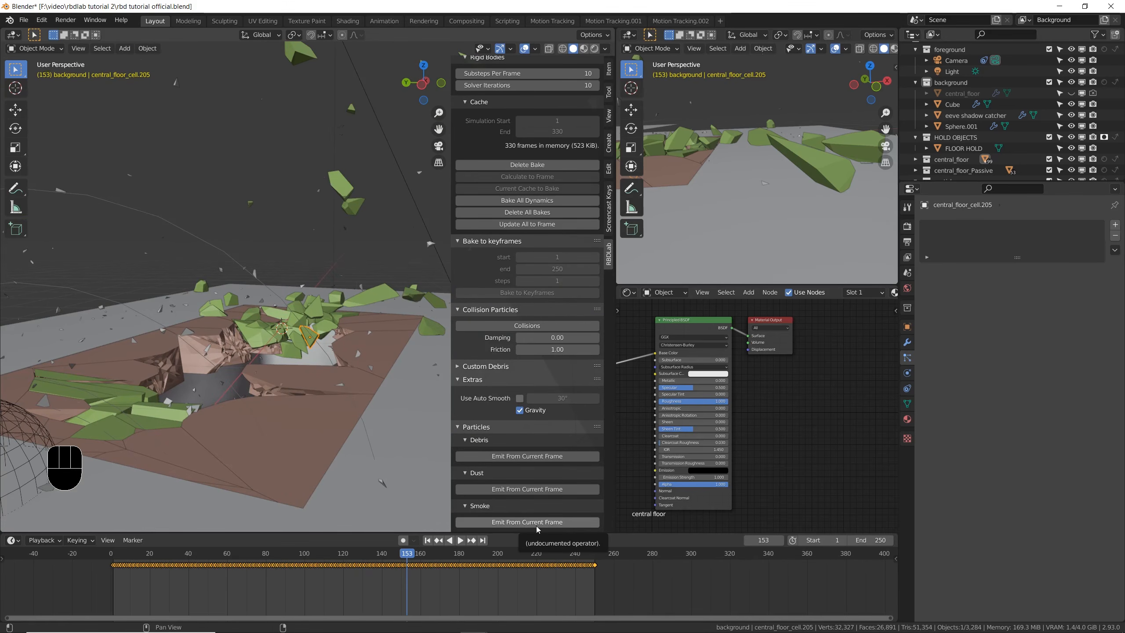
pyautogui.moveTo(350, 377); pyautogui.dragTo(330, 375, button='middle')
pyautogui.scroll(-3, 329, 373)
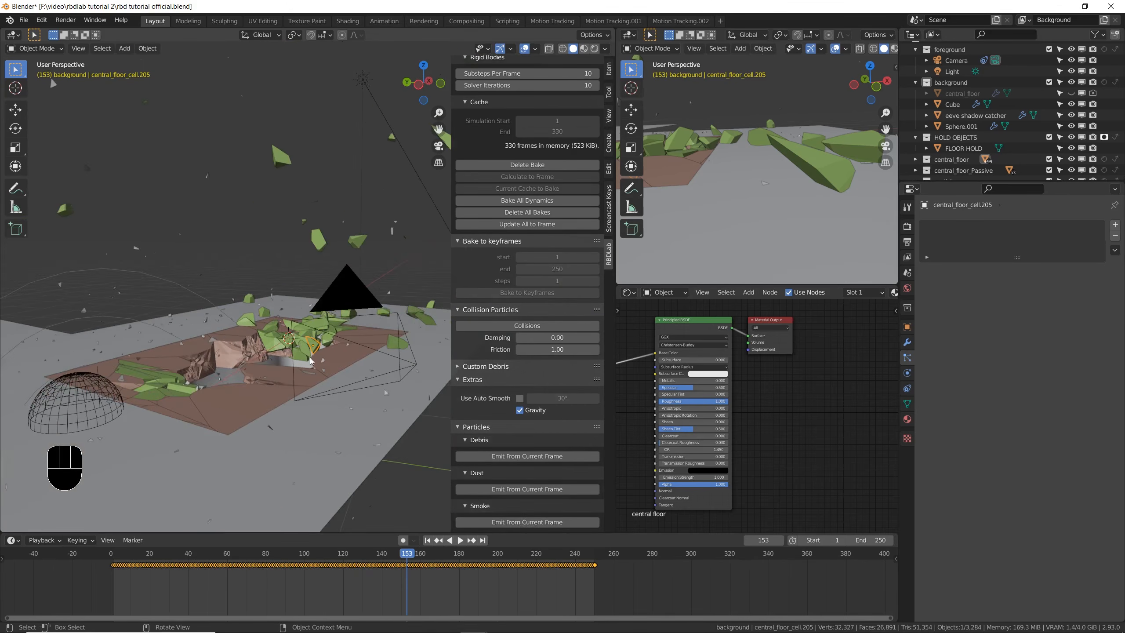
# - Add a mesh cube at the 3D cursor and scale it up to enclose the broken floor area
pyautogui.hotkey('shift', 'a')
pyautogui.moveTo(290, 328)
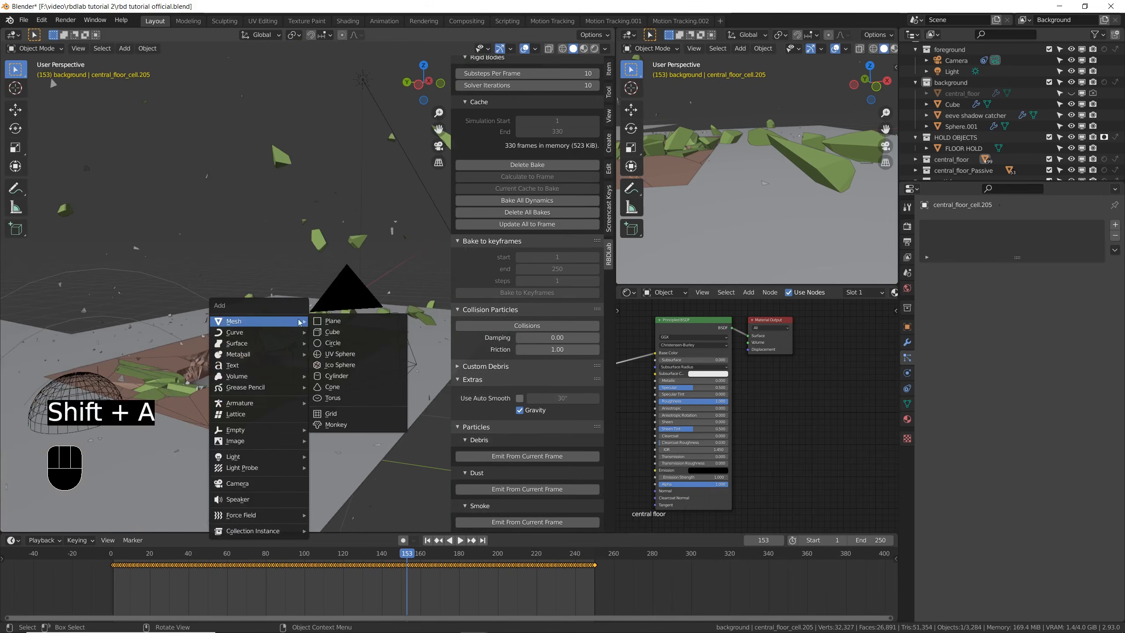
pyautogui.click(332, 332)
pyautogui.press('s')
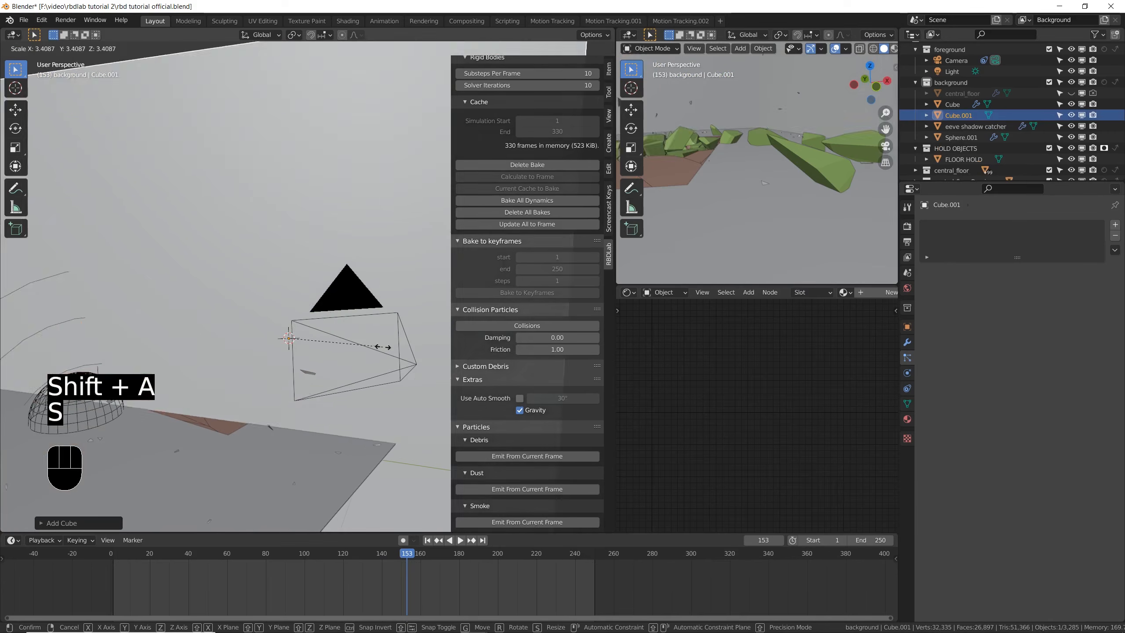
pyautogui.click(354, 342)
pyautogui.moveTo(361, 344); pyautogui.dragTo(290, 361, button='middle')
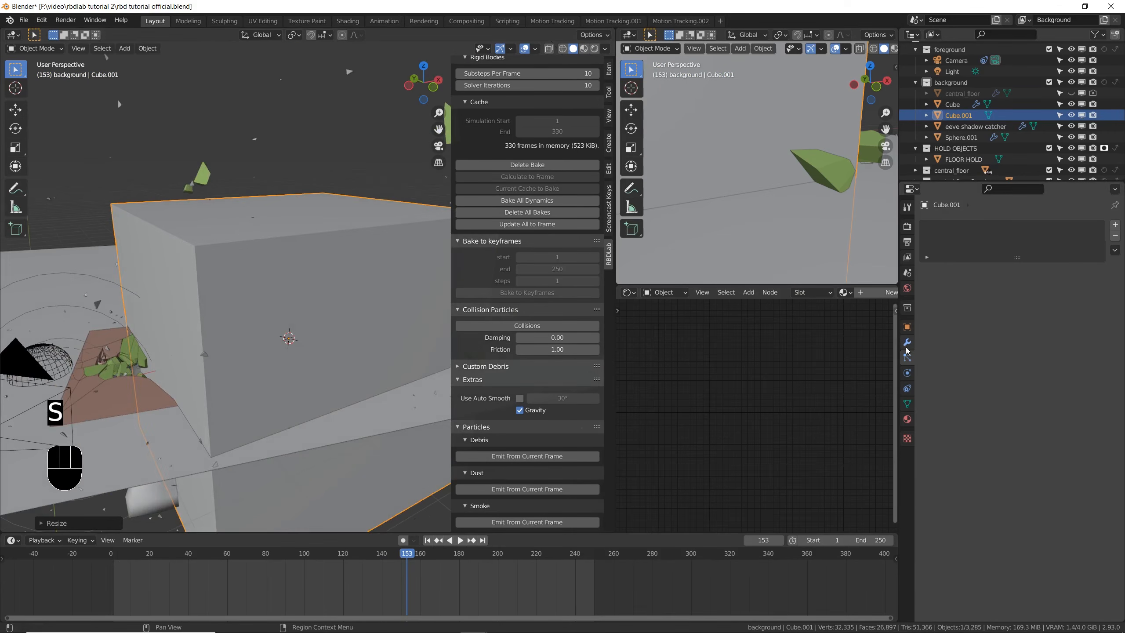
# - Add Fluid physics to the new cube and set its type to Domain
pyautogui.click(907, 373)
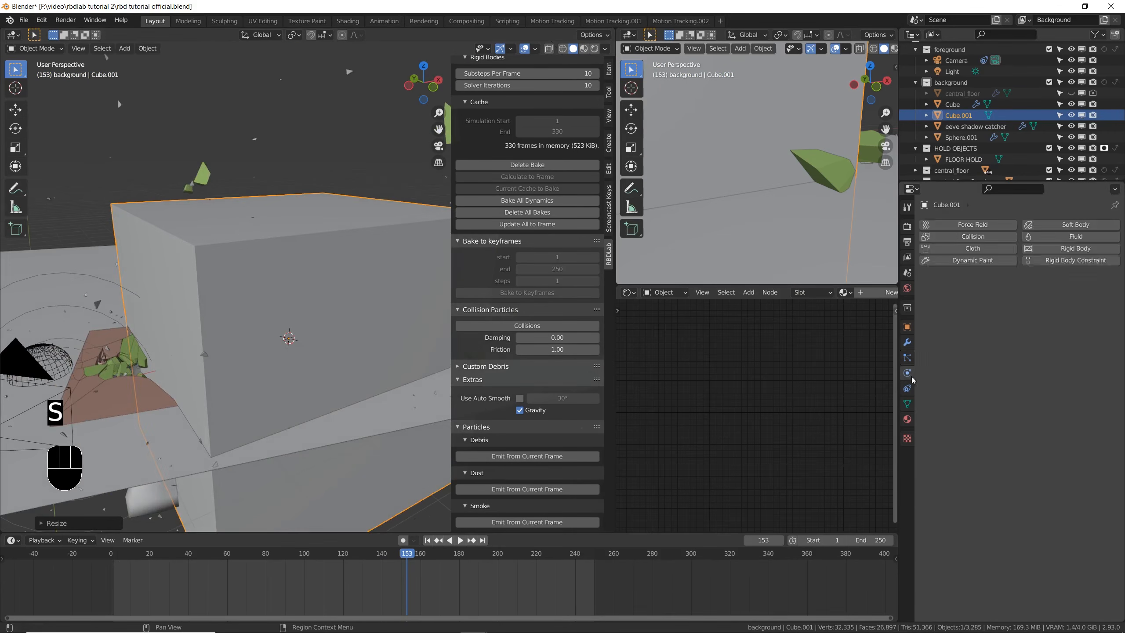
pyautogui.click(1053, 240)
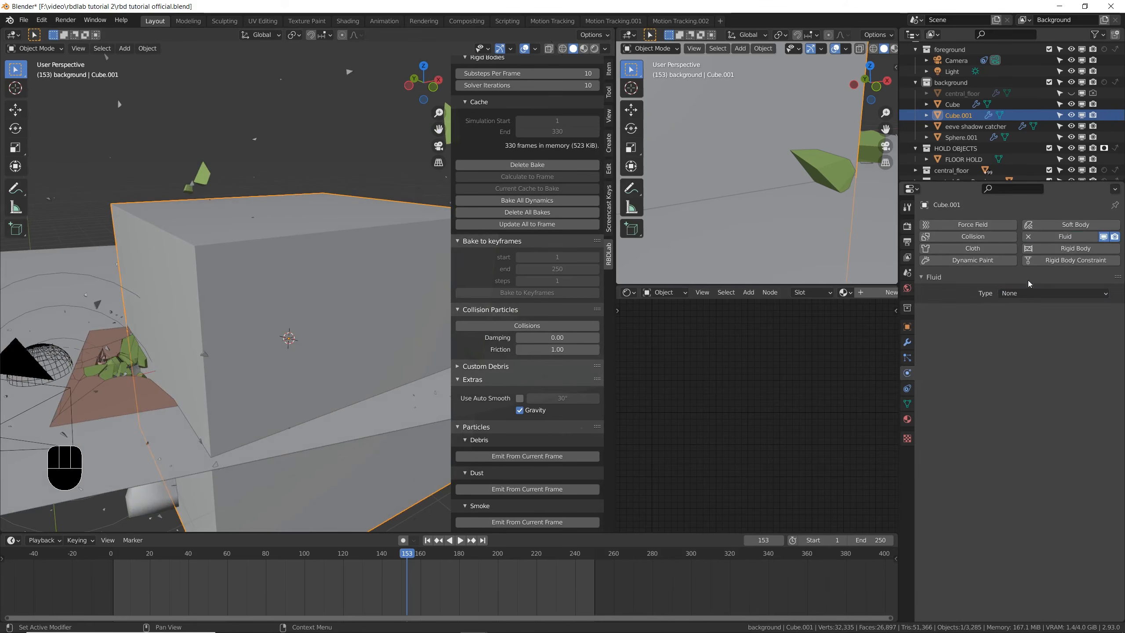
pyautogui.click(1037, 293)
pyautogui.click(1032, 320)
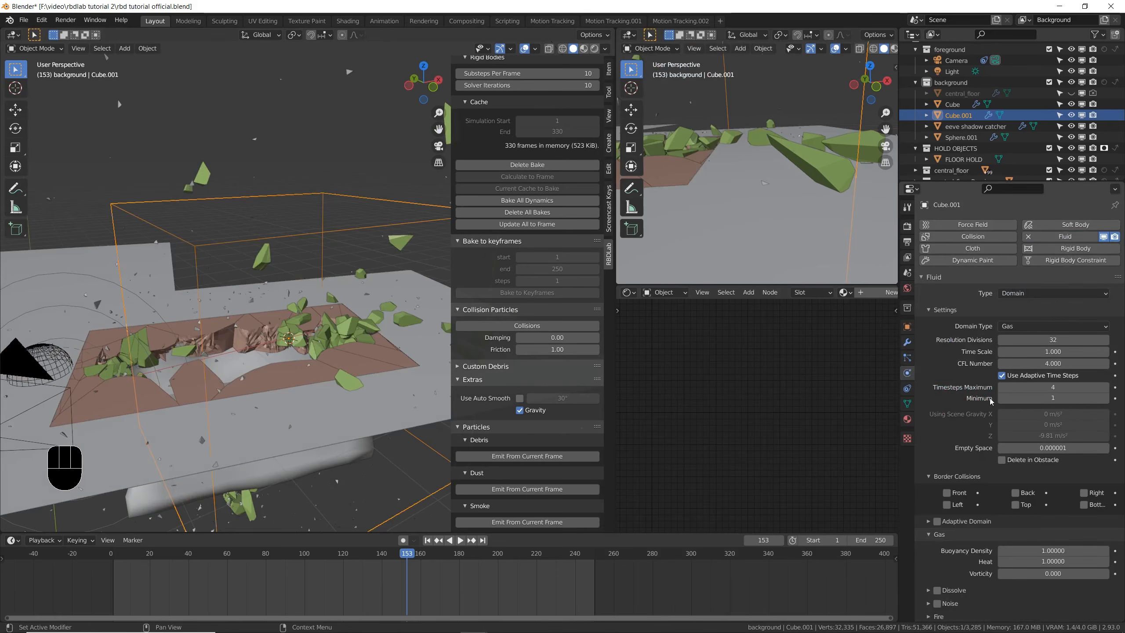
pyautogui.scroll(-5, 328, 374)
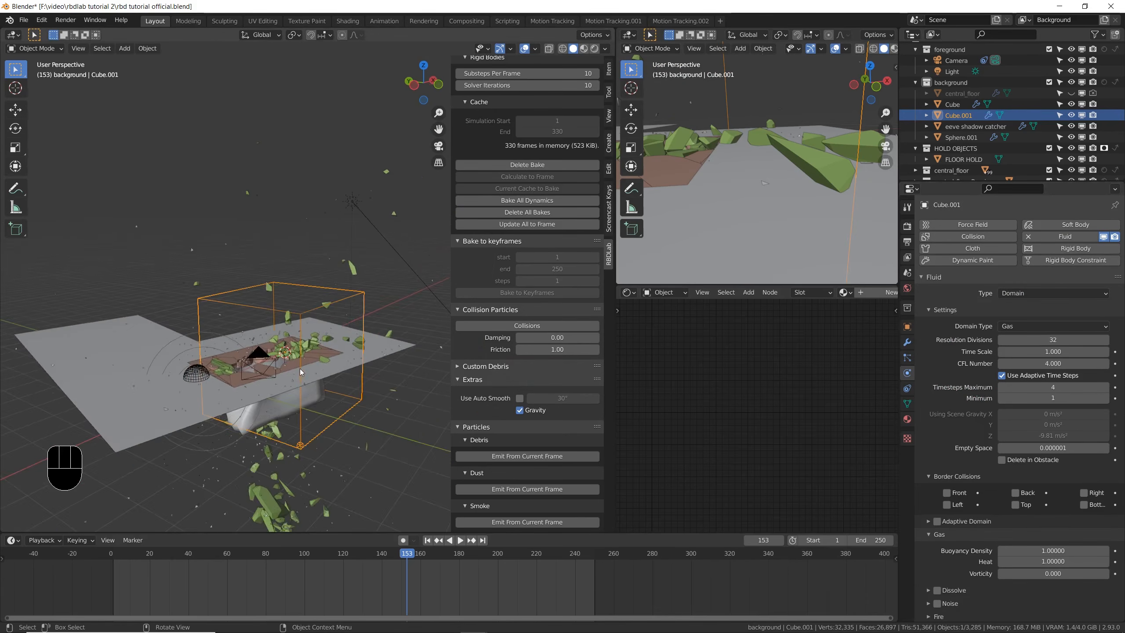